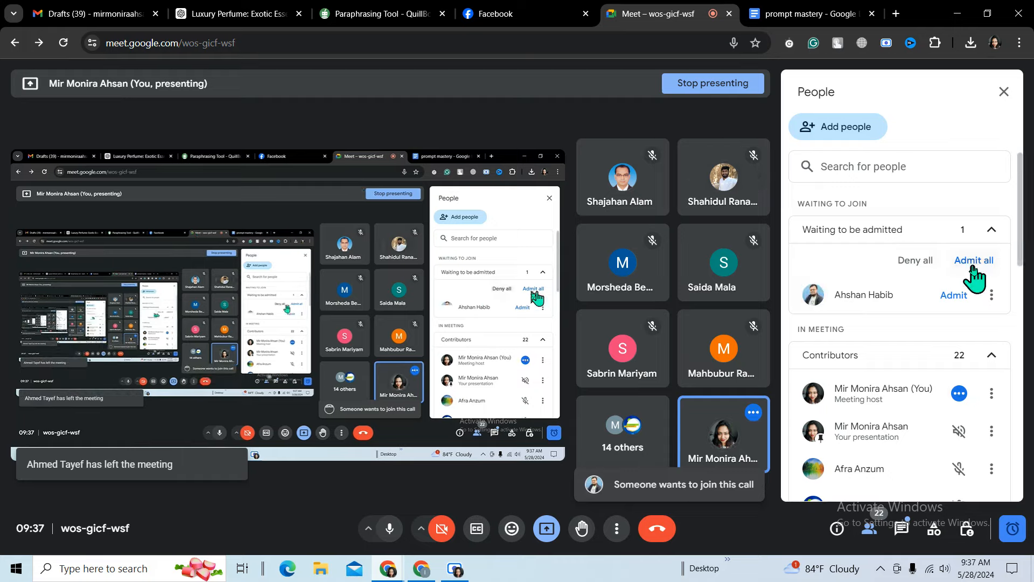
Admit everyone waiting to join the meeting and switch to the "prompt mastery" document in Google Docs.
click(974, 260)
click(588, 345)
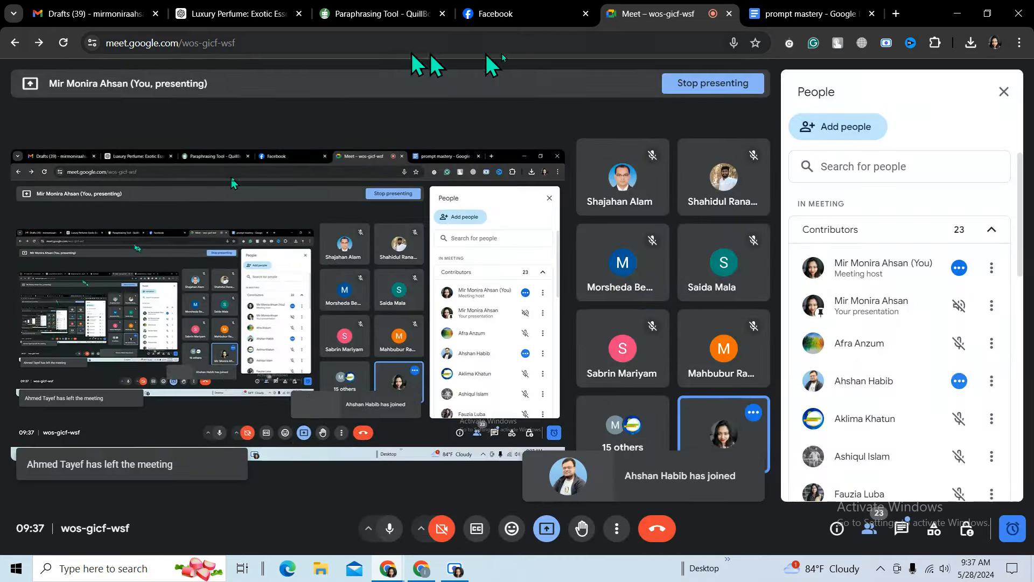
click(774, 17)
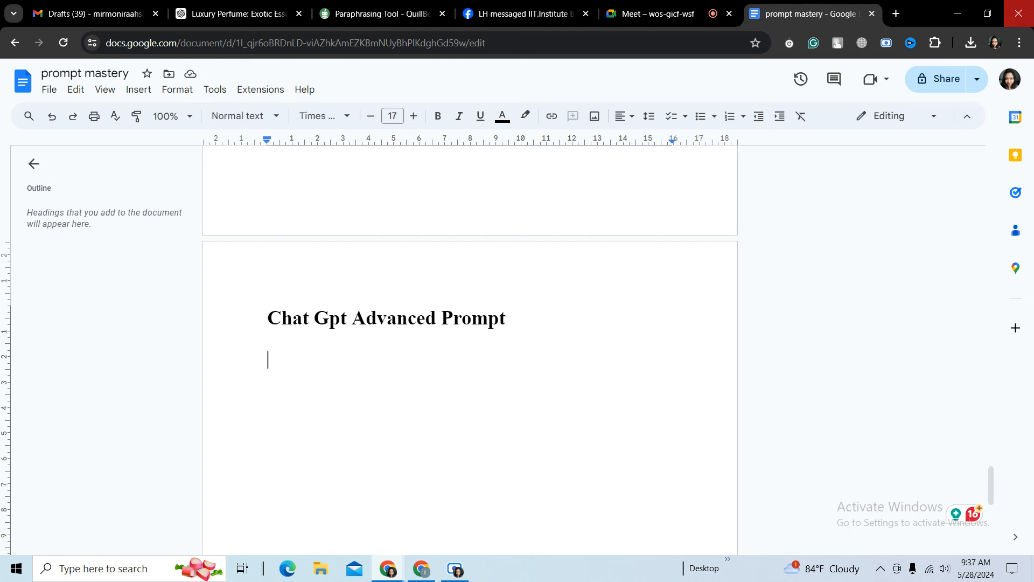
Switch to the Google Meet call, admit the waiting participant, and return to the "prompt mastery" document in Google Docs.
click(629, 14)
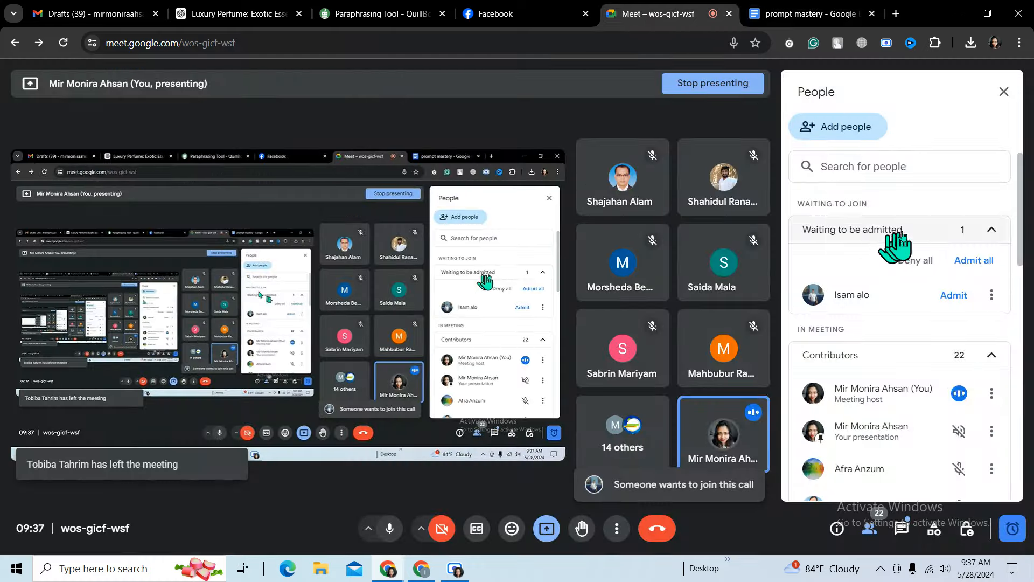
click(973, 260)
click(584, 346)
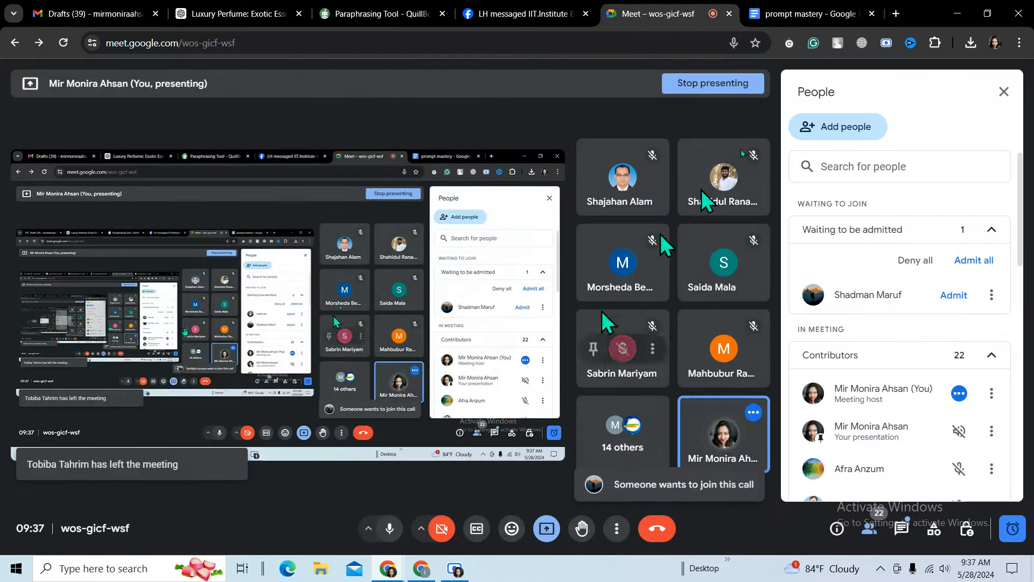
click(816, 15)
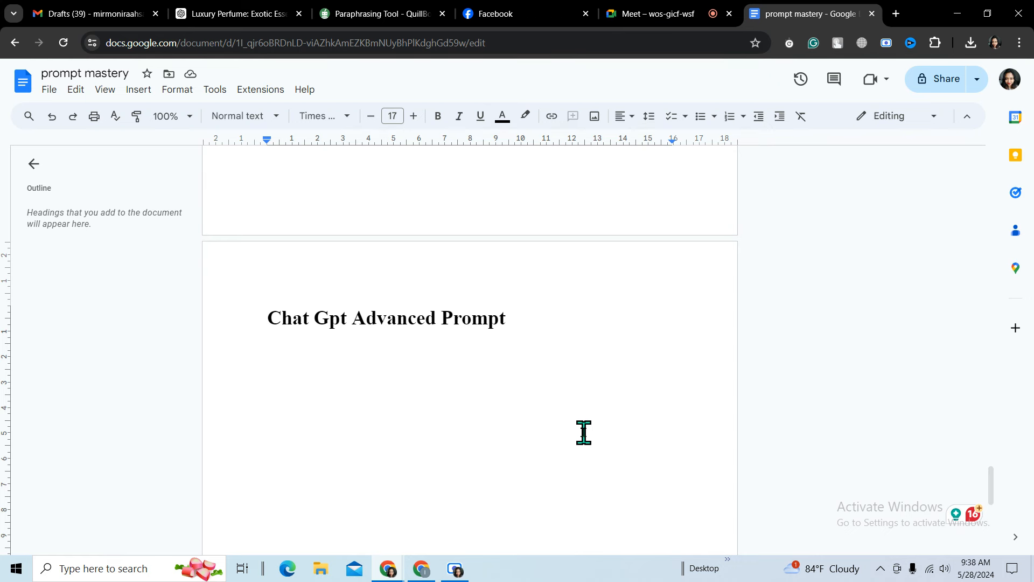
Add the numbered item "Overview of Topic:" under the "Chat Gpt Advanced Prompt" heading and end the list on the following line.
text(!)
key(BackSpace)
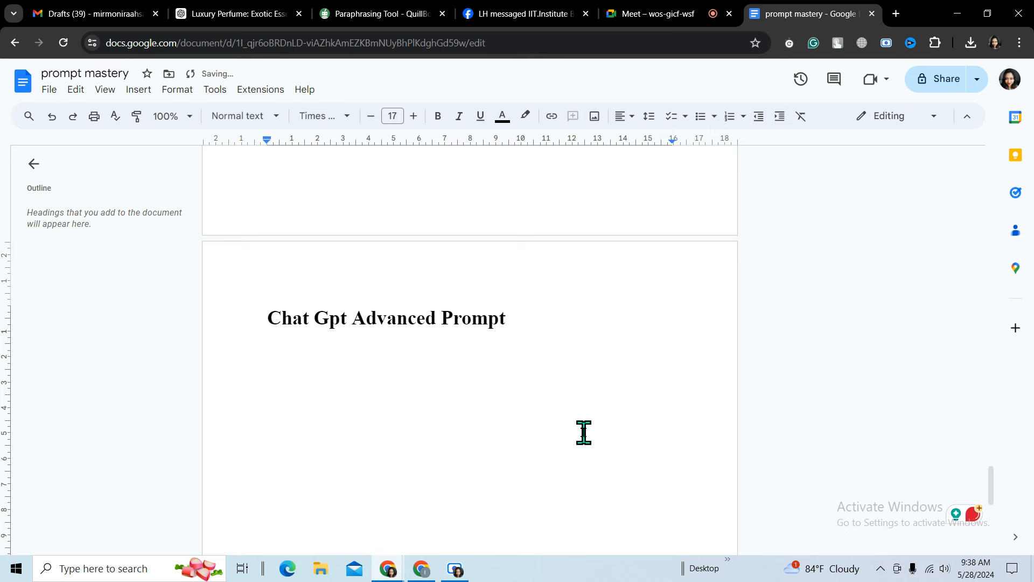
text(1)
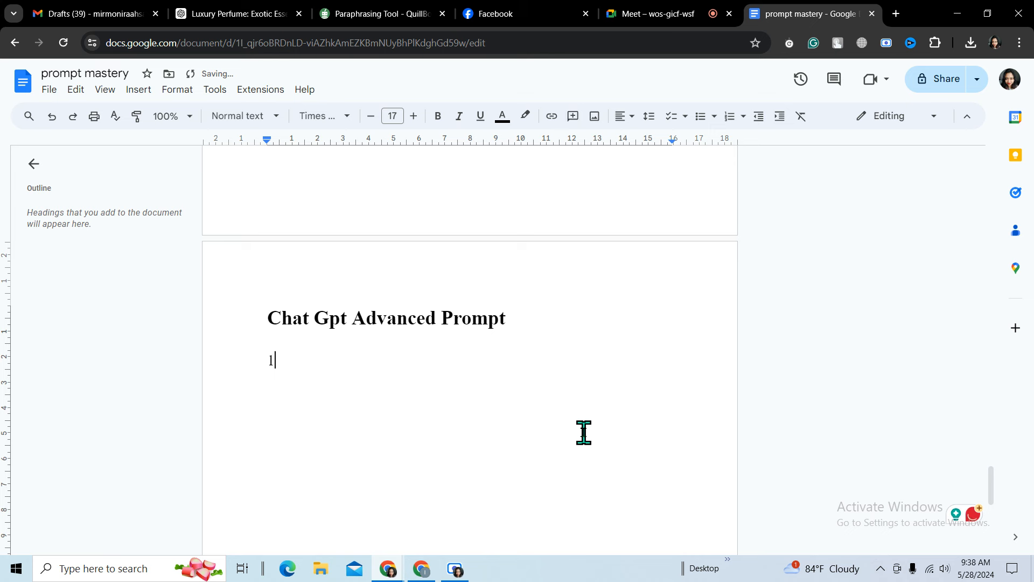
text(. )
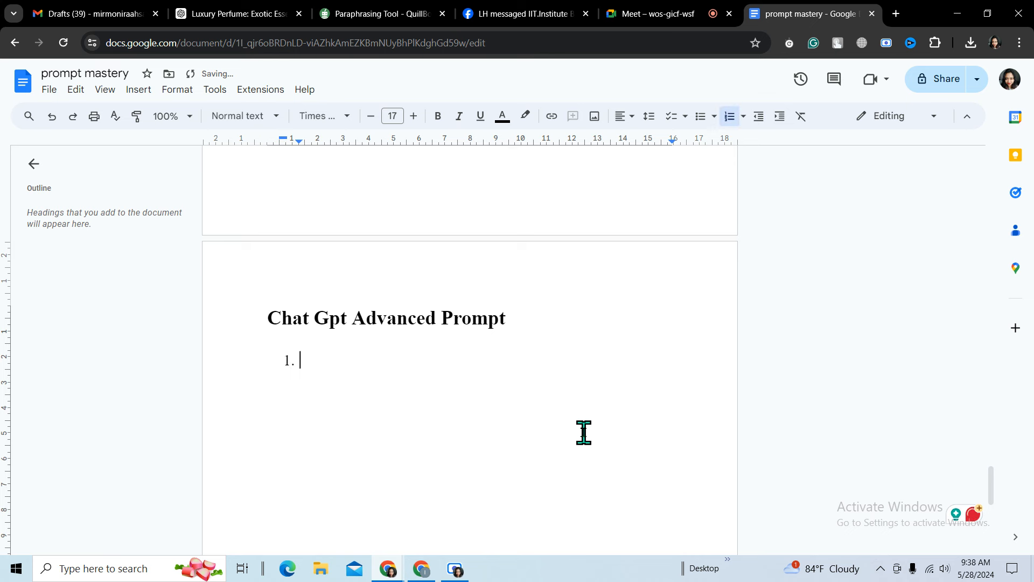
text(O)
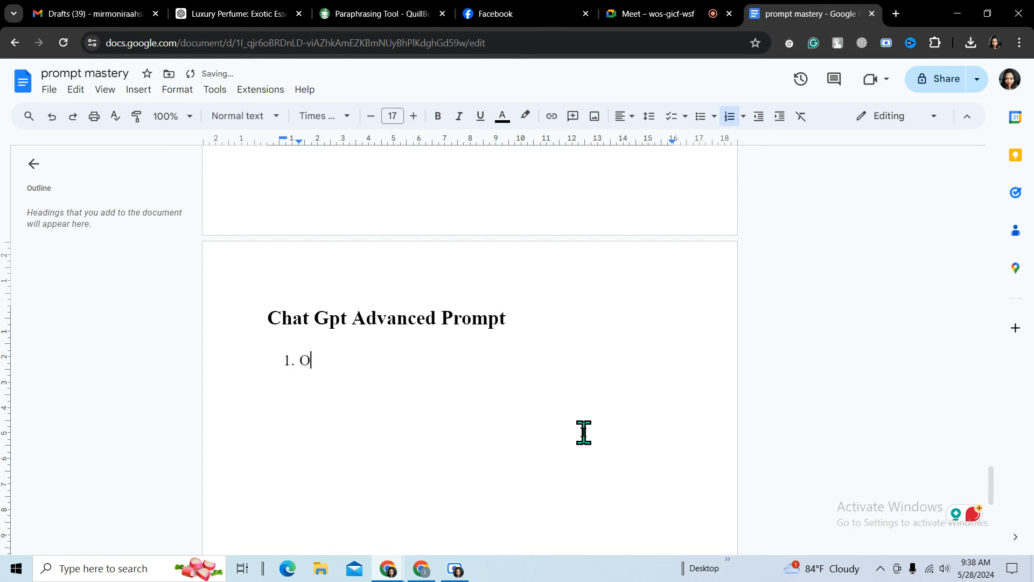
text(verv)
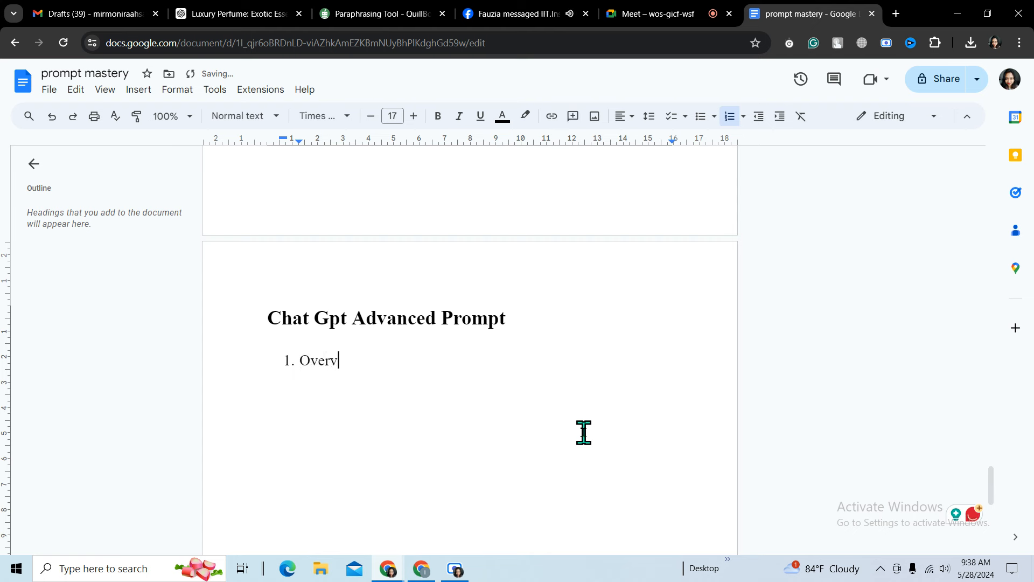
text(iew)
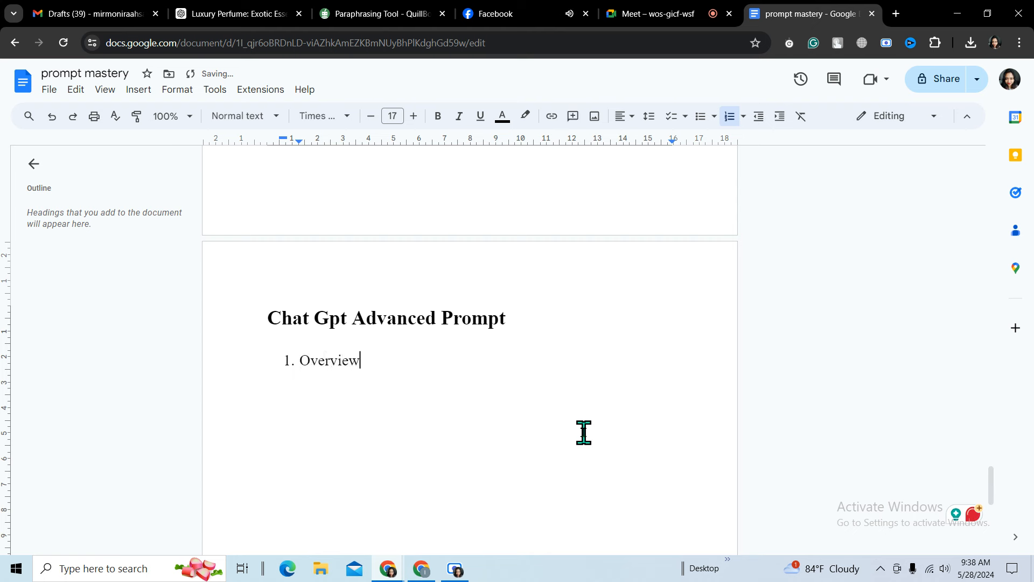
text( of )
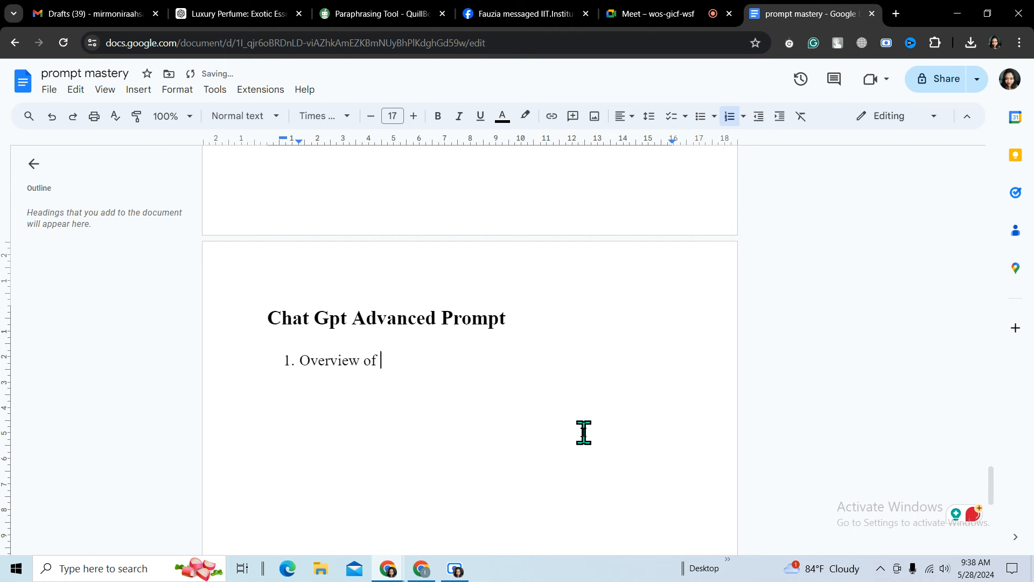
text(Topic)
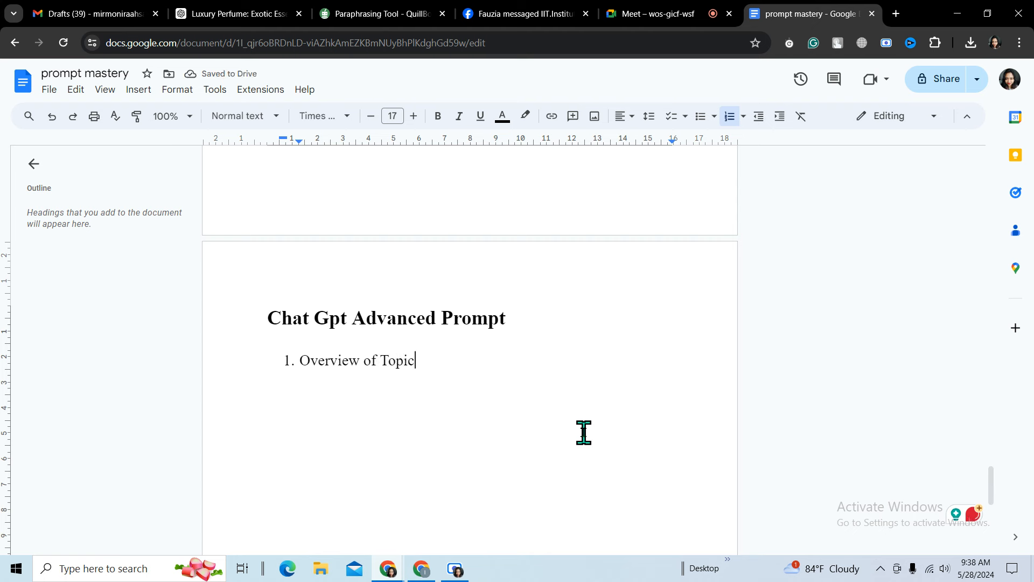
text(:)
key(Return)
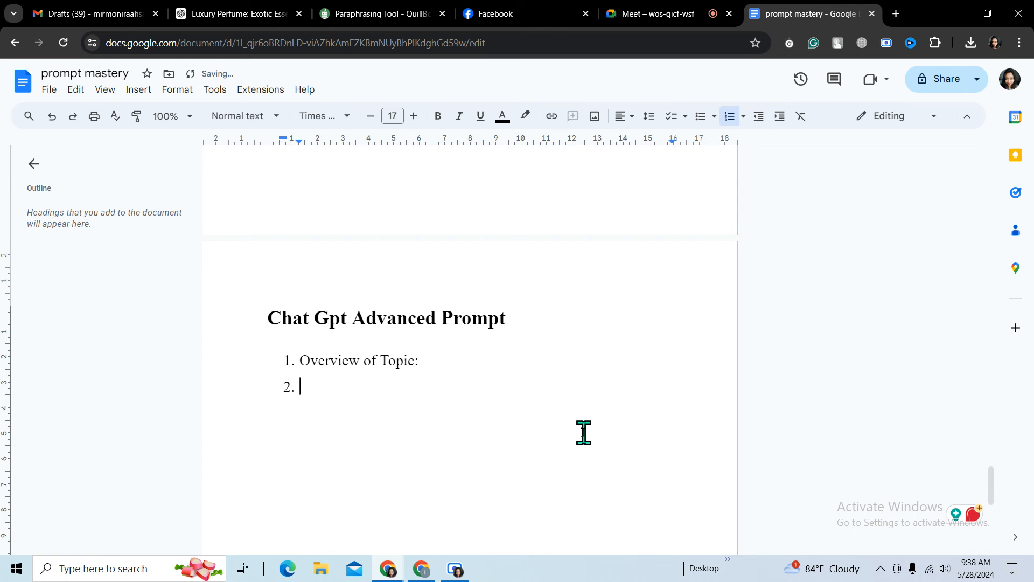
key(Return)
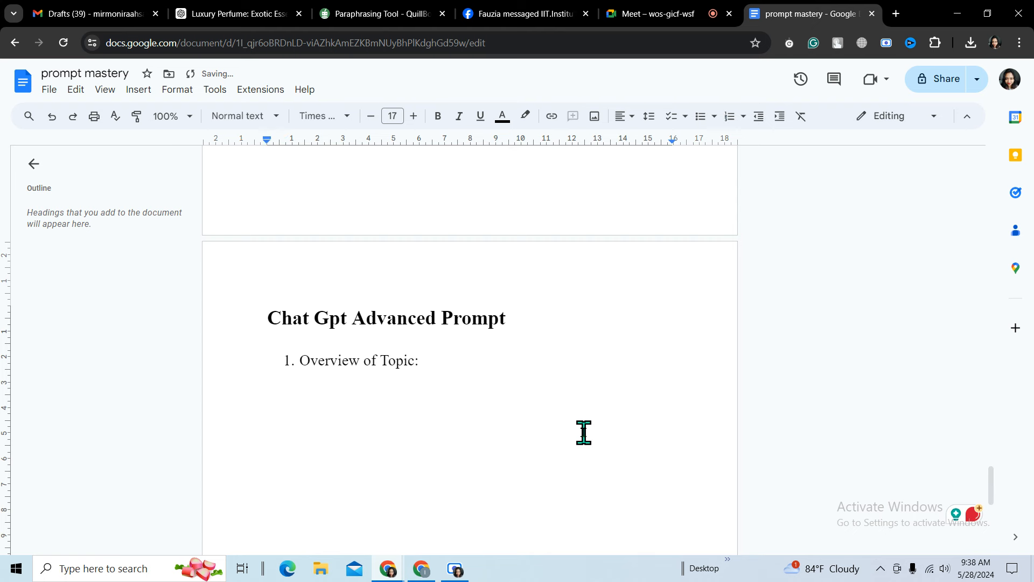
Start a paragraph below the numbered item with "You: I am new to the".
text(You:)
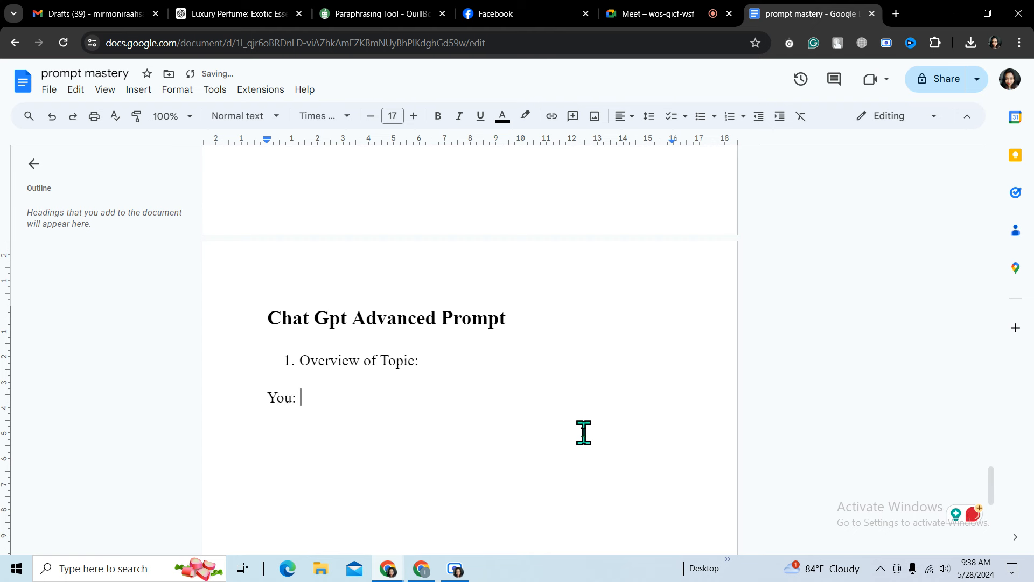
text( I )
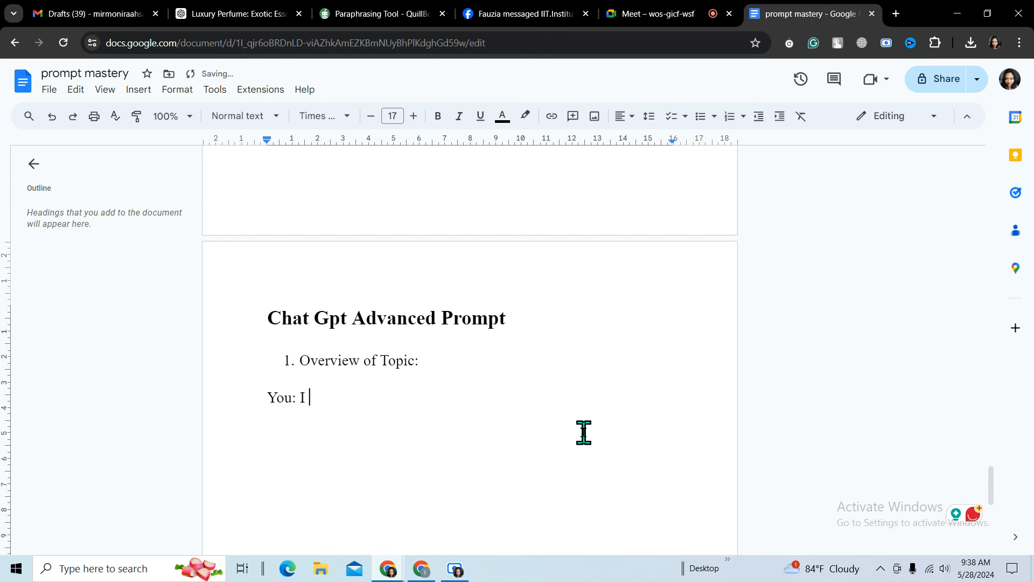
text(am new to )
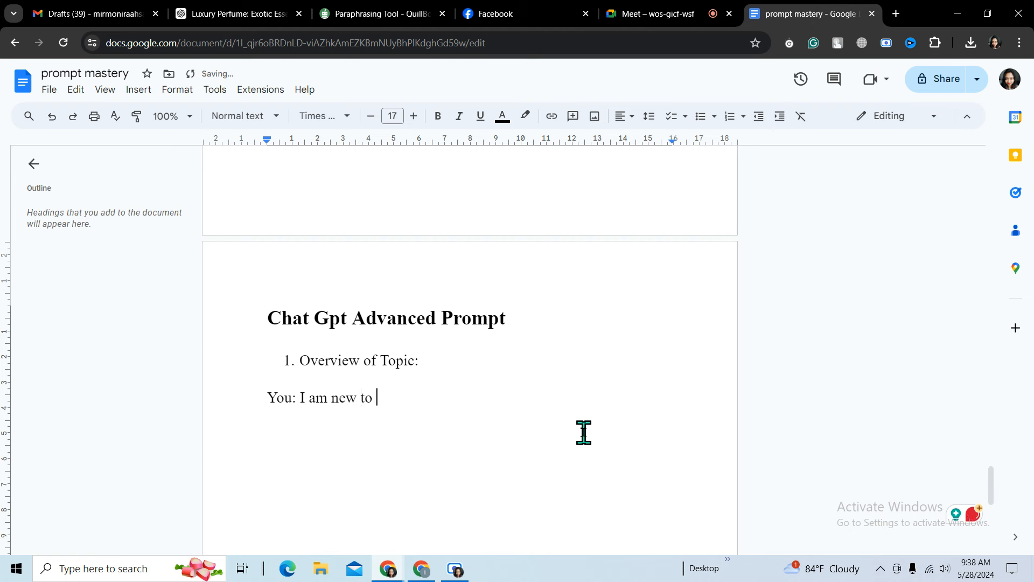
text(the)
Go back to Google Meet to admit all people waiting to join, and reopen the "prompt mastery" document in Google Docs.
click(672, 14)
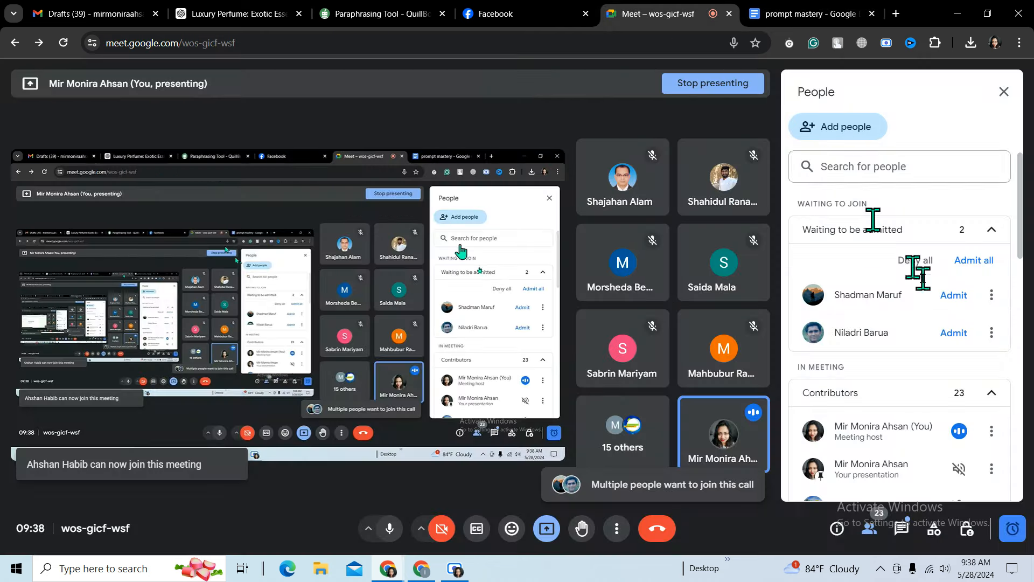
click(976, 261)
click(591, 345)
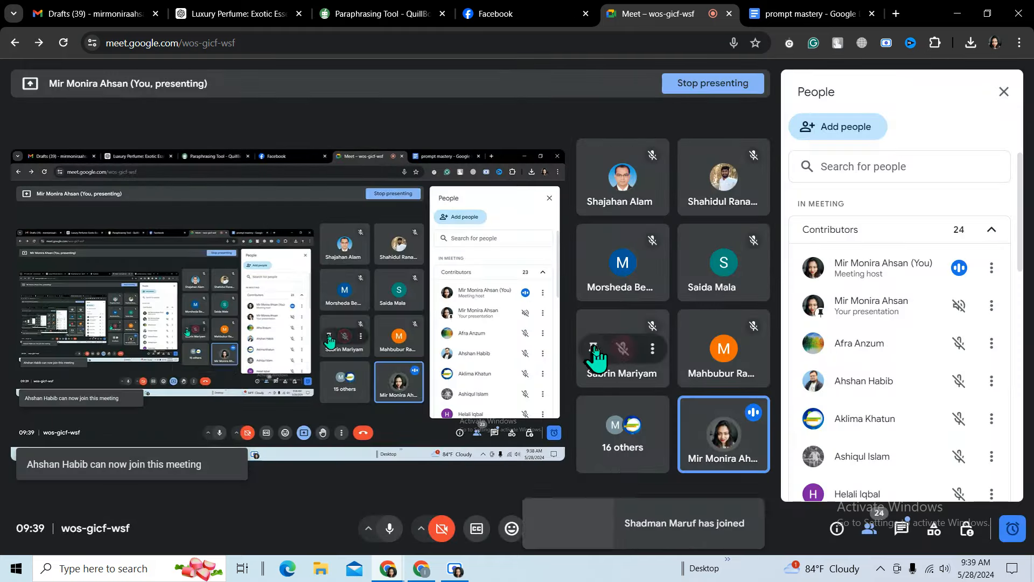
click(806, 14)
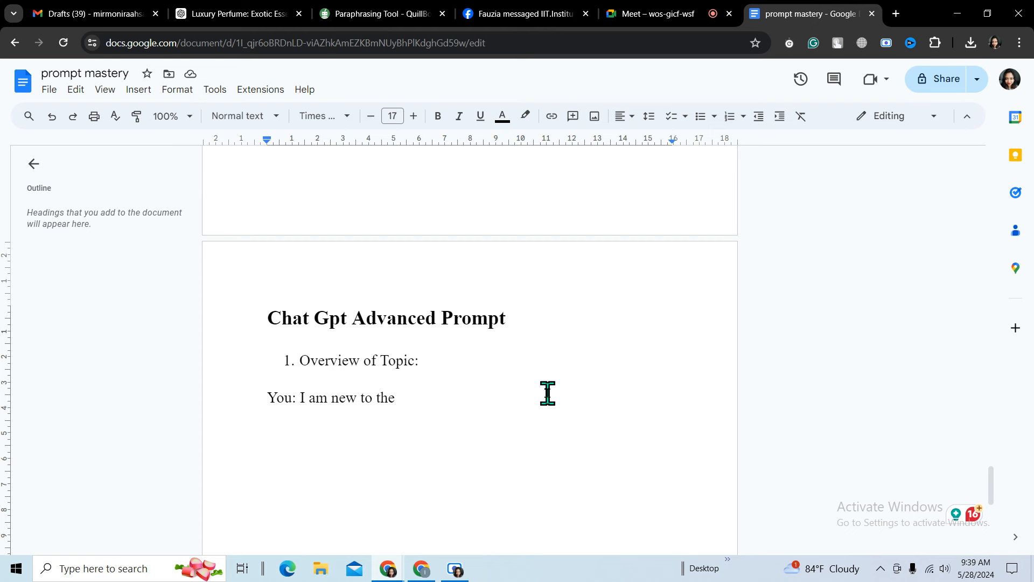
Continue the "You:" sentence with "Search Engine and would like a detailed introduction".
text(Sea)
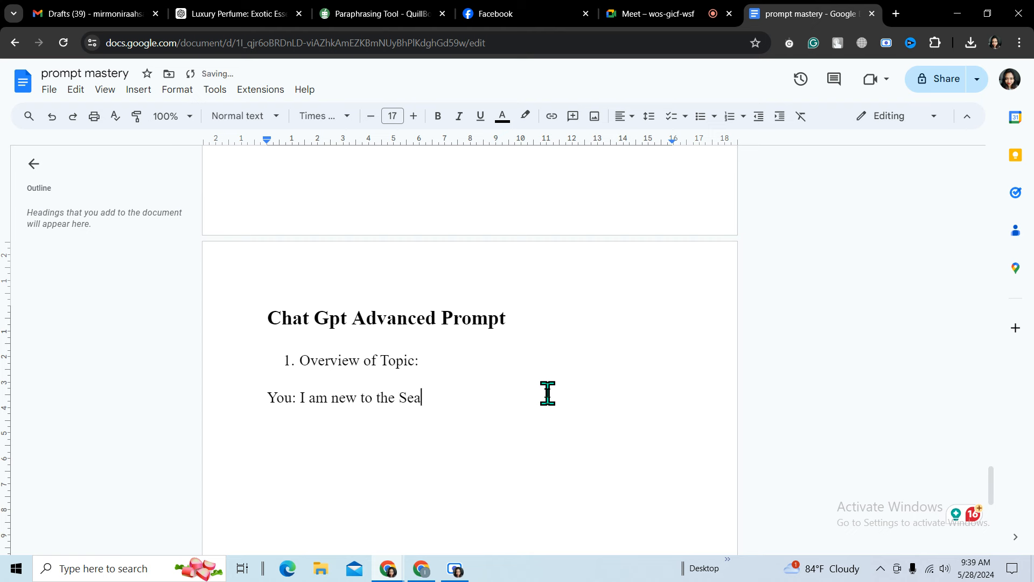
text(rch Engine and )
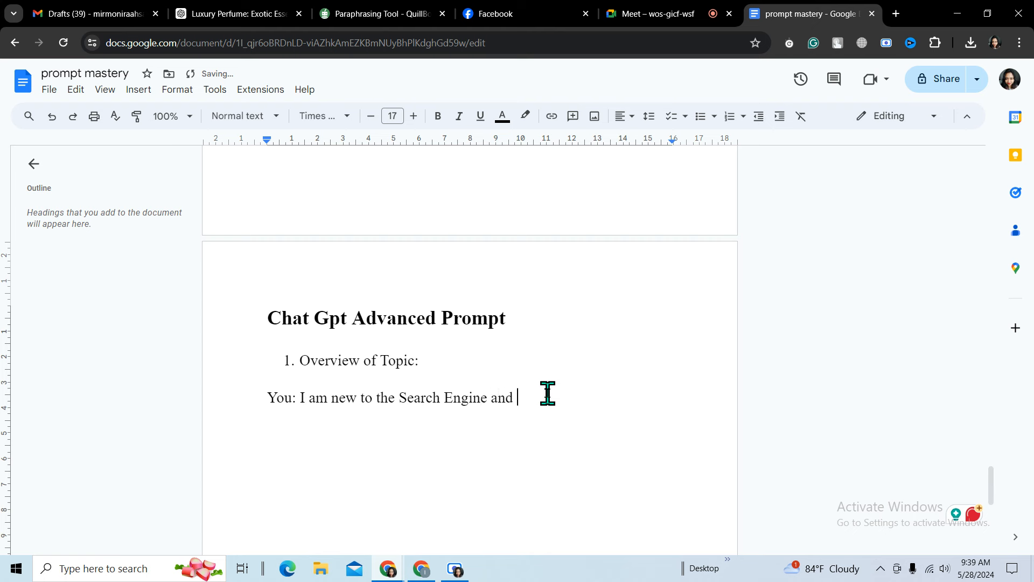
text(w)
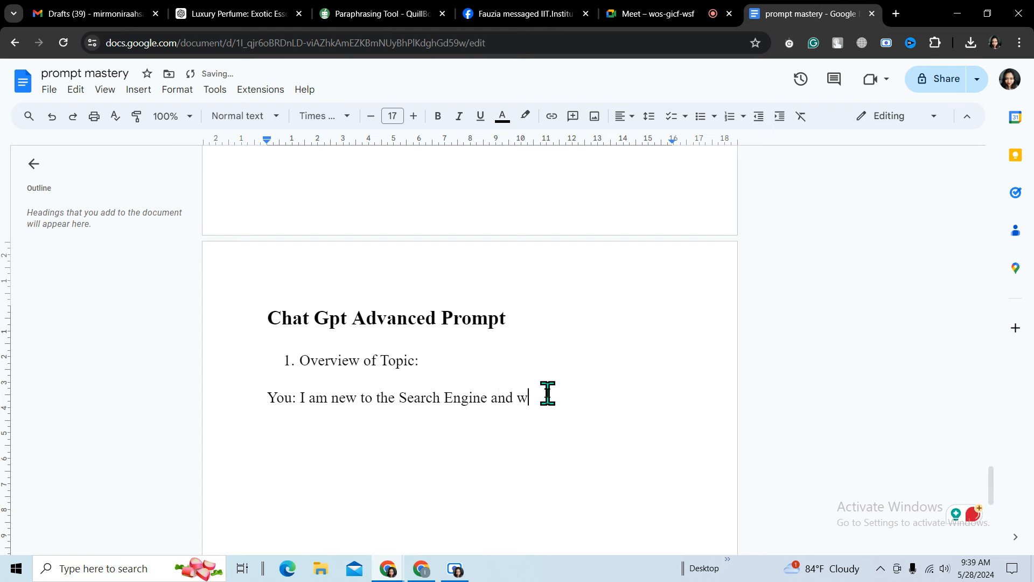
text(ould like a detail)
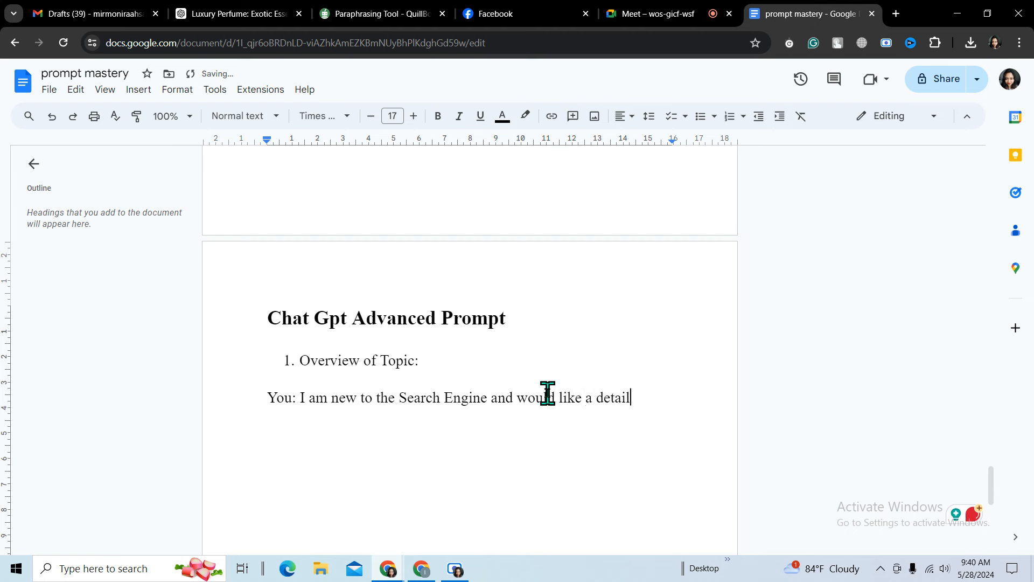
text(e)
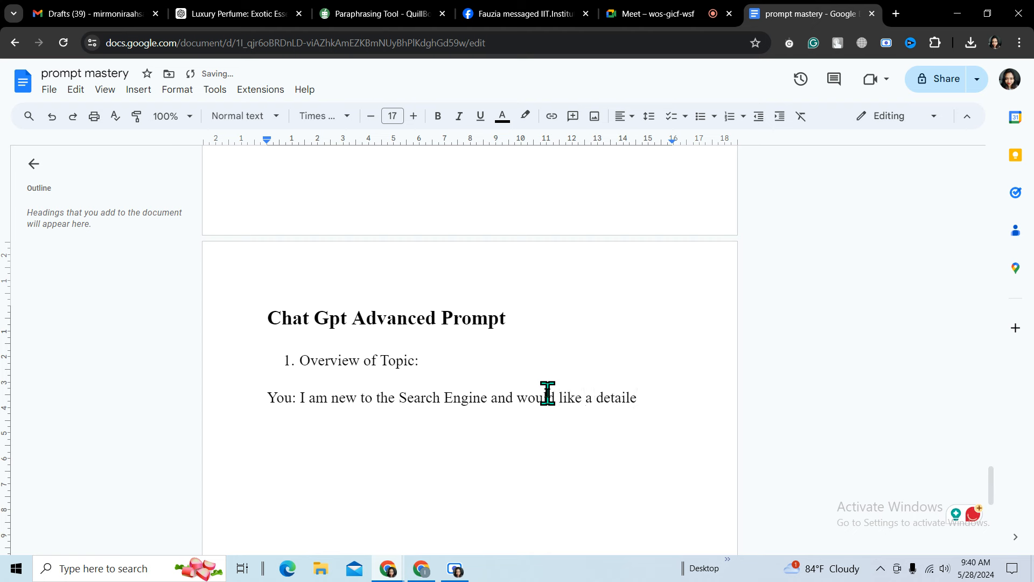
text(d )
text(intr)
text(oductio)
text(n)
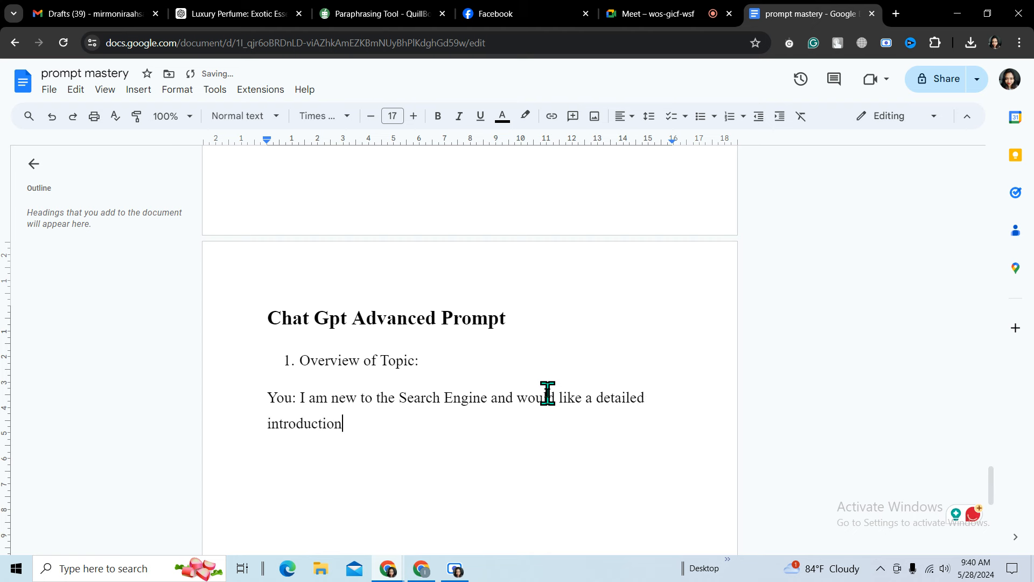
Close the first sentence with a period and begin the second one with "Please cover".
text(. oleas)
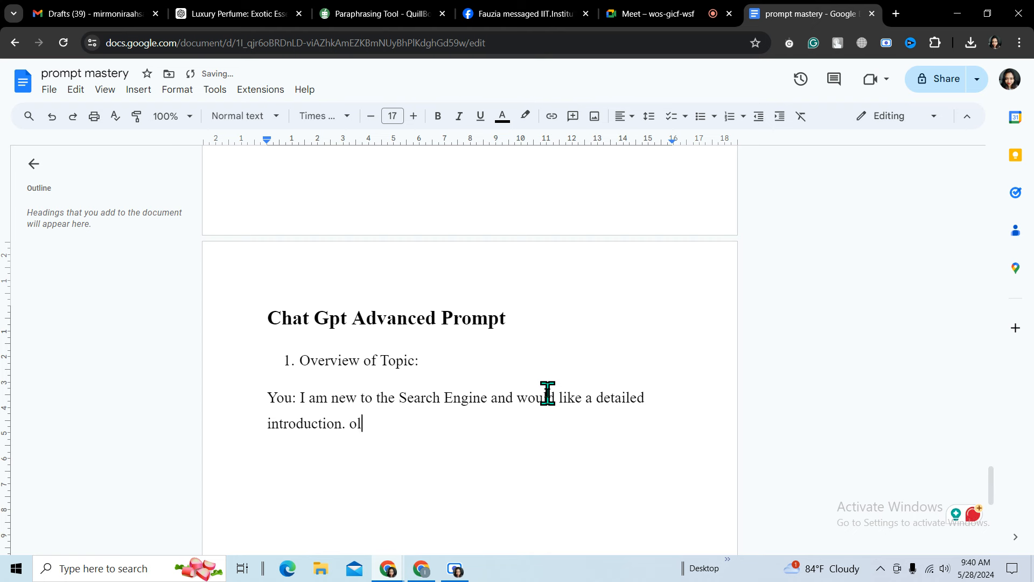
key(BackSpace)
key(BackSpace)
key(BackSpace)
key(BackSpace)
key(BackSpace)
key(BackSpace)
text(please)
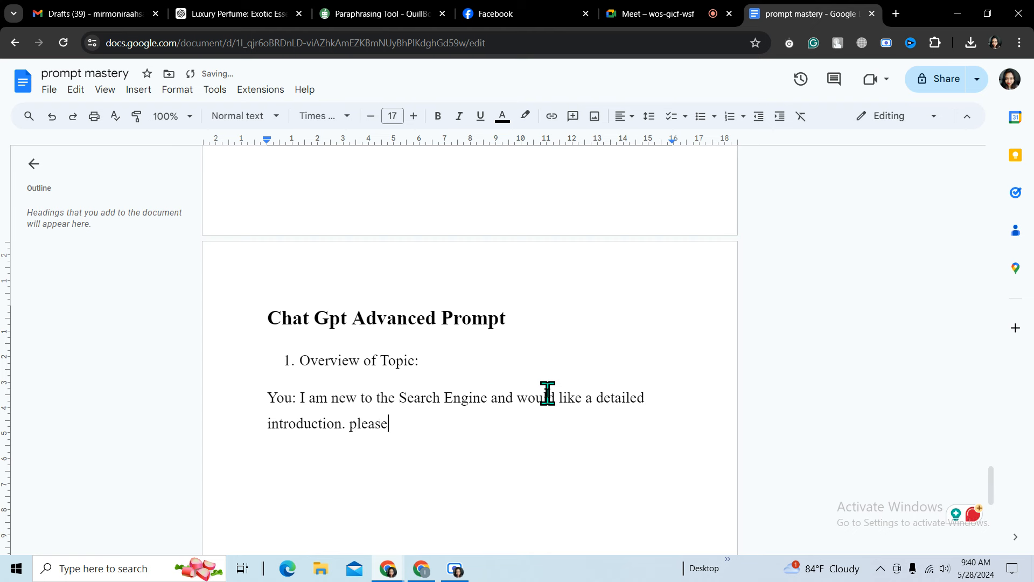
text( cover )
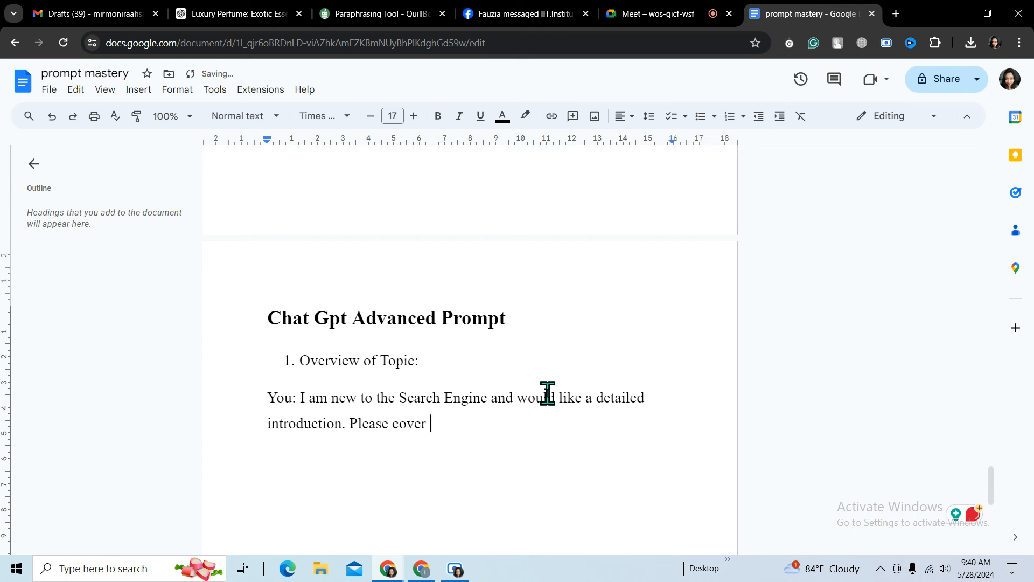
Continue the sentence after "Please cover" with "its basic concepts".
text(t)
key(BackSpace)
text(itd)
key(BackSpace)
text(s)
key(BackSpace)
key(BackSpace)
key(BackSpace)
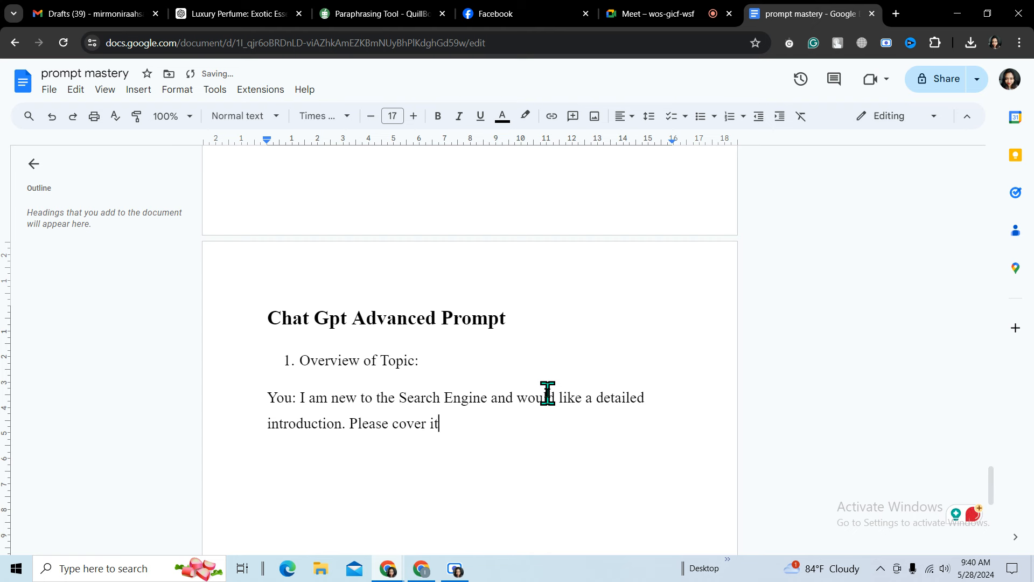
text(s bas)
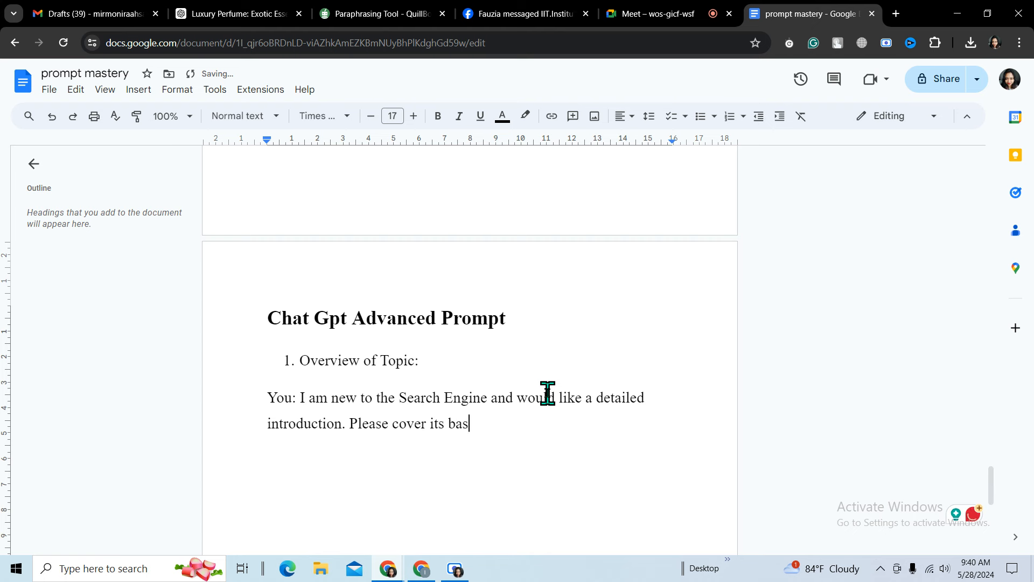
text(ic concepts)
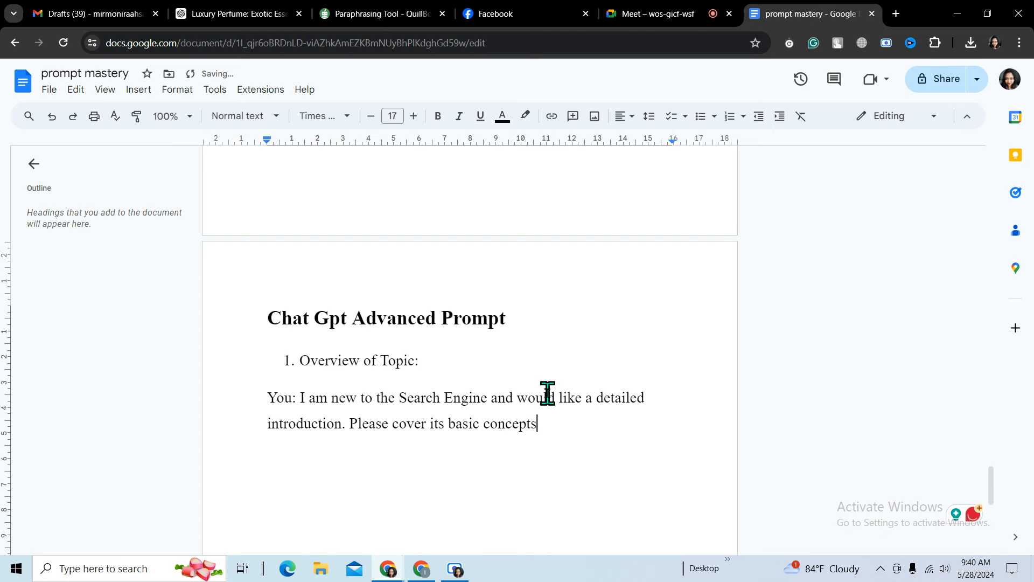
Extend the list in the second sentence with ", how it started,".
text(, how)
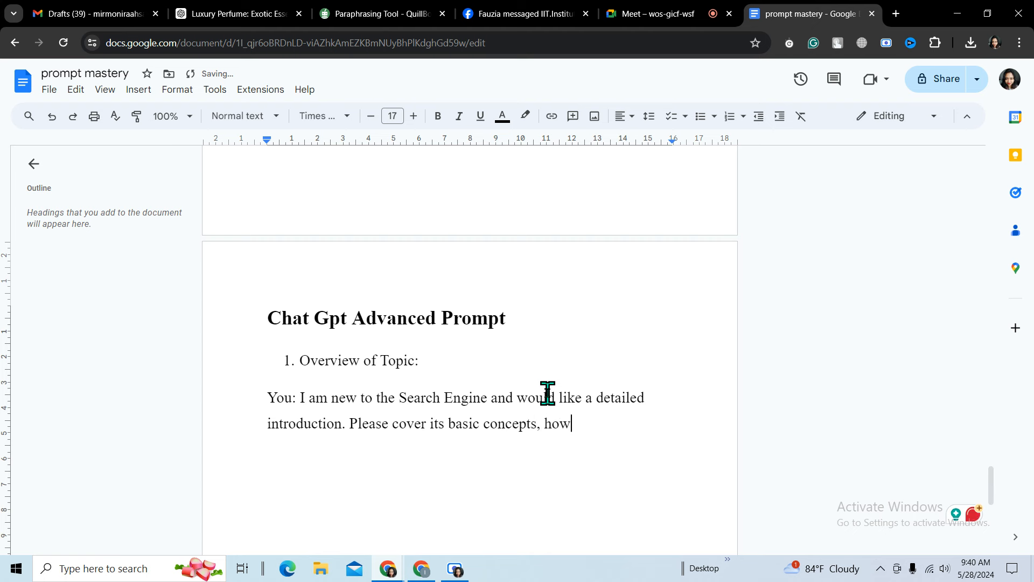
text( it s)
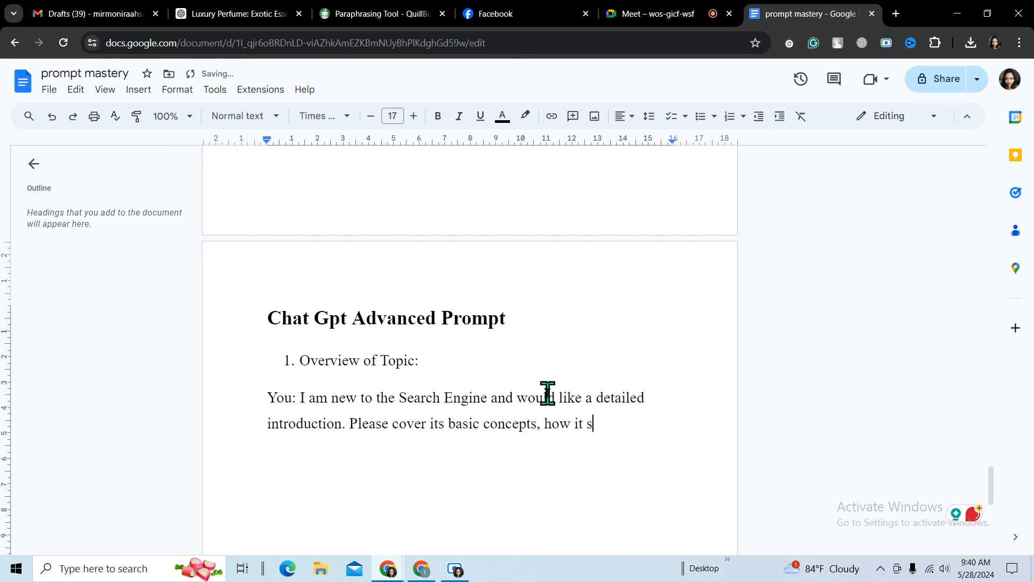
text(tartrd)
key(BackSpace)
text(,)
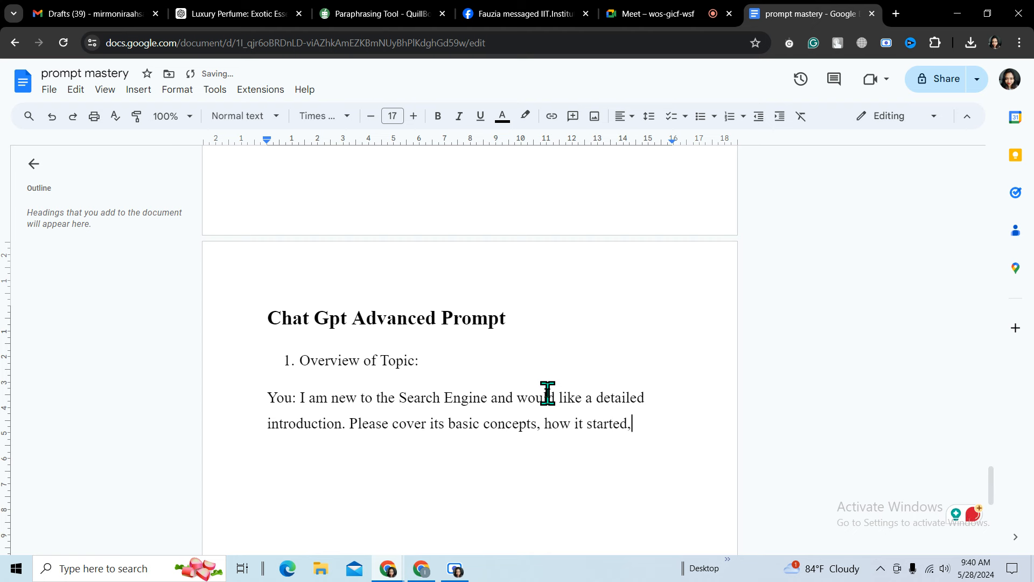
Complete the second sentence with "its evaluation over time and its key components.".
text( its ev)
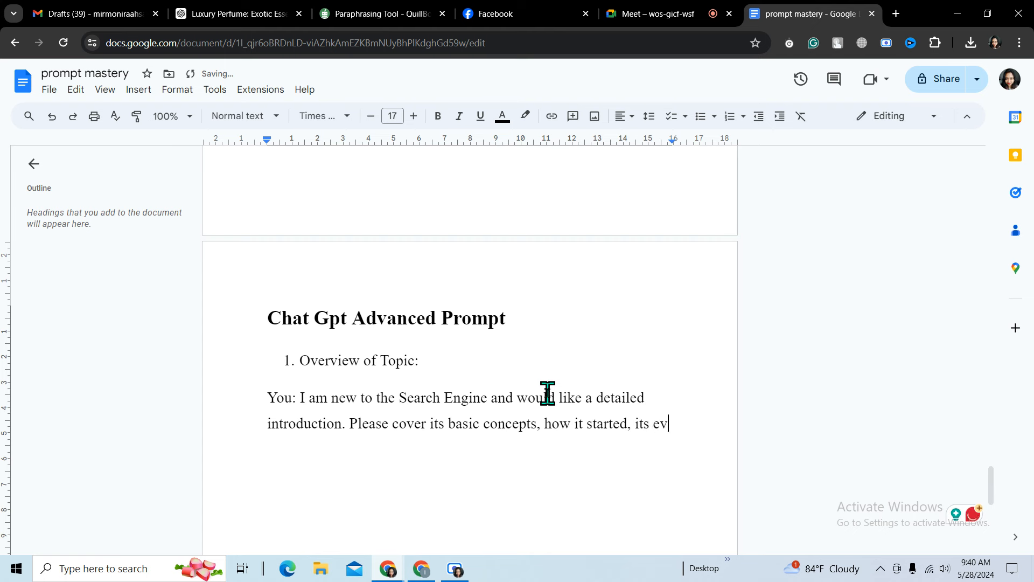
text(al)
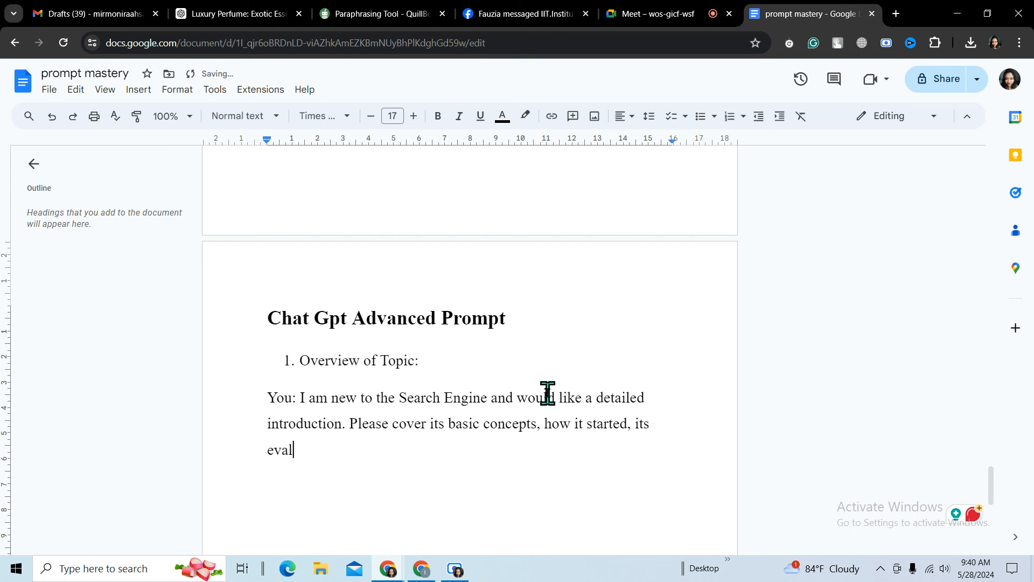
text(uation over tim)
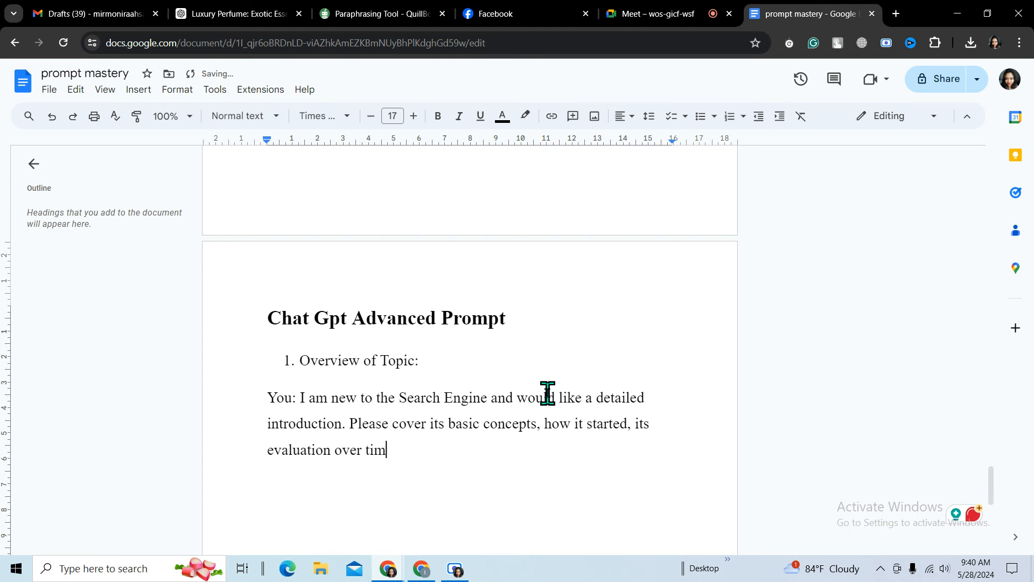
text(e)
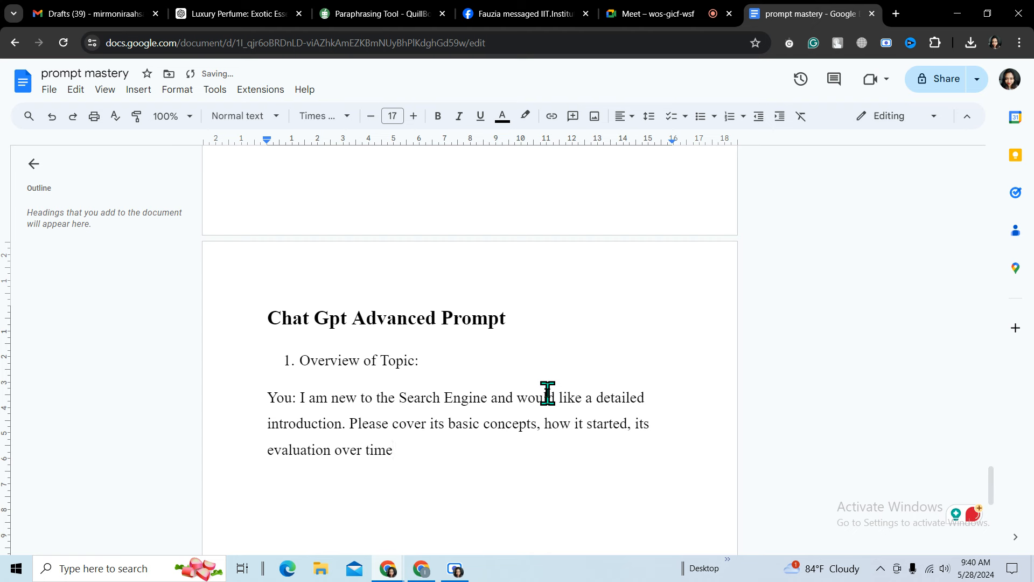
text( and)
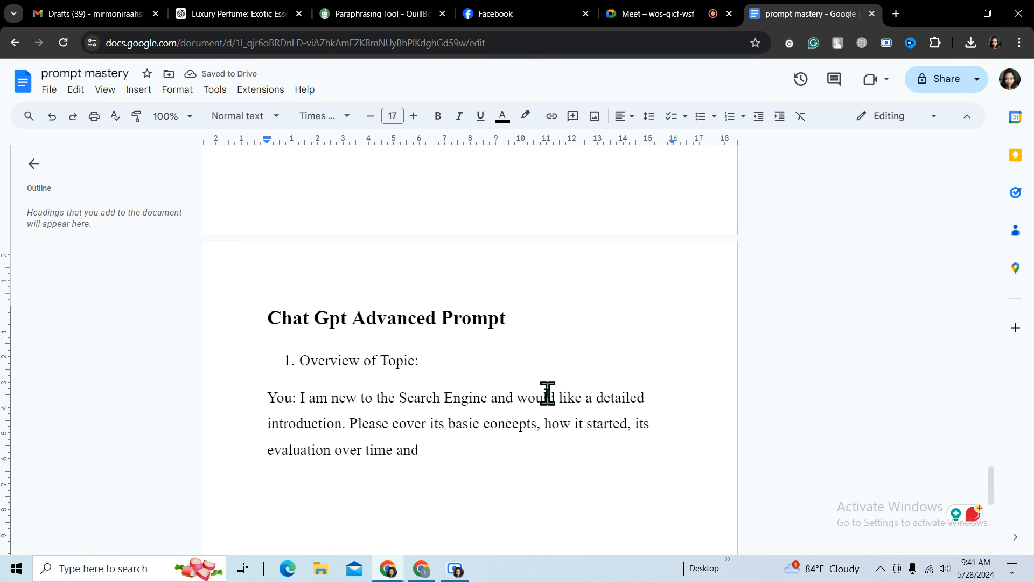
text( its )
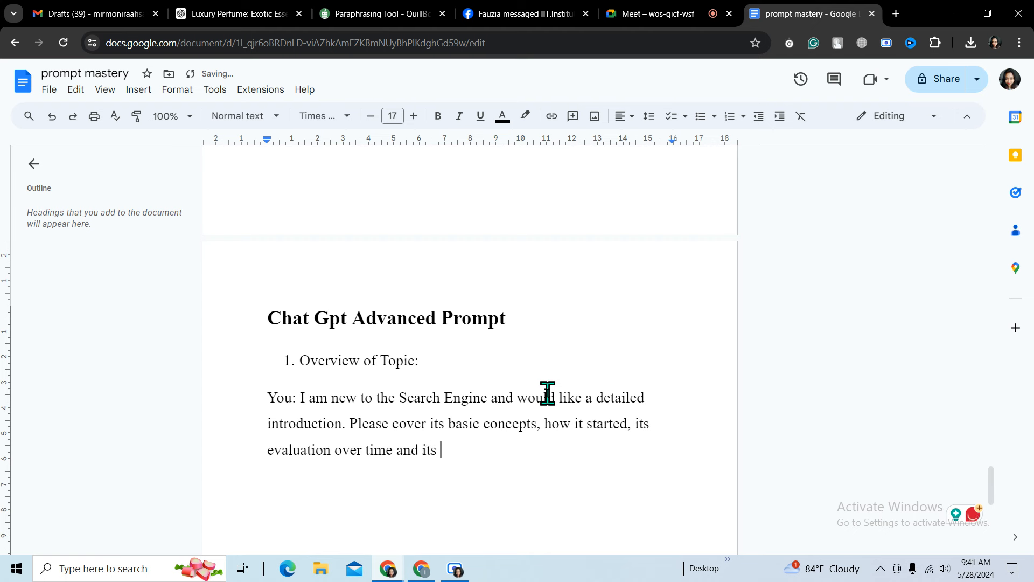
text(key compone)
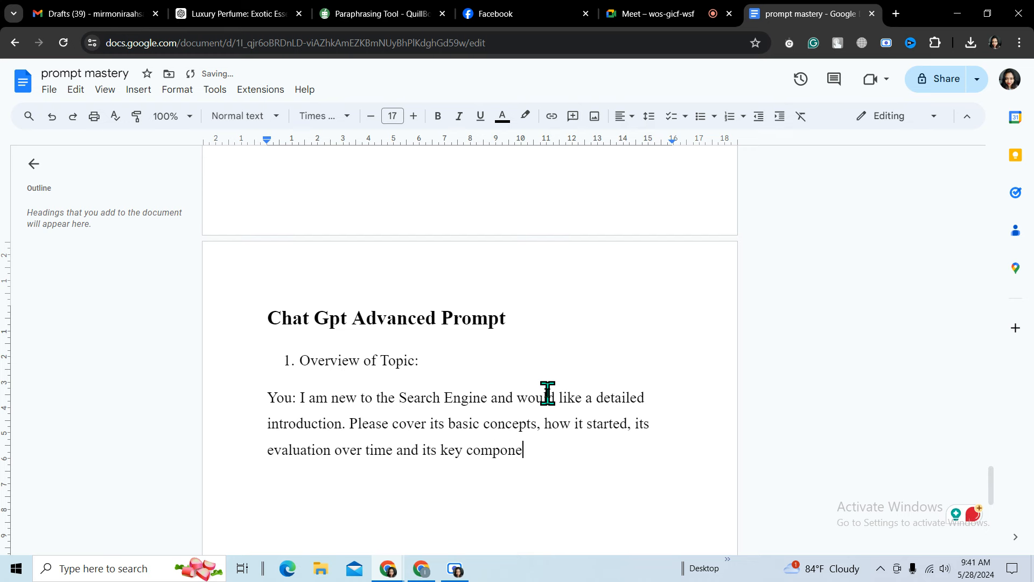
text(nts.)
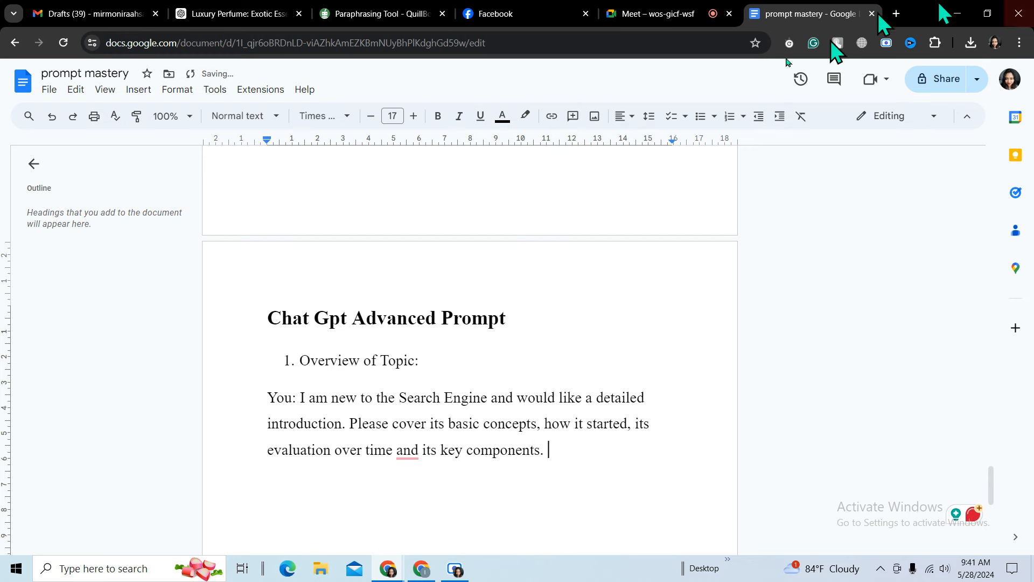
Switch to the Google Meet call to admit everyone waiting to join, and return to the "prompt mastery" document in Google Docs.
click(686, 16)
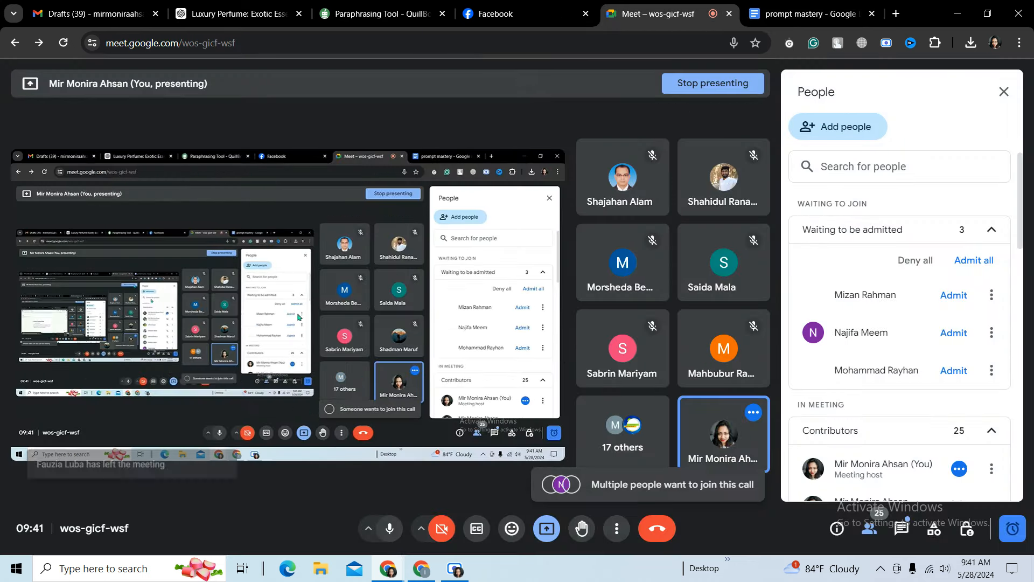
click(971, 260)
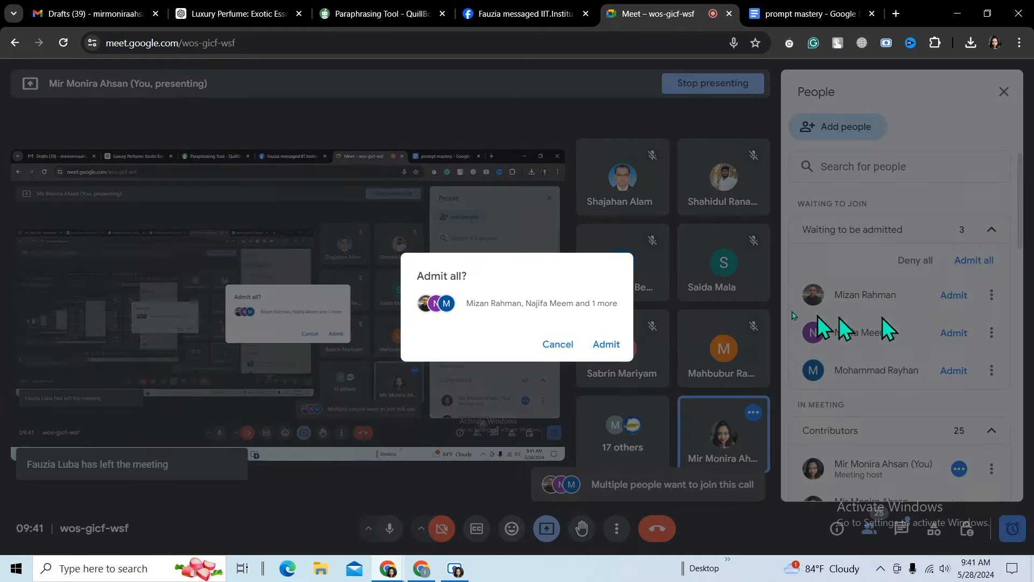
click(596, 347)
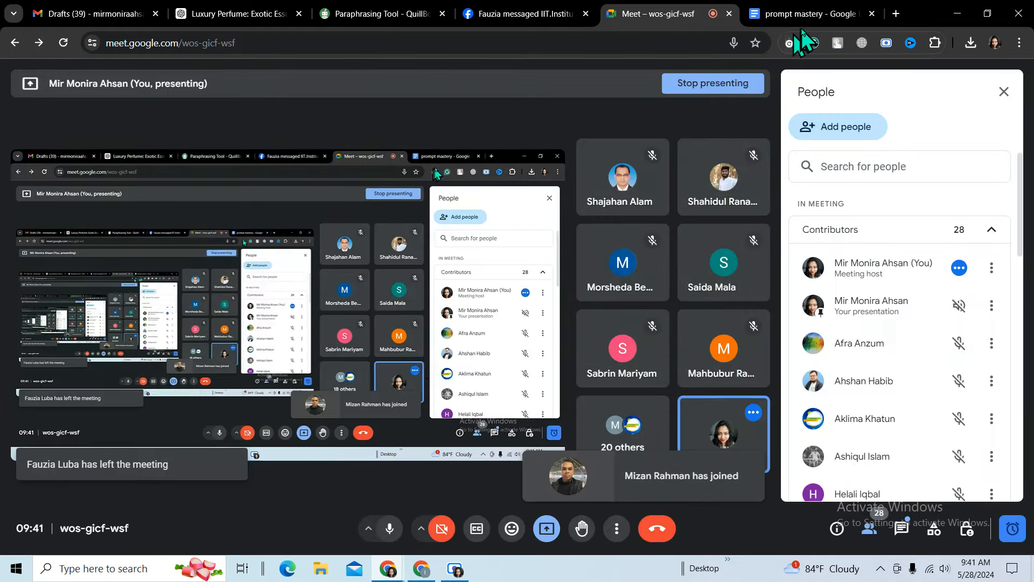
click(805, 22)
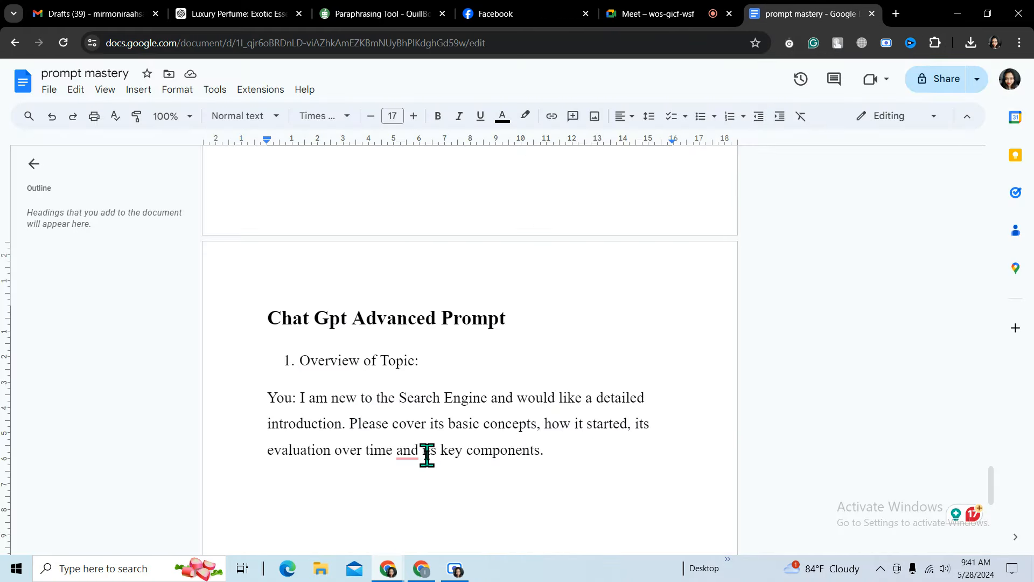
Accept the suggested comma in "over time, and" and colour the words "Search Engine" red in the prompt paragraph.
click(404, 453)
click(429, 398)
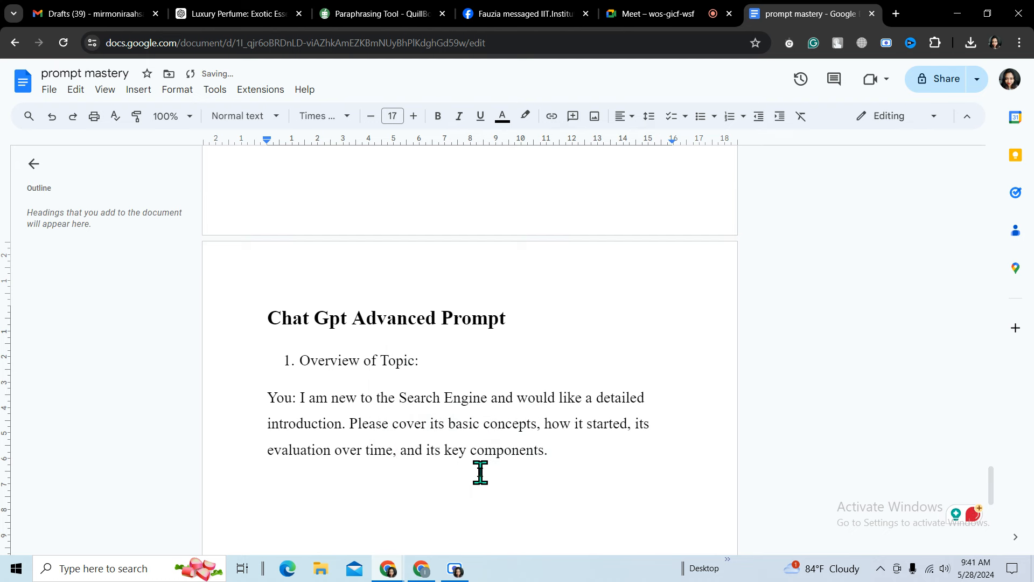
drag(397, 397, 490, 399)
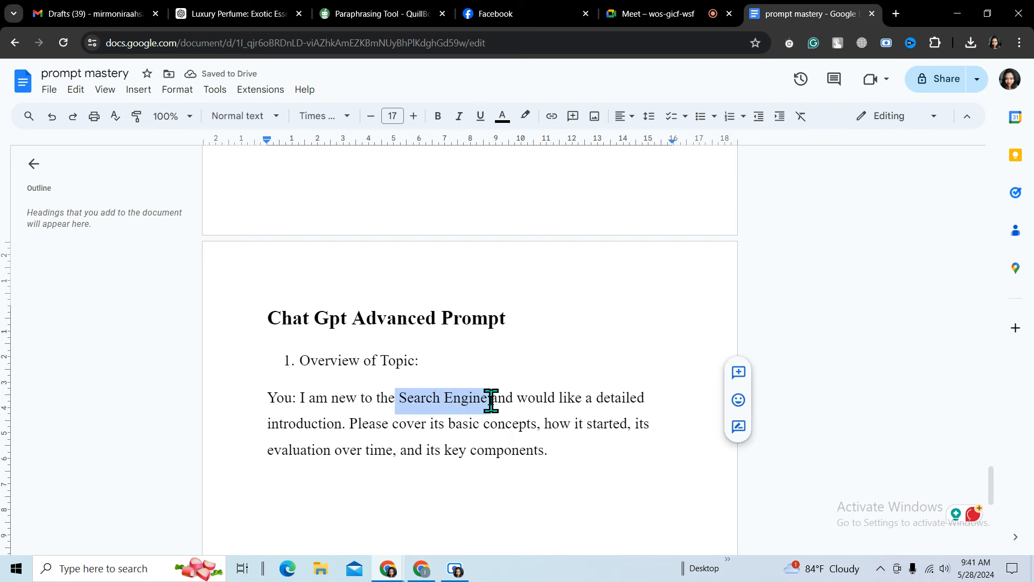
click(502, 118)
click(521, 156)
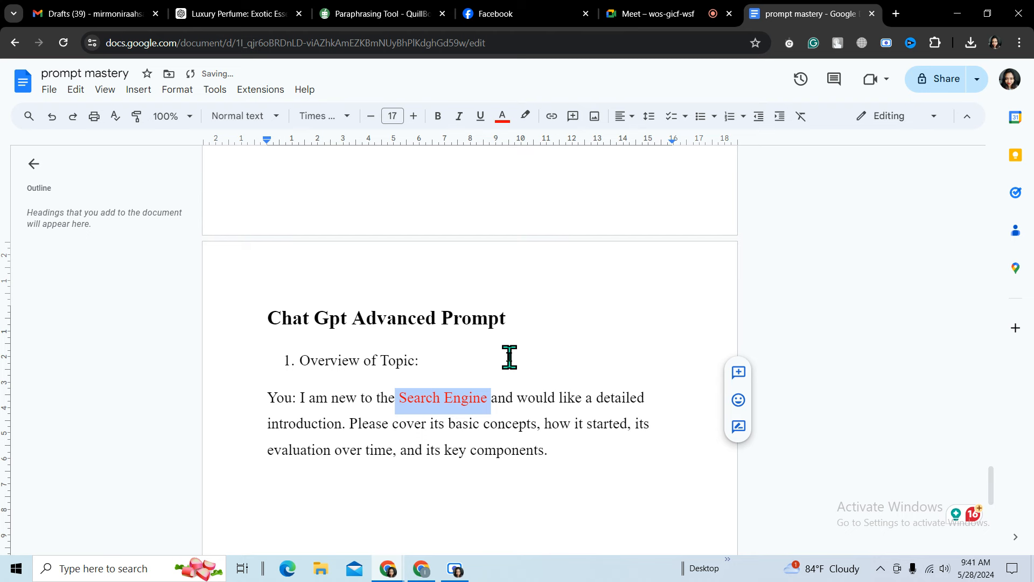
click(508, 358)
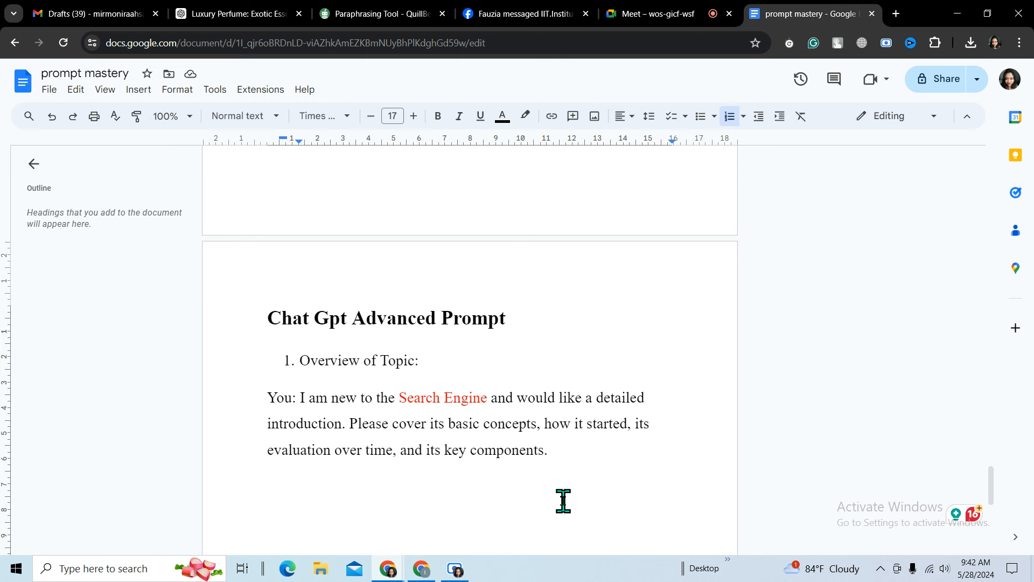
Start numbered item 2 on a new line below the "You:" paragraph.
click(562, 452)
key(Return)
key(Return)
key(BackSpace)
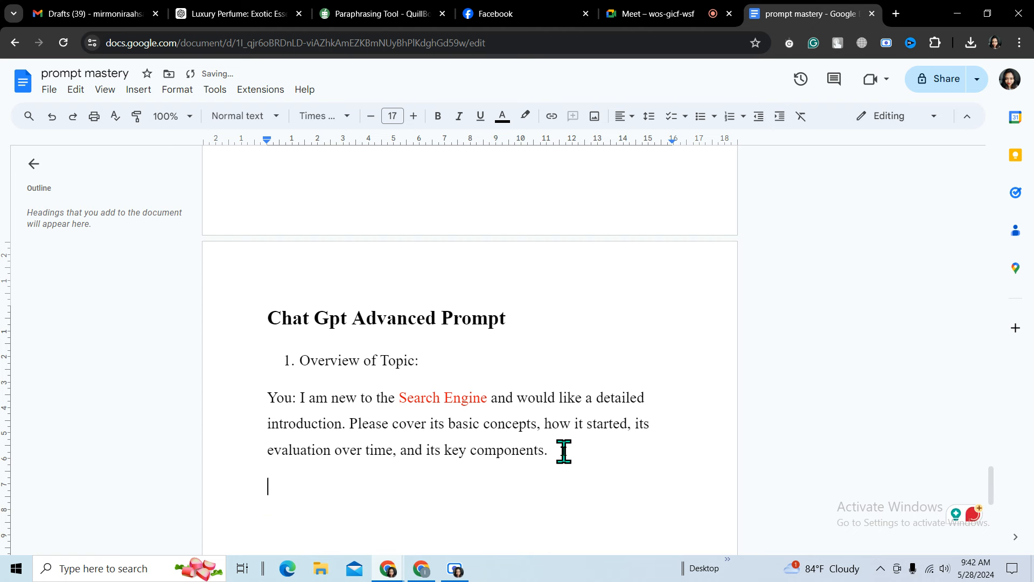
text(2)
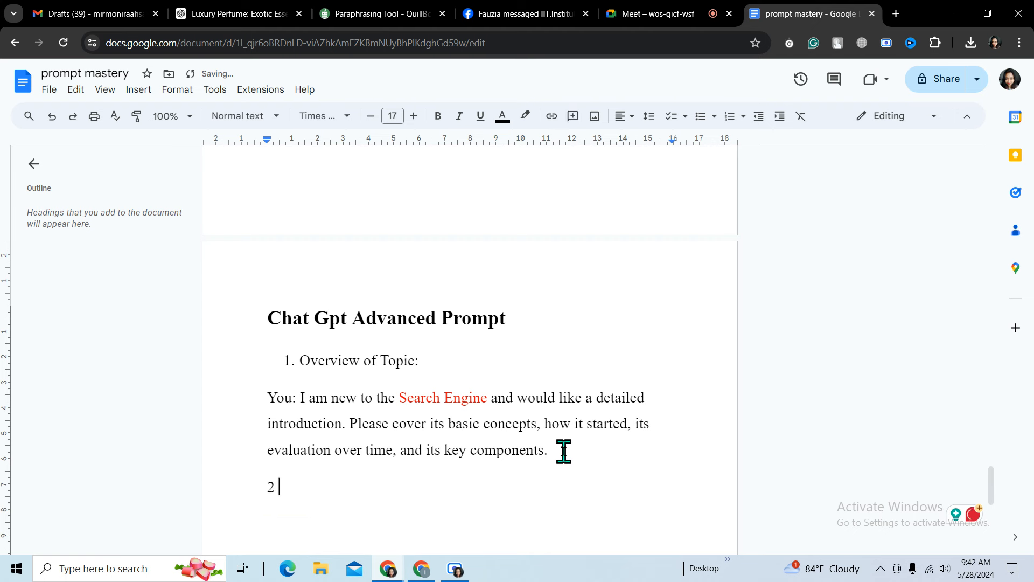
key(BackSpace)
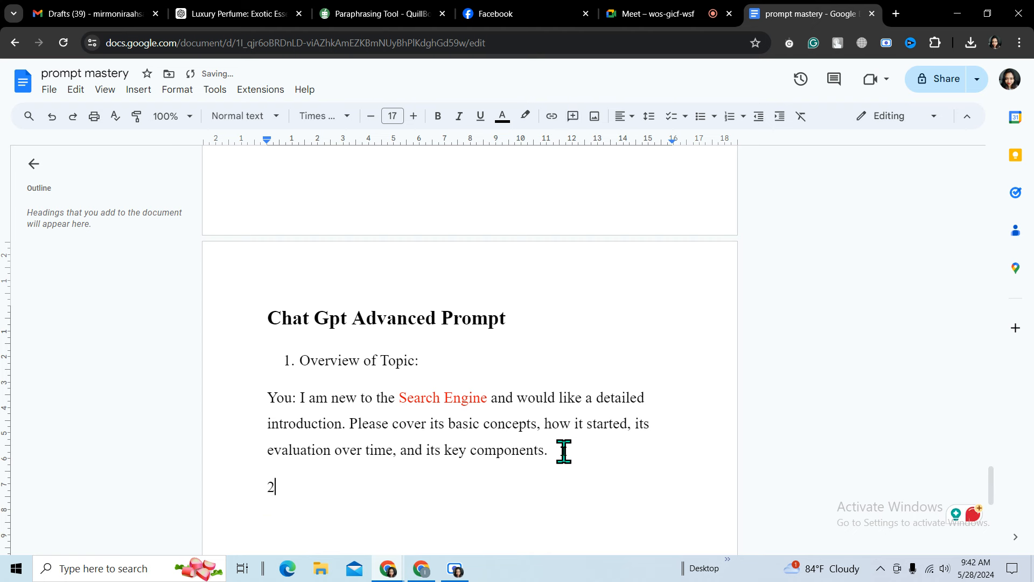
text(.)
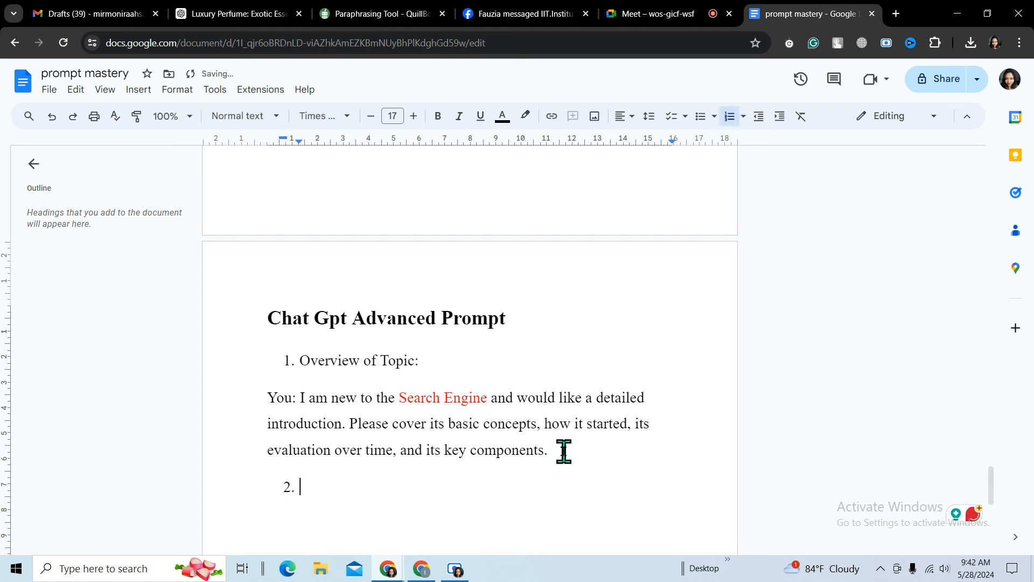
Go back to Google Meet to admit the person waiting to join, and reopen the "prompt mastery" document in Google Docs.
click(663, 15)
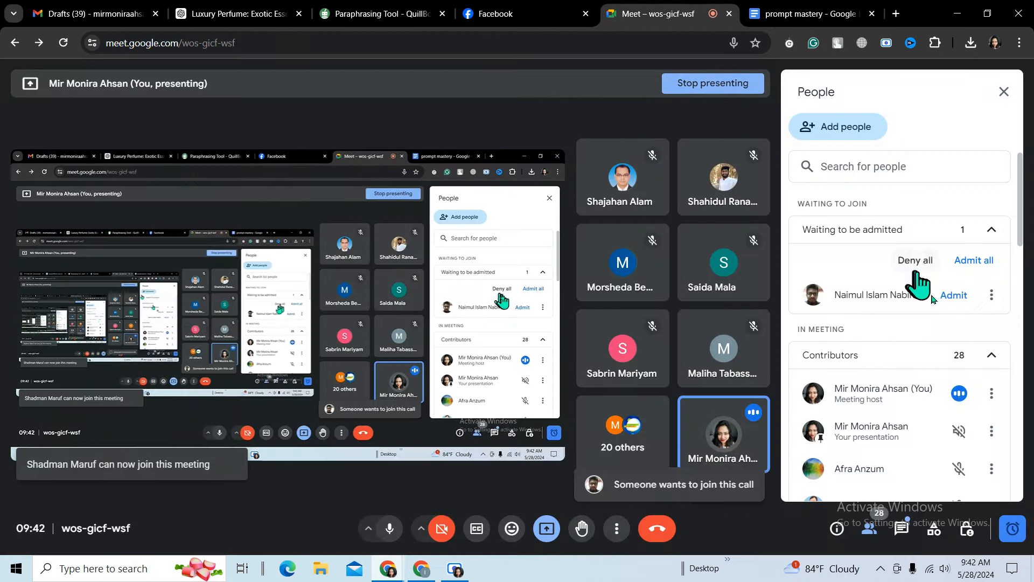
click(977, 261)
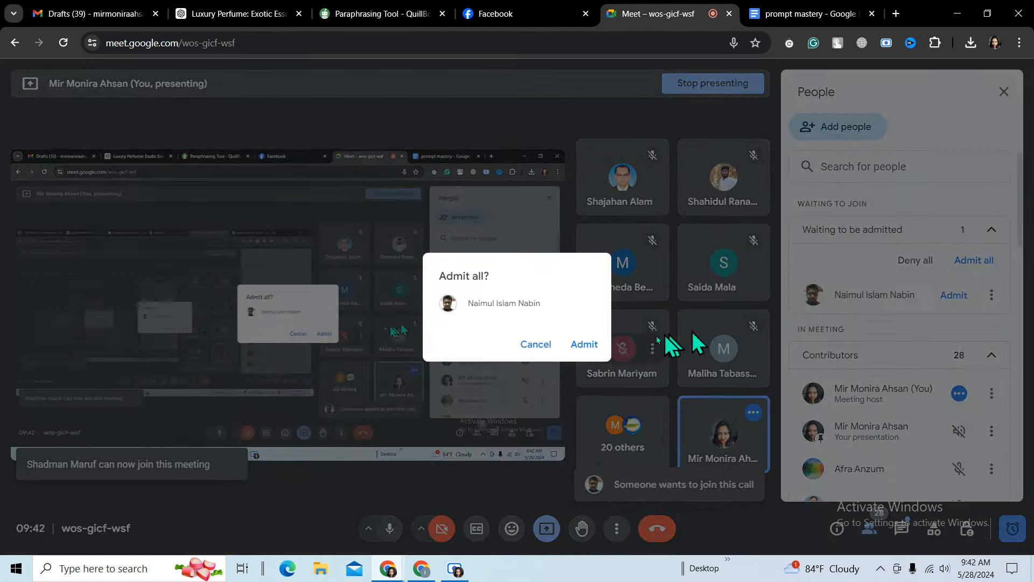
click(584, 344)
click(808, 14)
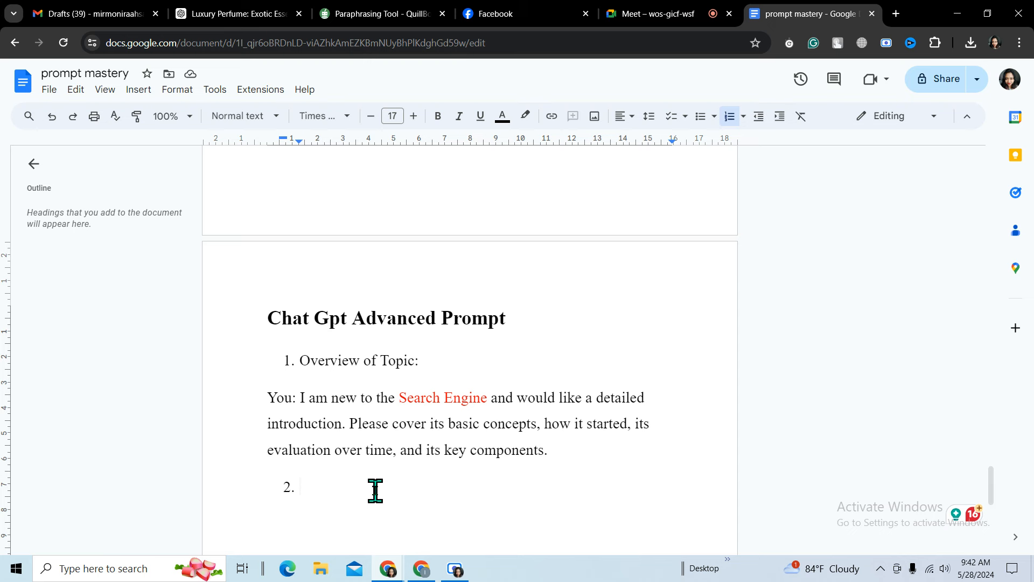
Write "Please include some common uses or applications" as the opening of numbered item 2.
text(Pl)
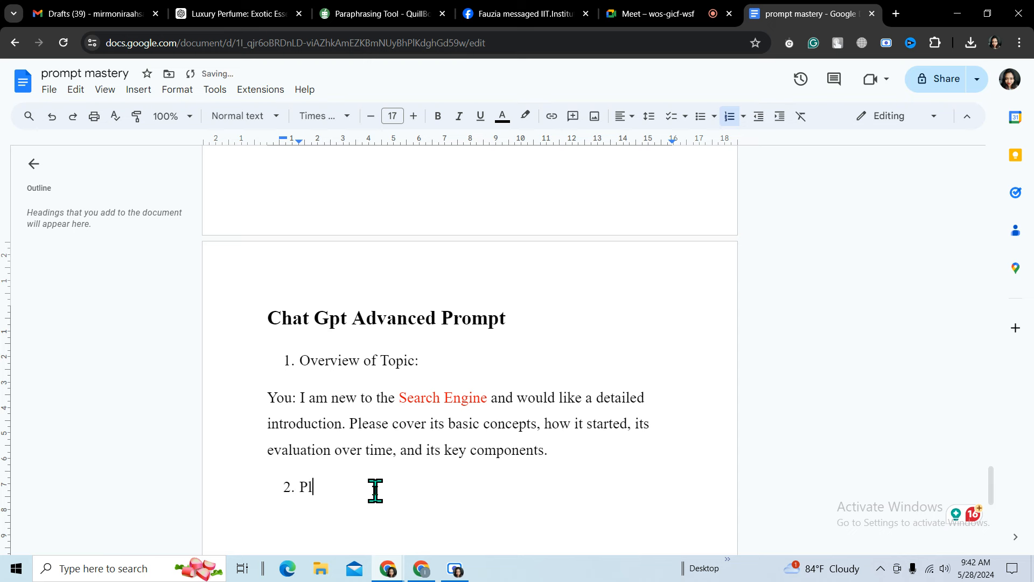
text(ease )
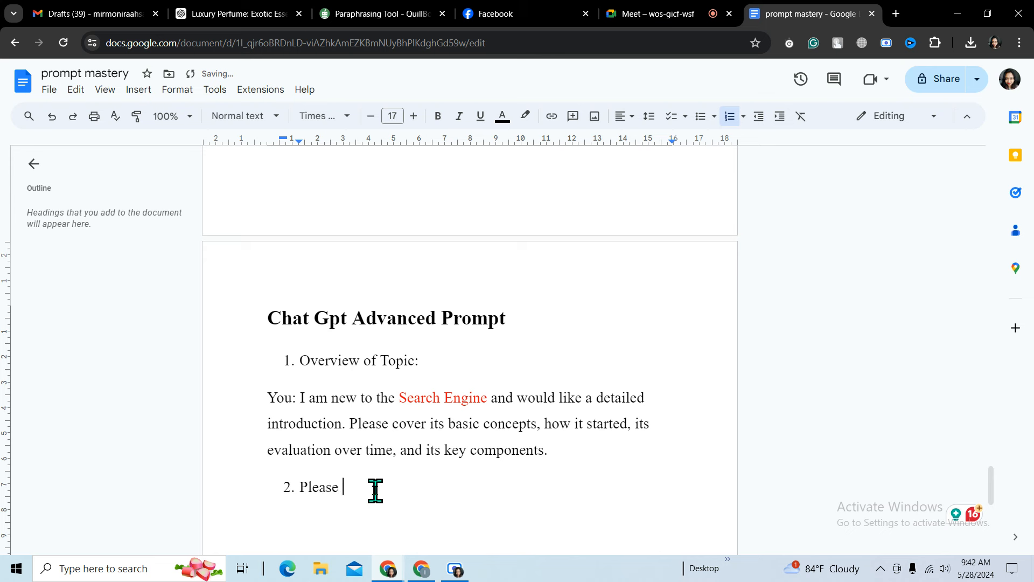
text(incu)
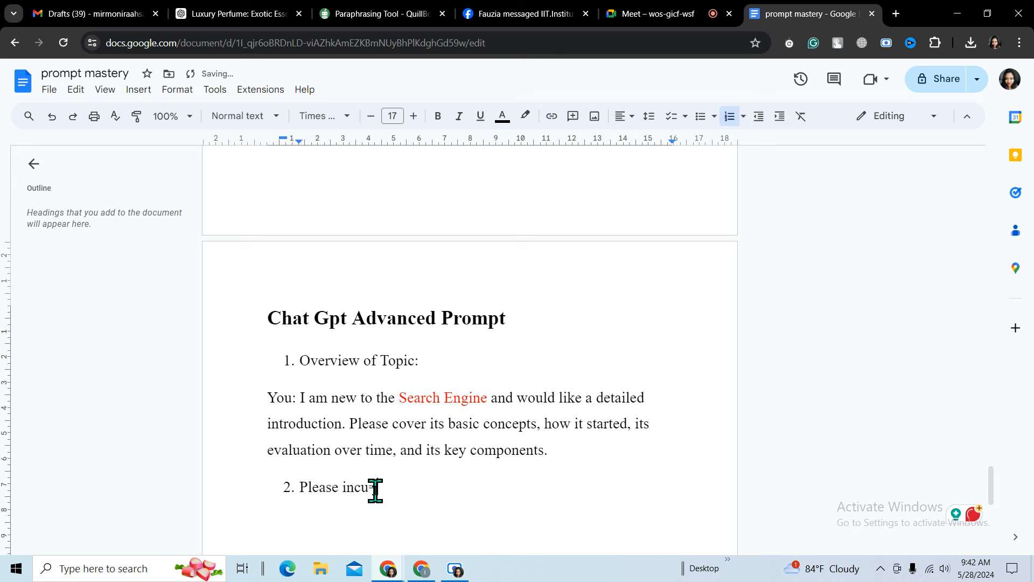
key(BackSpace)
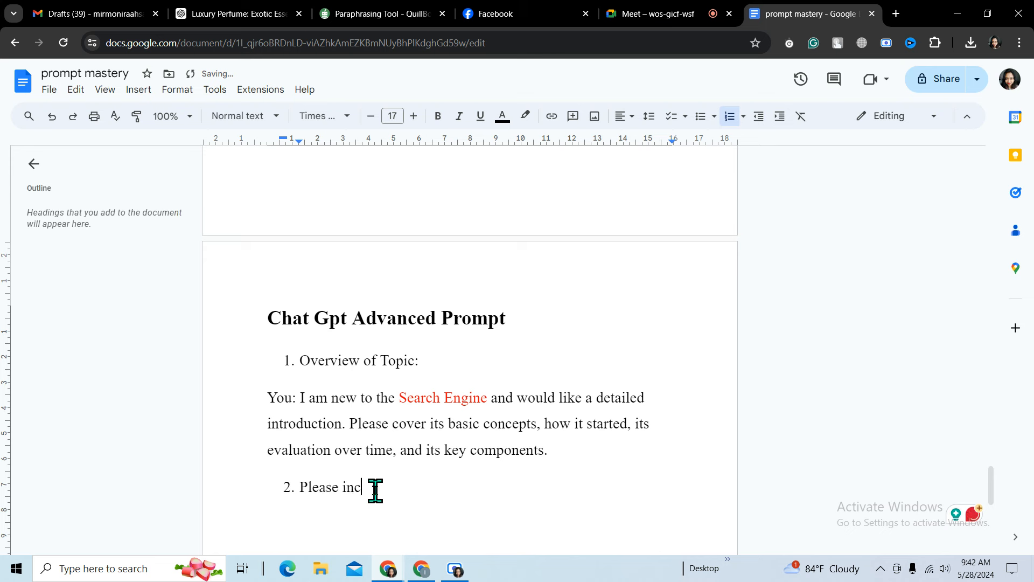
text(lude some comm)
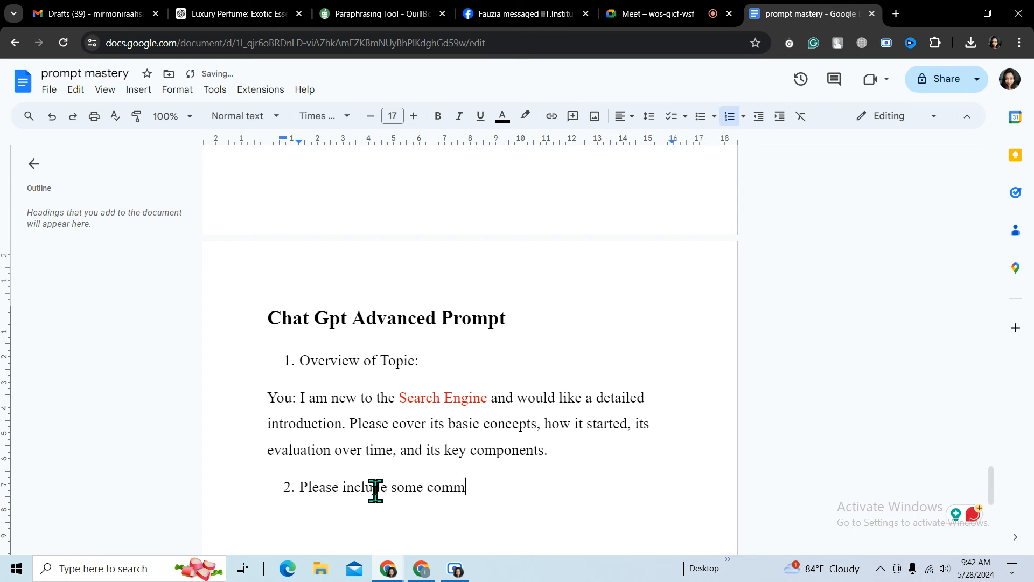
text(on uses or )
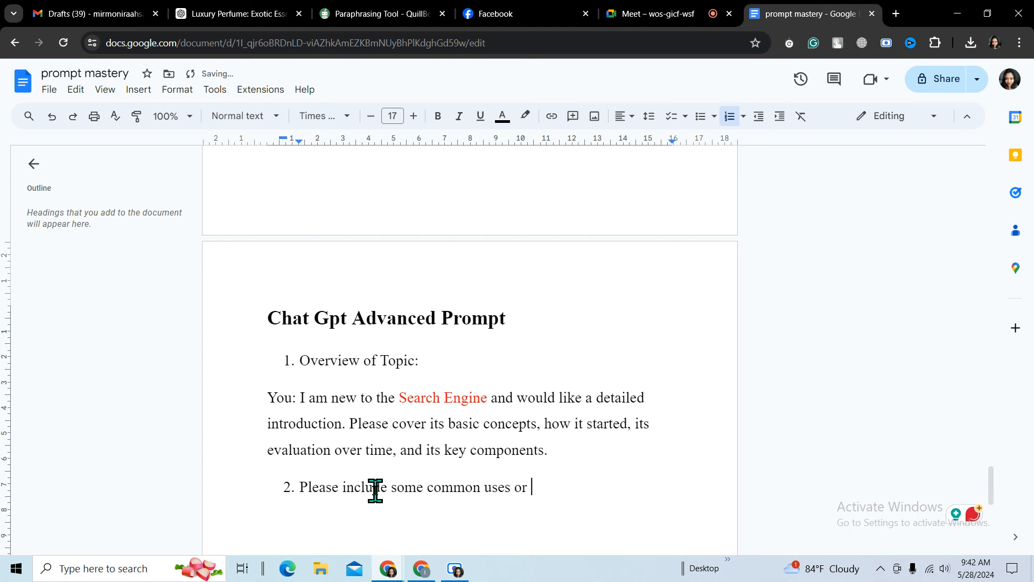
text(appl)
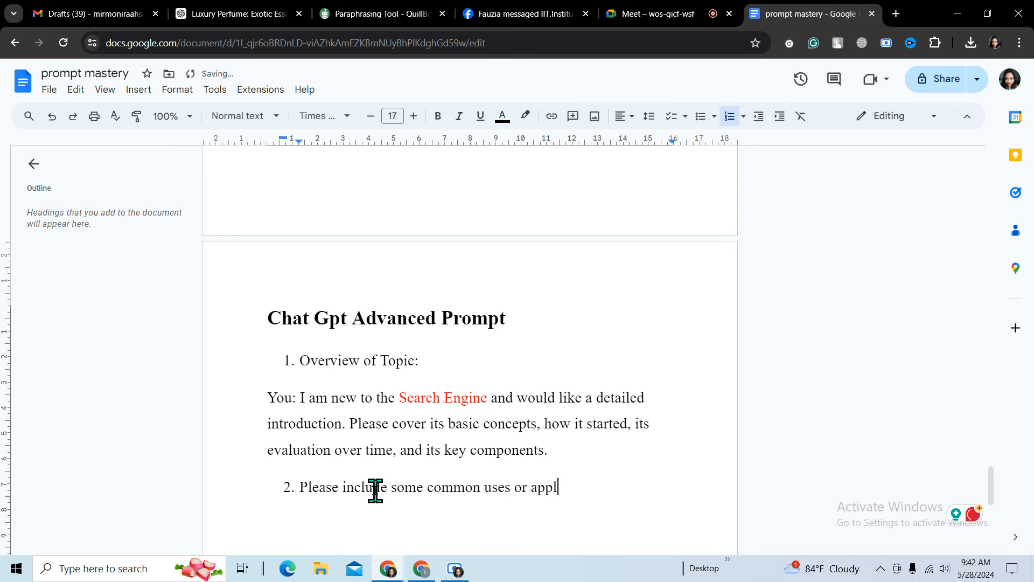
text(ications )
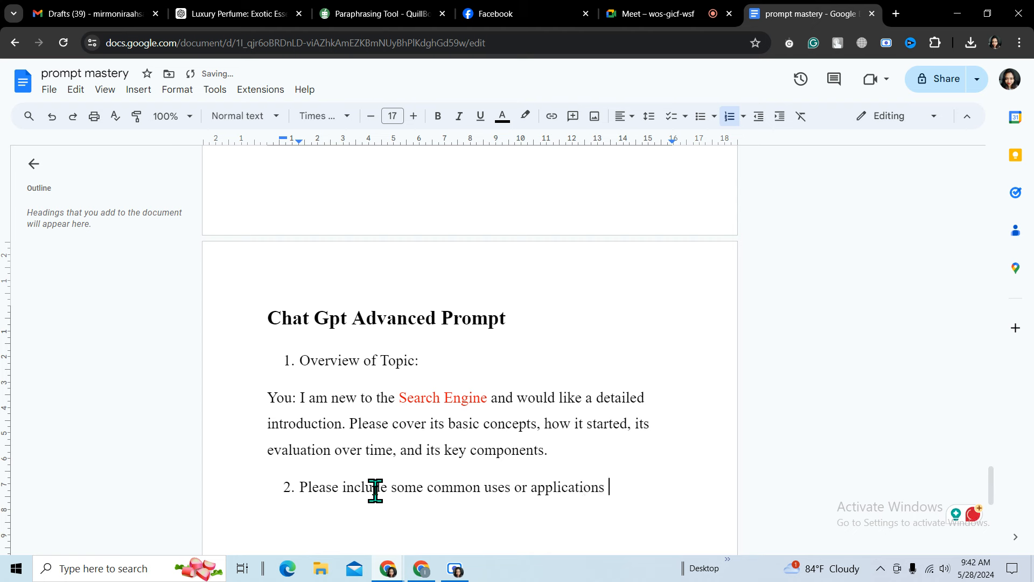
Continue item 2 with "in todays world of" and accept the suggested correction to "today's".
text(in t)
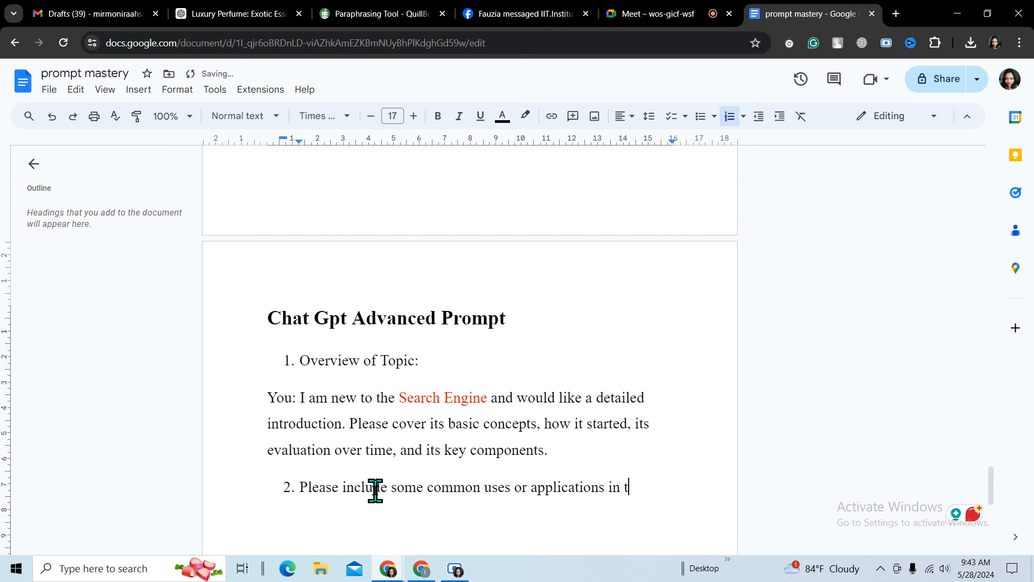
text(odays )
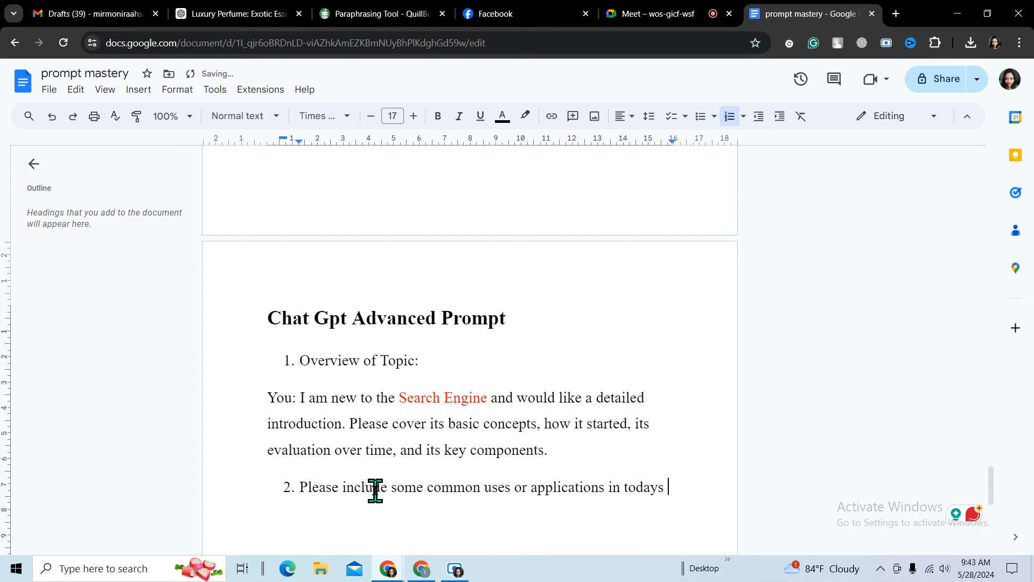
text(wo)
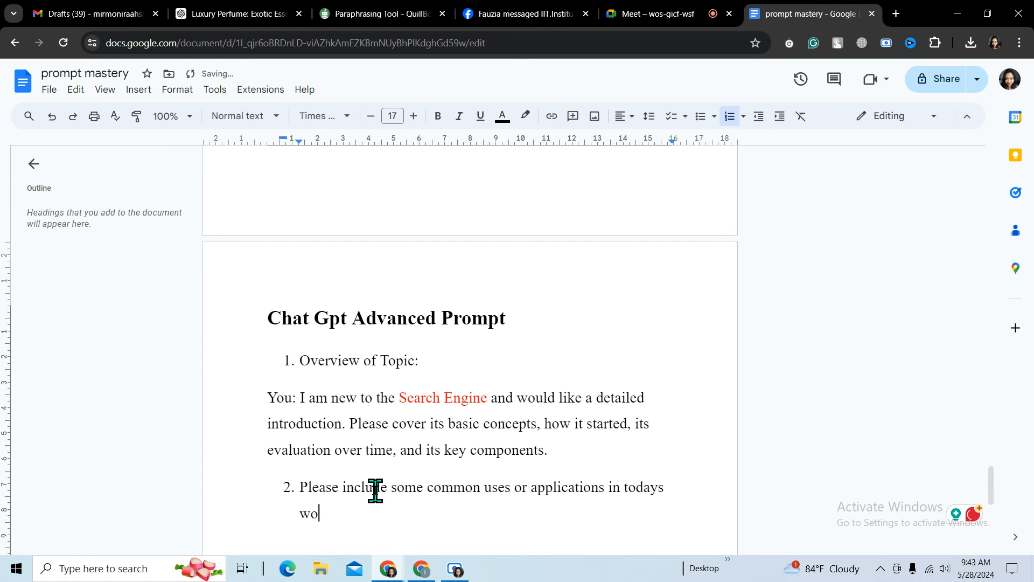
text(rld.)
key(BackSpace)
key(BackSpace)
text(of)
click(671, 483)
mouse_move(671, 485)
click(643, 397)
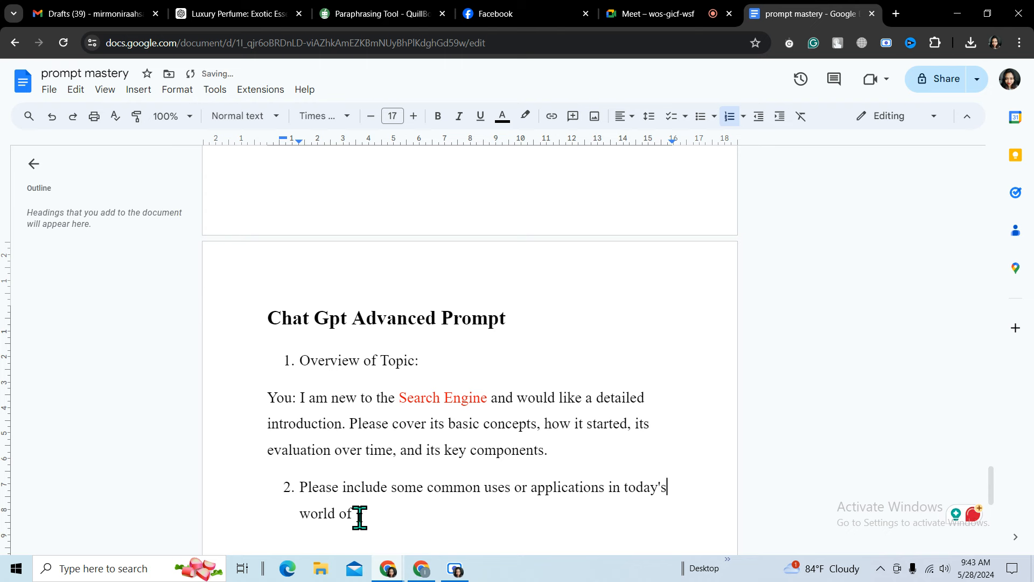
text(Sear)
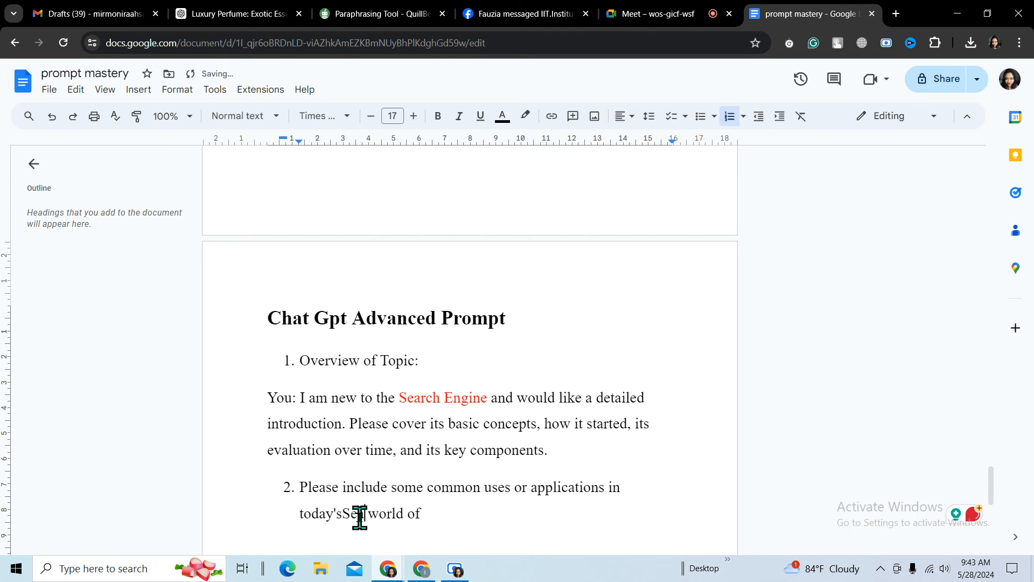
key(BackSpace)
key(BackSpace)
key(BackSpace)
key(BackSpace)
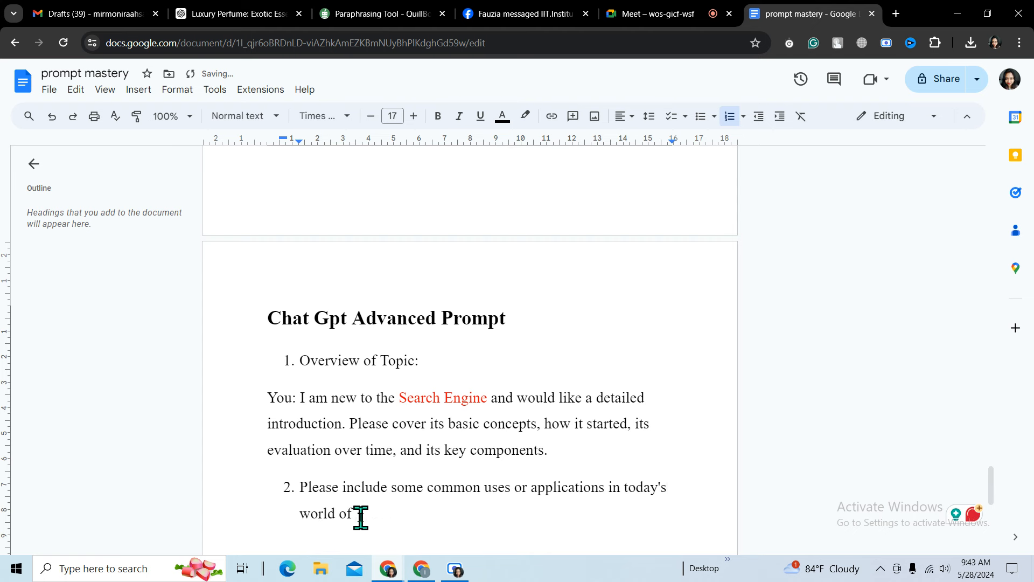
Complete item 2 with "Search Engine." after "world of" and start numbered item 3 below it.
text(ear)
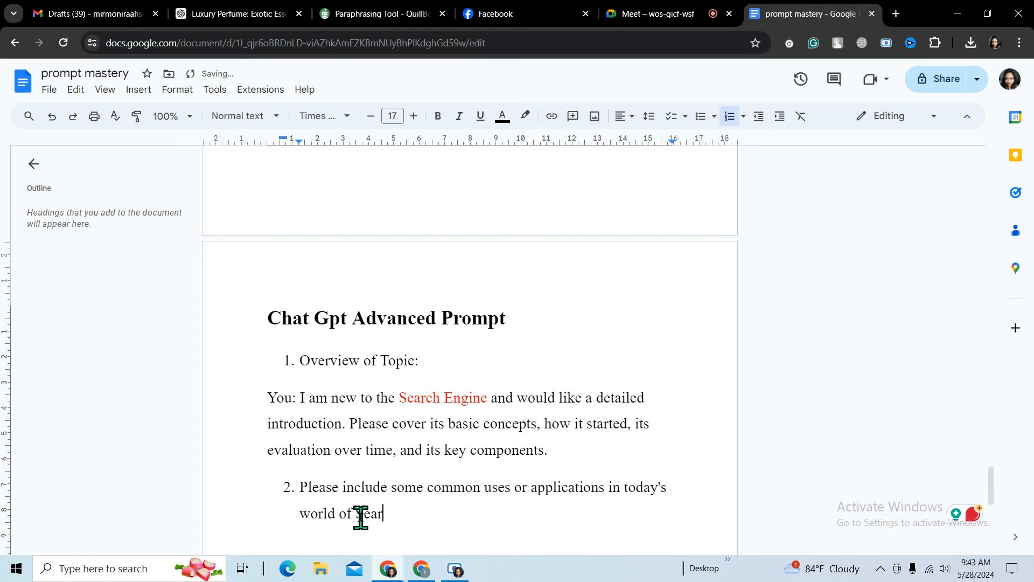
text(ch E)
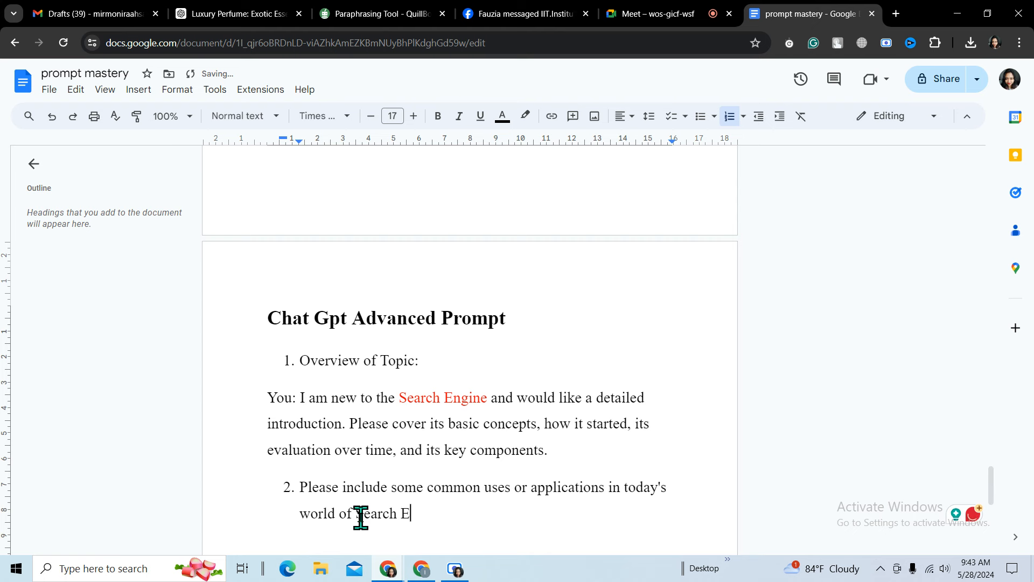
text(ngine)
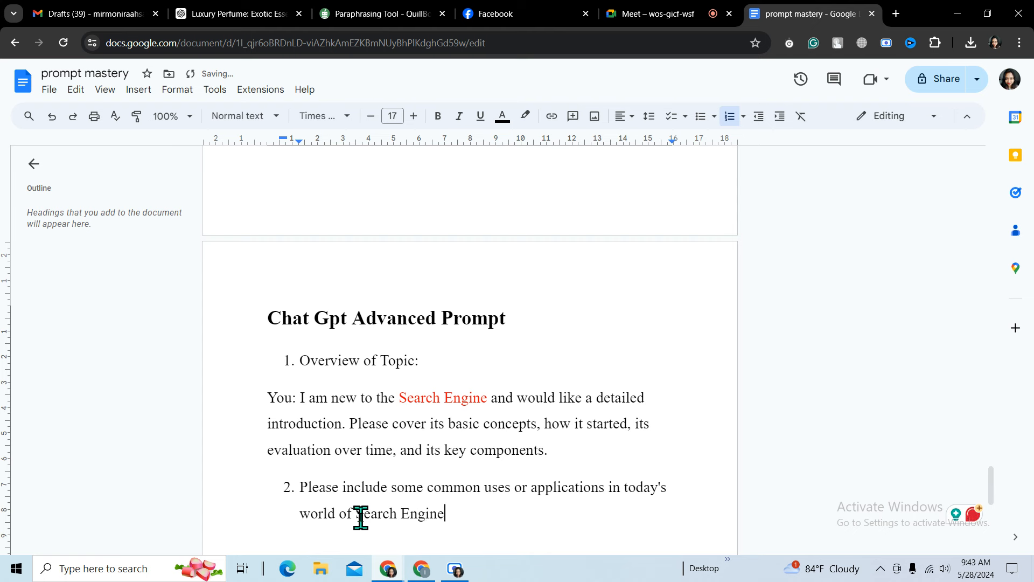
text(.)
key(Return)
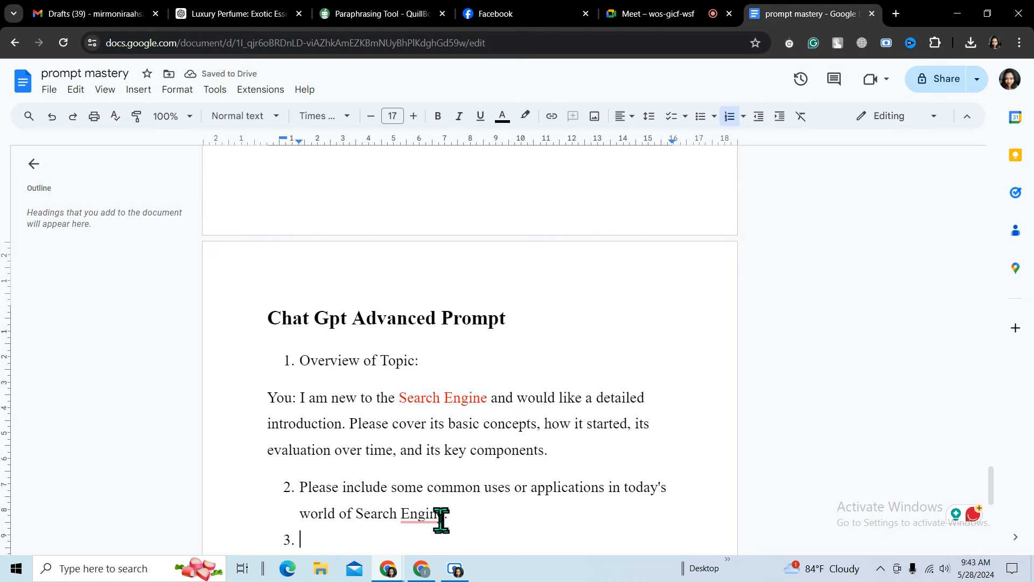
Accept the suggested correction of "Engine" to "Engines" in item 2, keeping the word's capital E.
mouse_move(437, 516)
click(431, 450)
click(409, 518)
key(BackSpace)
text(E)
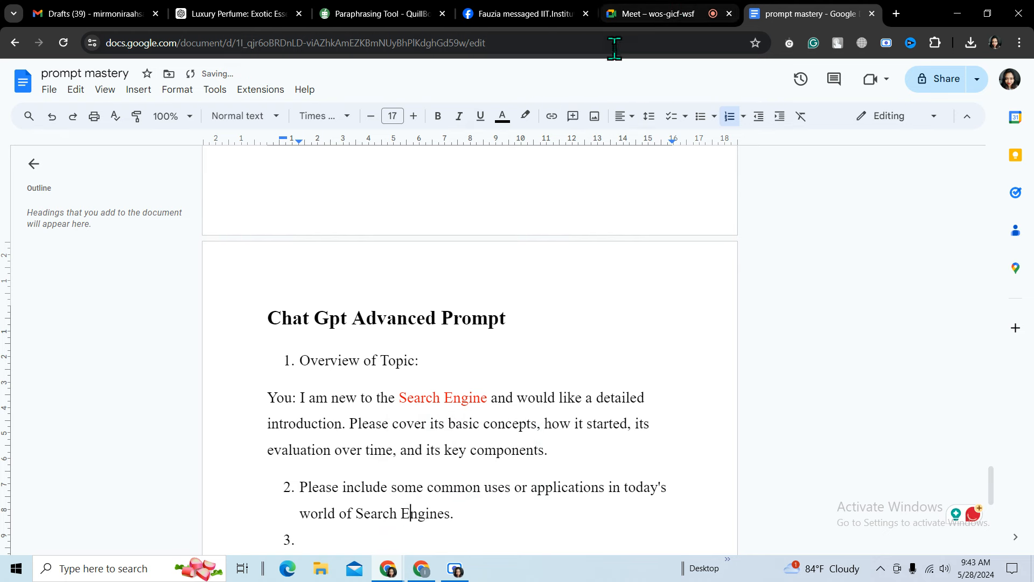
Switch to the Google Meet call to admit the person waiting to join, and return to the end of item 2 in "prompt mastery".
click(669, 14)
click(976, 265)
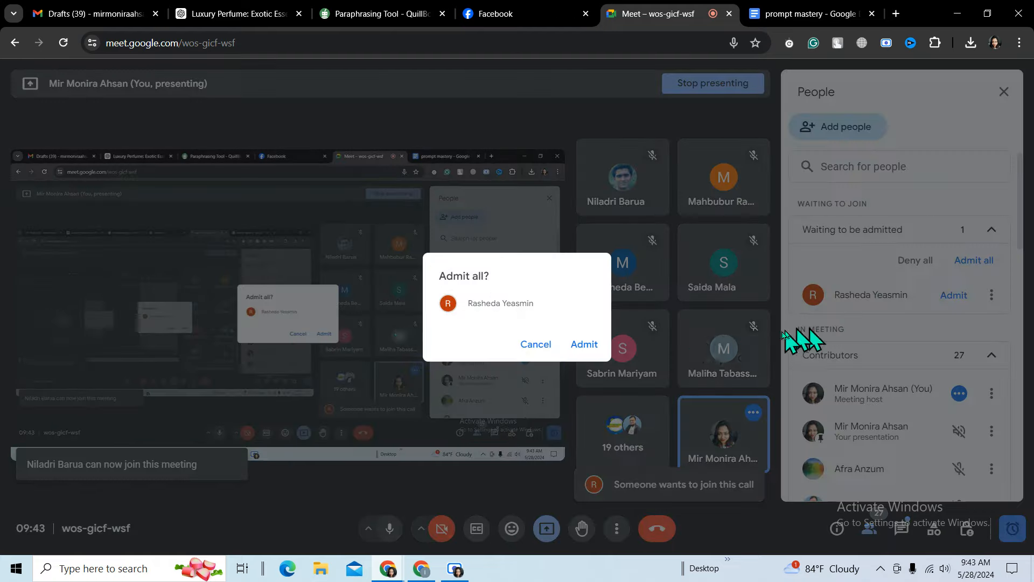
click(592, 344)
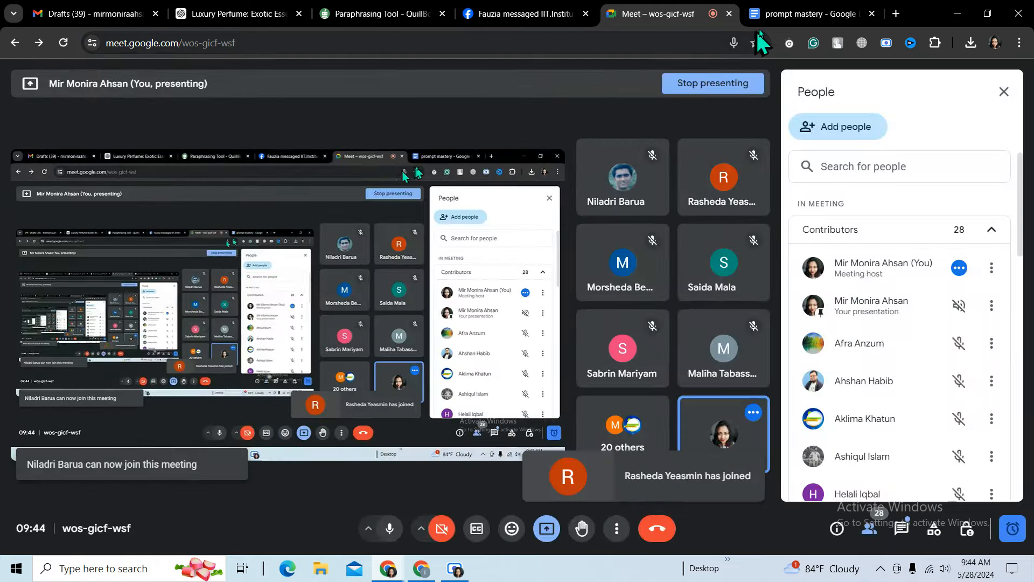
click(767, 13)
click(487, 518)
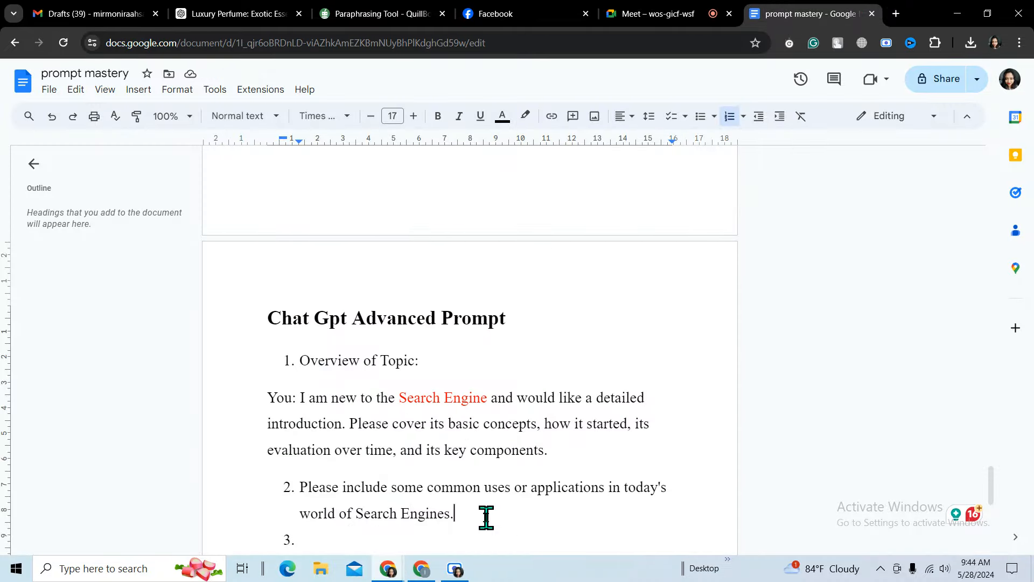
Replace "of" with "for" before "Search Engines" in item 2.
scroll(484, 525, down, 3)
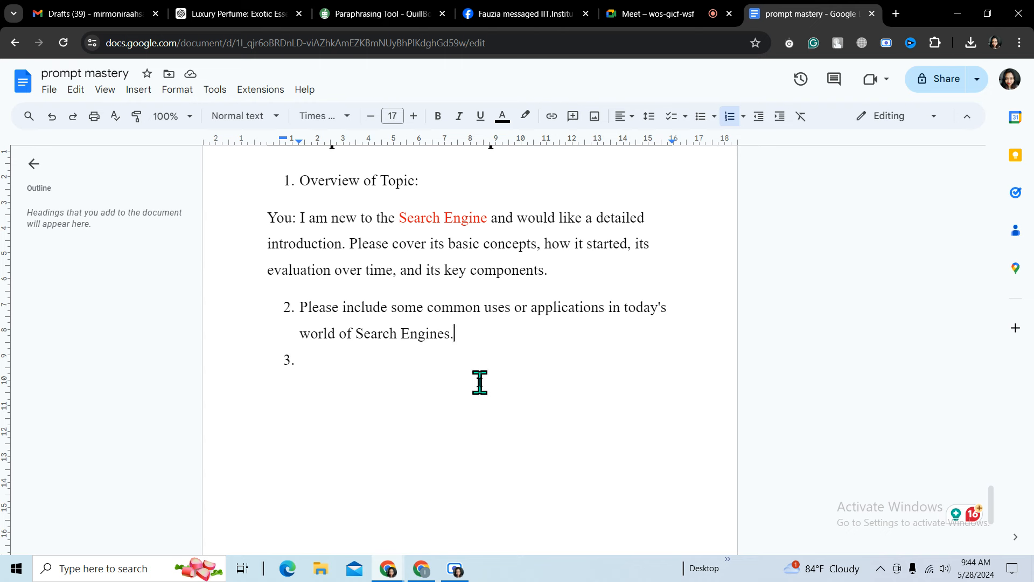
click(355, 335)
key(BackSpace)
key(BackSpace)
key(BackSpace)
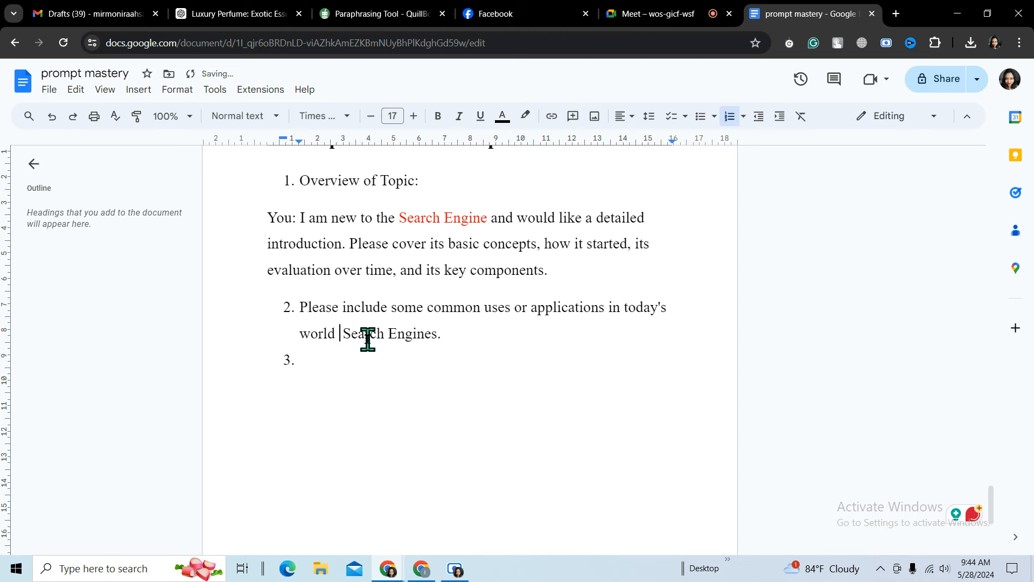
text(for)
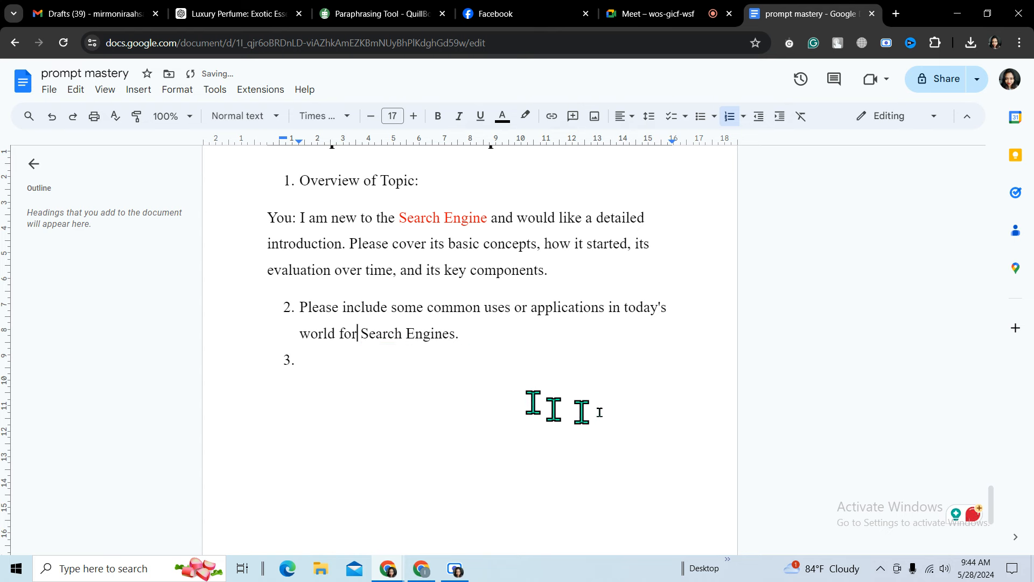
Write "Detailed analysis of pros and cons of Topic:" as item 3, end the list below it, and accept the suggested "the" before "pros".
click(323, 362)
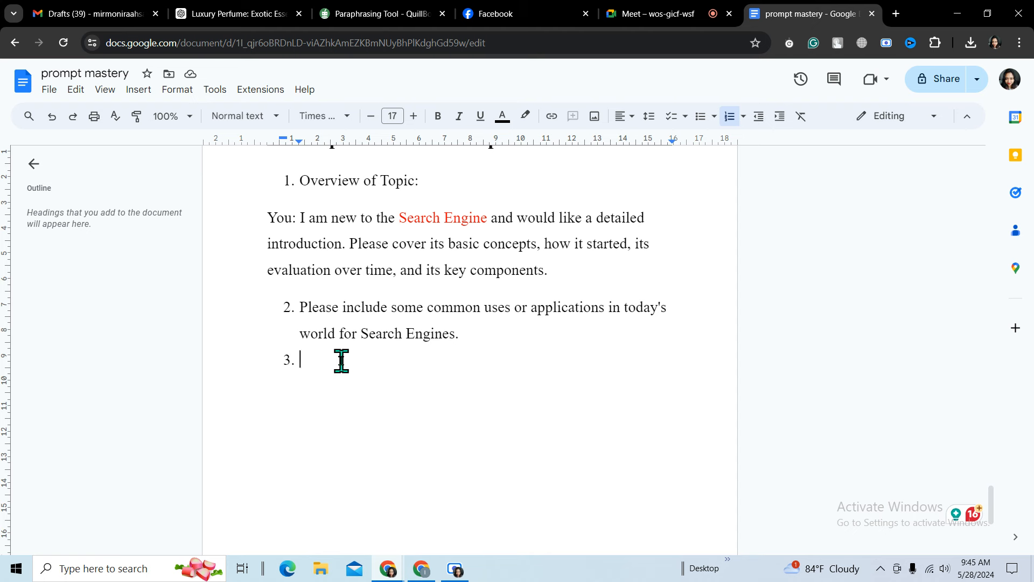
text(Detai)
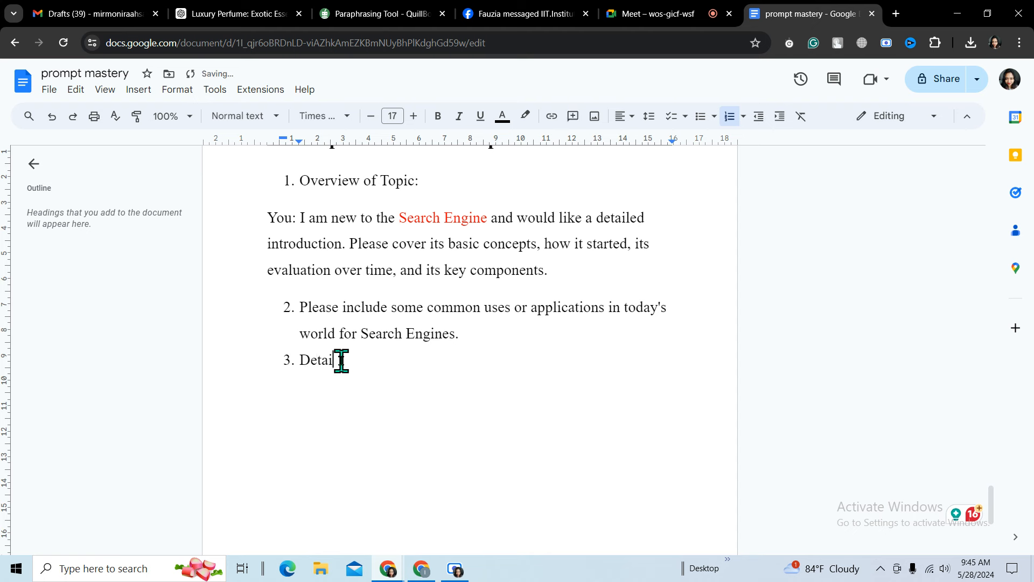
text(led )
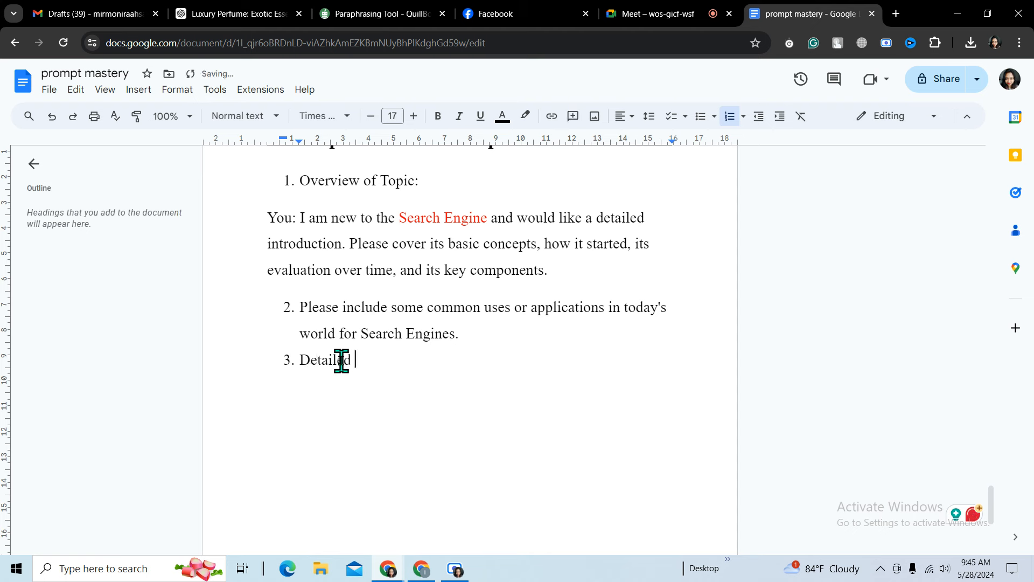
text(anal)
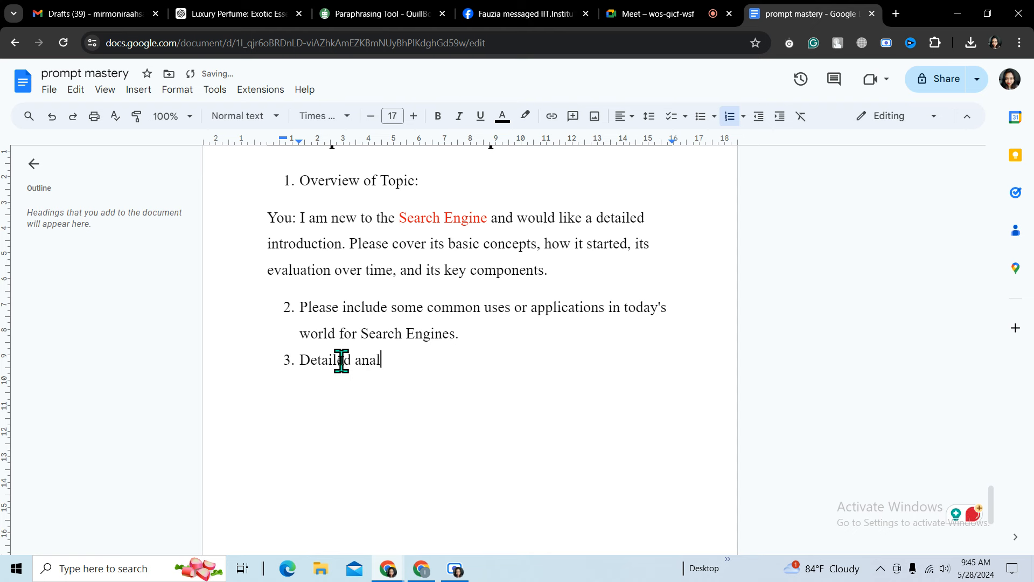
text(ysis)
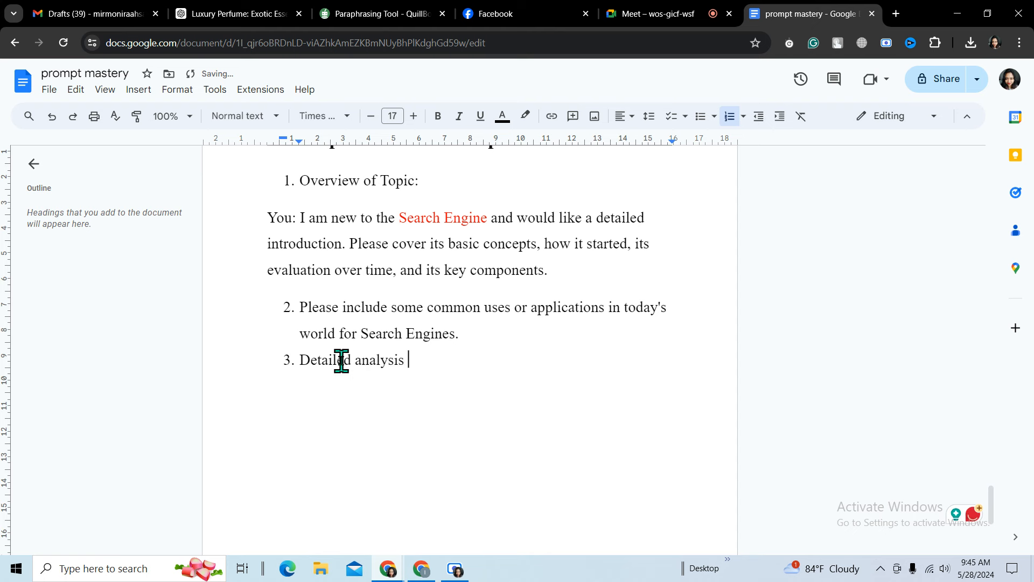
text( of )
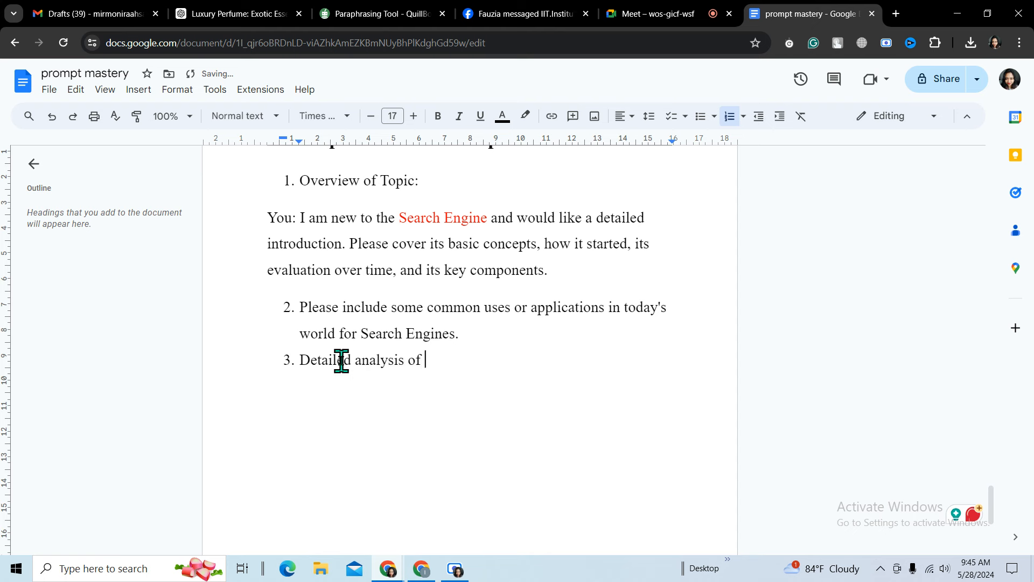
text(pros an)
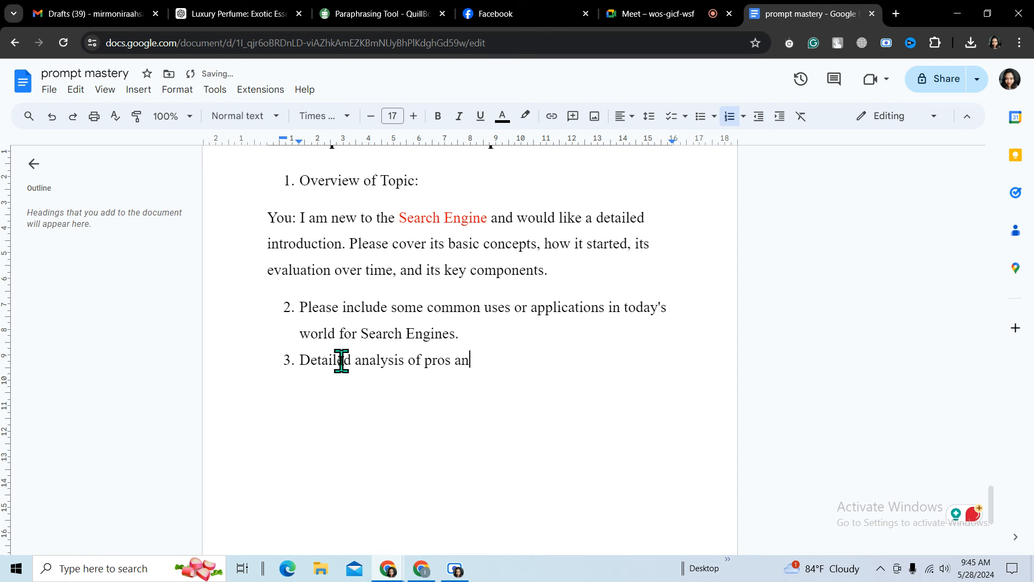
text(d con)
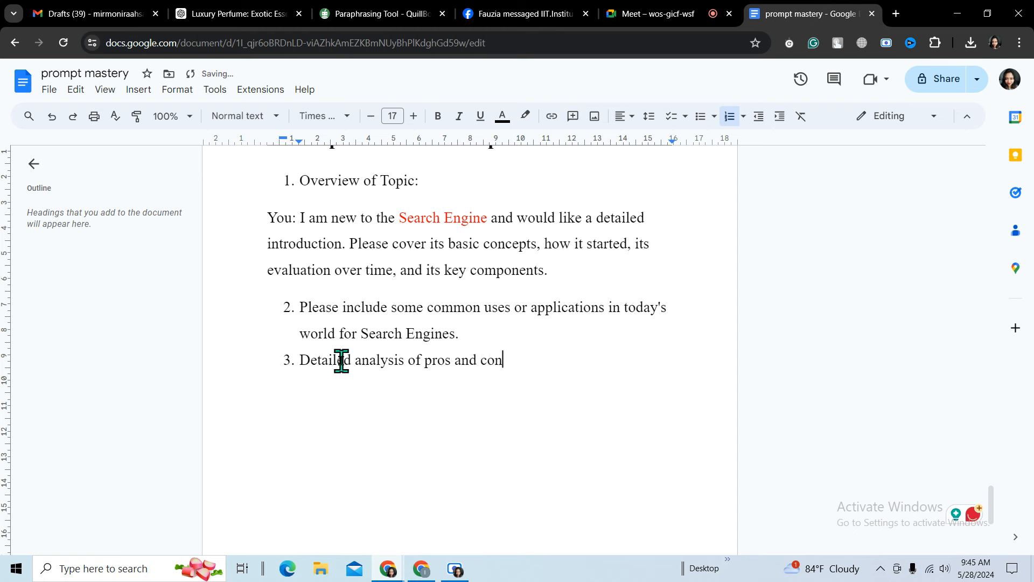
text(s of Topic:)
key(Return)
key(Return)
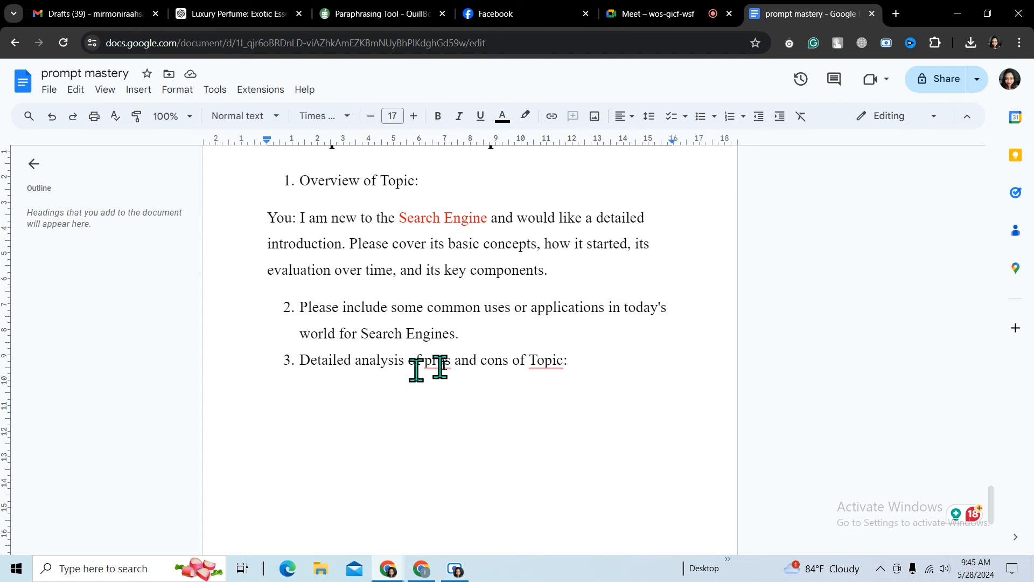
mouse_move(442, 361)
click(452, 405)
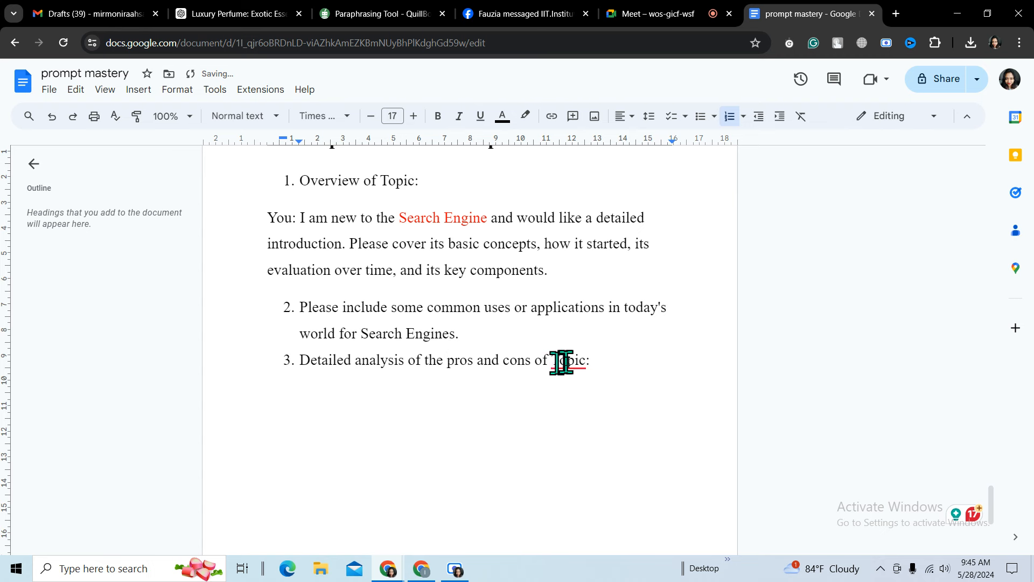
Accept the suggested "the" before "Topic" in item 3 and start an unnumbered paragraph below that item.
mouse_move(566, 361)
click(577, 399)
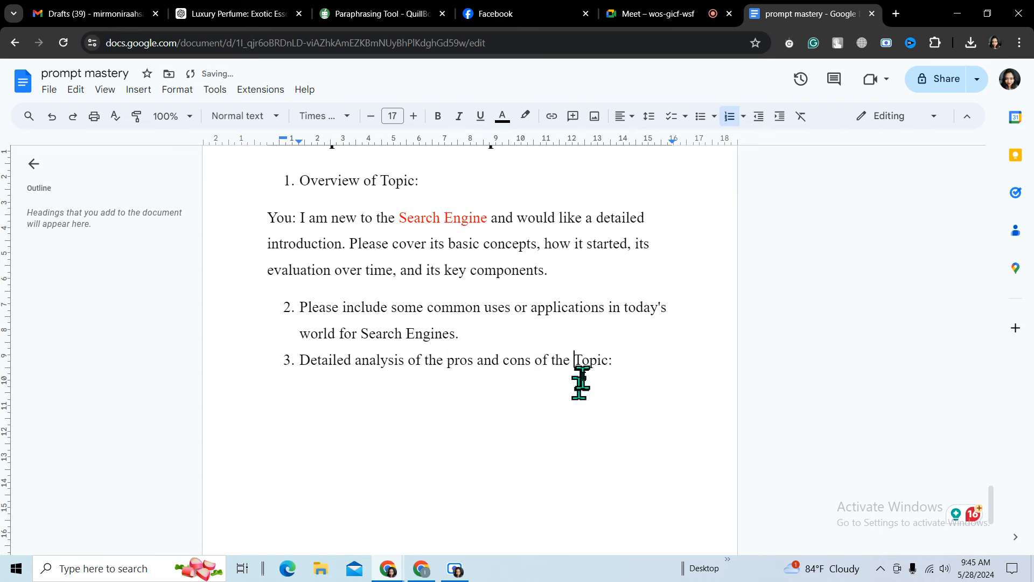
click(615, 360)
key(Return)
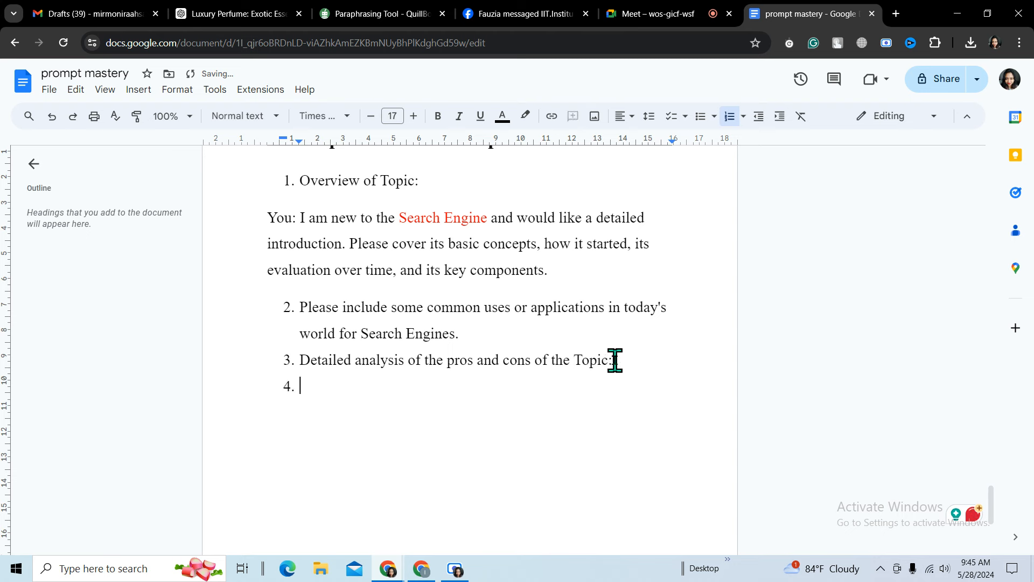
key(Return)
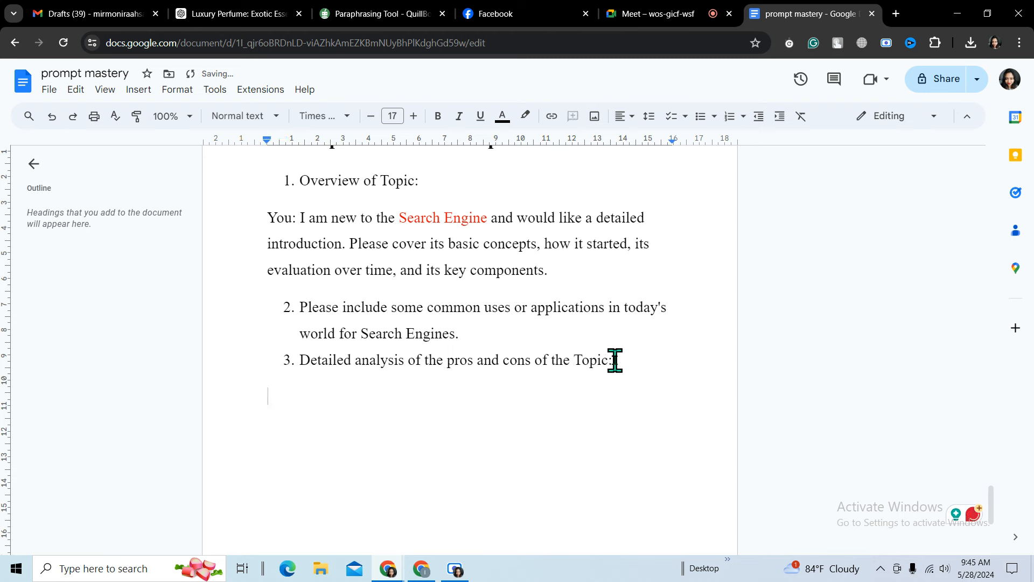
Write "You: Can you provide a detailed analysis of the advantages" below item 3, accepting the suggested spelling of "advantages".
text(T)
key(BackSpace)
text(Y)
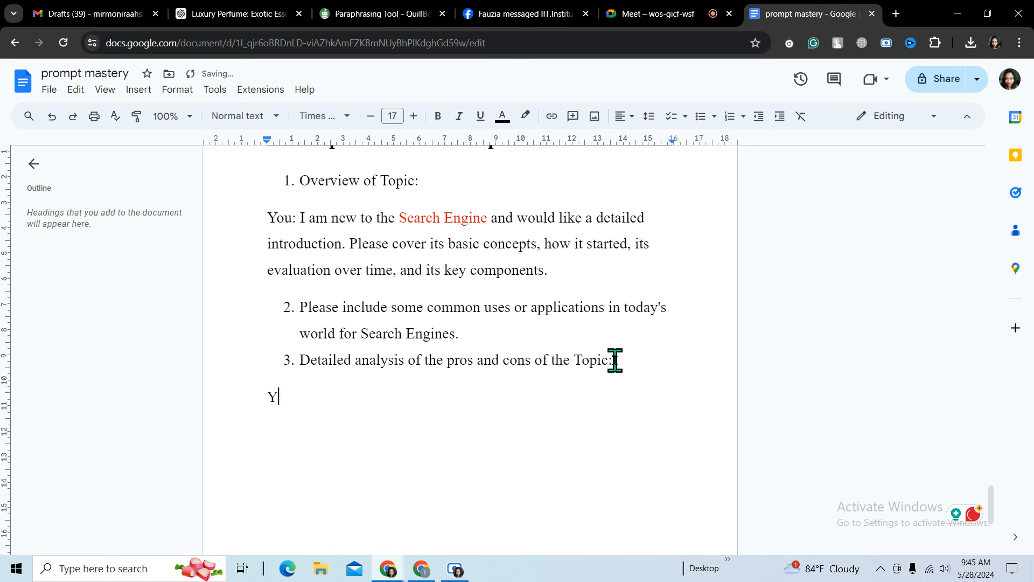
text(ou: Can )
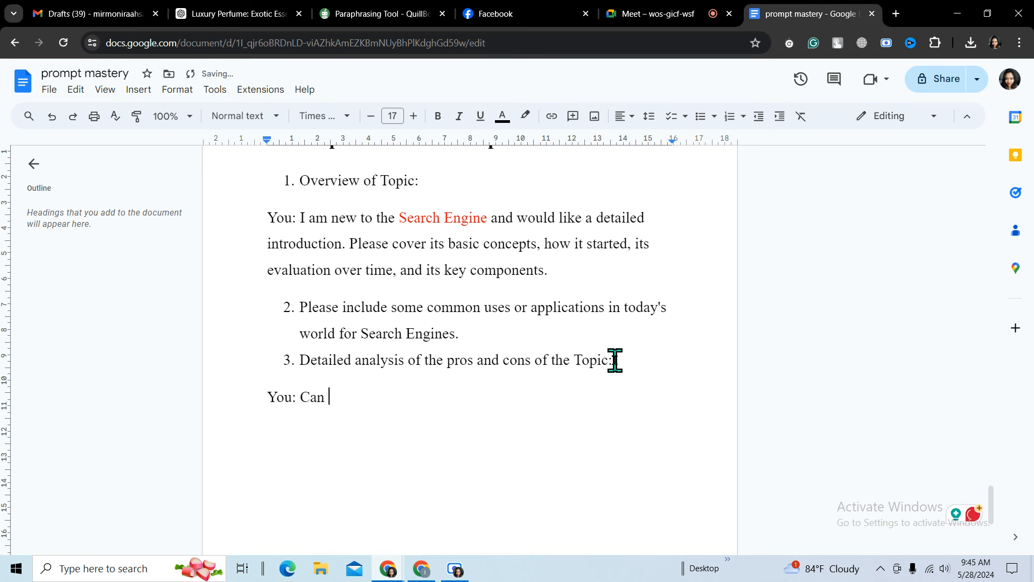
text(you p)
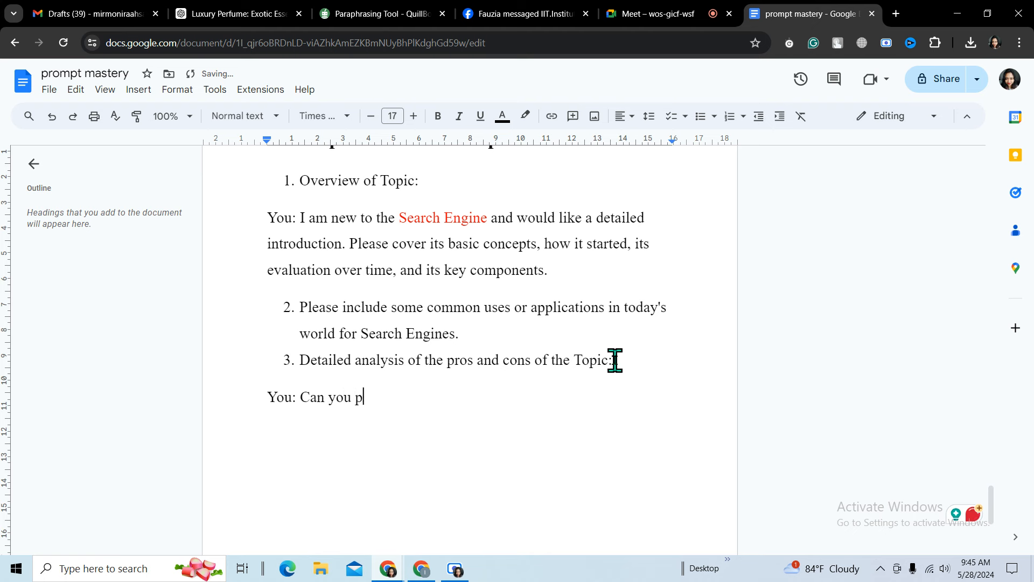
text(rovide )
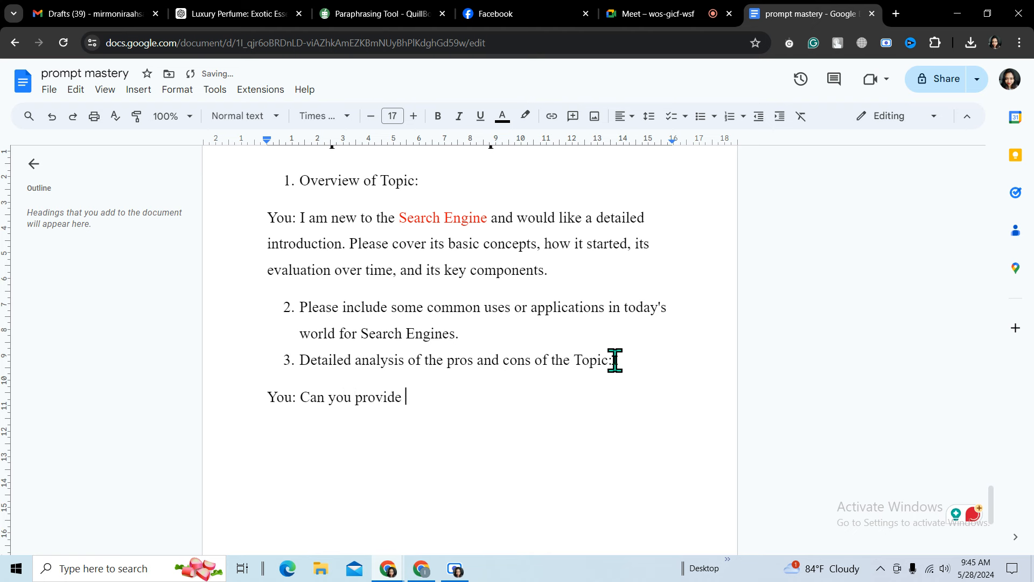
text(a detailed anal)
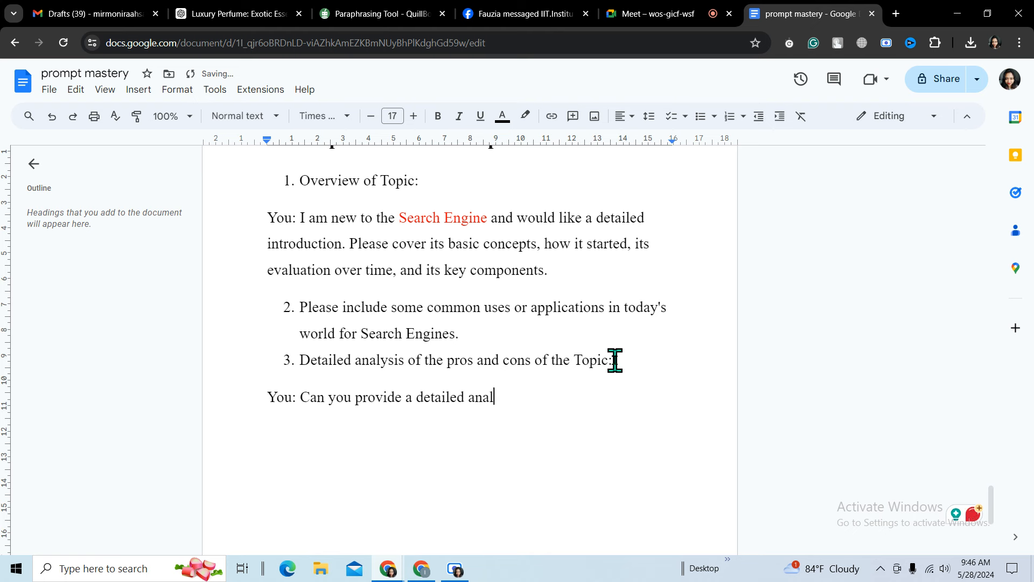
text(ysis of the adva)
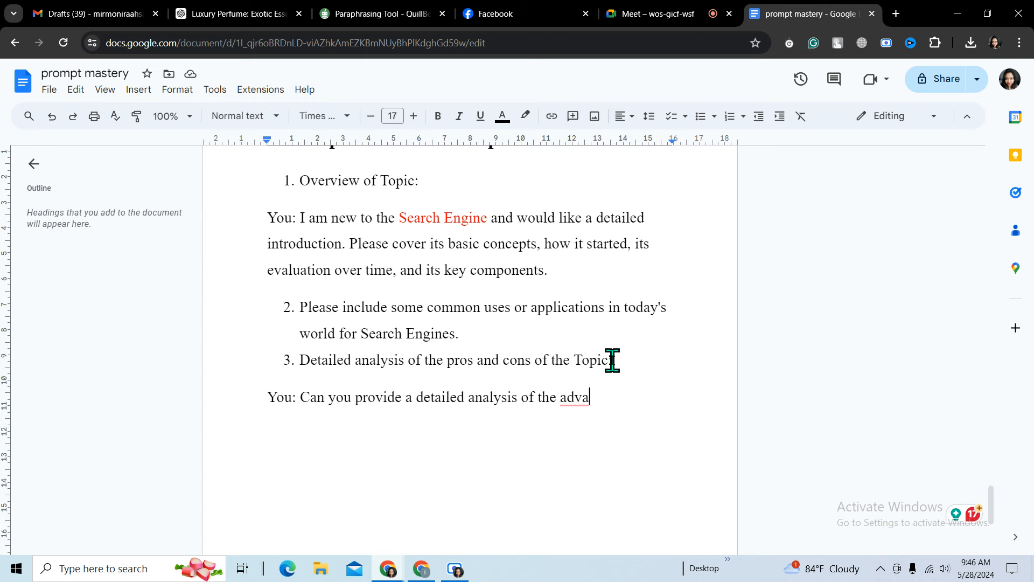
text(ctages)
mouse_move(597, 401)
click(592, 436)
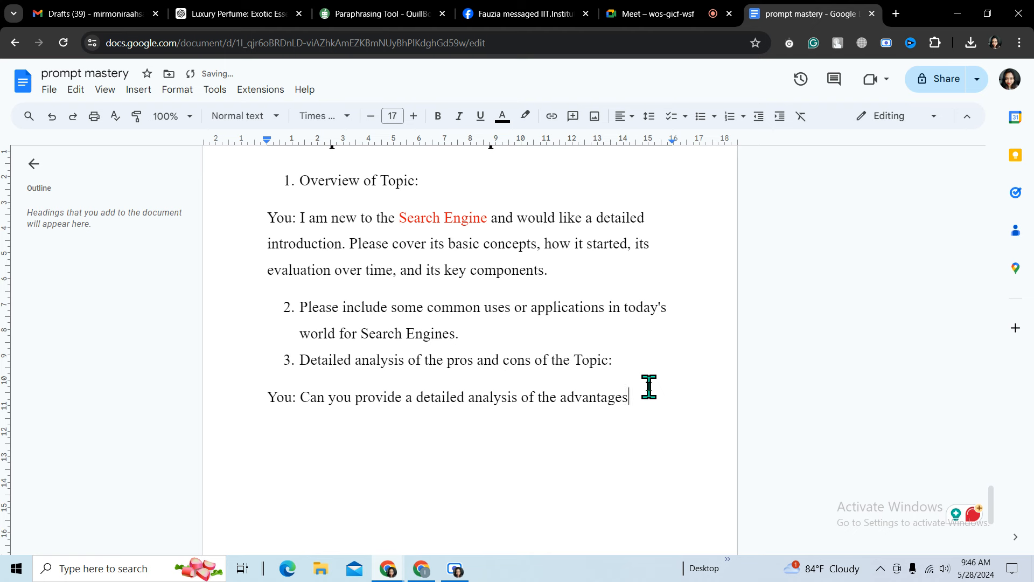
Continue the question with "and disadvantages of Search Engine?" and accept the suggested correction of "Engine" to "engines".
text(and disadvantages)
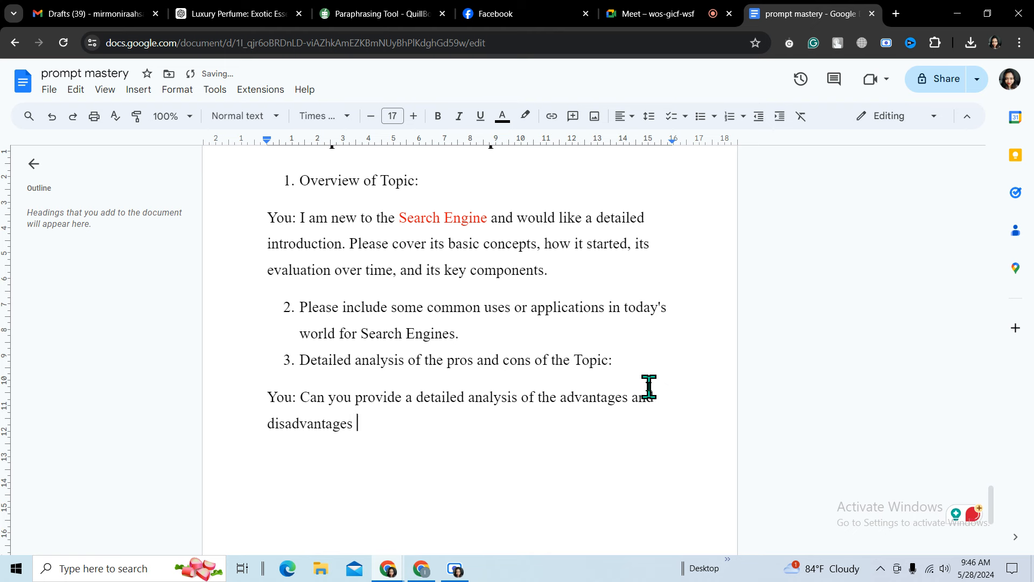
text( of )
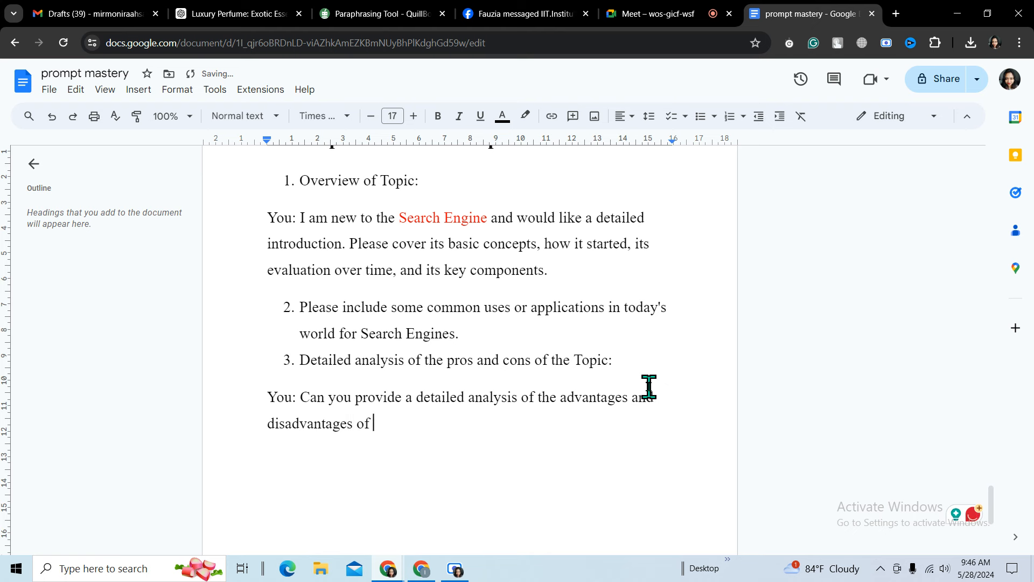
text(Searc)
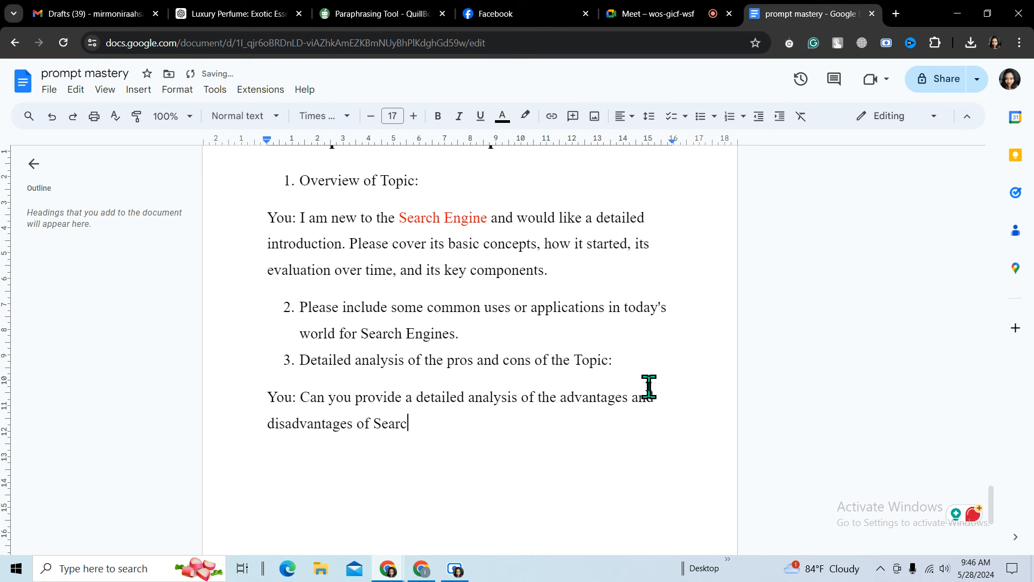
text(h Engines)
key(BackSpace)
key(BackSpace)
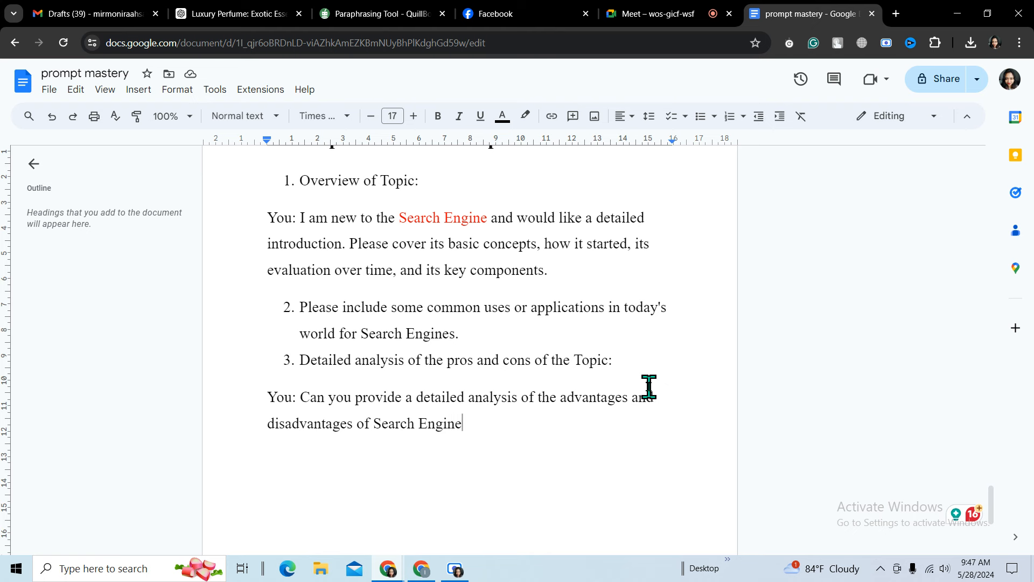
text(?)
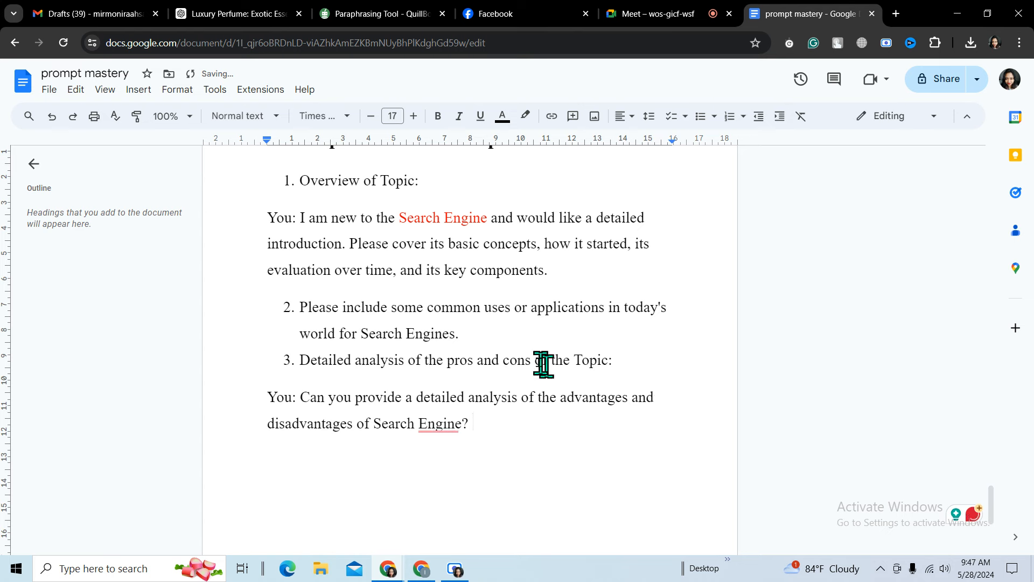
mouse_move(462, 422)
click(457, 474)
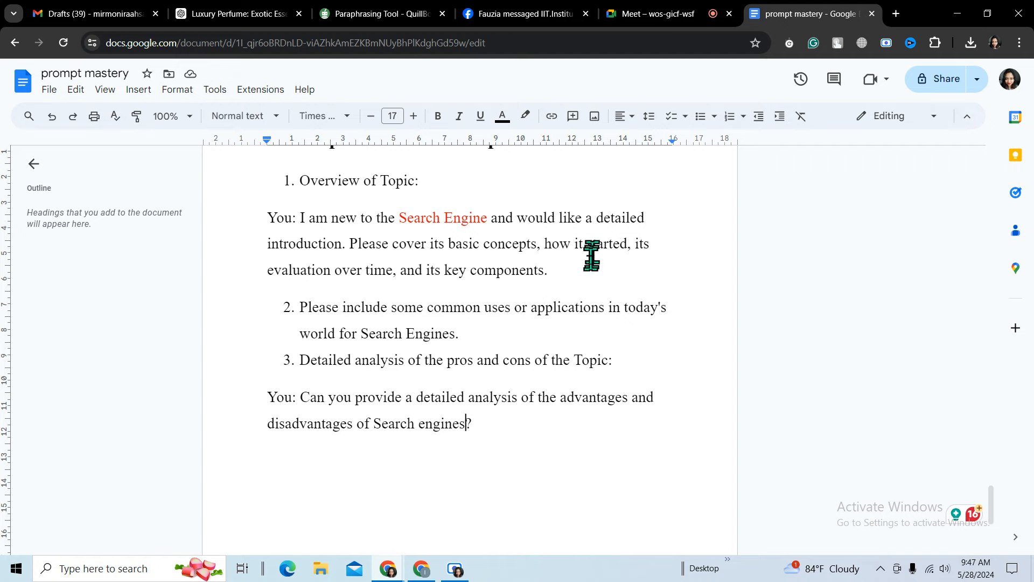
Insert a blank unnumbered line before item 2 and another between items 2 and 3, keeping the list numbering.
click(579, 270)
key(Return)
click(492, 376)
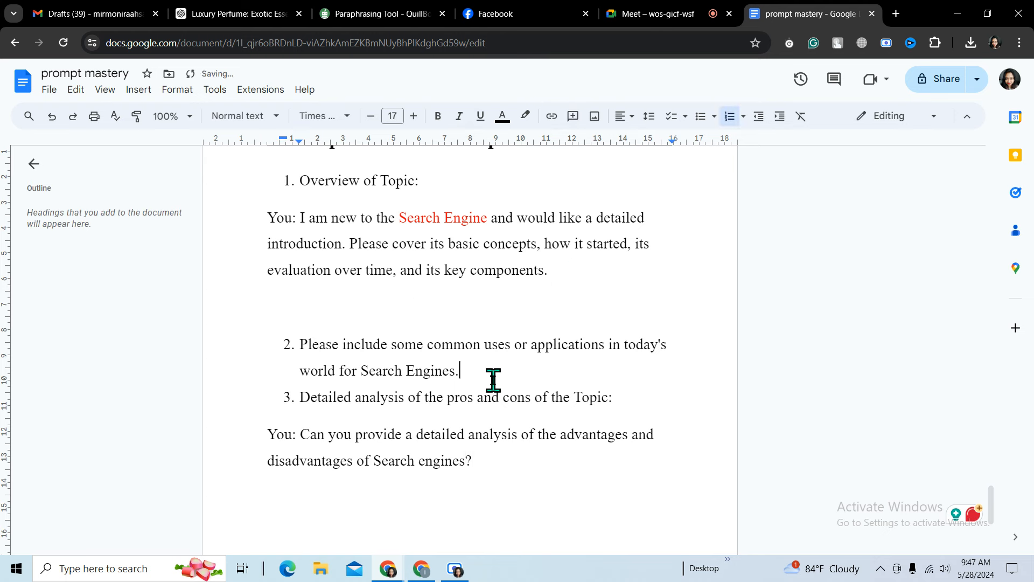
key(Return)
key(Return)
scroll(490, 367, down, 2)
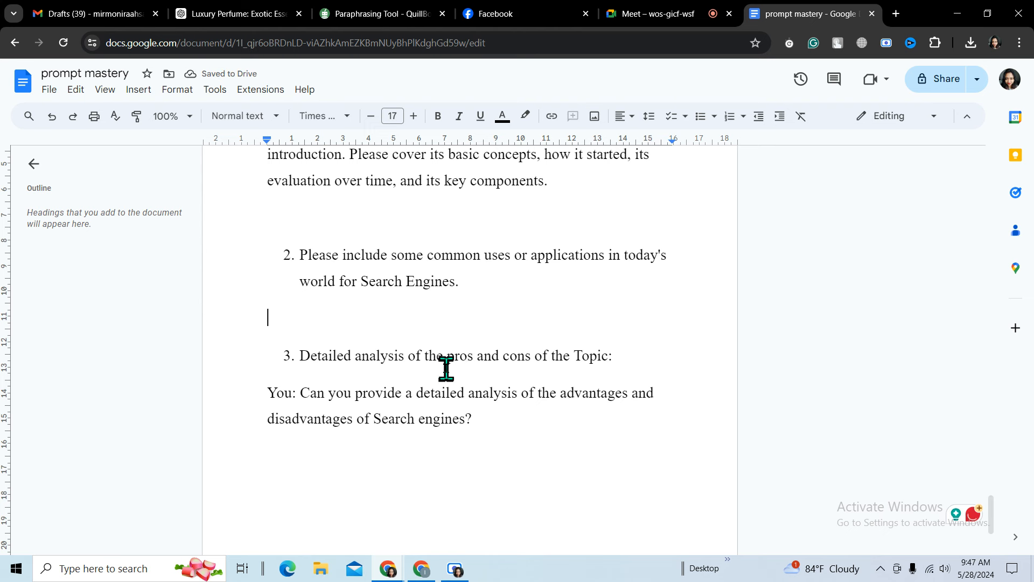
key(BackSpace)
key(BackSpace)
key(Return)
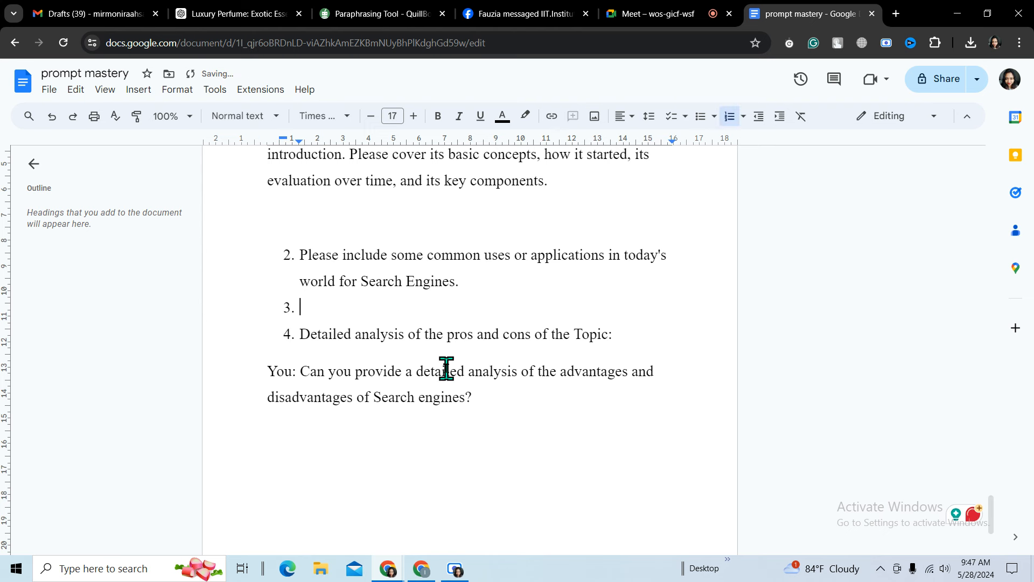
key(BackSpace)
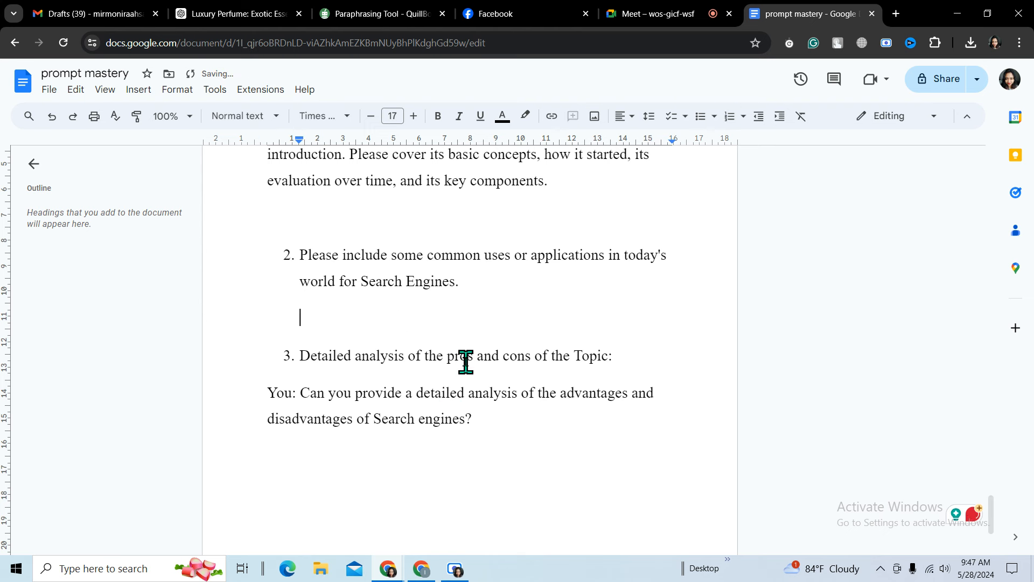
click(282, 358)
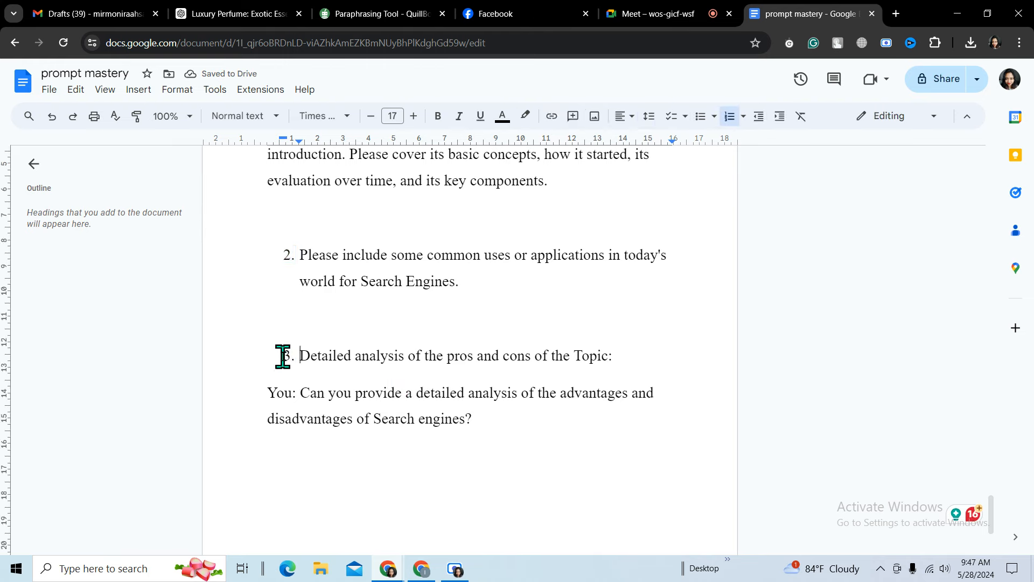
click(271, 338)
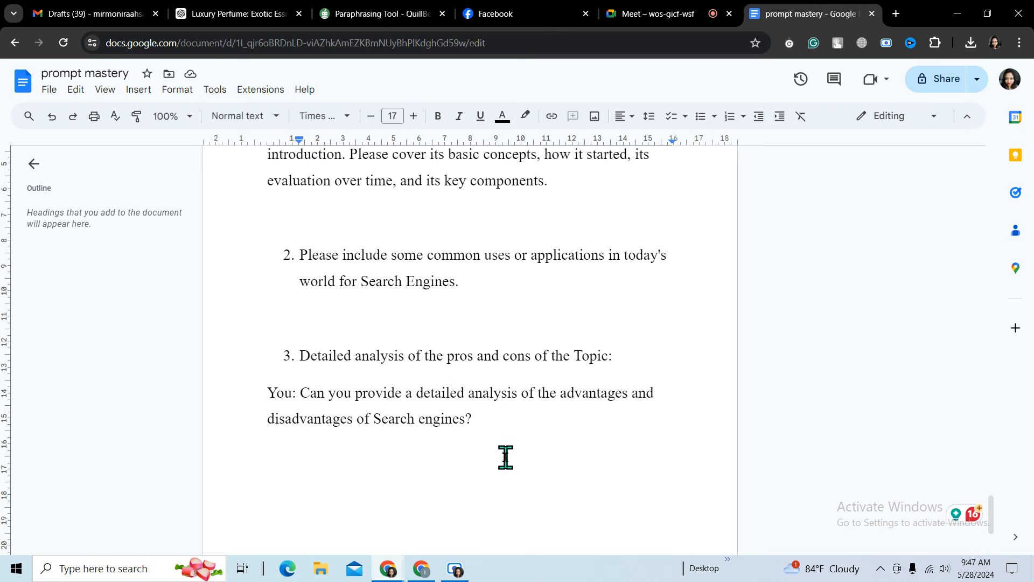
click(280, 363)
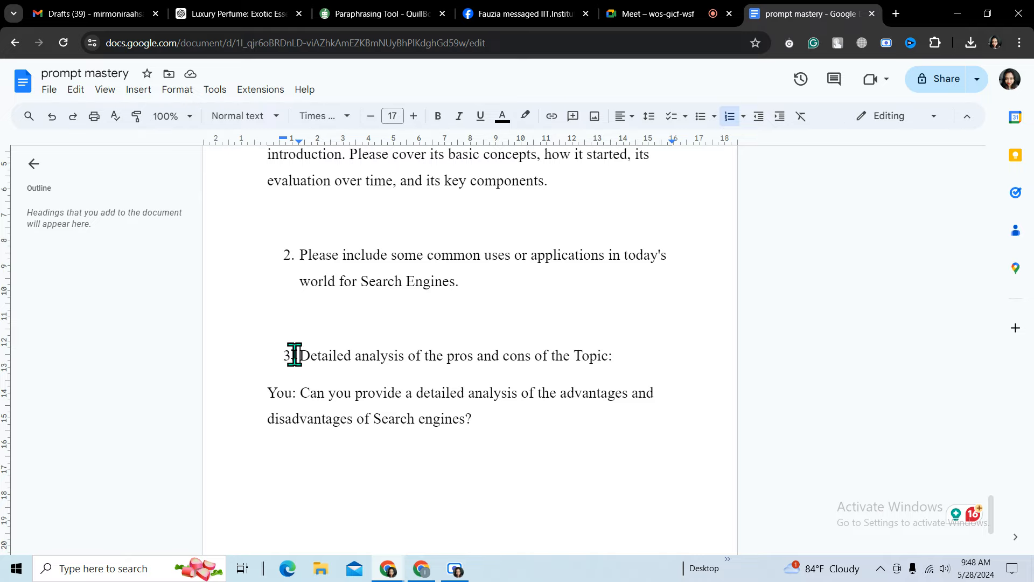
Switch to the Google Meet call, admit everyone waiting to join, and return to the "prompt mastery" document.
click(651, 15)
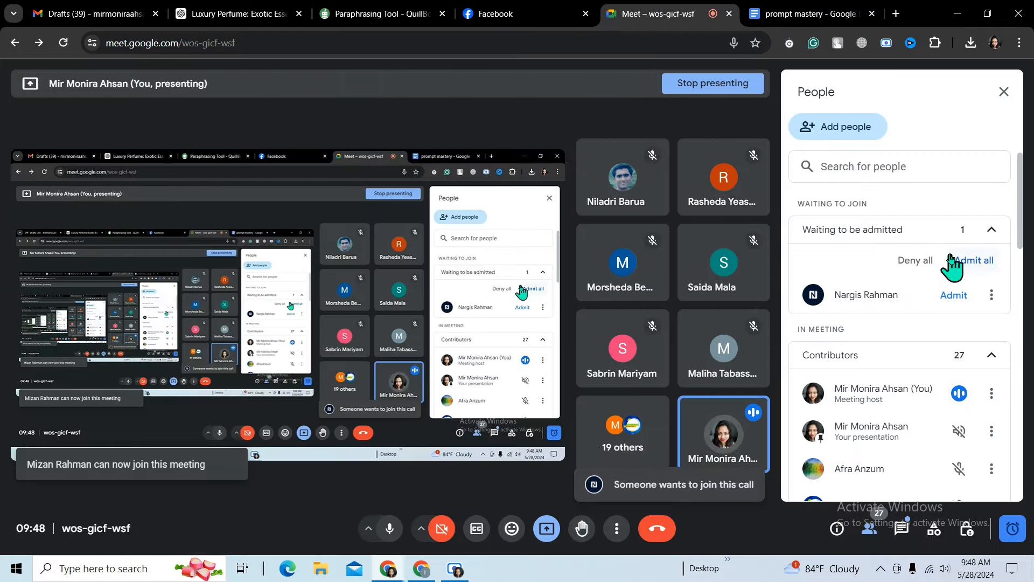
click(969, 261)
click(580, 343)
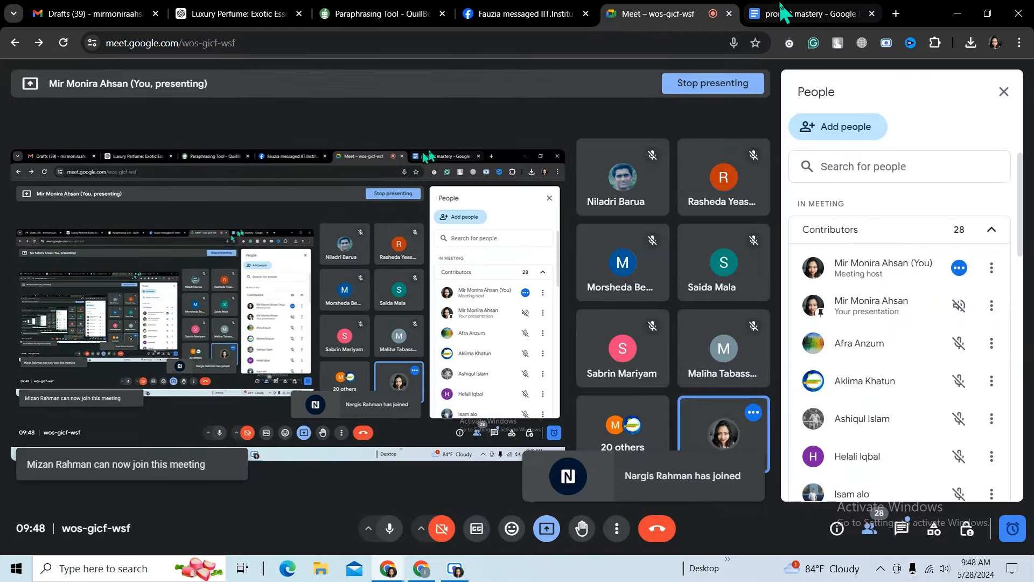
click(784, 12)
Continue the paragraph below item 3, after the question about search engines, with "I am looking for an in-depth discussion".
click(481, 424)
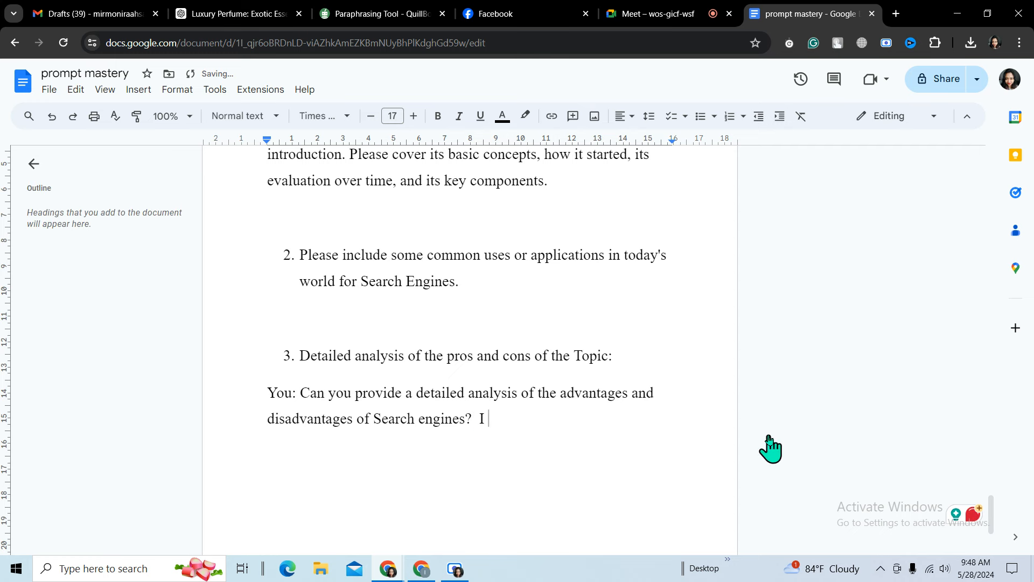
text(m )
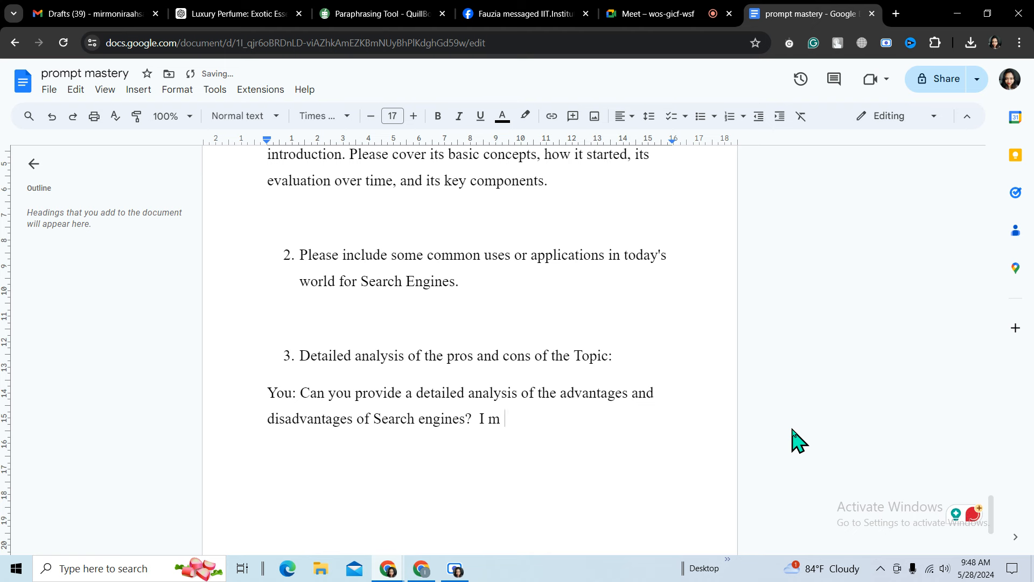
key(BackSpace)
key(BackSpace)
text(am l)
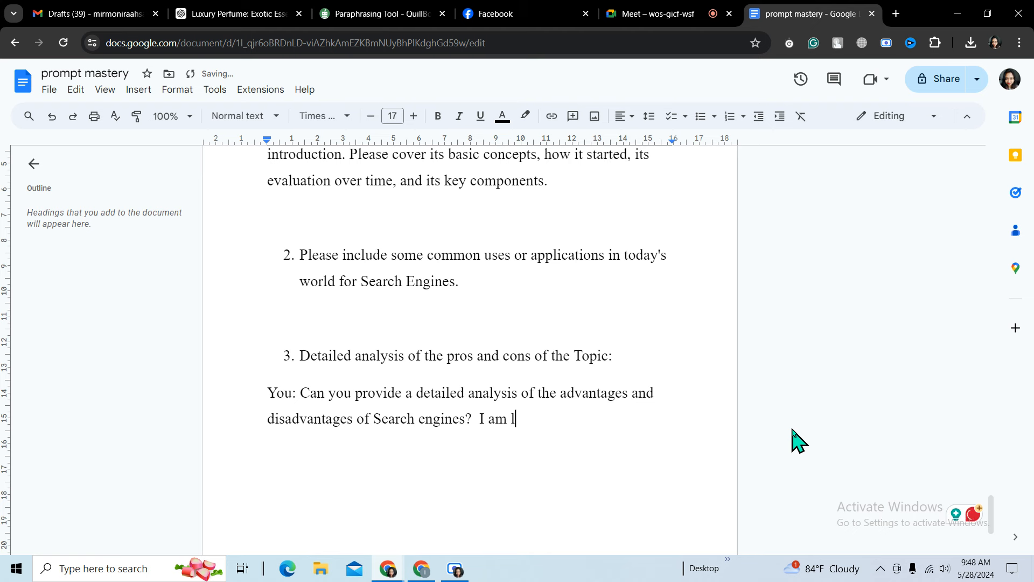
text(ooking )
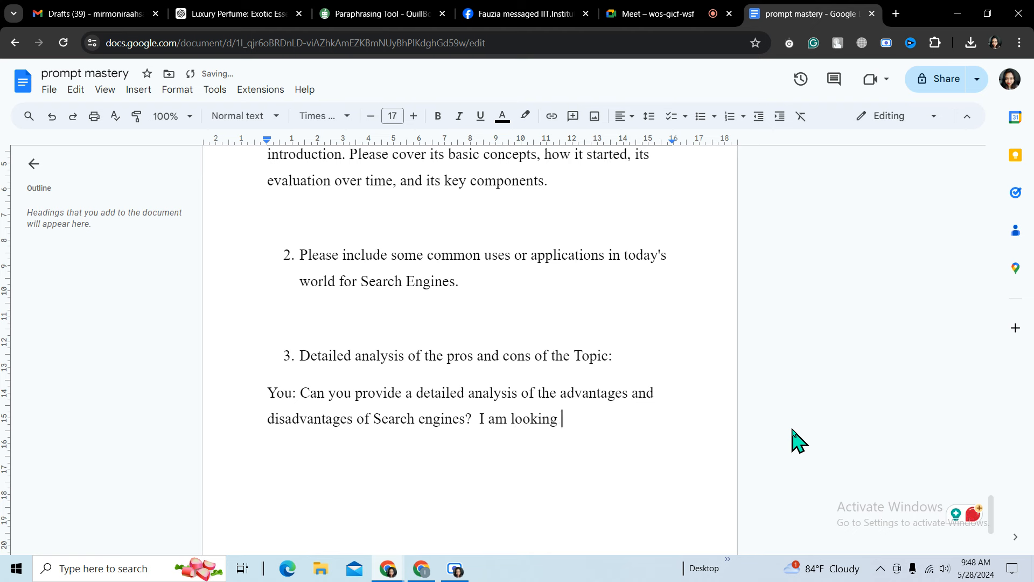
text(for)
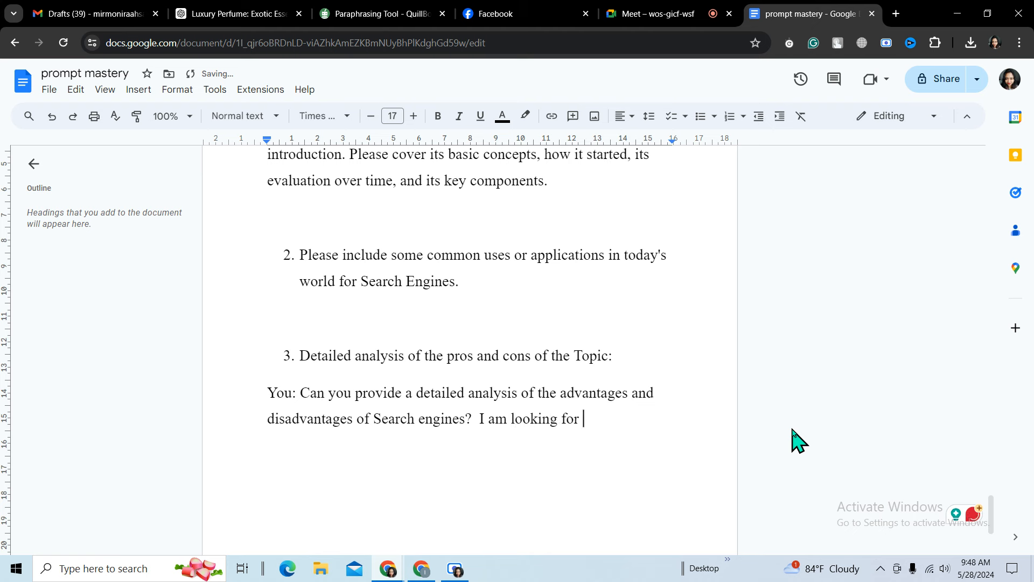
text( an )
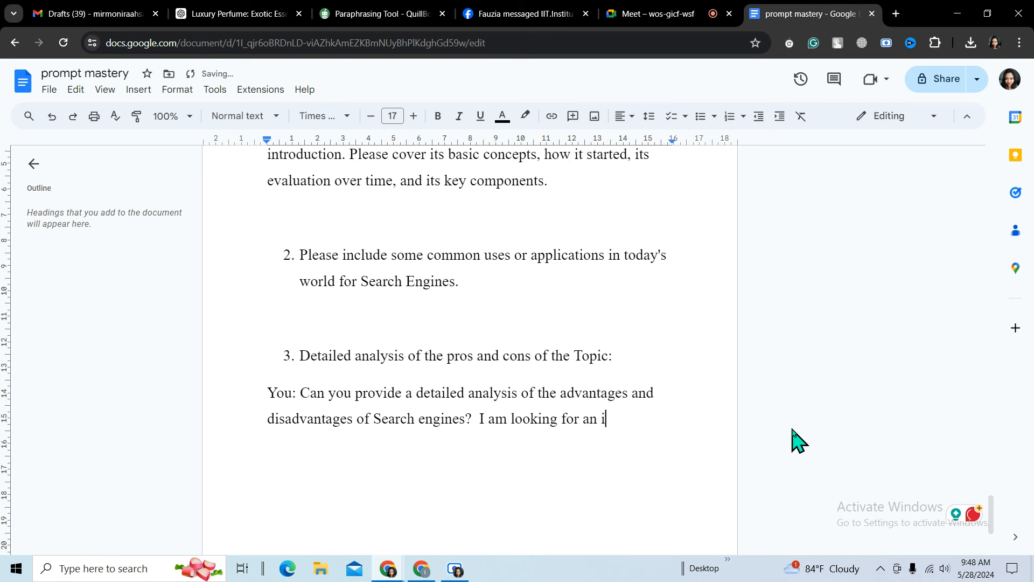
text(in-d)
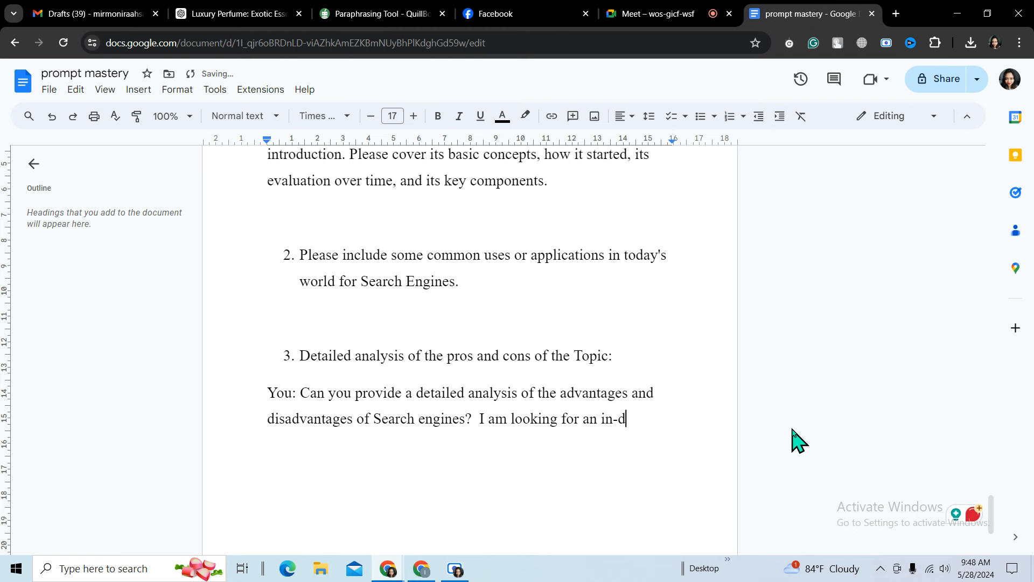
text(ept)
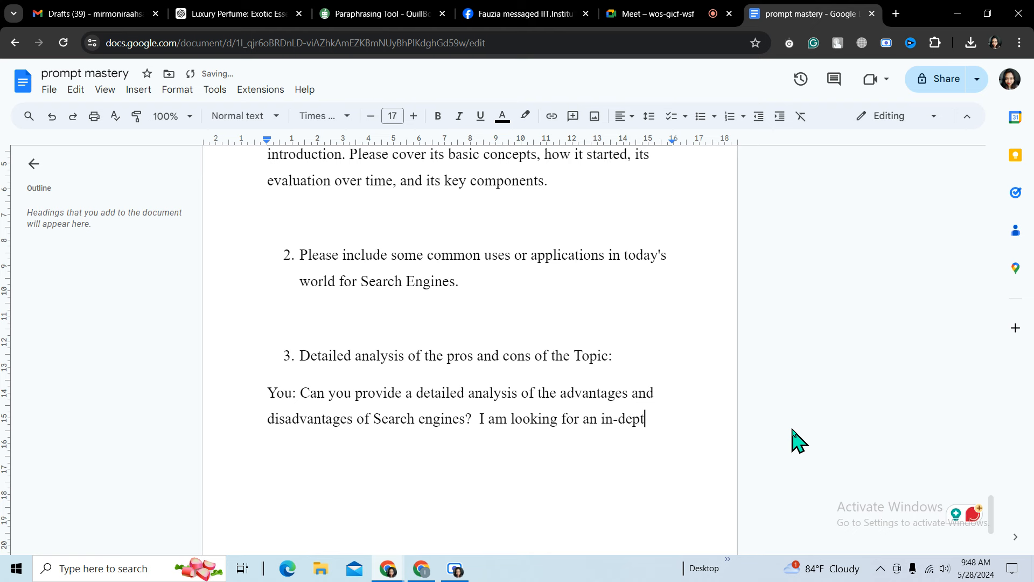
text(h discu)
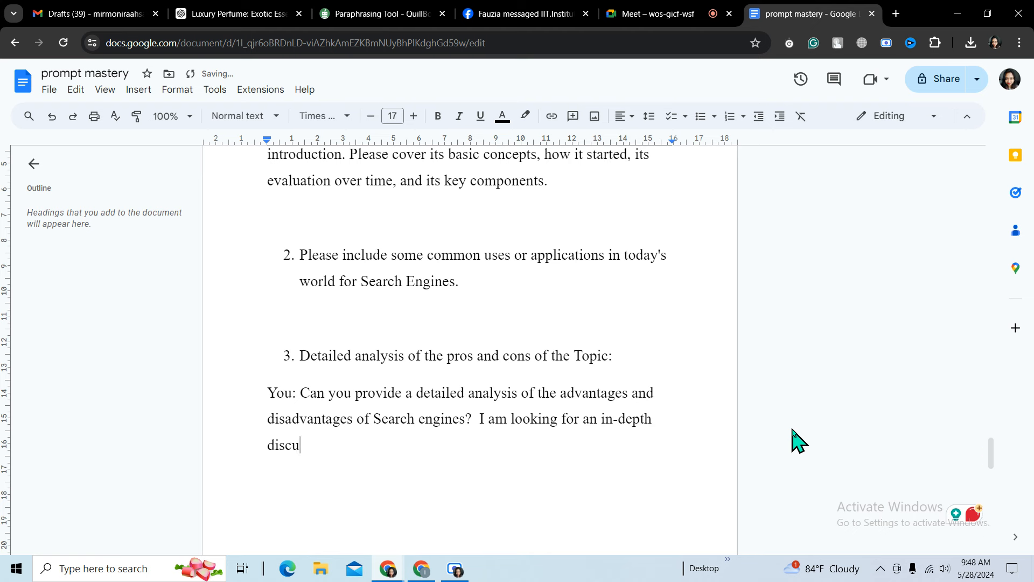
text(ssion)
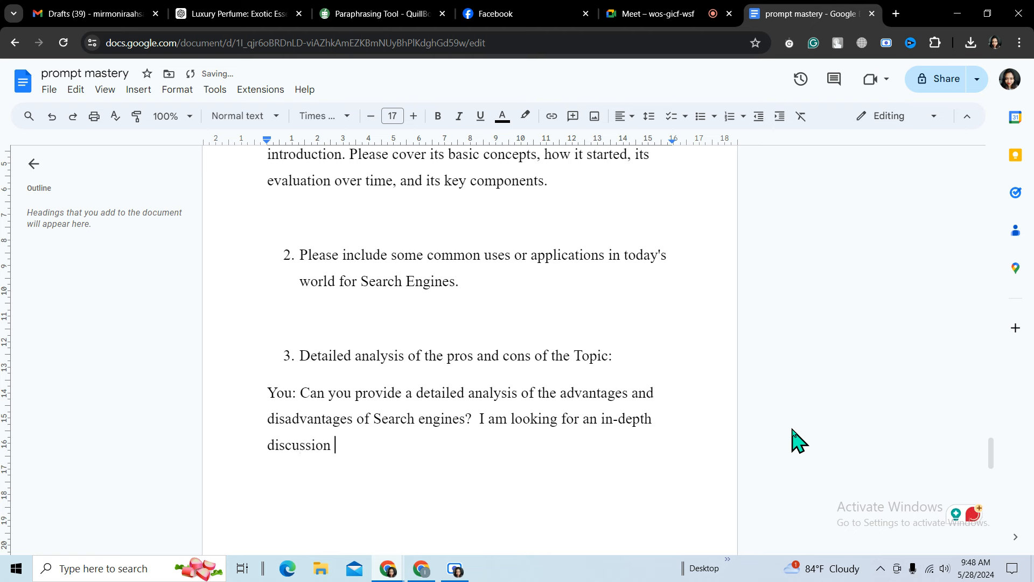
Extend the unfinished sentence below item 3 with "that covers various aspects, including".
text( that)
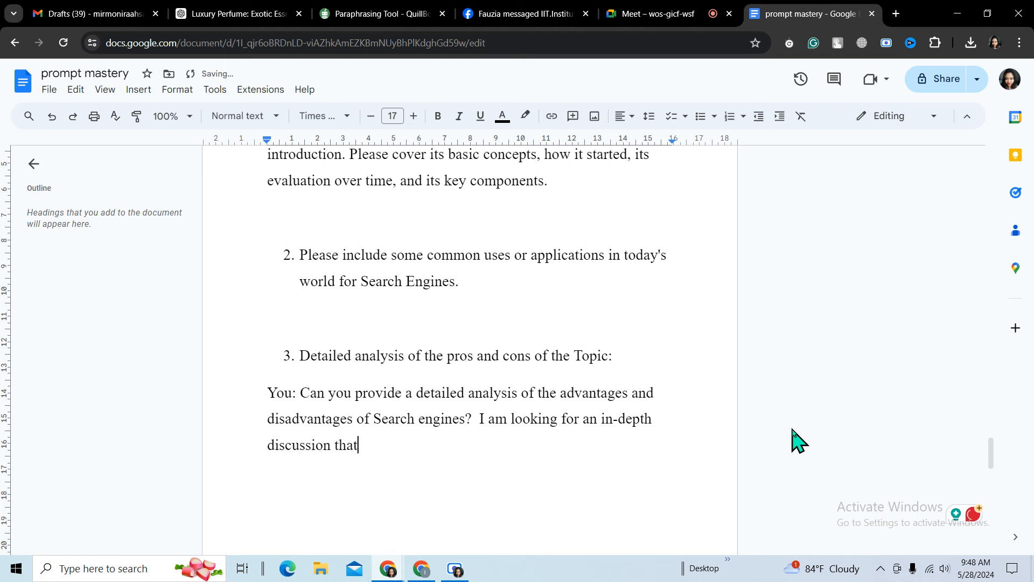
text( cove)
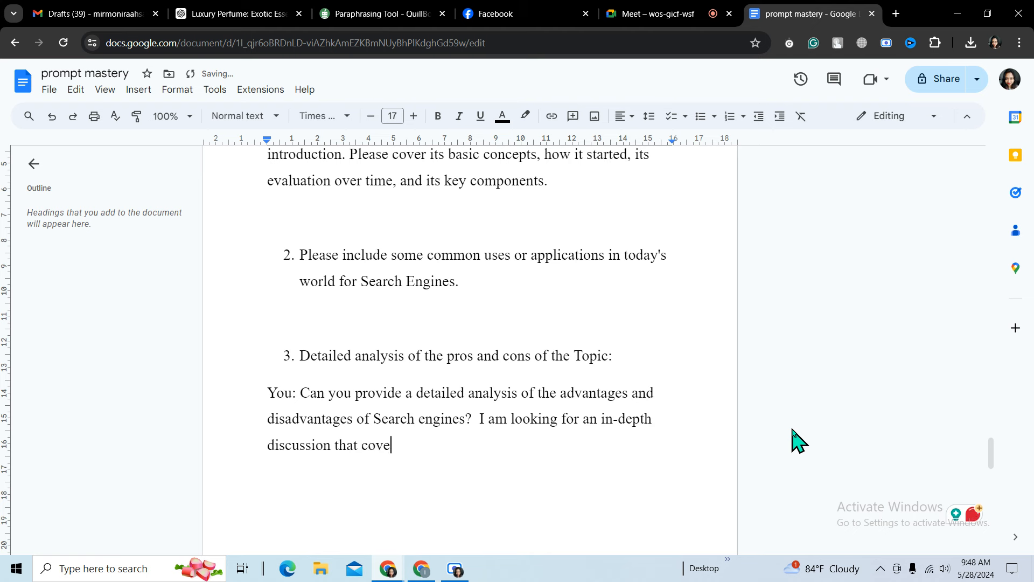
text(rs v)
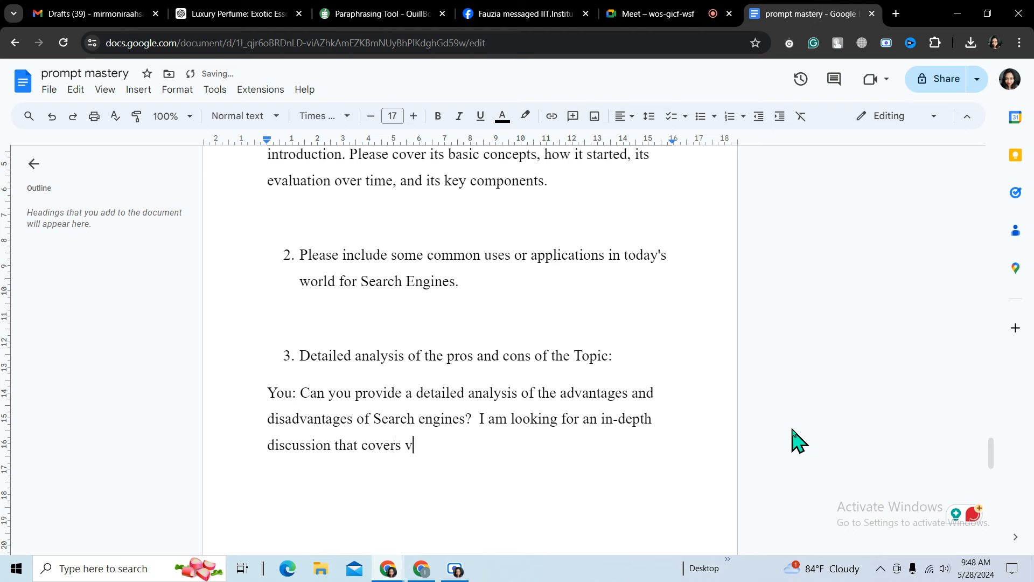
text(arious)
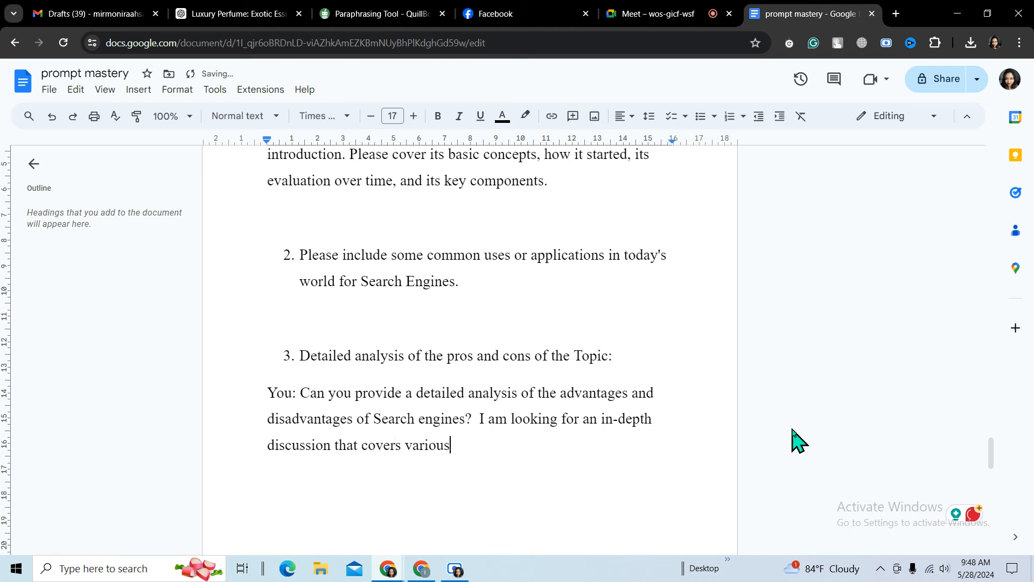
text( aspe)
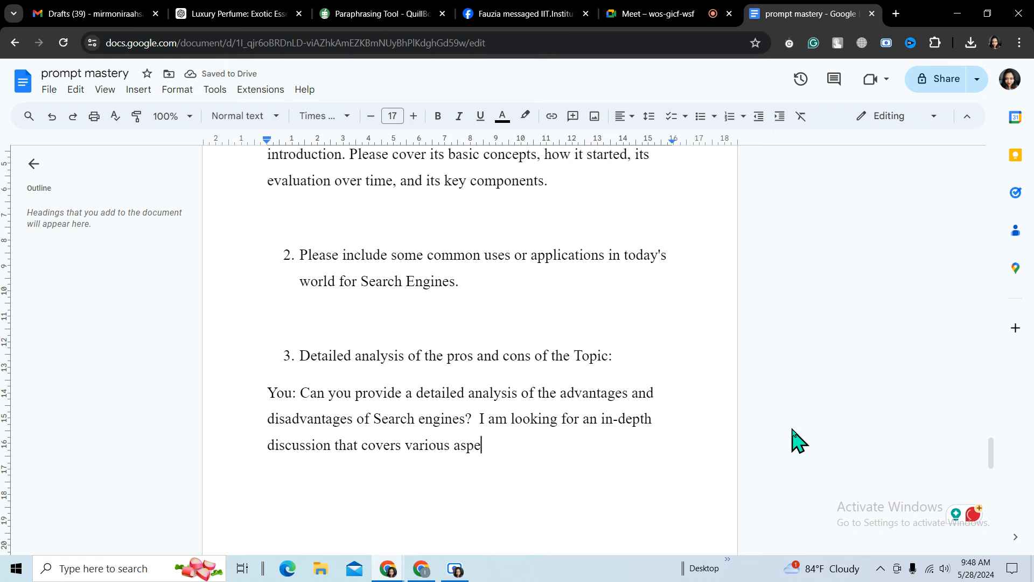
text(cts )
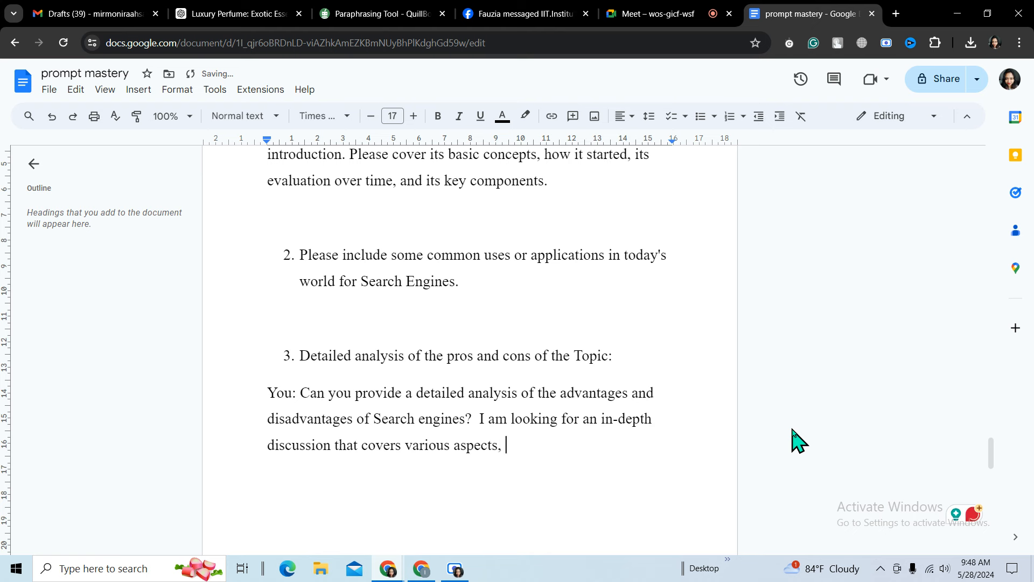
text( inclu)
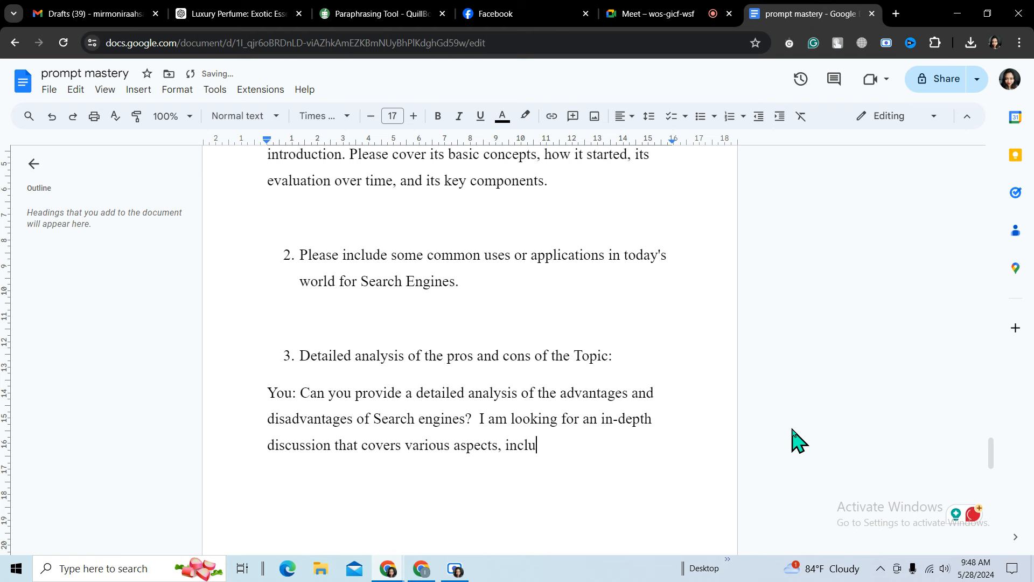
text(ding )
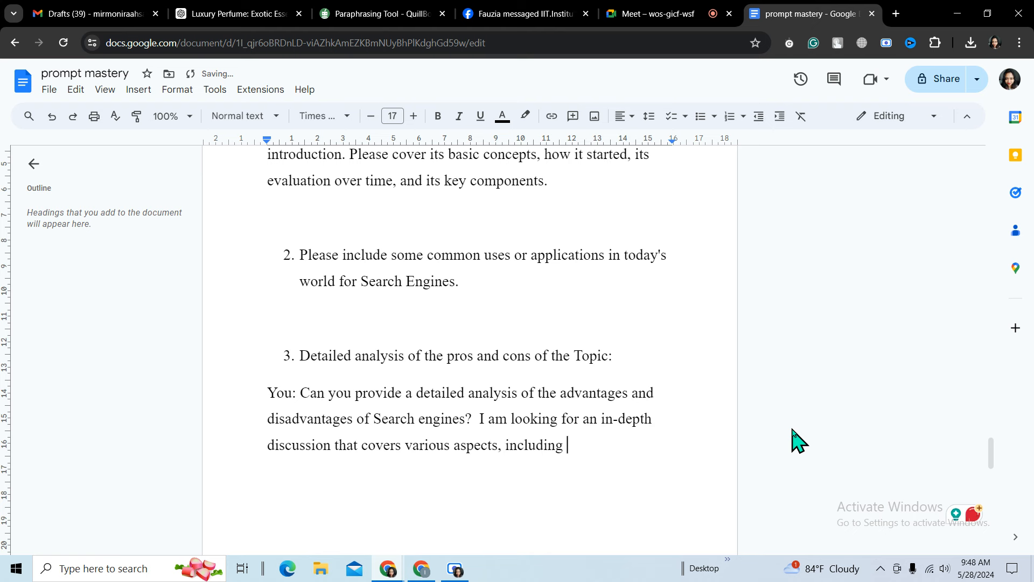
Finish the sentence below item 3 with "economic, social, environmental, and logical impacts." and start a new paragraph under it.
text(economic)
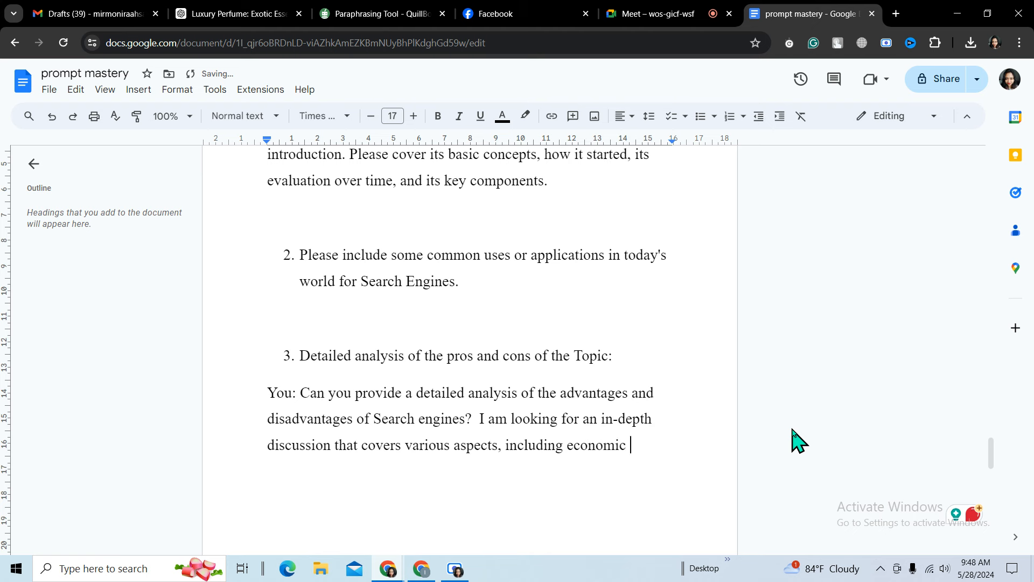
key(BackSpace)
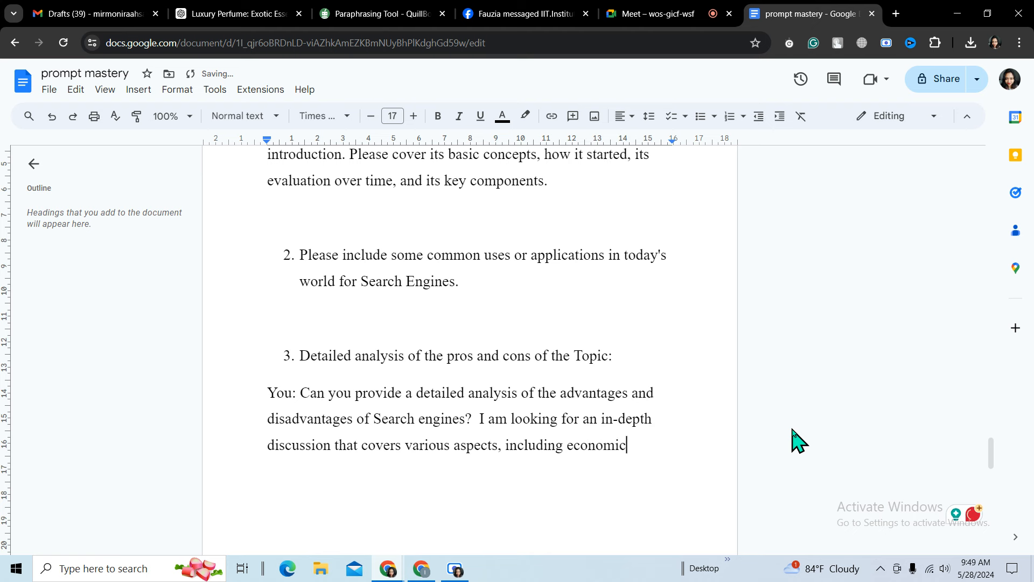
text(, social)
text(, )
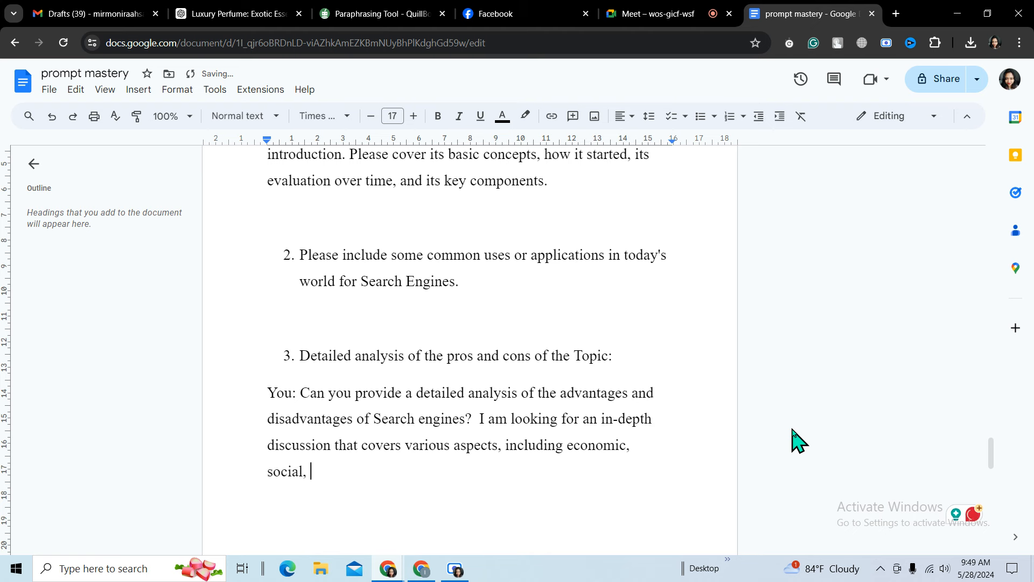
text(en)
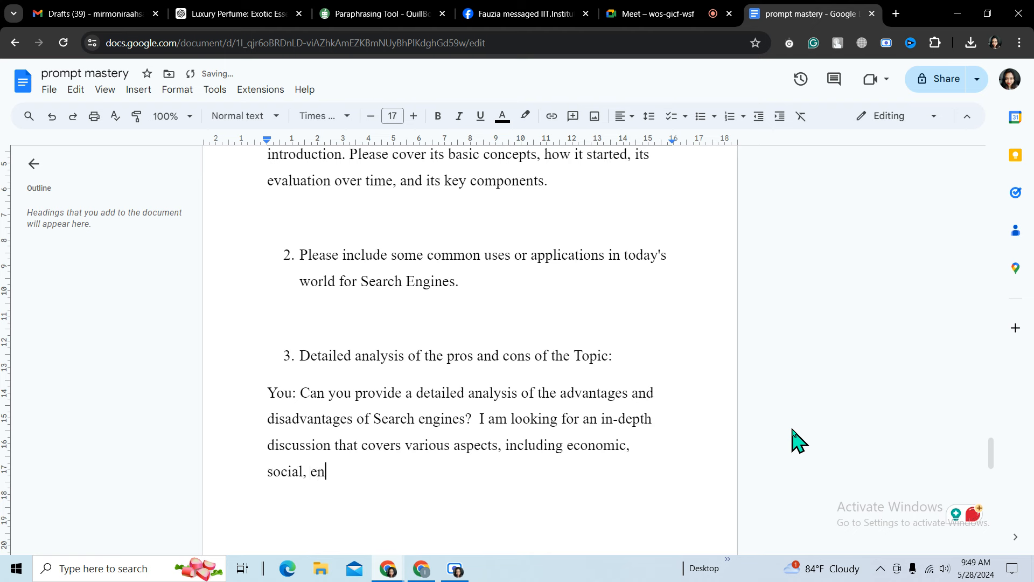
text(vironment)
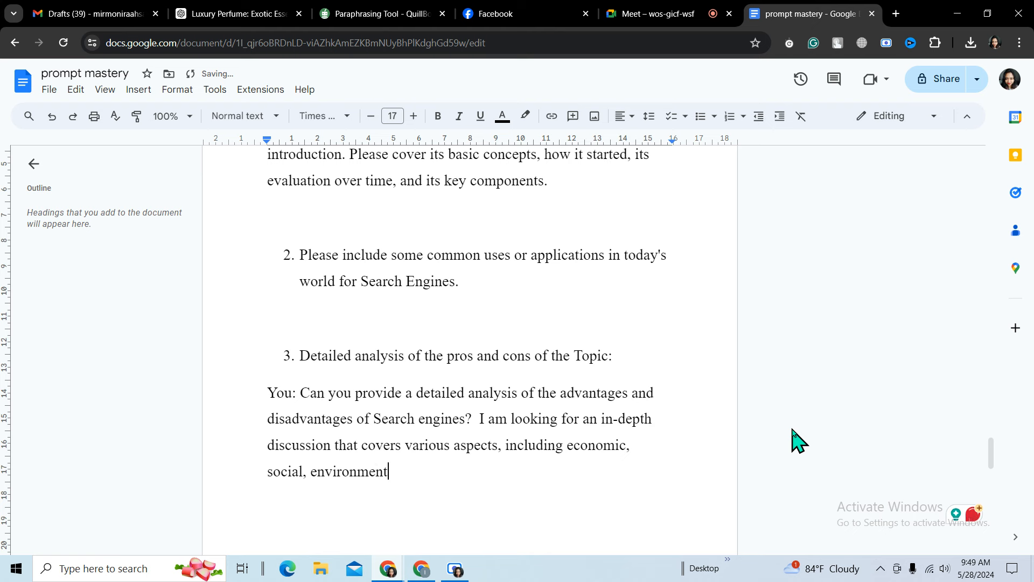
text(al, )
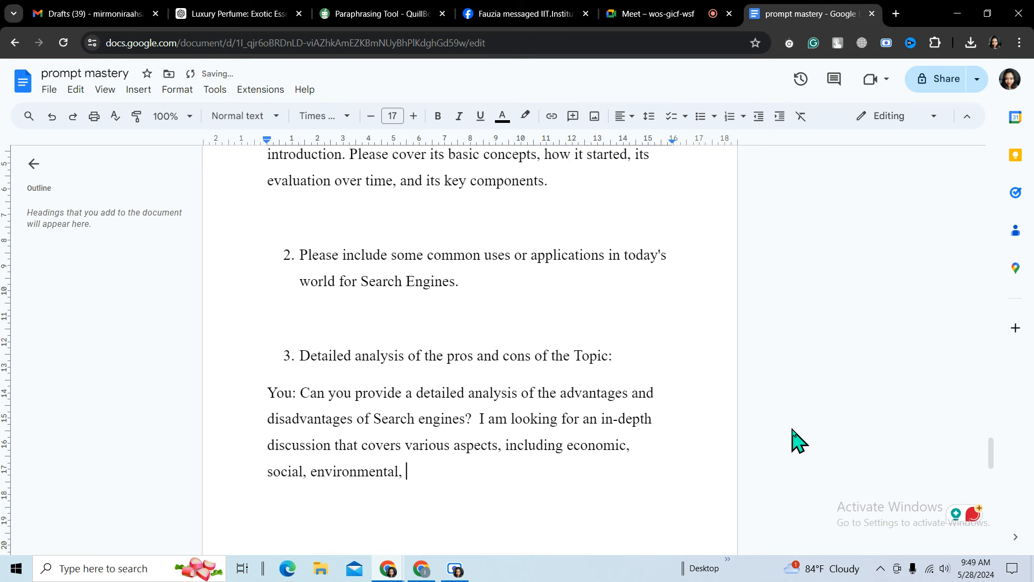
text(and)
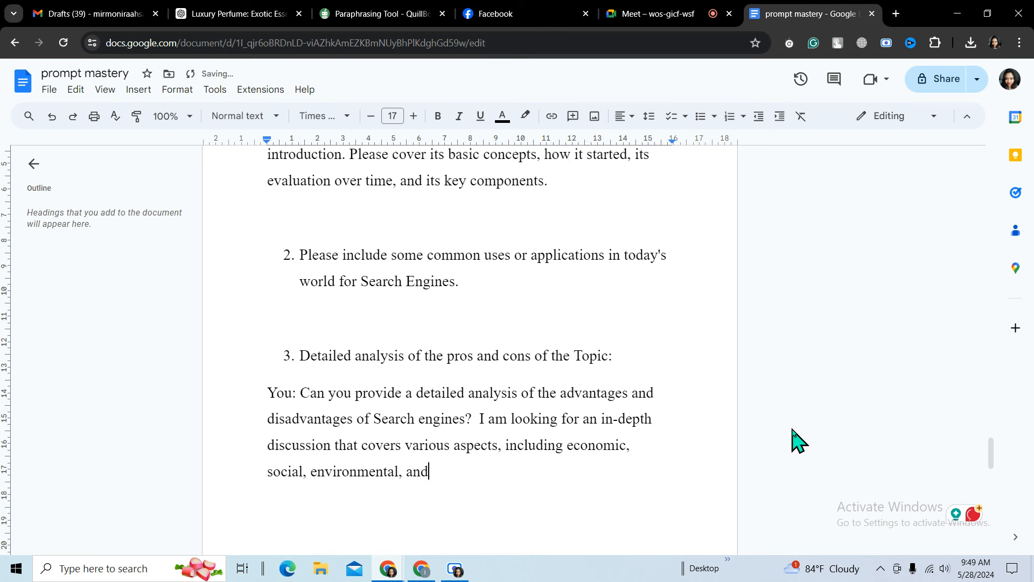
text( loo)
key(BackSpace)
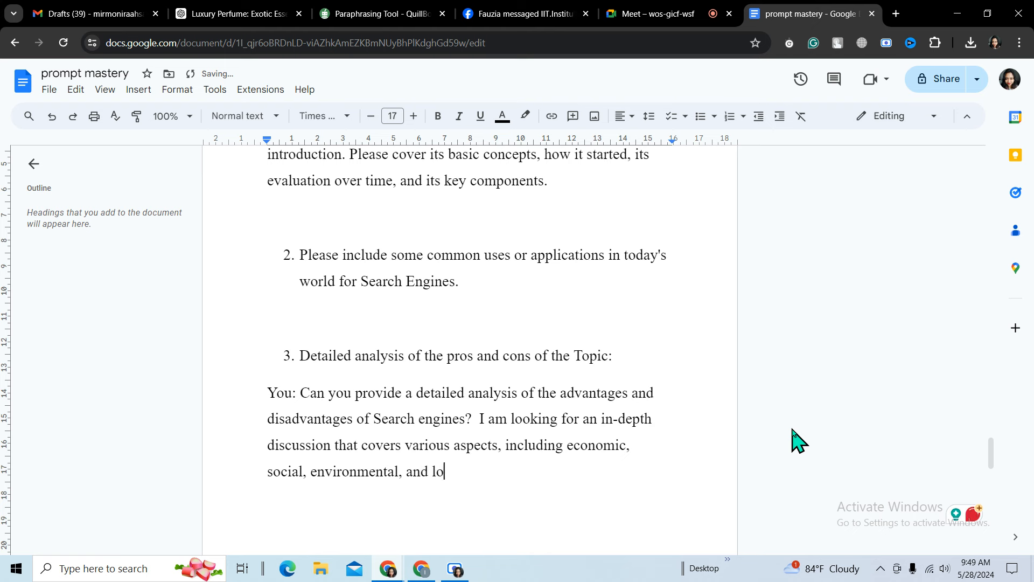
text(gica)
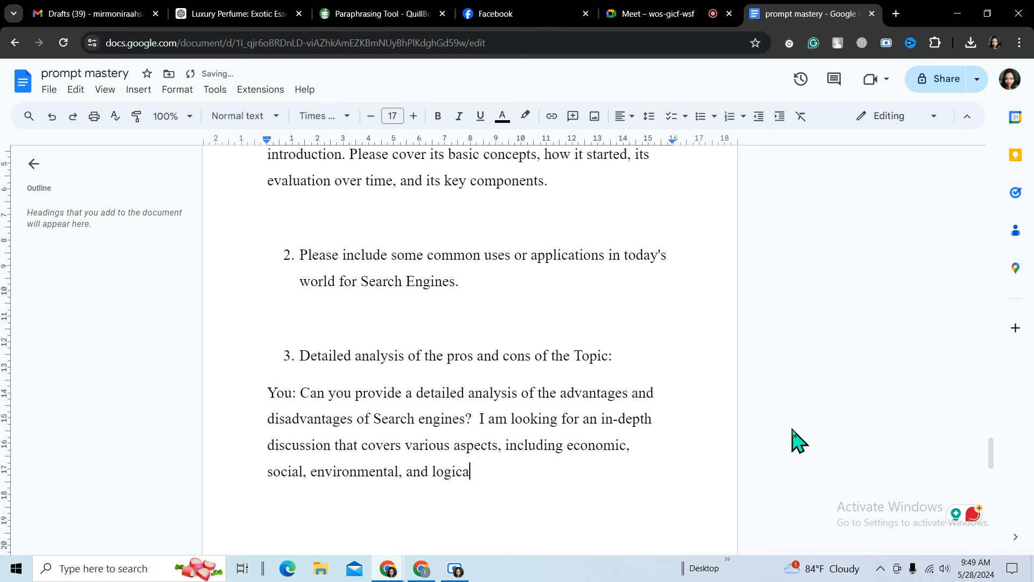
text(l impacts.)
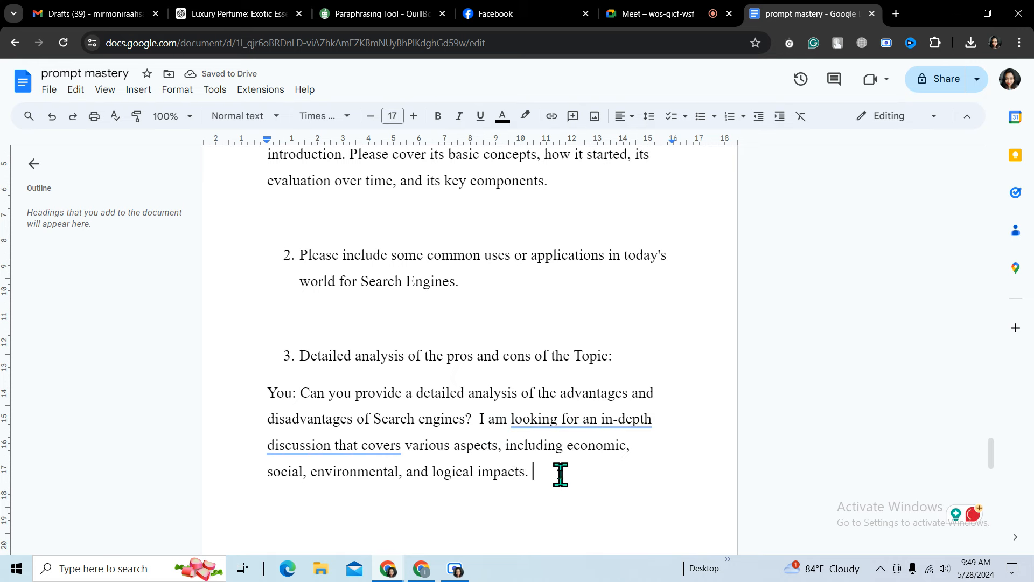
key(Return)
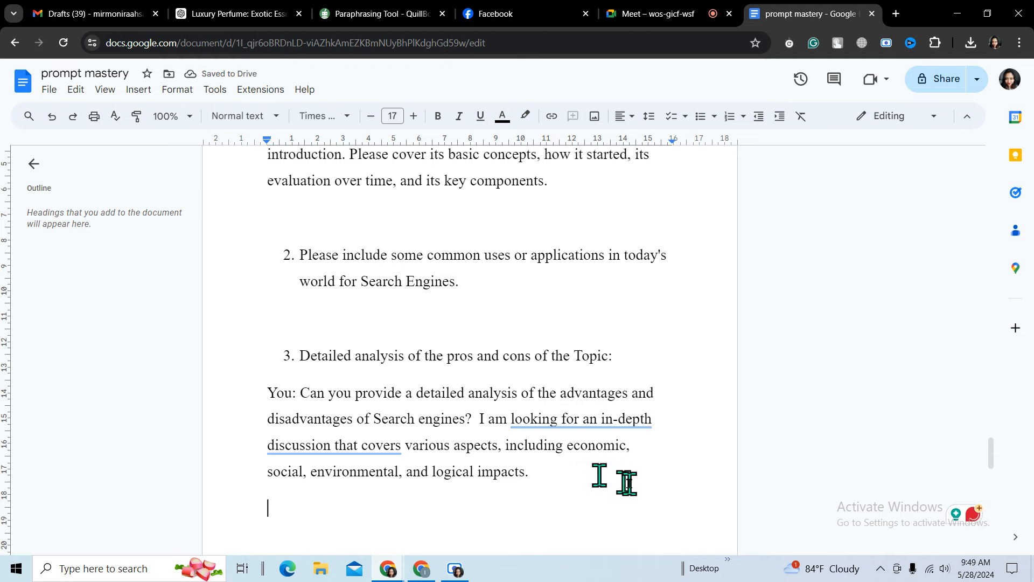
Color the words "Search Engines." at the end of item 2 red.
scroll(471, 457, up, 5)
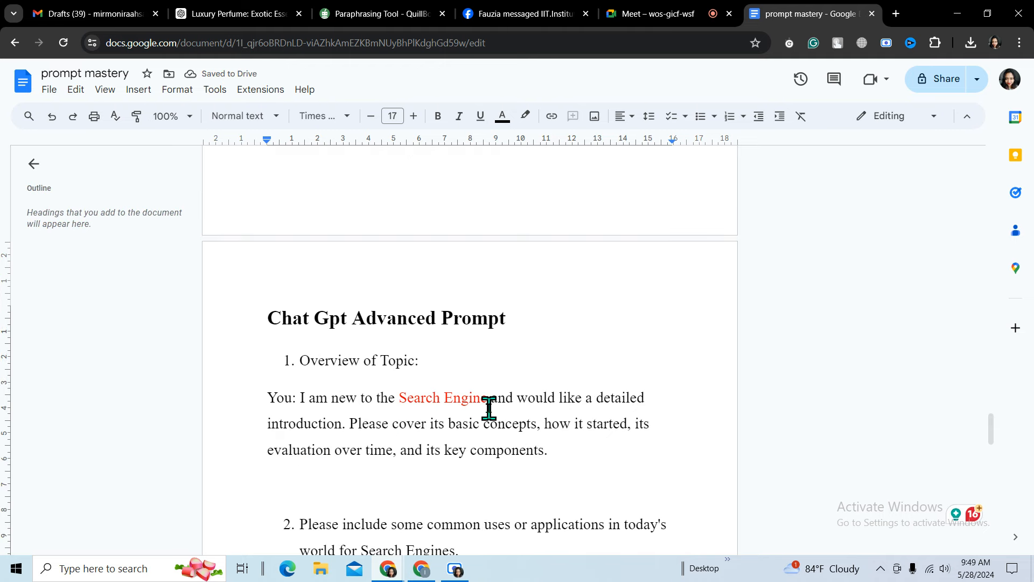
scroll(487, 406, down, 2)
scroll(554, 381, down, 3)
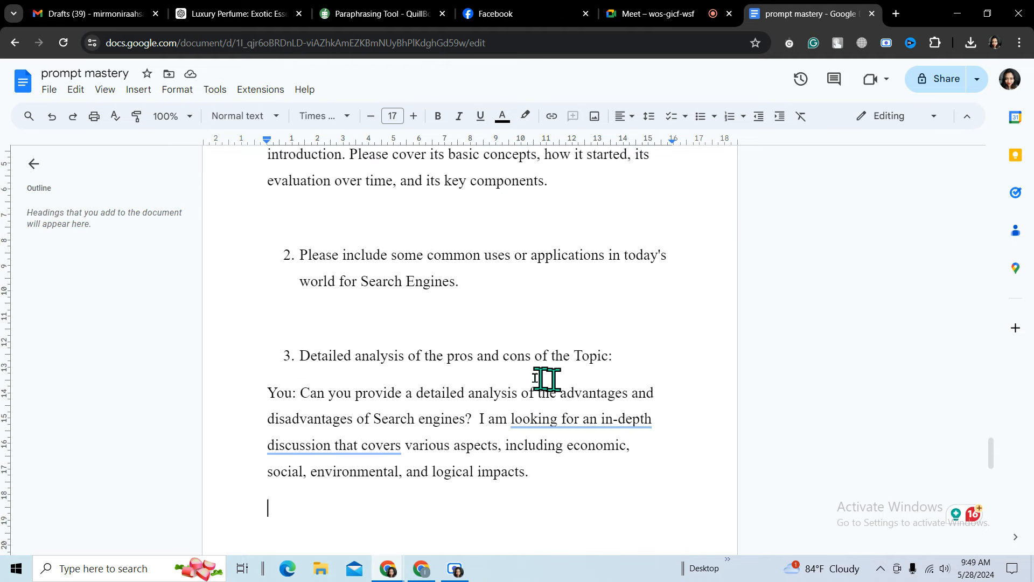
drag(364, 285, 463, 285)
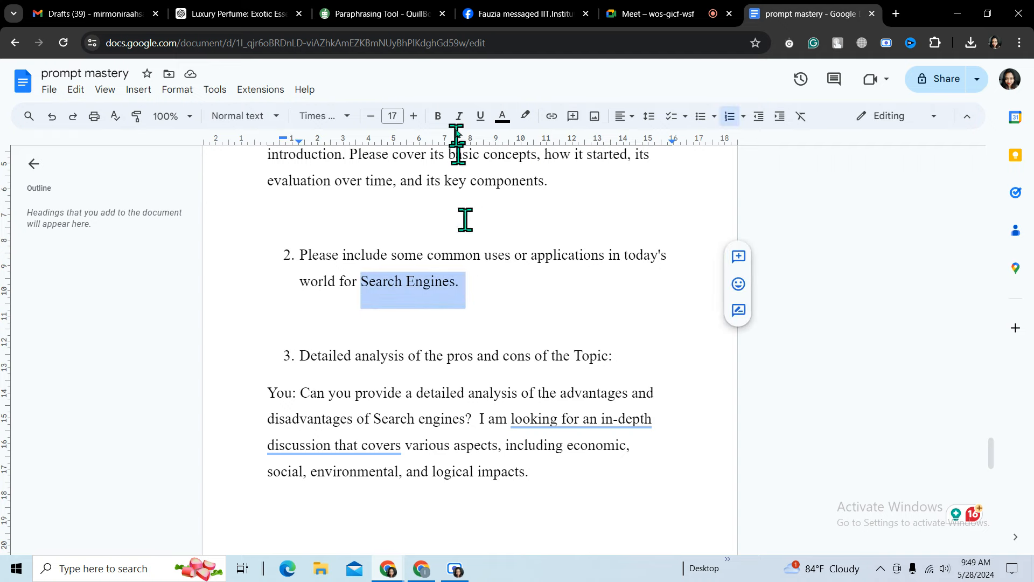
click(509, 122)
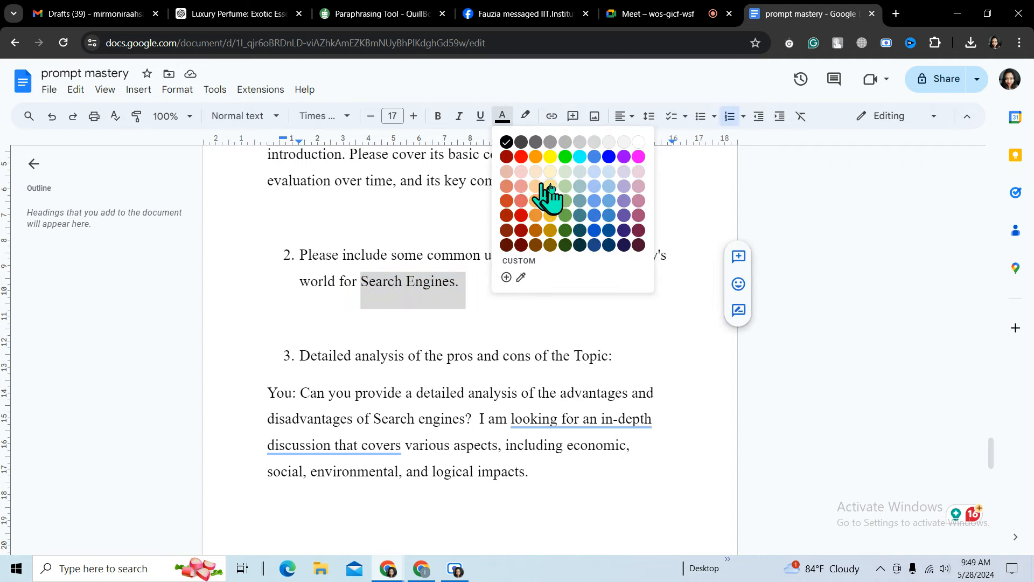
click(527, 160)
click(496, 290)
Color the words "Search engines" in the paragraph below item 3 red.
scroll(497, 290, down, 2)
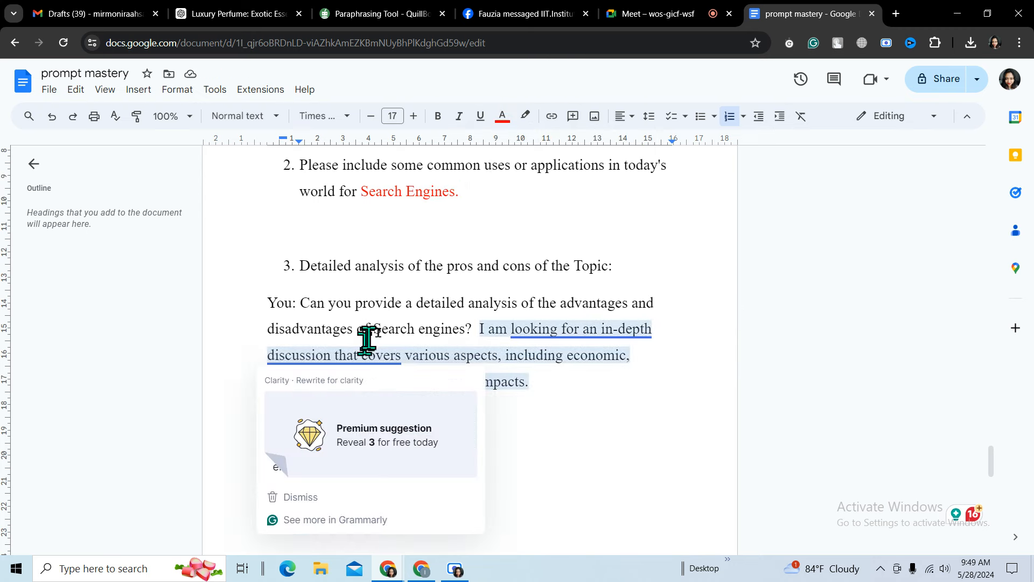
drag(374, 329, 463, 328)
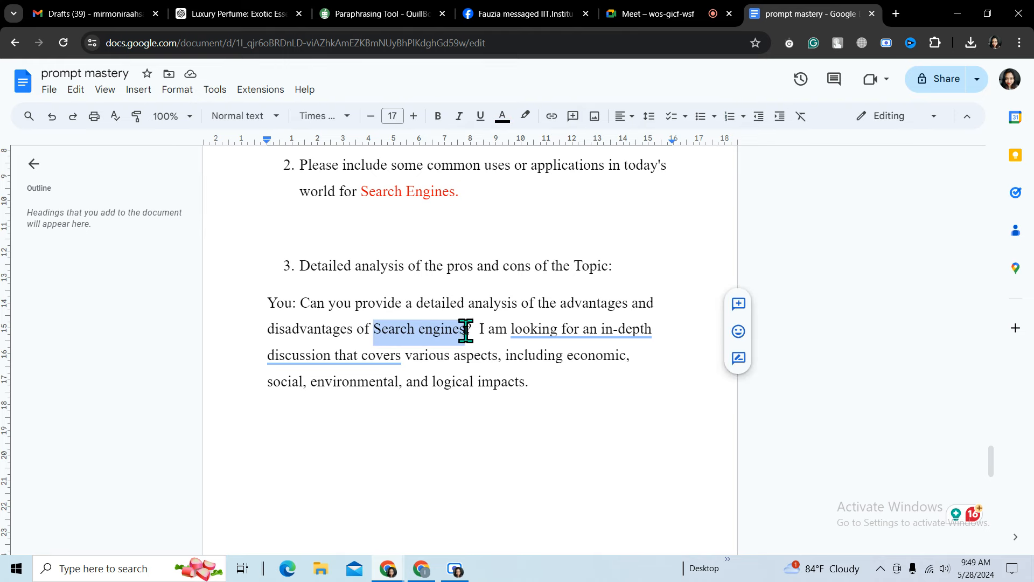
click(502, 120)
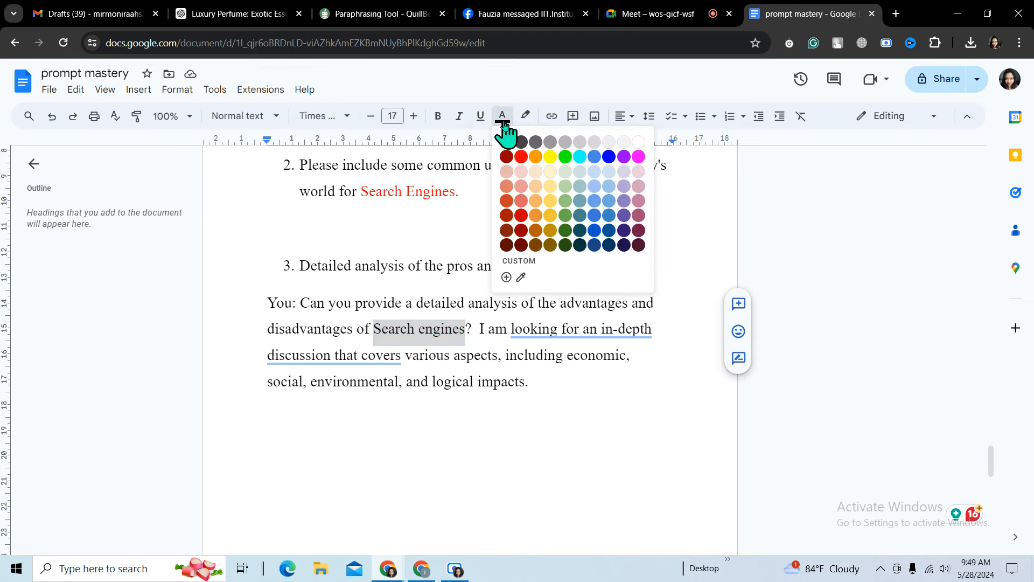
click(521, 157)
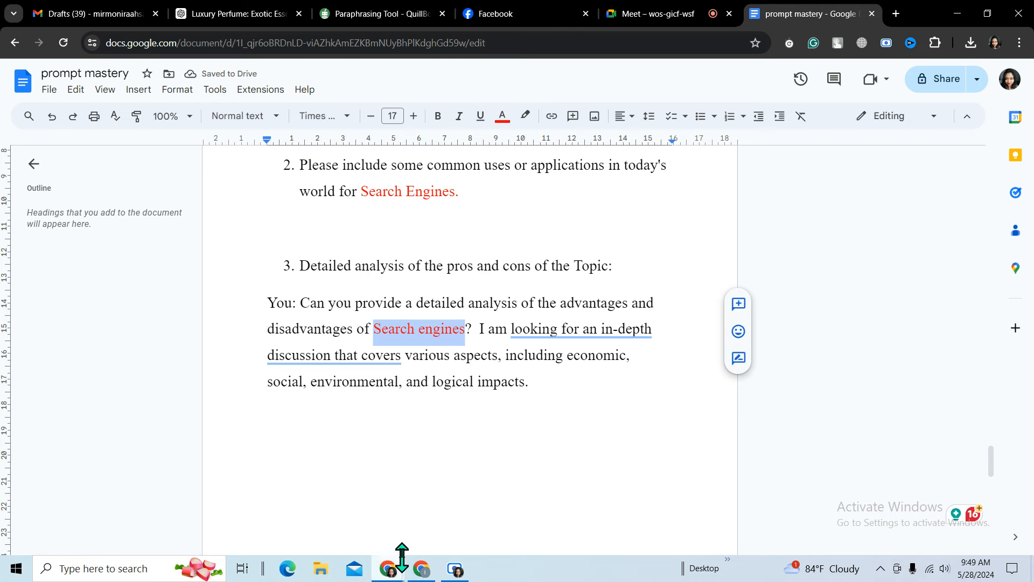
Switch to the Google Meet call, mute the microphone, and turn it back on.
click(622, 16)
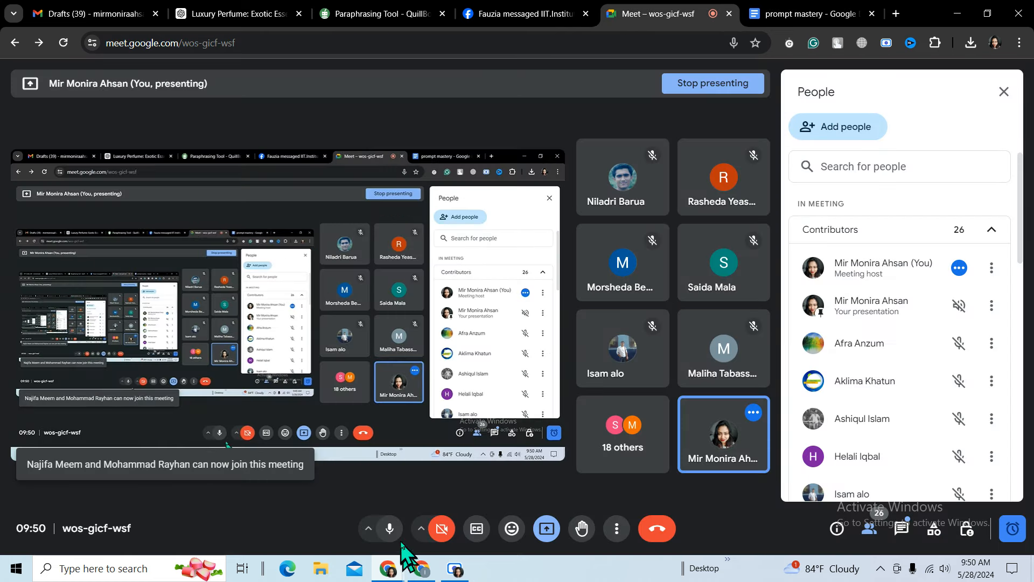
click(392, 529)
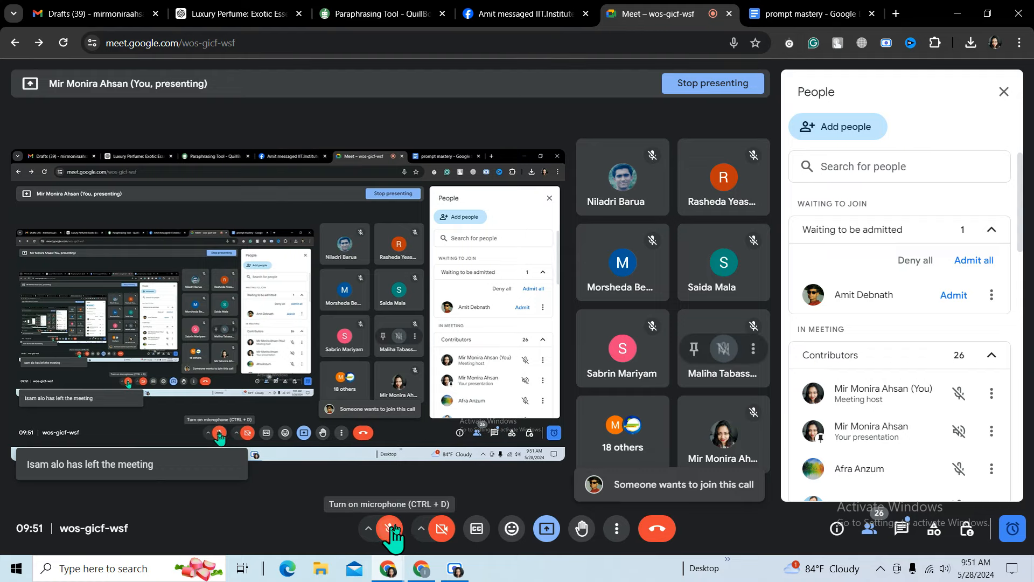
click(390, 528)
Admit everyone waiting to join the meeting and return to the prompt mastery document.
click(973, 261)
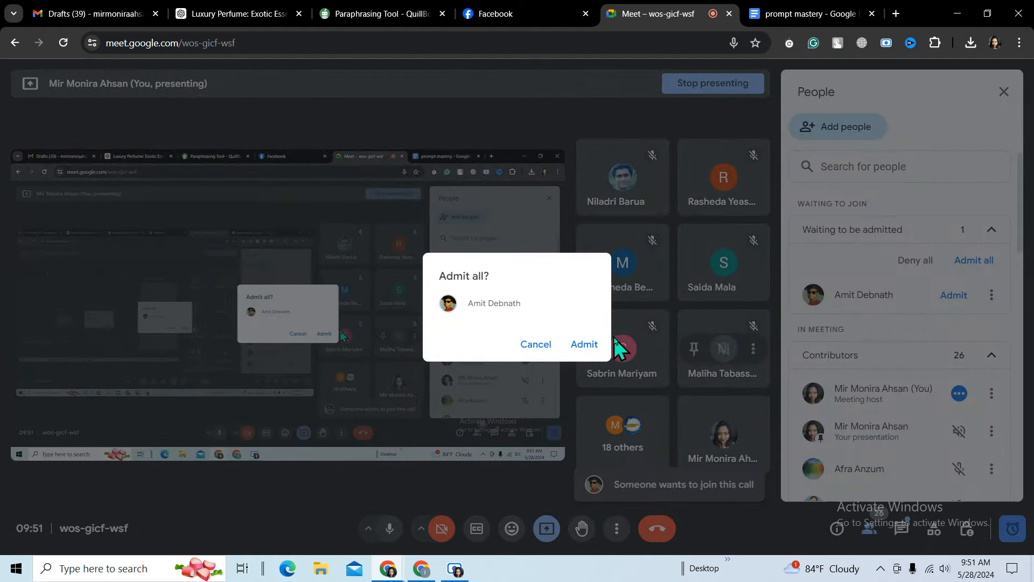
click(584, 343)
click(826, 8)
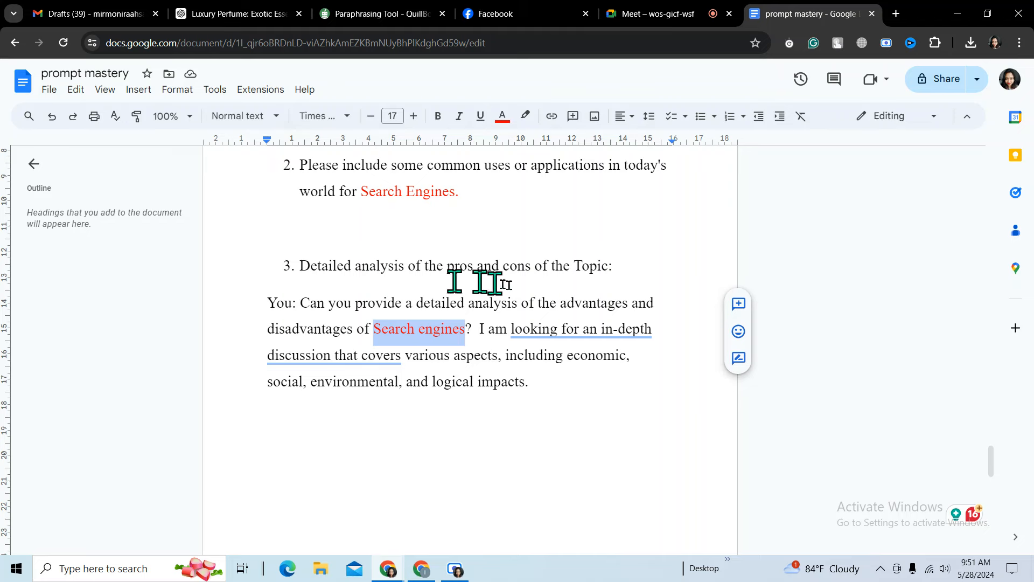
Check the Google Meet call, and start numbered item 4 on the empty line below the item 3 paragraph of the document.
click(572, 396)
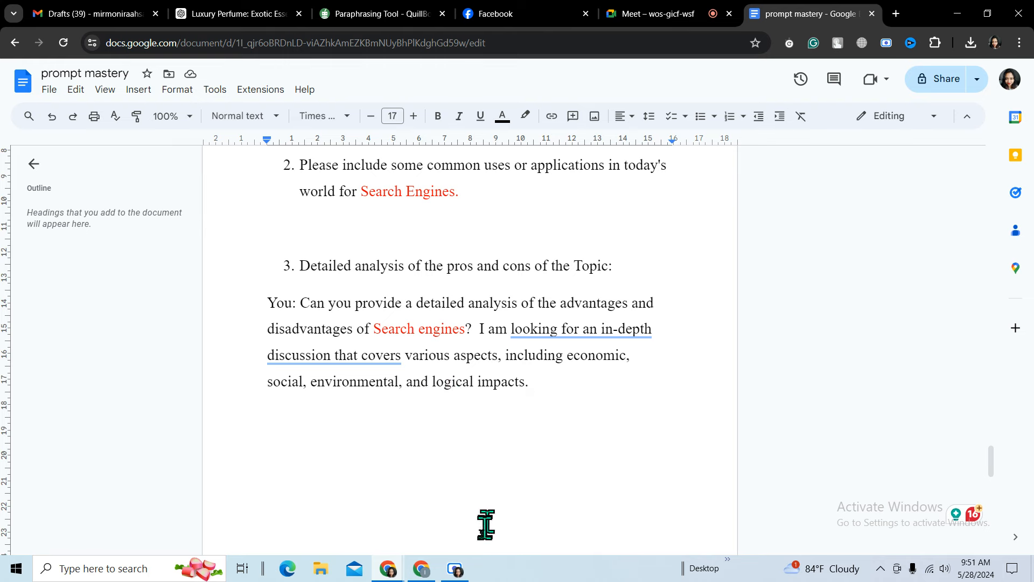
click(389, 572)
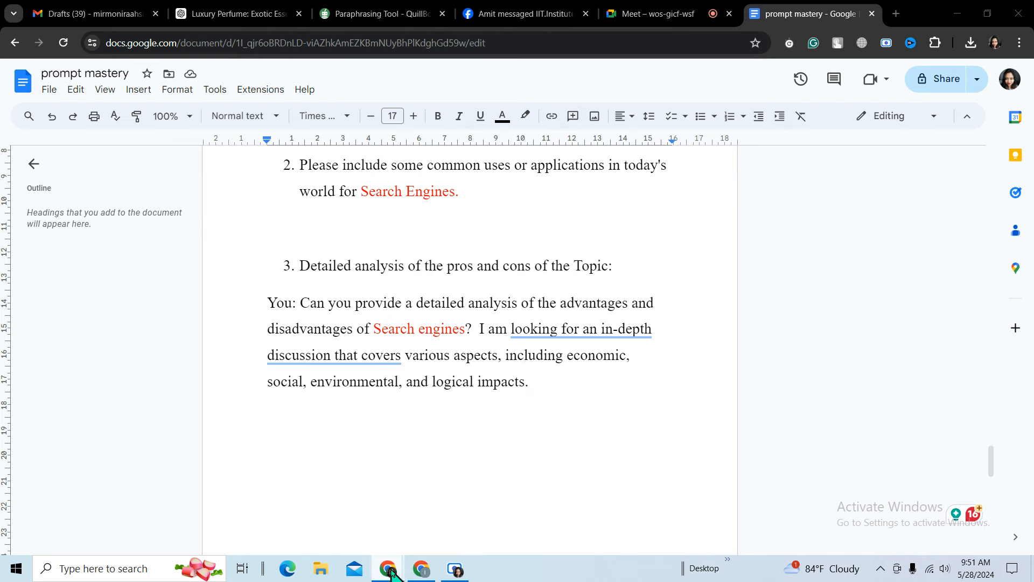
click(733, 418)
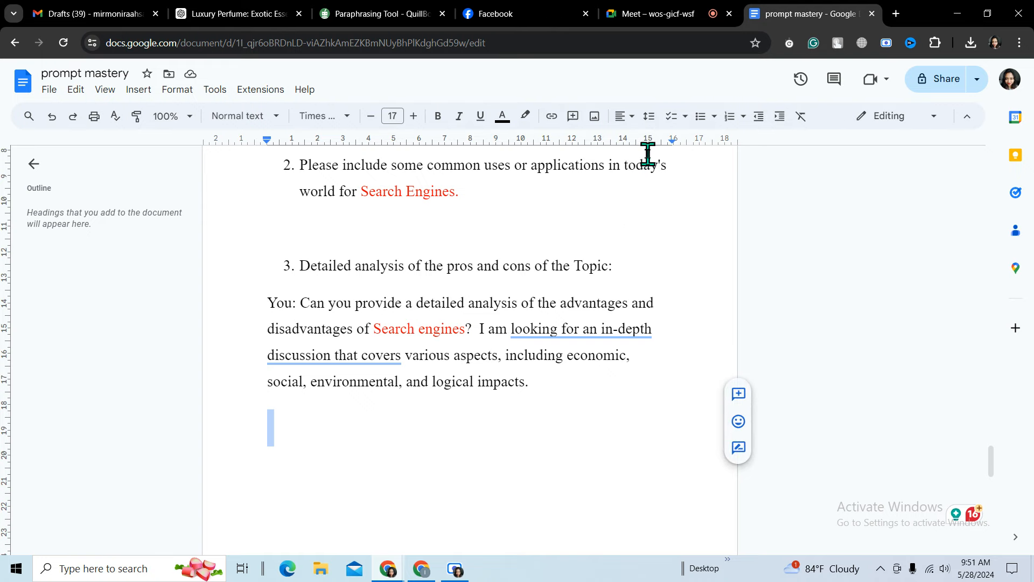
click(654, 12)
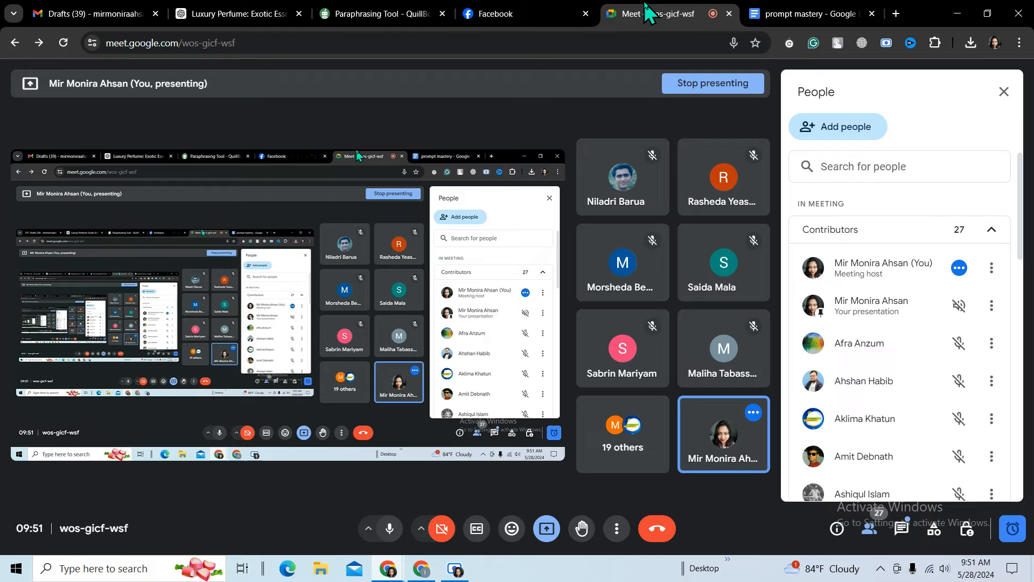
click(760, 13)
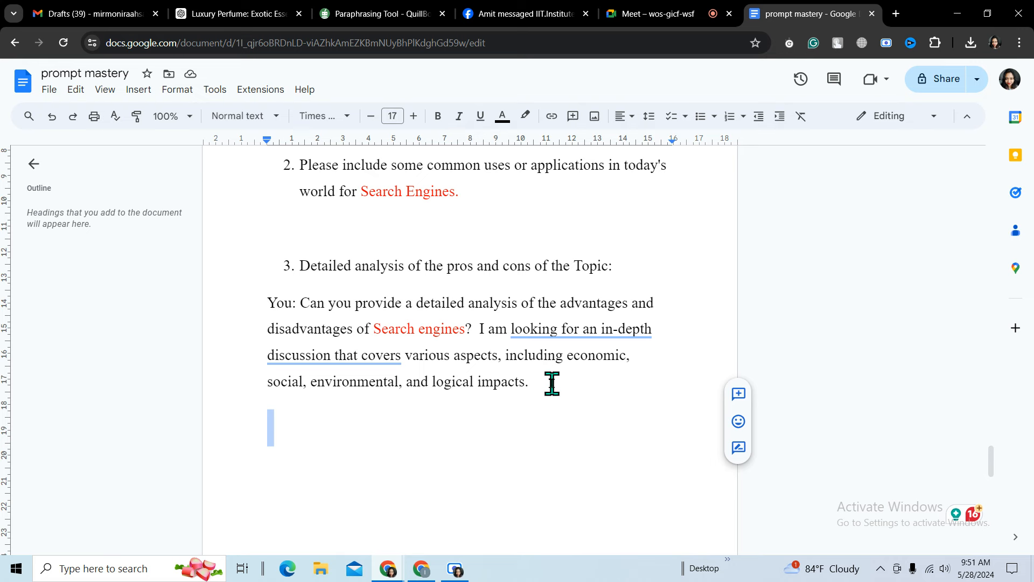
text(4)
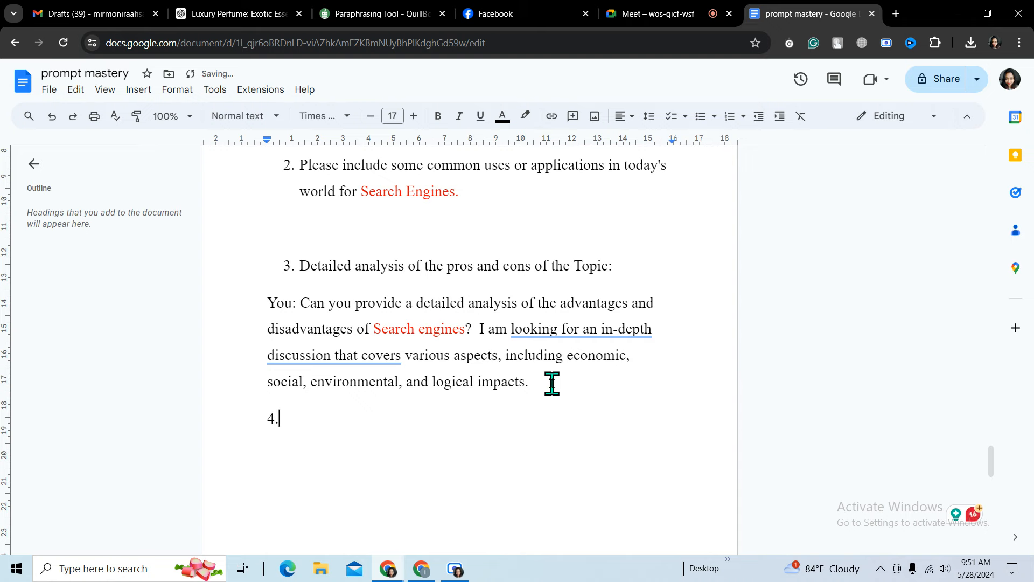
text(.)
Switch to the Google Meet call, admit everyone waiting, and return to the prompt mastery document.
click(668, 14)
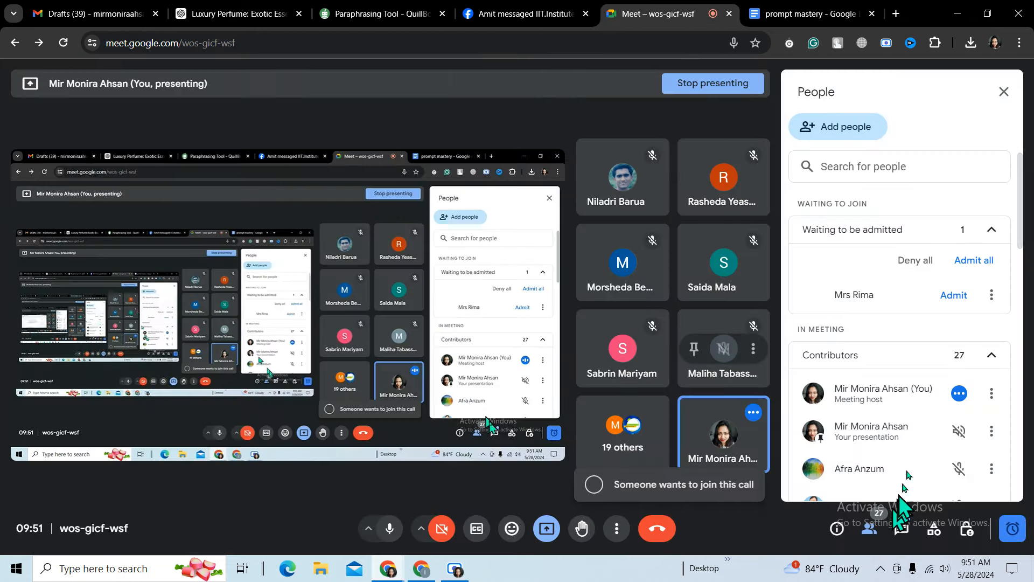
click(972, 261)
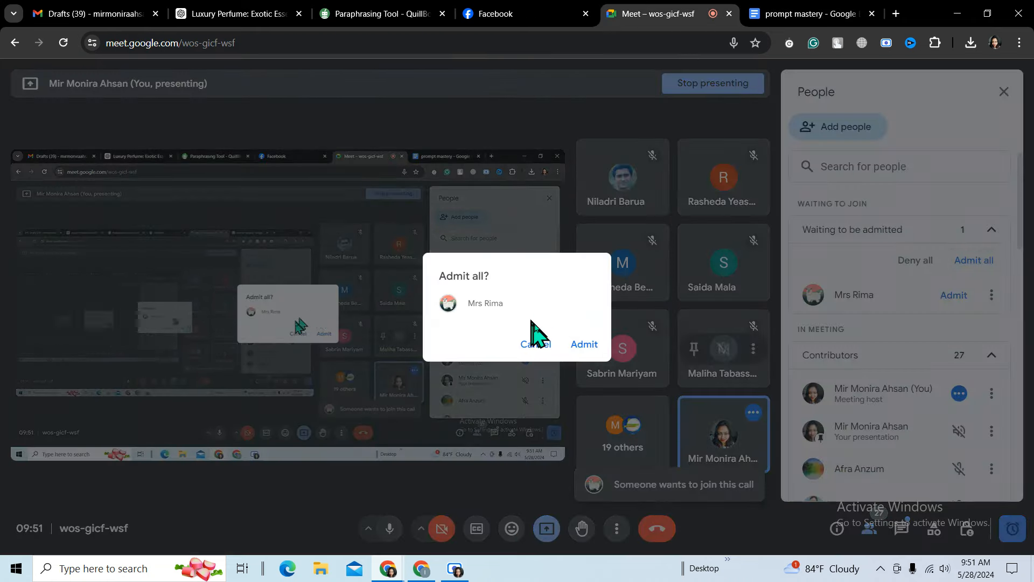
click(583, 344)
click(784, 14)
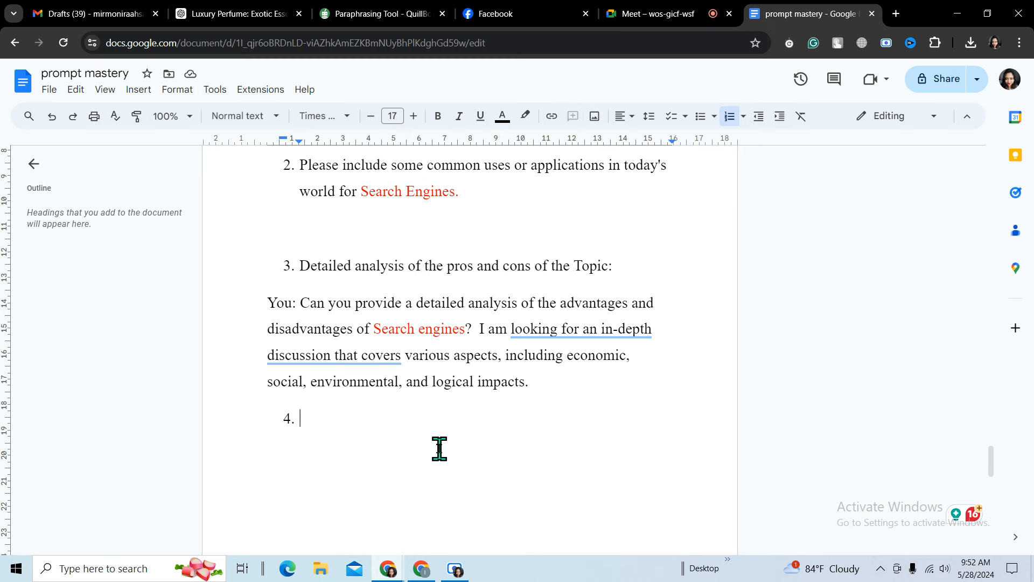
Write "Extensive comparison:" as the heading of item 4 and start an unnumbered paragraph below it.
text(Exten)
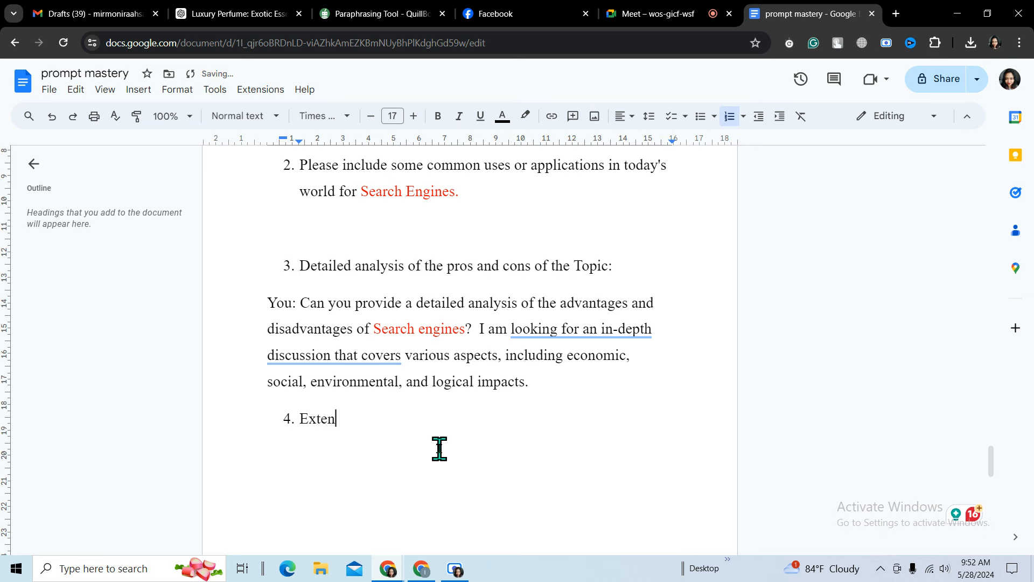
text(siv)
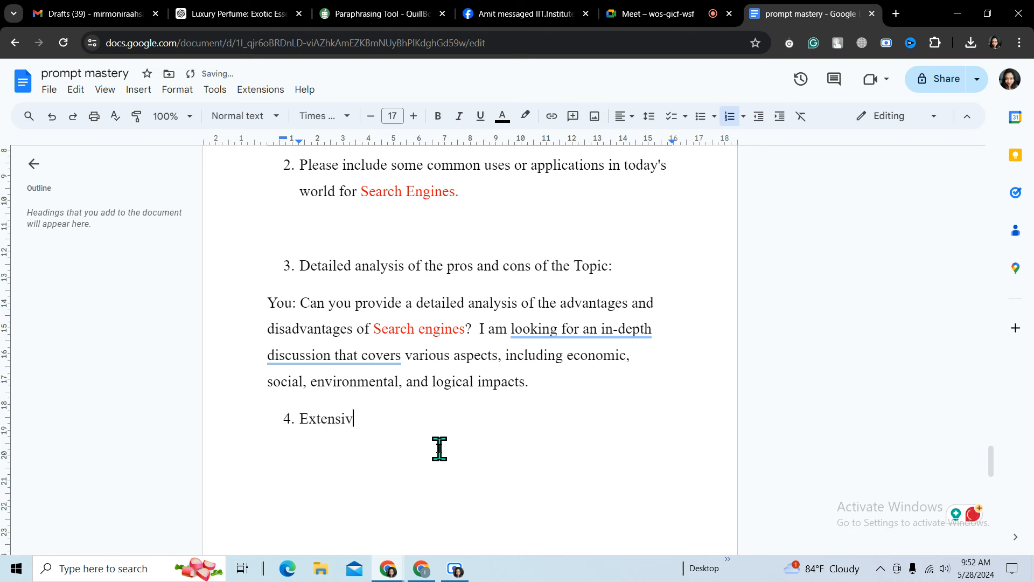
text(e co)
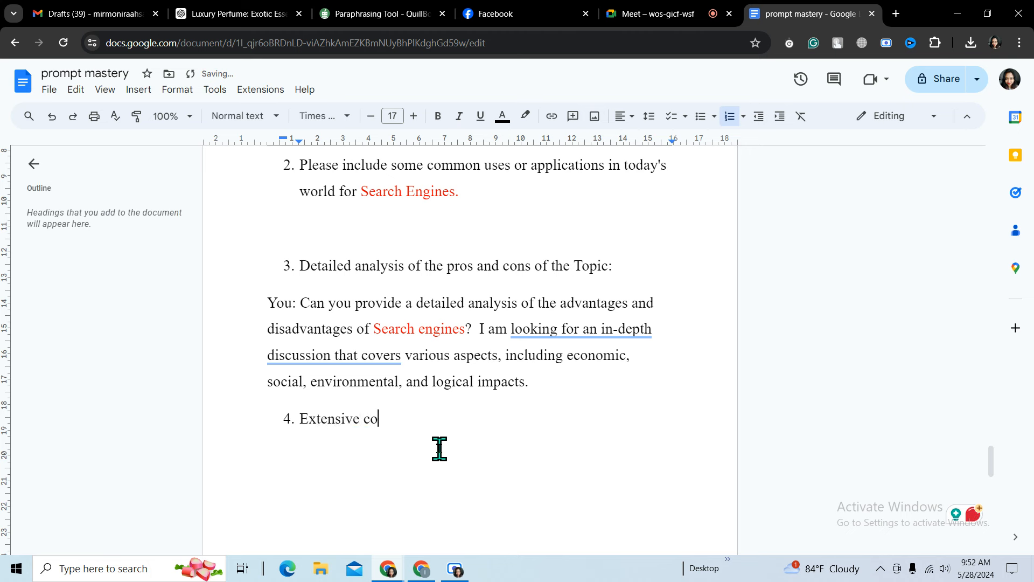
text(mpari)
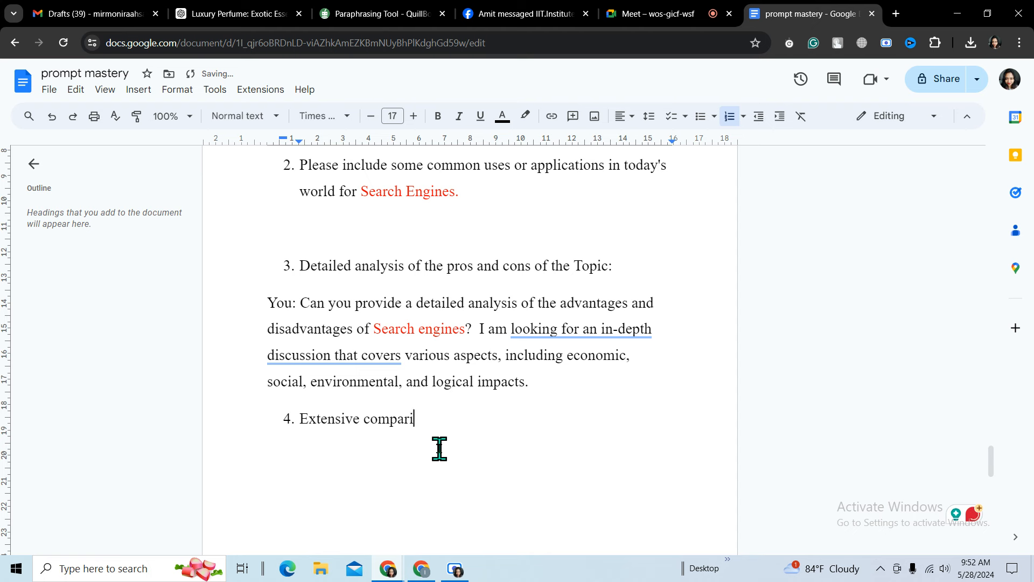
text(so)
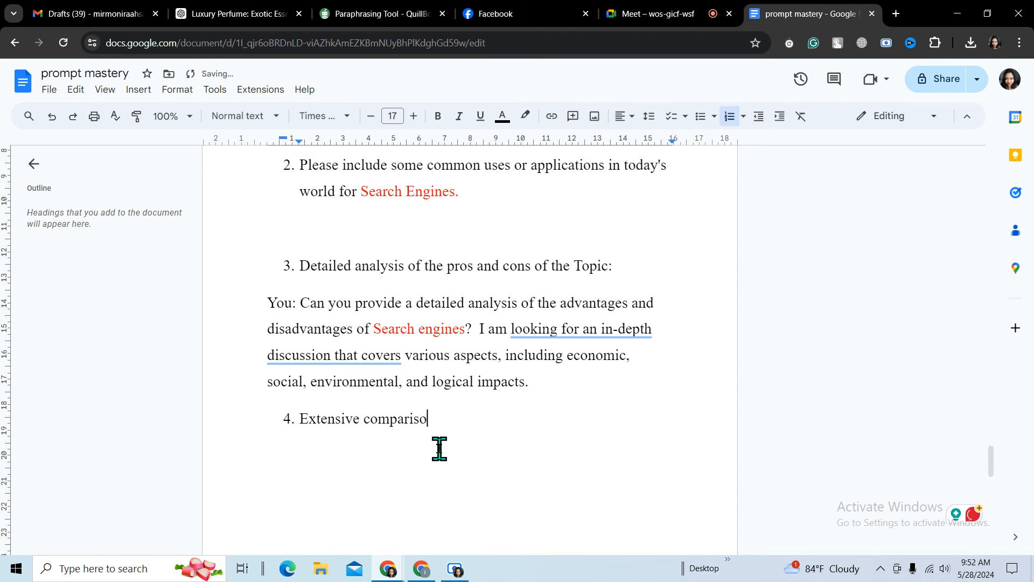
key(Return)
key(Return)
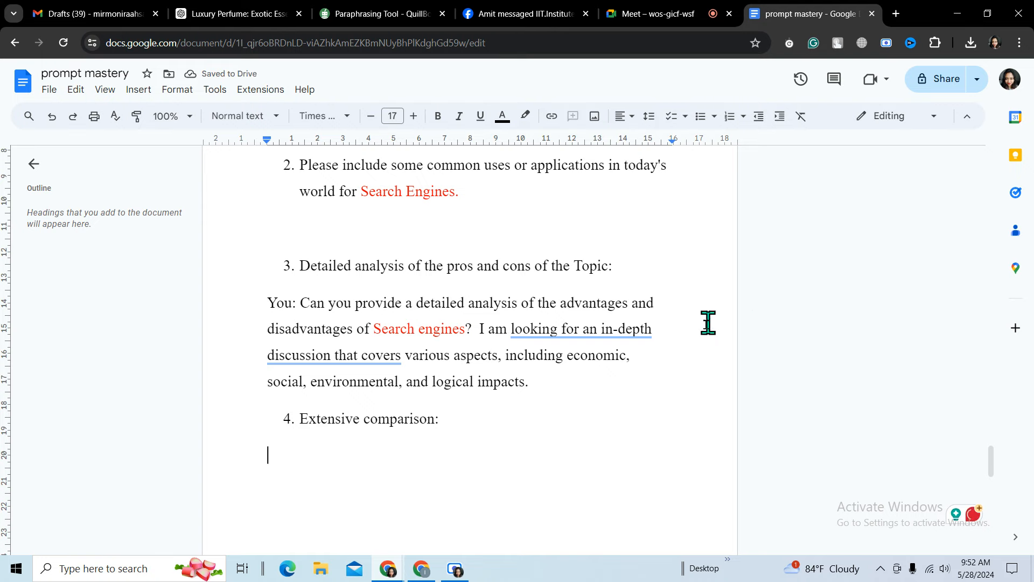
Check the Google Meet call, return to the prompt mastery document, and begin the paragraph under item 4 with "You:".
click(657, 12)
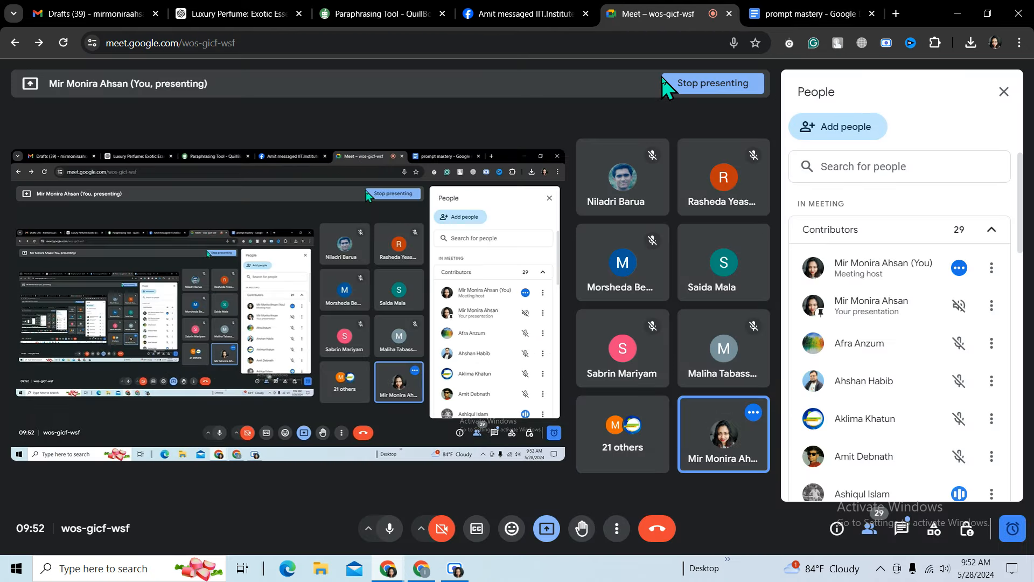
click(811, 14)
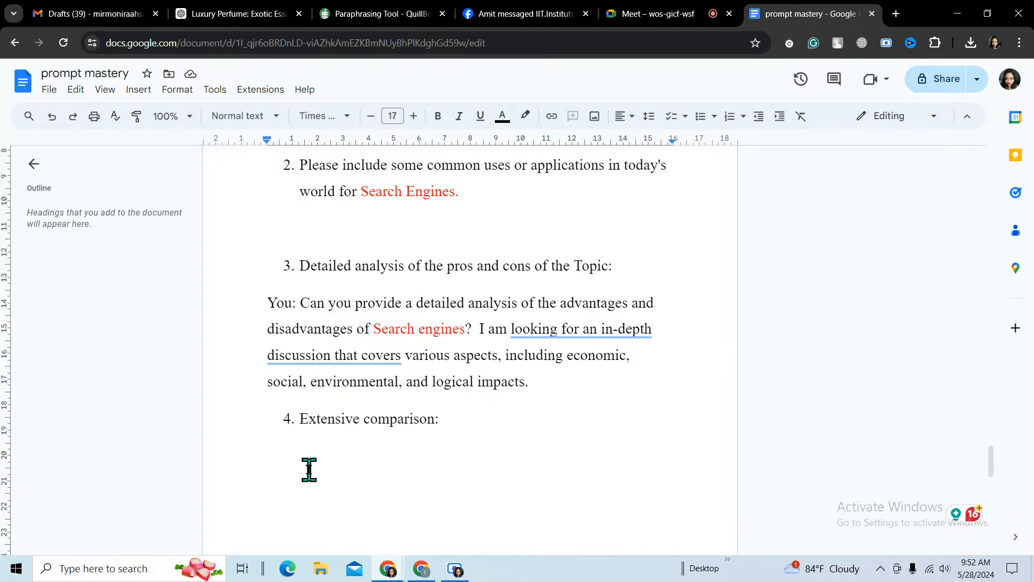
text(You)
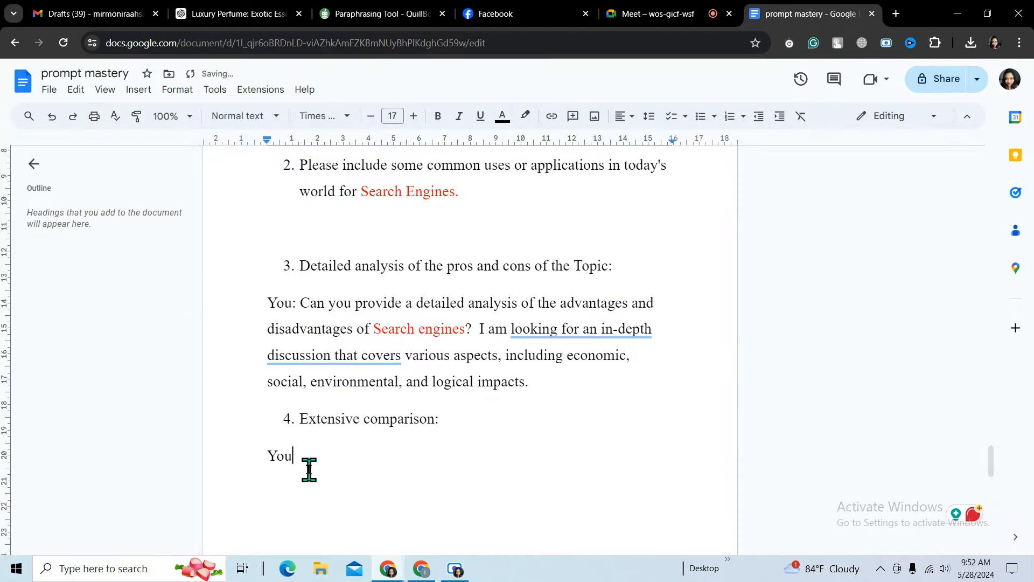
text(: )
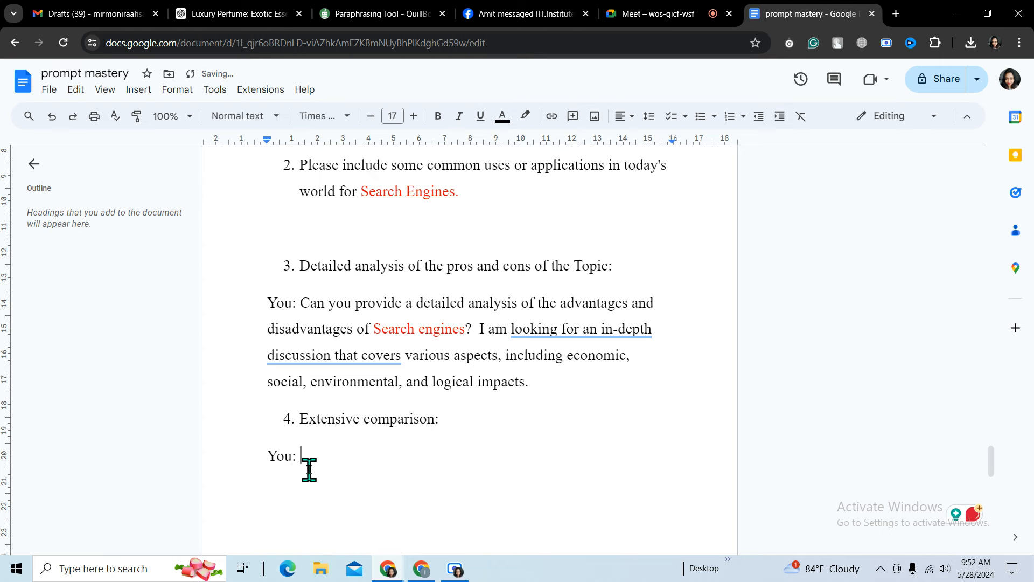
Continue the item 4 paragraph with "i am interested in understanding how Search Engine".
text(i am i)
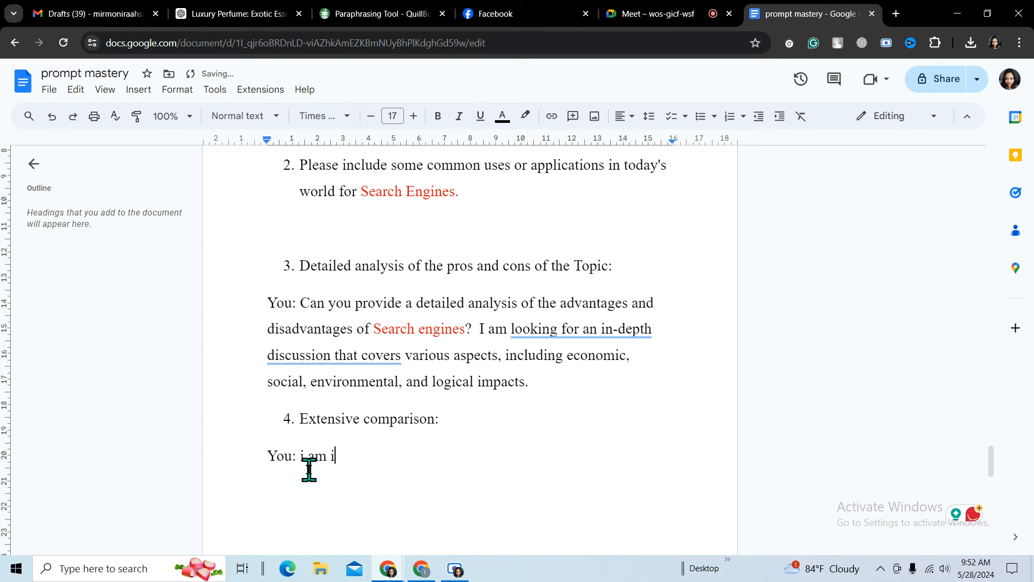
text(nteres)
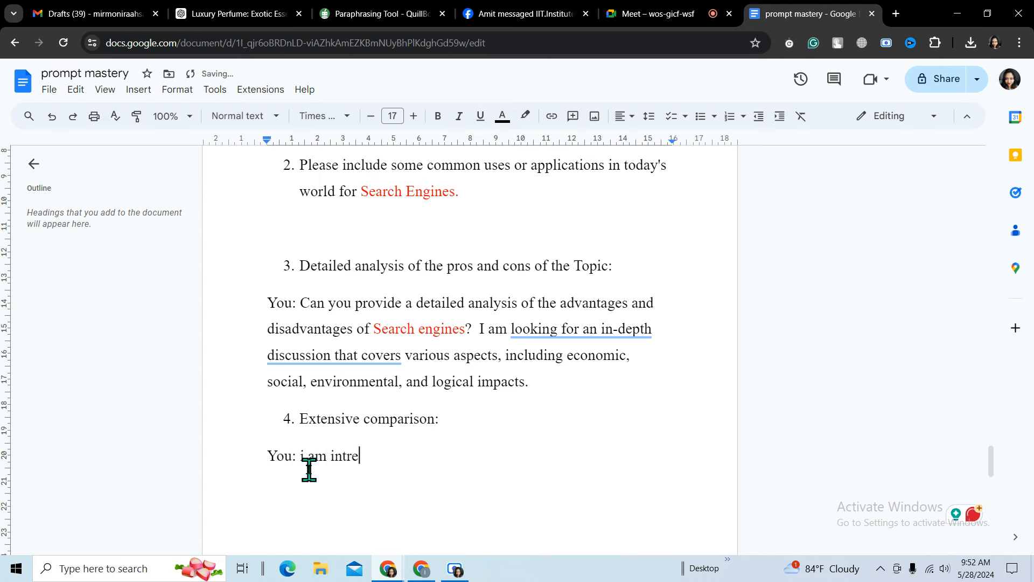
text(t)
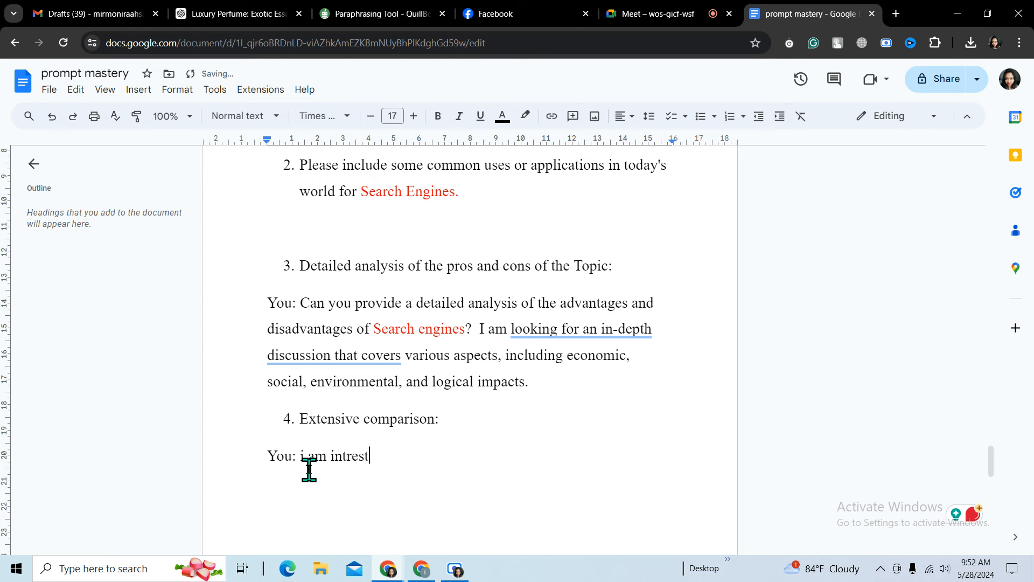
text(ed i)
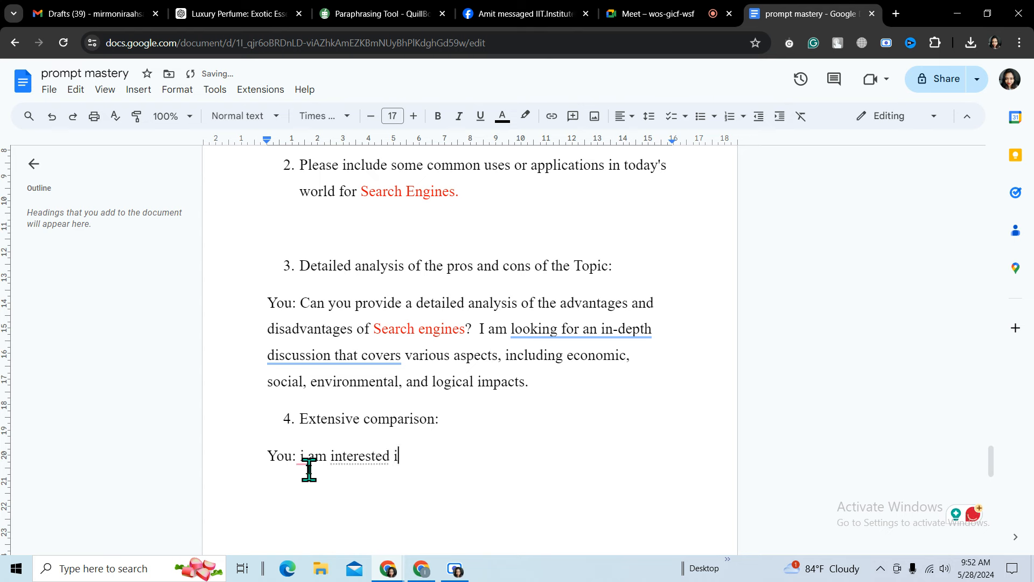
text(n under)
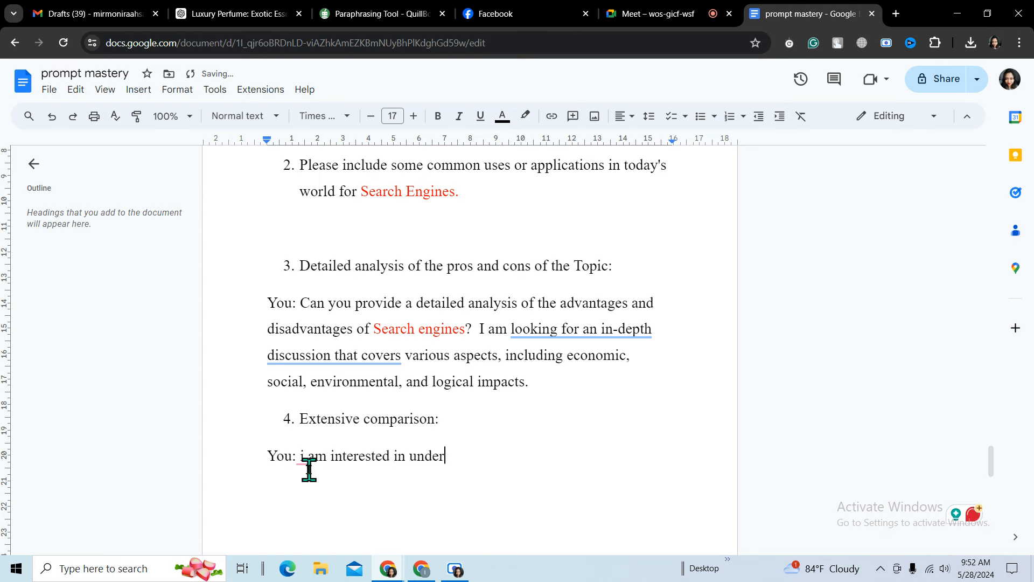
text(stand)
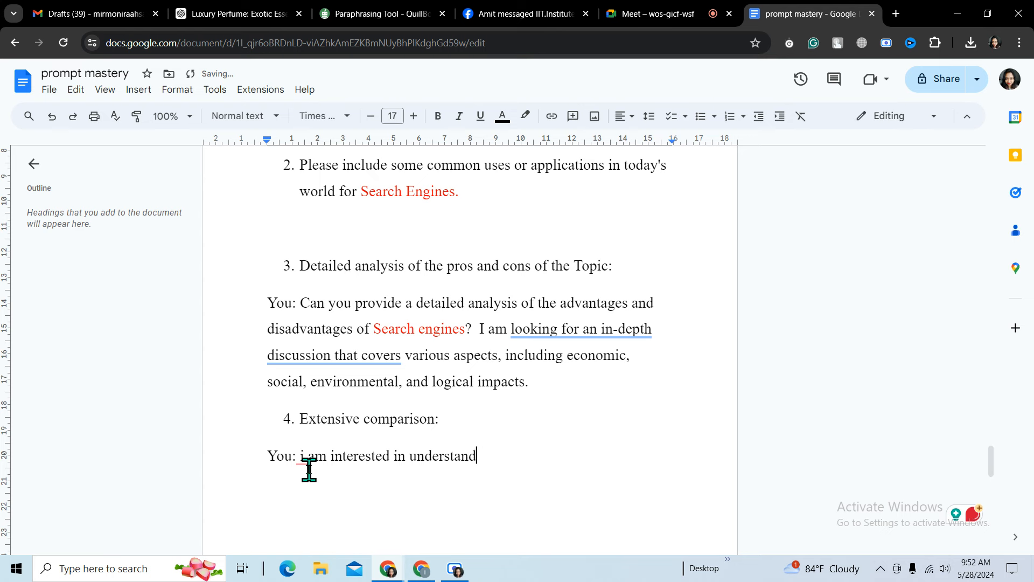
text(ing )
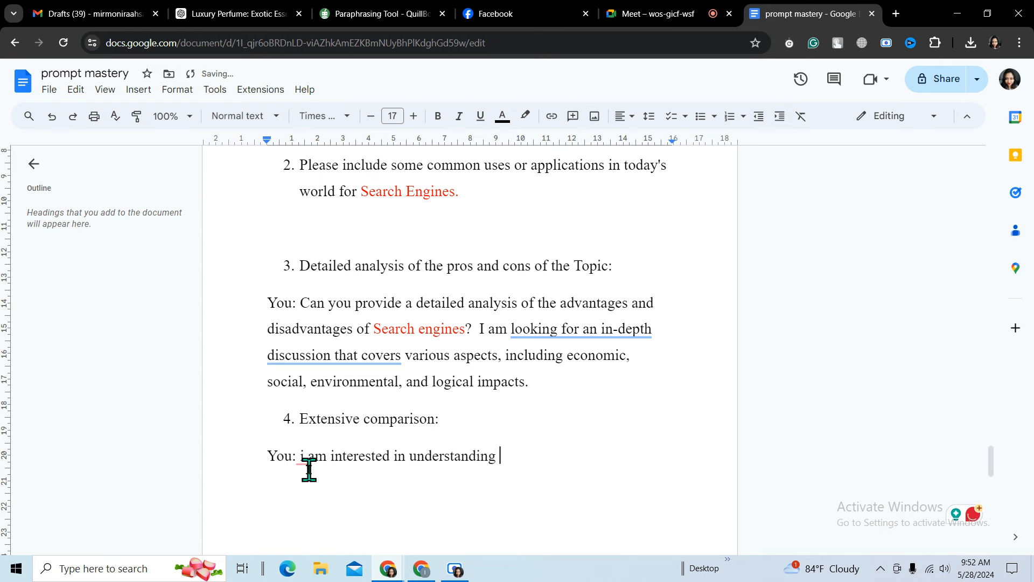
text(how)
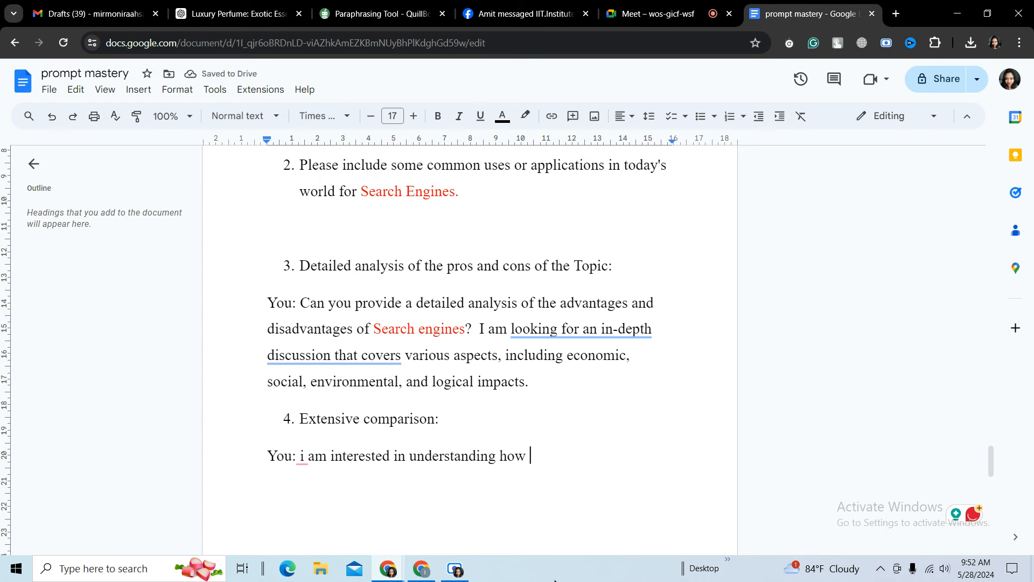
text( Search)
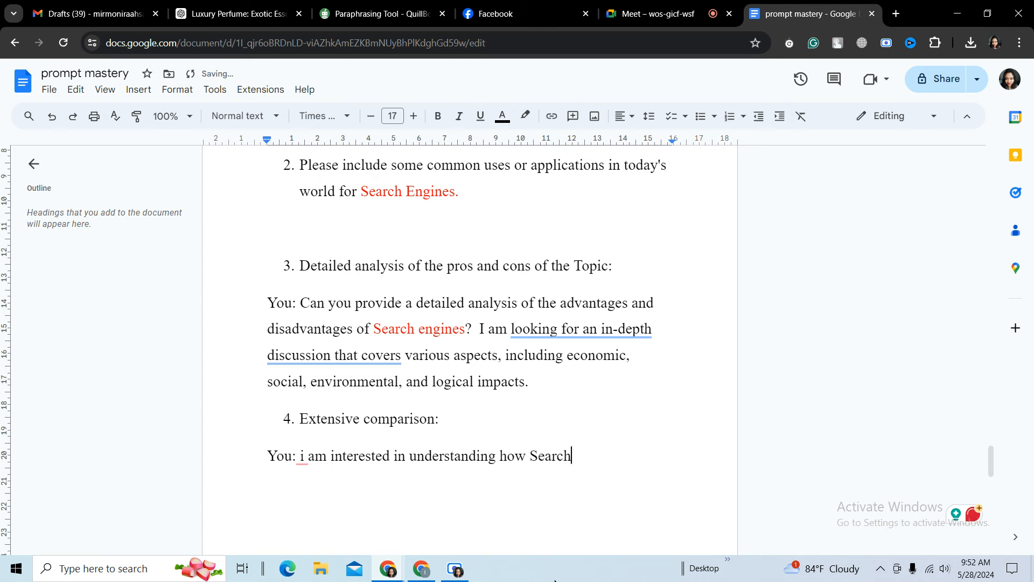
text( Engi)
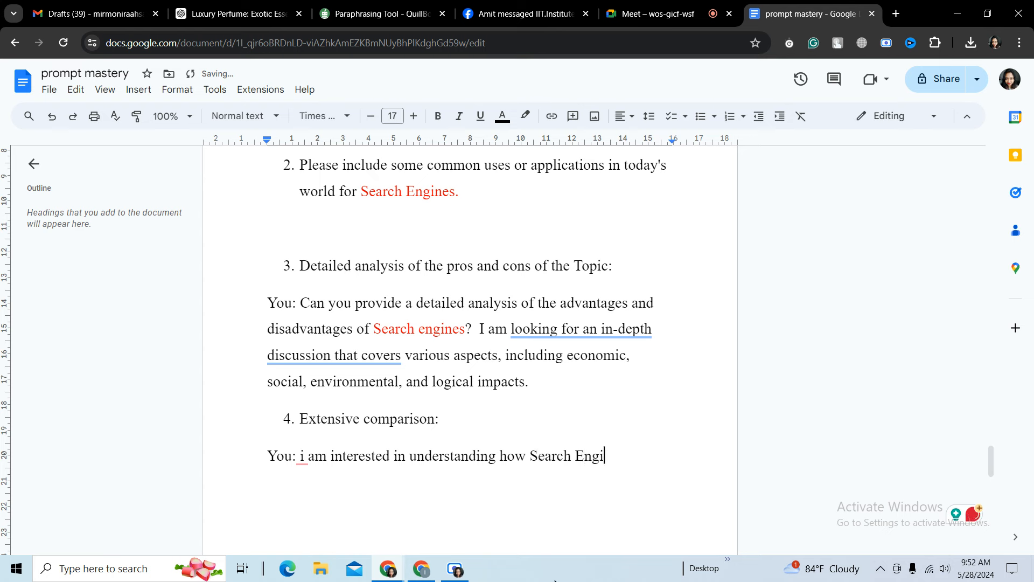
text(ne)
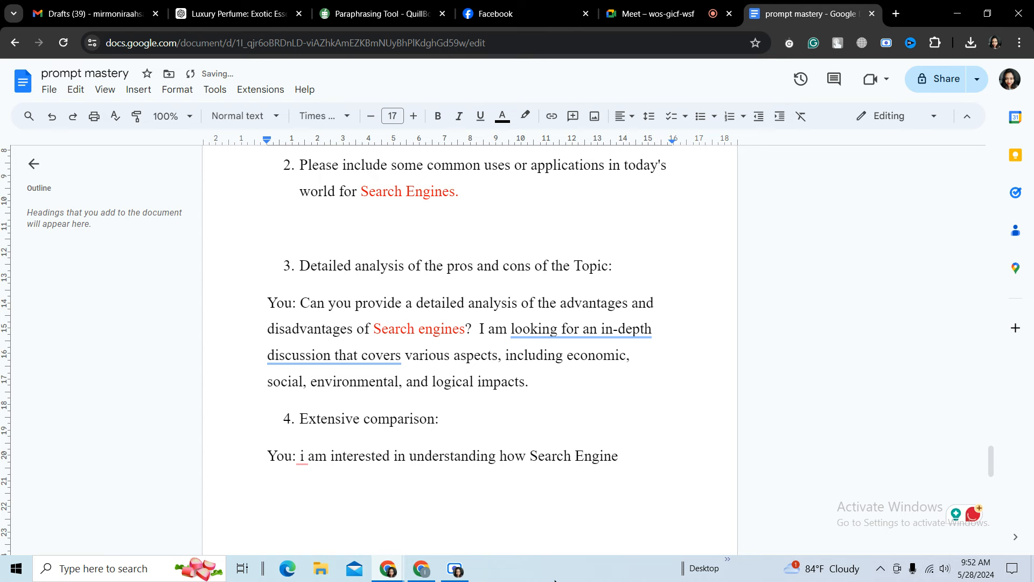
Complete the first sentence of the item 4 prompt with "is applied in different industries .".
text( is app)
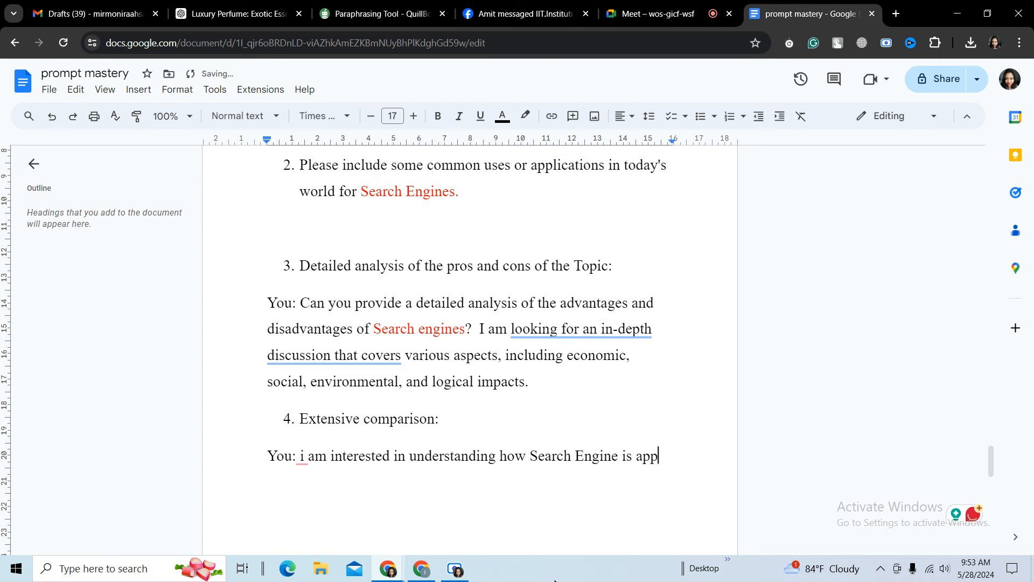
text(lied )
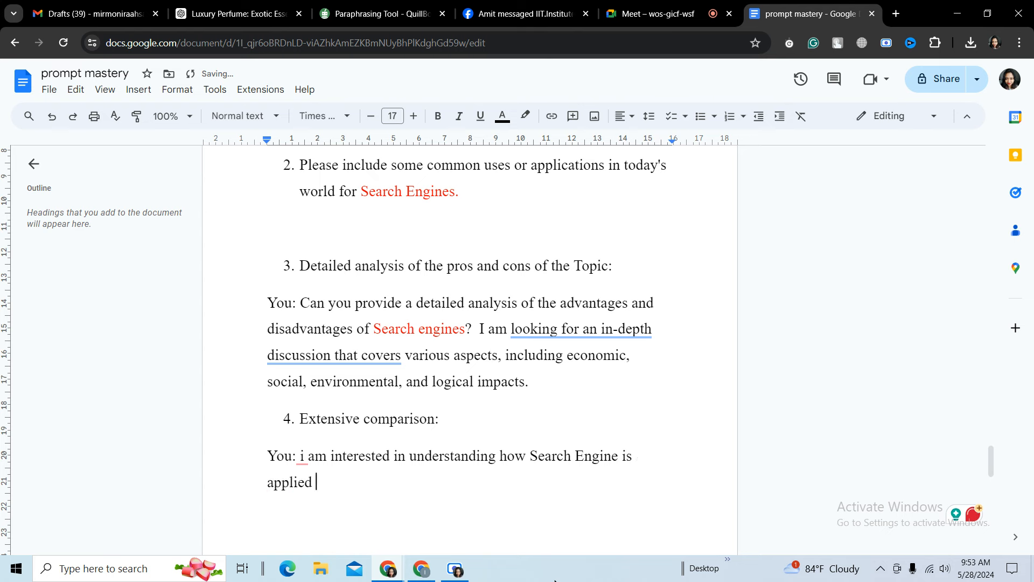
text(in diff)
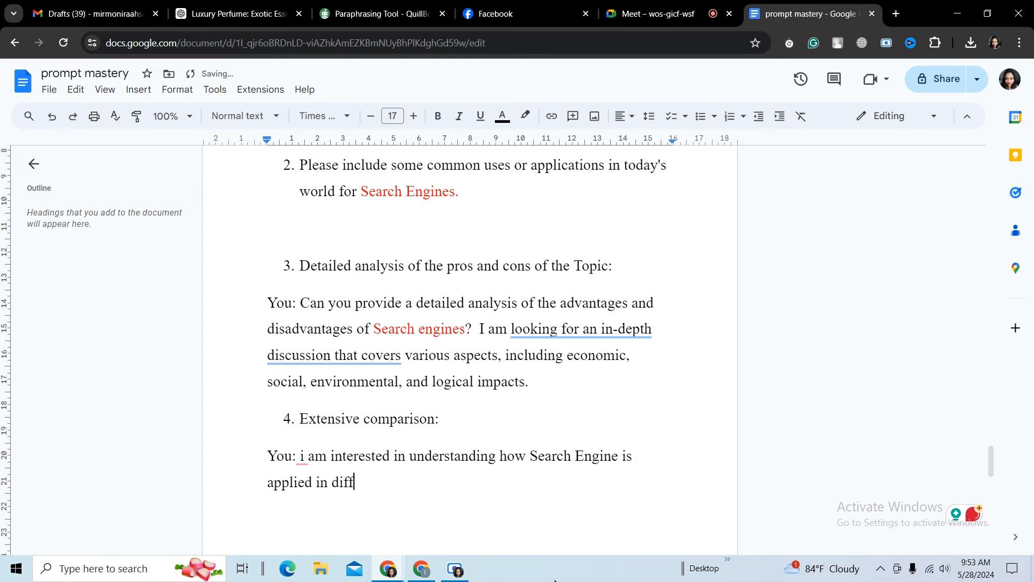
text(erent in)
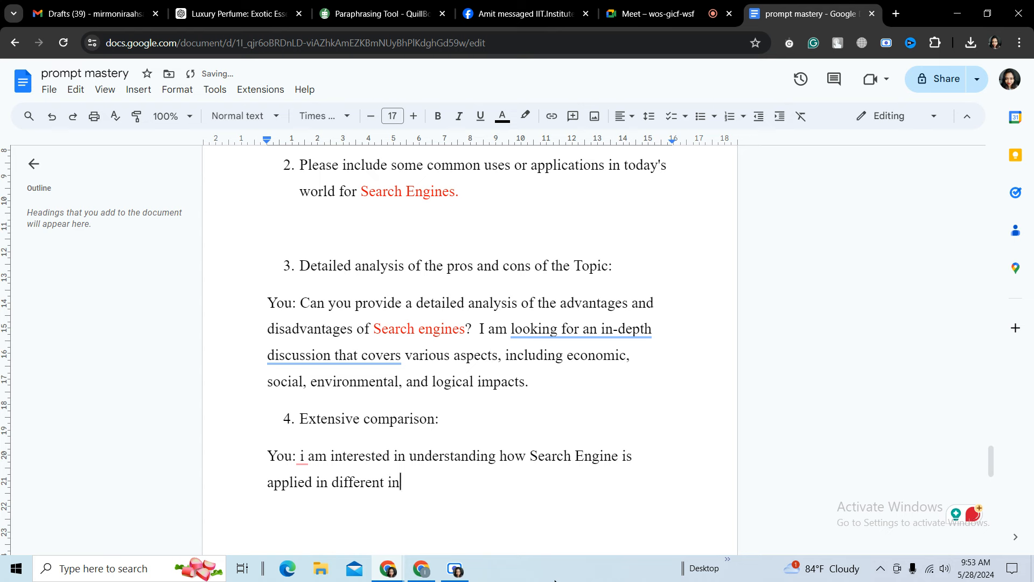
text(dust)
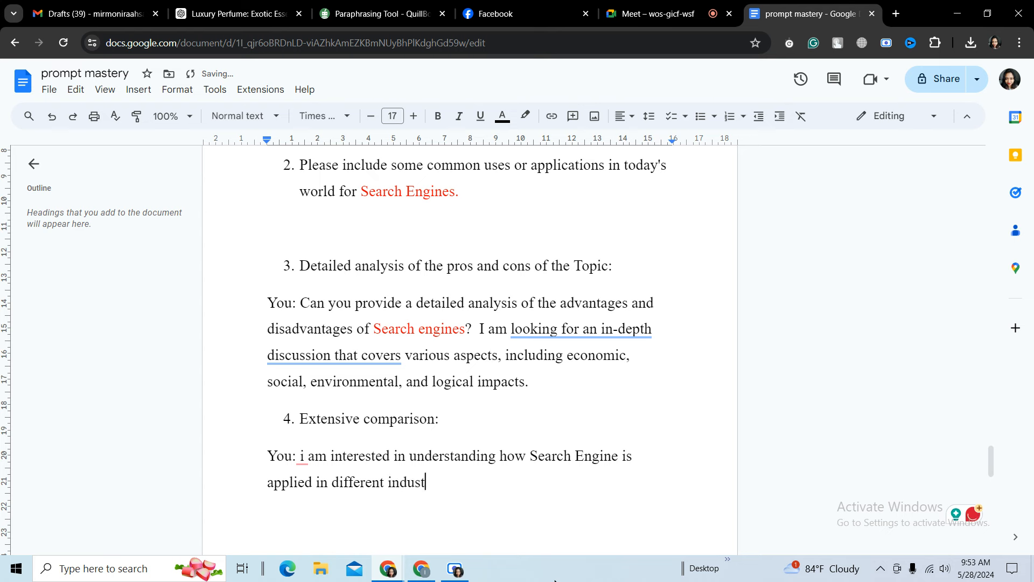
text(ries)
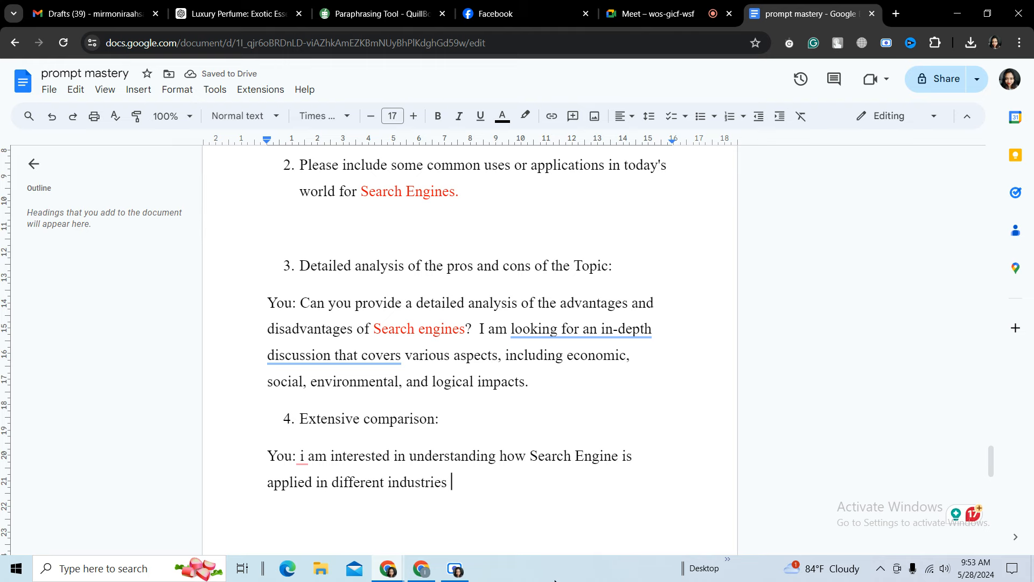
text(. )
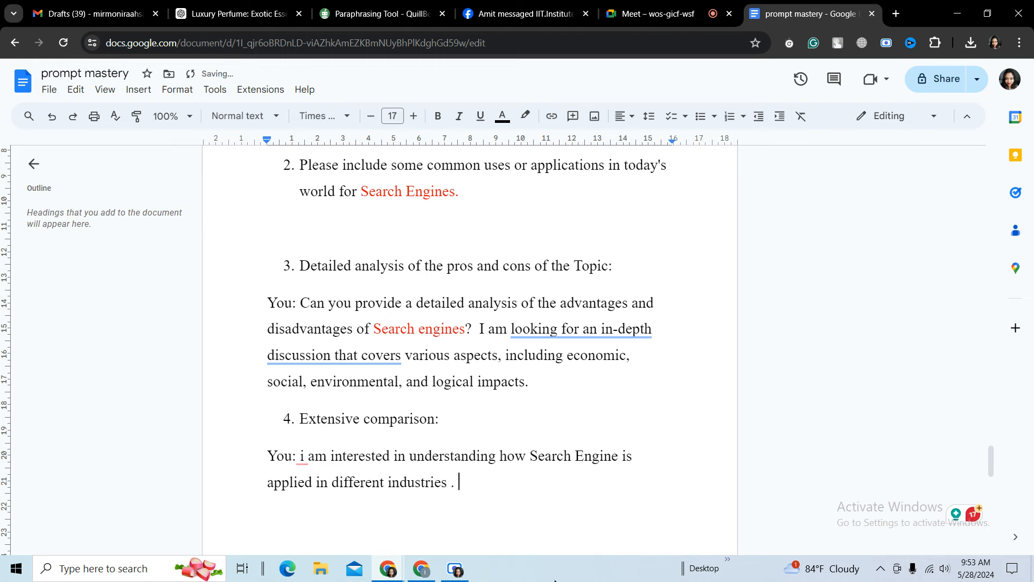
Start the second sentence of the item 4 prompt with "please cover the similarities and difference".
text(please cover)
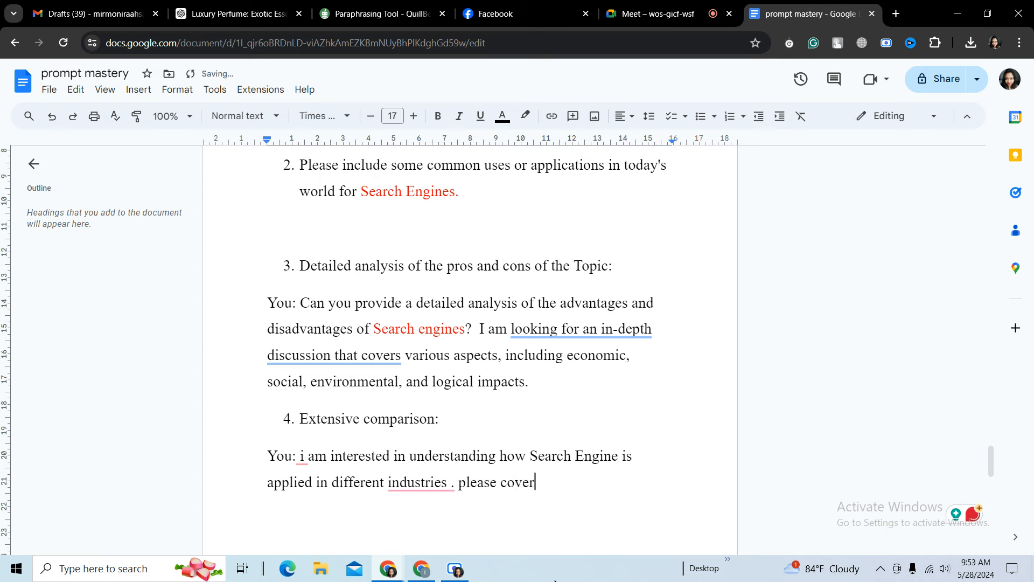
text( the)
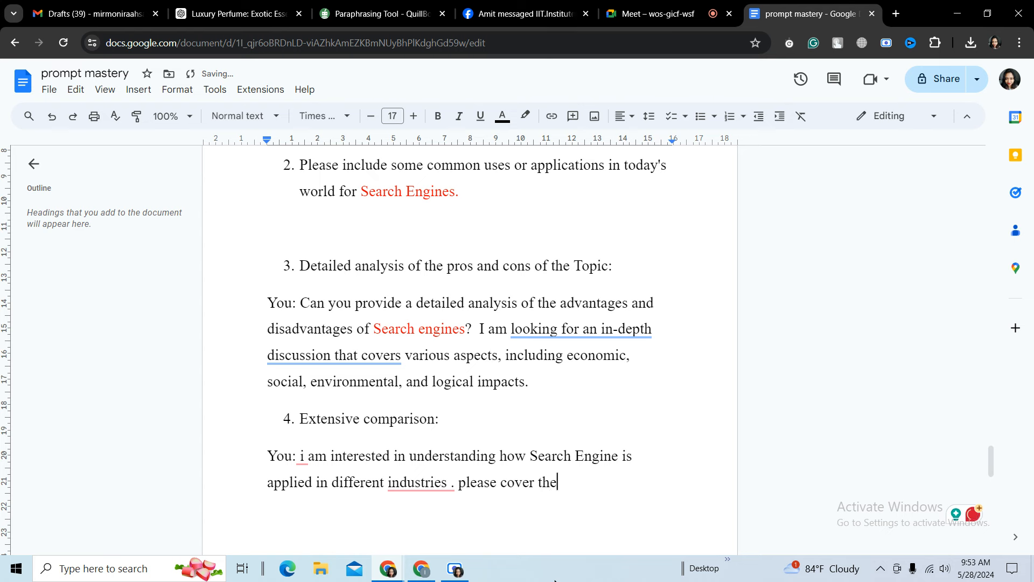
text( simi)
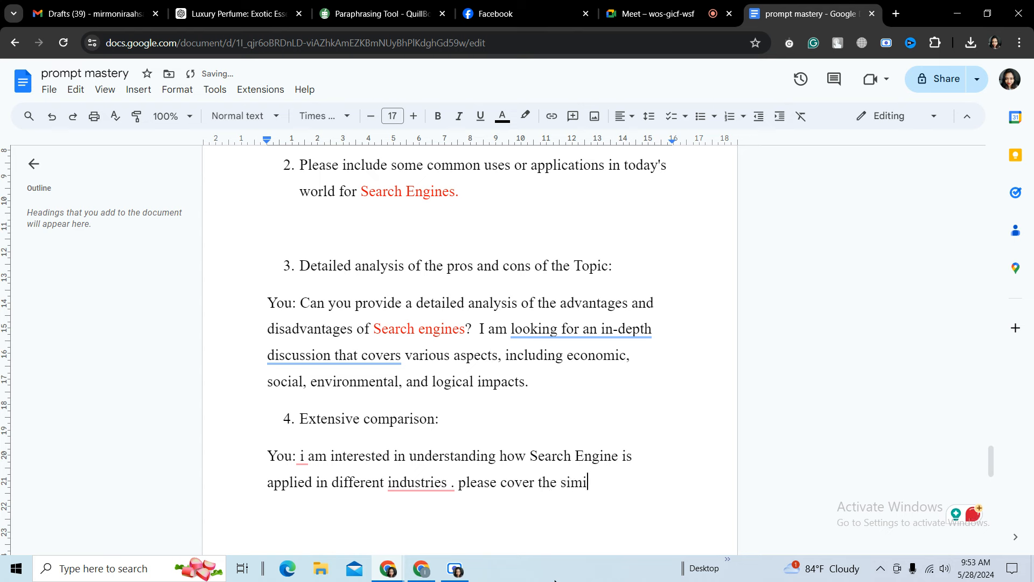
text(lar)
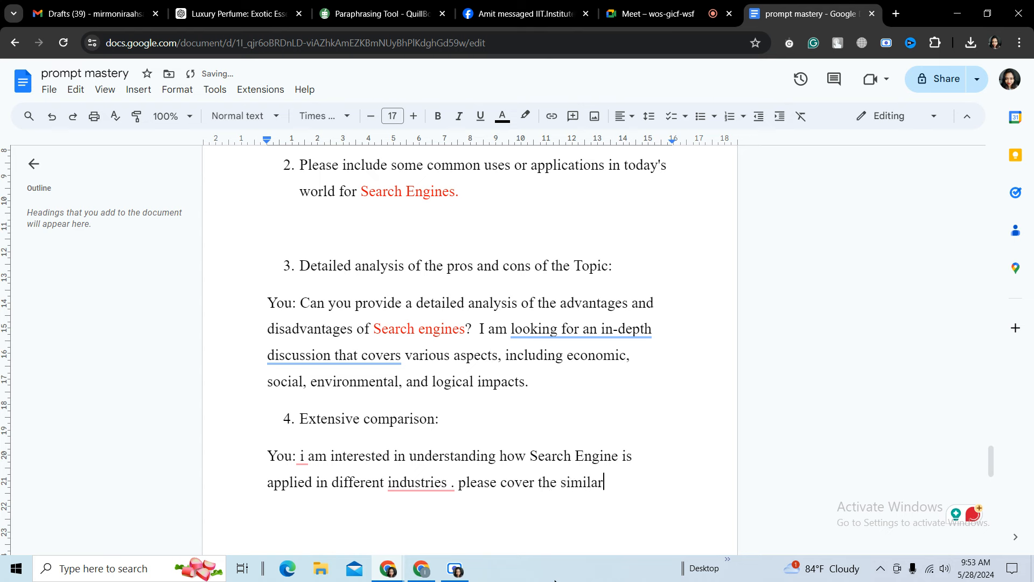
text(iti)
text(es )
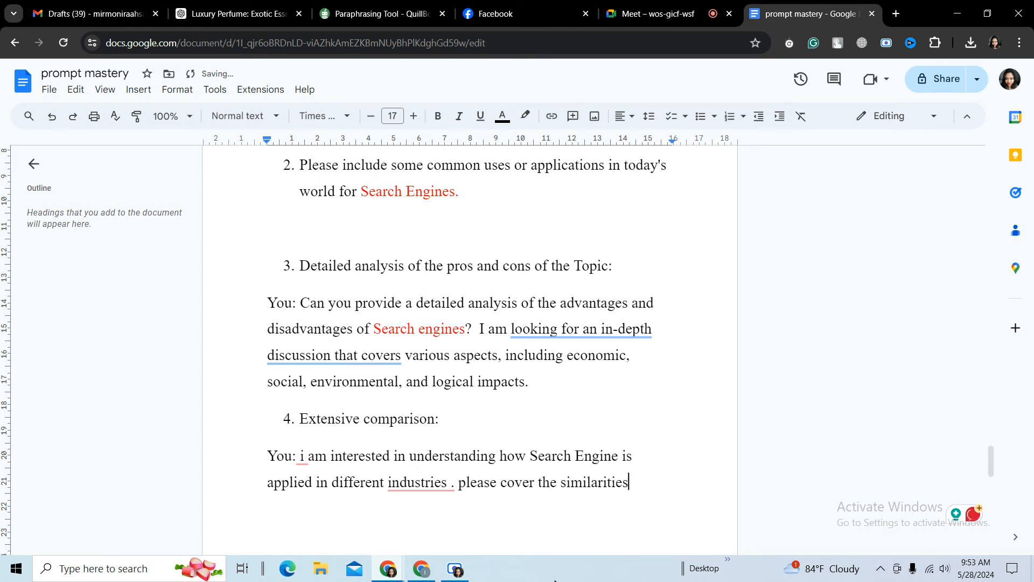
text(and)
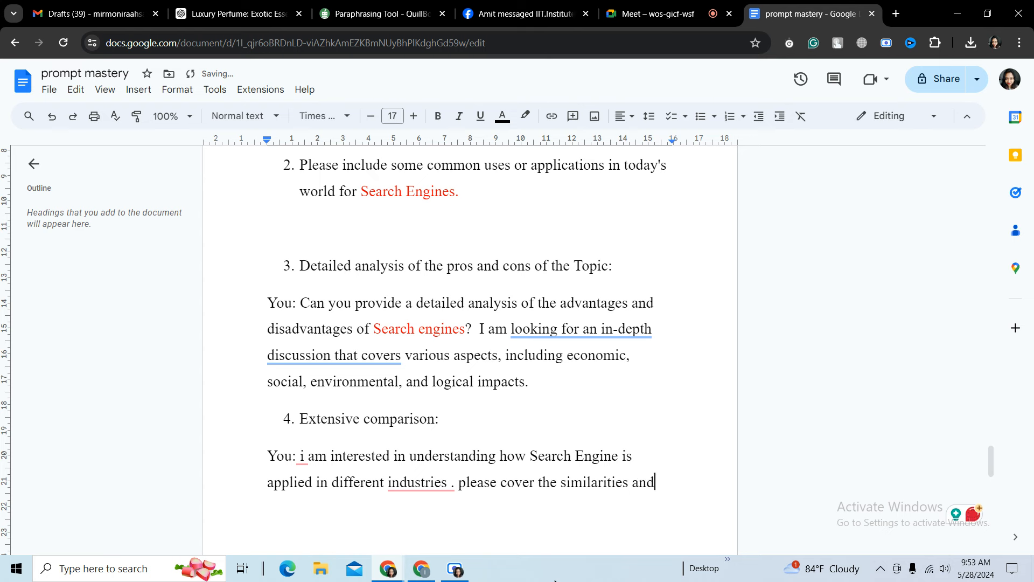
text( dife)
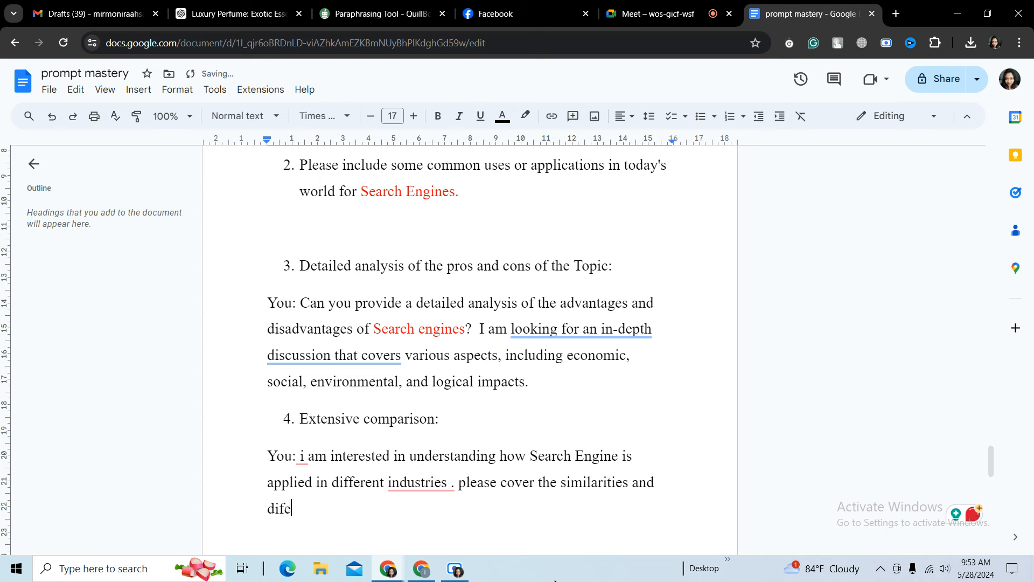
key(BackSpace)
text(ference)
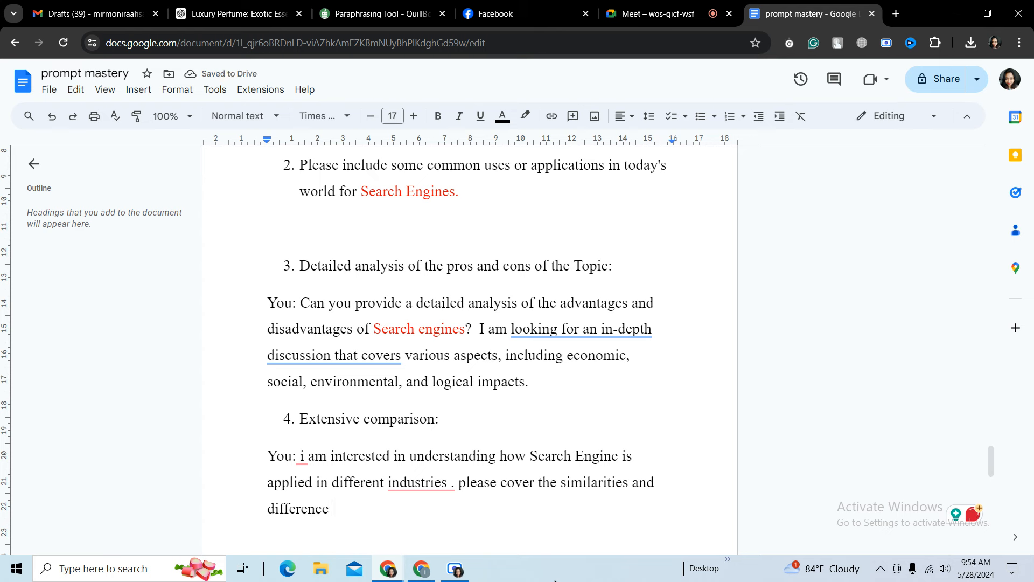
Continue the item 4 sentence with "in its application across" and remove the extra space before the period after "industries".
text(in)
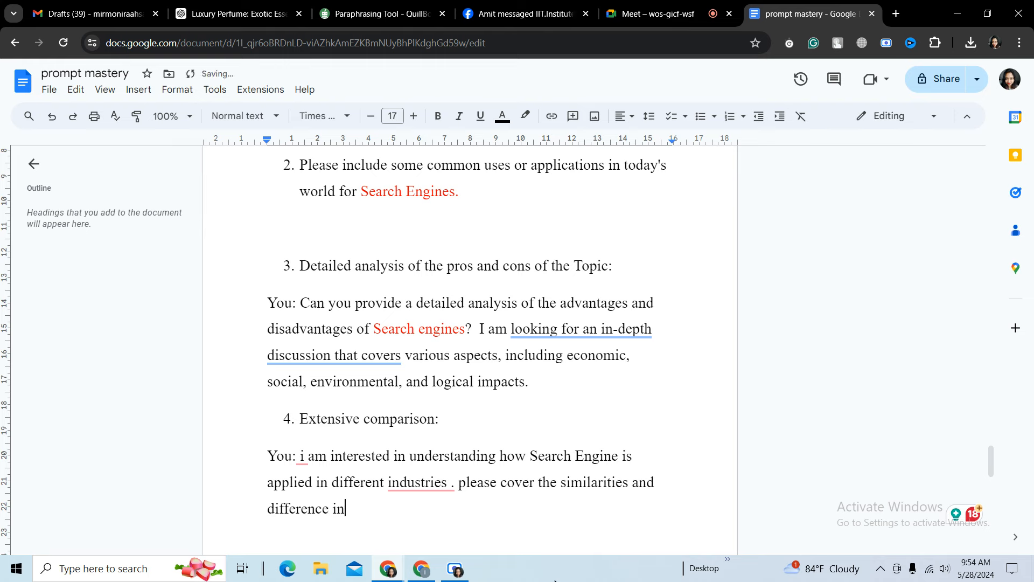
text( its)
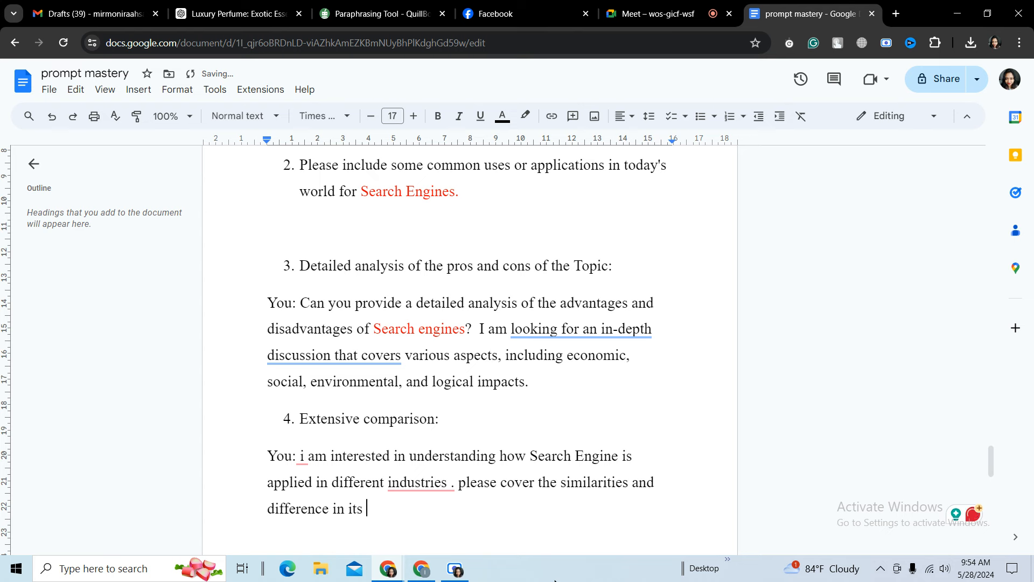
text( application acr)
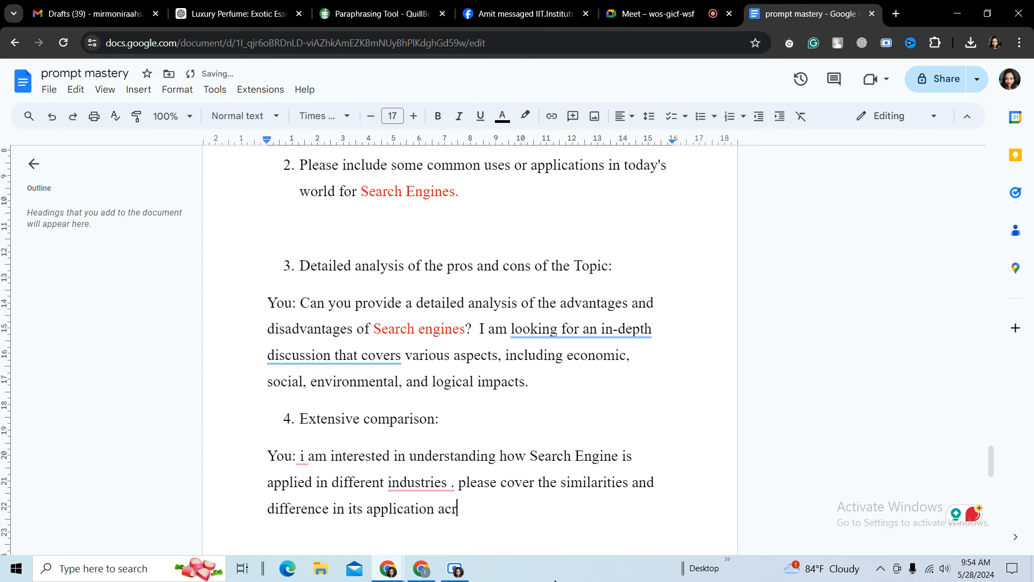
text(oss)
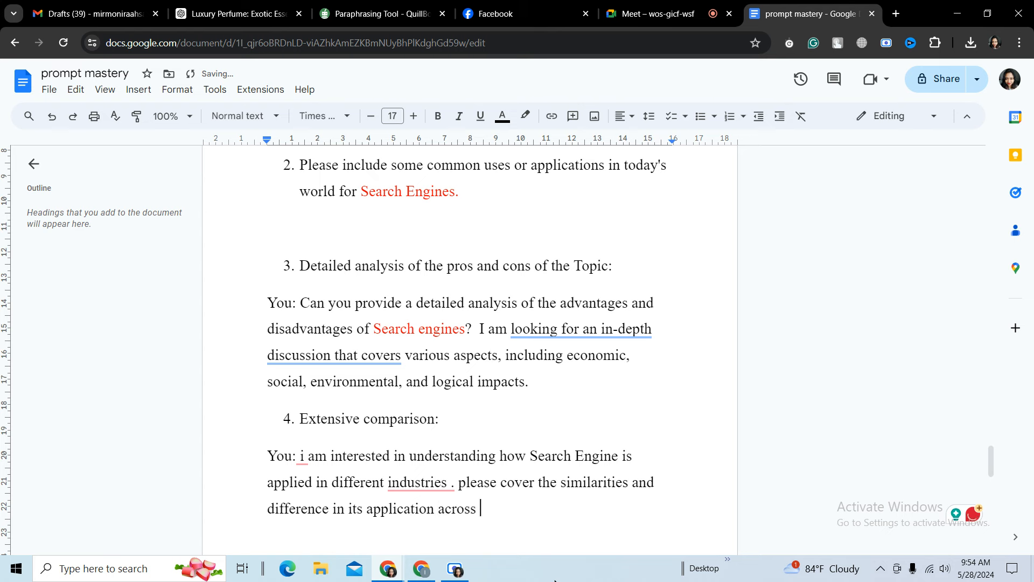
mouse_move(455, 482)
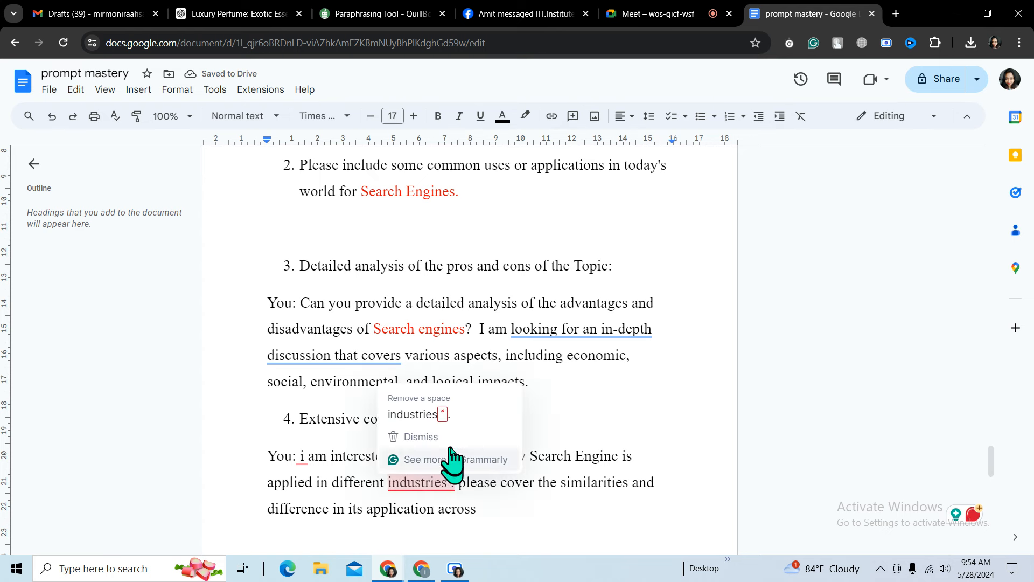
click(431, 414)
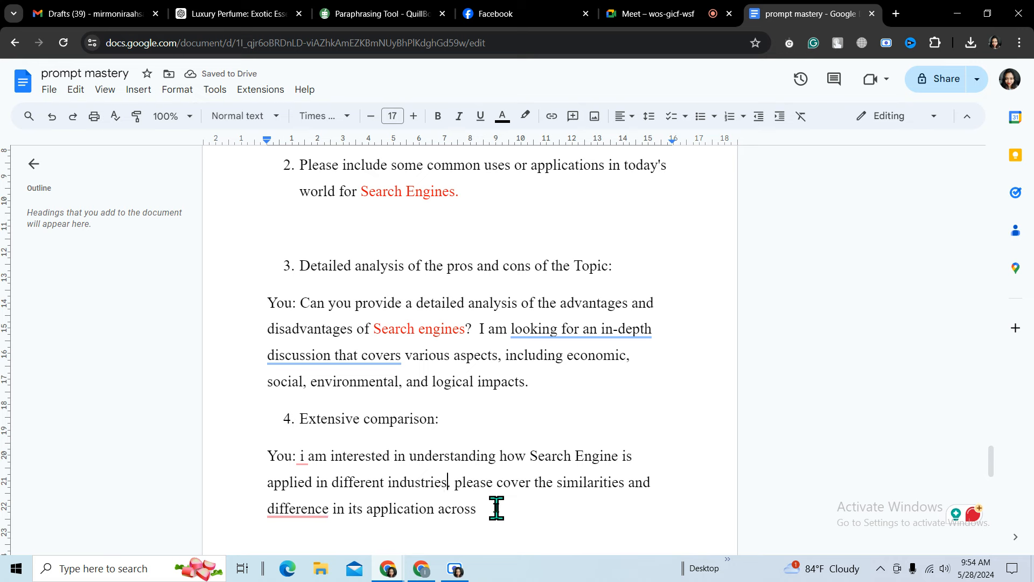
Continue the second sentence of the item 4 prompt with "sectors like healthcare,".
text(se)
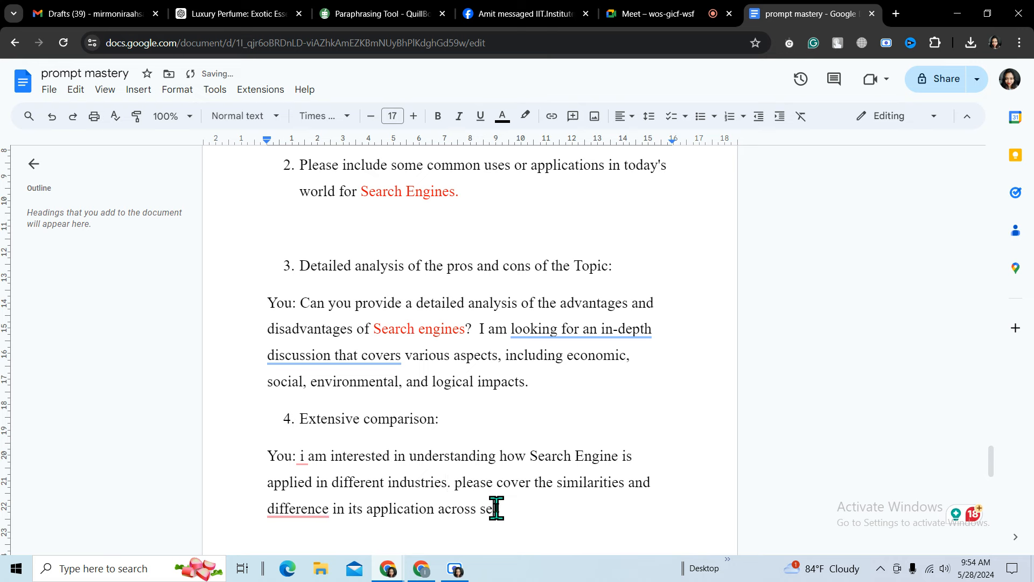
text(ctors )
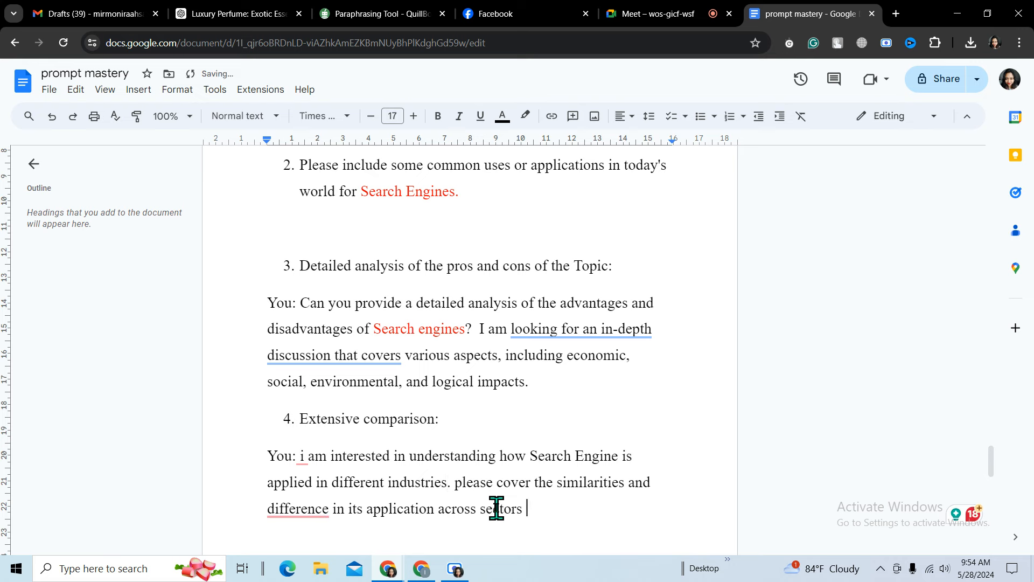
text(like)
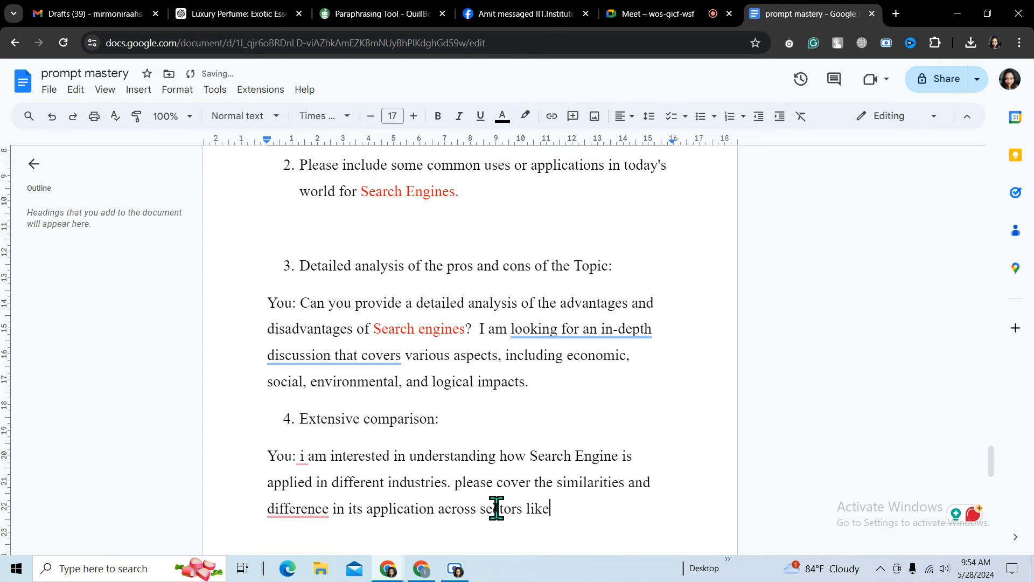
text( hea)
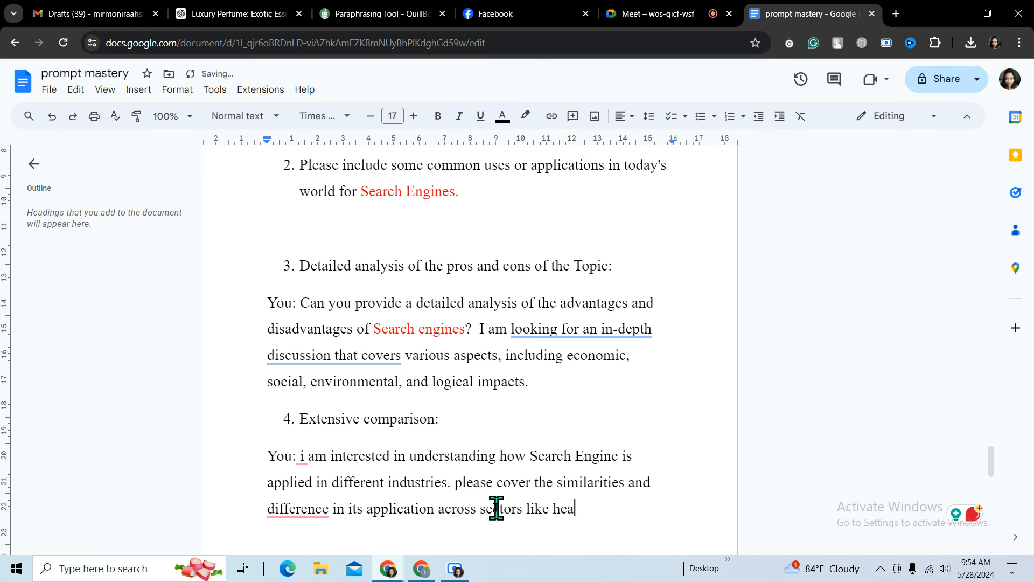
text(t)
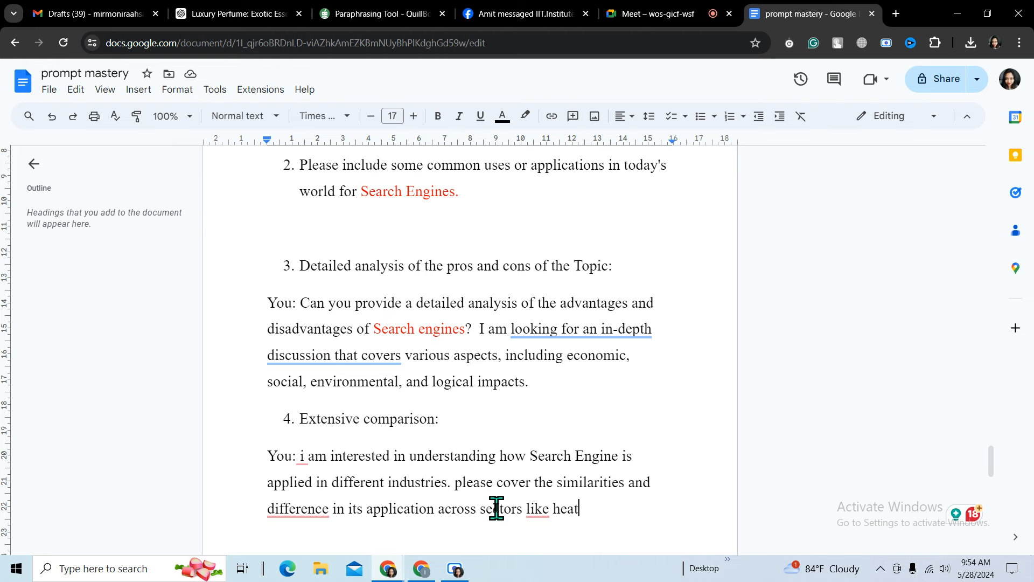
key(BackSpace)
text(l)
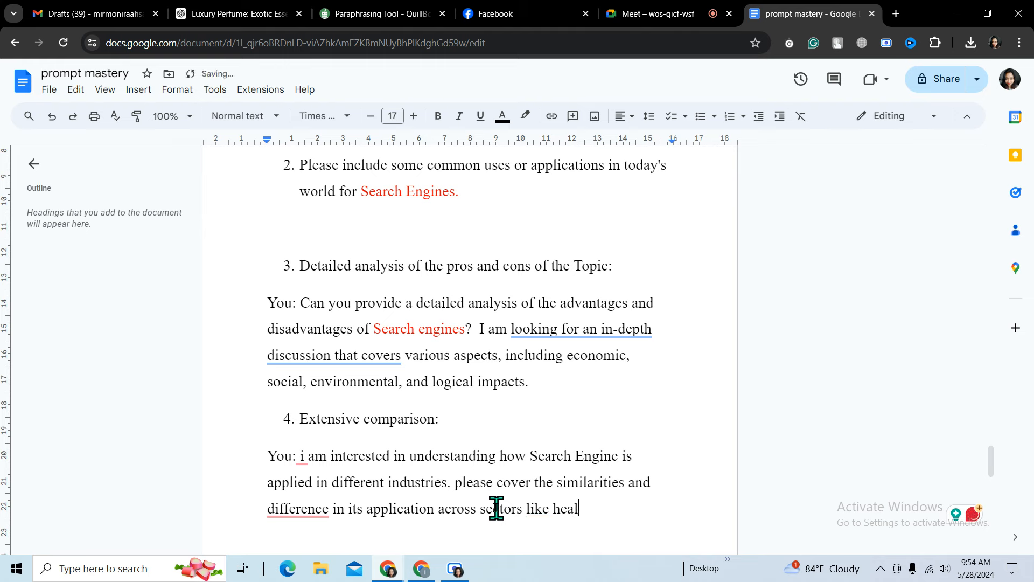
text(thcare )
Finish the item 4 prompt's list of sectors with "finance, automotive and environment.".
text( fina)
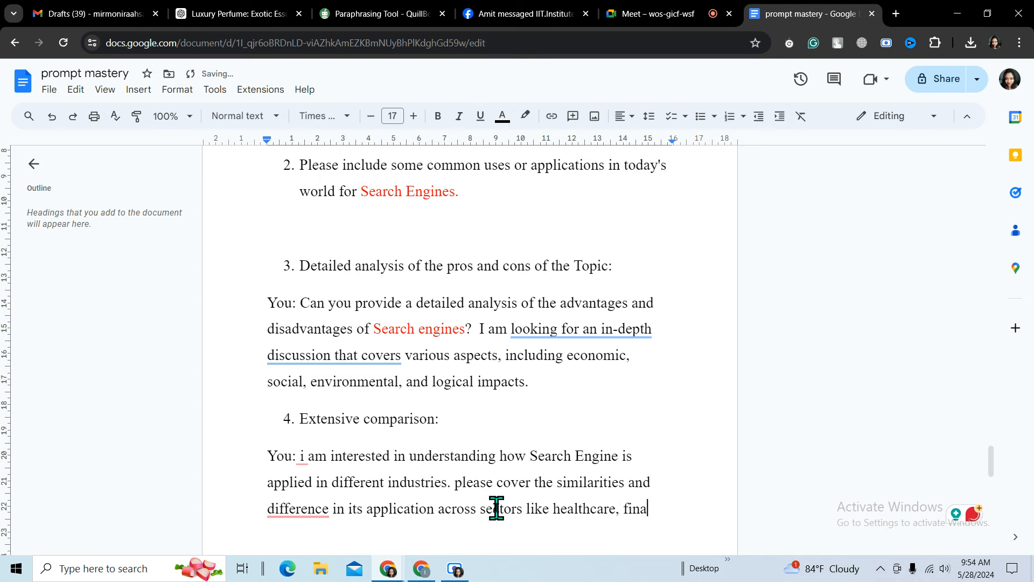
text(nce)
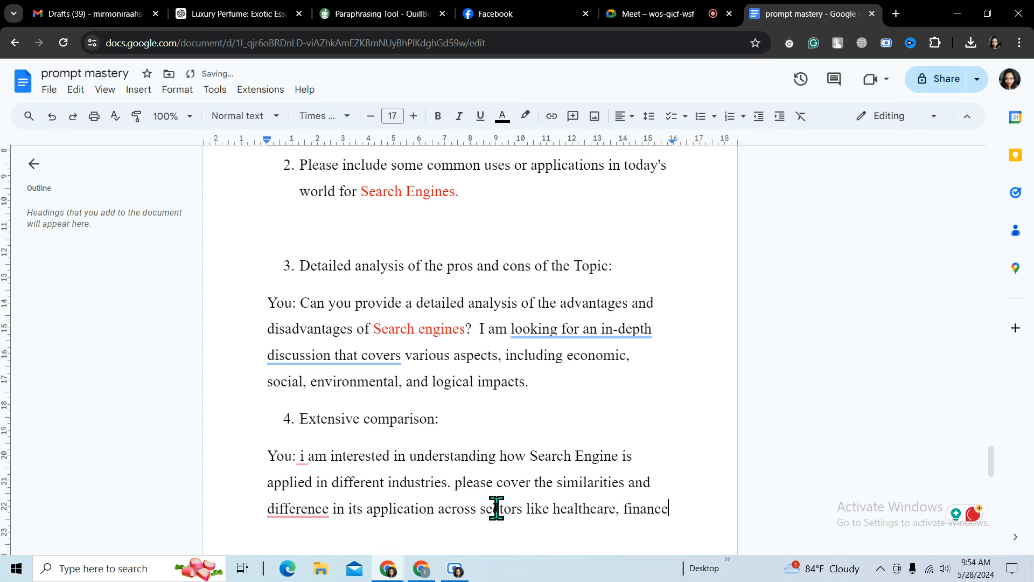
text(, )
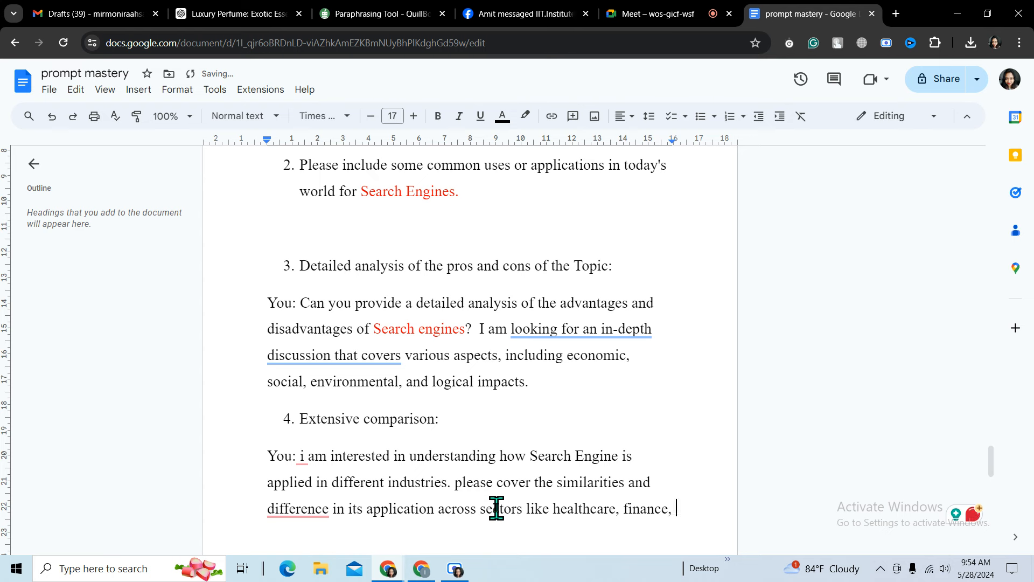
text(auto)
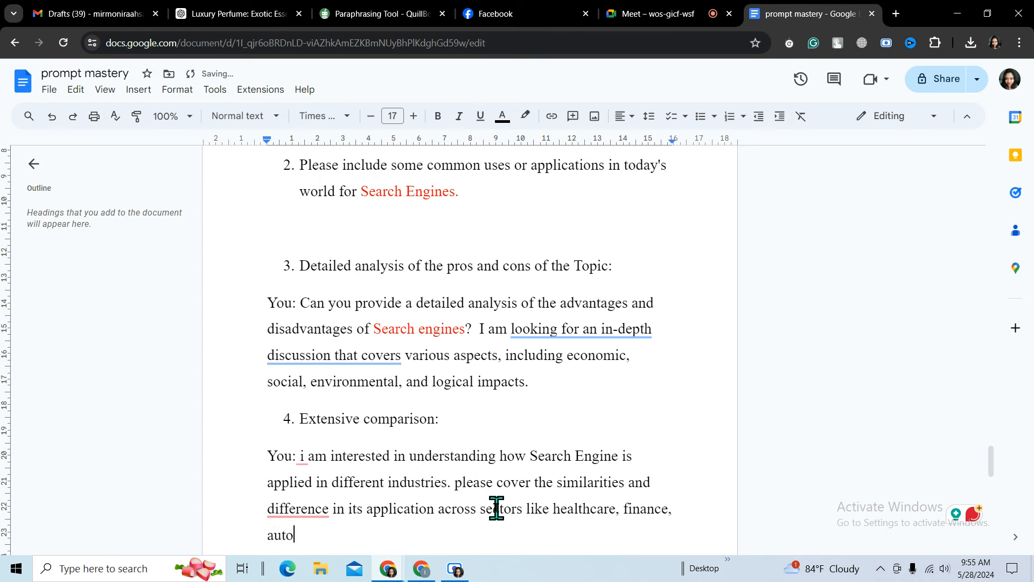
text(mot)
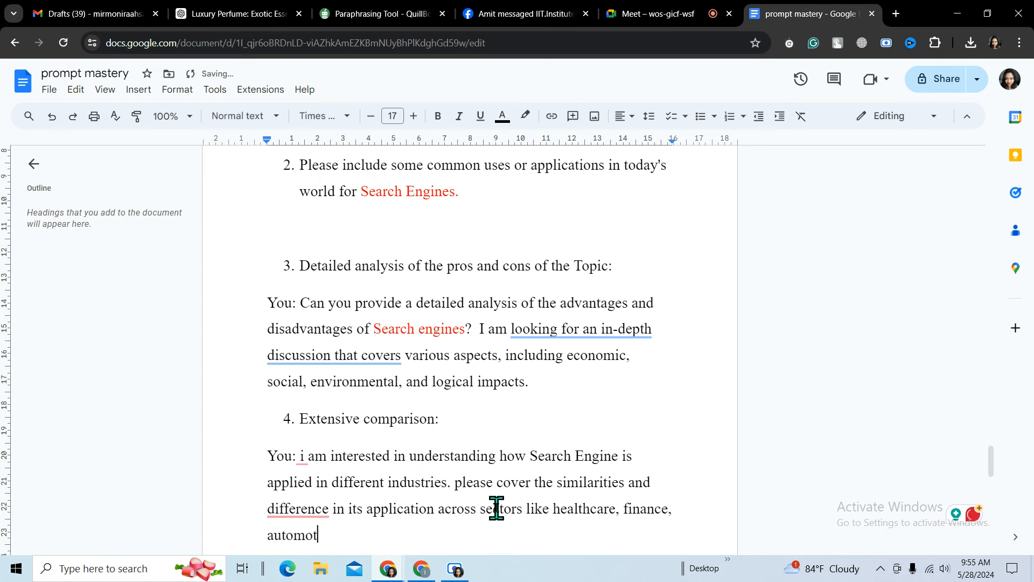
text(ive and )
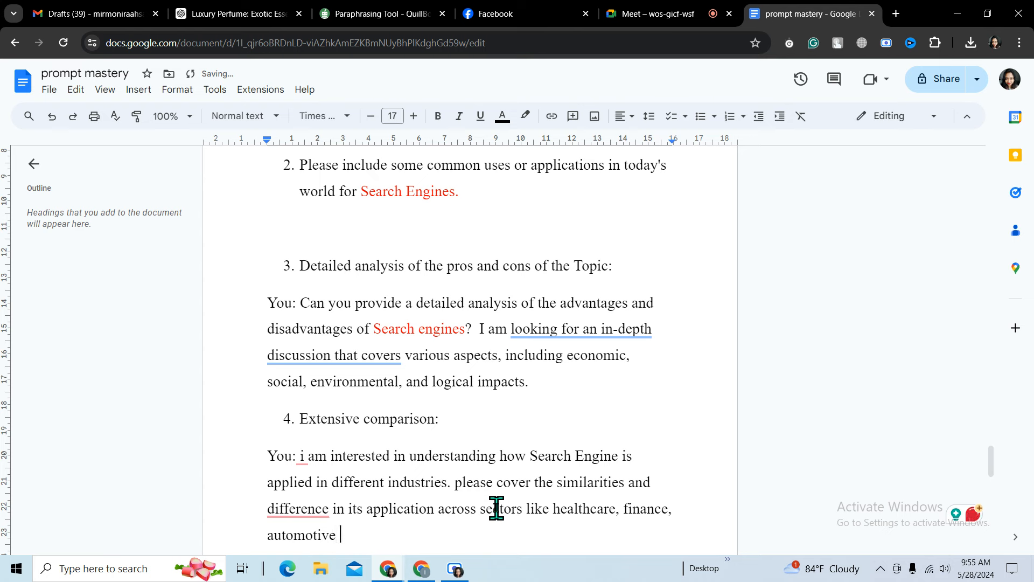
text(e)
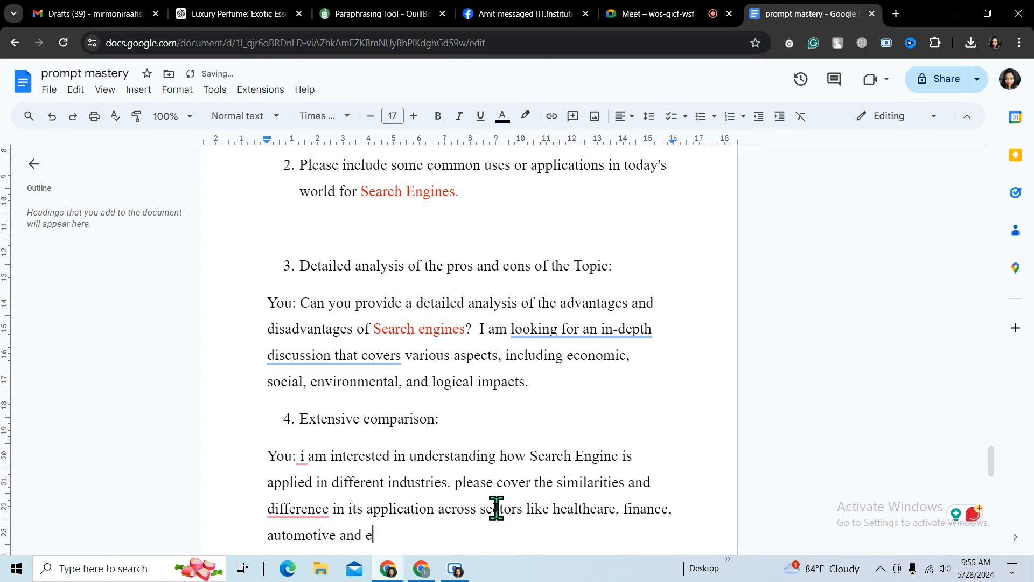
text(nvi)
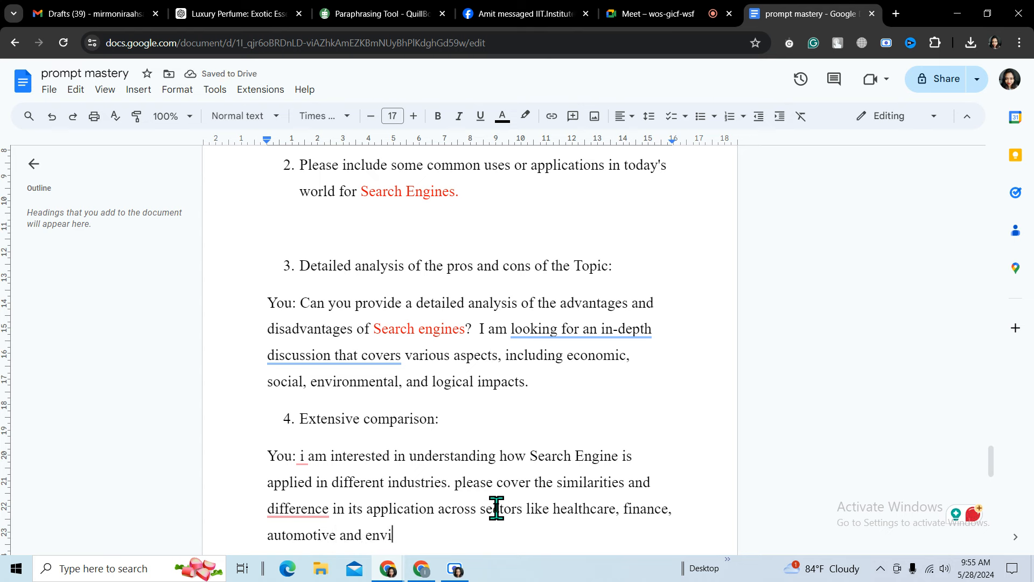
text(ronme)
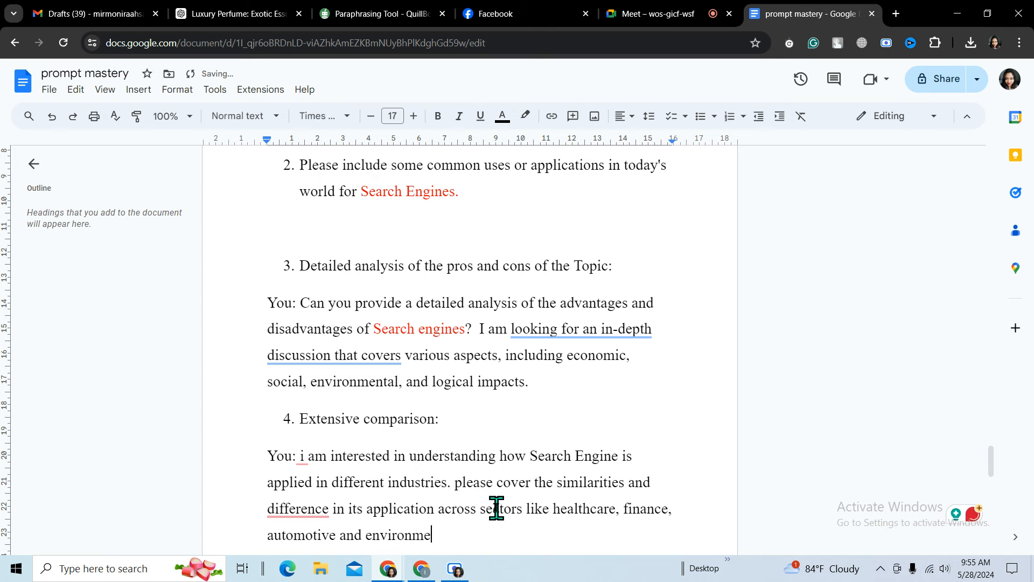
text(n)
Apply the grammar corrections in the item 4 prompt: comma before "and environment", "differences" for "difference", and capital "I" after "You:".
click(350, 535)
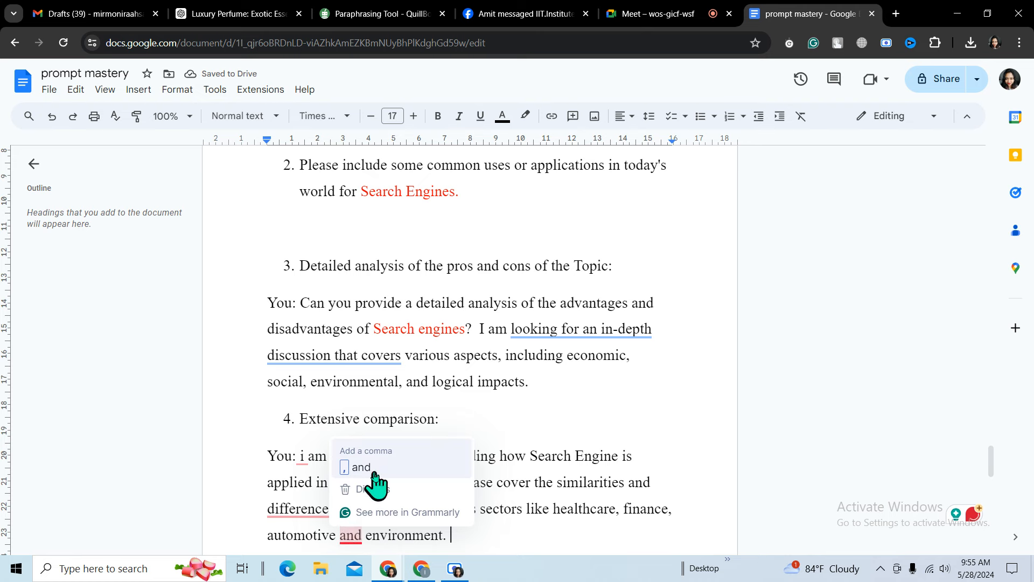
click(350, 403)
click(288, 508)
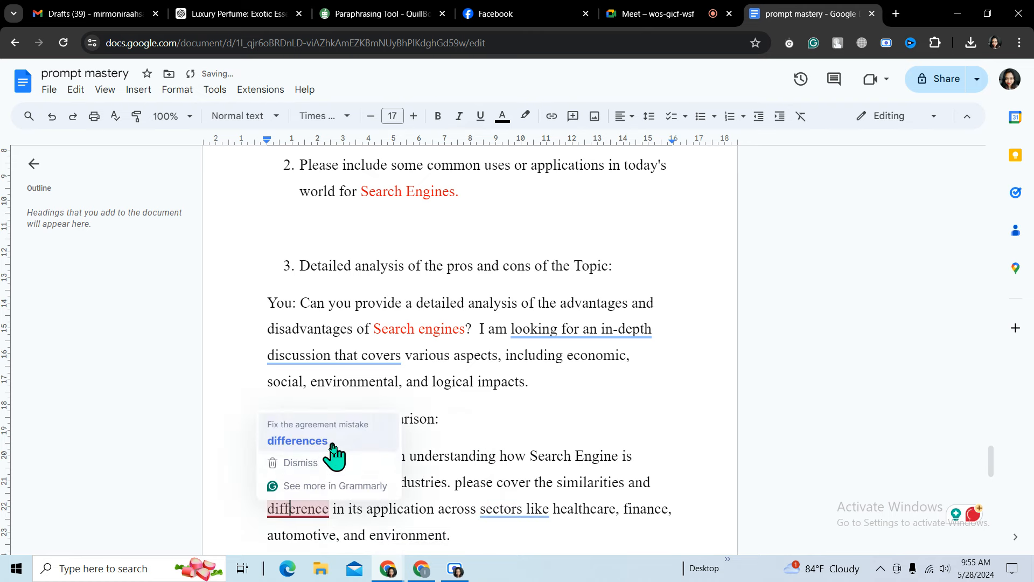
click(325, 453)
click(303, 456)
click(323, 390)
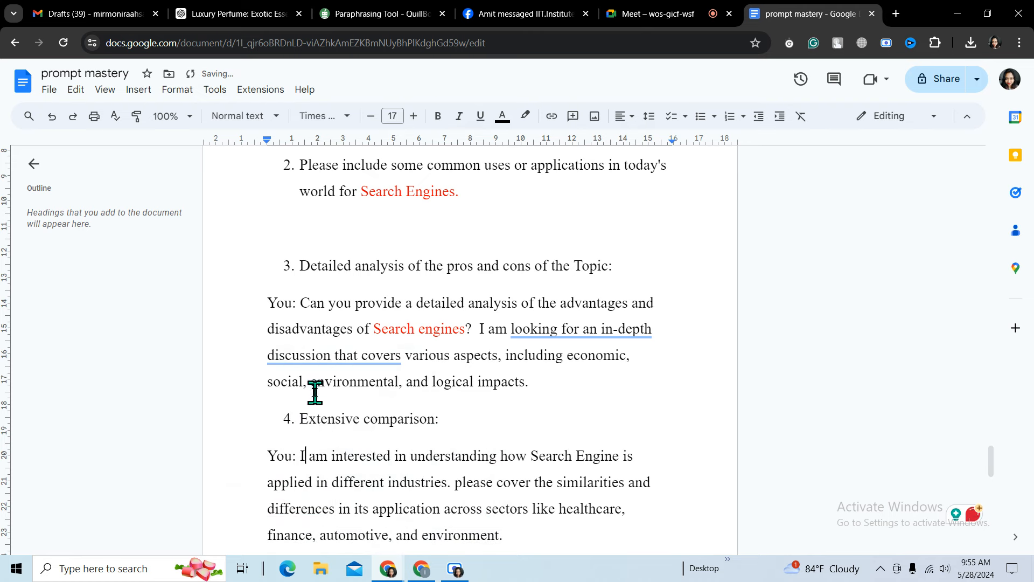
Check the Google Meet call, then return to the prompt mastery document and review the item 4 prompt.
scroll(591, 533, down, 3)
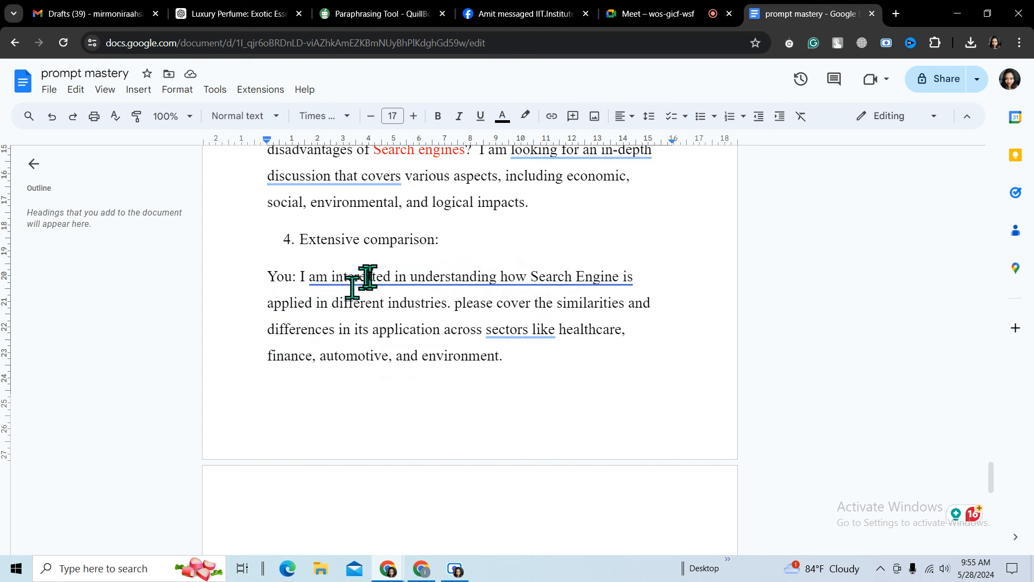
mouse_move(357, 282)
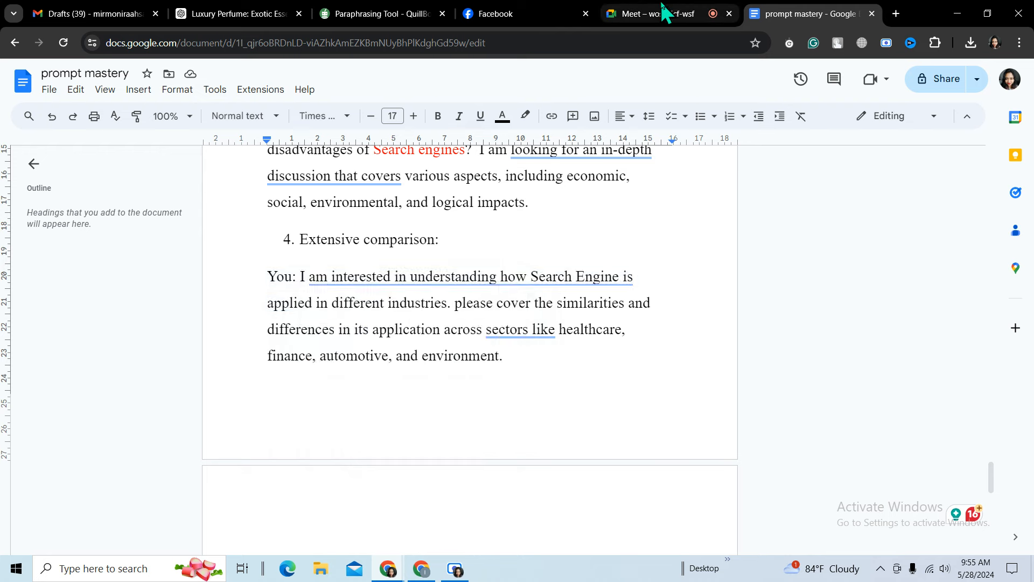
click(667, 13)
click(806, 14)
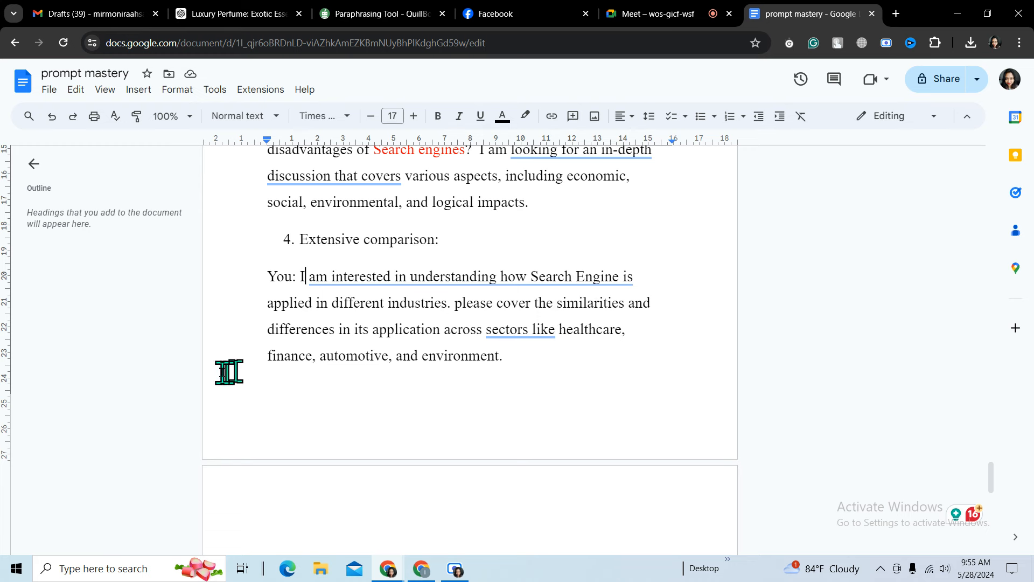
mouse_move(554, 281)
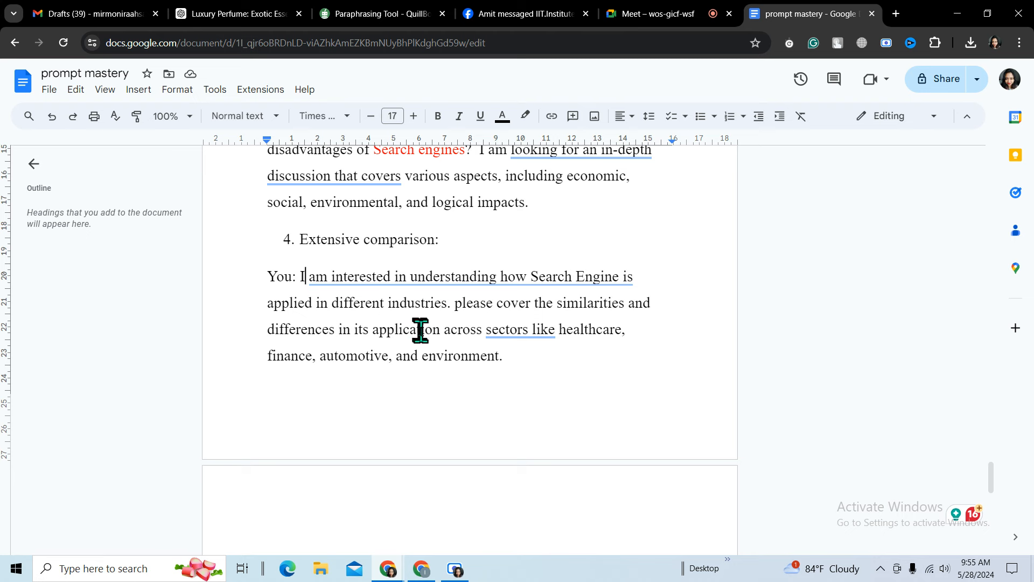
mouse_move(526, 328)
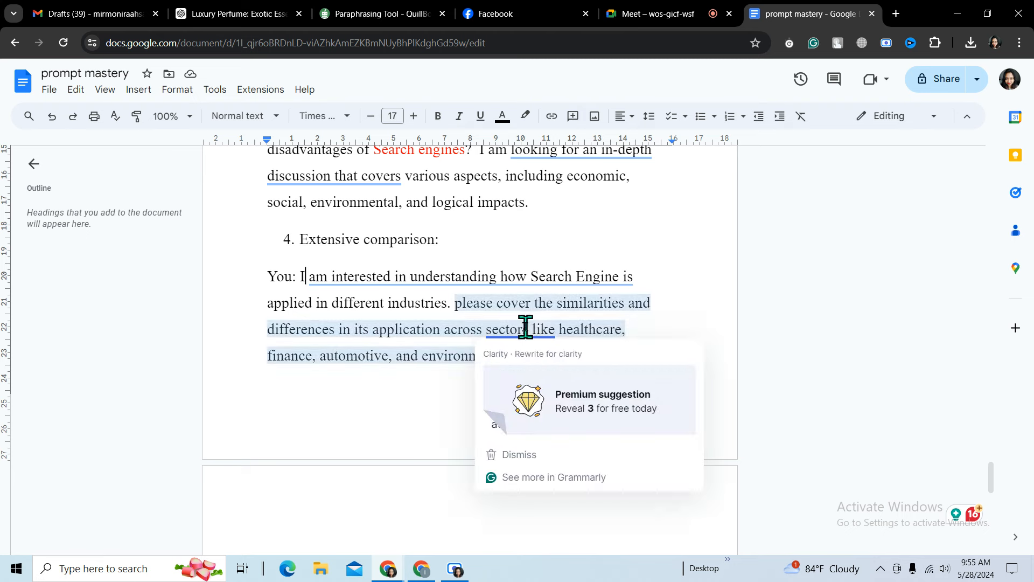
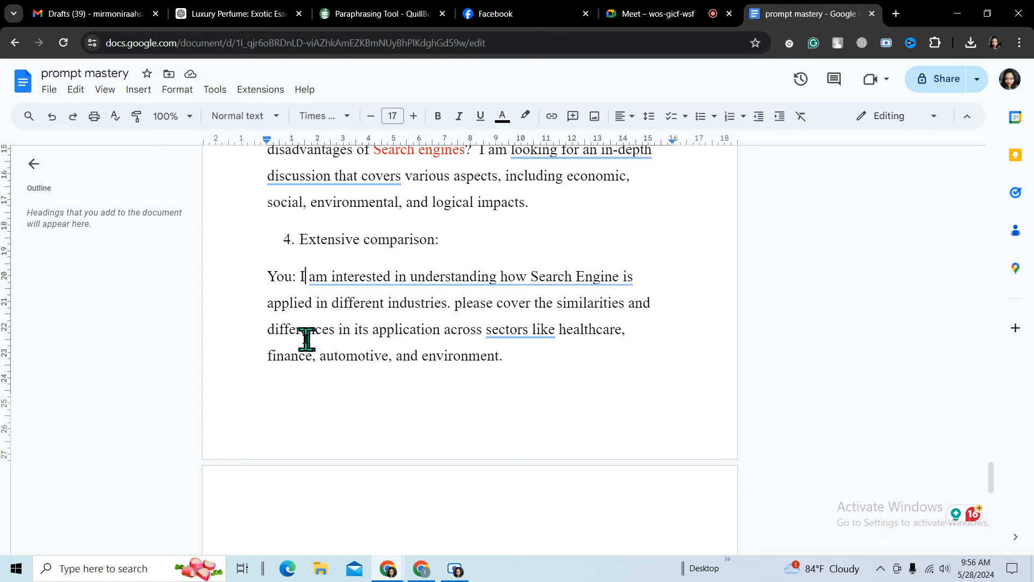
Start numbered item 5 on a new page after the item 4 prompt.
triple_click(544, 321)
click(531, 355)
key(ctrl+Return)
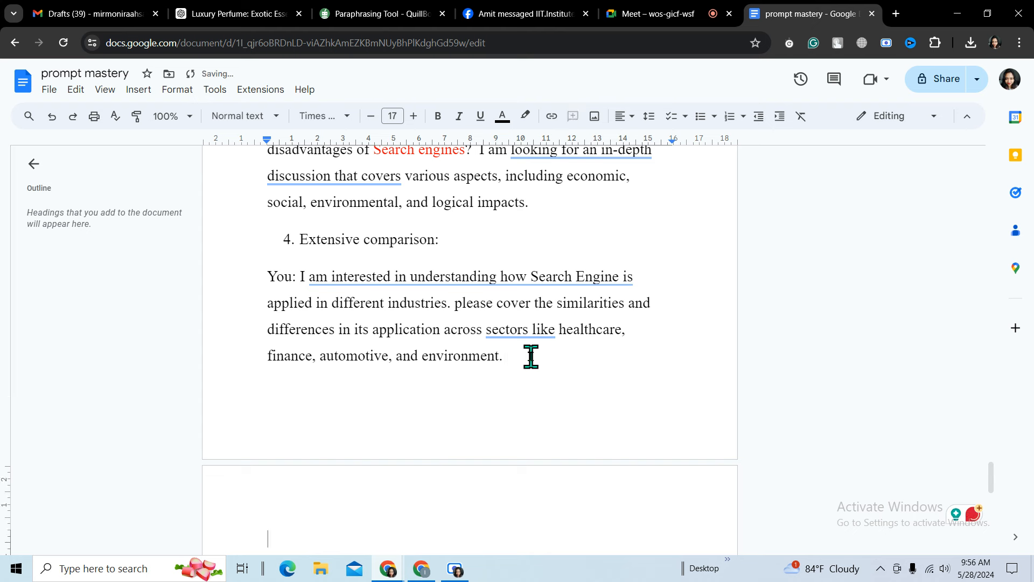
text(5.)
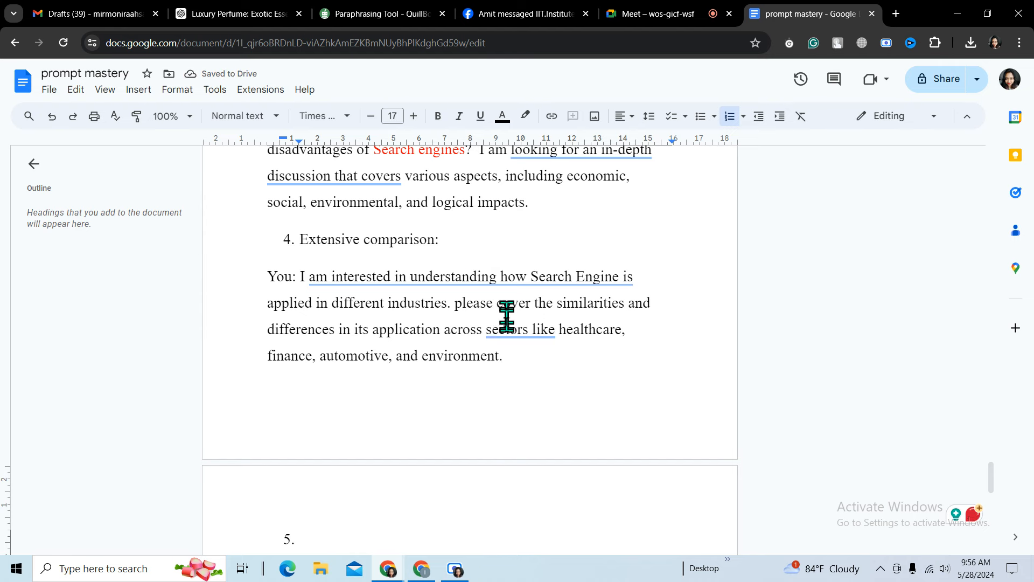
scroll(458, 367, down, 3)
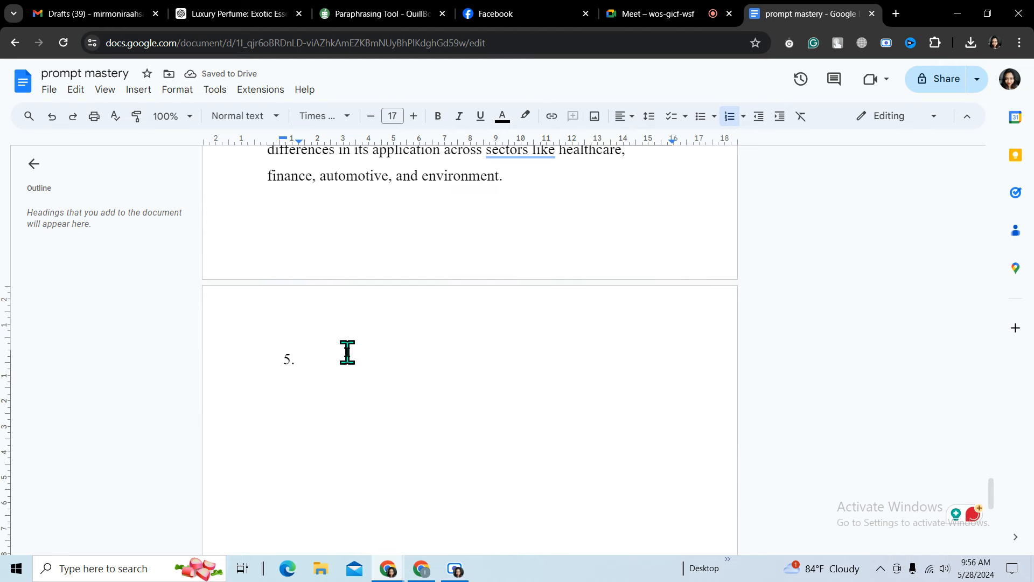
Title item 5 "Comprehensive update on recent developments:".
text(Comprehe)
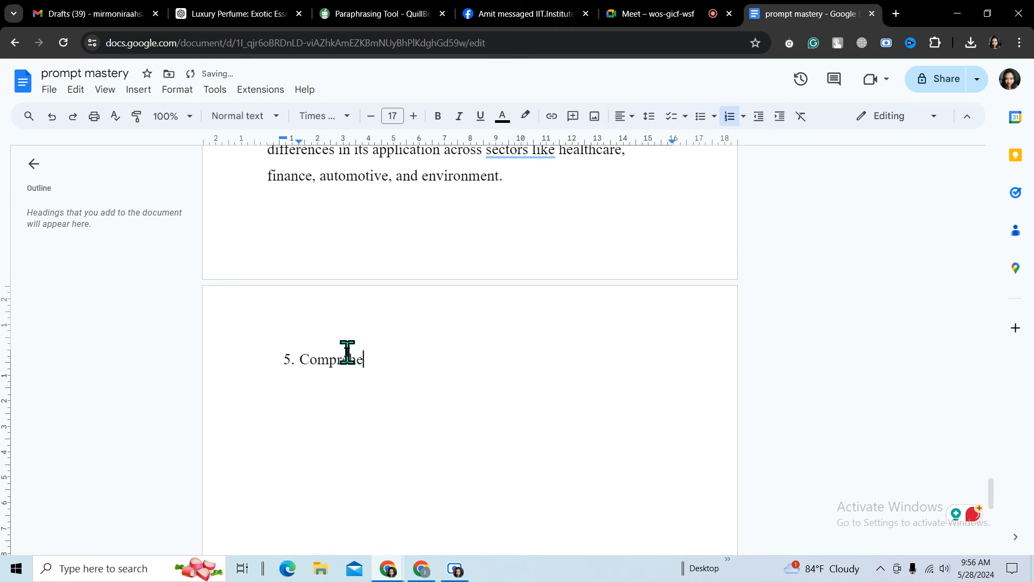
text(nsive)
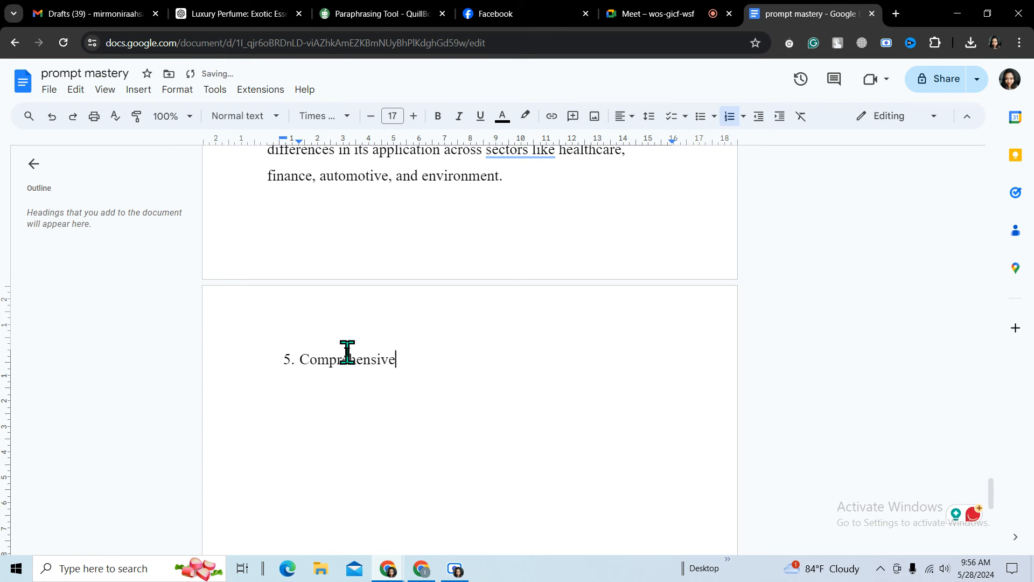
text( up)
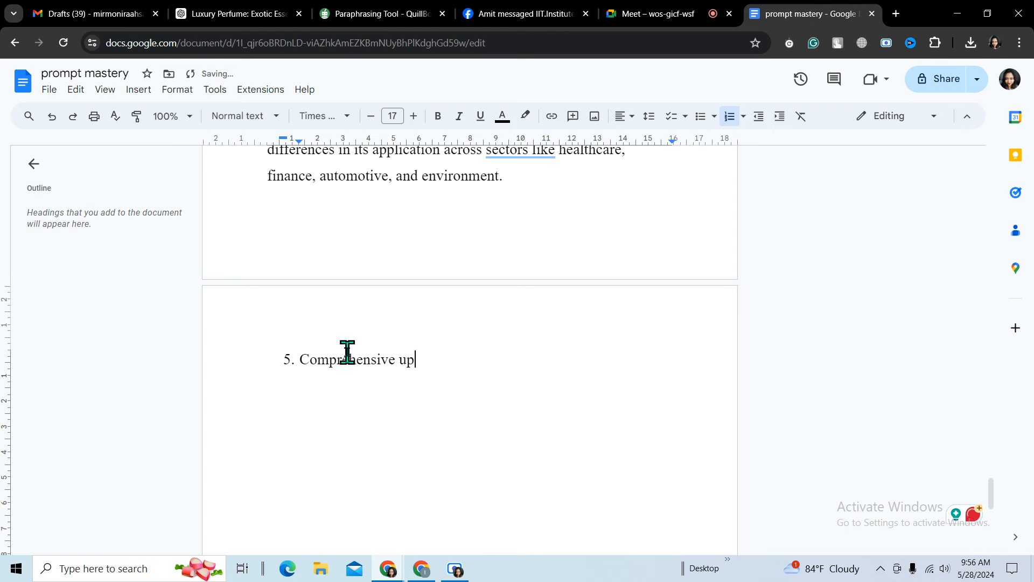
text(date )
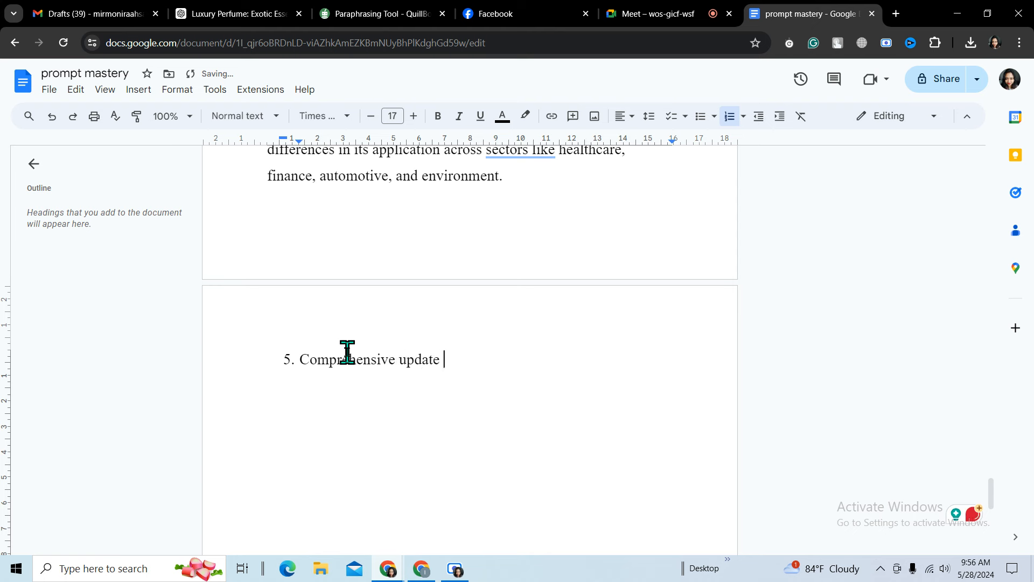
text(on recent deve)
text(l)
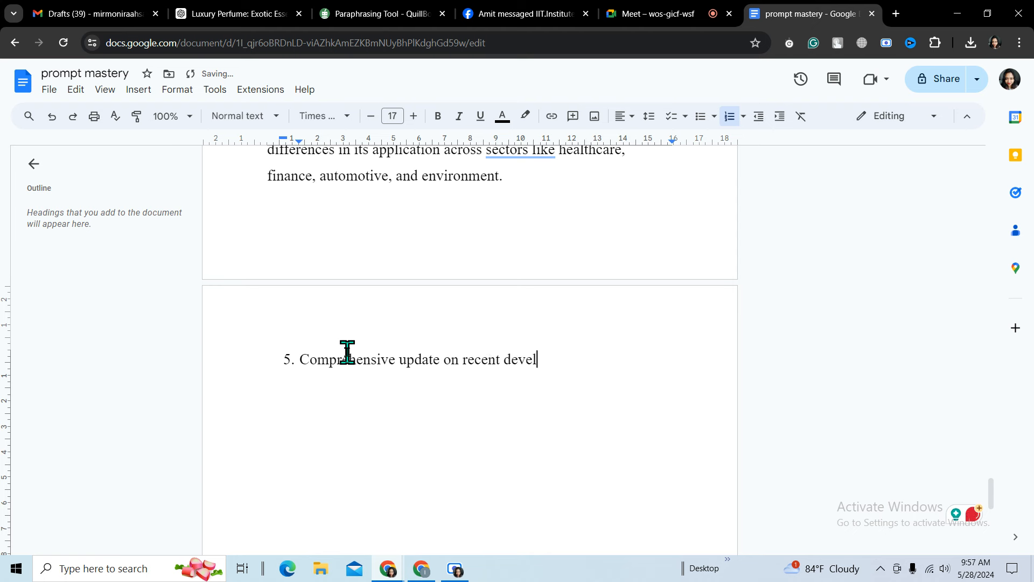
text(opmen)
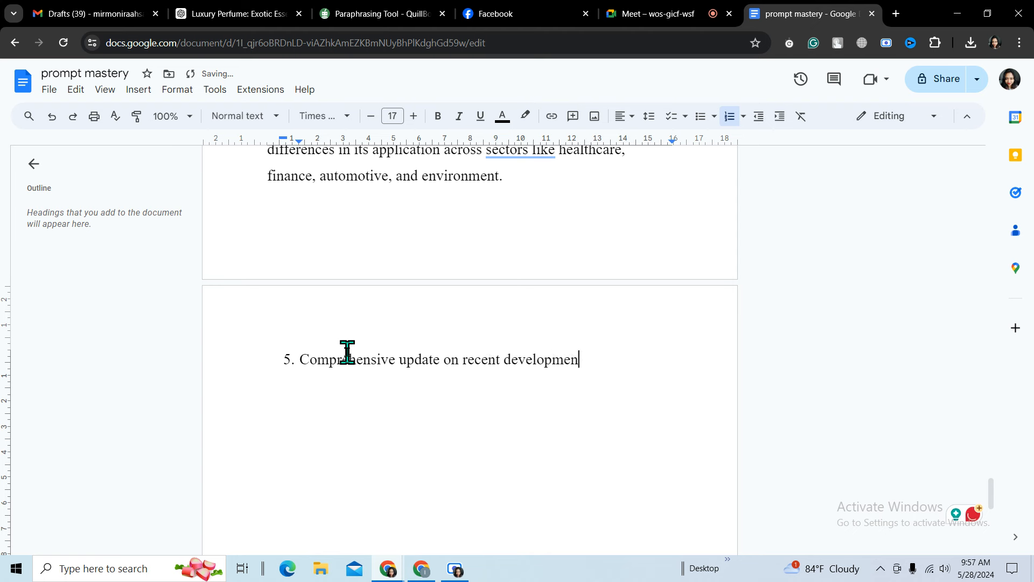
text(ts:)
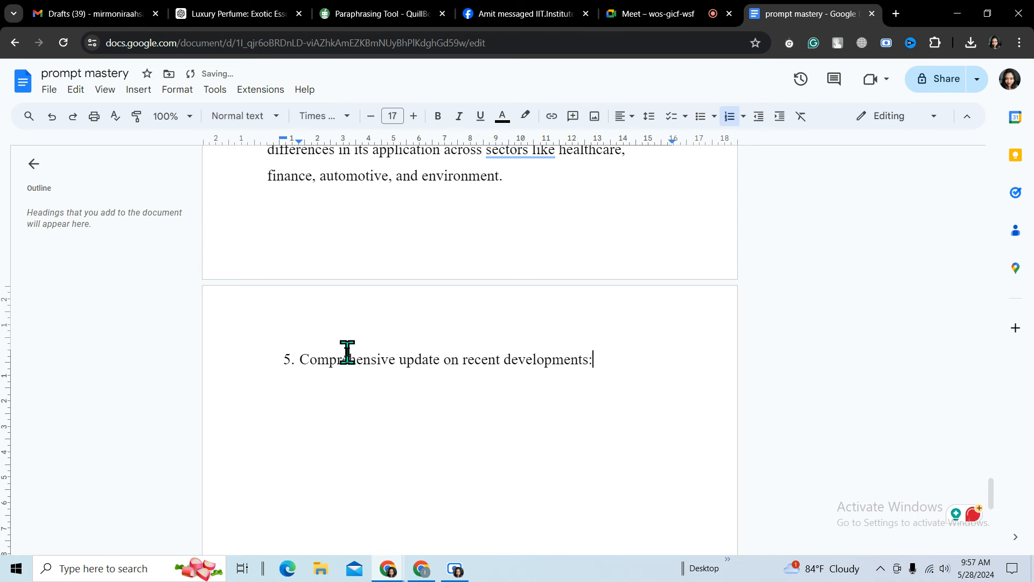
Begin an unnumbered prompt paragraph under the item 5 heading with "You: please".
key(Return)
key(Return)
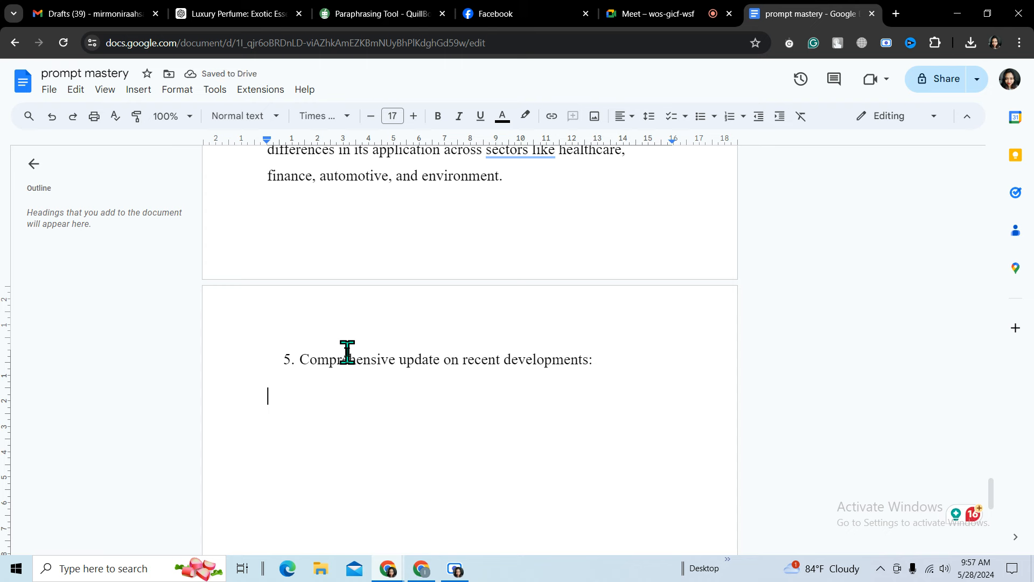
text(You)
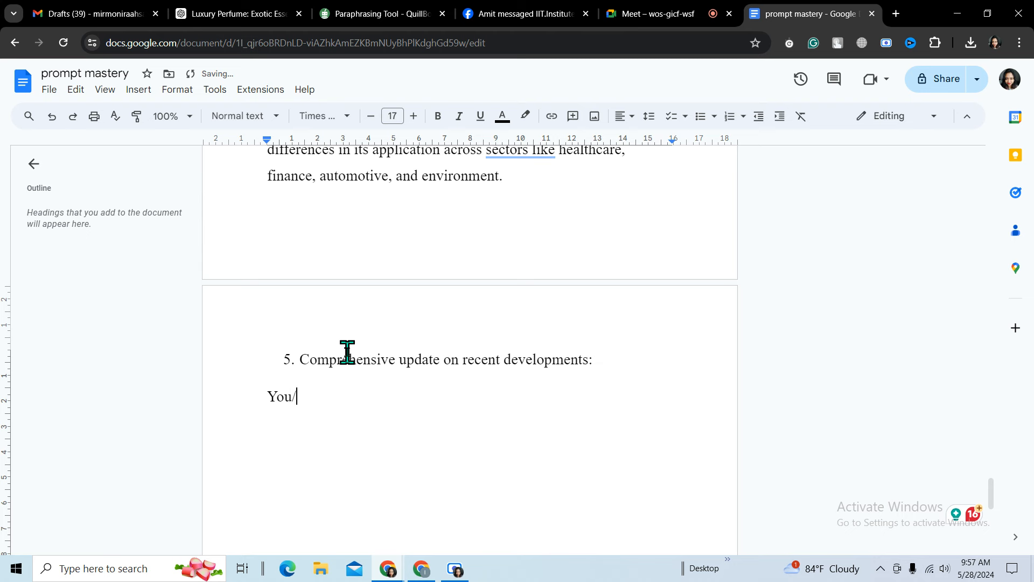
text(:)
scroll(327, 348, down, 2)
scroll(327, 348, up, 2)
text(please )
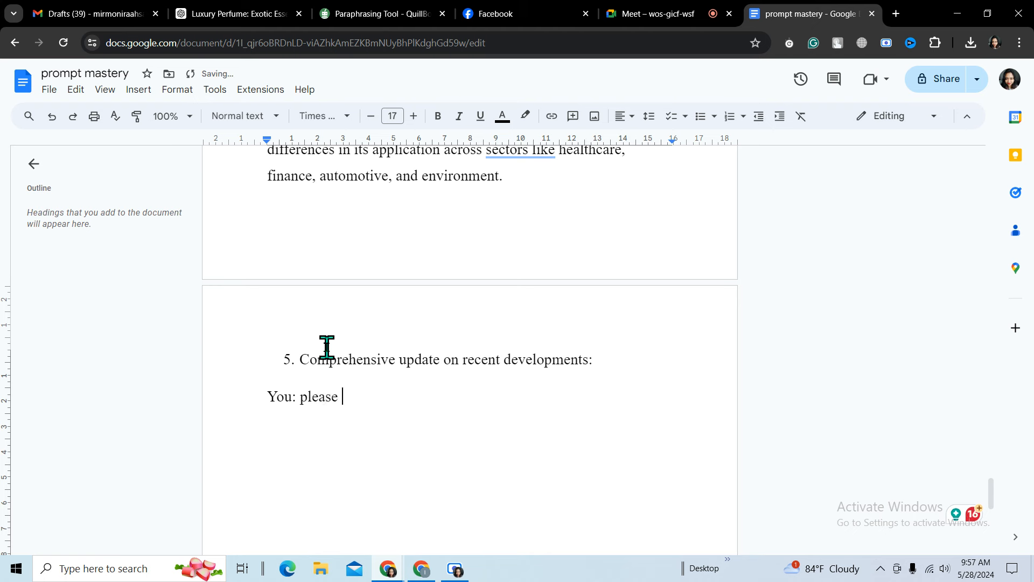
Continue the item 5 prompt with "provide a comprehensive update on the most recent".
text(provide a comp)
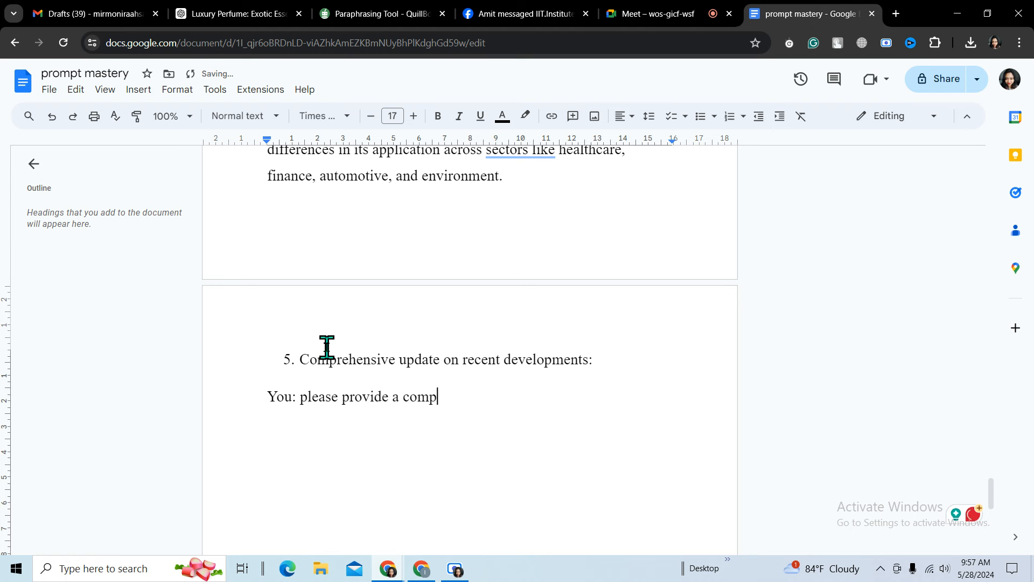
text(rehen)
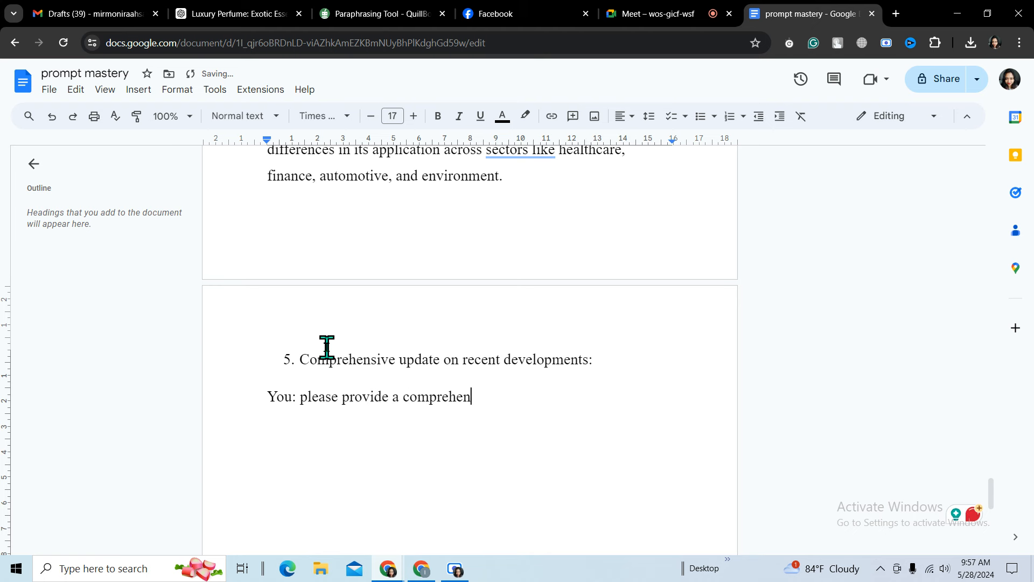
text(sive )
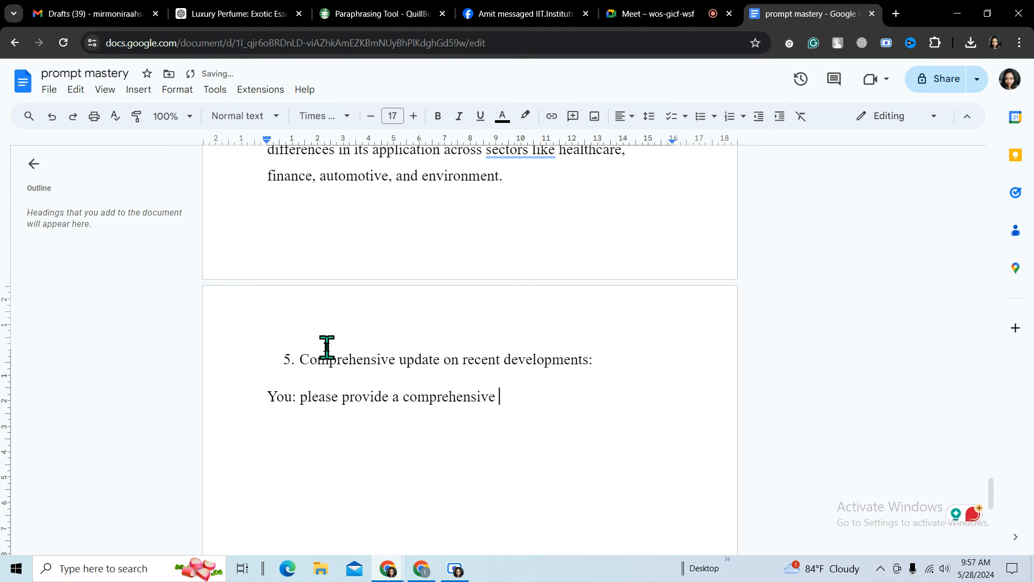
text(upd)
key(BackSpace)
text(p)
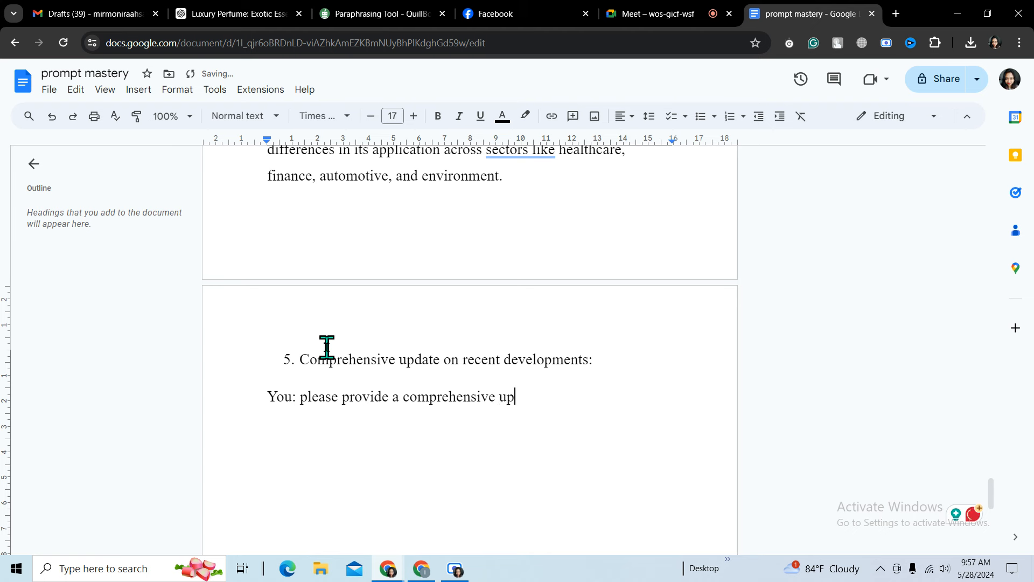
text(date )
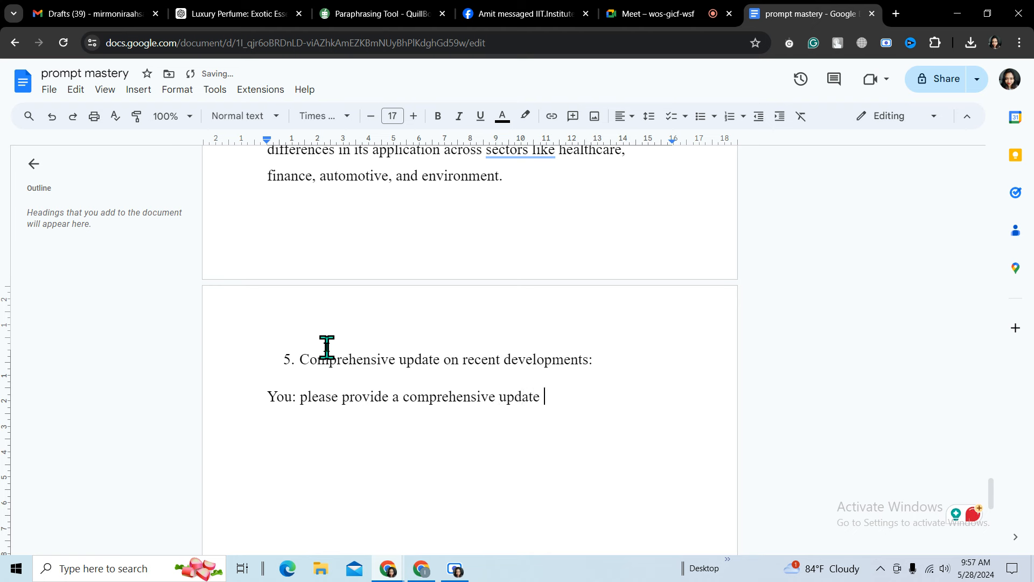
text(on)
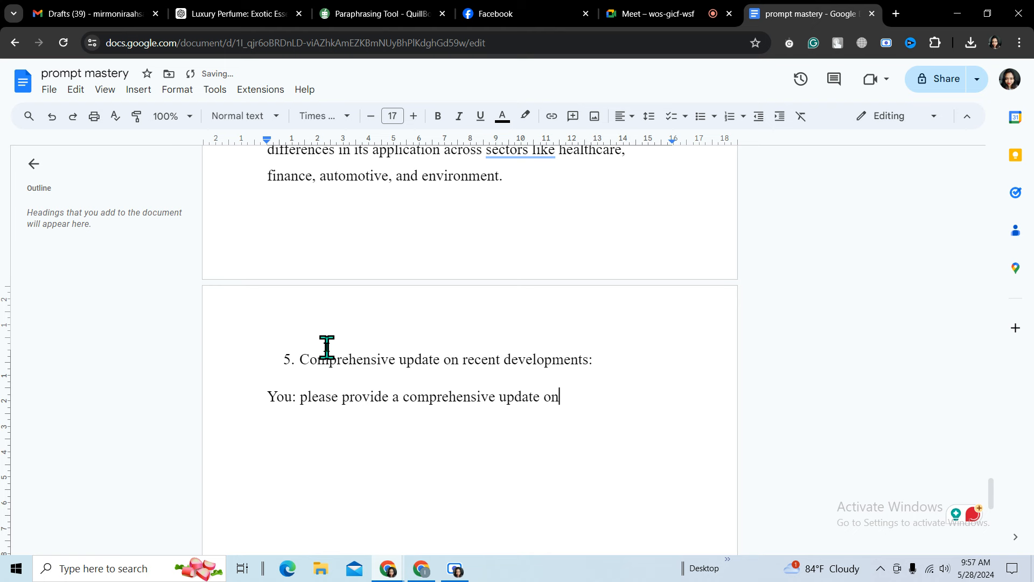
text( the )
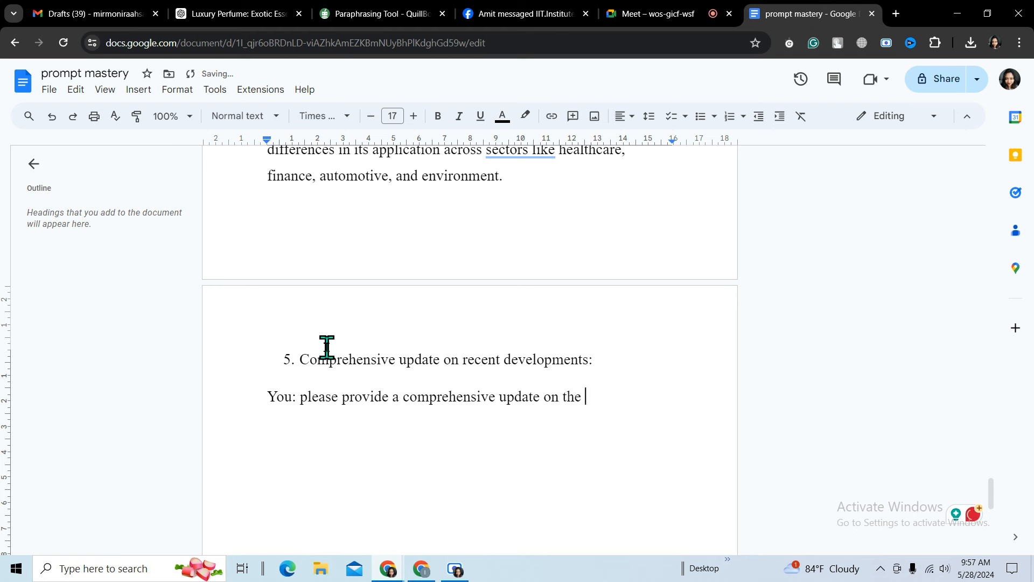
text(most )
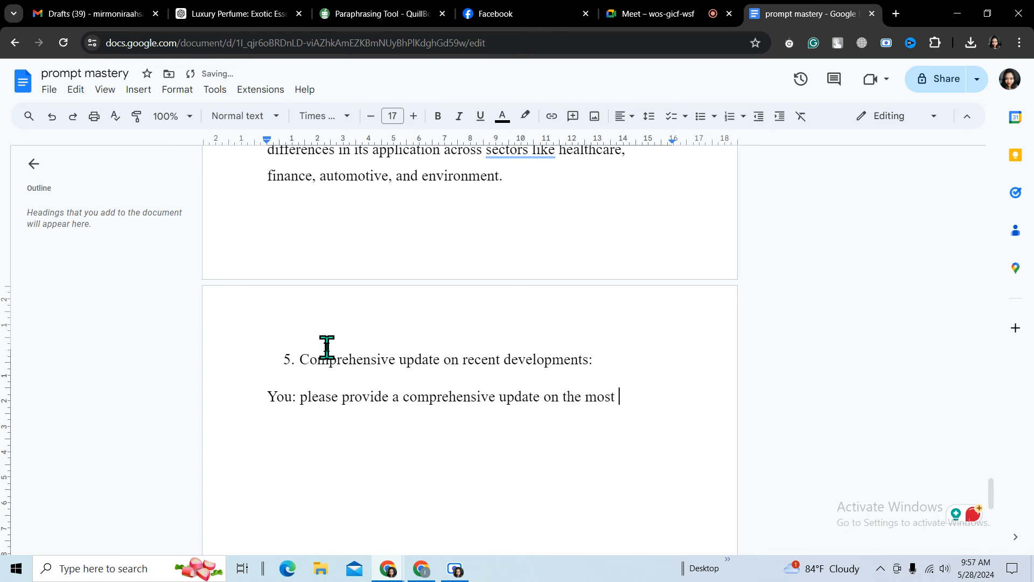
text(recent)
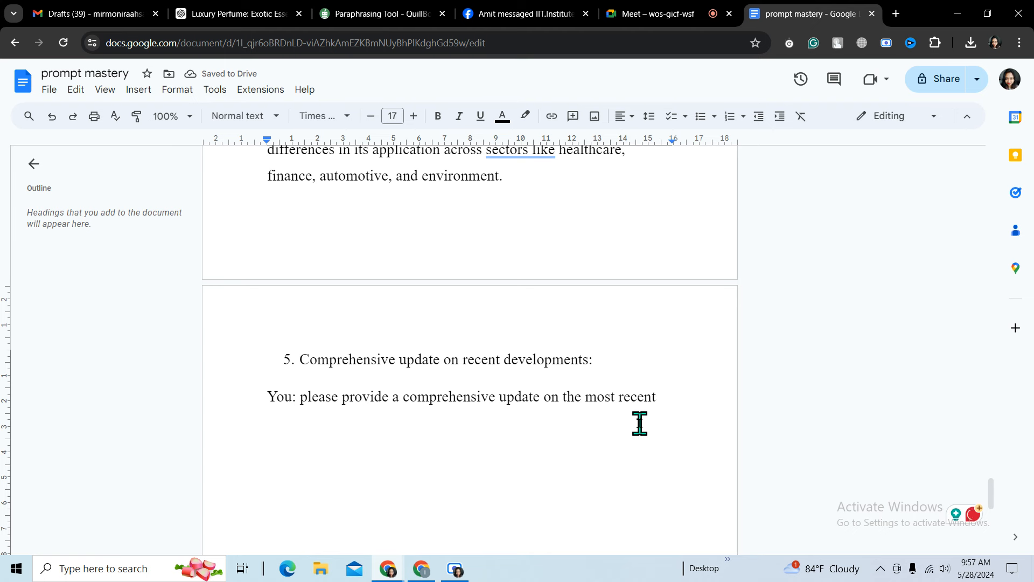
Continue the item 5 prompt with "development in the Search Engines", without a closing period.
text(dev)
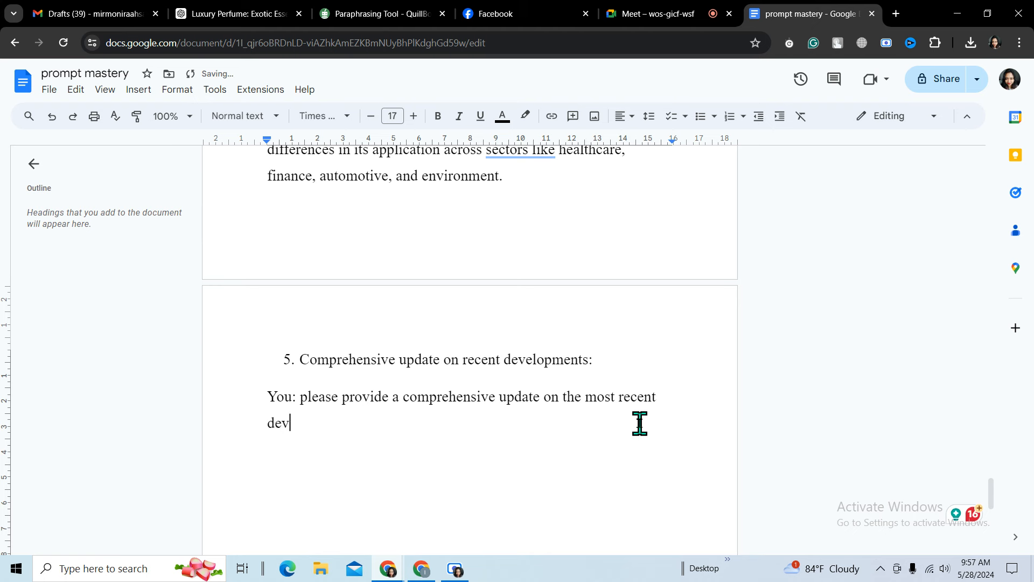
text(elopme)
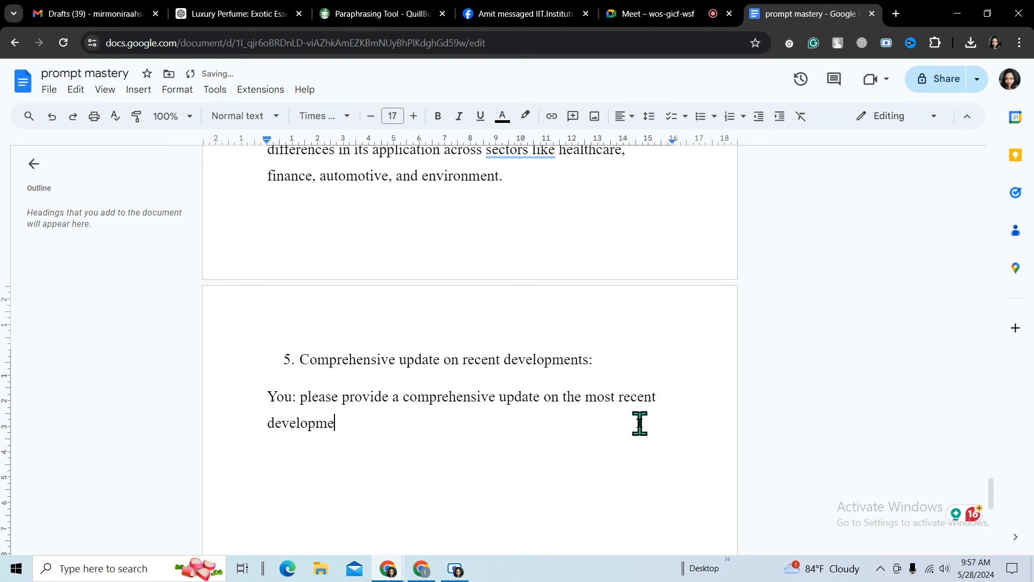
text(nt i)
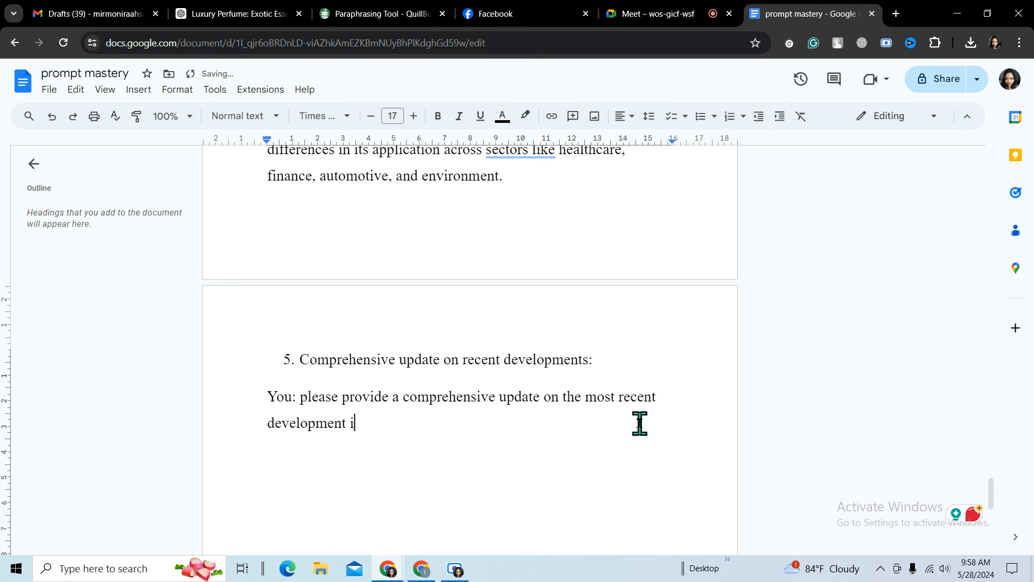
text(n the )
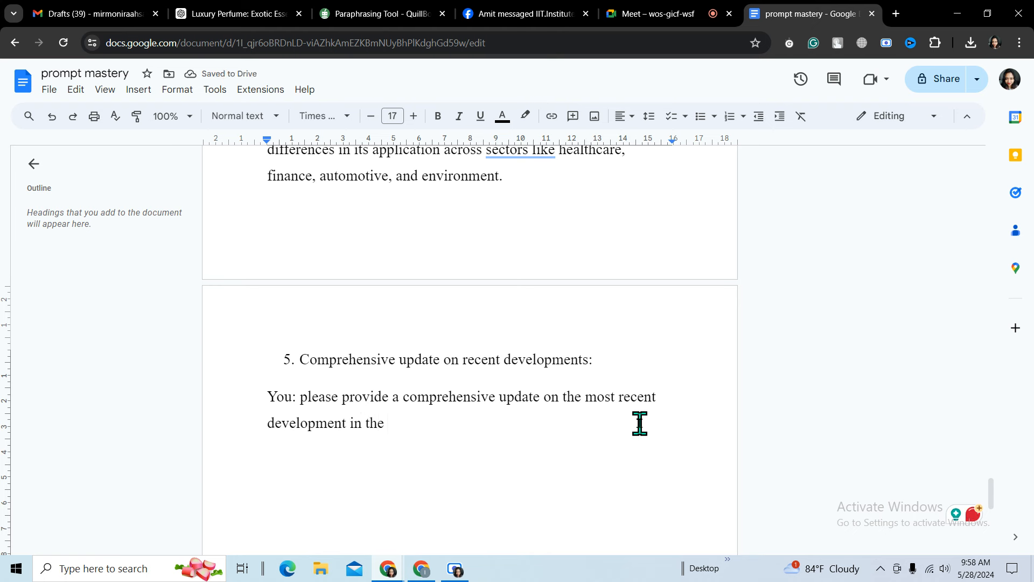
text(Searc)
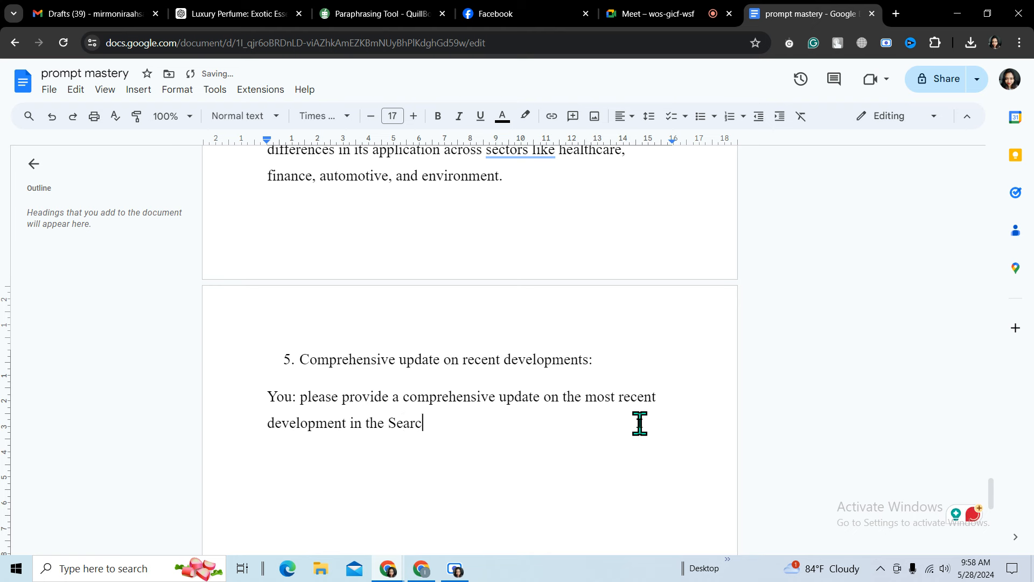
text(h En)
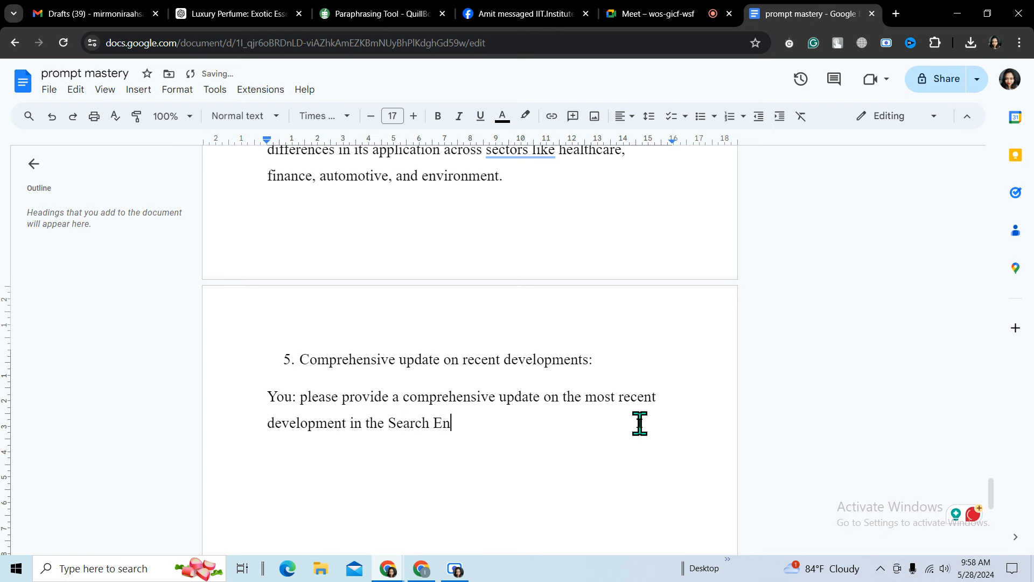
text(gines)
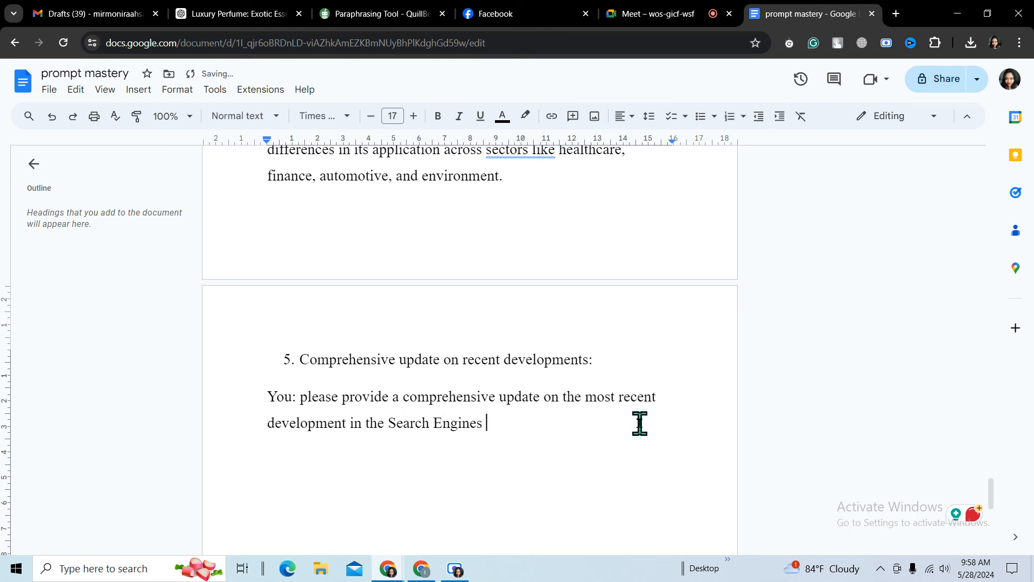
key(BackSpace)
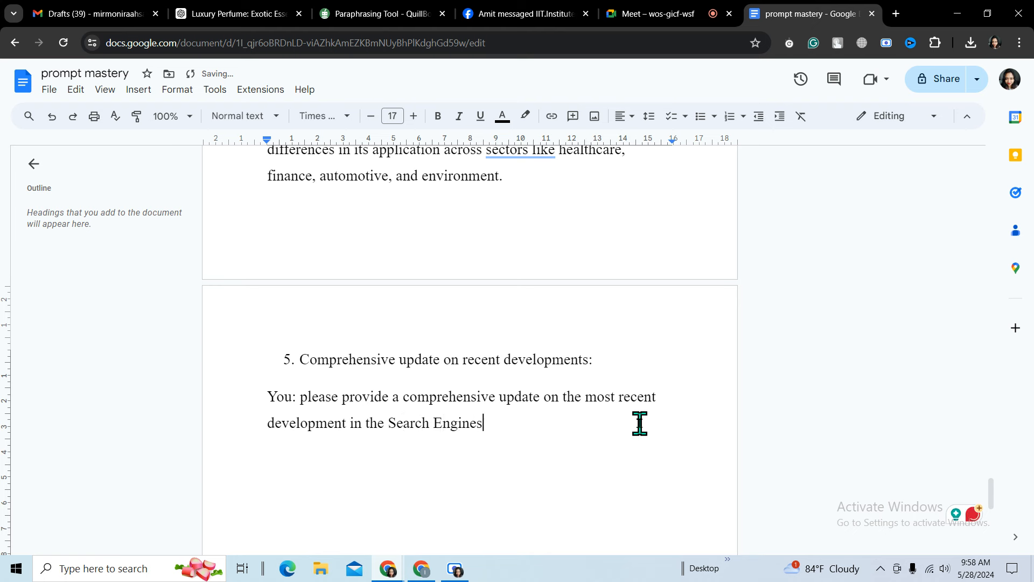
text(.)
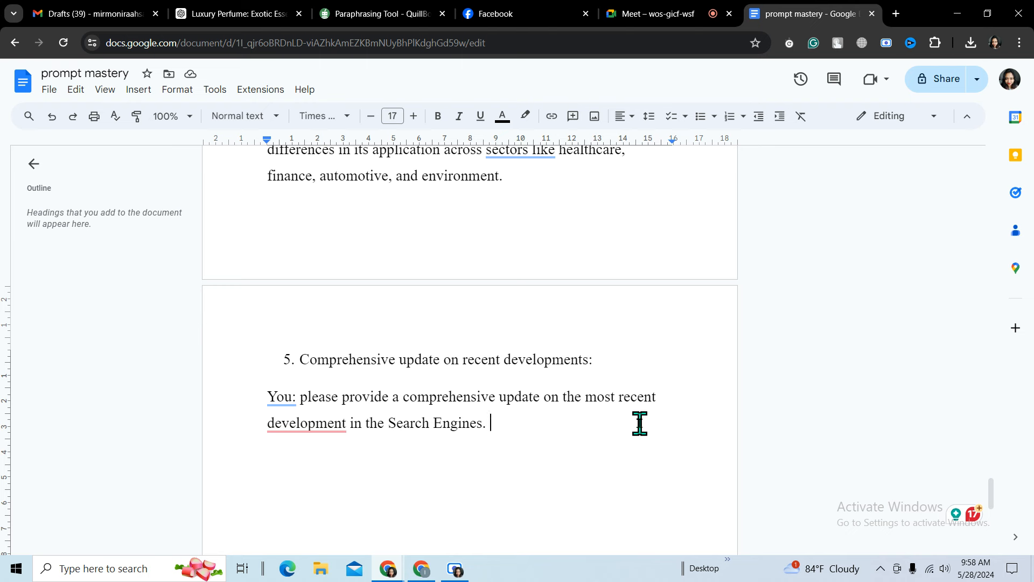
key(BackSpace)
key(BackSpace)
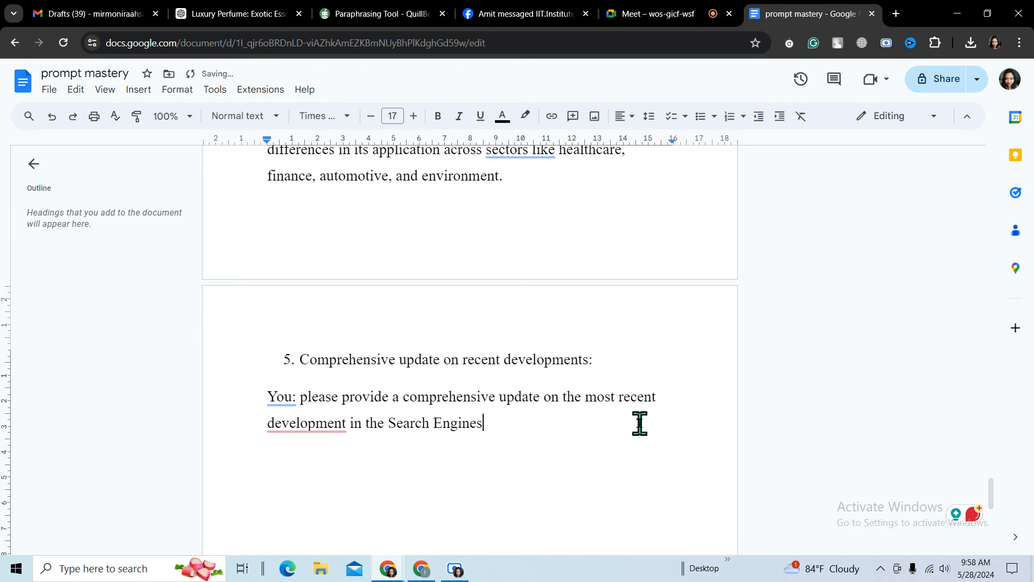
Continue the item 5 prompt after "Search Engines" with ", including".
text(, incy)
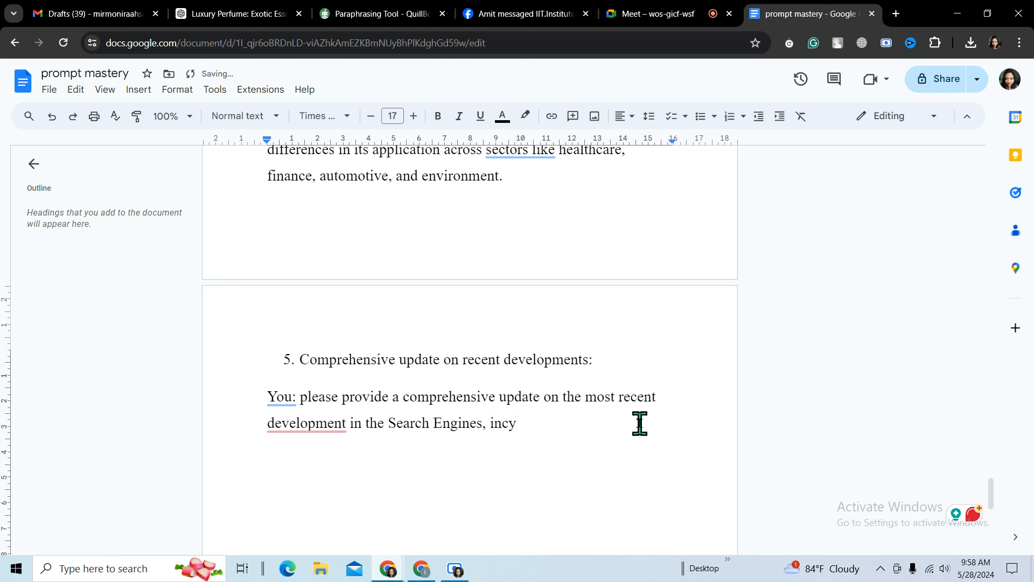
key(BackSpace)
text(udin)
key(BackSpace)
key(BackSpace)
key(BackSpace)
key(BackSpace)
text(luding )
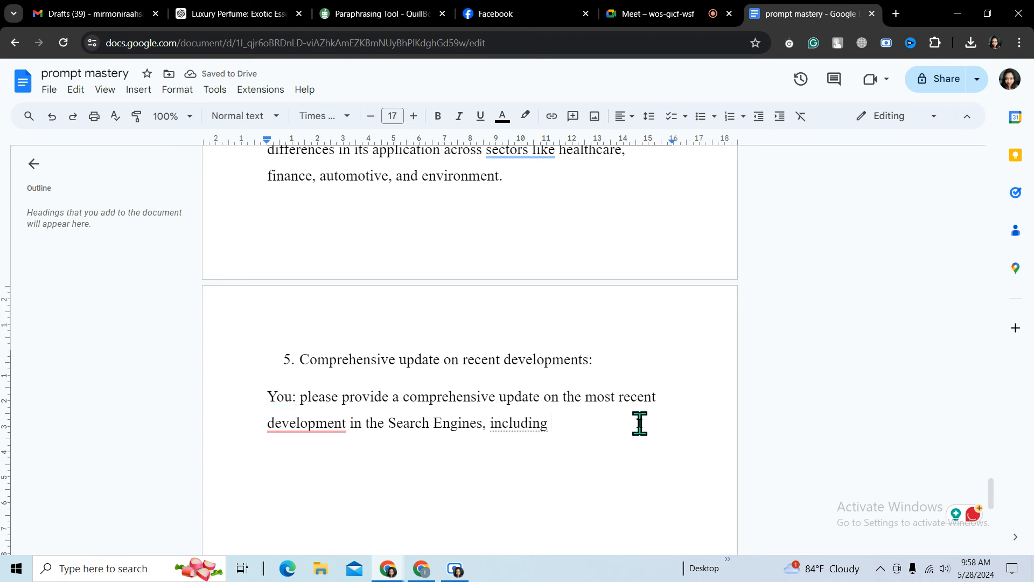
Extend the item 5 prompt with "groundbreaking research".
text(gro)
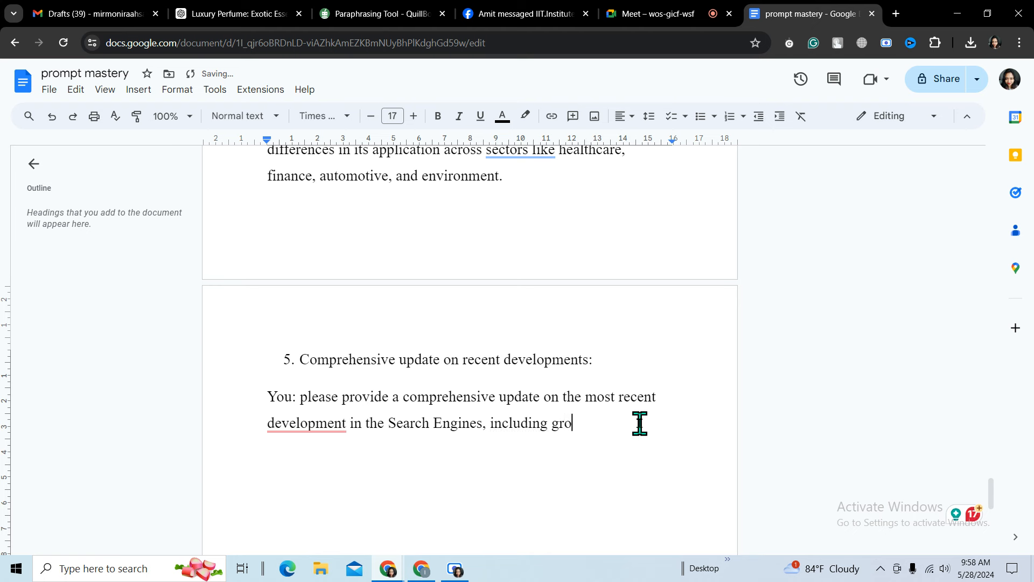
text(undbr)
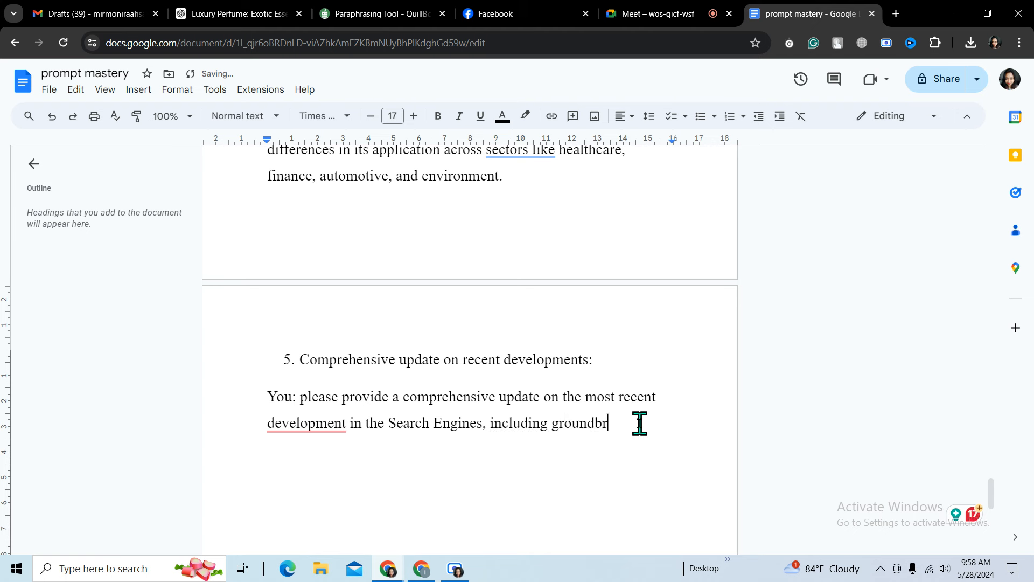
text(ea)
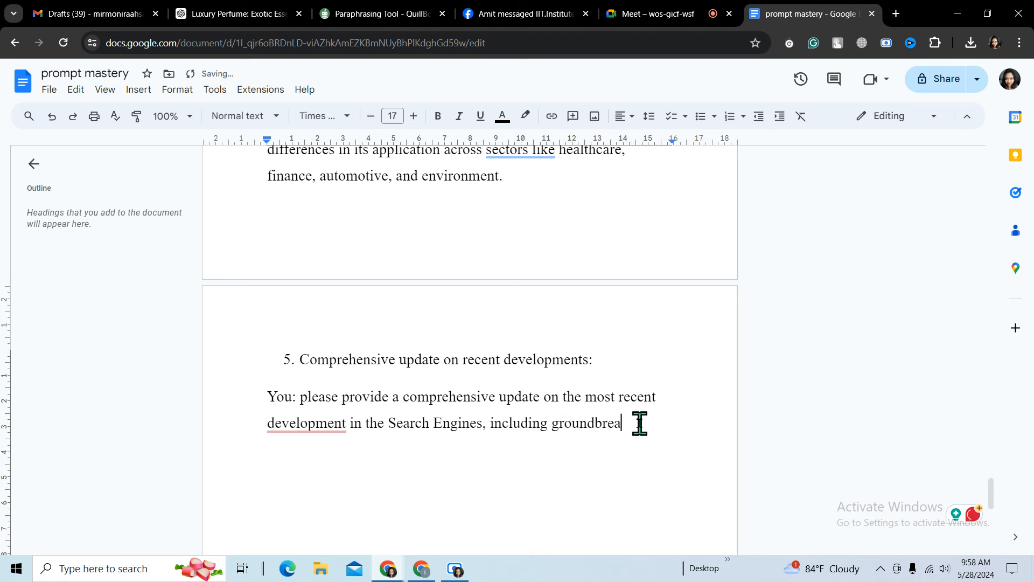
text(king )
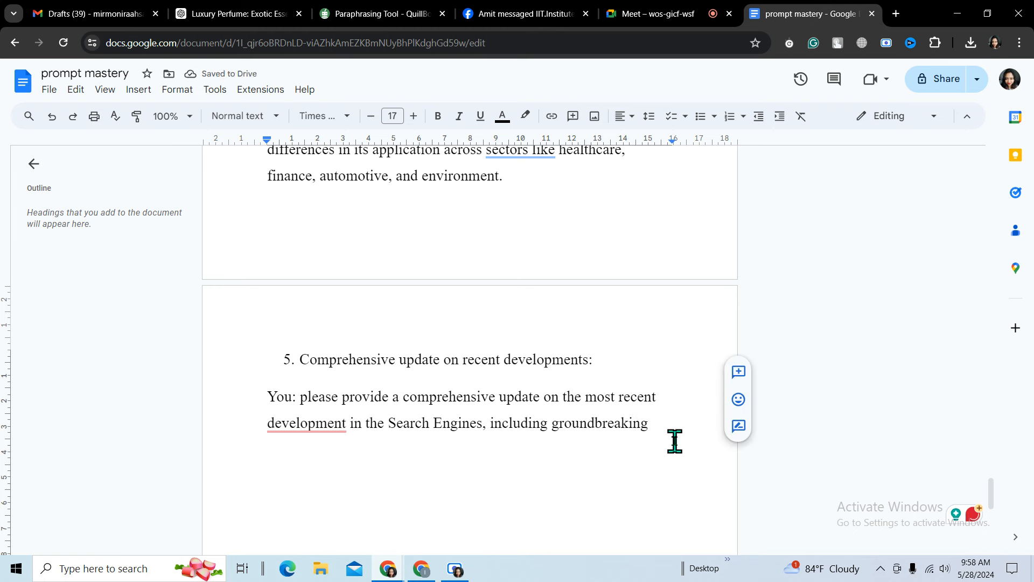
text(research)
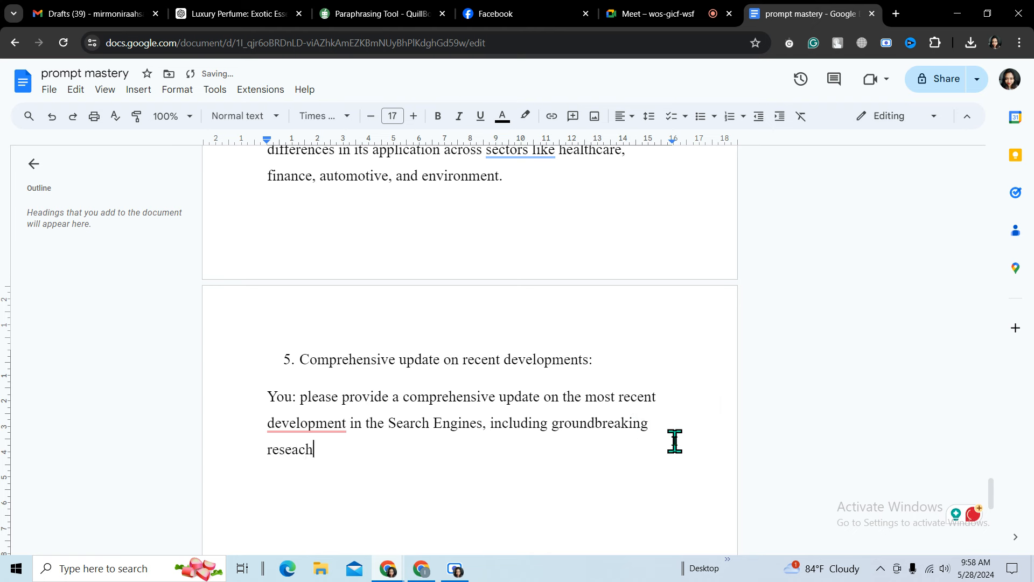
Add ", technological advancements" after "research" in the item 5 prompt.
text(, t)
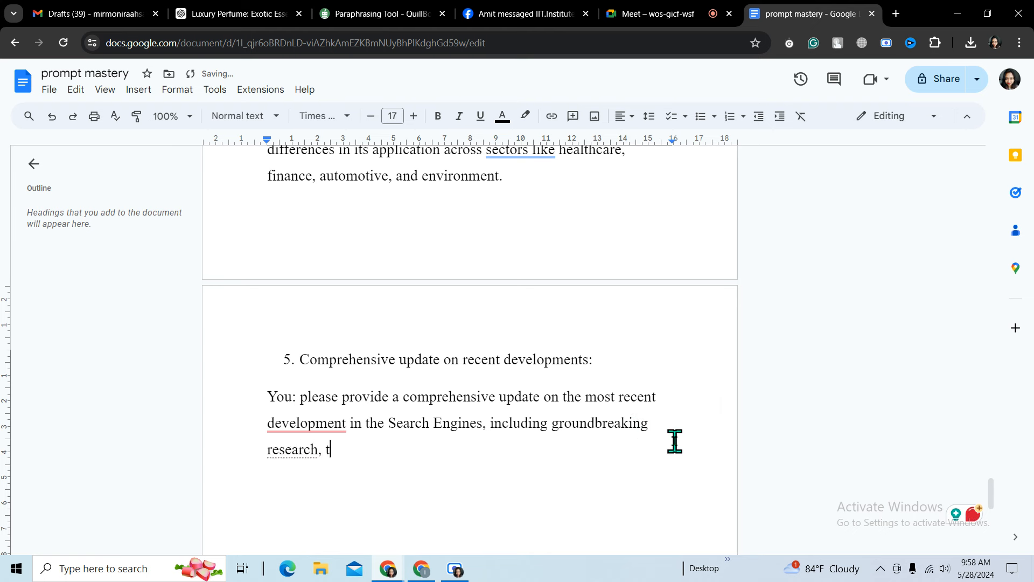
text(echni)
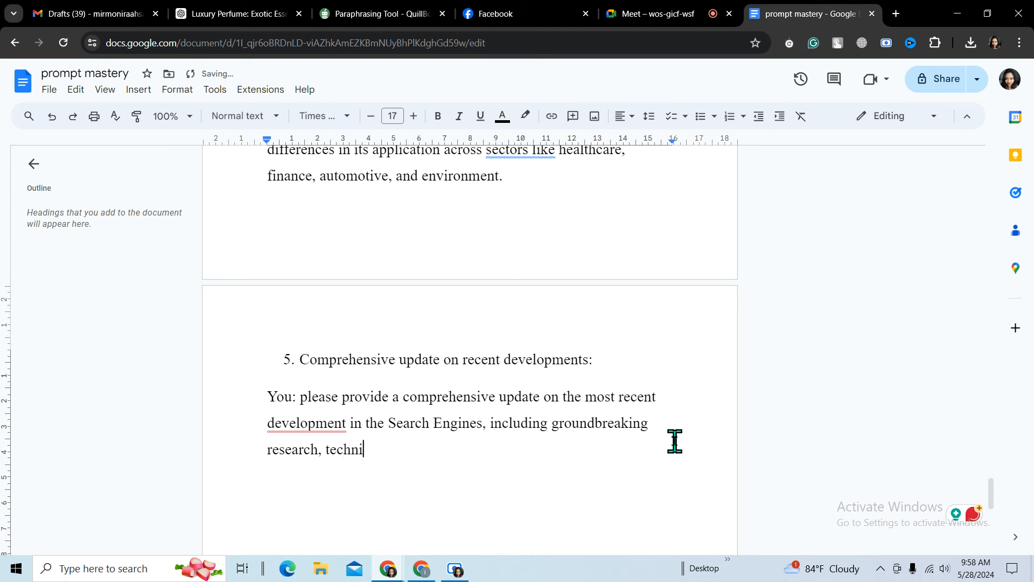
key(BackSpace)
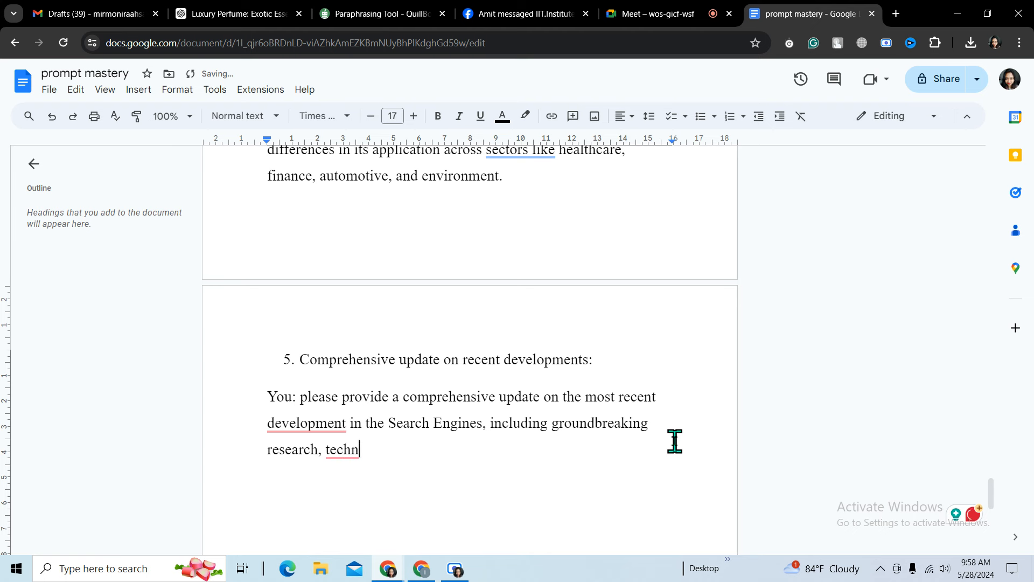
text(ological advan)
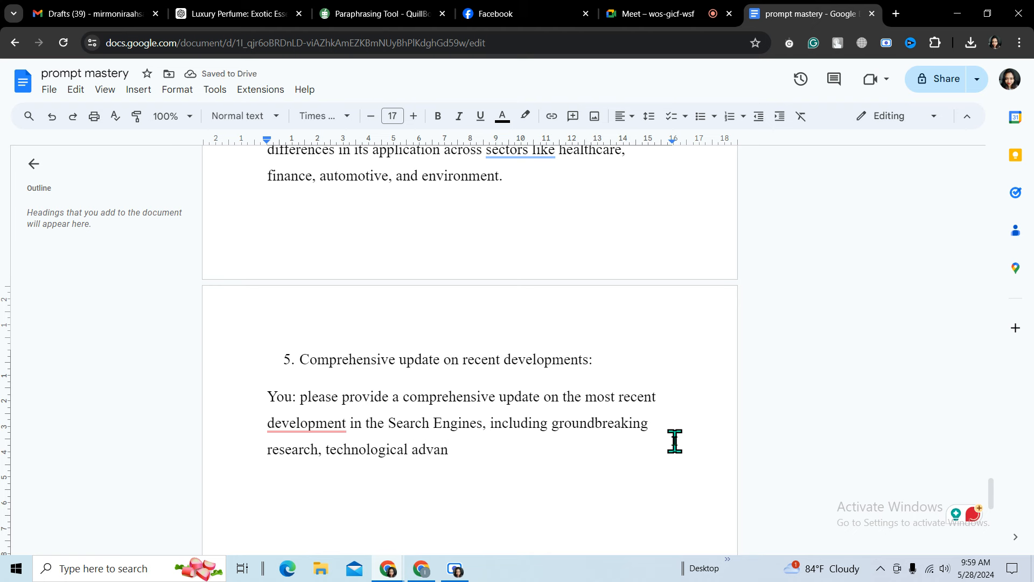
text(ceme)
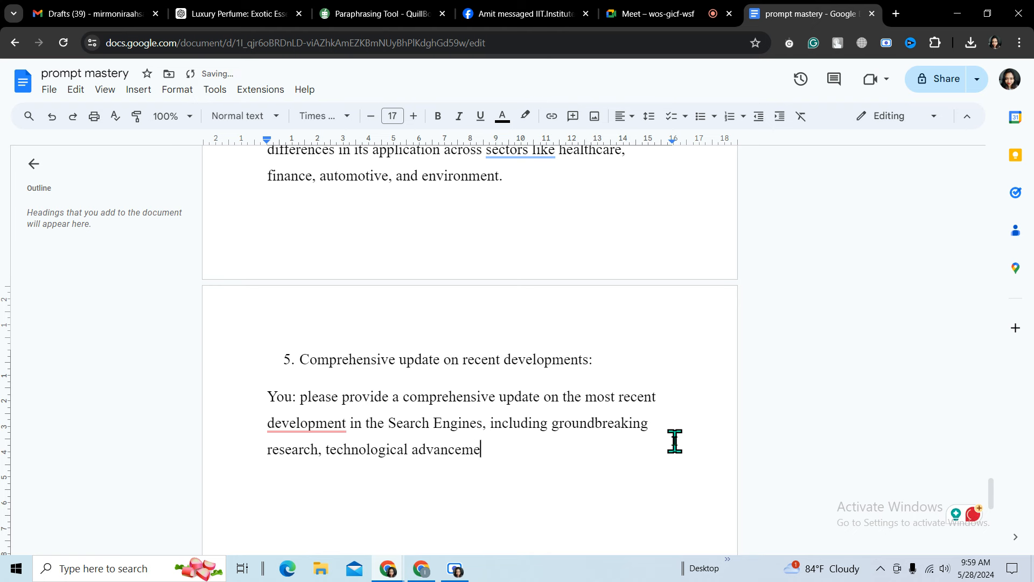
text(nts)
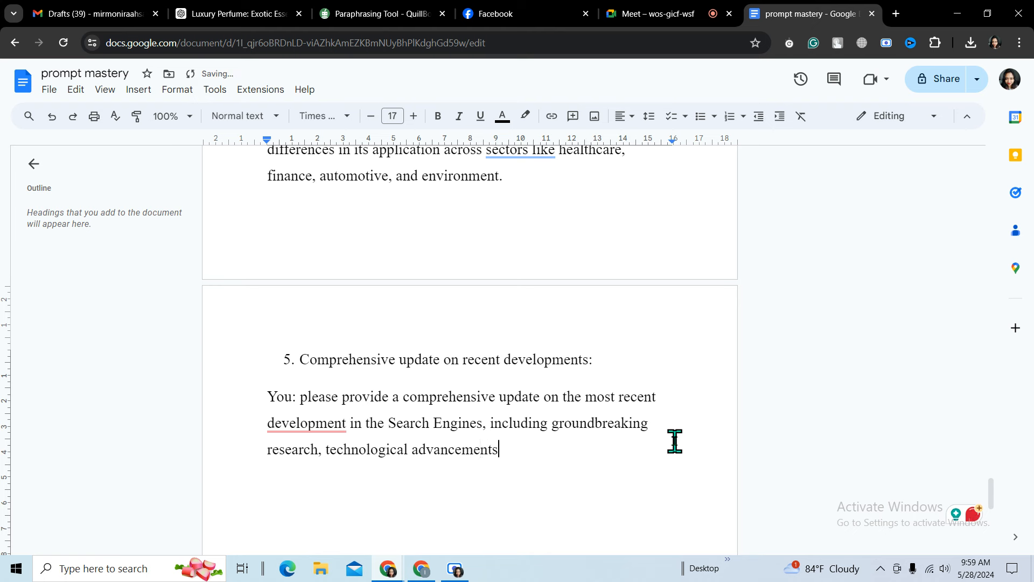
Add ", major debates," to the list in the item 5 prompt.
text(, m)
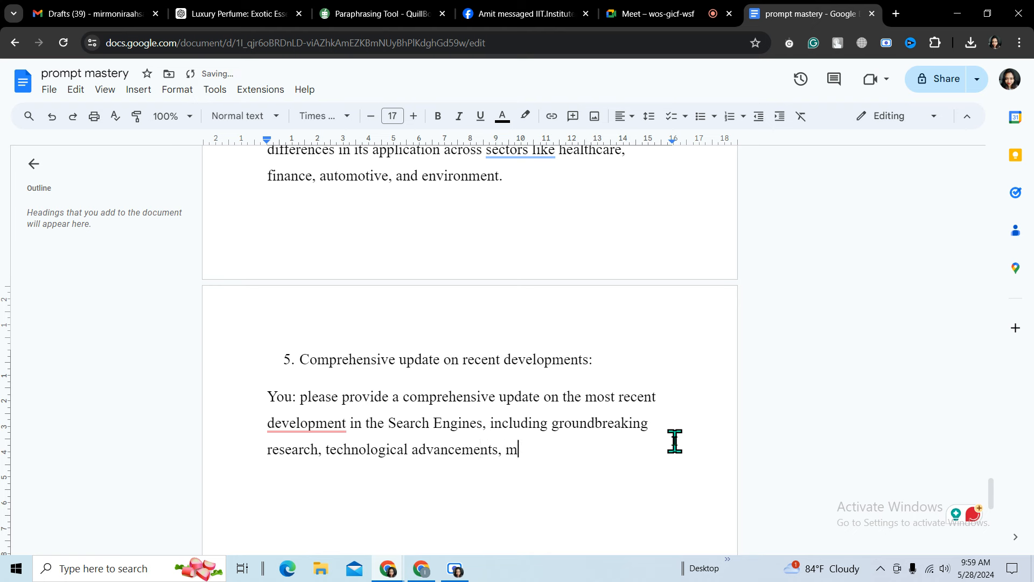
text(ajo)
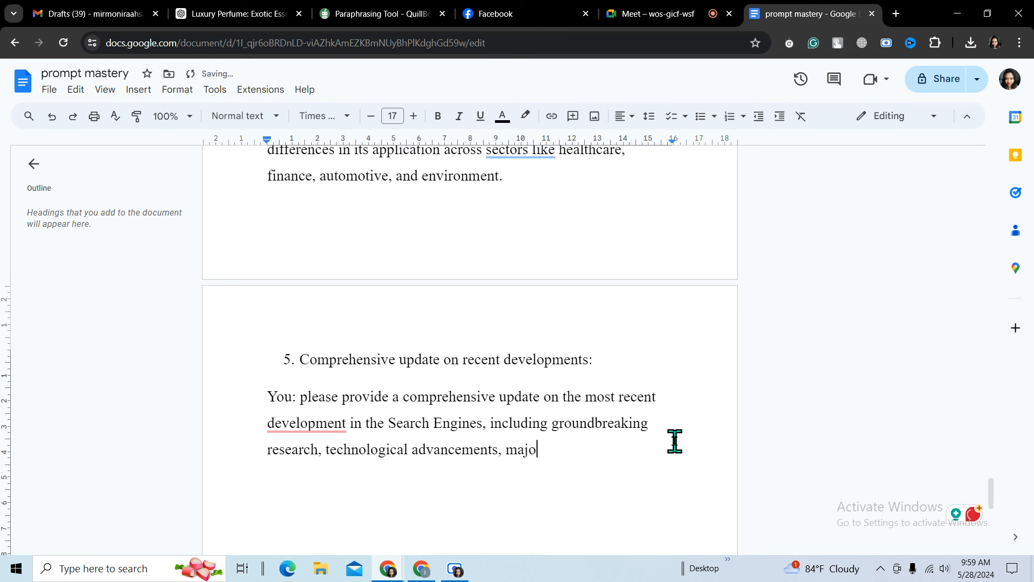
text(r de)
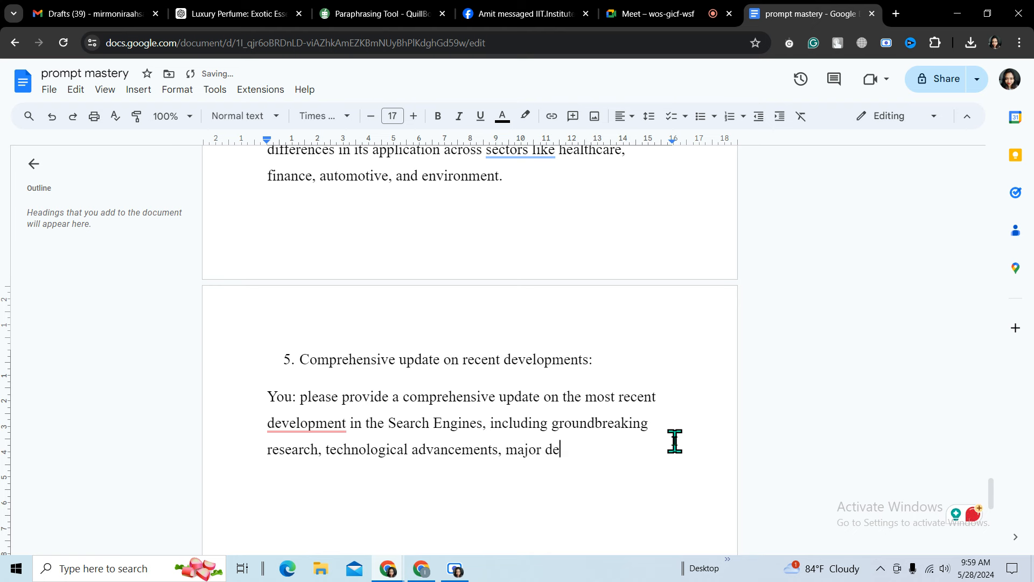
text(bate)
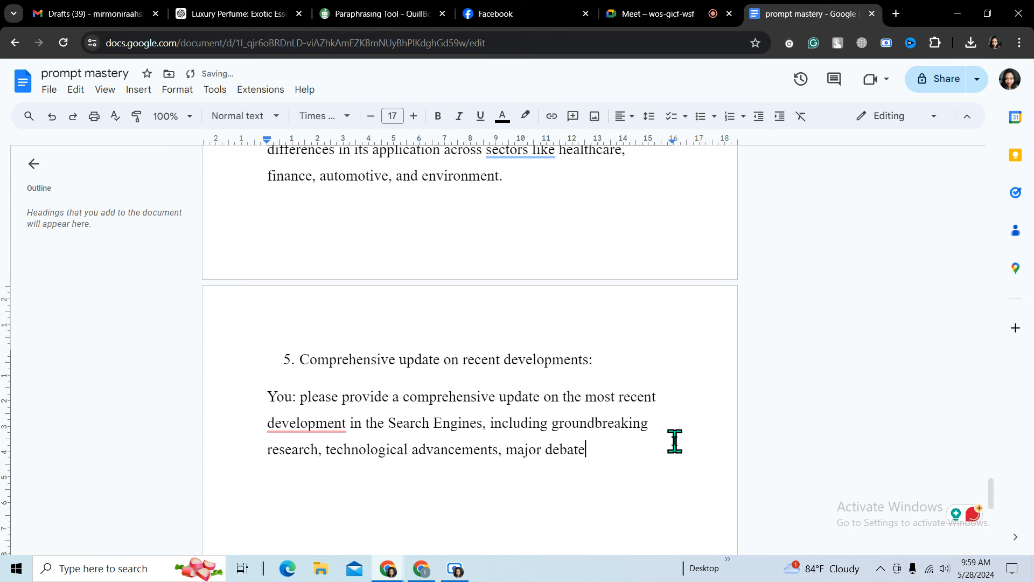
text(s, )
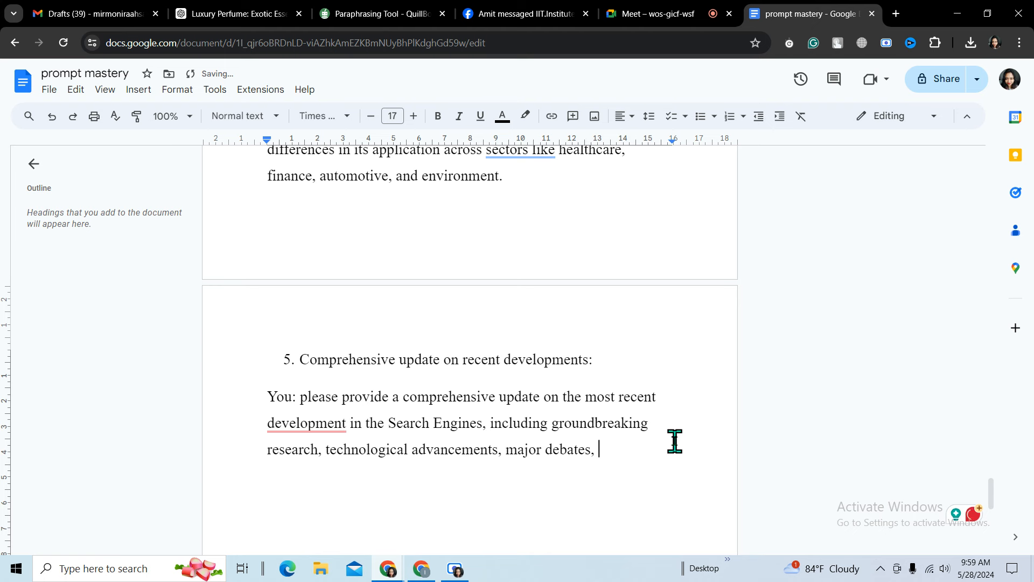
Continue the item 5 prompt with "or policy changes that have occured in the last".
text(or pol)
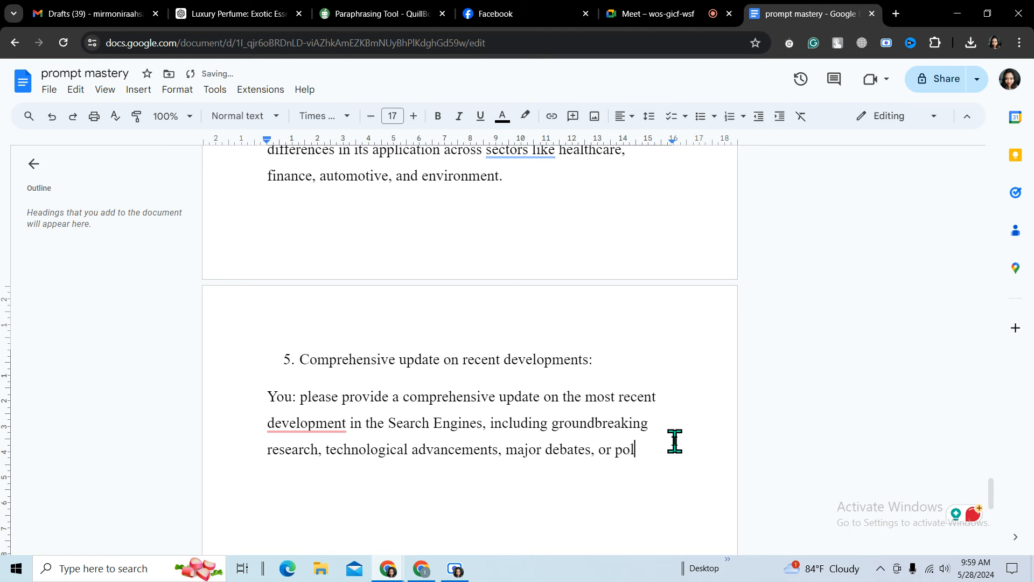
text(icy cha)
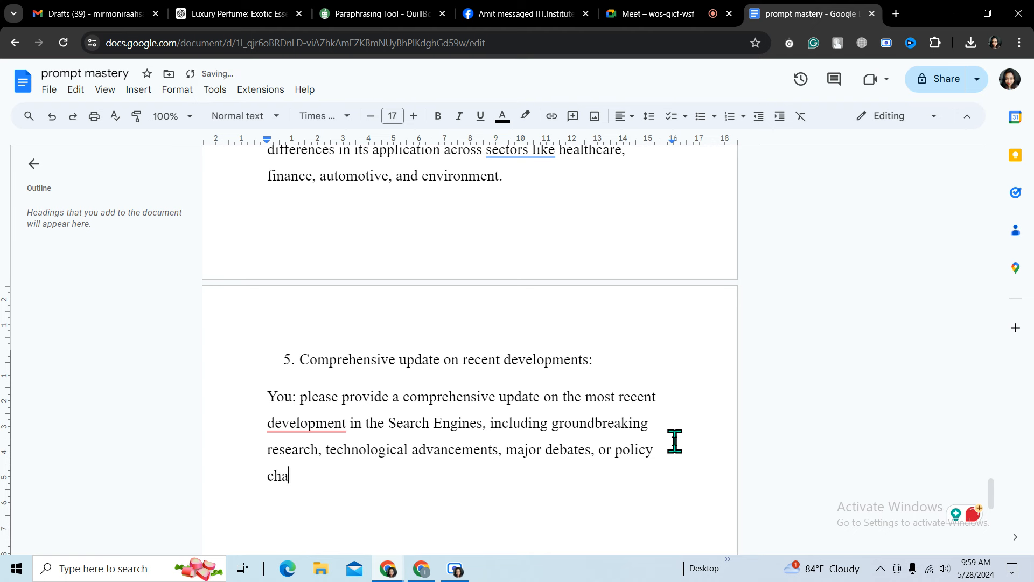
text(ng)
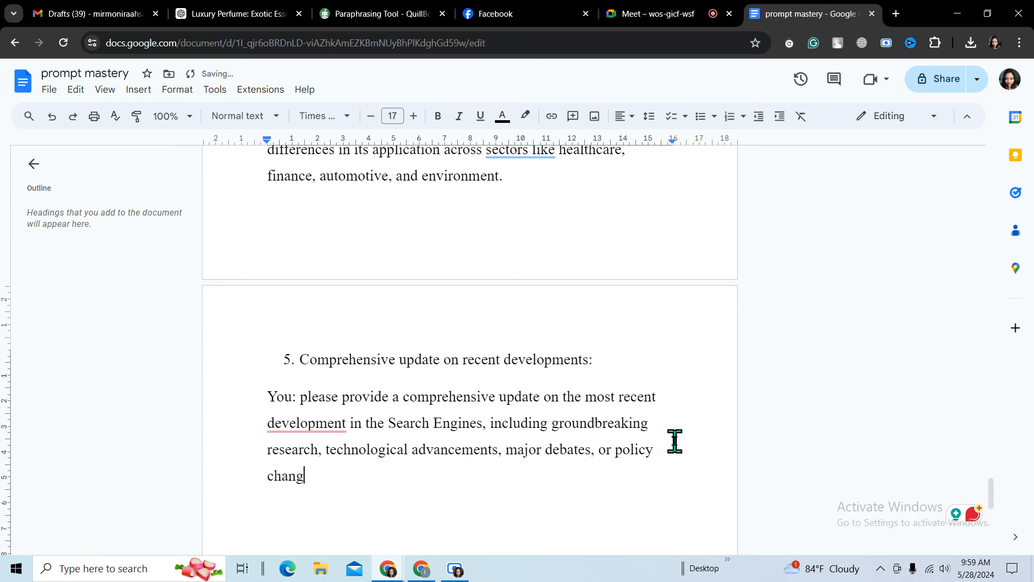
text(es that)
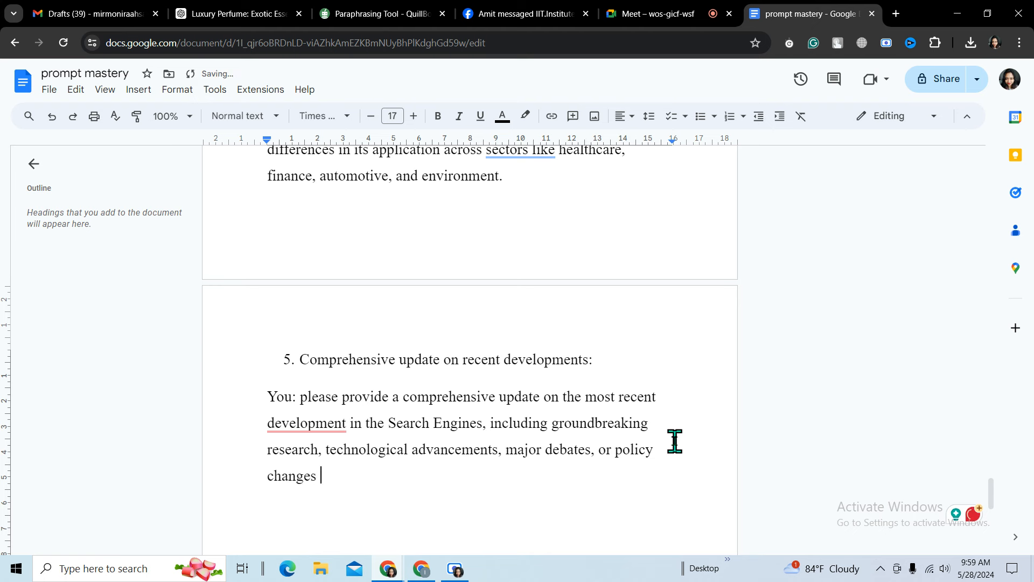
text( have)
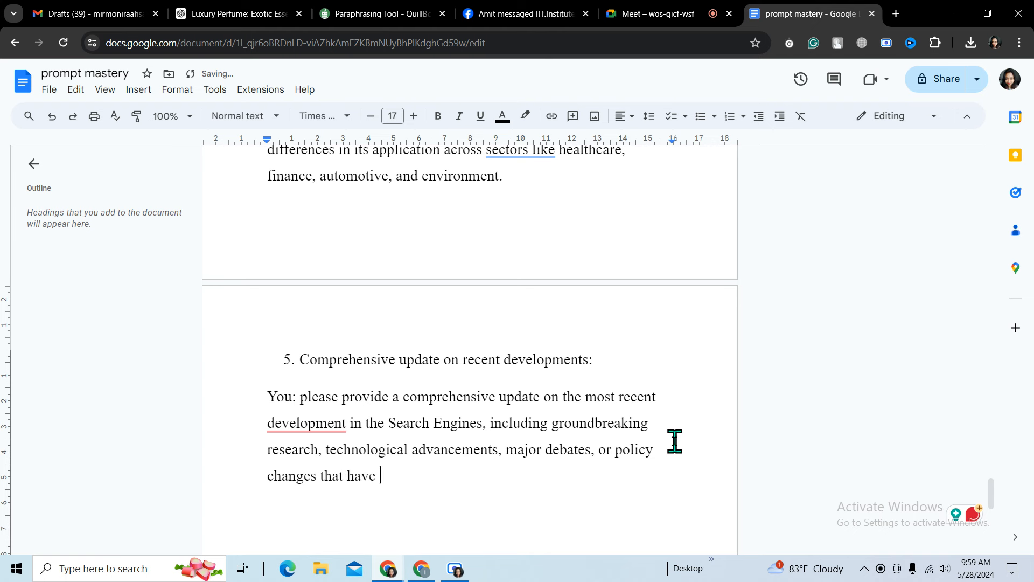
text( occure)
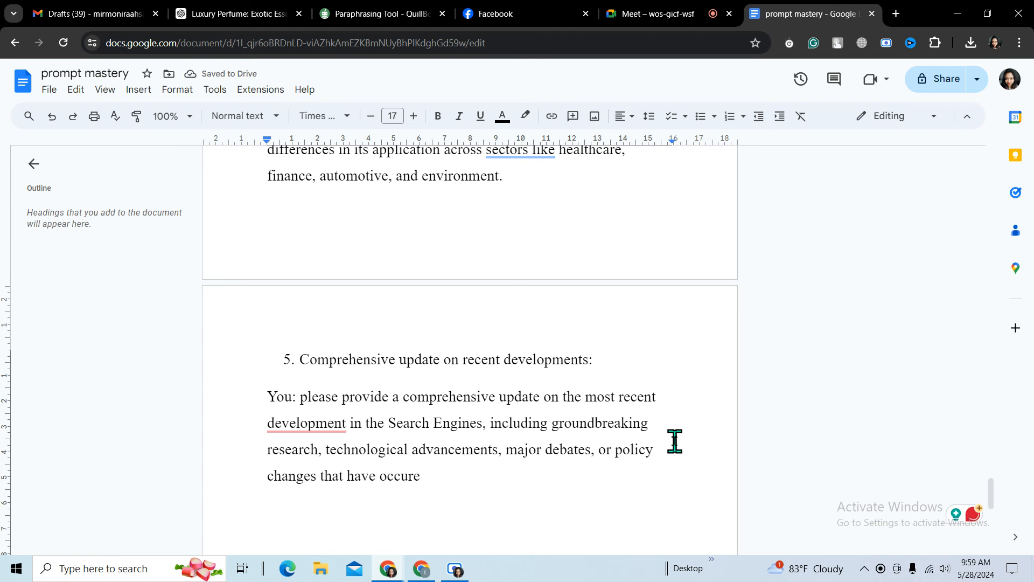
text(d )
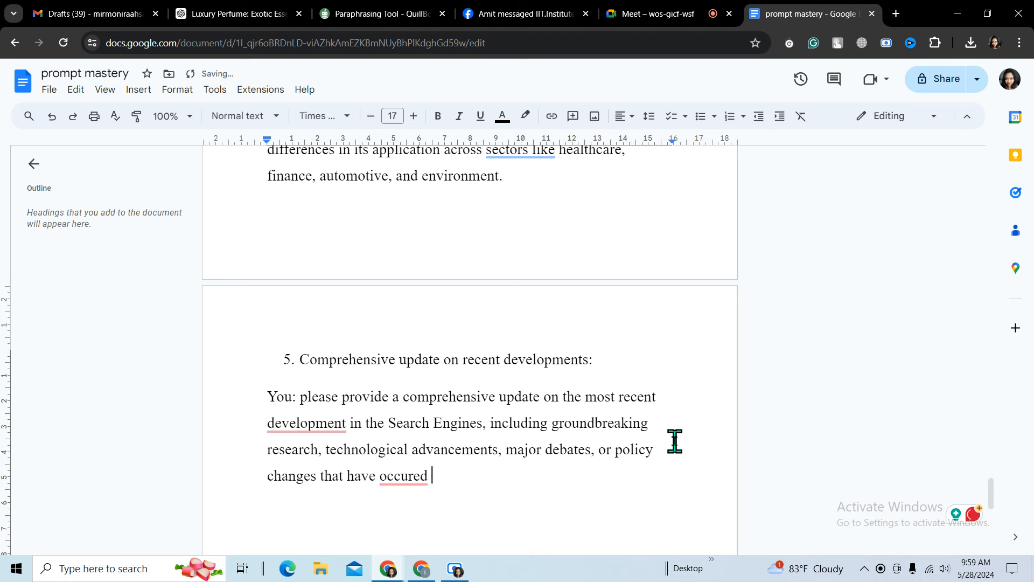
text(in )
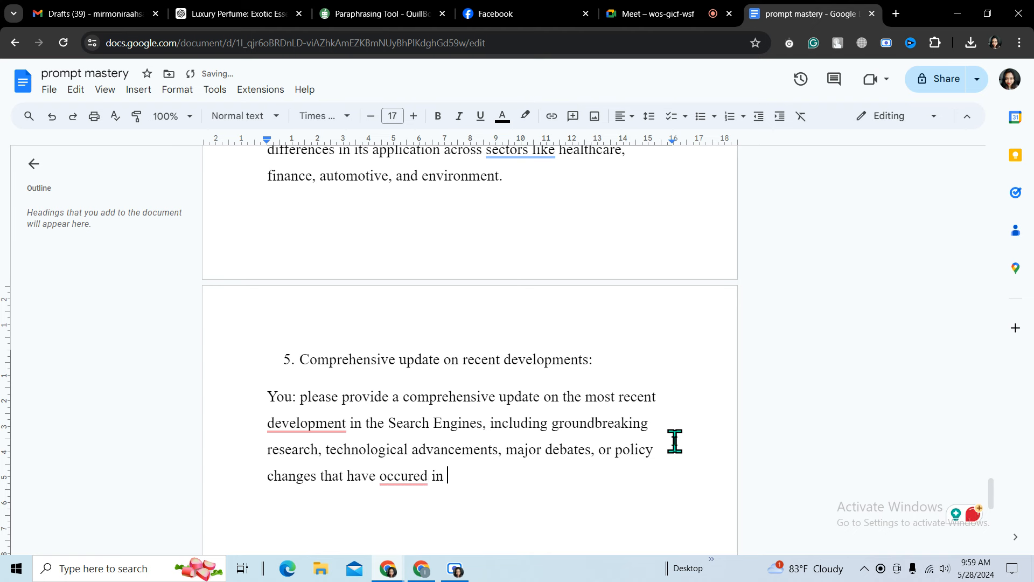
text(the )
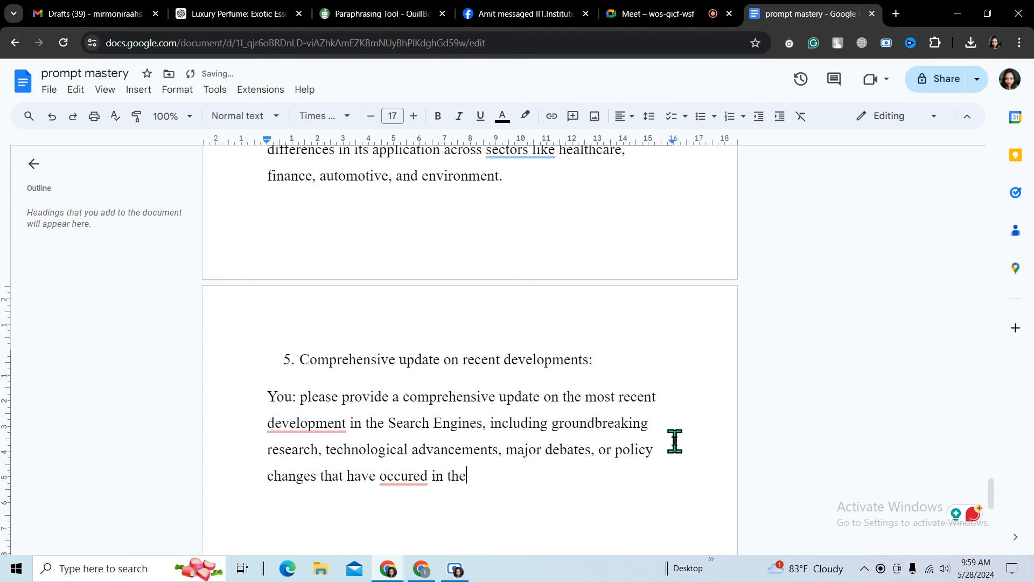
text(last)
Accept the suggested corrections in the item 5 prompt, changing the flagged words to "occurred" and "developments".
mouse_move(400, 475)
click(415, 385)
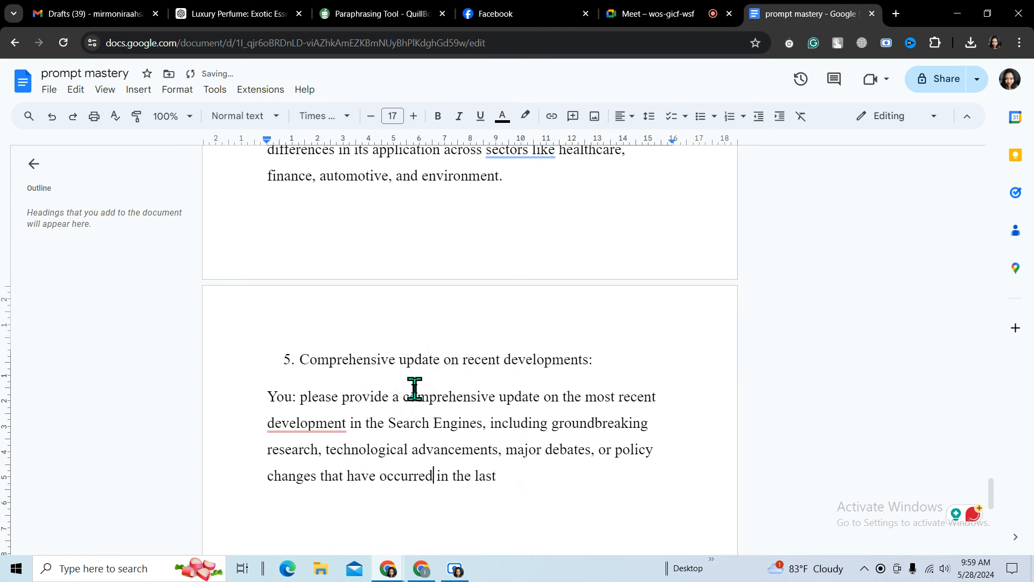
mouse_move(300, 422)
click(311, 465)
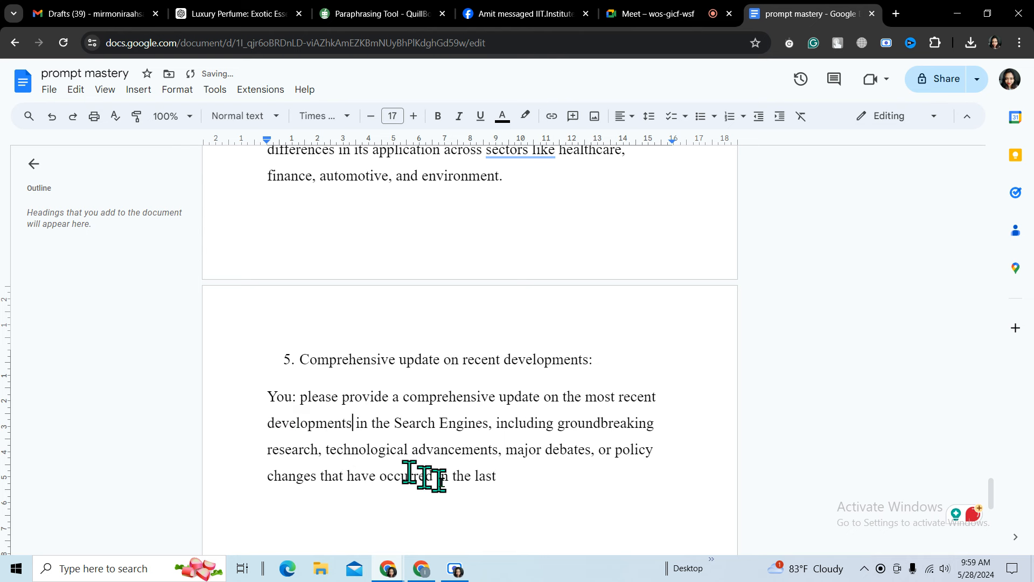
Finish the item 5 prompt sentence with "year." after "in the last".
click(507, 484)
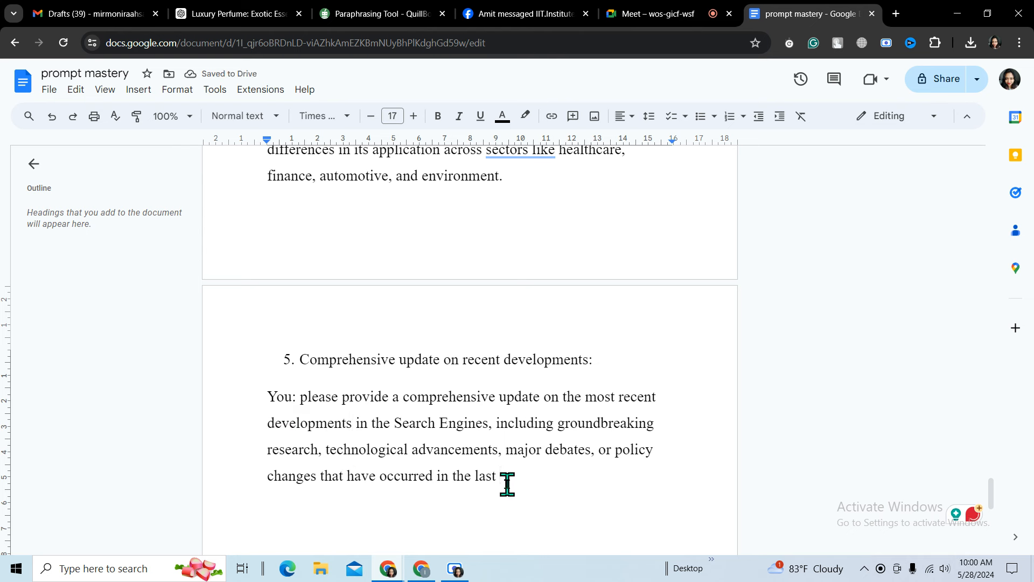
text(year)
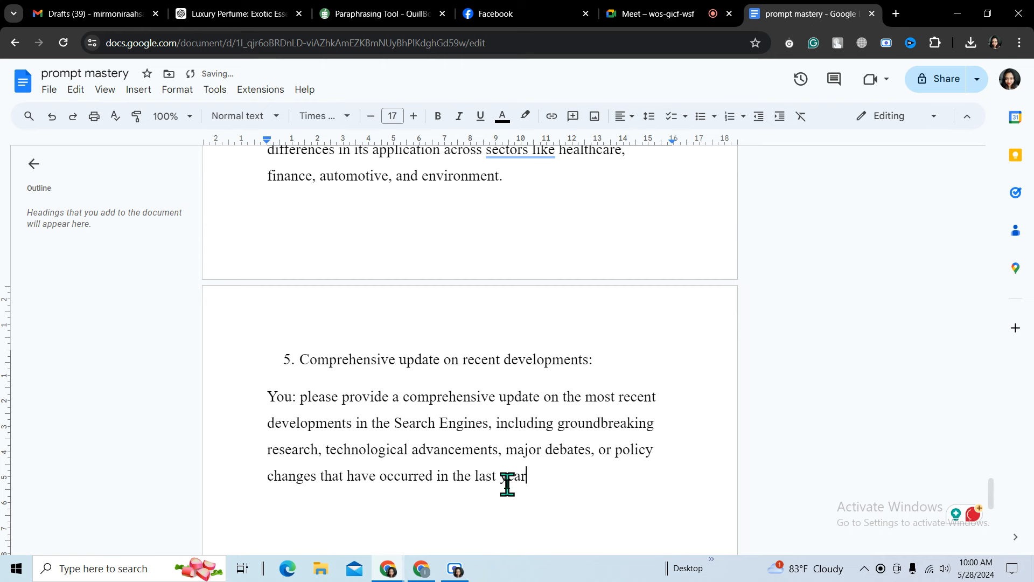
text(.)
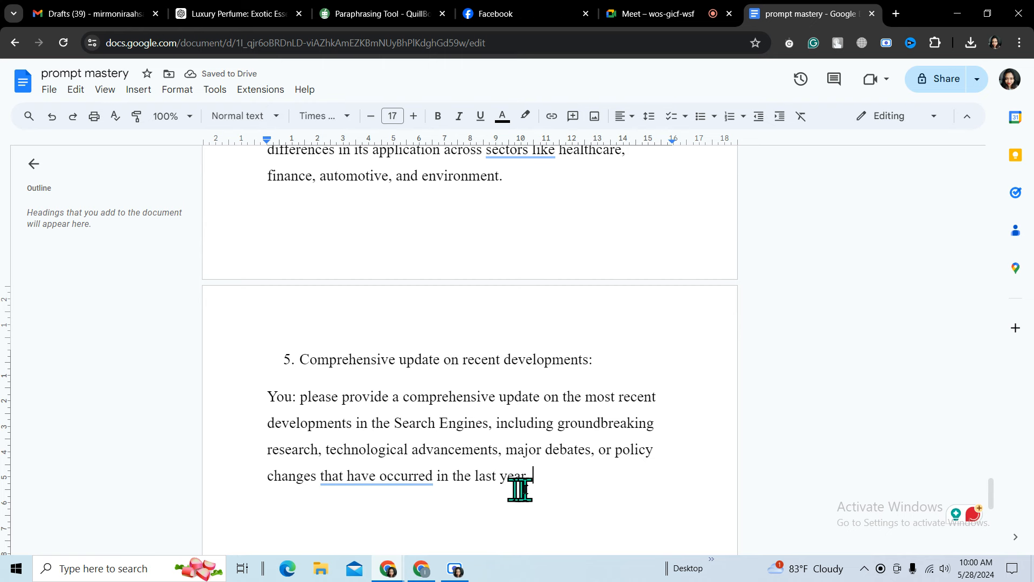
Start numbered list item 6 below the item 5 prompt, leaving a blank line between them.
key(Return)
key(Return)
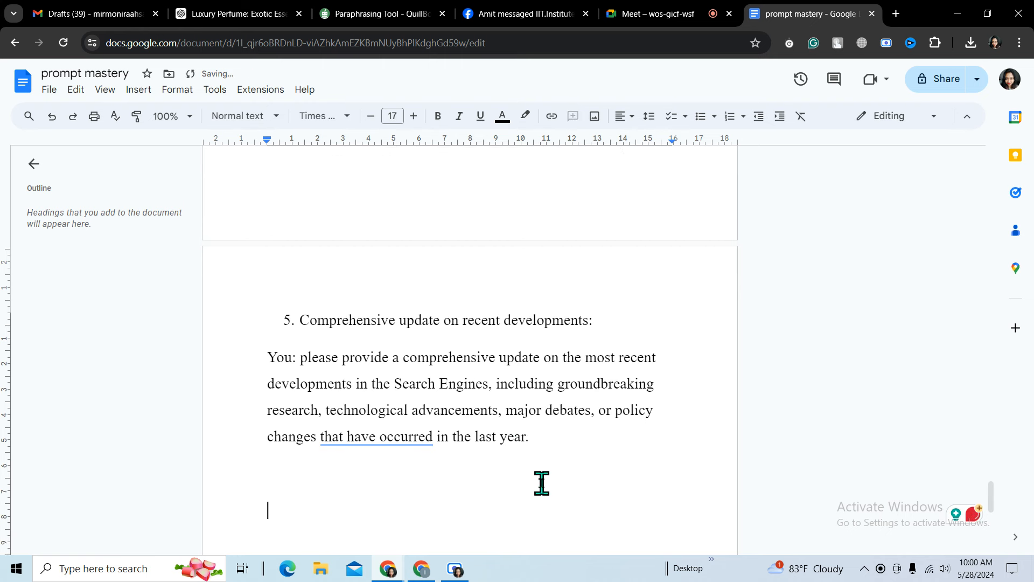
text(6.)
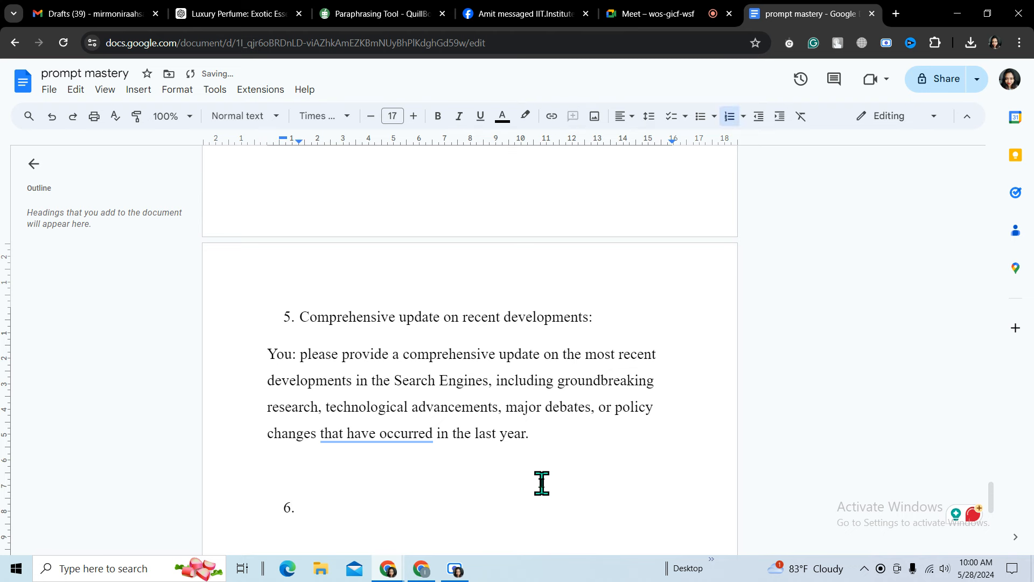
scroll(542, 484, up, 2)
scroll(566, 468, down, 5)
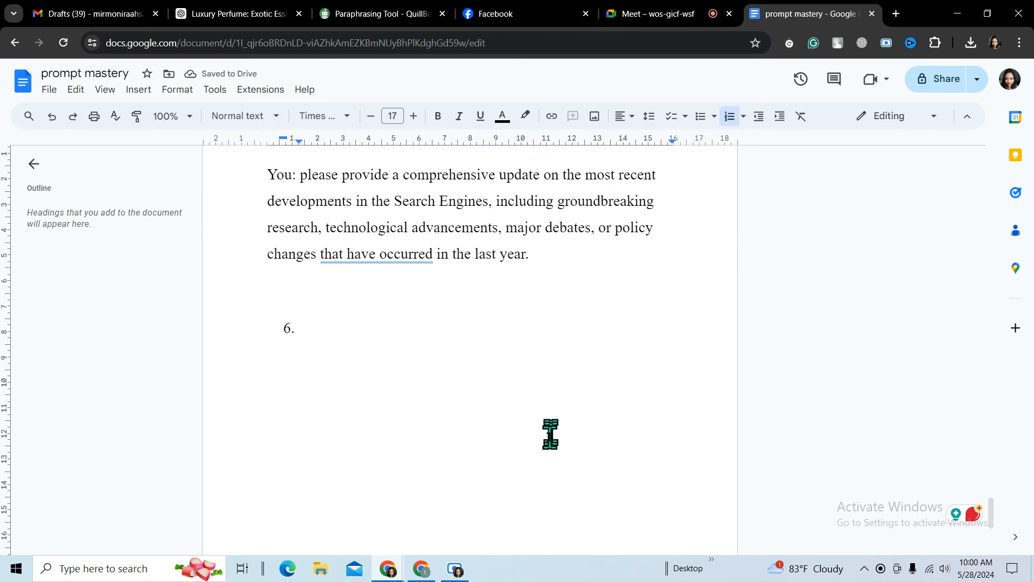
Enter "In-depth case studies on Topic:" as the heading of numbered item 6.
scroll(551, 437, up, 1)
scroll(551, 436, up, 5)
scroll(559, 427, down, 5)
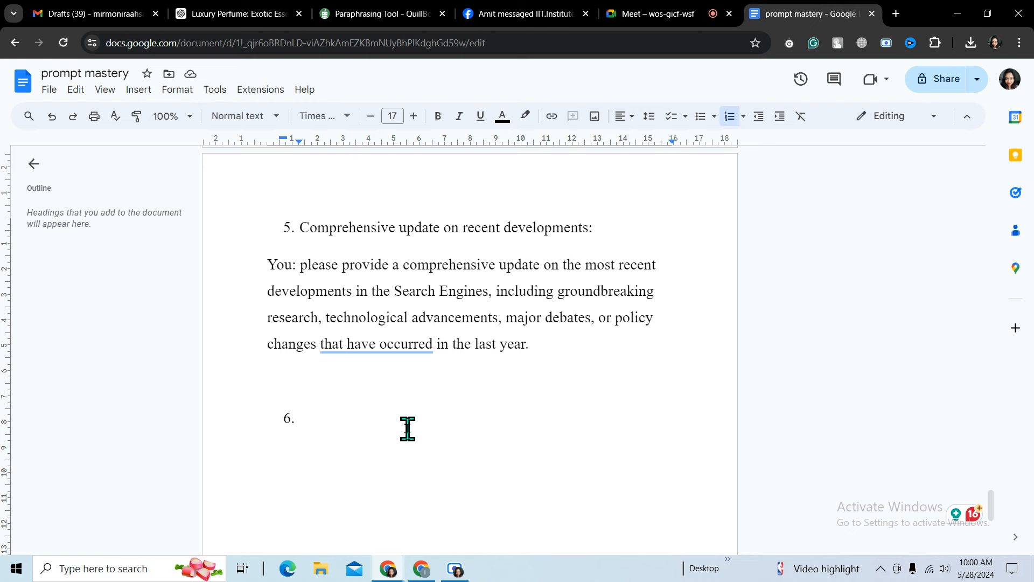
text(I)
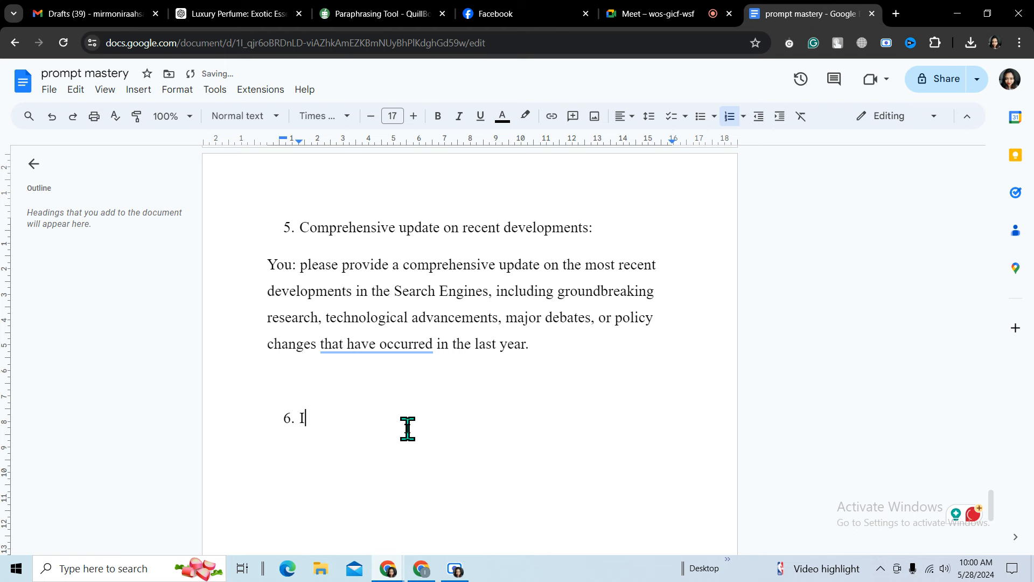
text(n-d)
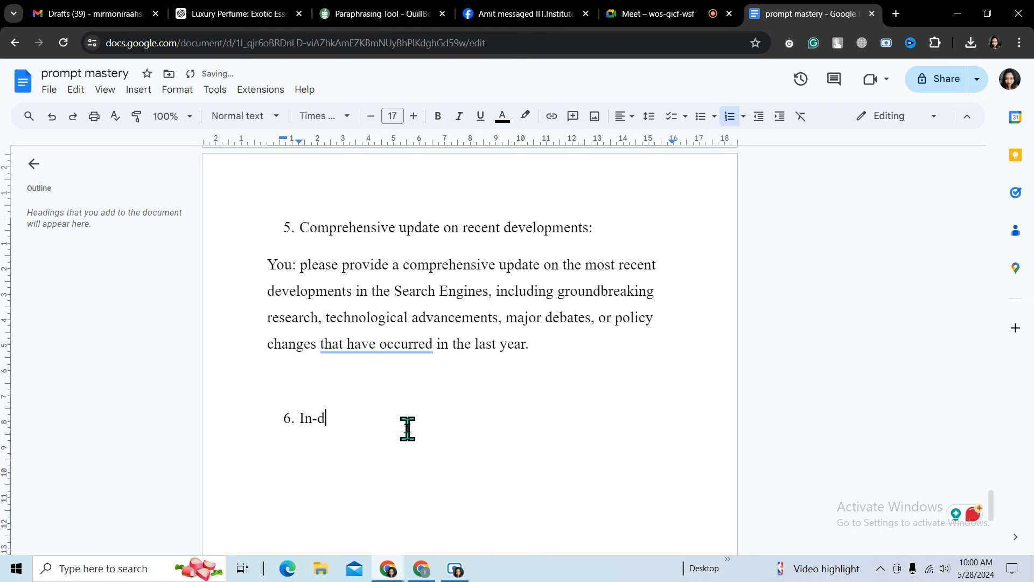
text(e)
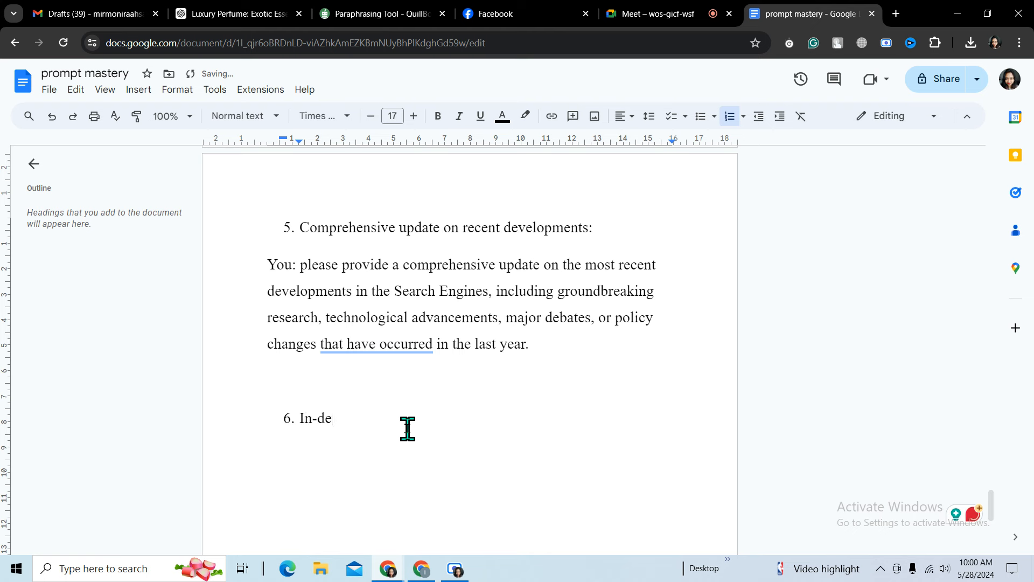
text(pth)
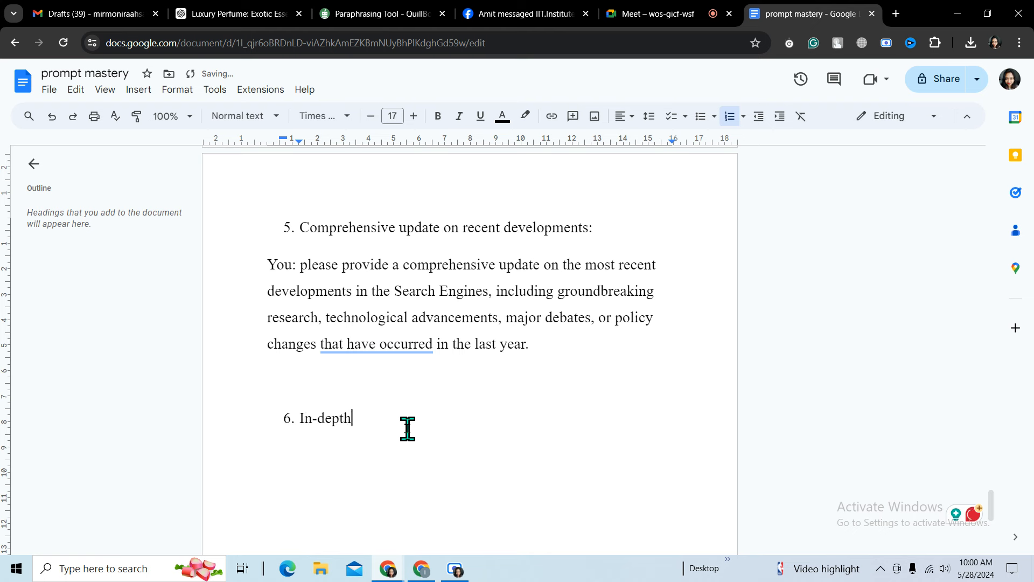
text( c)
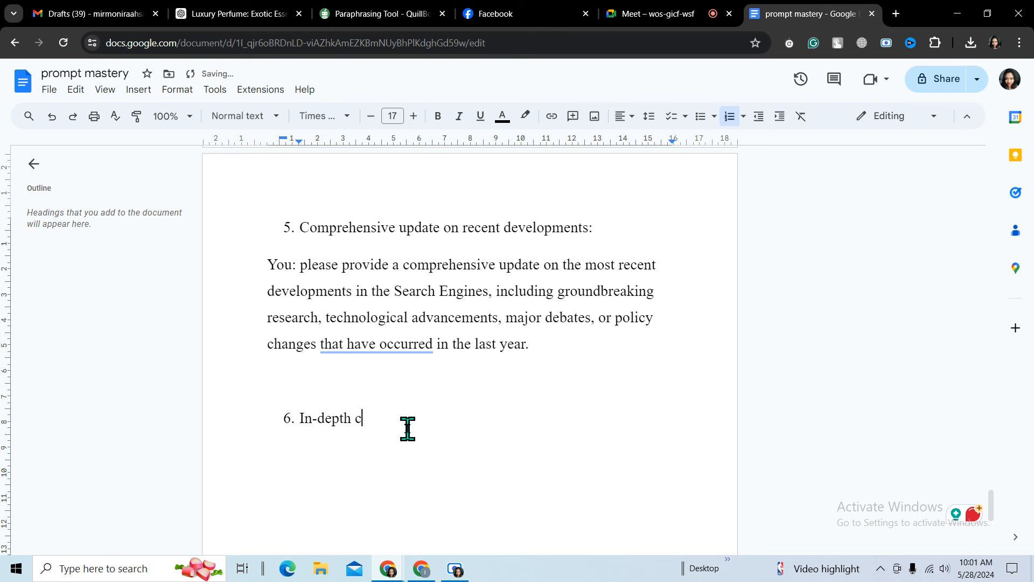
text(ase )
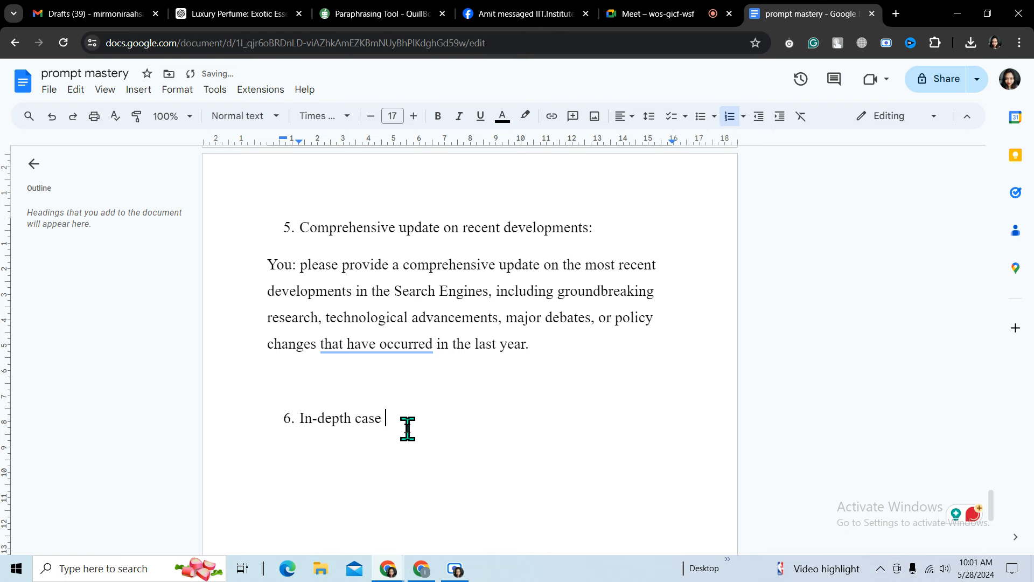
text(stud)
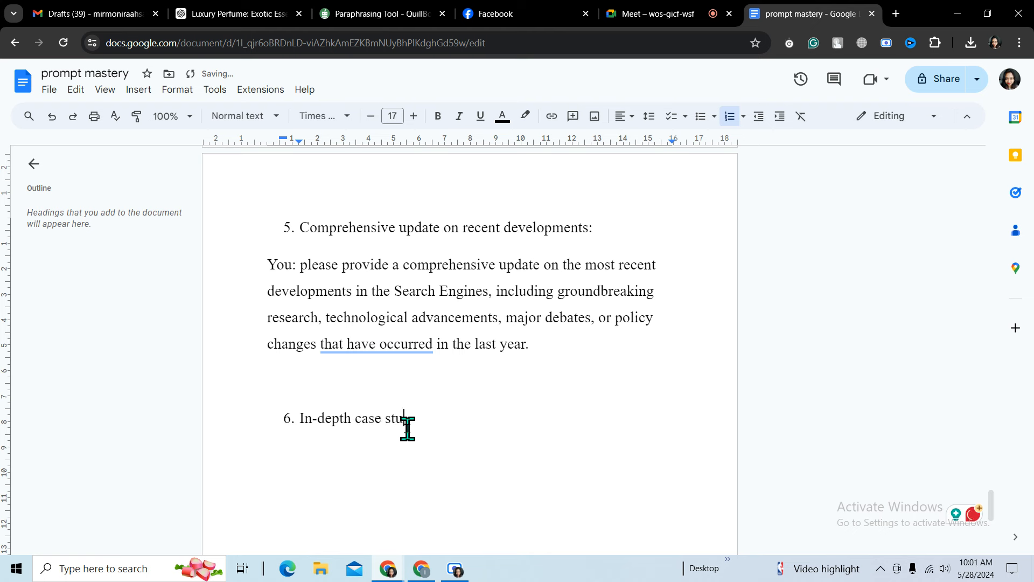
text(ies on Topic)
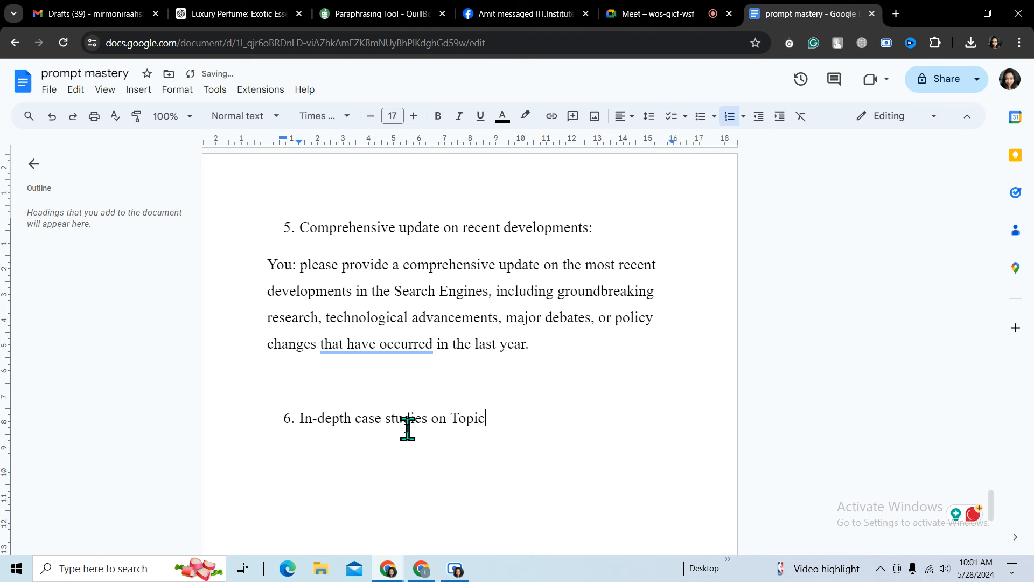
text(:)
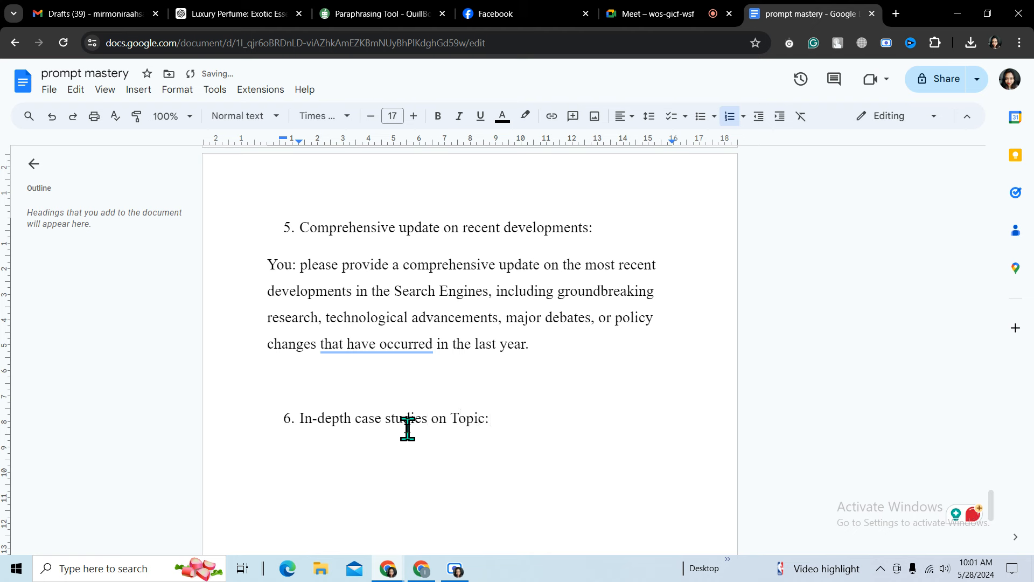
Leave the numbered list, skip a blank line below the item 6 heading, and start the prompt with "You: Could you present some detailed".
key(Return)
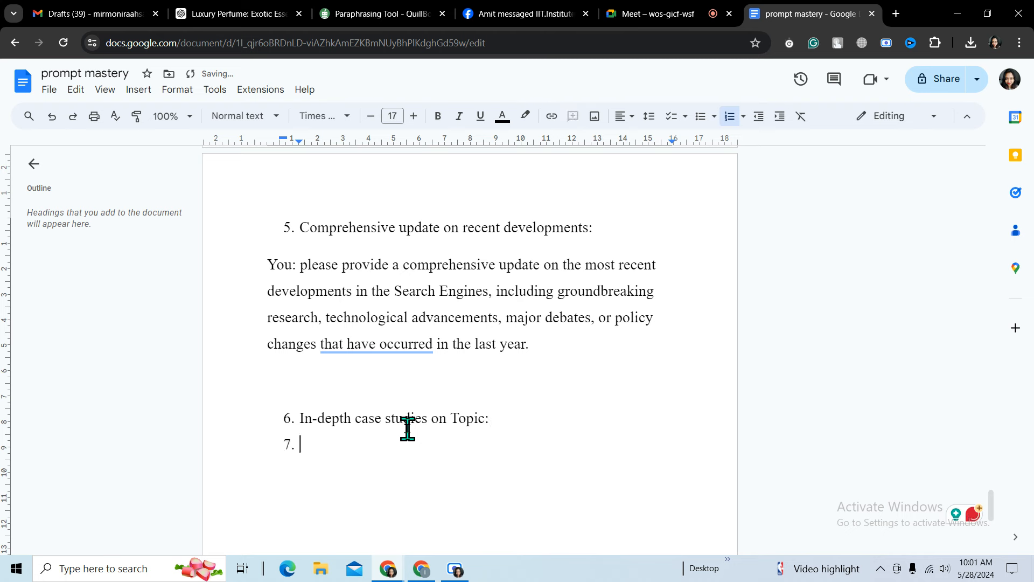
key(Return)
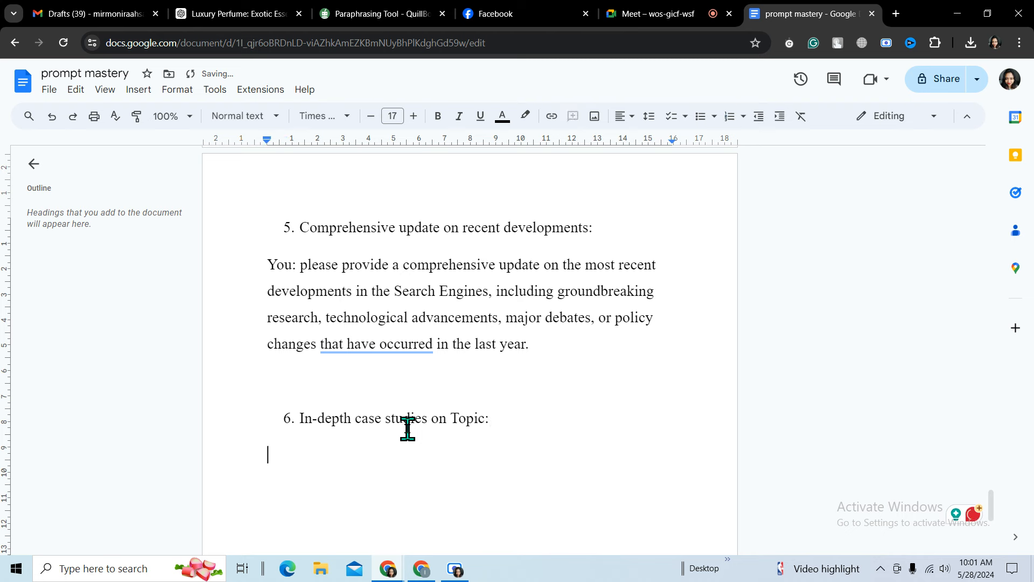
scroll(412, 423, down, 2)
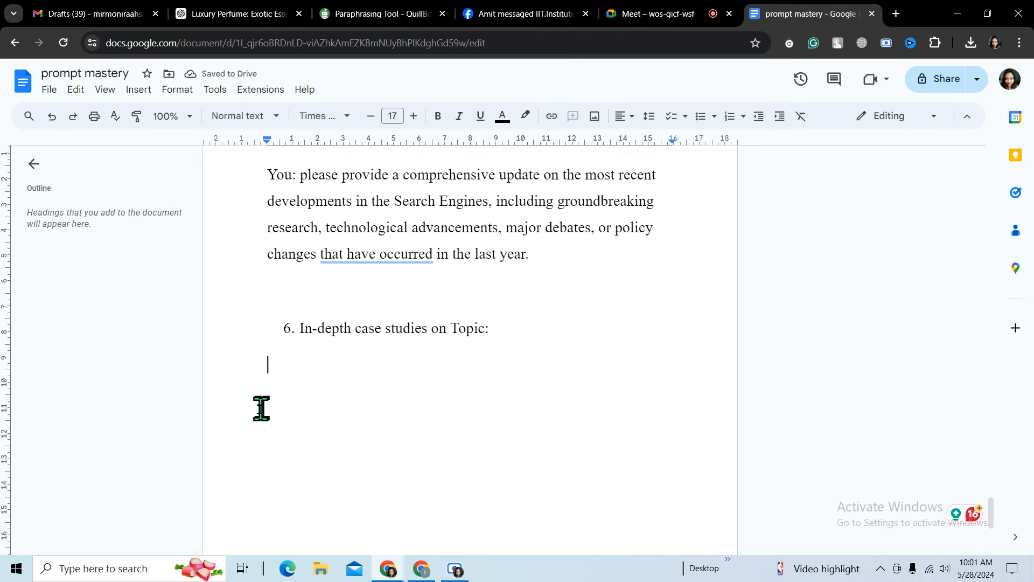
key(Return)
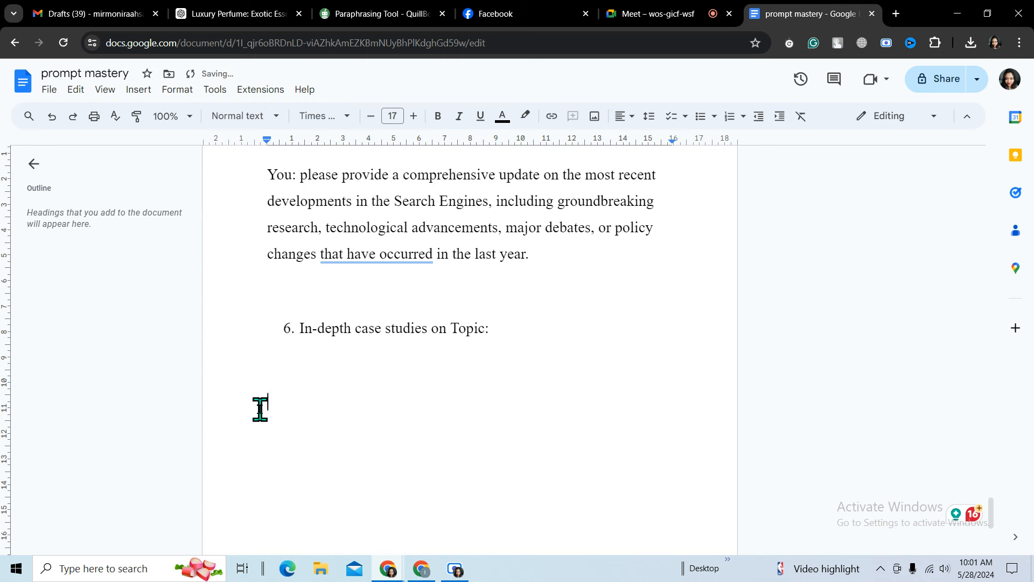
text(you)
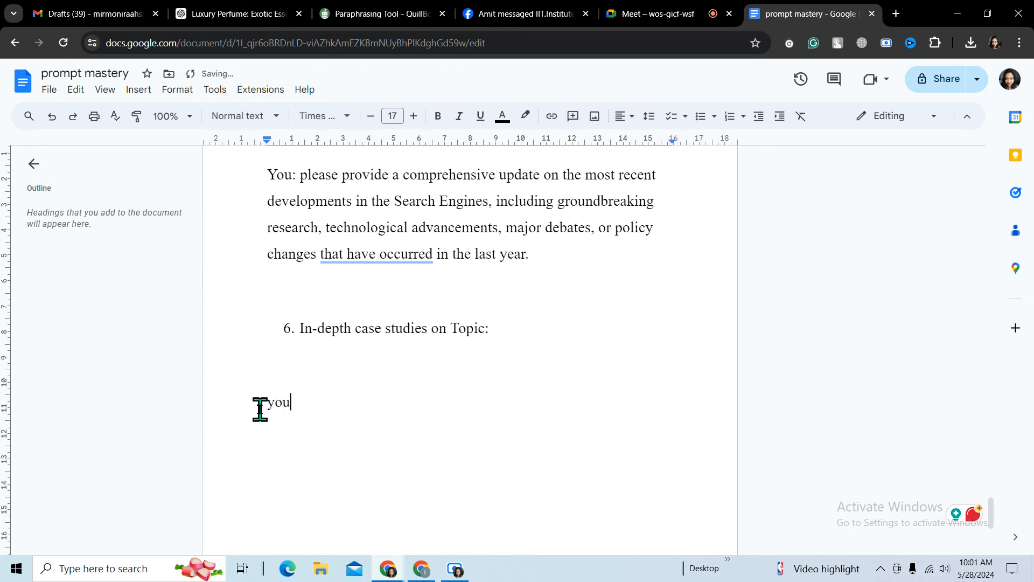
text(: )
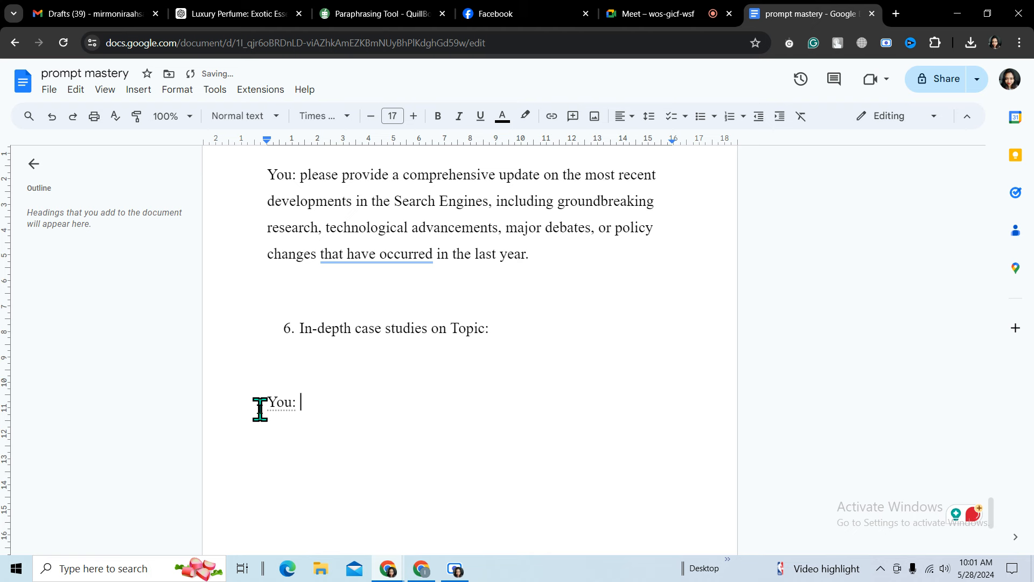
text(Could you present )
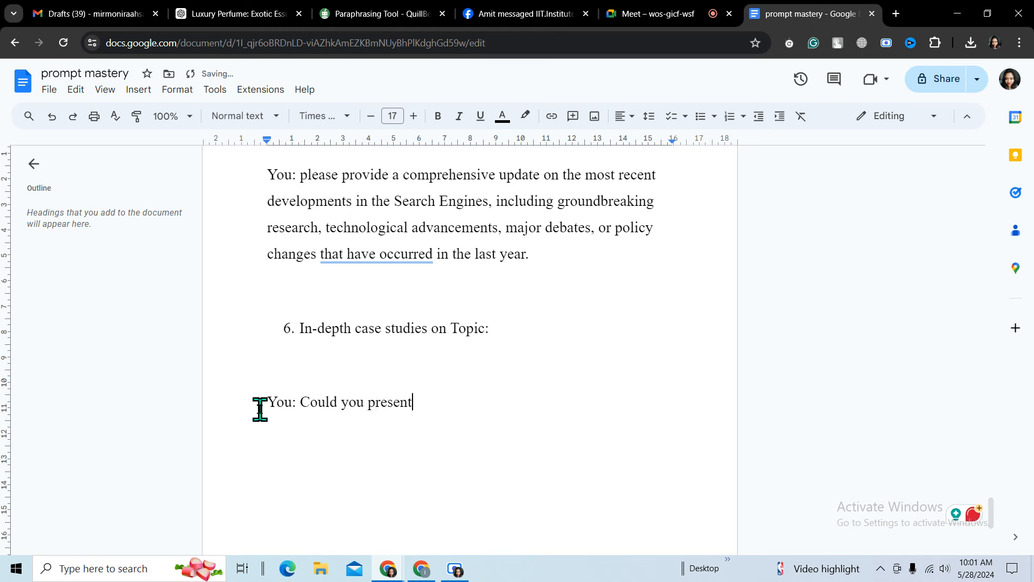
text(some detai)
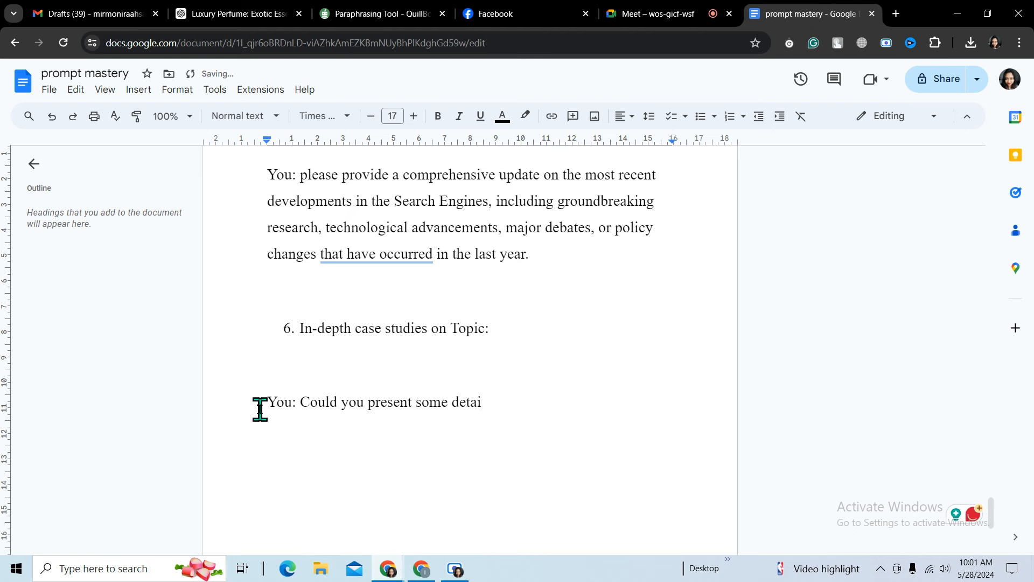
text(led)
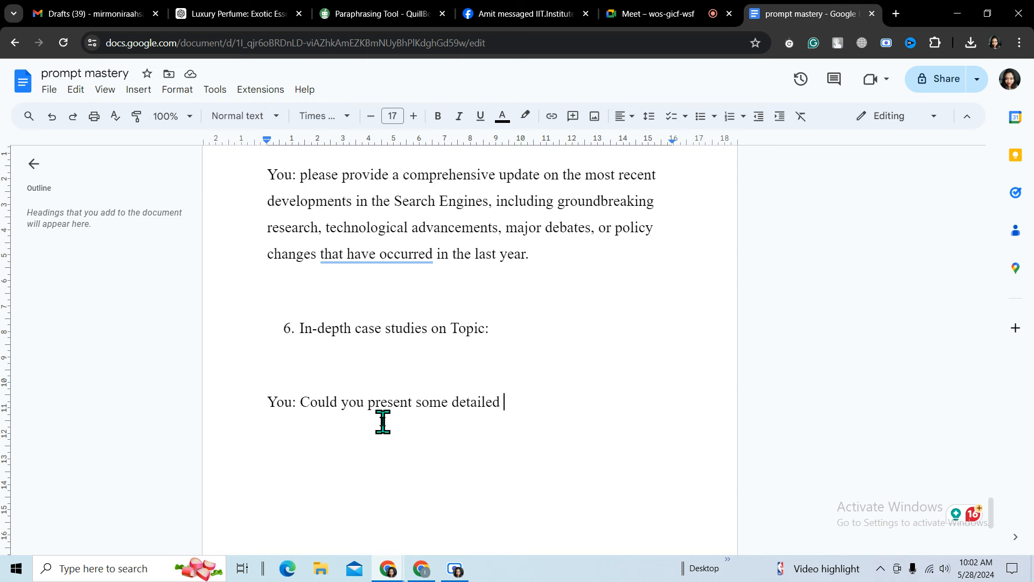
Continue the item 6 prompt with "case studies or real-world examples that".
text(cae)
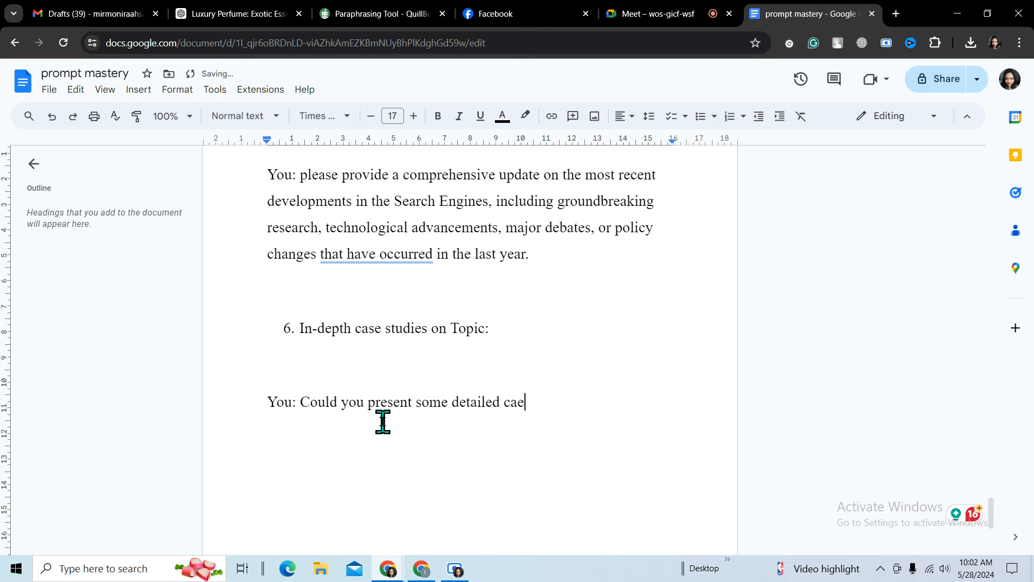
key(BackSpace)
text(se stud)
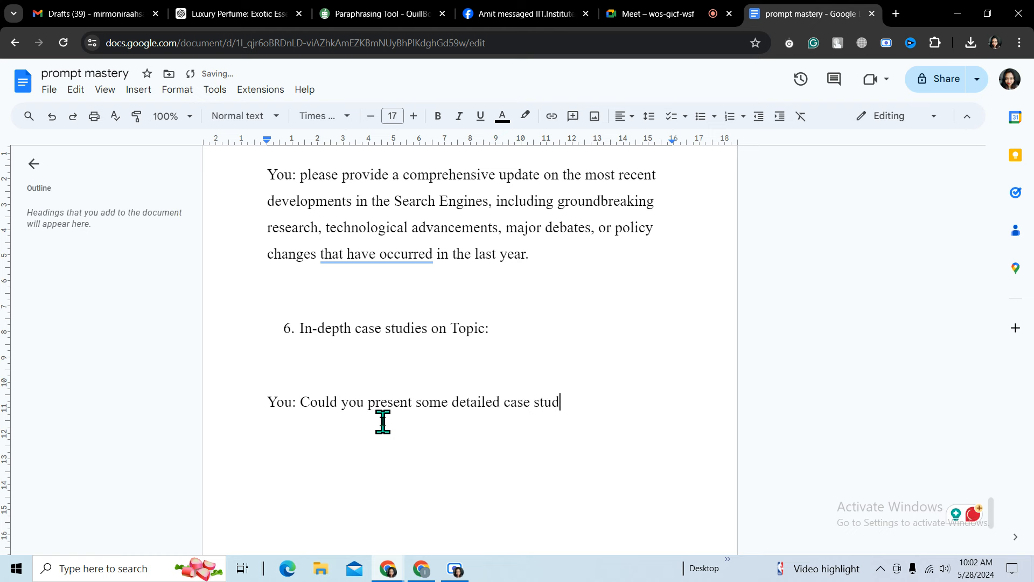
text(ies )
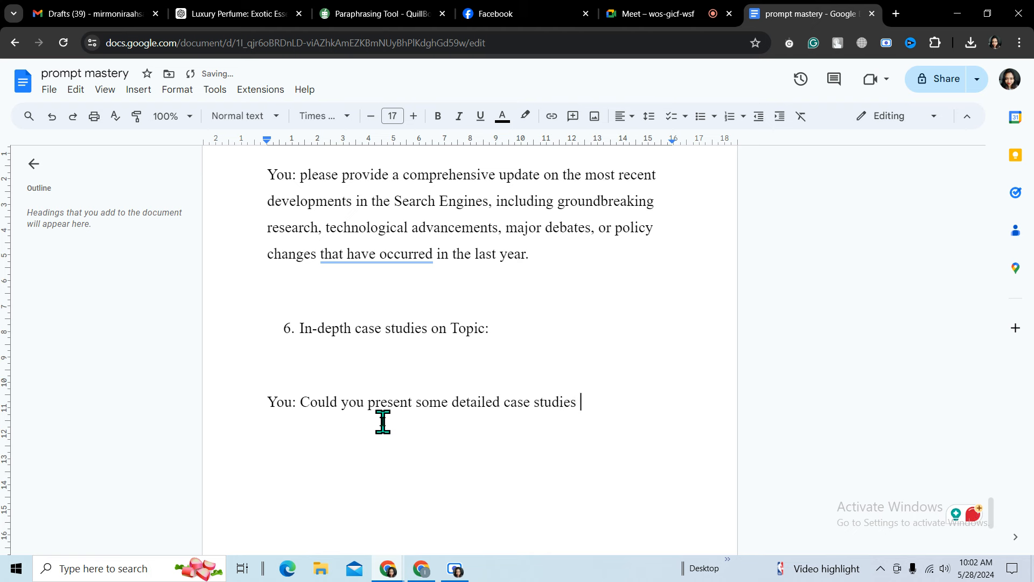
text(or)
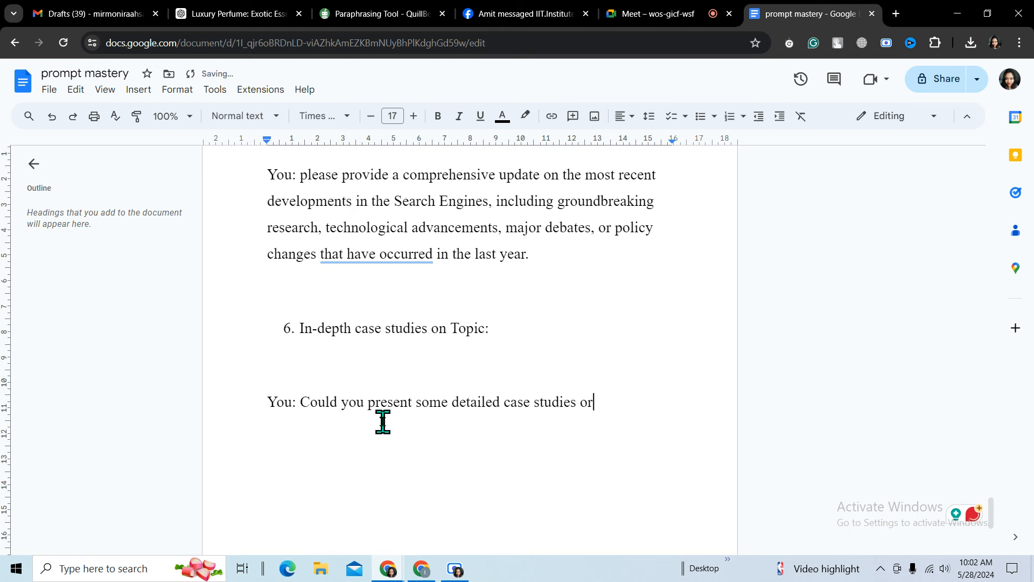
text( real-wo)
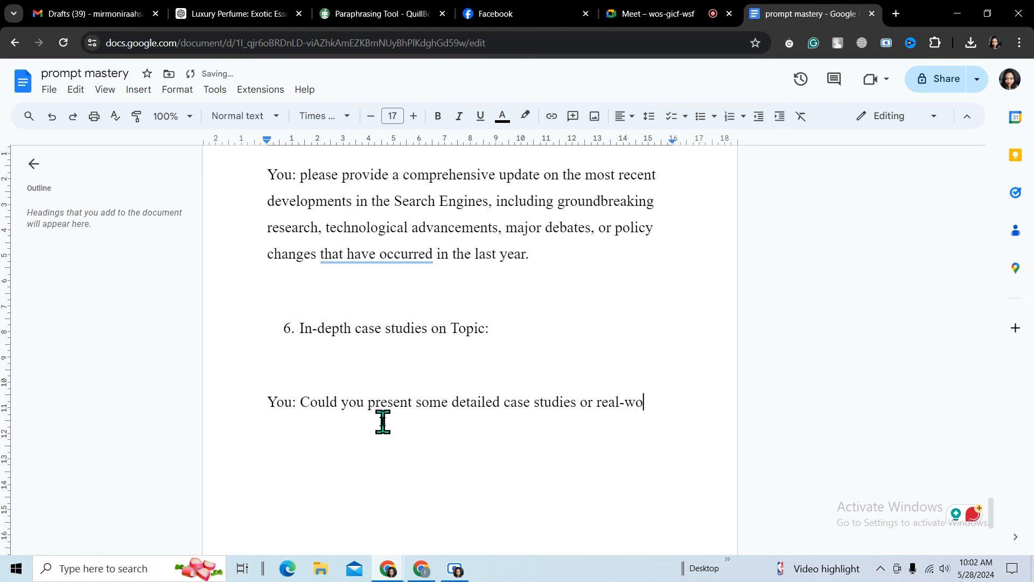
text(rld exa)
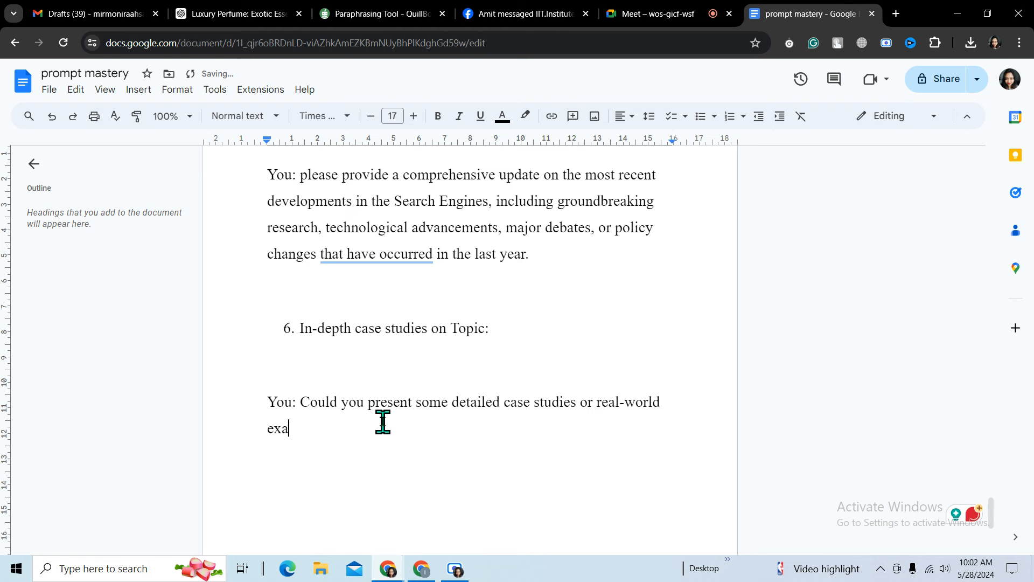
text(mple)
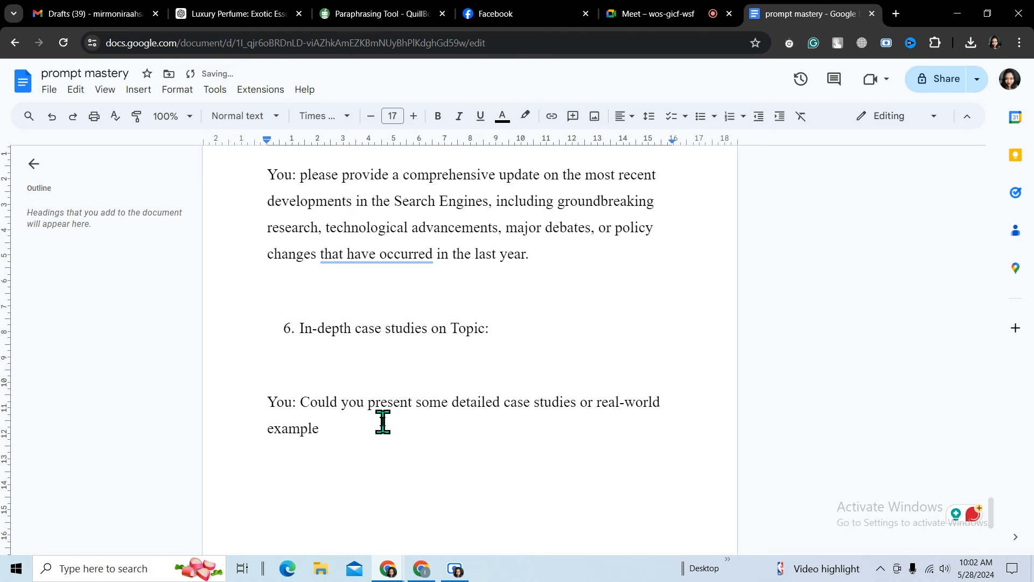
text(s that)
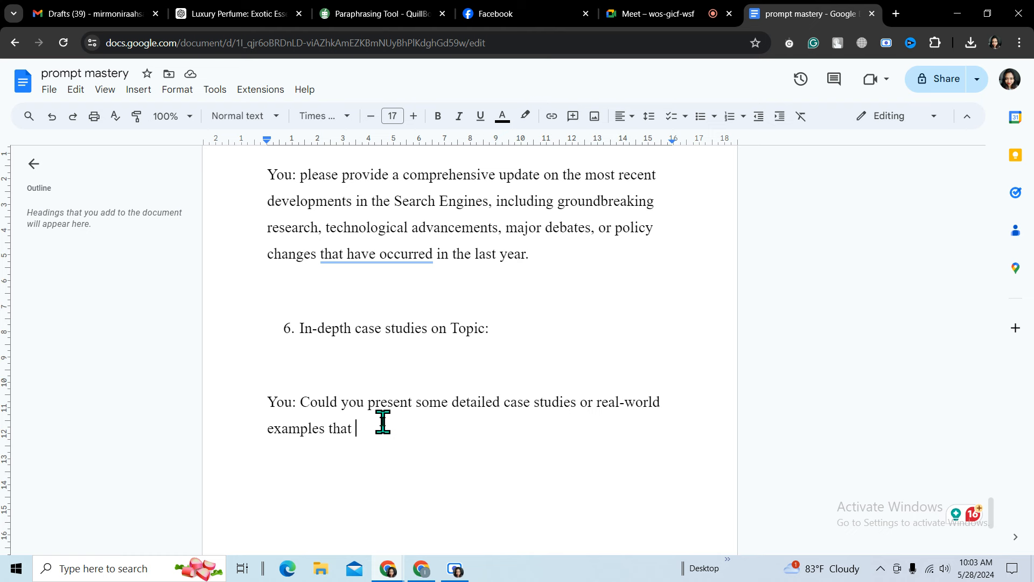
Continue the item 6 prompt with "illustrate how an Search Engine".
text(i)
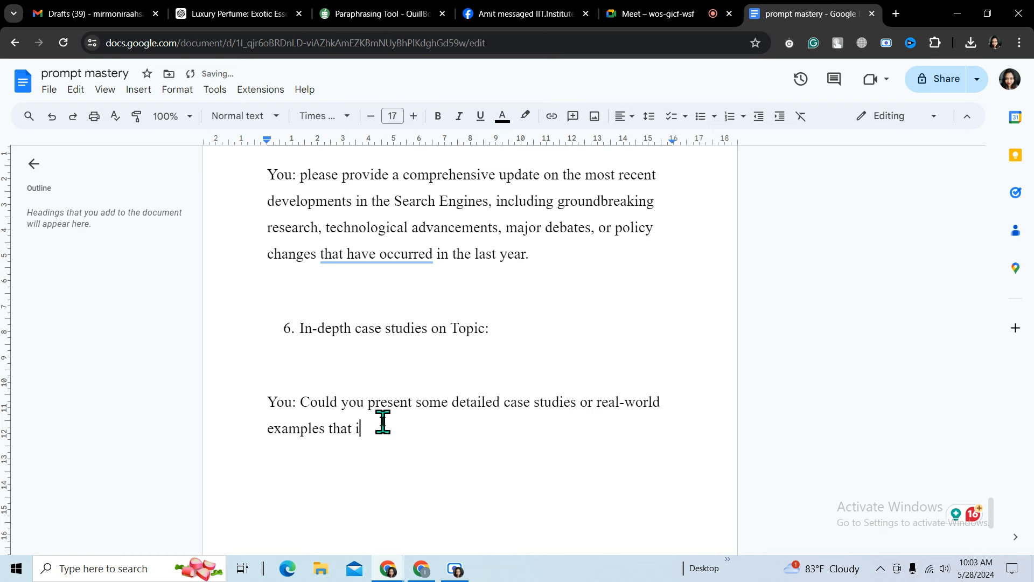
text(llustrate )
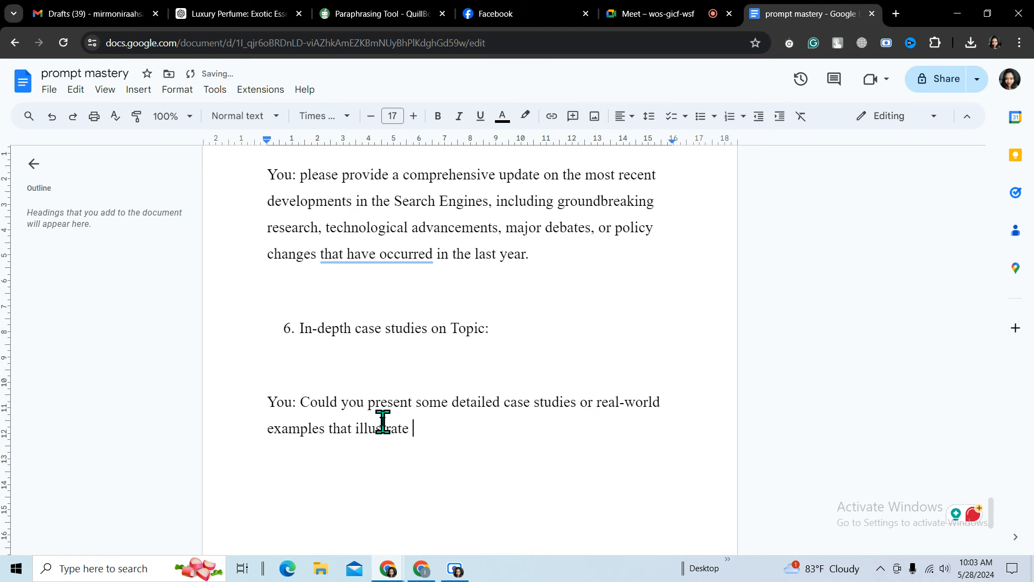
text(how)
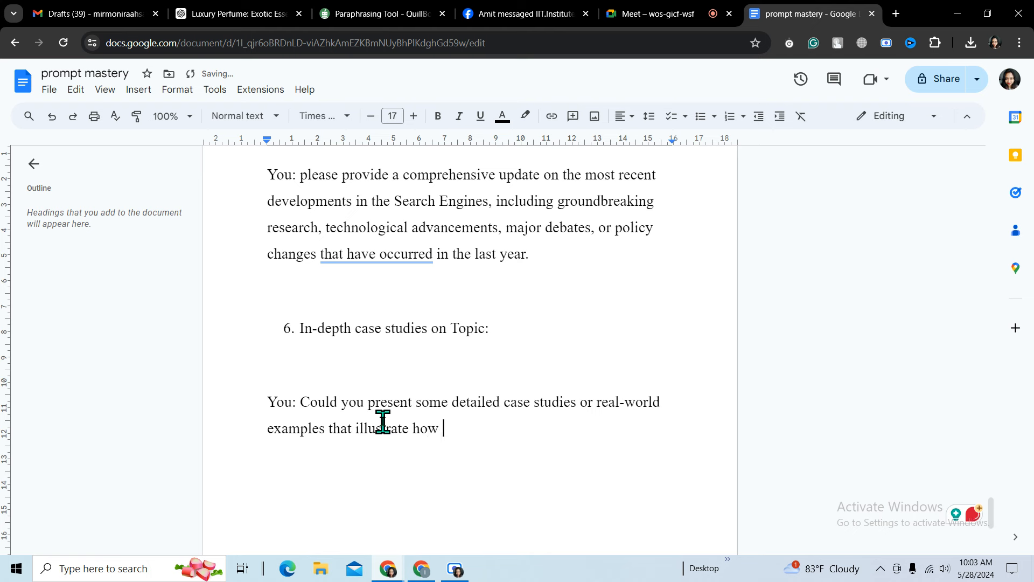
text( an )
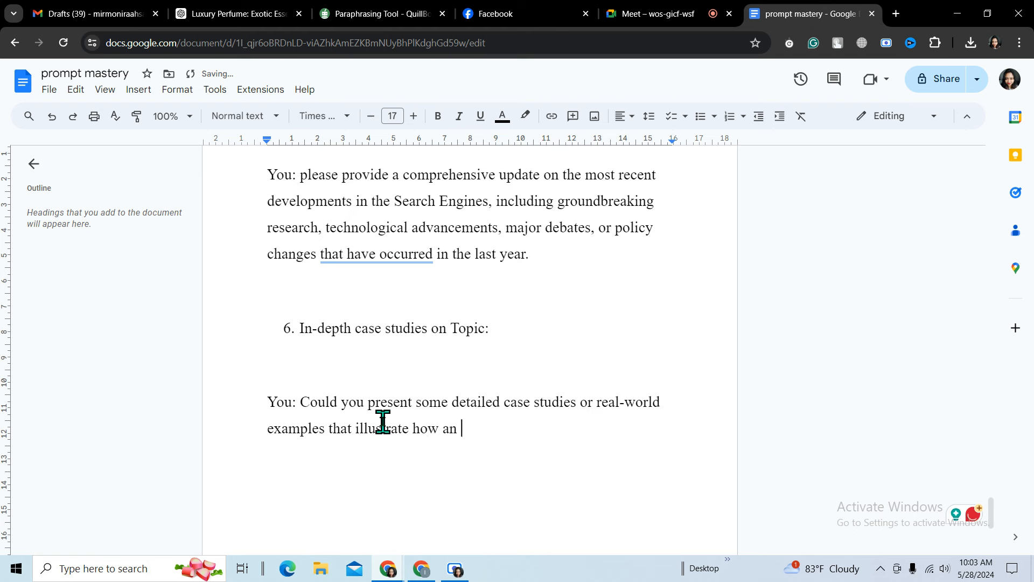
text(S)
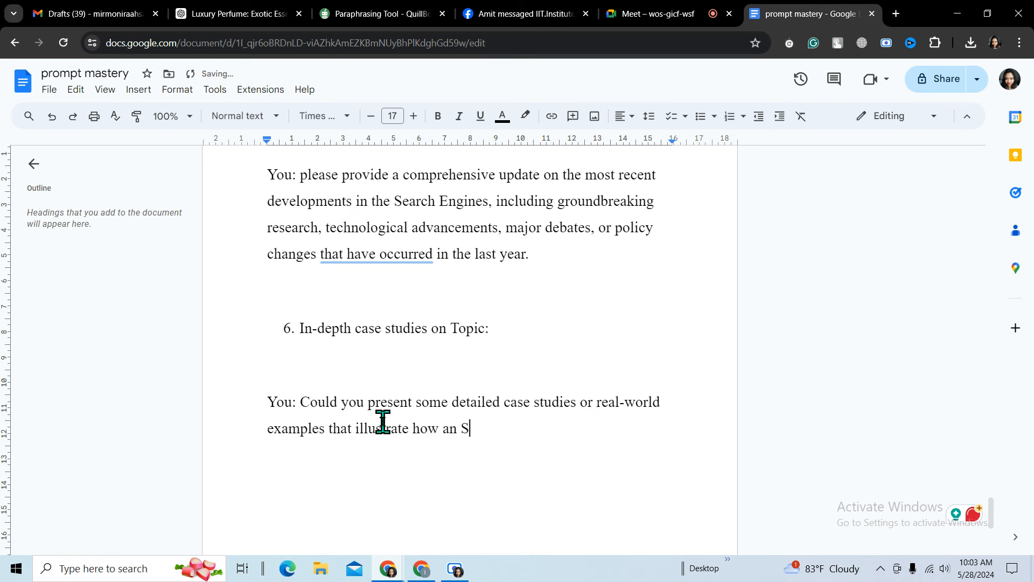
text(earch )
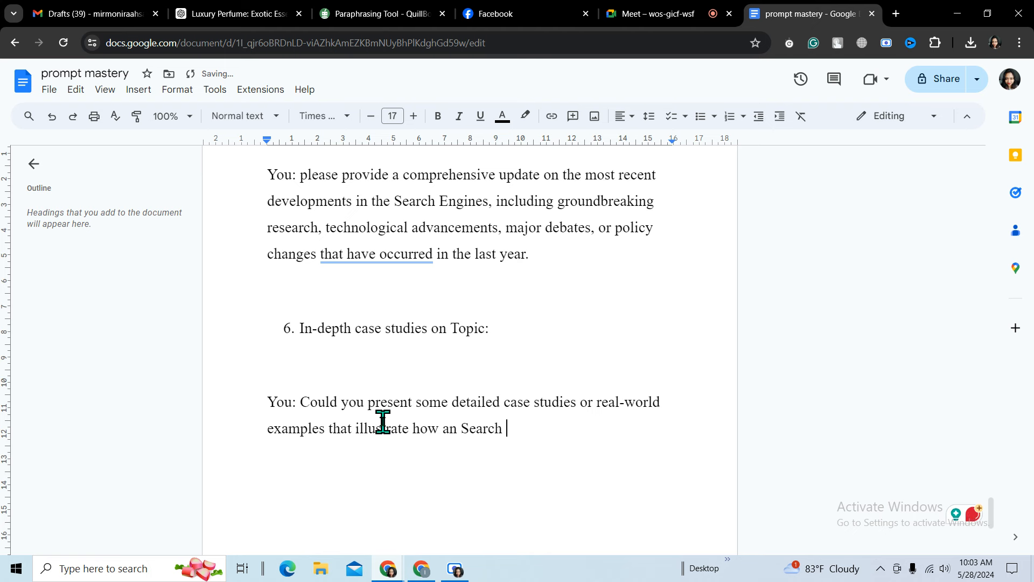
text(Engine)
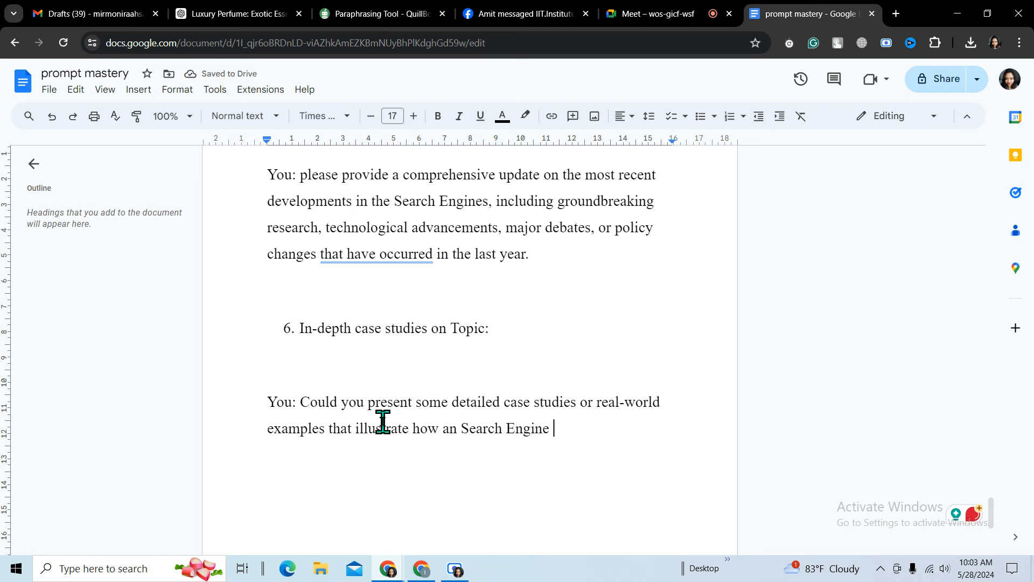
Add "is applied or affects" after "Search Engine" in the item 6 prompt.
text( is a)
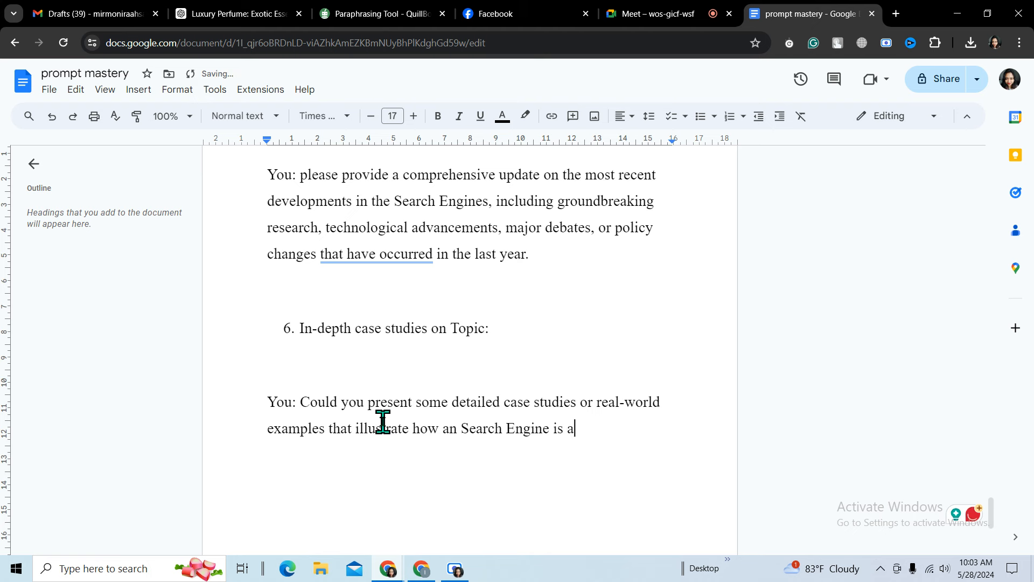
text(pplied )
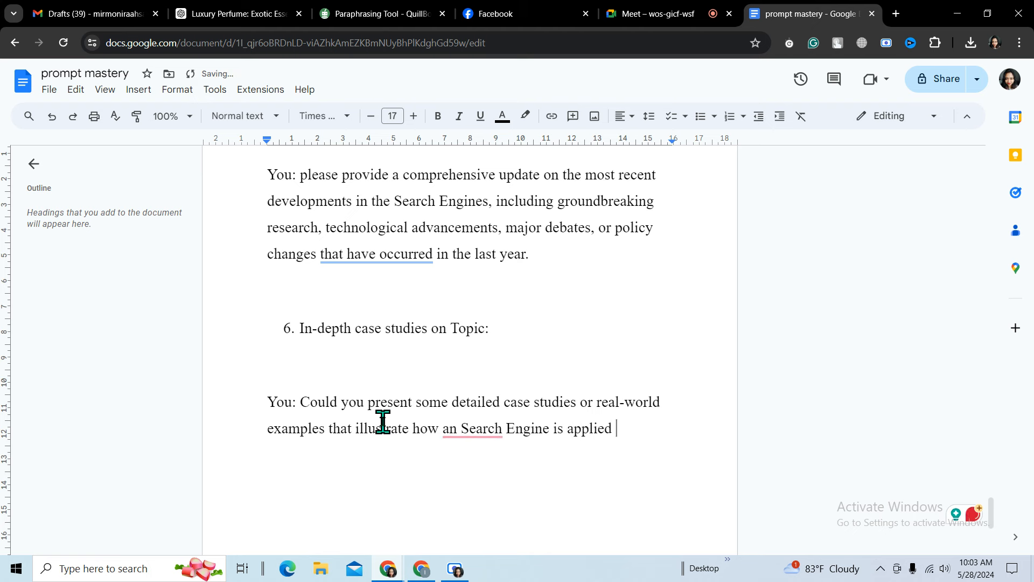
text(or)
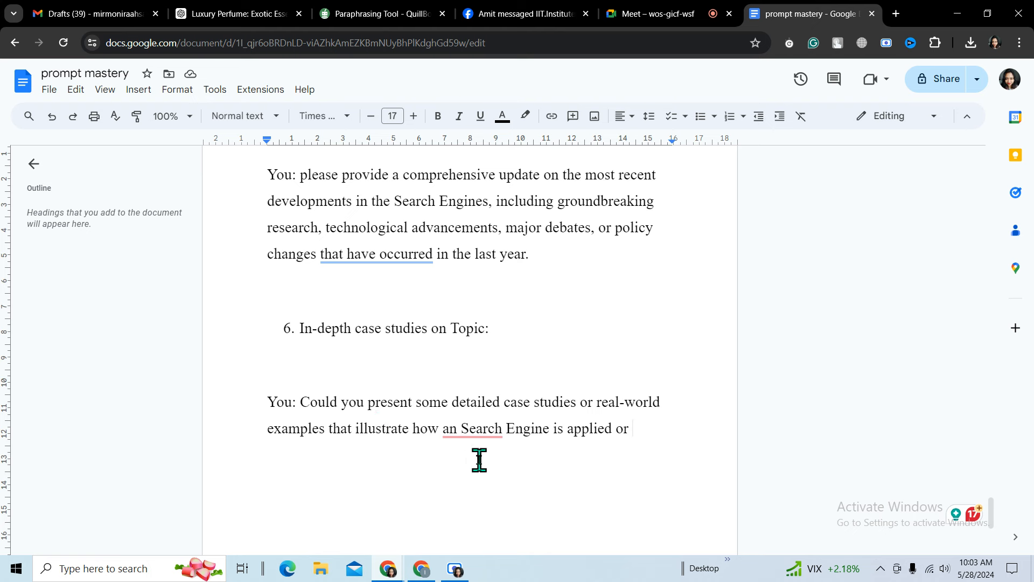
mouse_move(486, 434)
text(affects)
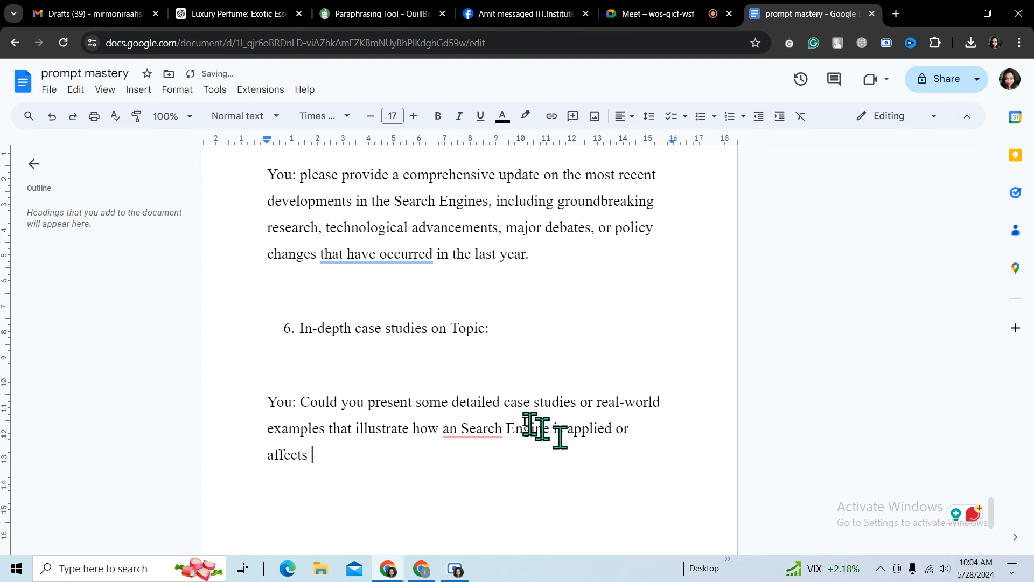
Correct "an Search" to "a Search" in the item 6 prompt and end the sentence with a period after "affects".
click(465, 470)
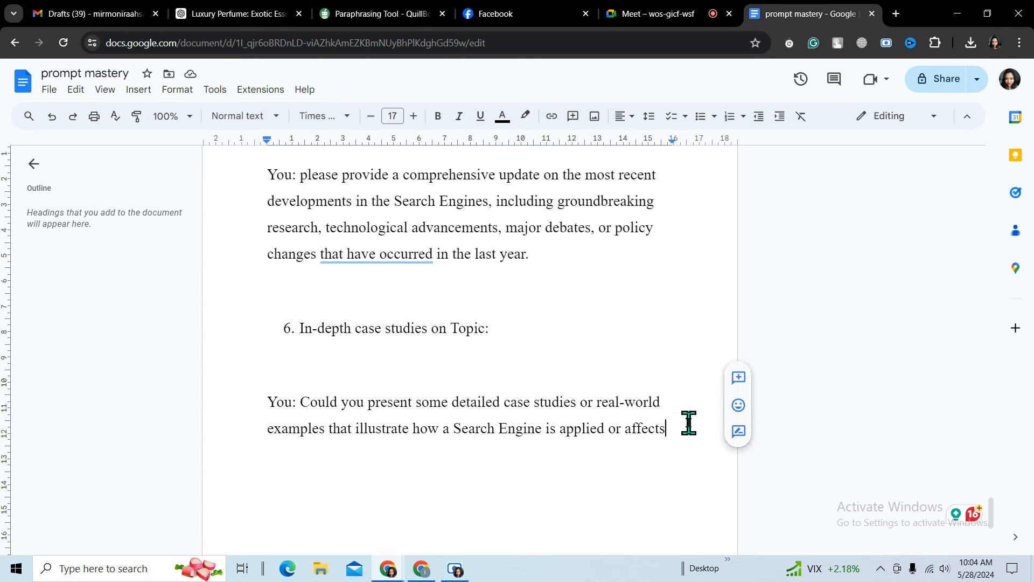
click(688, 422)
text(.)
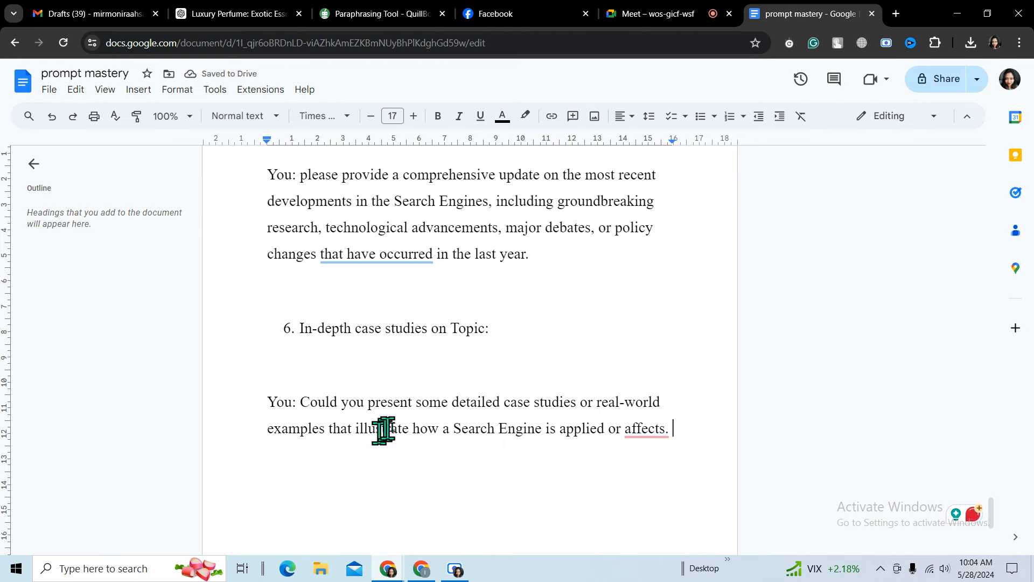
Complete the question in the case studies prompt so it ends with "in different areas?" after "is applied or affects".
mouse_move(656, 431)
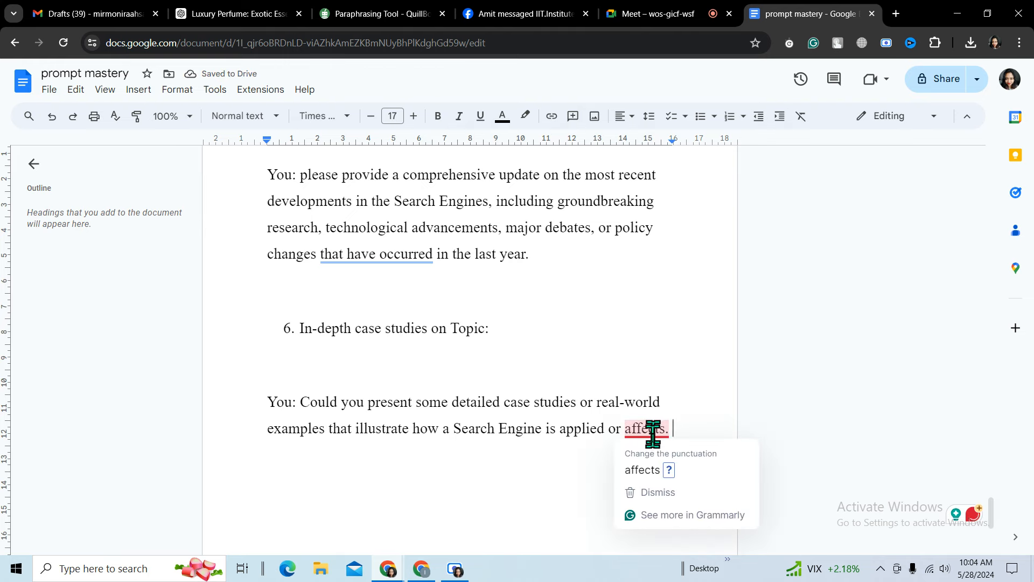
click(641, 467)
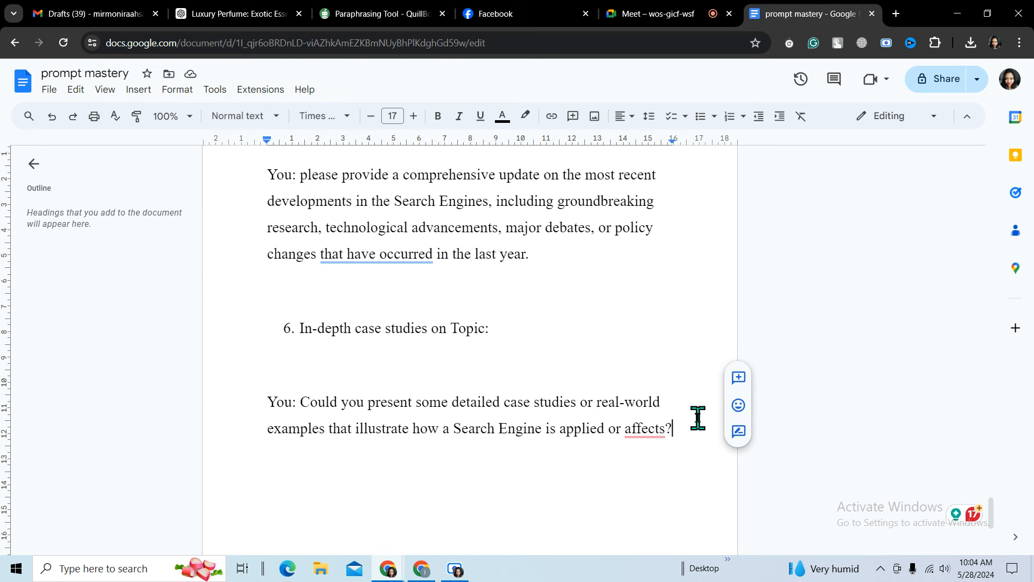
key(BackSpace)
text(in d)
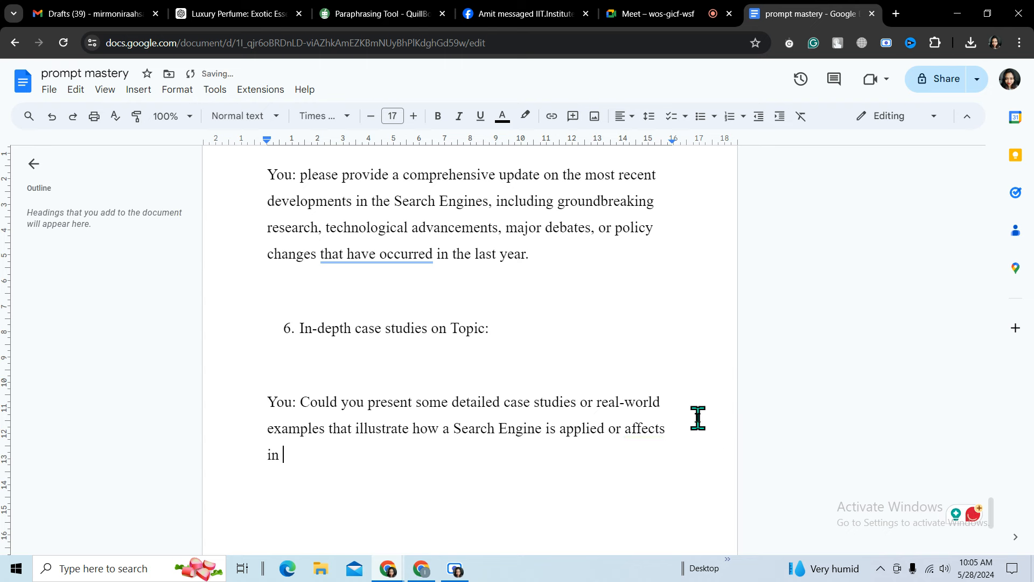
text(ifferent )
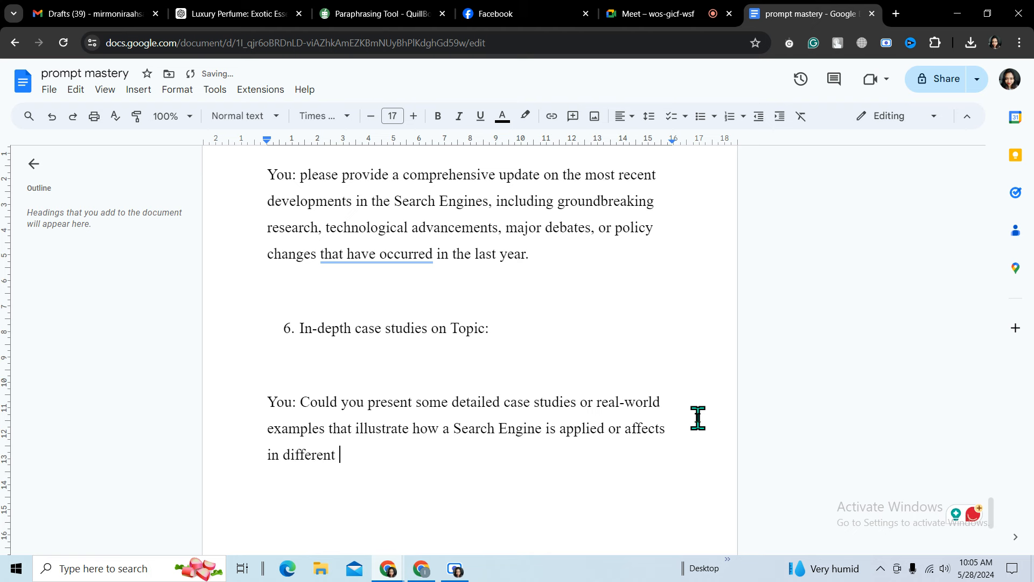
text(areas)
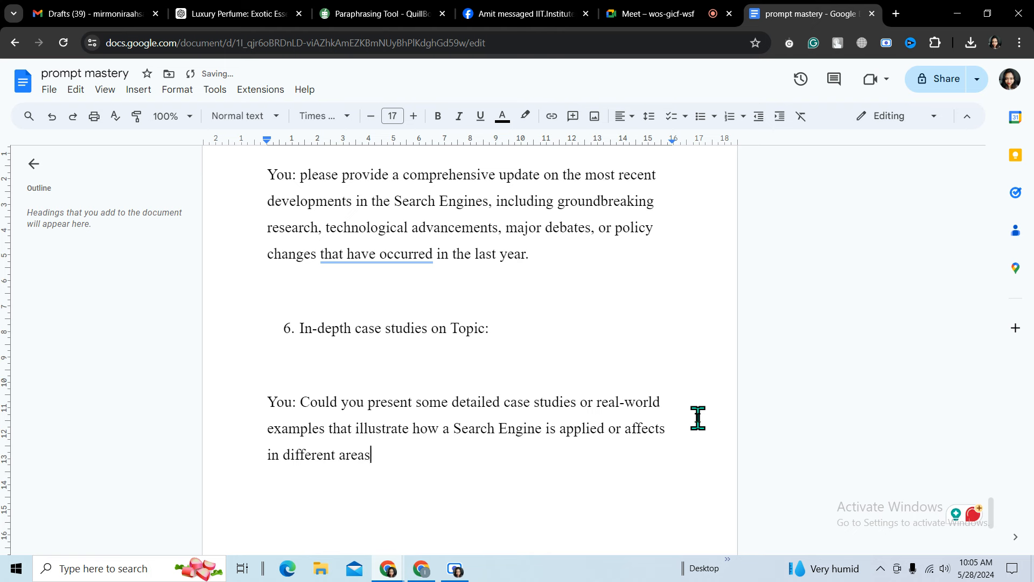
text(? )
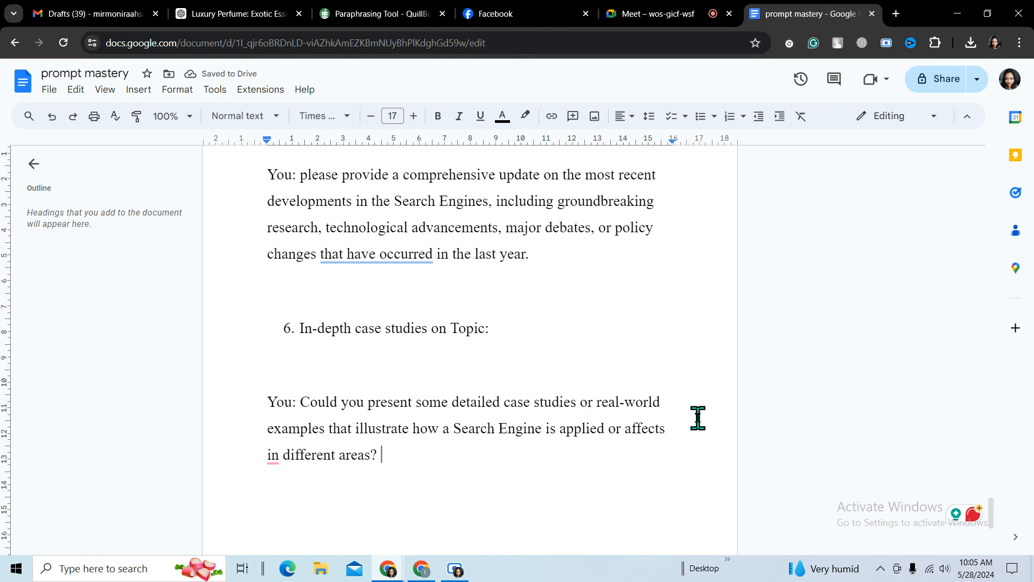
Continue the case studies prompt with "I am looking for stories or instances that show its impact".
text(I )
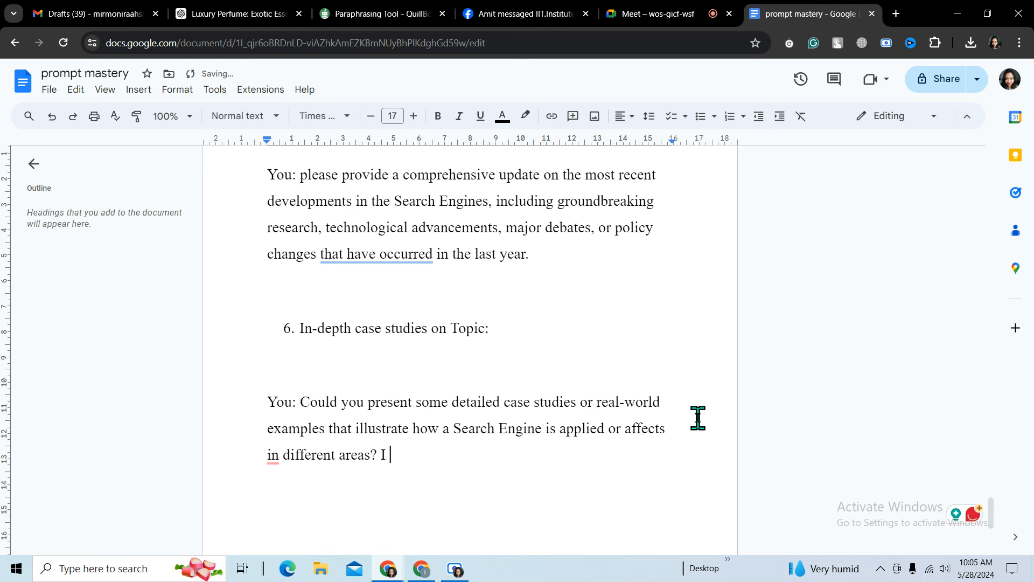
text(am looking for )
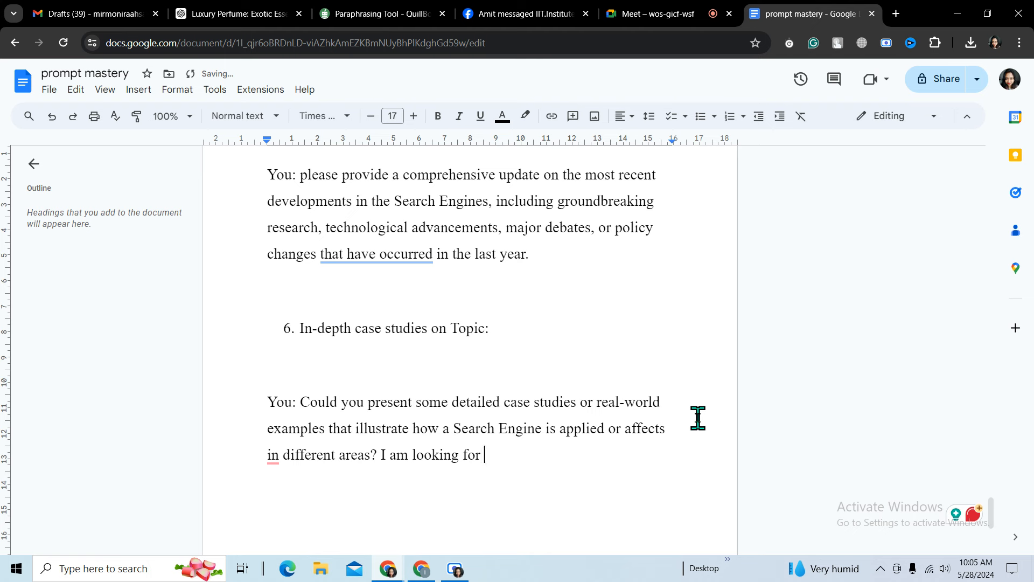
text(stories or instances that)
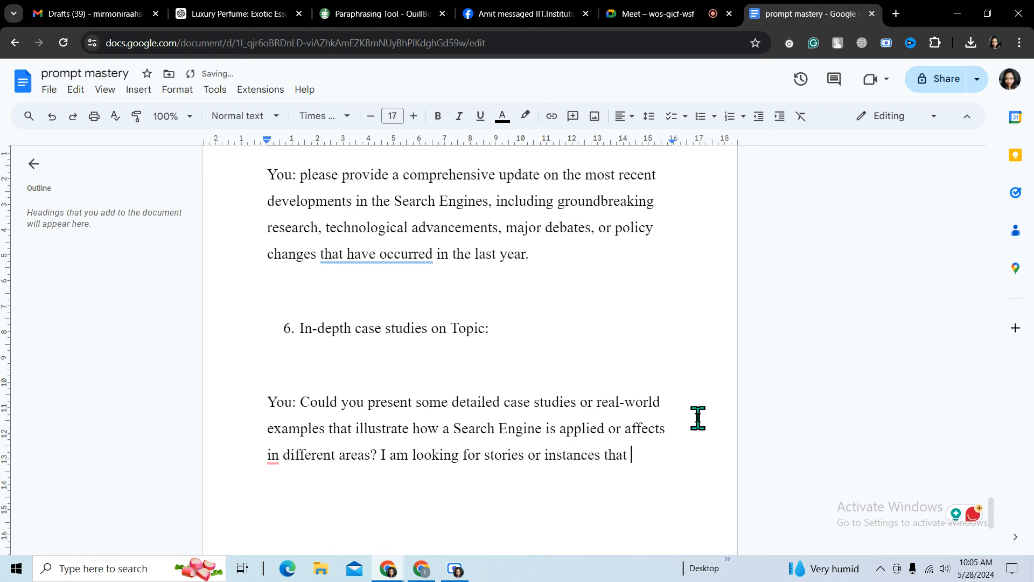
text( show its )
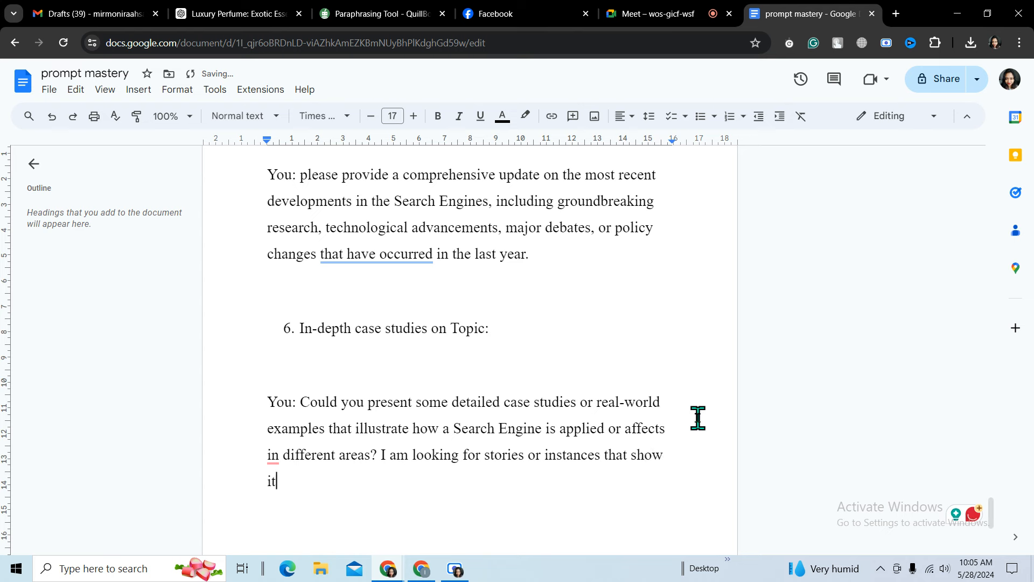
text(impact)
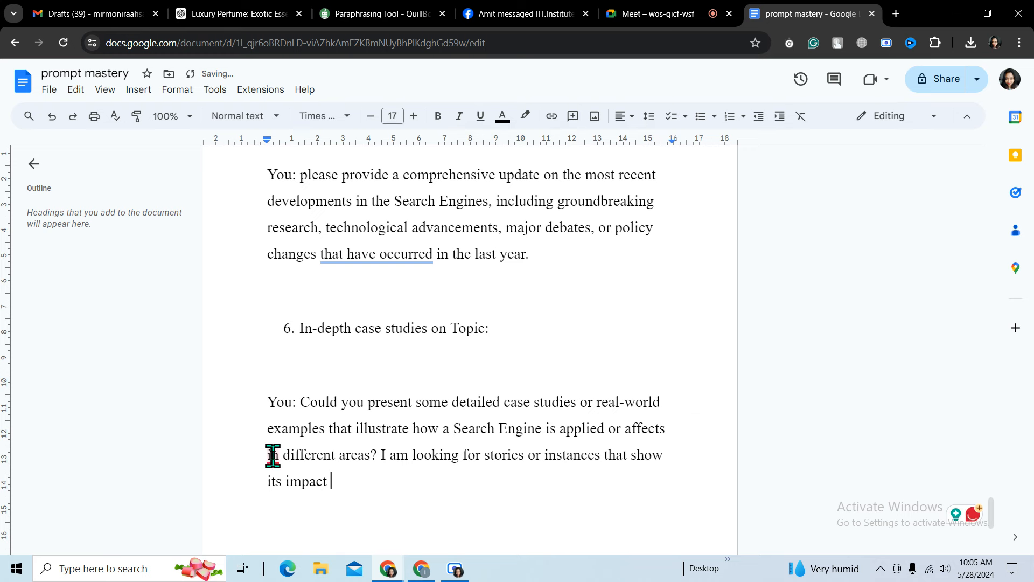
Remove the flagged word "in" before "different areas" and finish the last sentence with "in practical scenarios.".
mouse_move(273, 455)
click(293, 393)
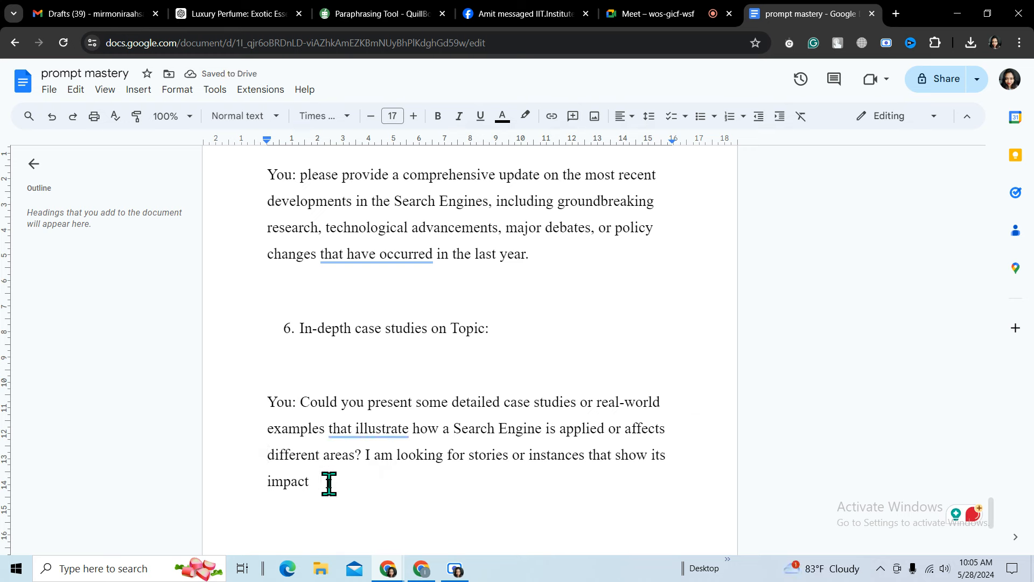
text(in pr)
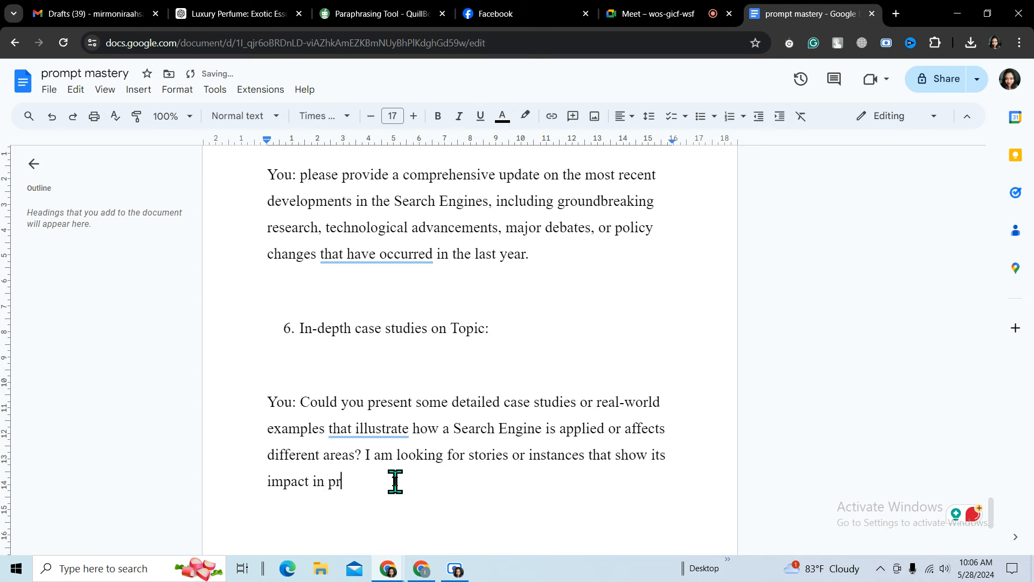
text(actic)
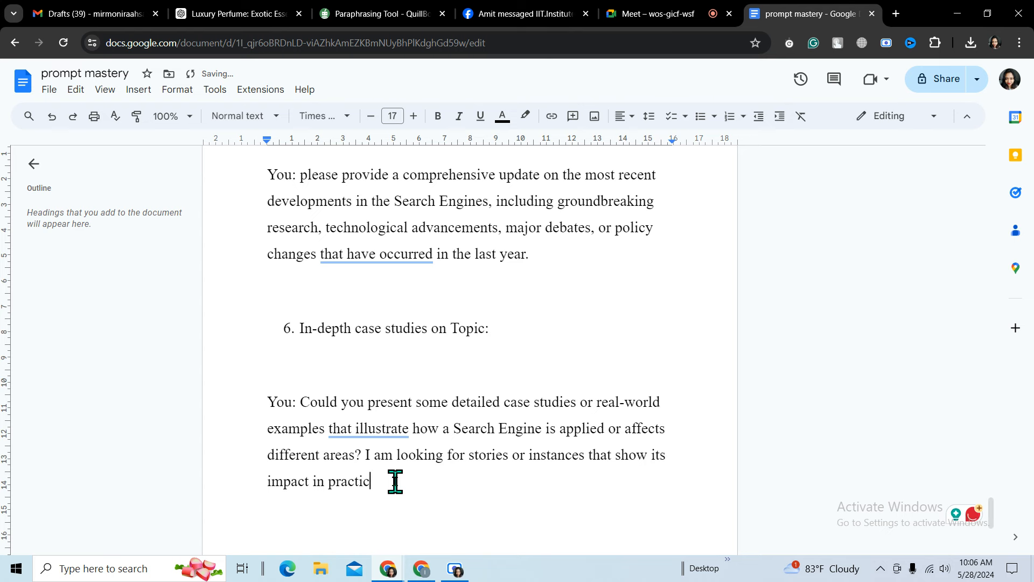
text(al)
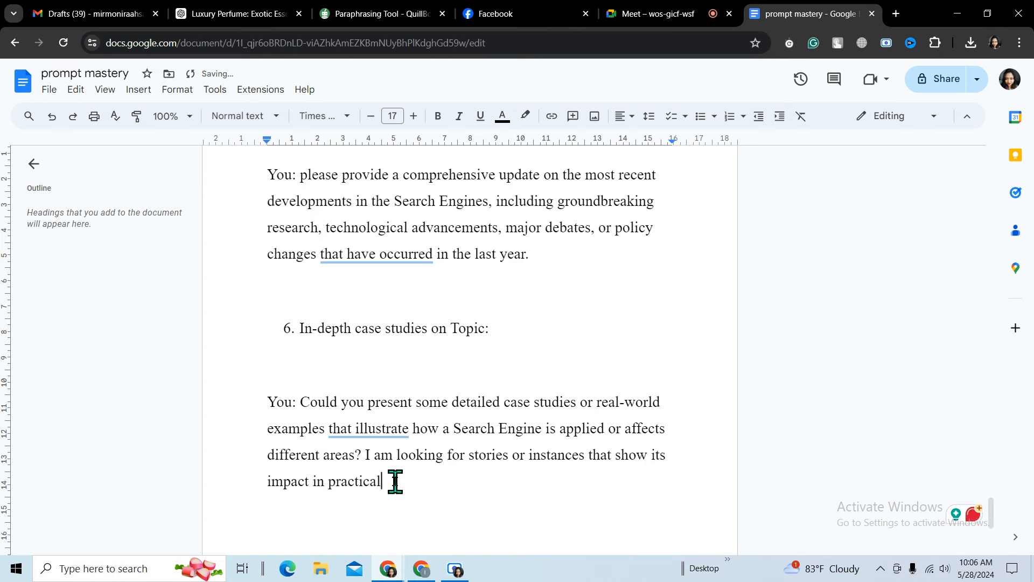
text( scenarios.)
mouse_move(380, 430)
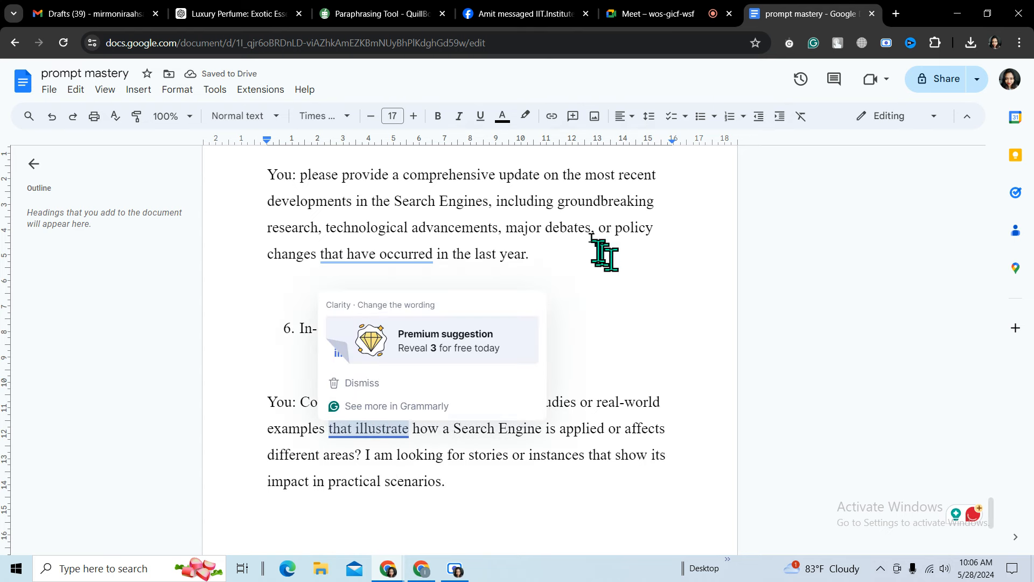
Switch to the Google Meet call, lower all raised hands and return to the prompt mastery document.
click(648, 12)
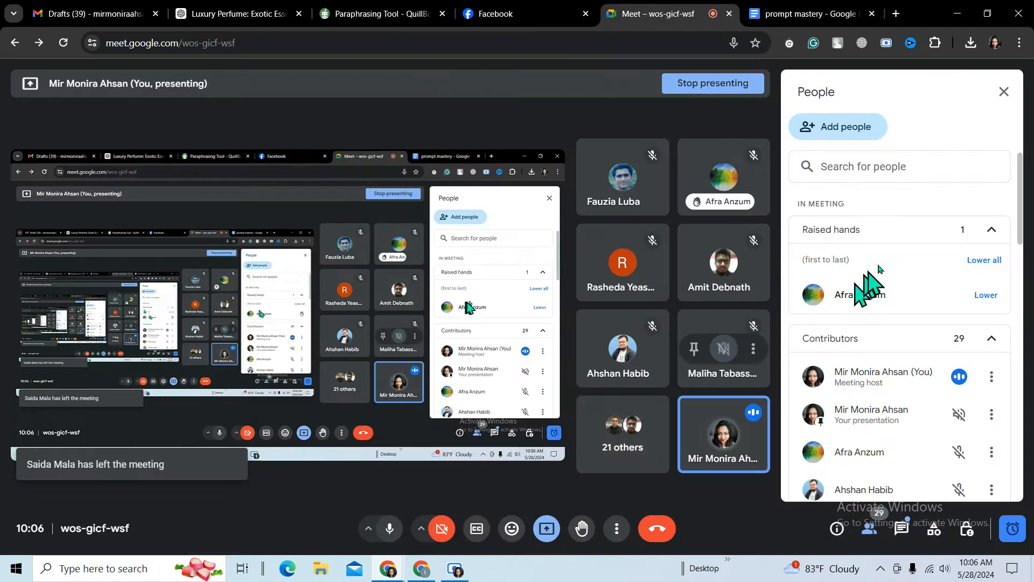
click(983, 260)
click(776, 14)
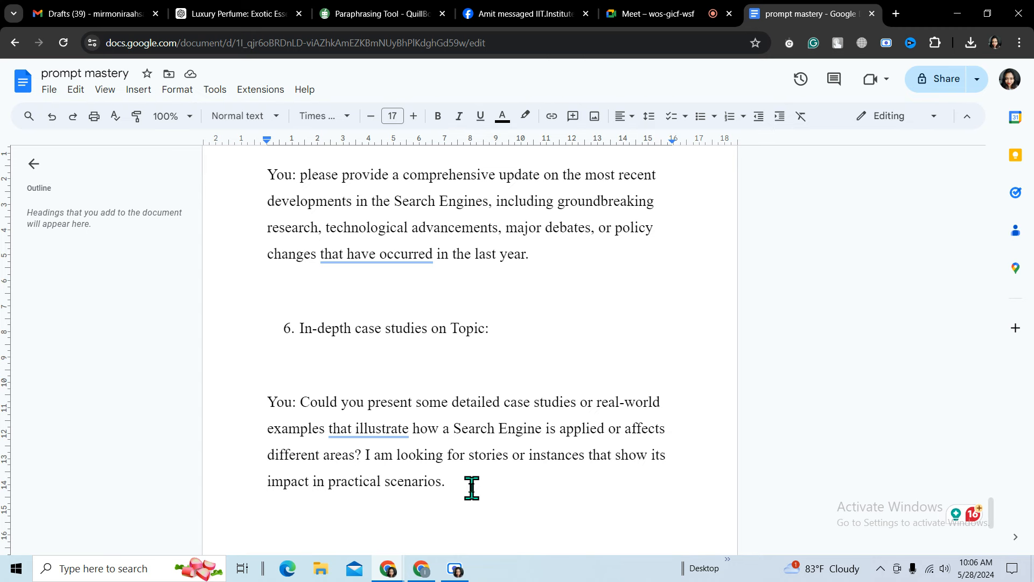
Review the prompts under items 4, 5 and 6, from the extensive comparison to the in-depth case studies.
scroll(451, 370, up, 10)
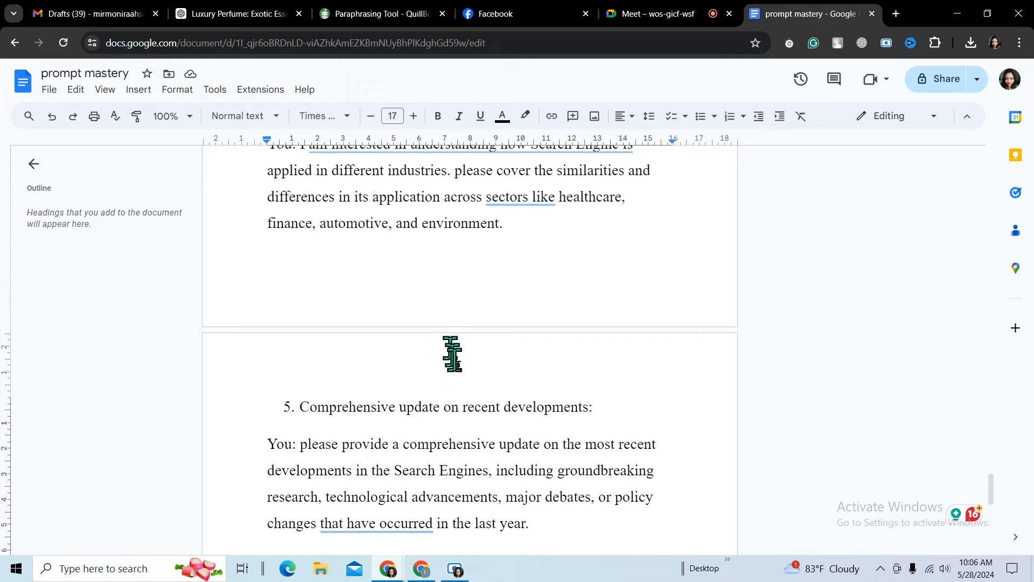
scroll(491, 388, down, 5)
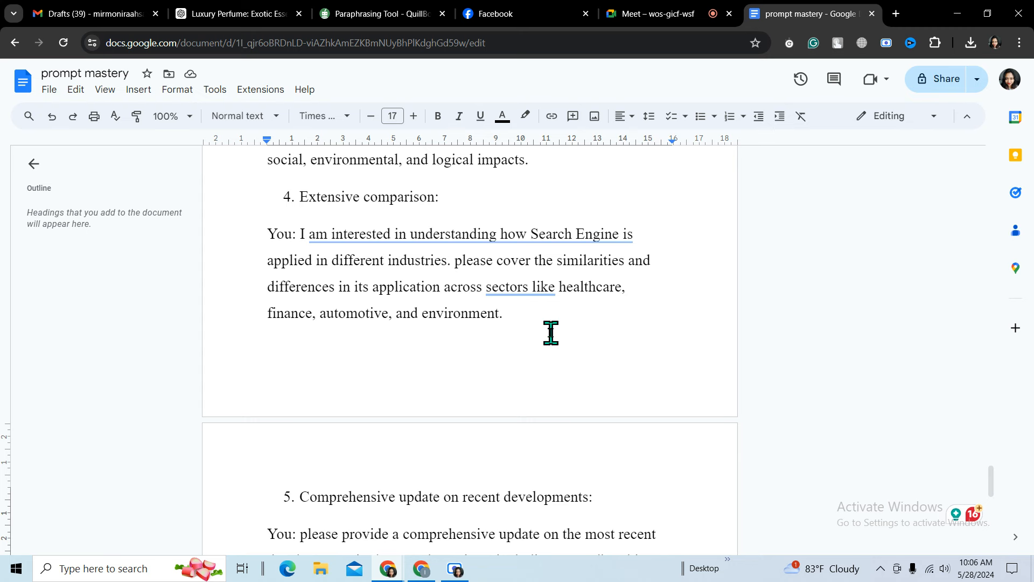
scroll(550, 332, down, 3)
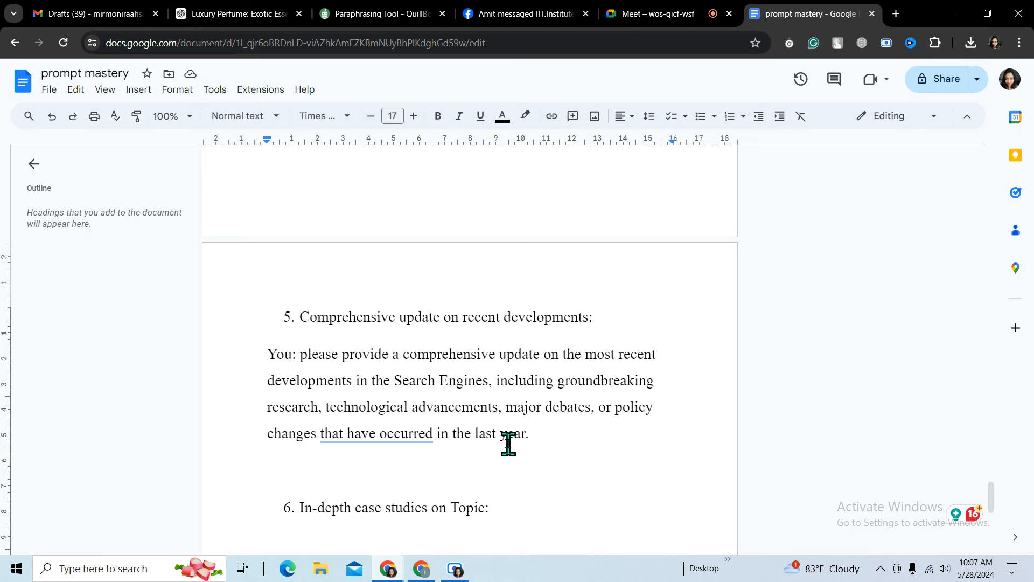
scroll(506, 444, down, 2)
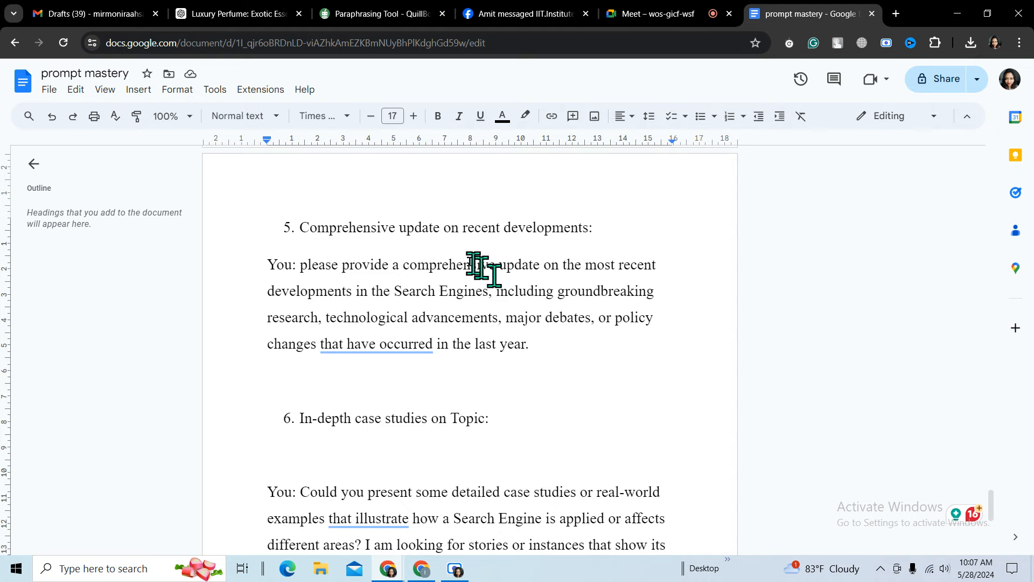
scroll(492, 312, down, 3)
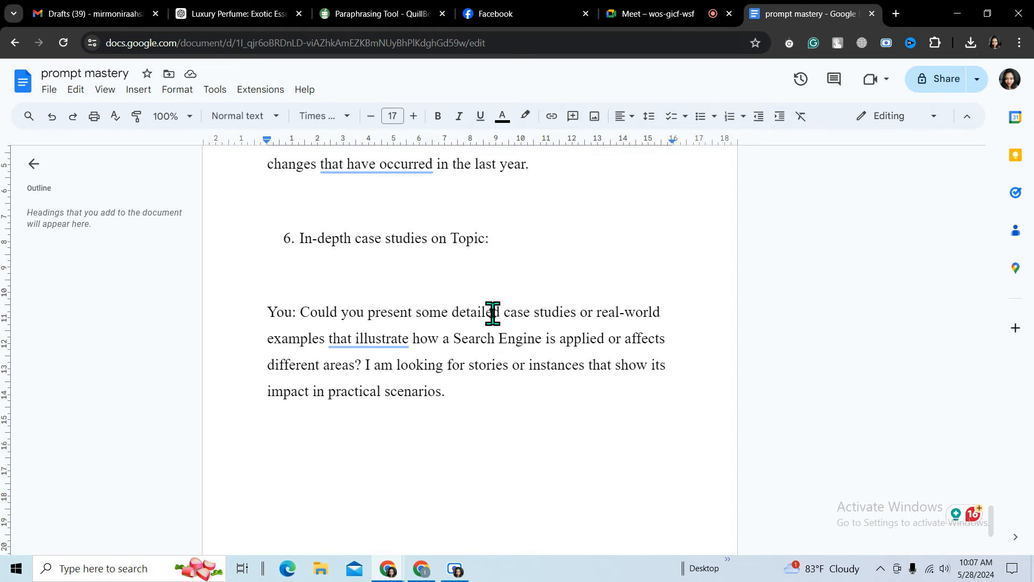
scroll(492, 312, up, 5)
scroll(362, 386, down, 2)
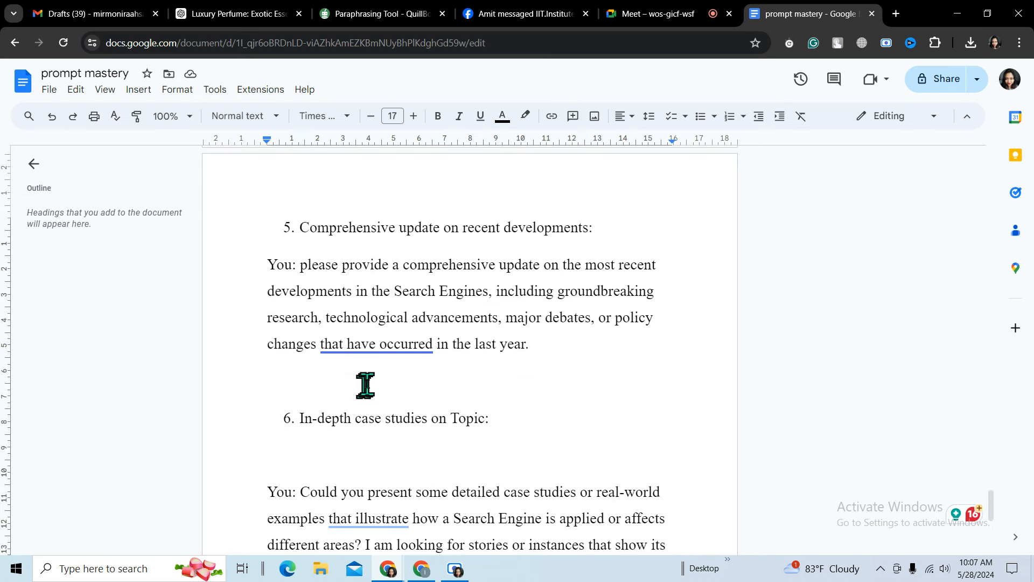
scroll(387, 392, down, 3)
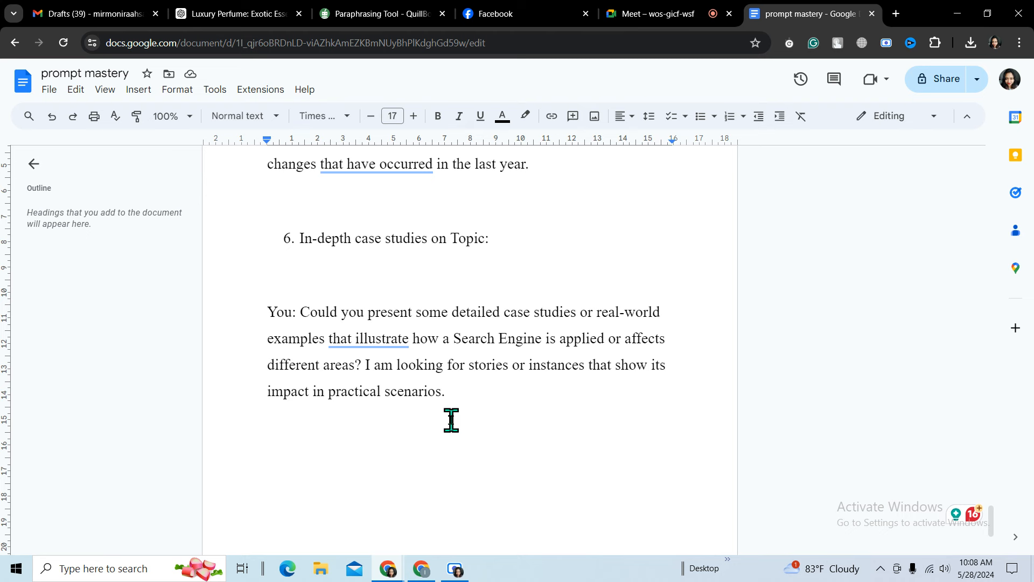
key(Return)
key(Return)
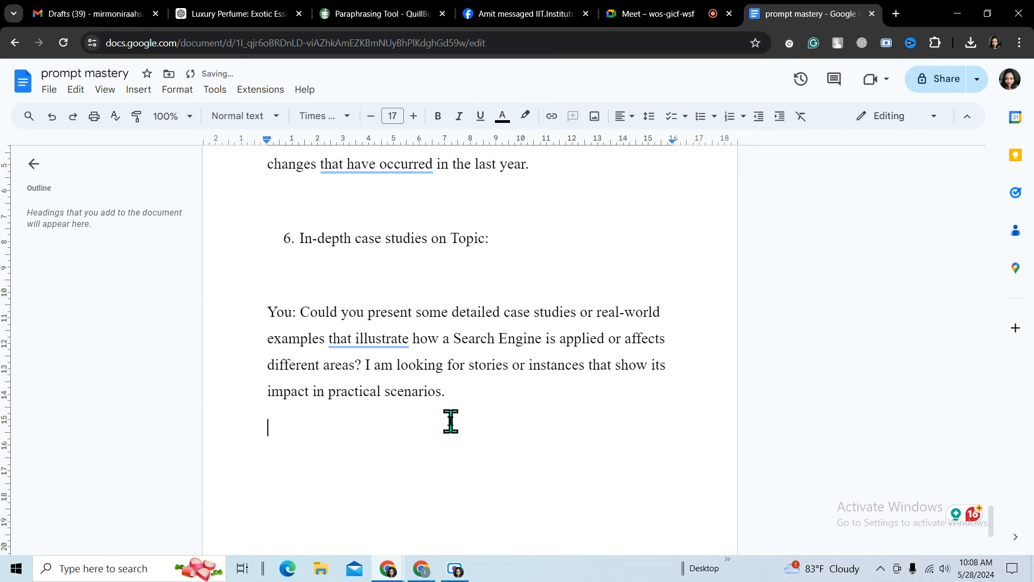
key(BackSpace)
key(BackSpace)
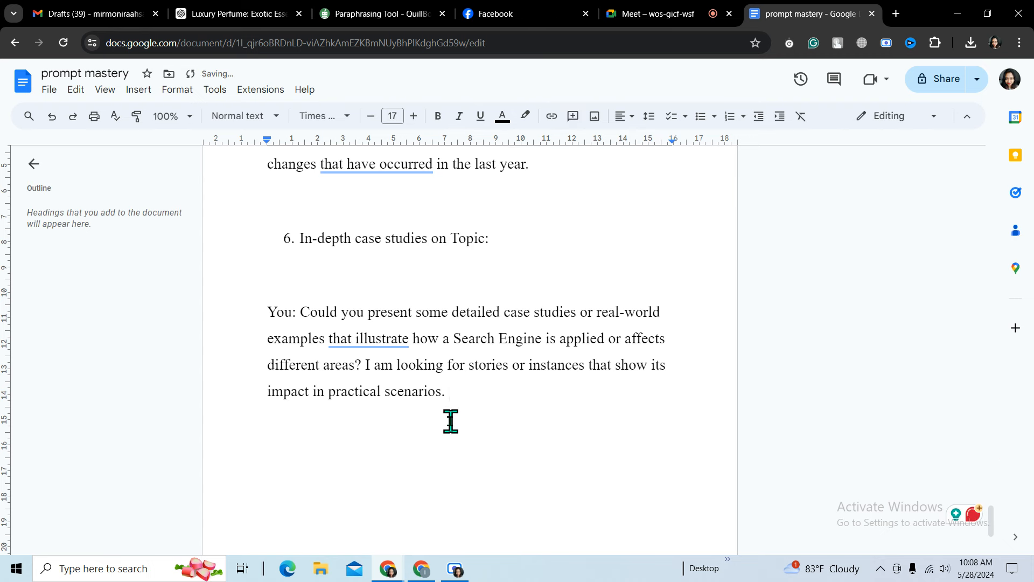
Add numbered item 7 below the case studies prompt and begin its heading with "Expert opinion".
scroll(425, 422, down, 3)
key(Return)
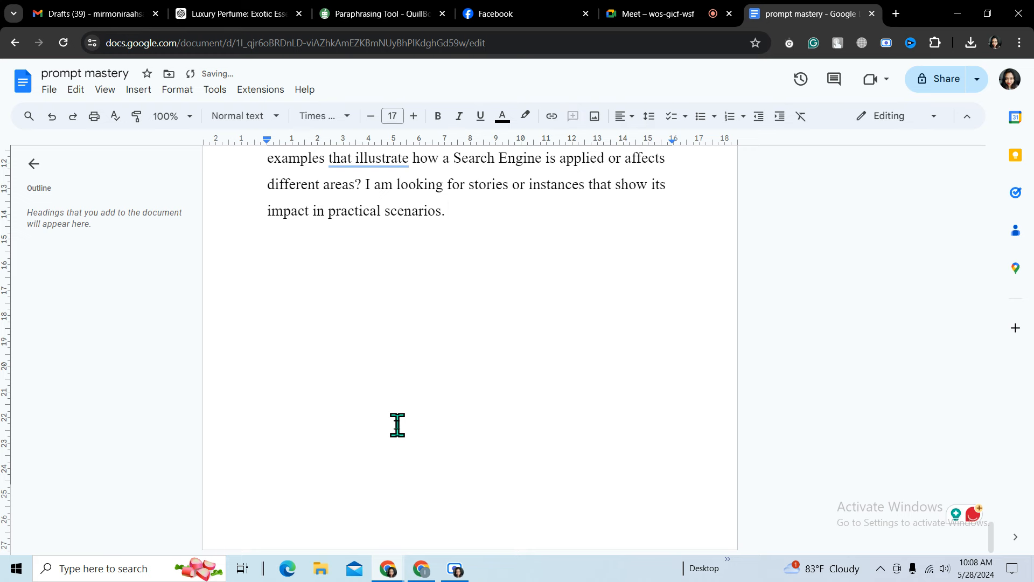
scroll(398, 425, up, 5)
scroll(386, 426, down, 4)
scroll(386, 427, up, 7)
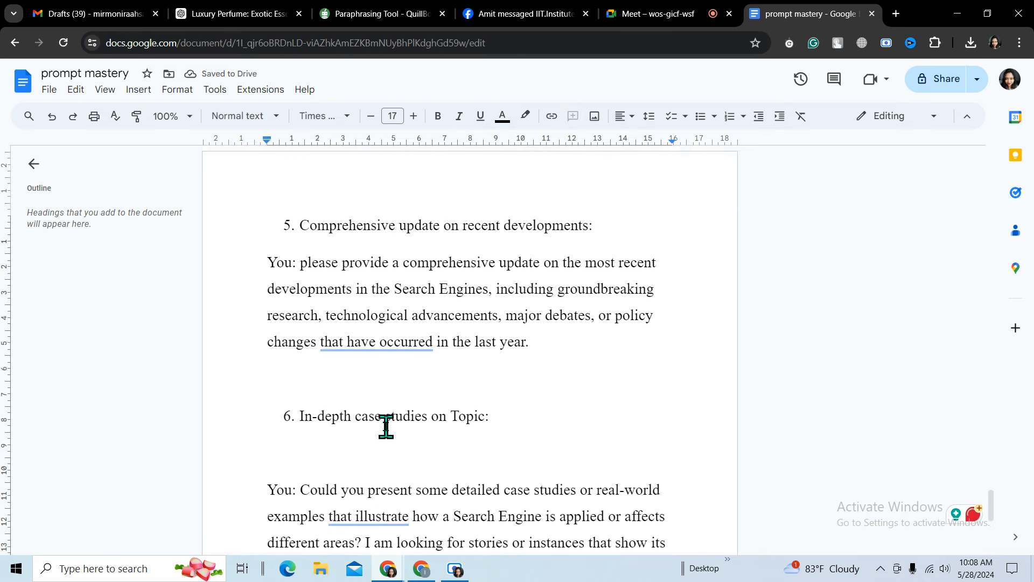
scroll(387, 427, down, 8)
text(7.)
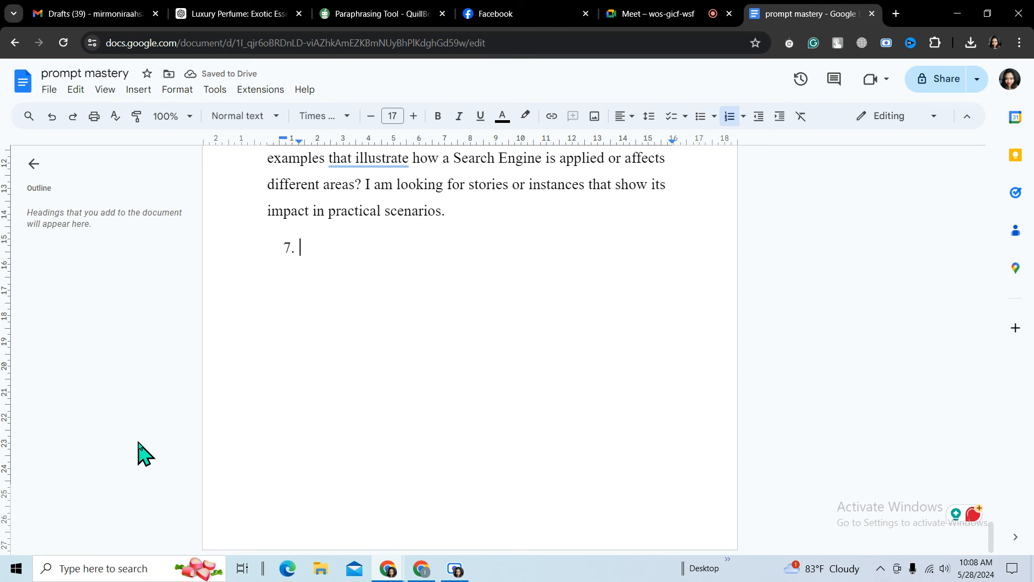
text(Exp)
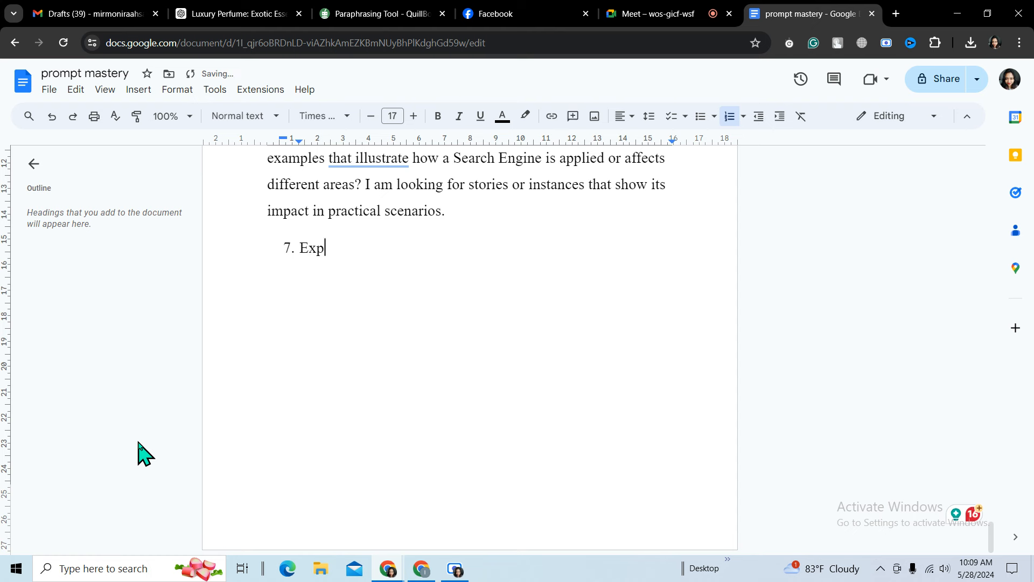
text(ert opinion)
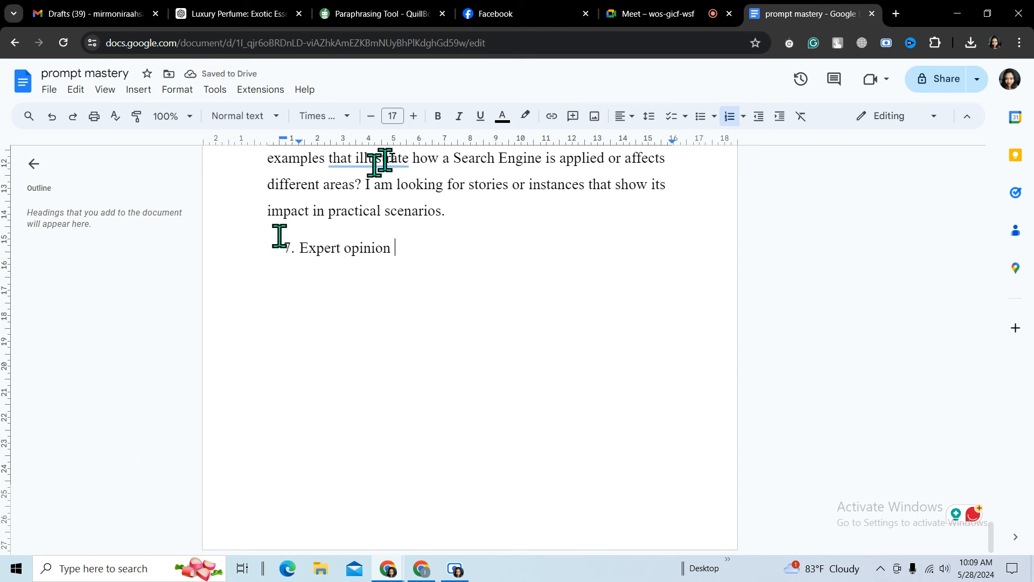
Check the Google Meet call and return to the prompt mastery document.
click(626, 12)
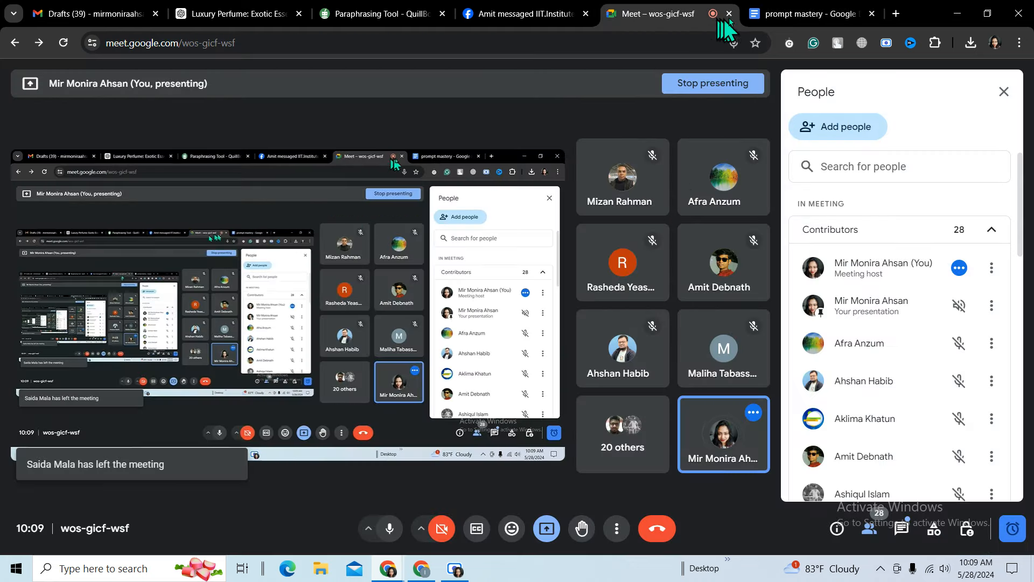
click(783, 14)
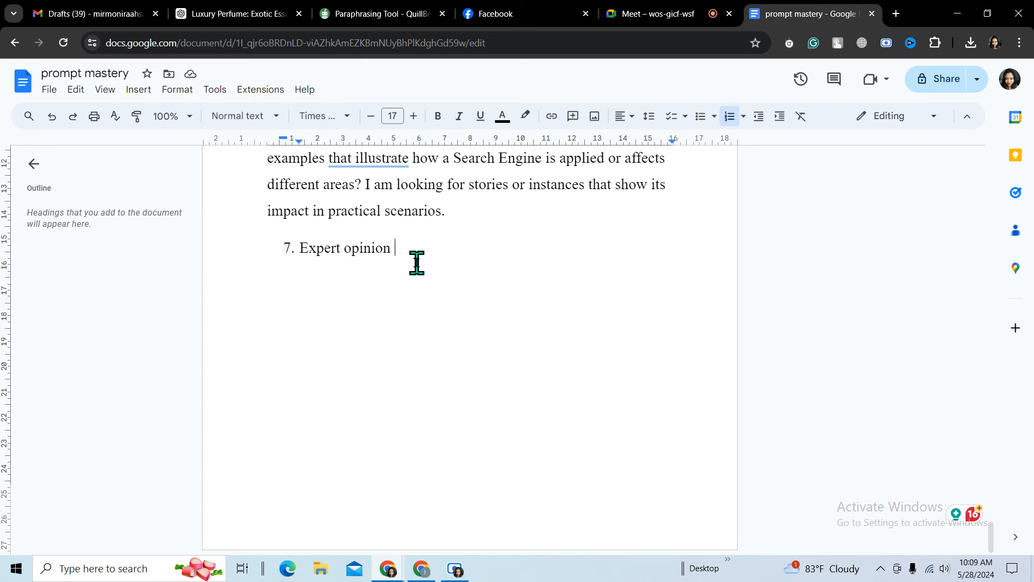
Extend the item 7 heading with "and current" after "Expert opinion".
text(and )
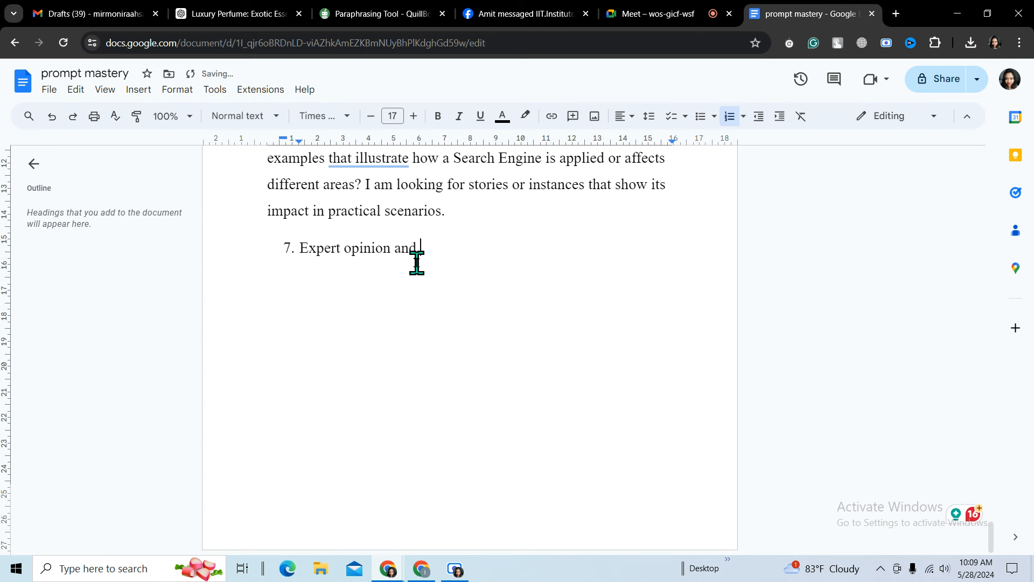
text(op)
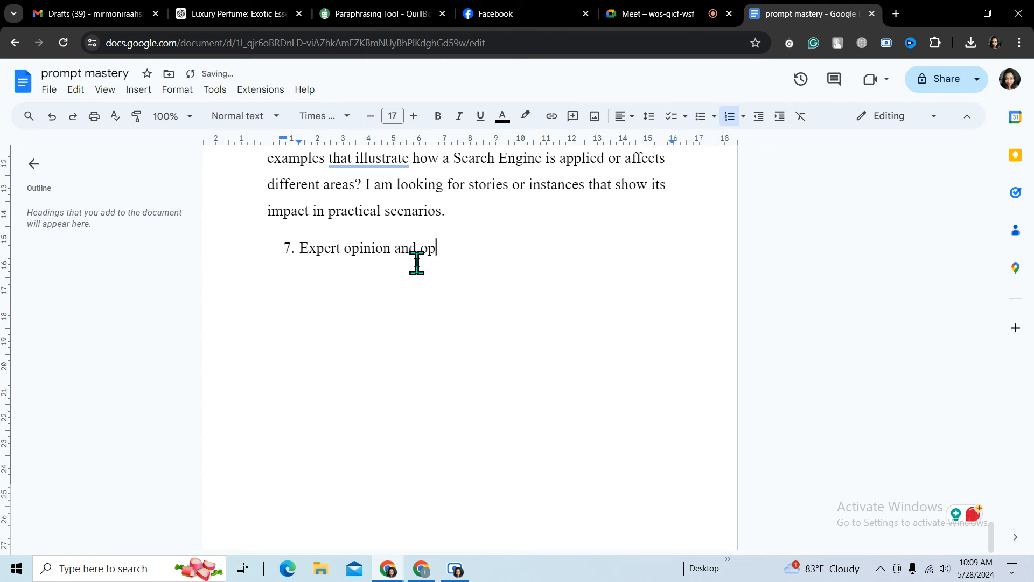
text(inion)
key(BackSpace)
key(BackSpace)
key(BackSpace)
key(BackSpace)
key(BackSpace)
key(BackSpace)
key(BackSpace)
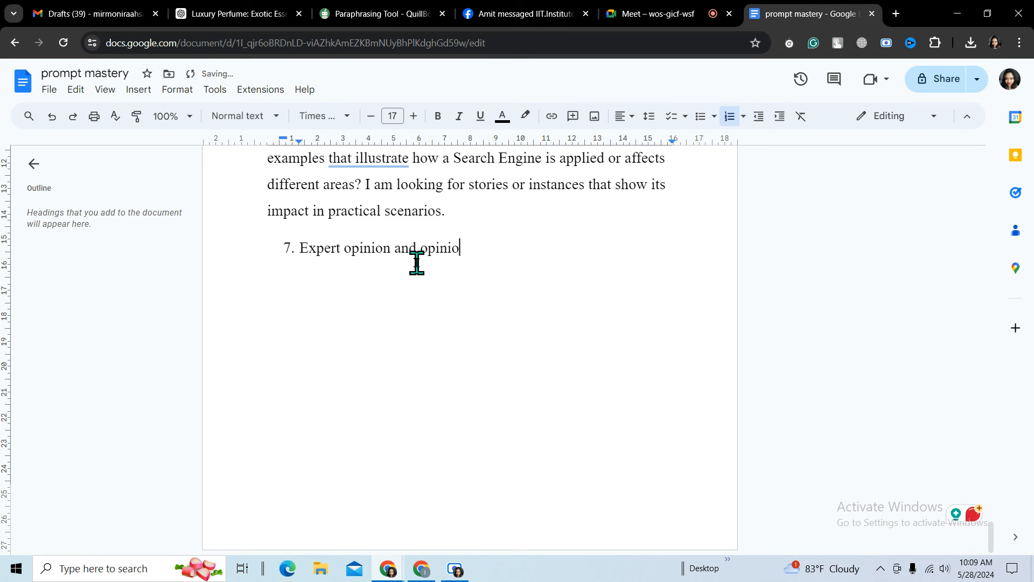
text(c)
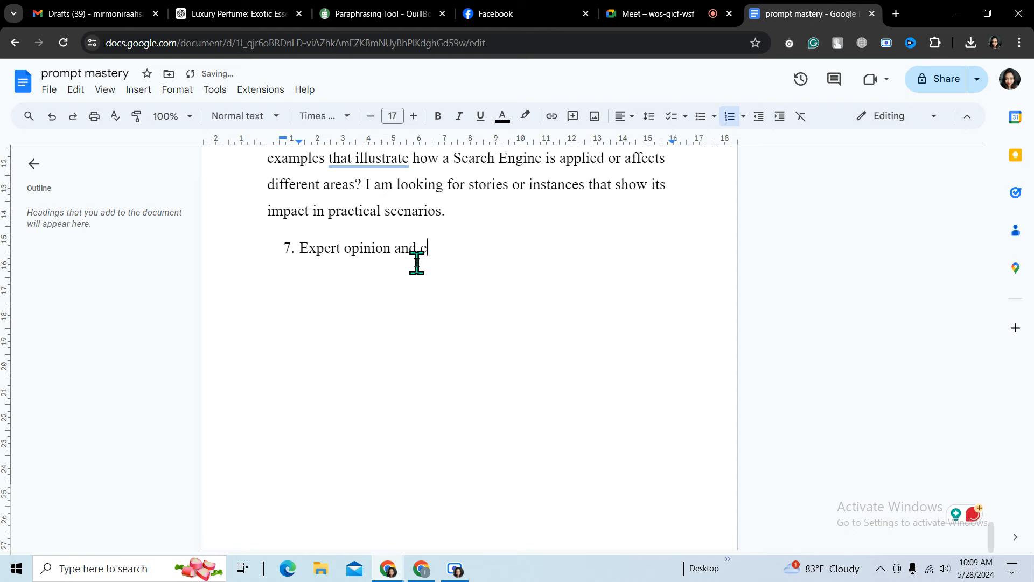
text(urrent)
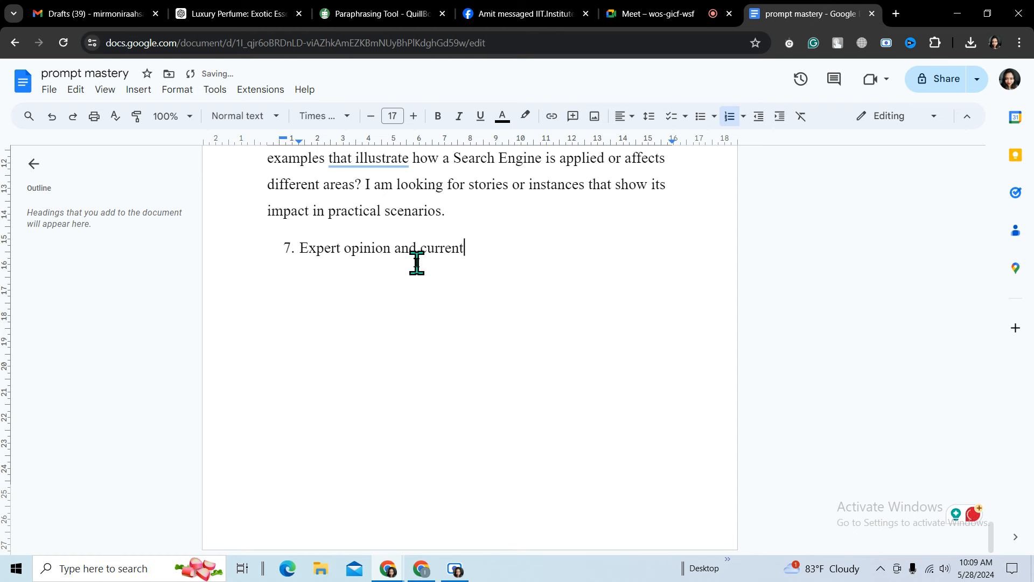
Finish the item 7 heading with "discover on Topic:" and start an unnumbered paragraph below it.
text( d)
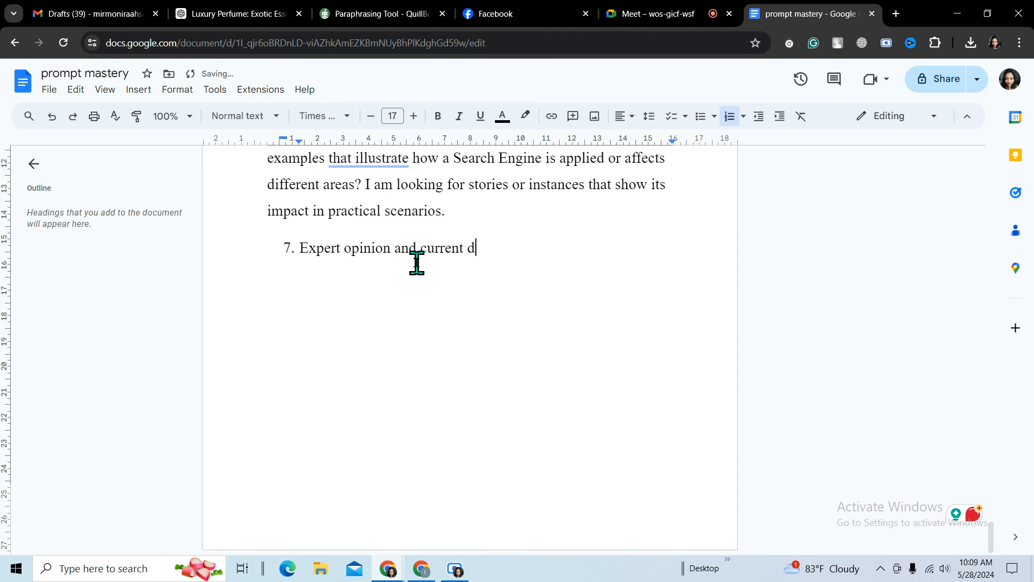
text(iscovers)
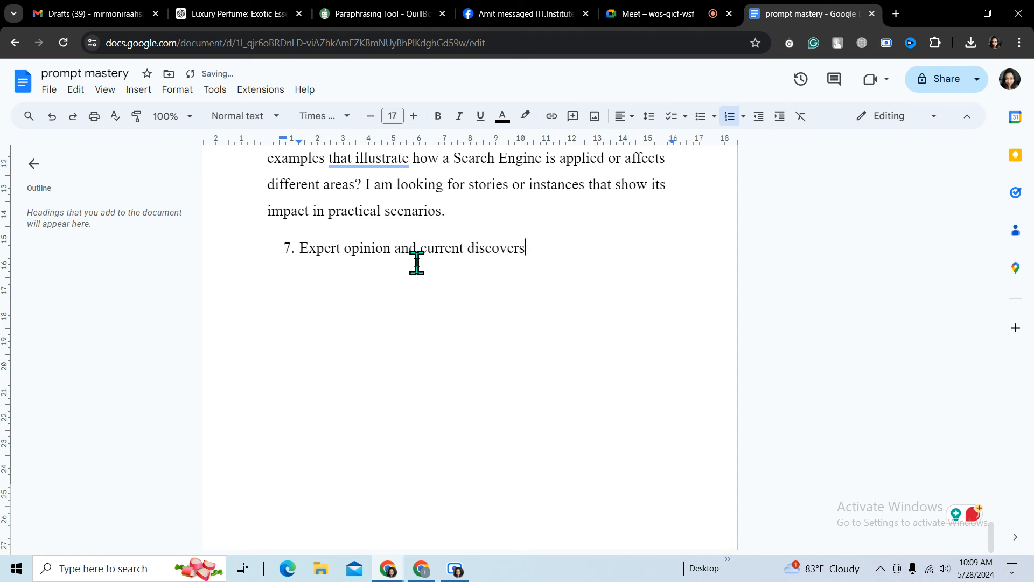
key(BackSpace)
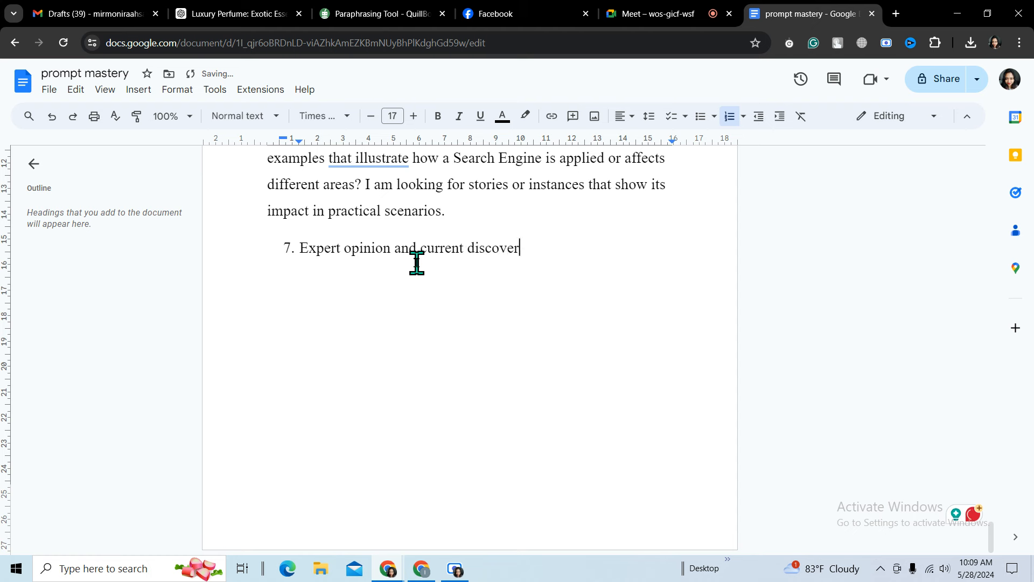
text(on Topi)
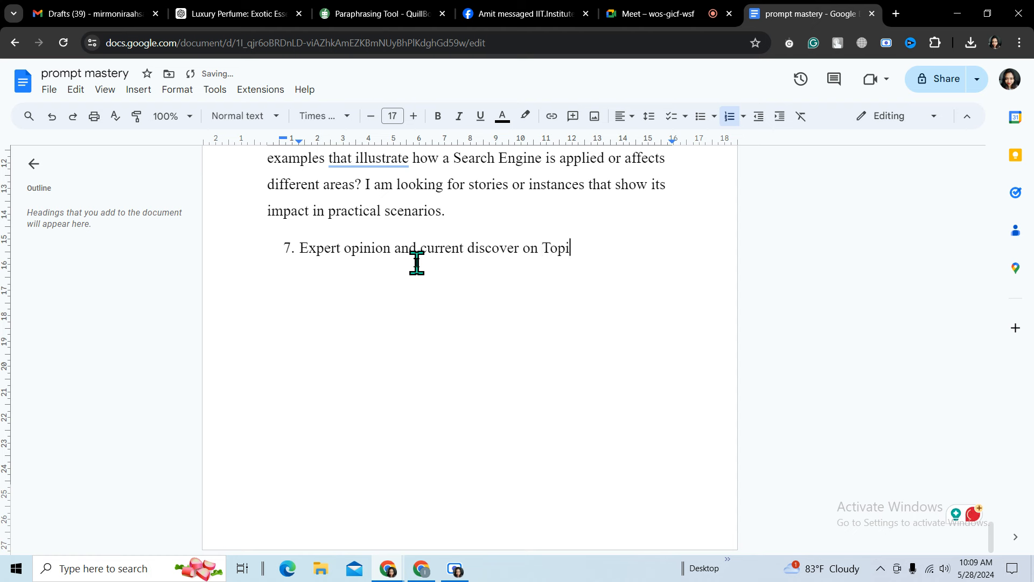
text(c:)
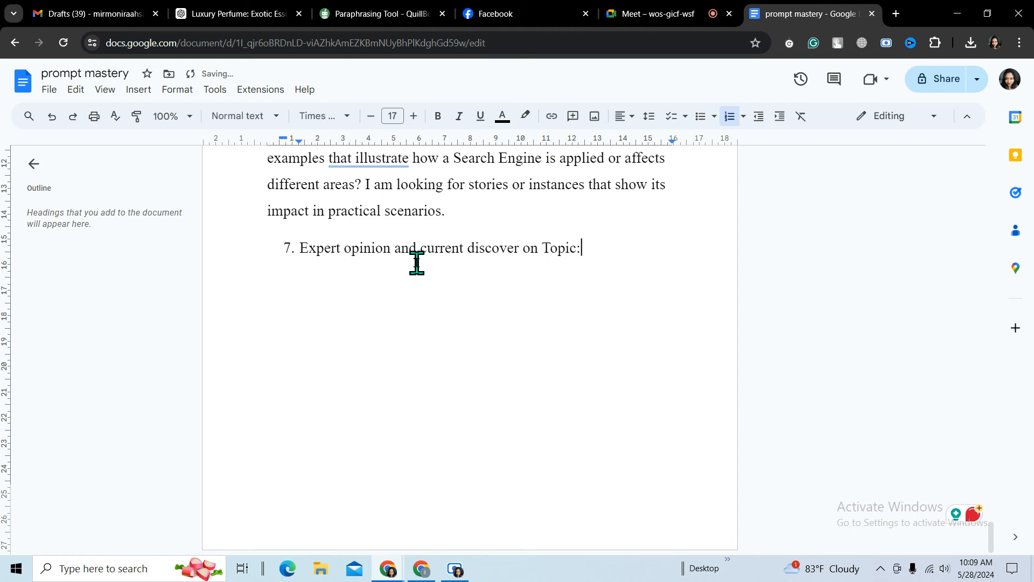
key(Return)
key(Return)
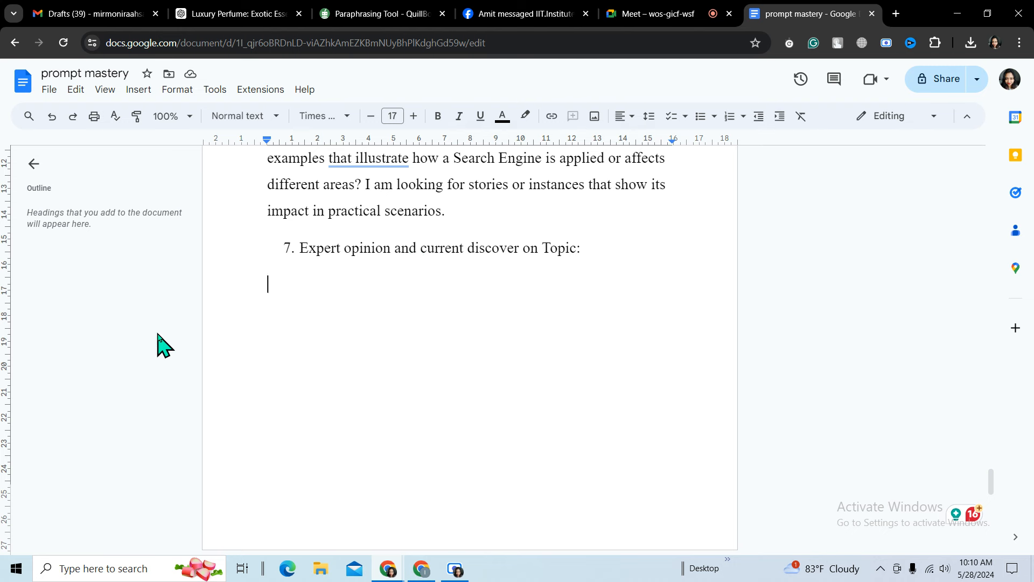
Begin the prompt under item 7 with "You: What are the current thoughts".
text(W)
key(BackSpace)
text(Y)
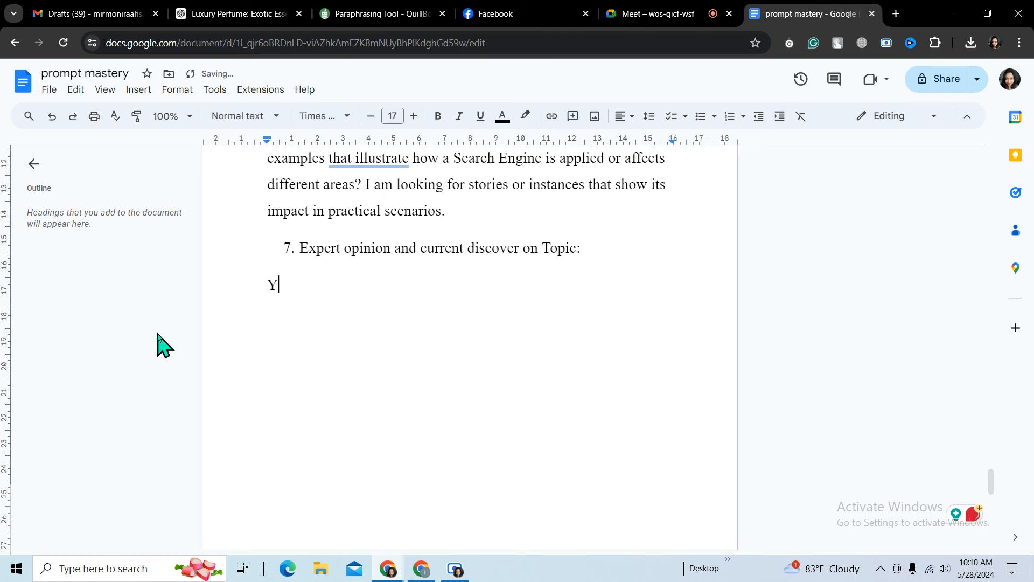
text(ou: W)
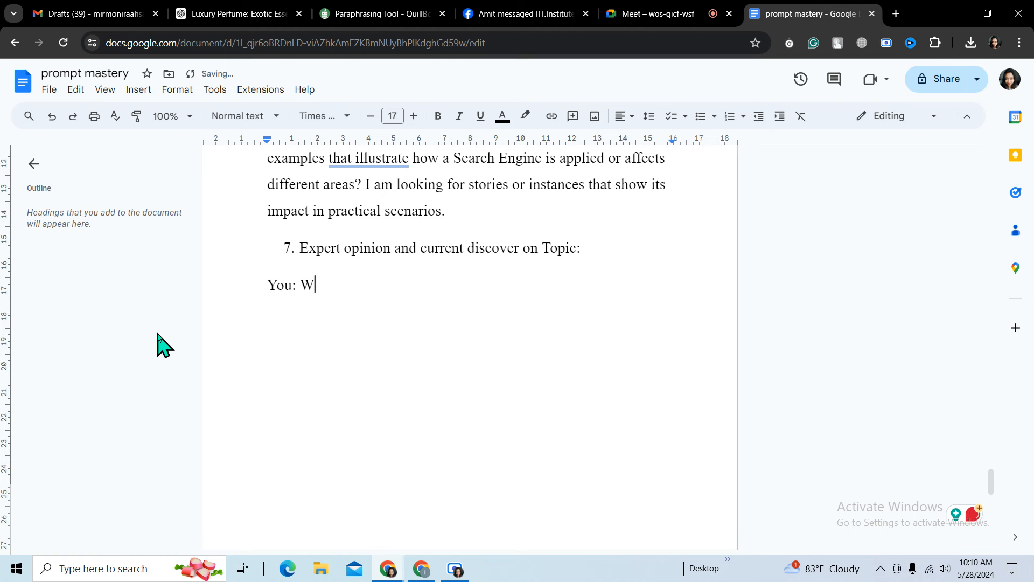
text(hat )
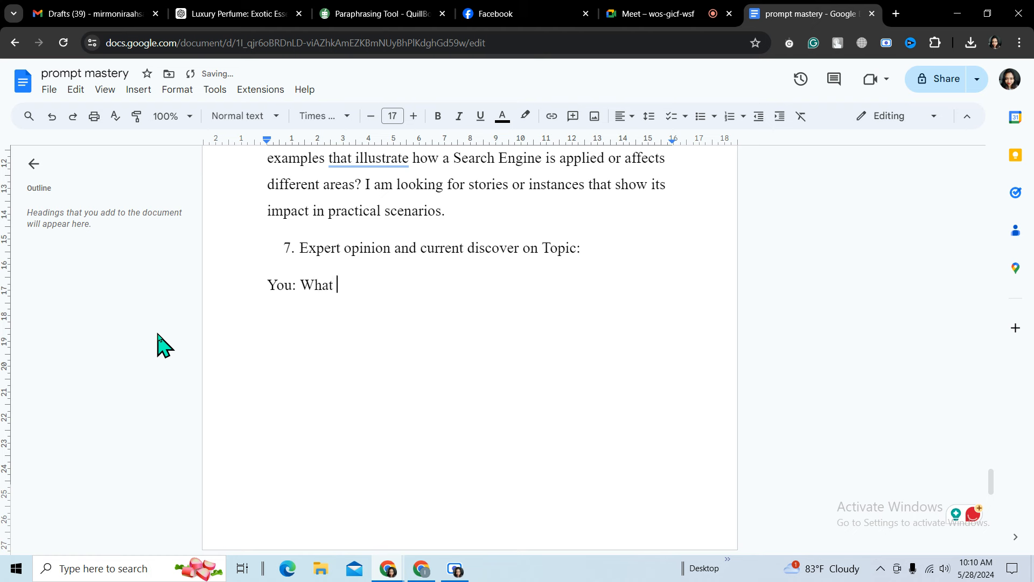
text(are )
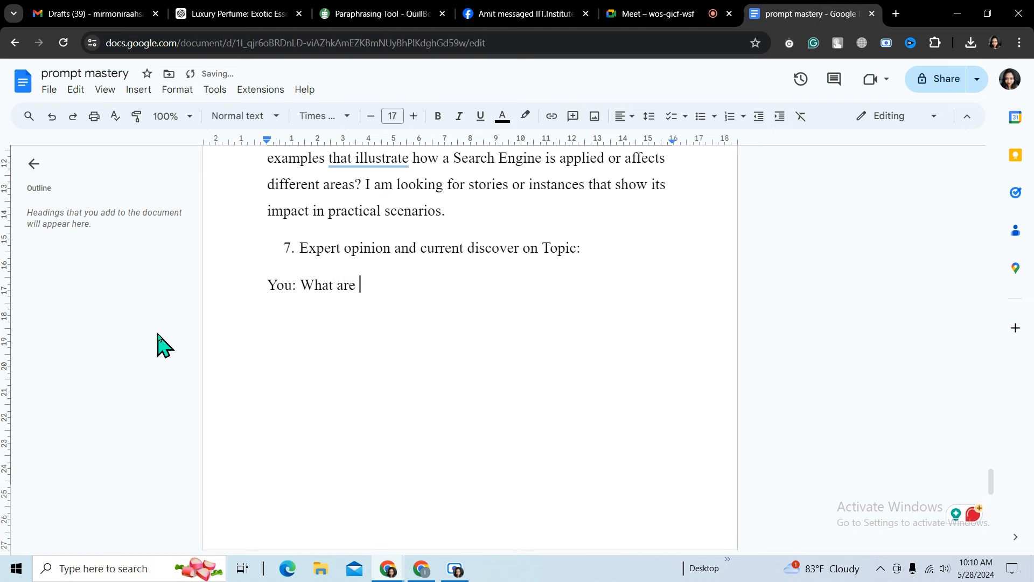
text(the)
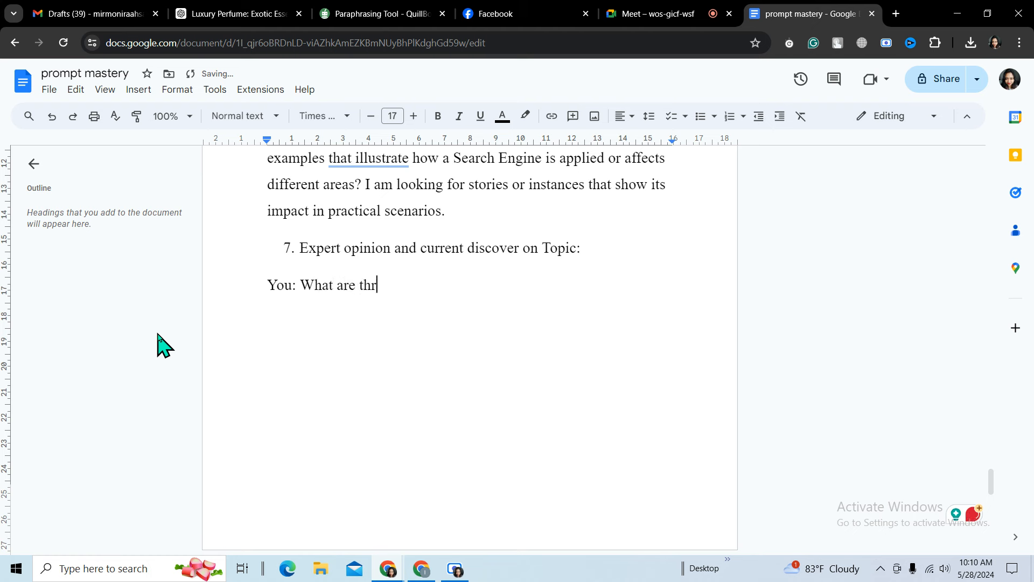
text( cu)
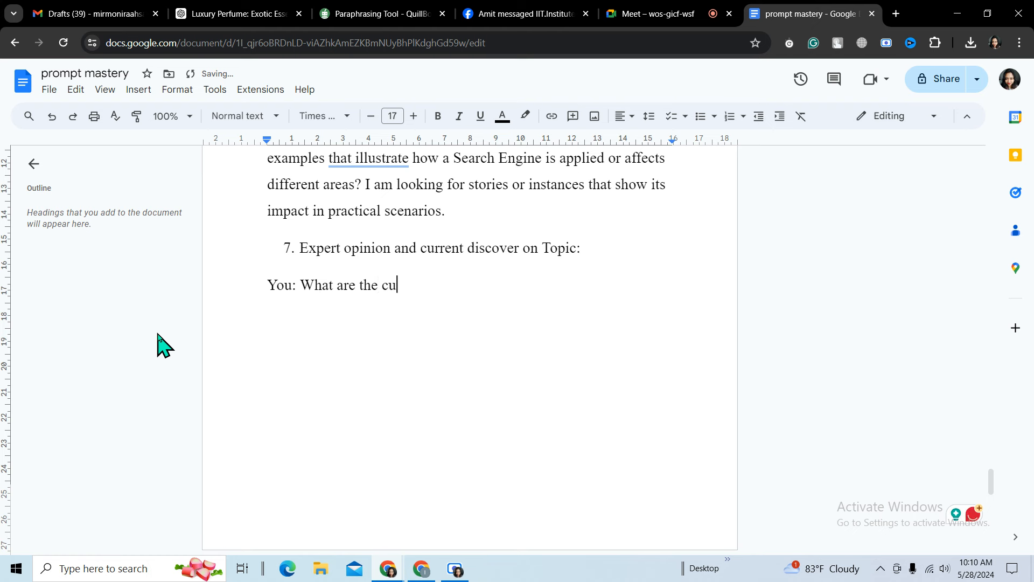
text(rrent thout)
key(BackSpace)
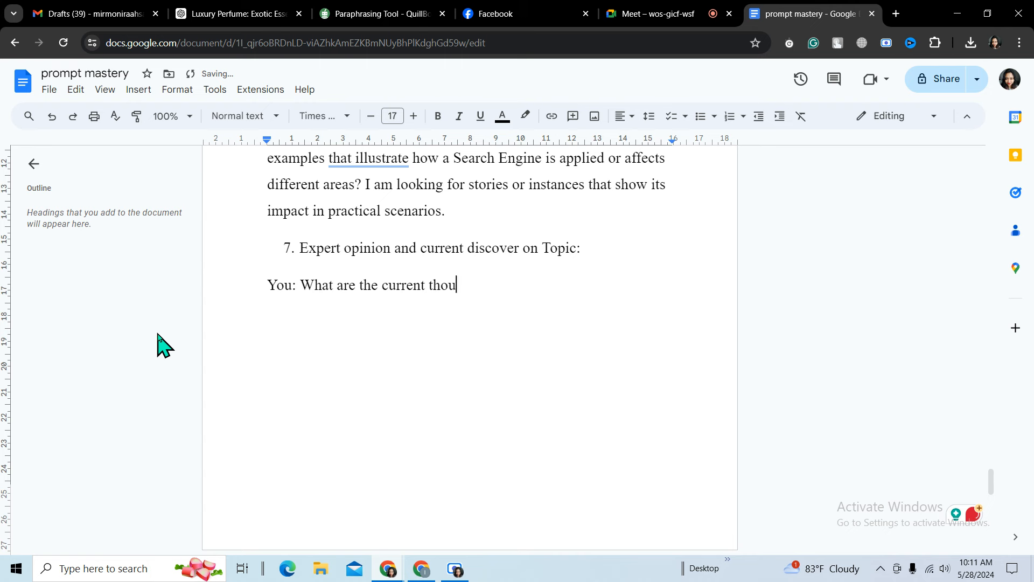
text(ght)
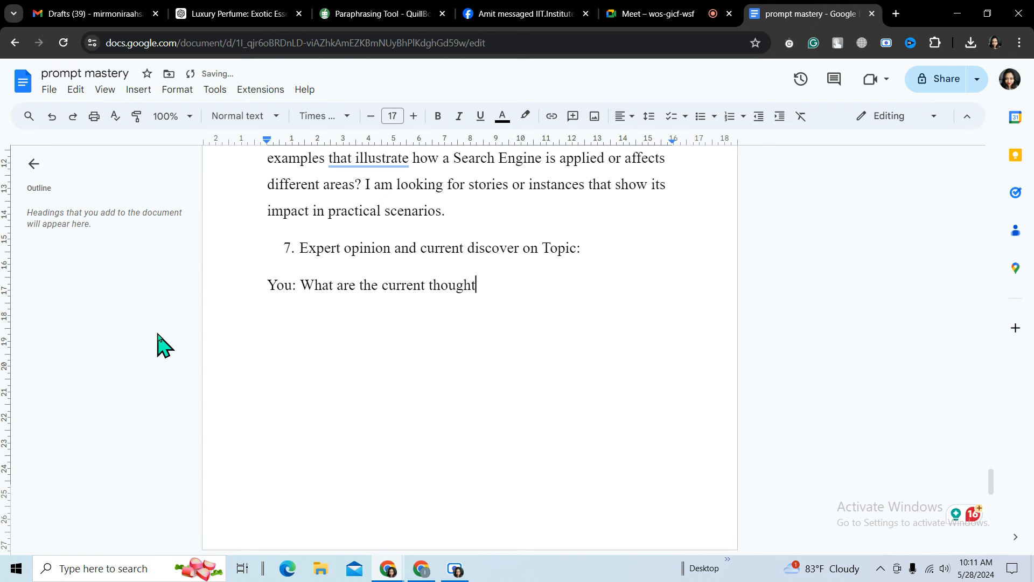
text(s a)
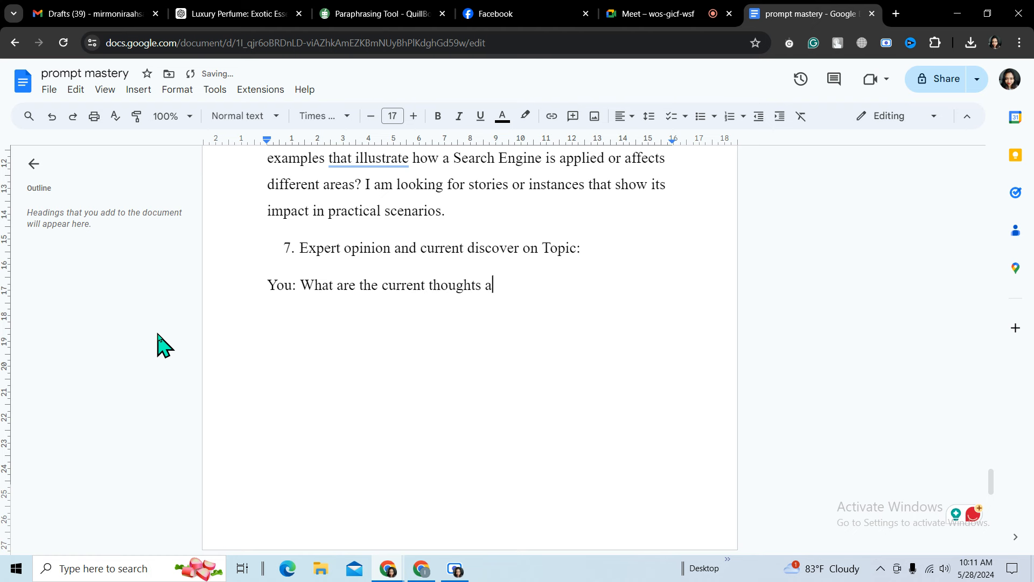
Continue the item 7 prompt with "and opinions of", correcting the spelling of "opinions".
text(nd oi)
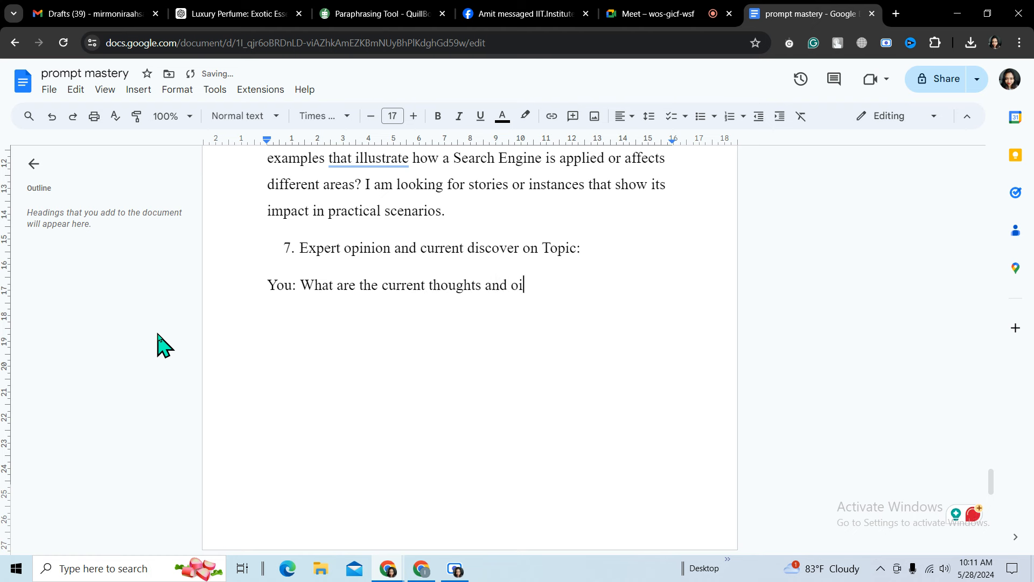
key(BackSpace)
text(p)
text(n)
key(BackSpace)
text(nion)
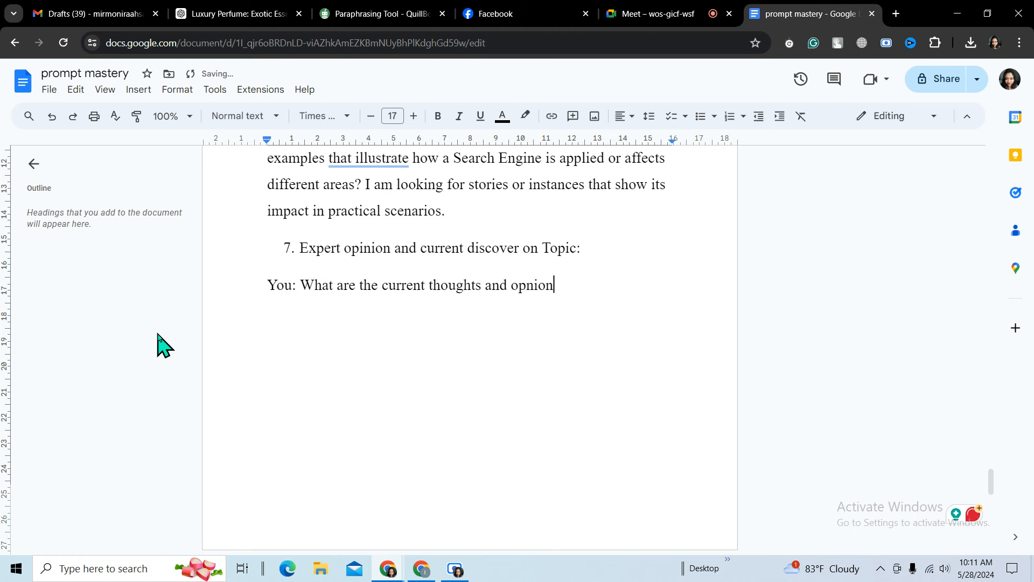
key(BackSpace)
key(BackSpace)
key(BackSpace)
key(BackSpace)
text(inions od)
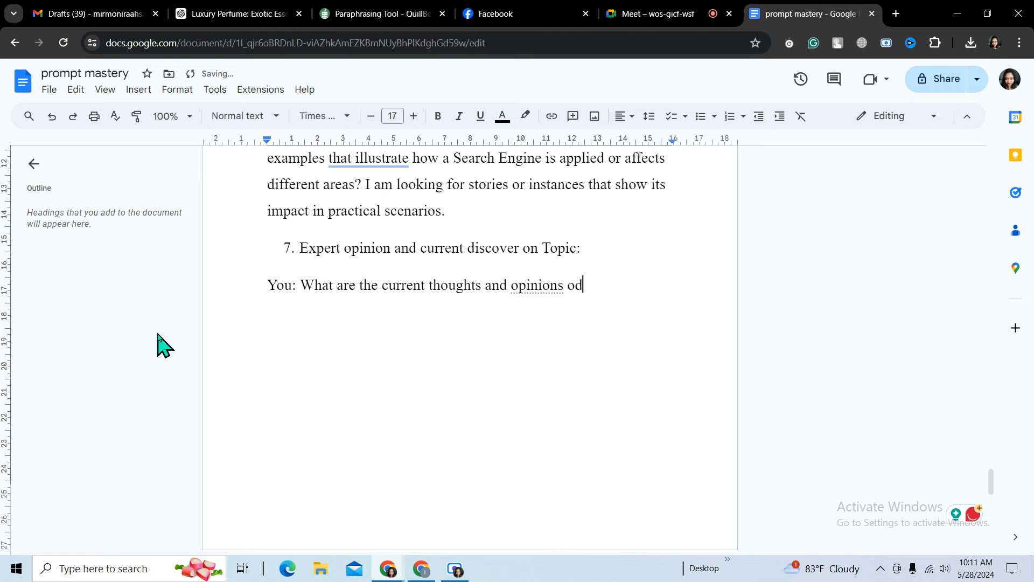
key(BackSpace)
text(f )
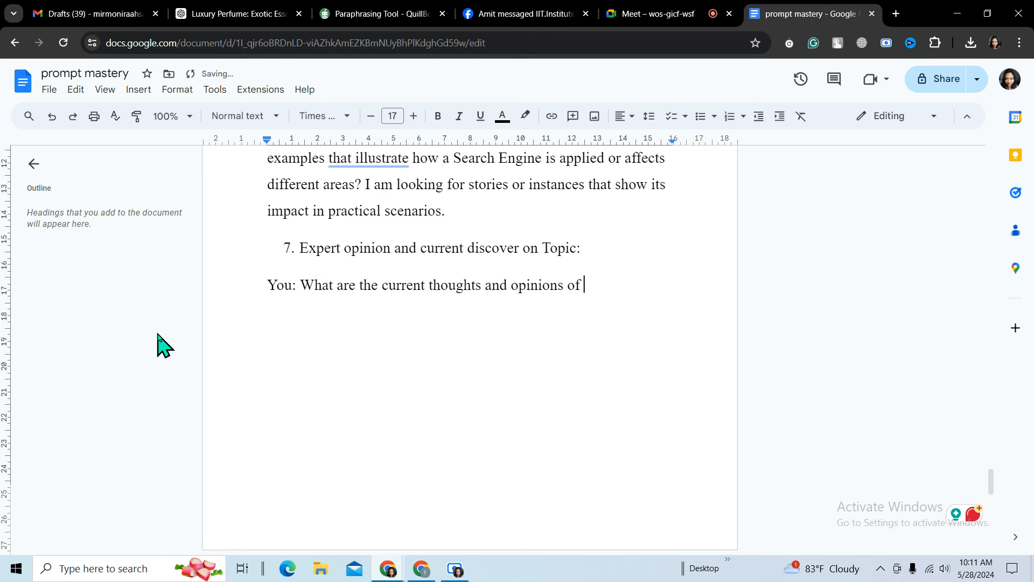
Add "leading" to the item 7 prompt and replace the flagged word "of" with the suggested "on".
text(leadinf)
key(BackSpace)
text(g)
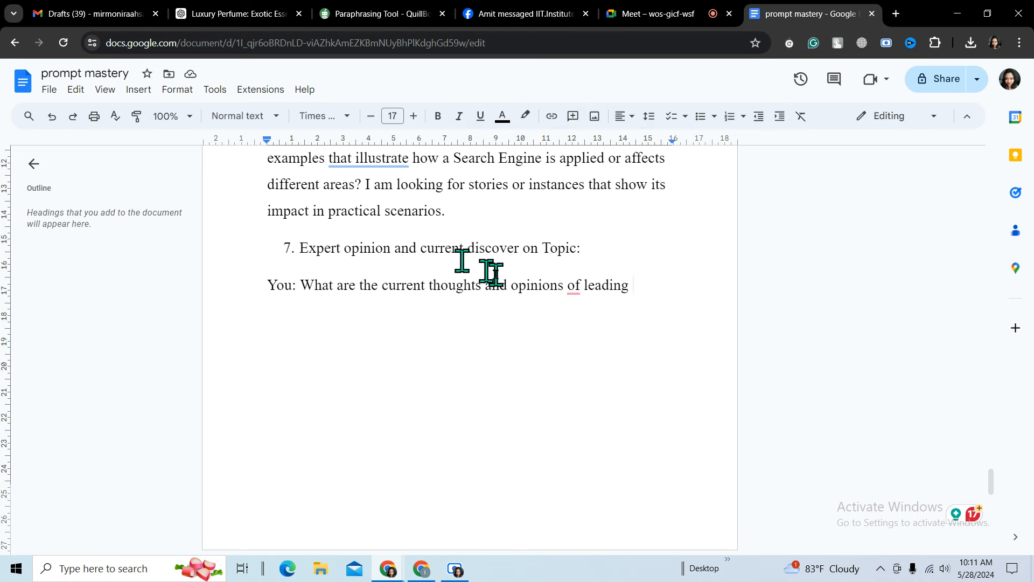
mouse_move(578, 293)
click(578, 325)
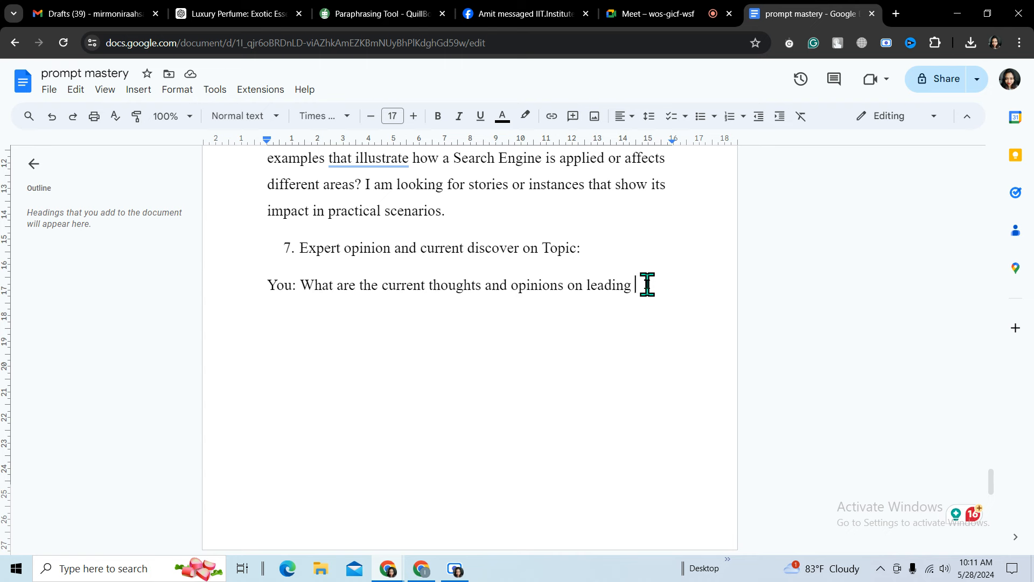
Complete the item 7 question with "experts in the field of Search Engine?".
text(exp)
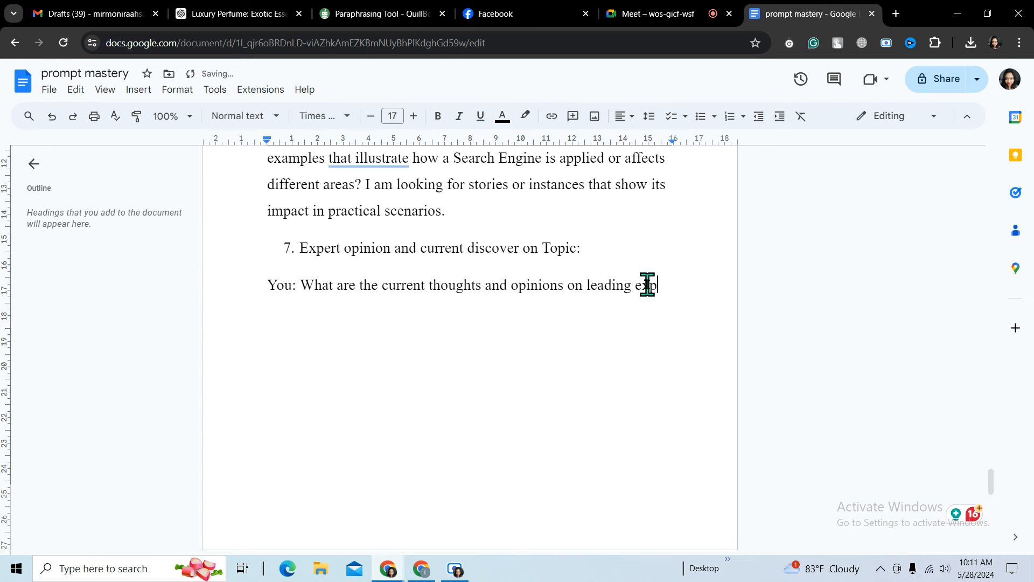
text(erts)
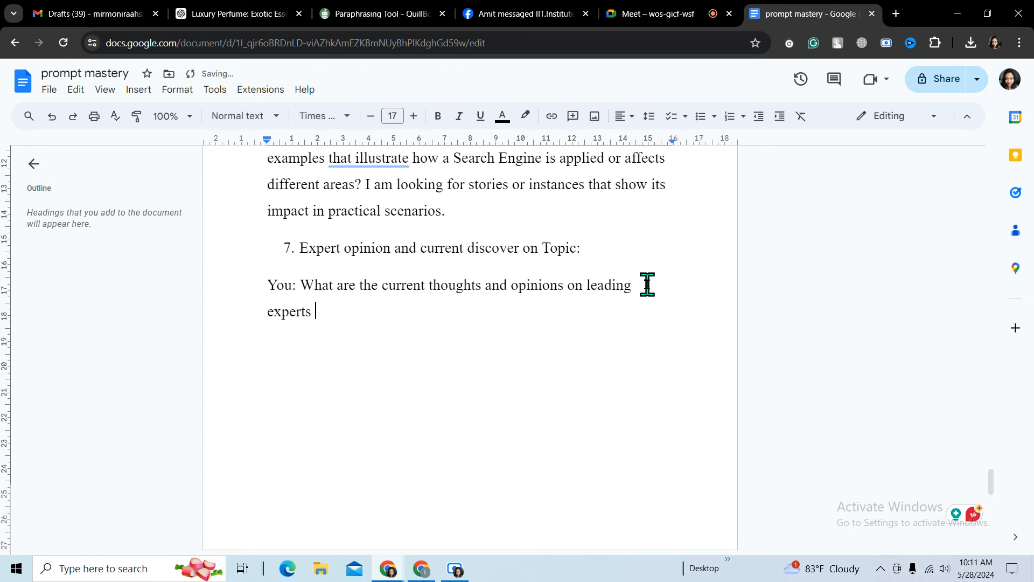
text( in the )
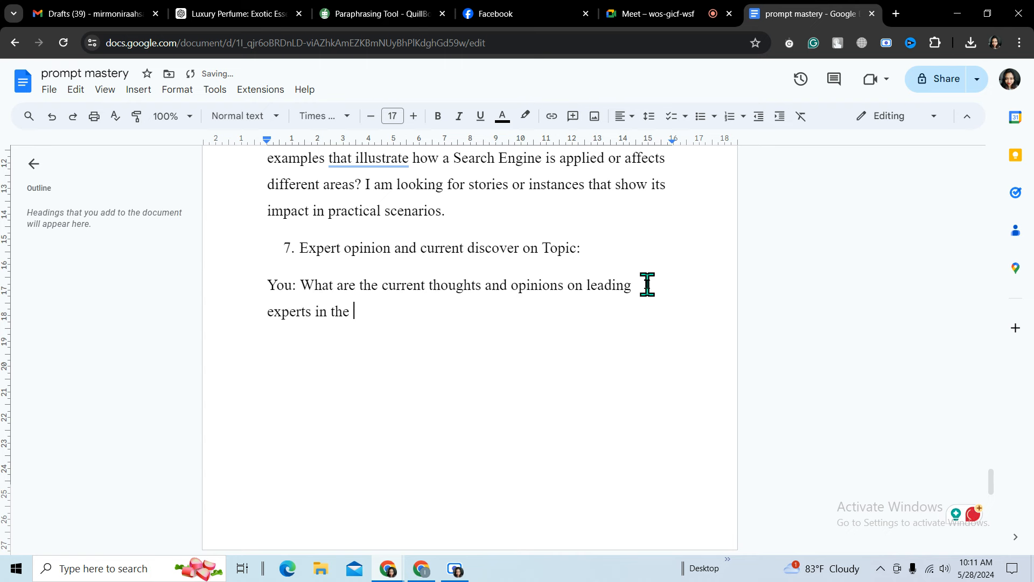
text(fiel)
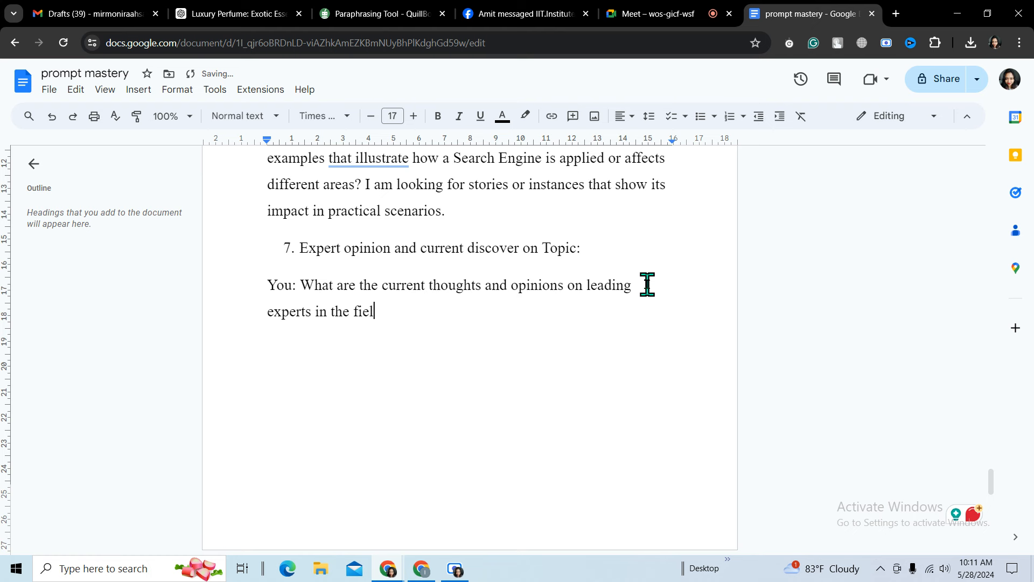
text(d o)
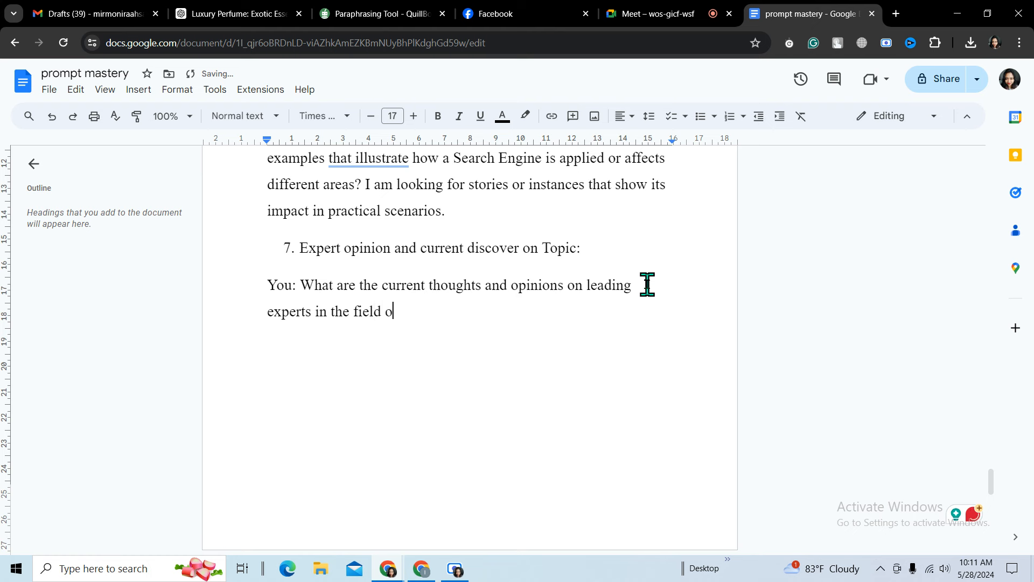
text(f Se)
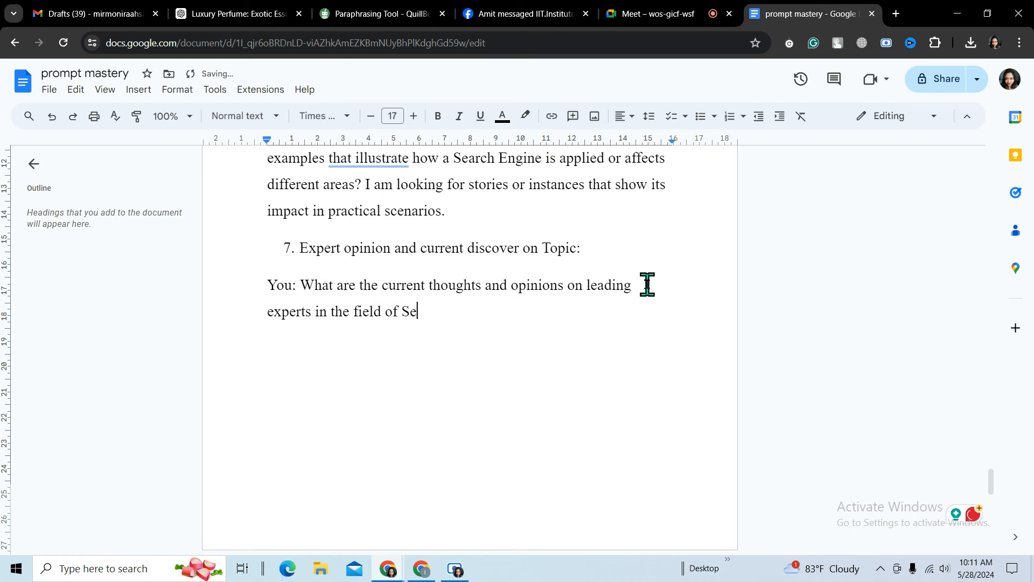
text(arch E)
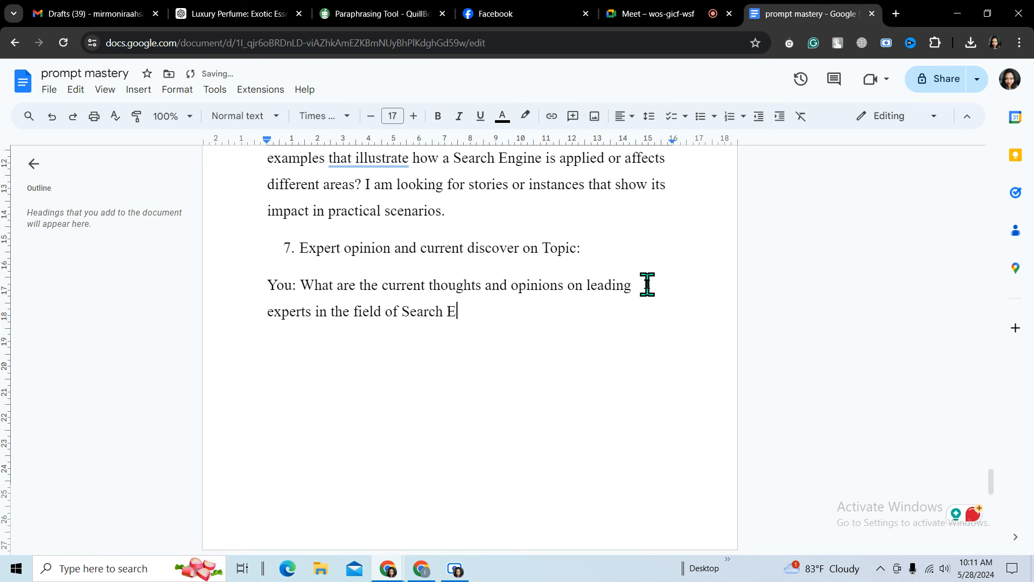
text(ngine)
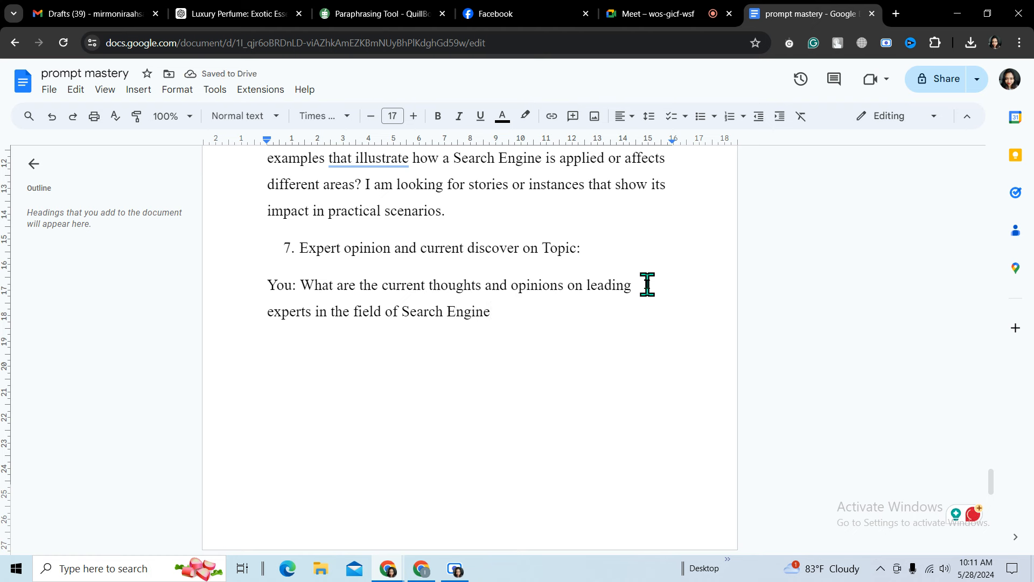
text(?)
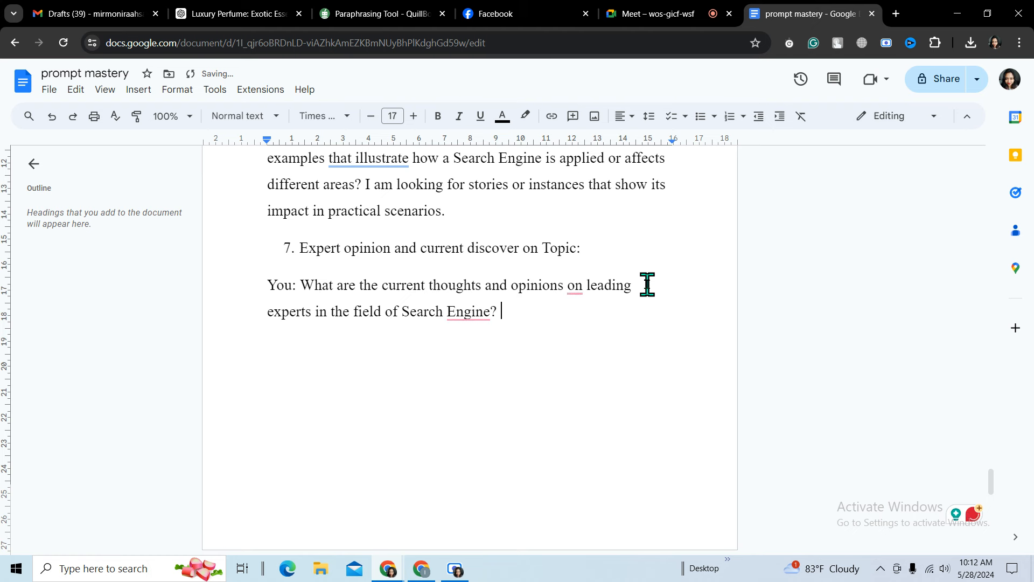
Accept the suggested corrections in the item 7 question, replacing "on" with "of" and "Engine" with "engines".
mouse_move(571, 290)
click(574, 324)
mouse_move(460, 315)
click(467, 353)
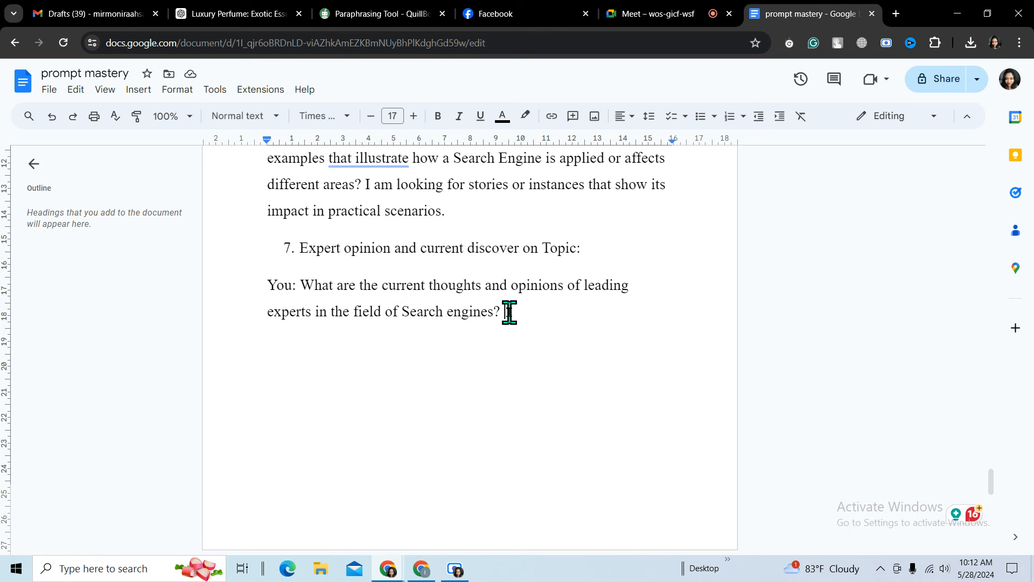
Start a second sentence in the item 7 prompt with "Please include a variety of perspectives,".
text(please)
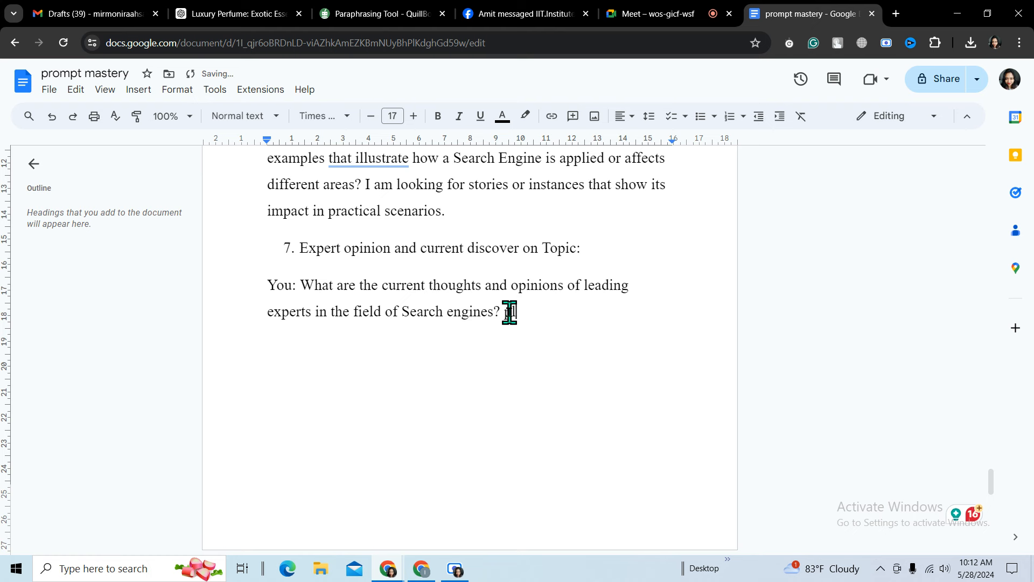
text( inc)
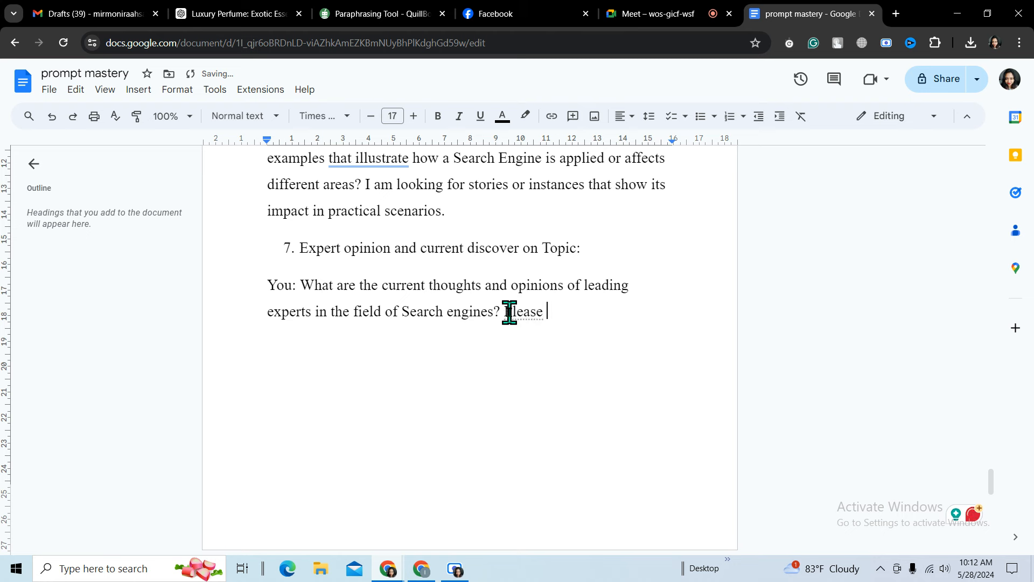
text(lu)
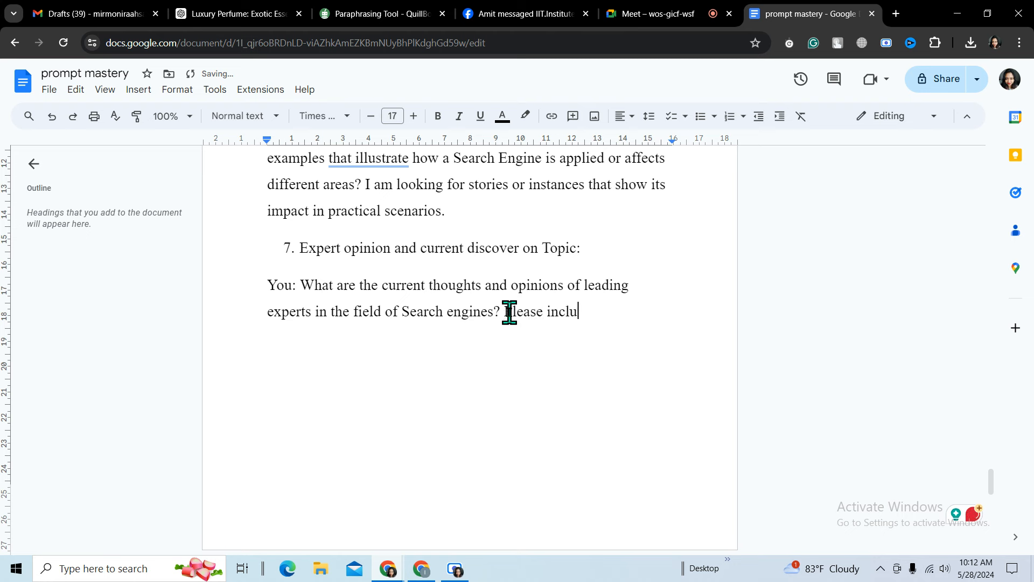
text(de a )
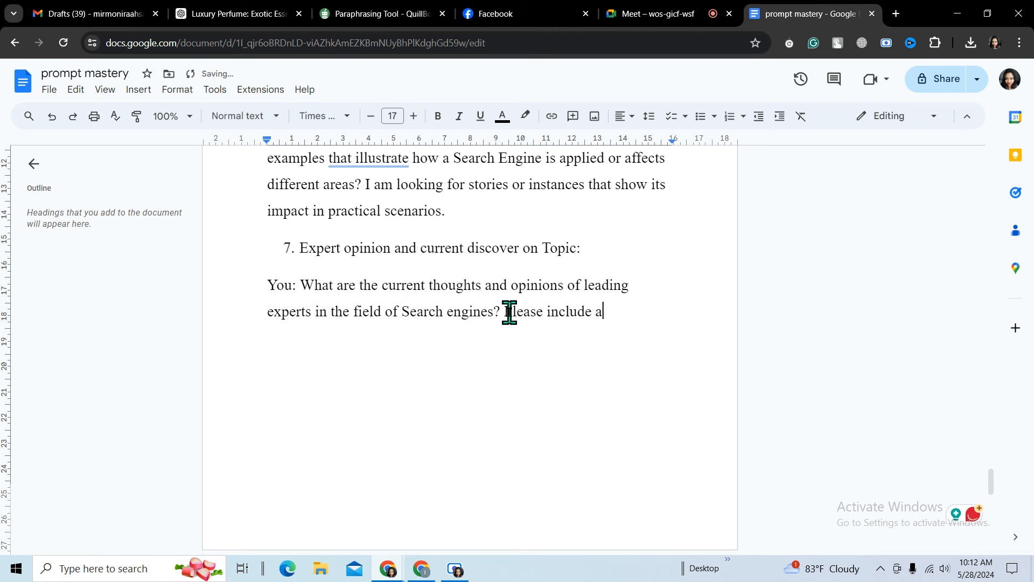
text(variety)
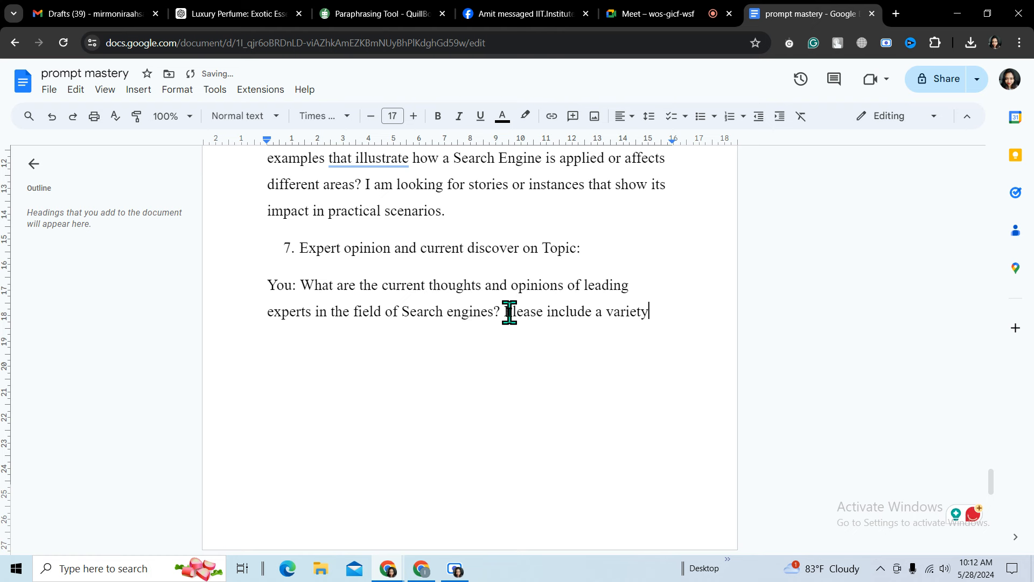
text( of )
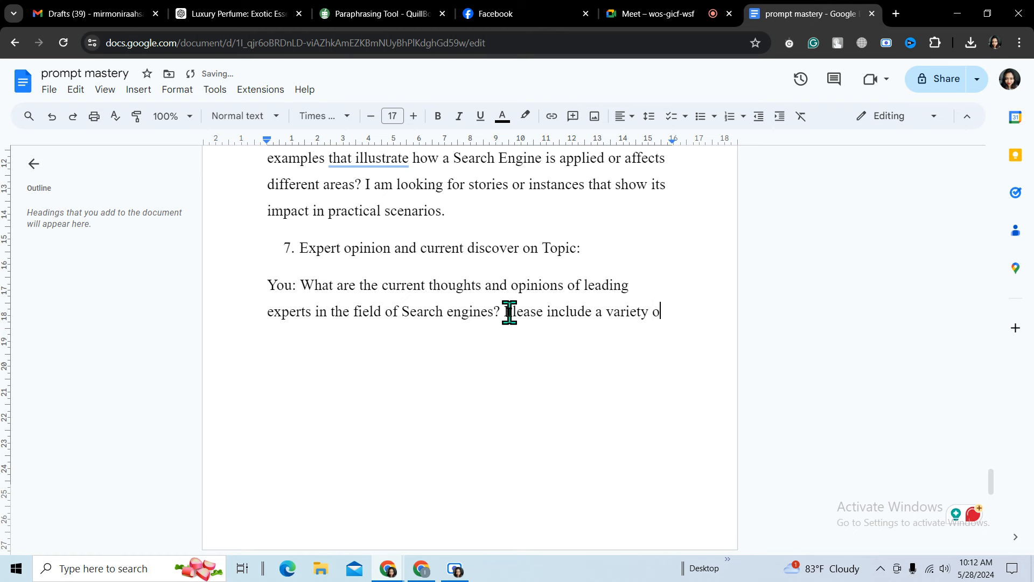
text(pre)
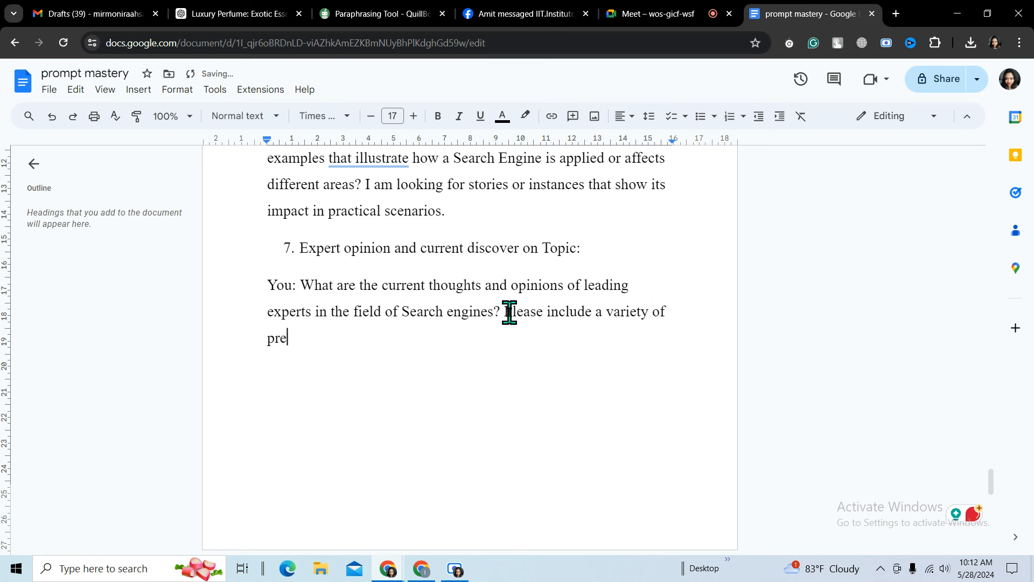
text(s)
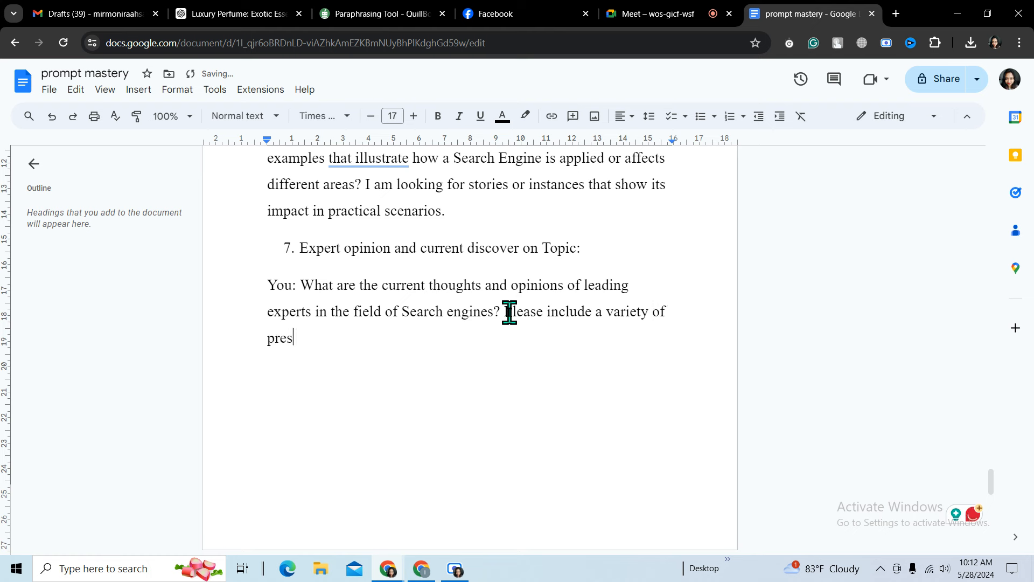
text(pectives)
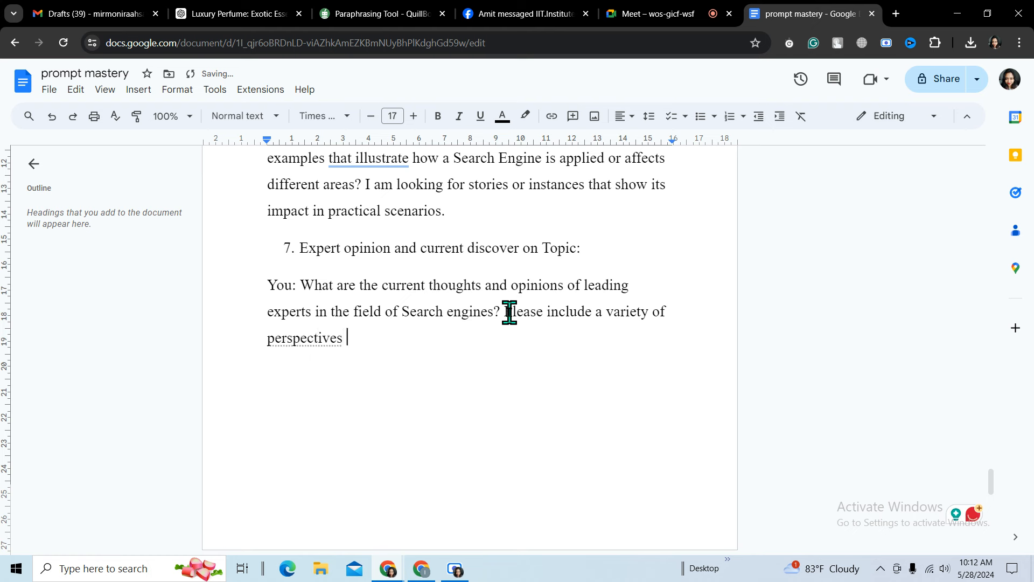
key(BackSpace)
text(, )
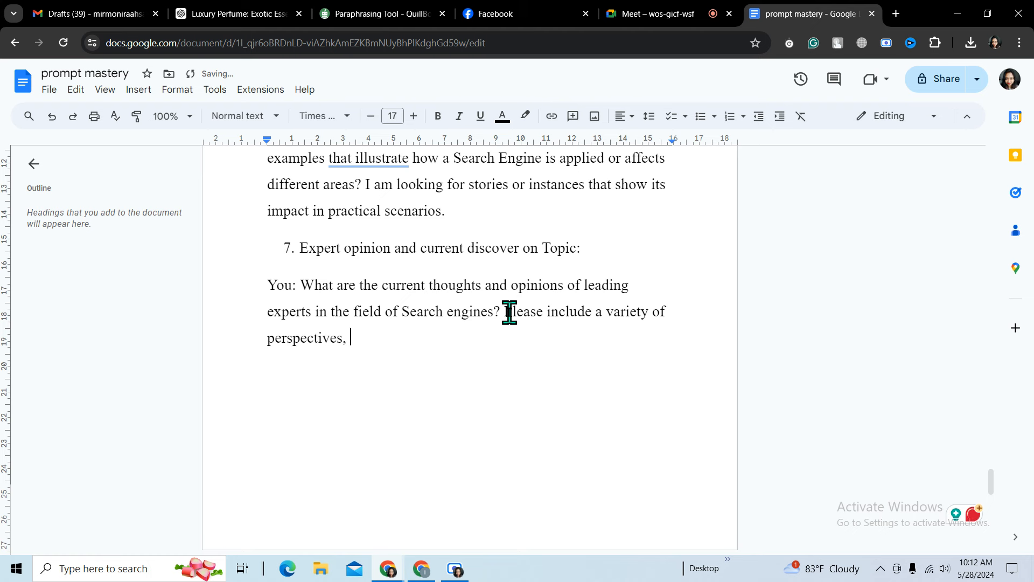
Continue the second sentence of the item 7 prompt with "highlighting, different".
text(highli)
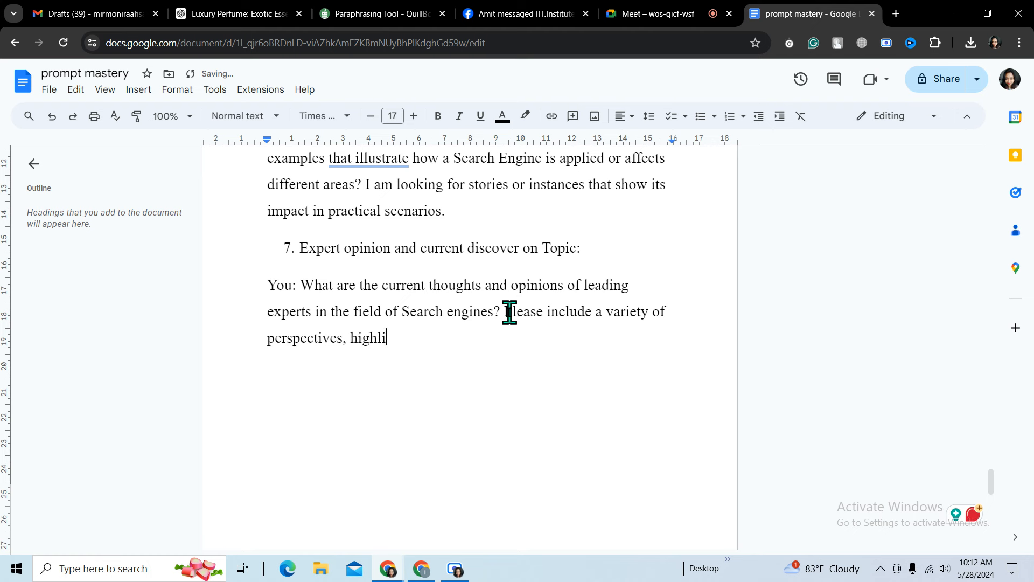
text(gh)
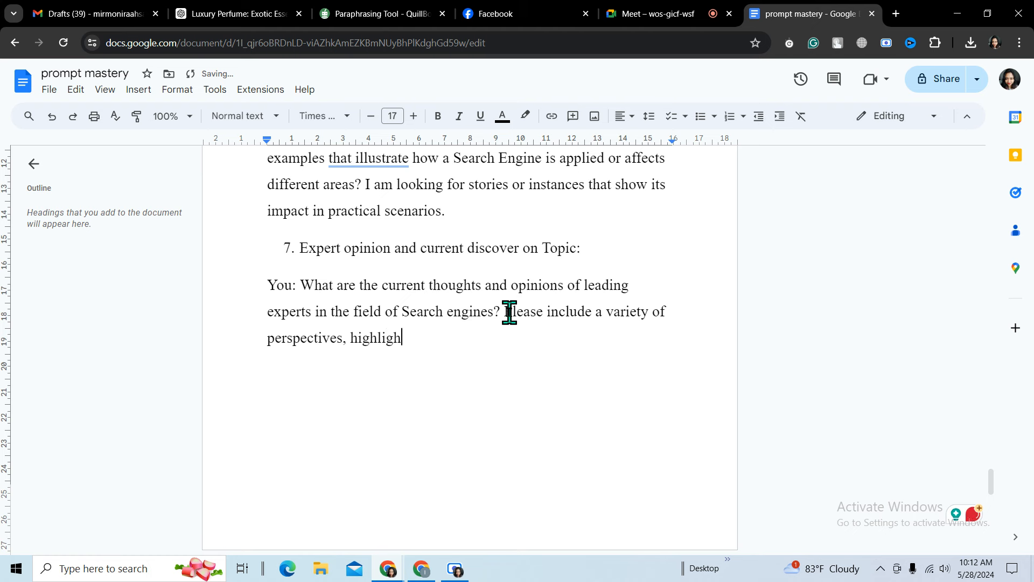
text(ting)
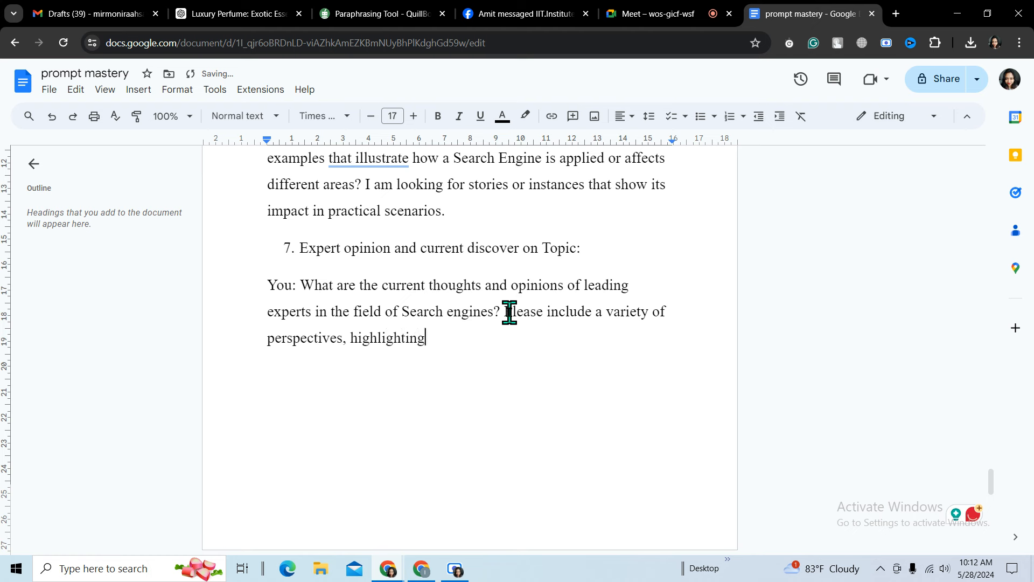
text(, d)
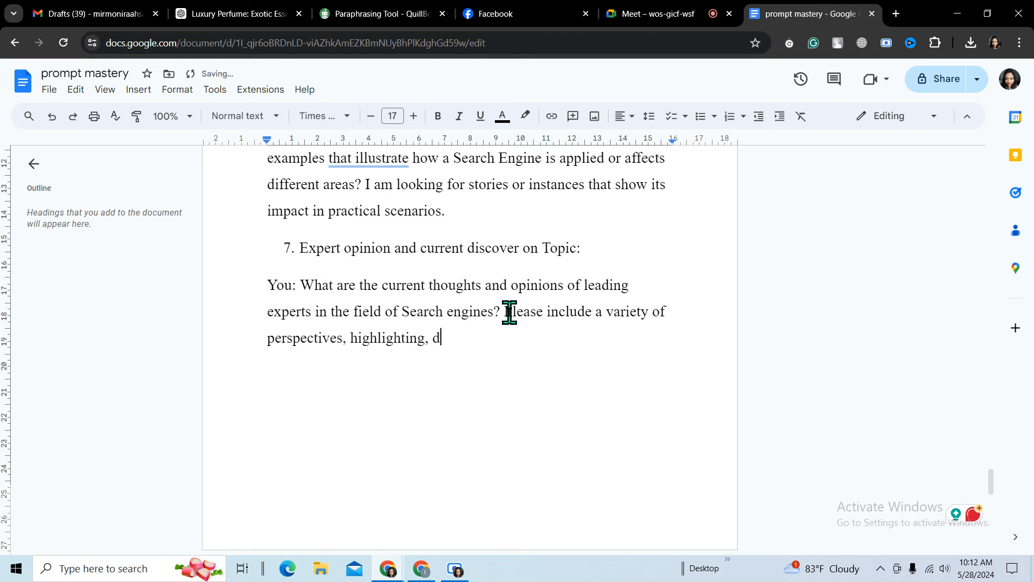
text(iff)
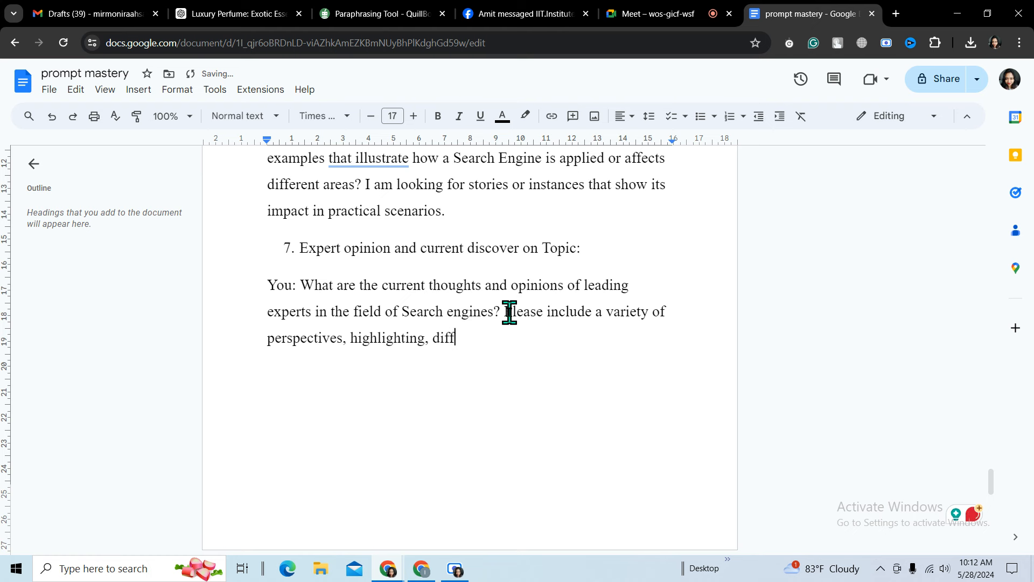
text(erent )
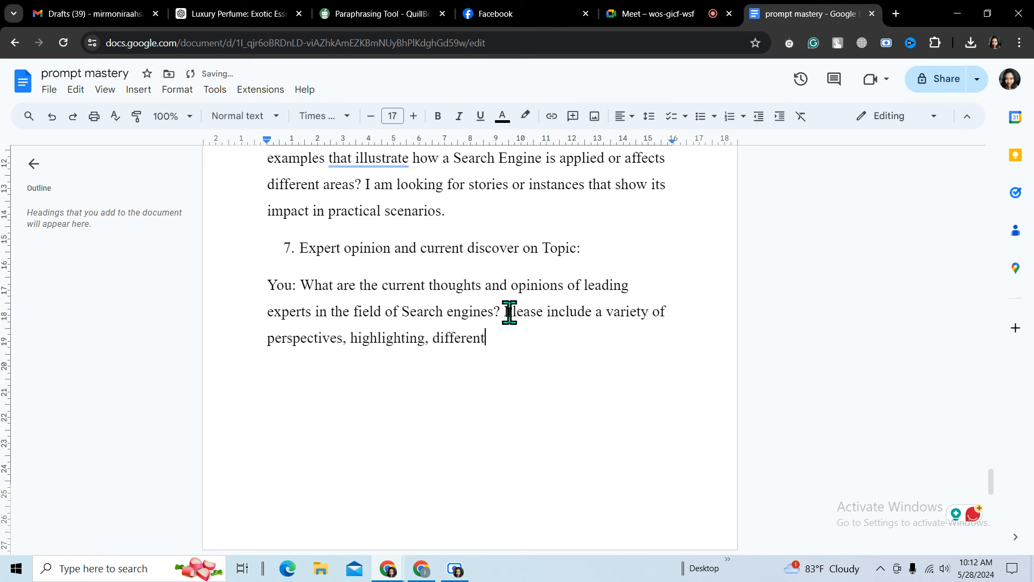
Add "schools of thought," to the second sentence of the item 7 prompt, fixing typing errors.
text(sch)
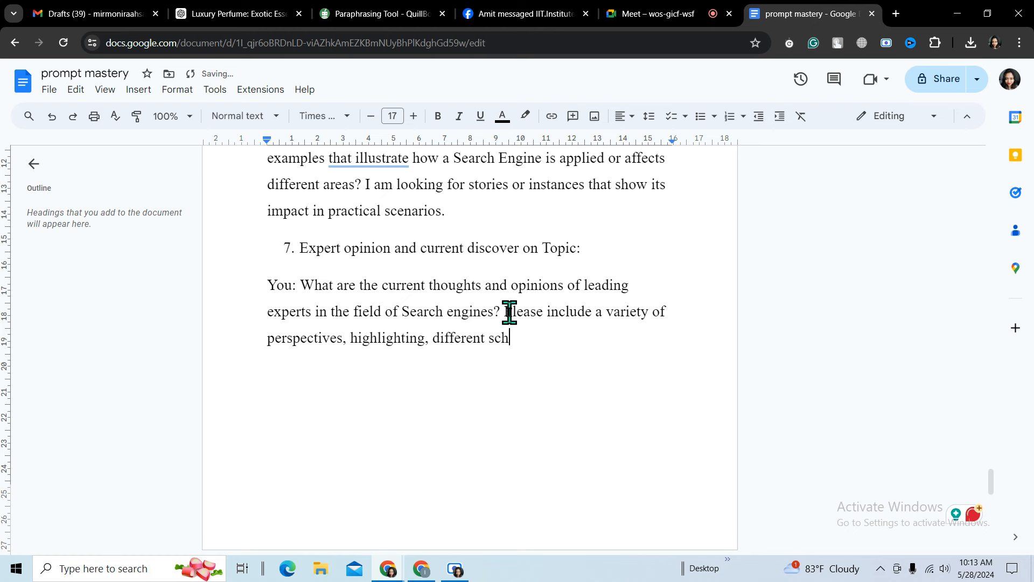
text(ools p)
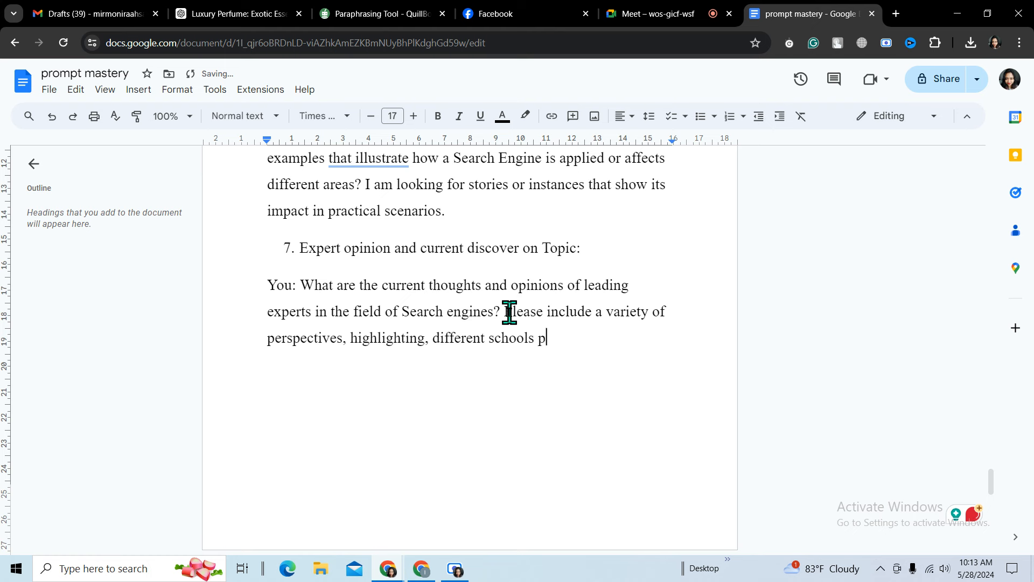
key(BackSpace)
text(of )
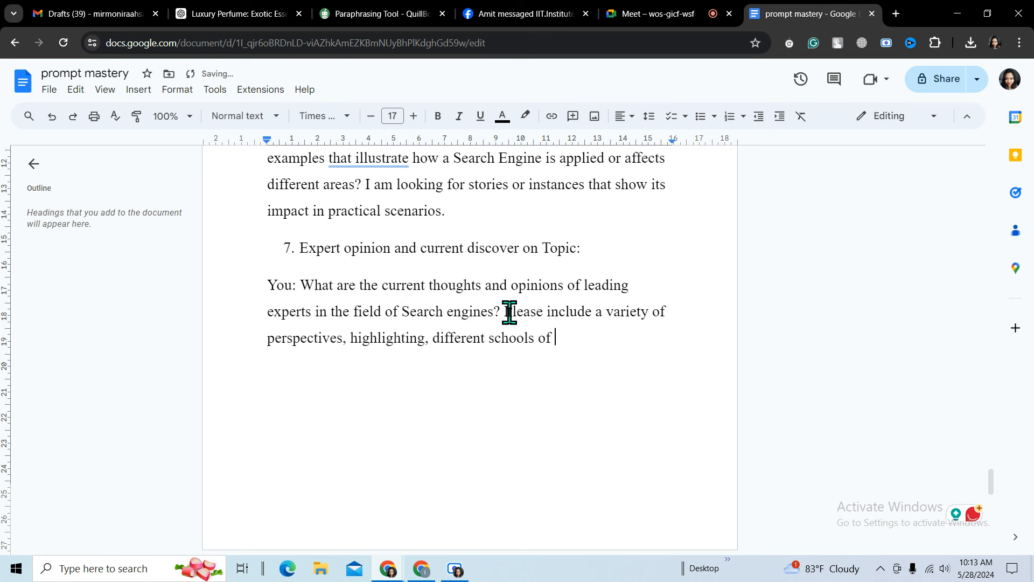
text(thouh)
key(BackSpace)
text(ght)
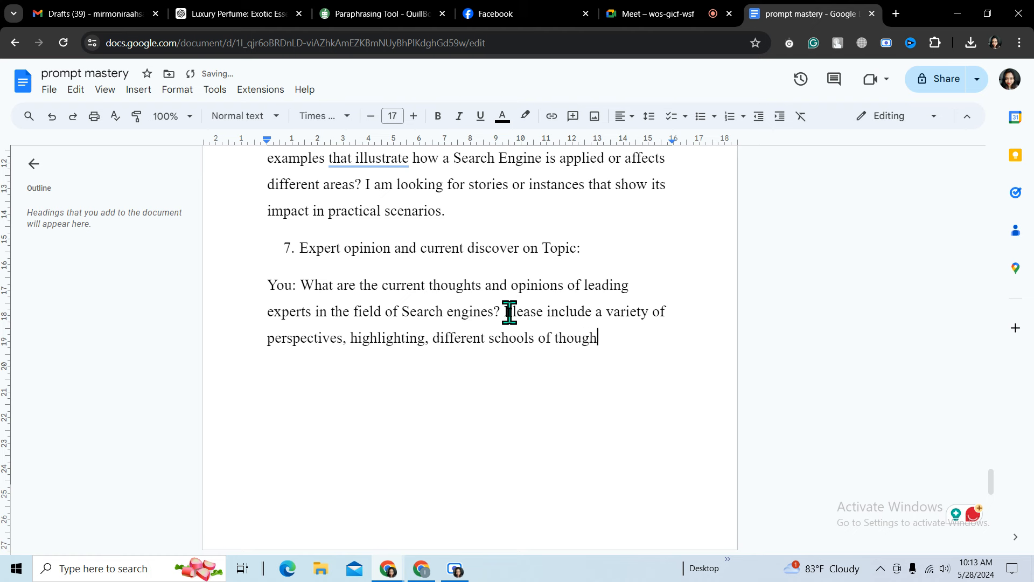
key(BackSpace)
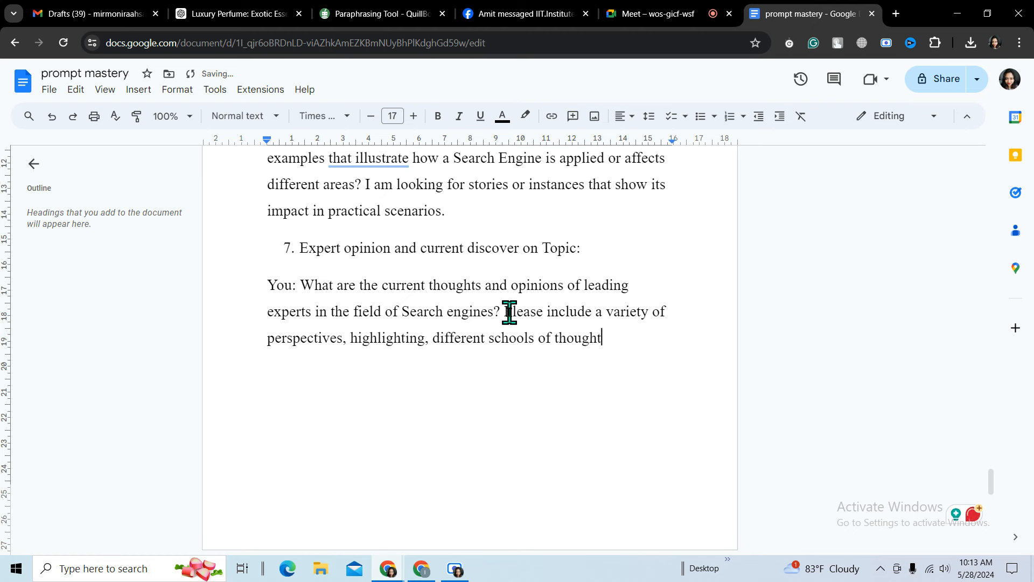
text(, )
Finish the item 7 prompt with "ongoing debates, and emerging theories.", accepting the suggested spelling correction for "emerging".
text(o)
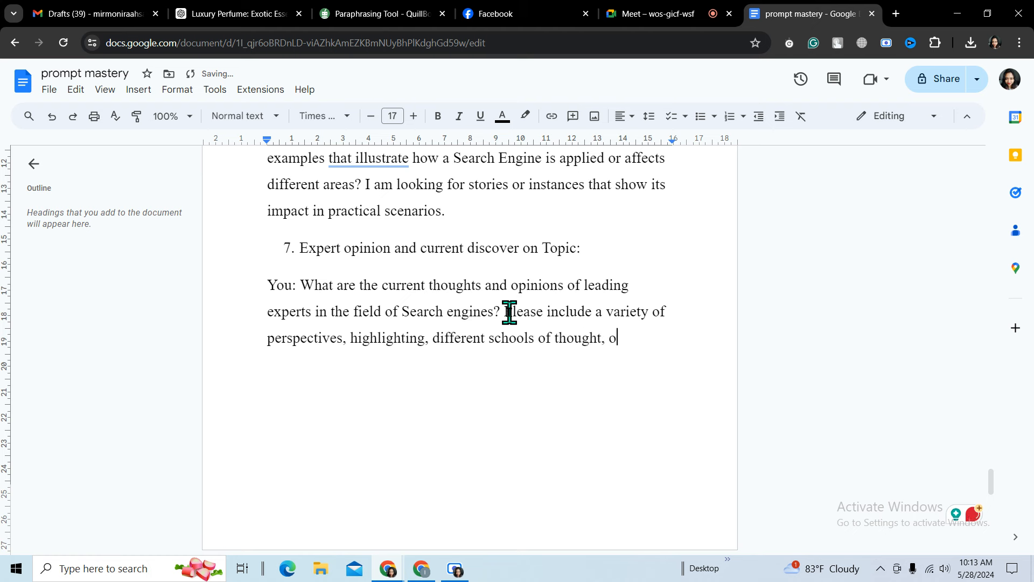
text(ngoing debated)
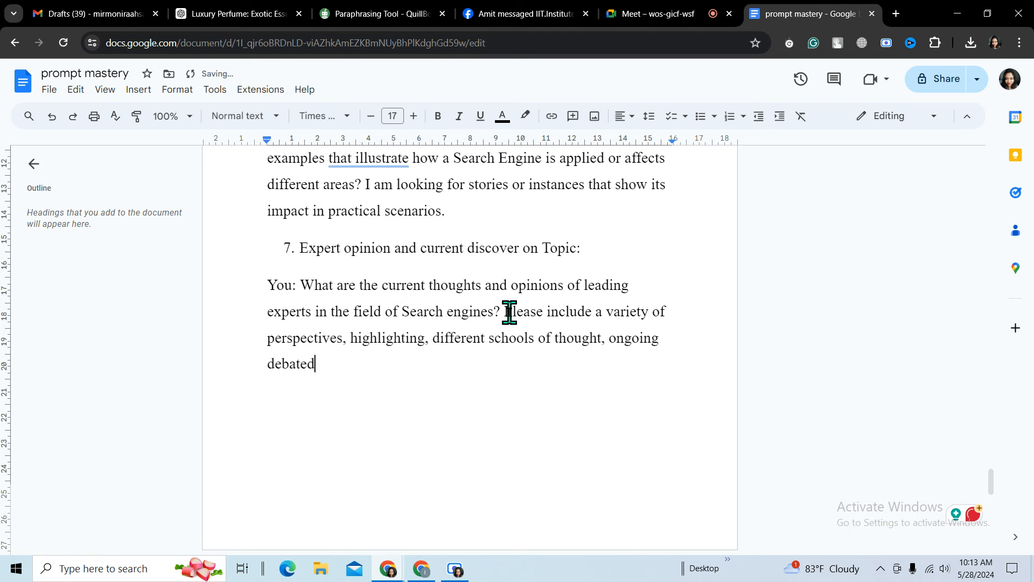
key(BackSpace)
text(s, an)
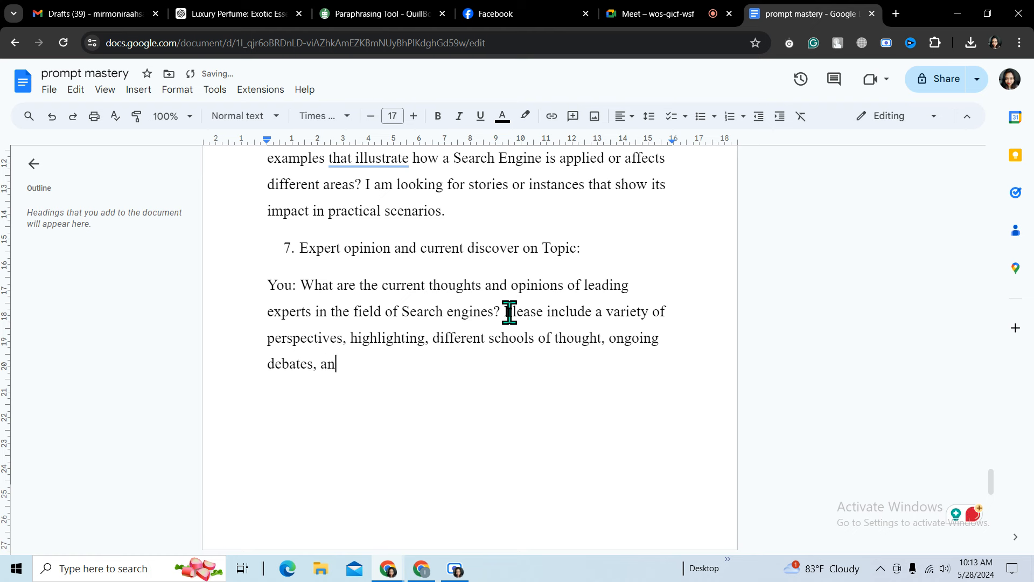
text(d emergigng)
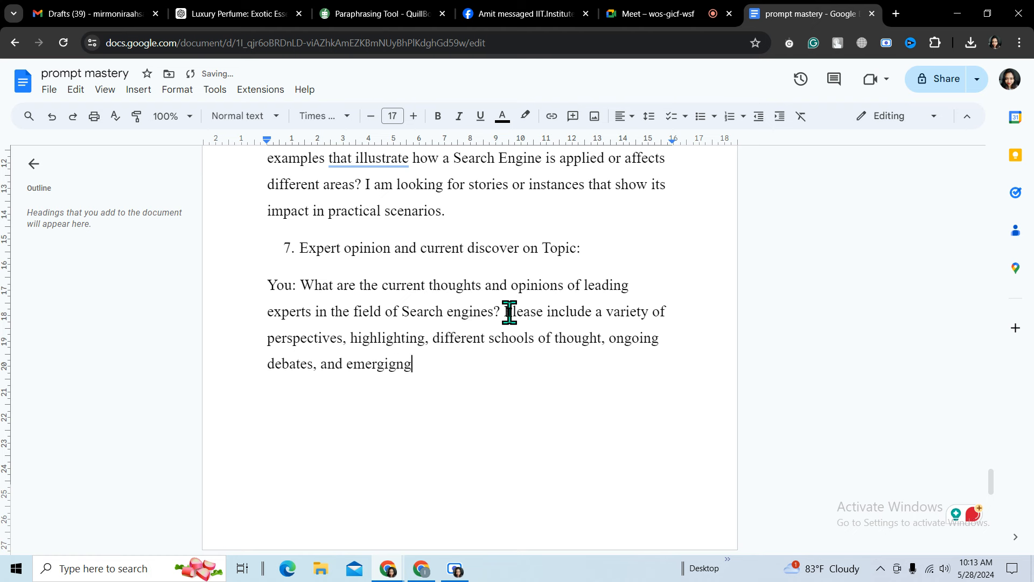
text( theories.)
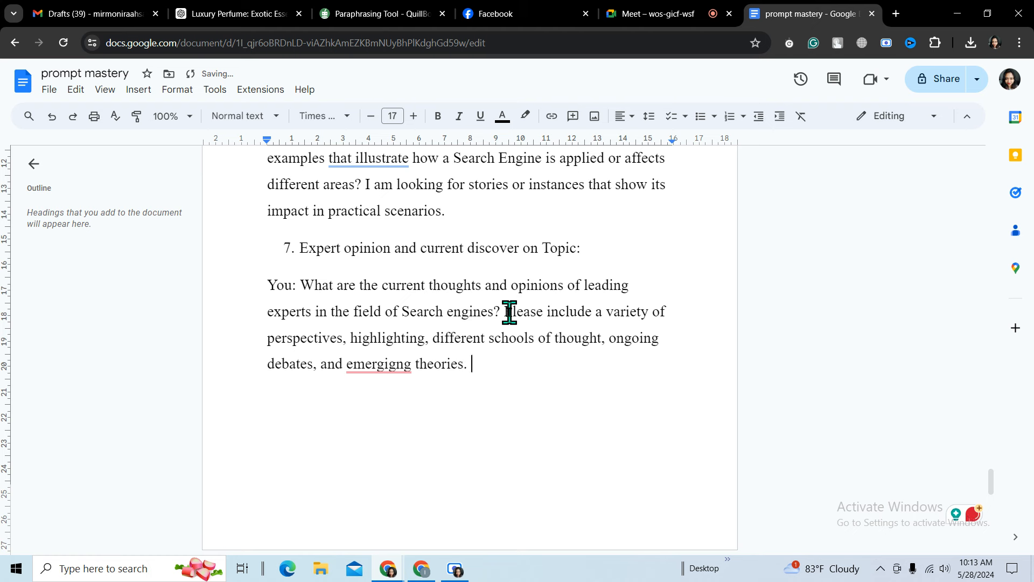
click(396, 365)
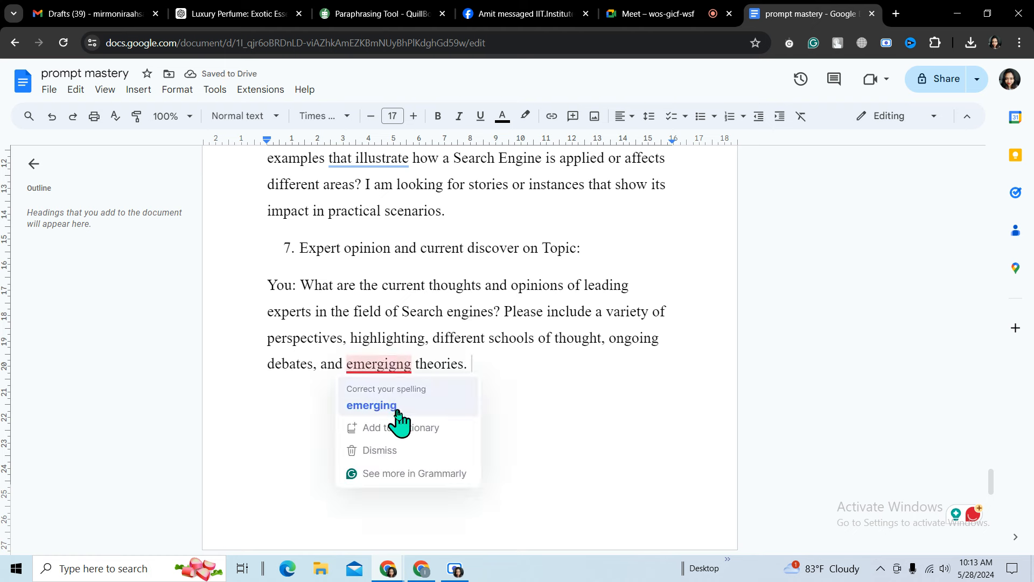
click(397, 407)
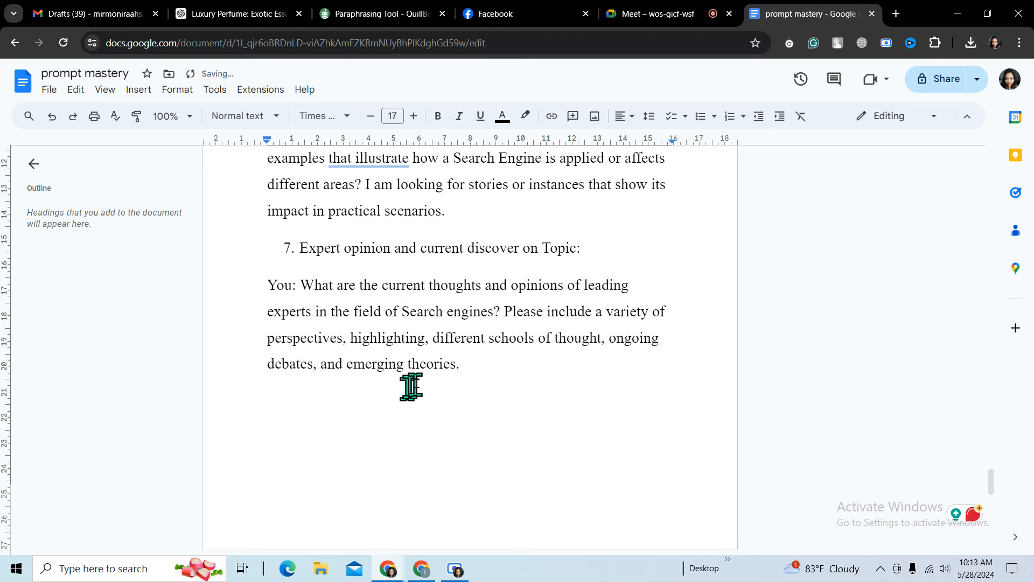
Start numbered item 8 on a new line below the item 7 prompt.
click(477, 368)
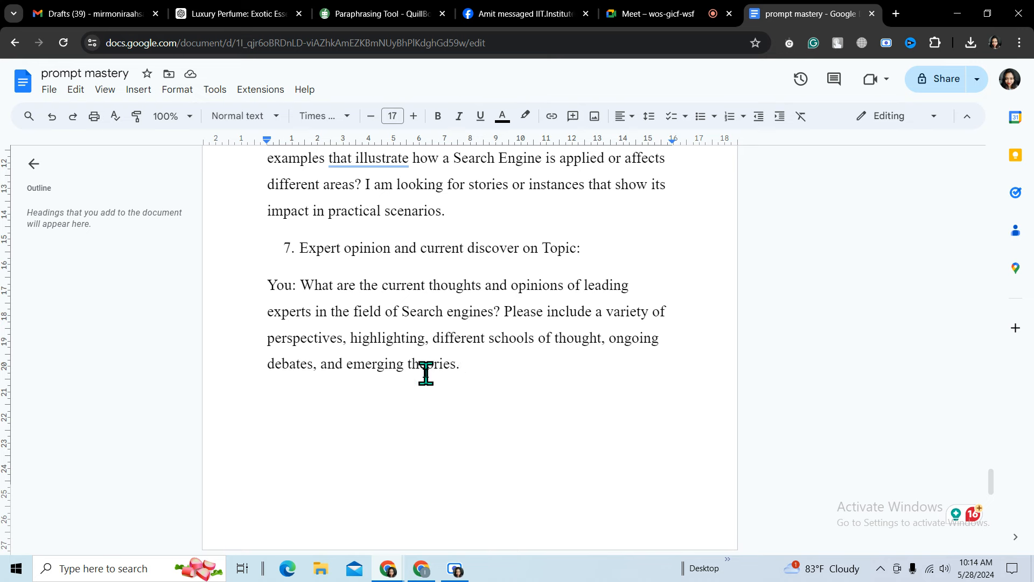
key(Return)
text(8)
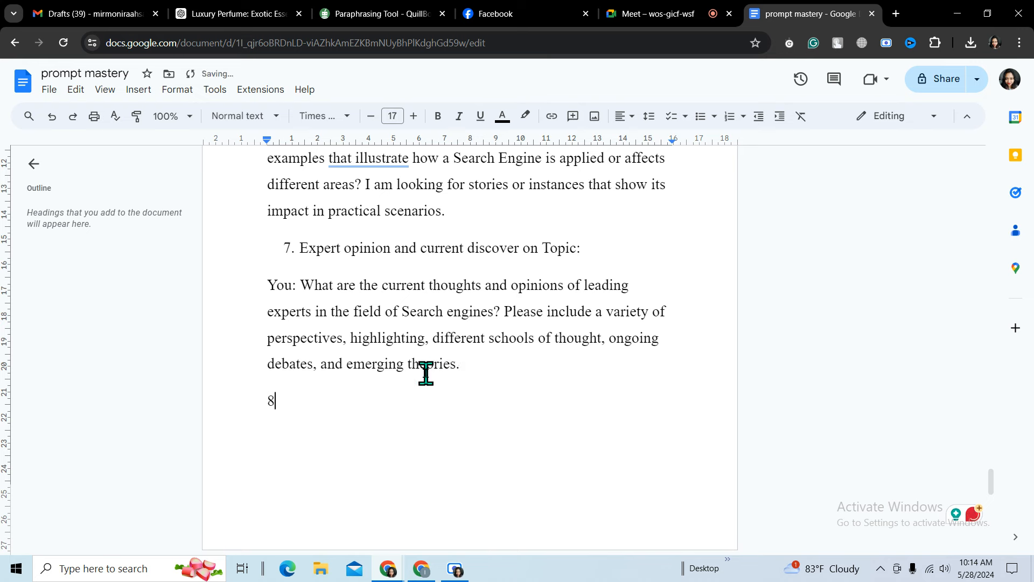
text(.)
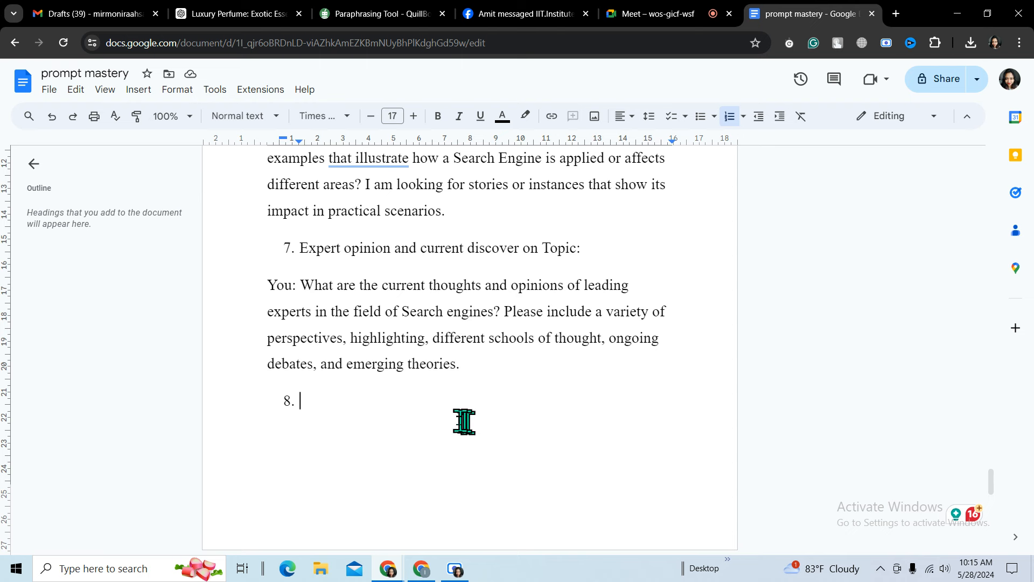
Switch to the Google Meet call, mute the microphone, check the Scre.io recorder, and turn the microphone back on.
click(646, 3)
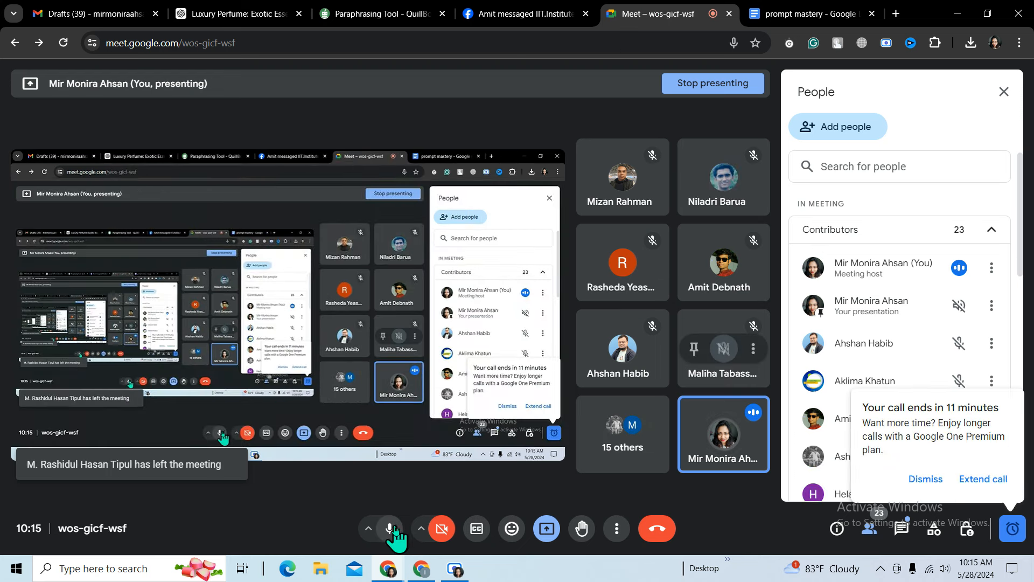
click(393, 533)
click(396, 537)
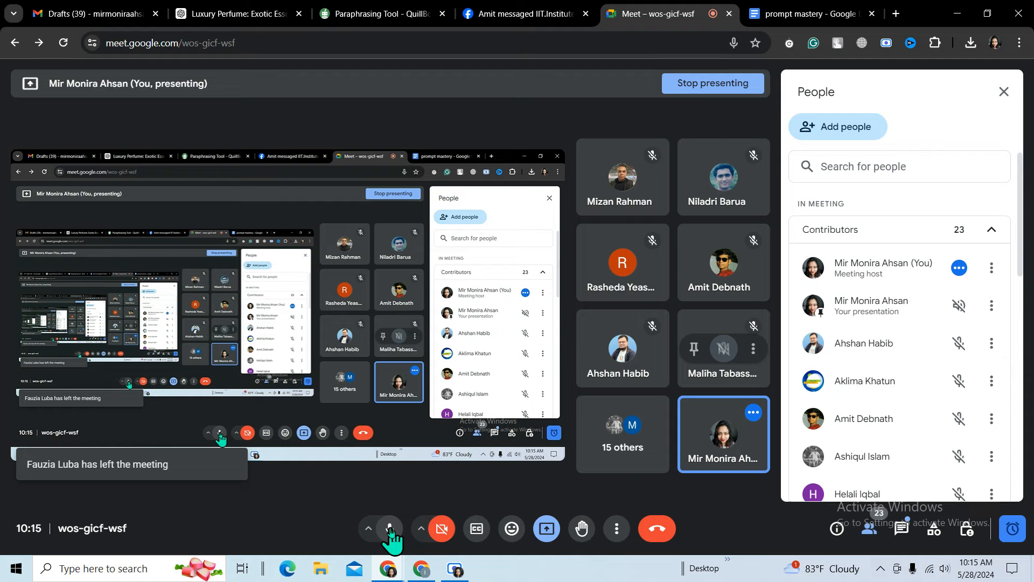
click(392, 533)
click(457, 570)
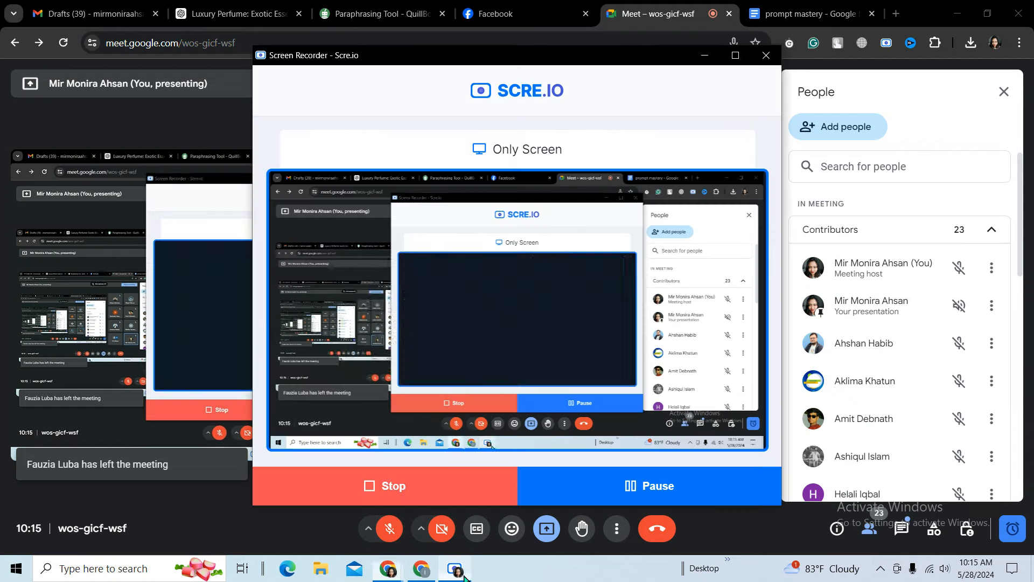
click(763, 538)
click(399, 539)
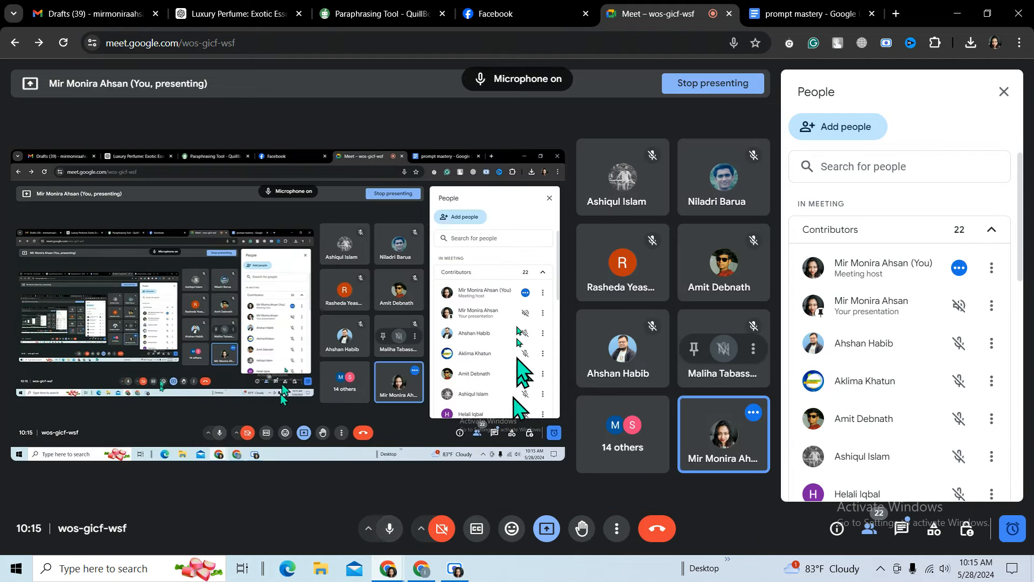
Return to the prompt mastery document and begin the item 8 heading with "You: Future trends and".
click(765, 13)
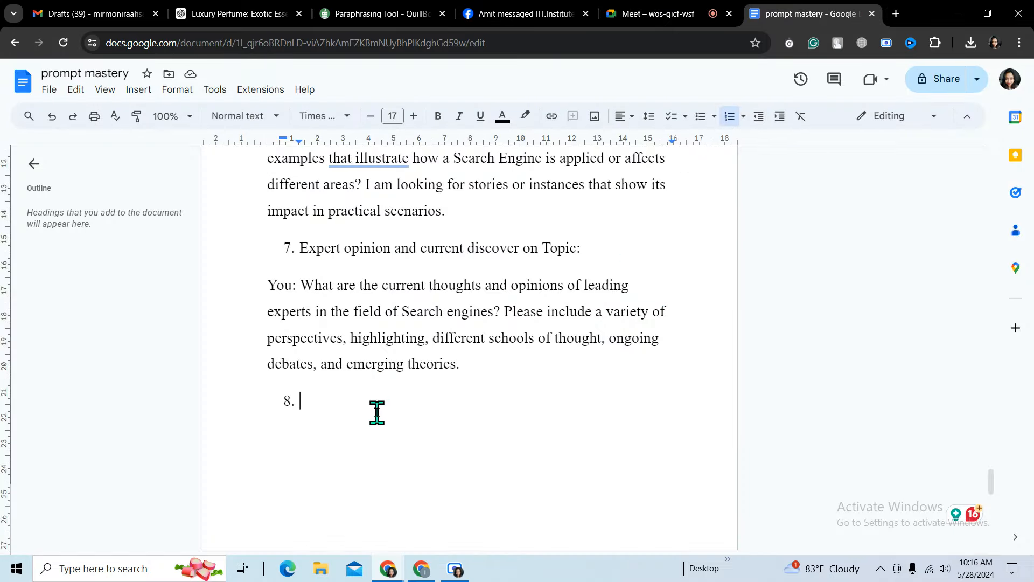
text(F)
key(BackSpace)
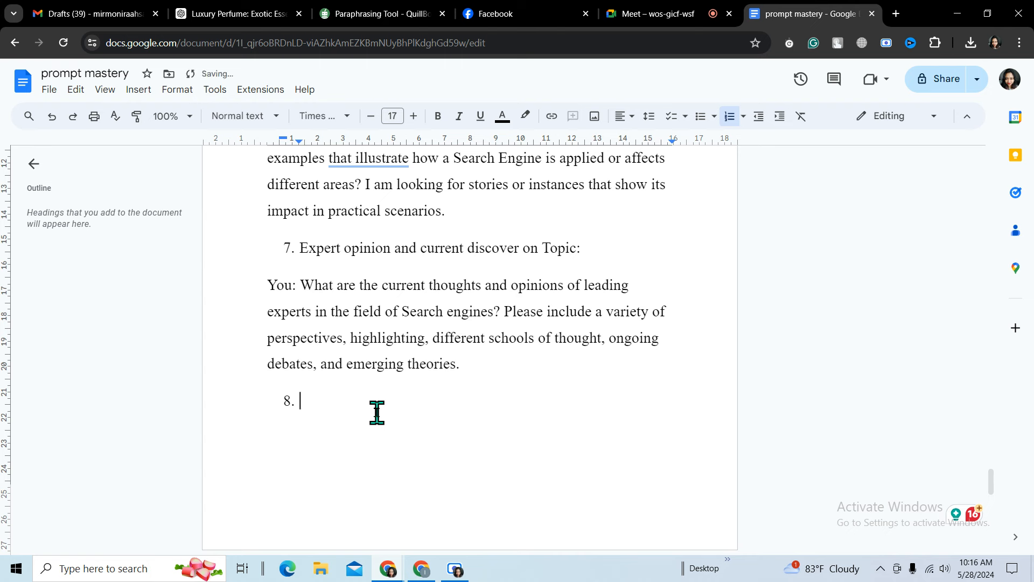
text(You: Future)
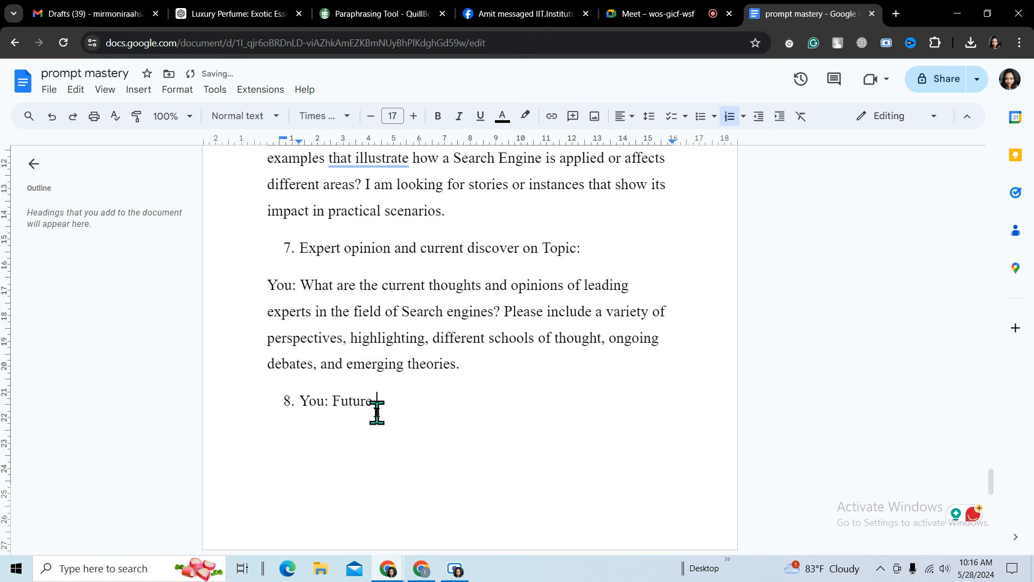
text( tre)
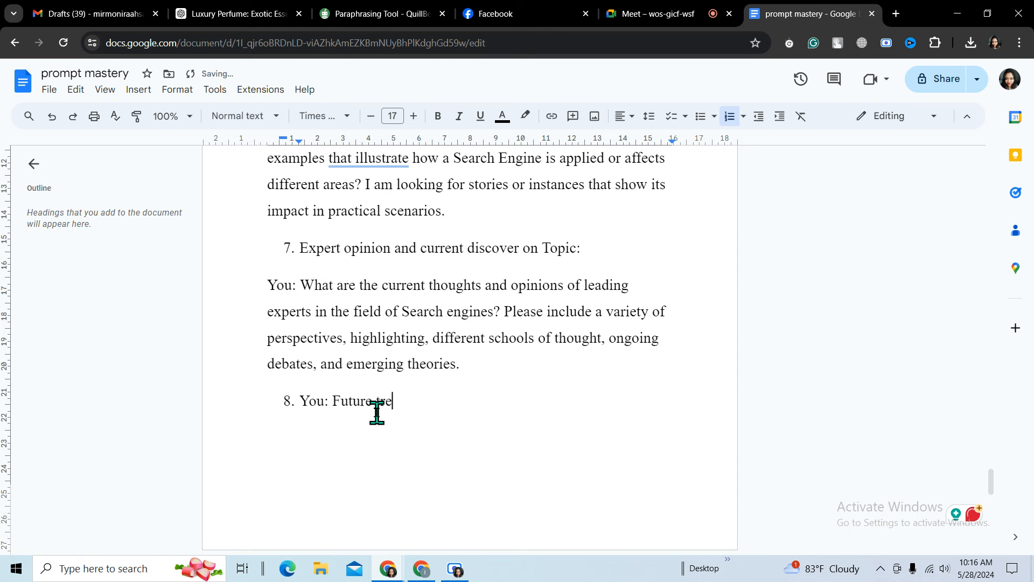
text(nds)
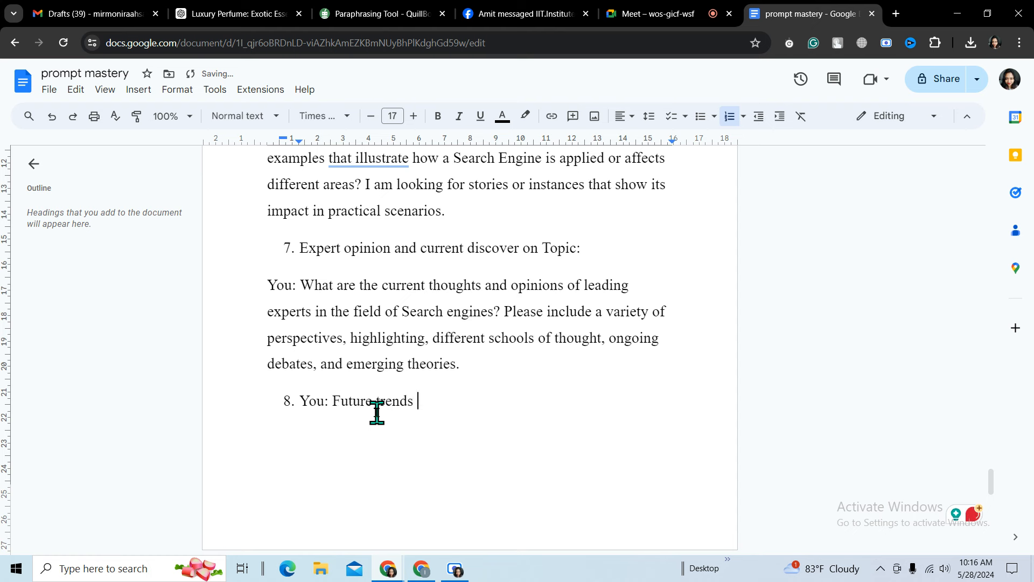
text( and )
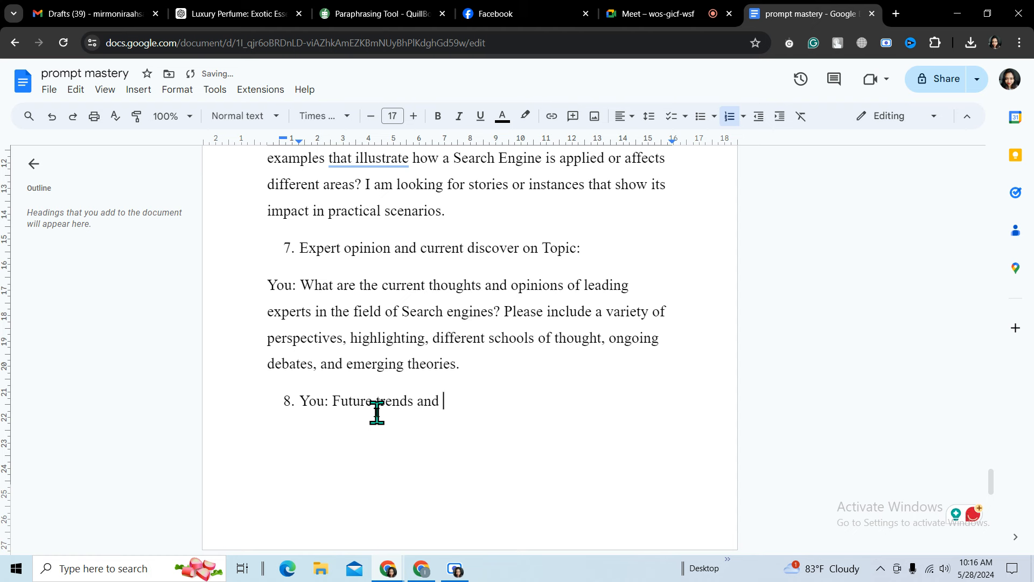
Complete the item 8 heading with "predictions for topic:" and add an unnumbered line below it.
text(pre)
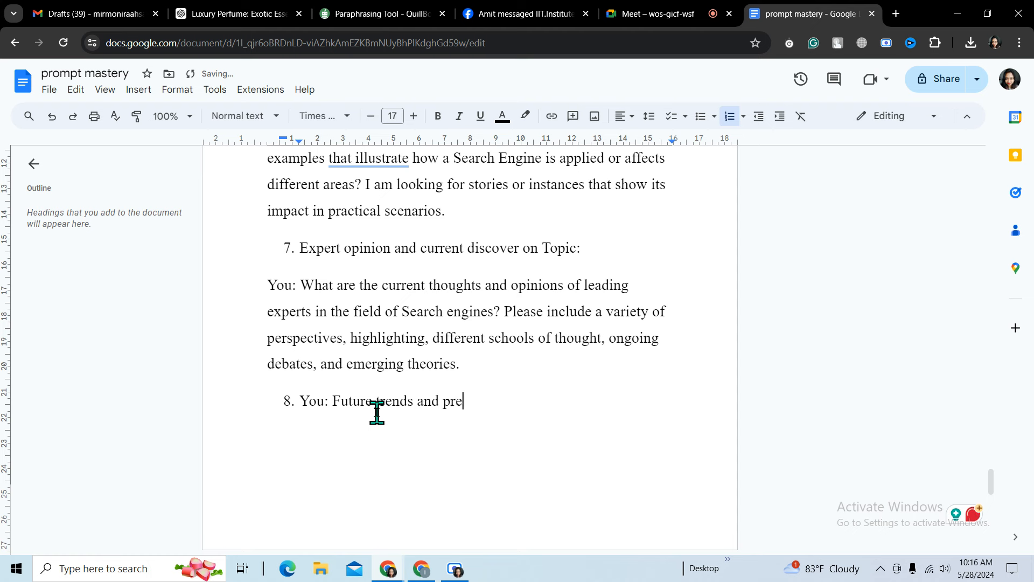
text(dict)
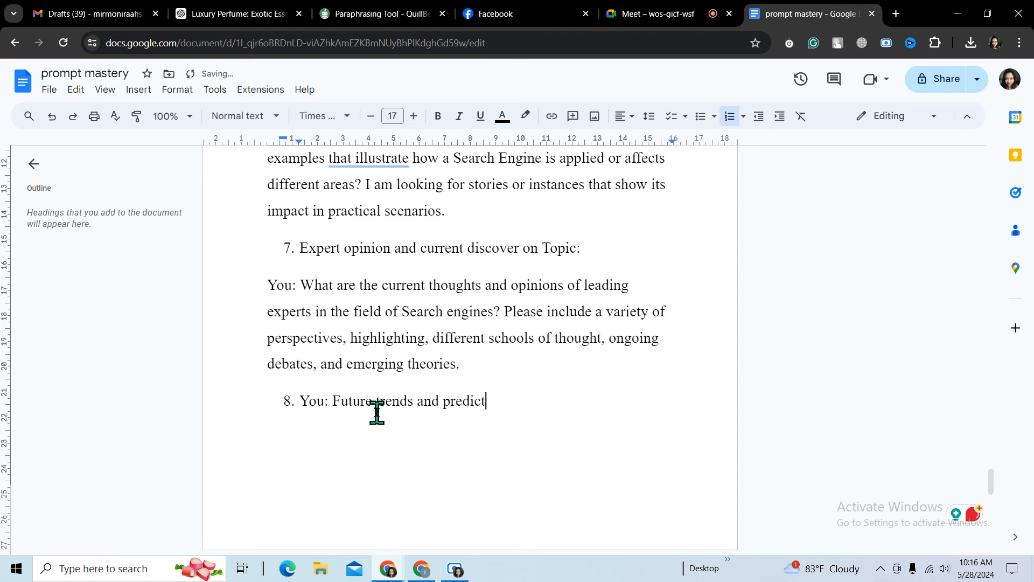
text(ions)
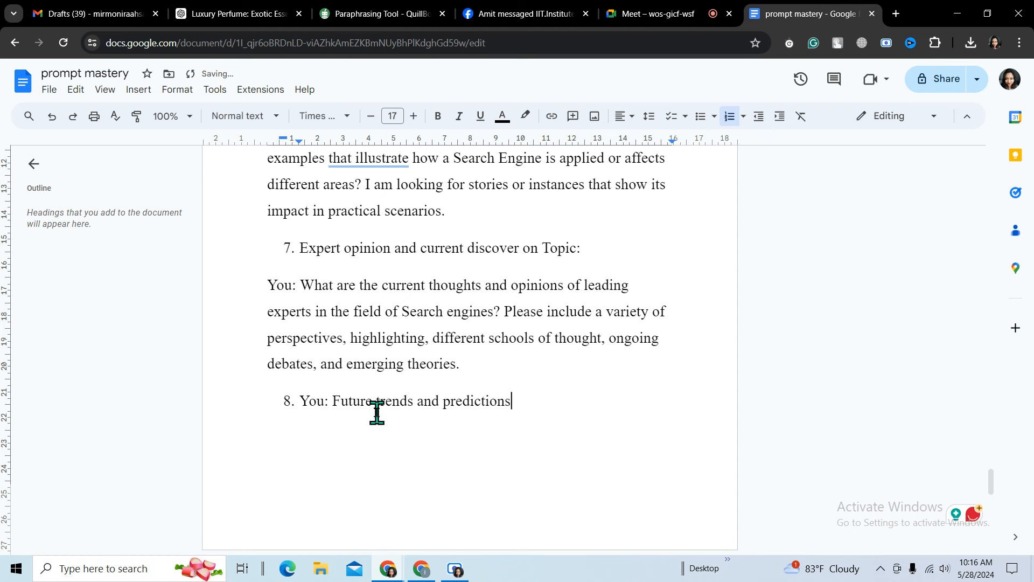
text( for )
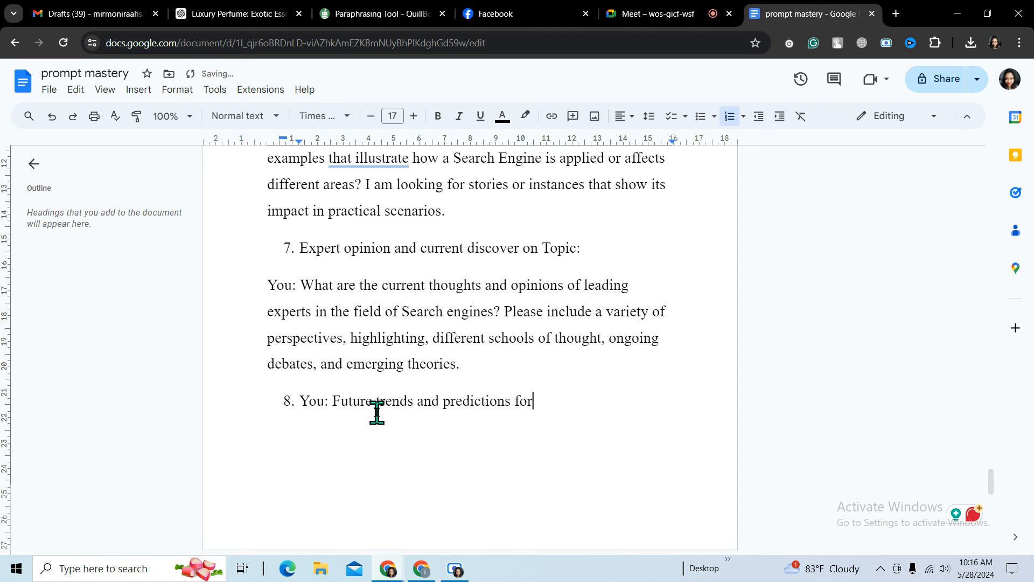
text(topi)
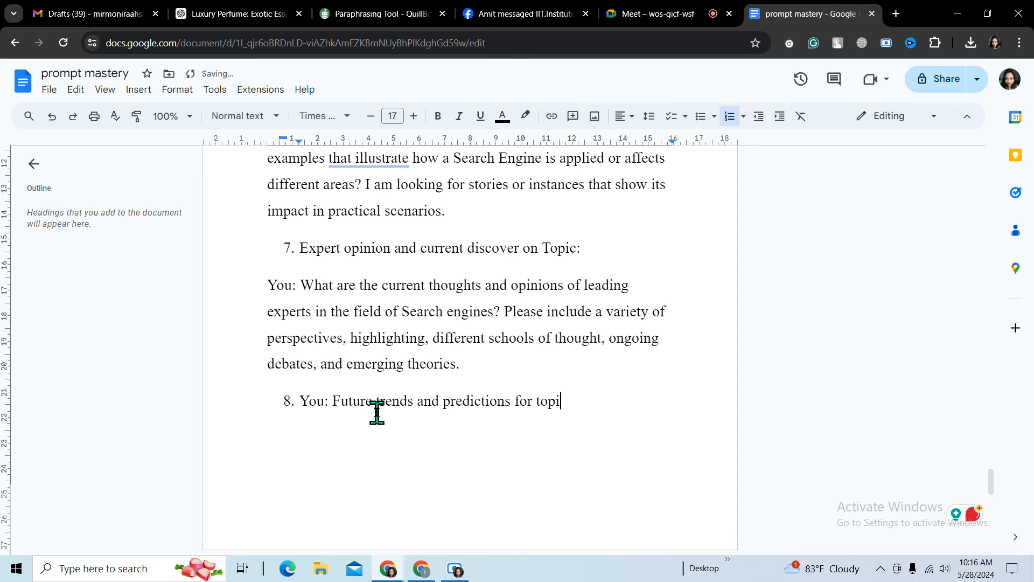
text(c:)
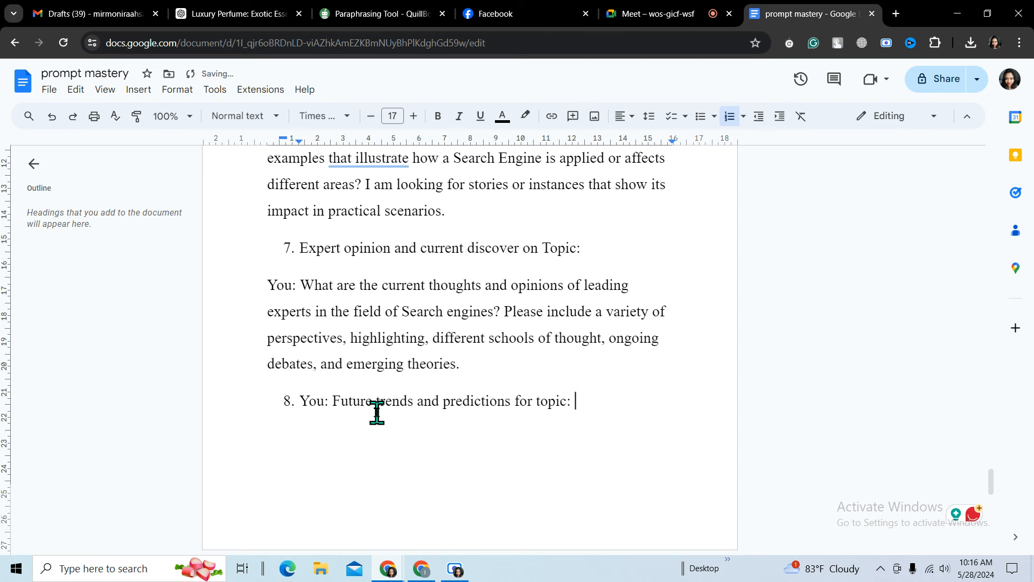
key(Return)
key(Return)
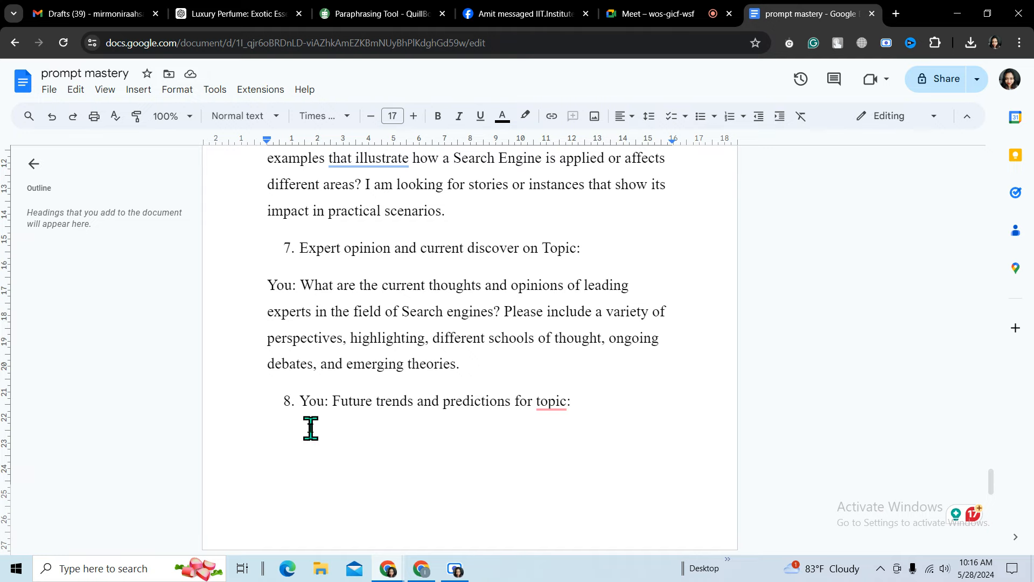
Admit the waiting participant to the Google Meet call and return to the prompt mastery document.
click(646, 14)
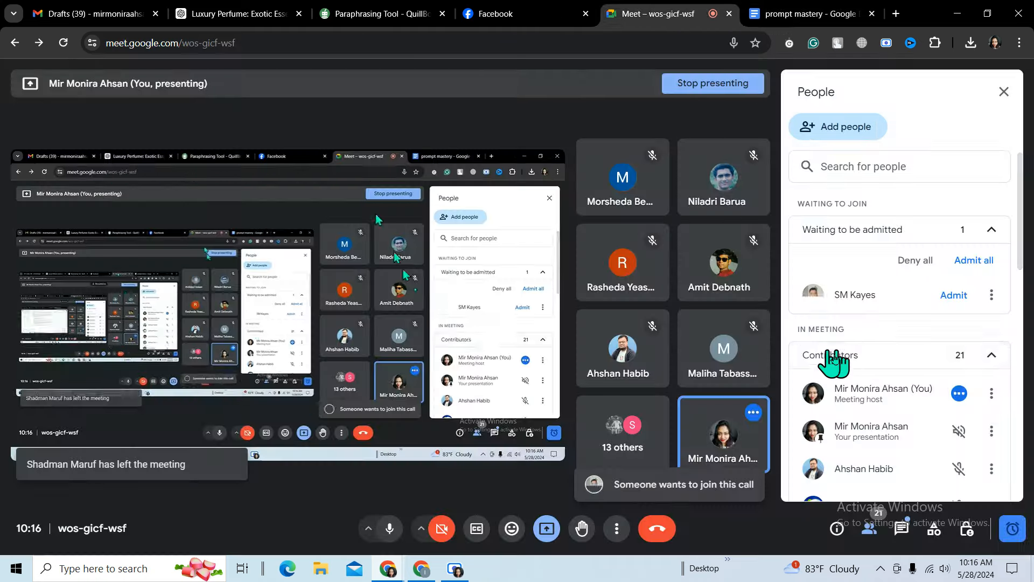
click(974, 260)
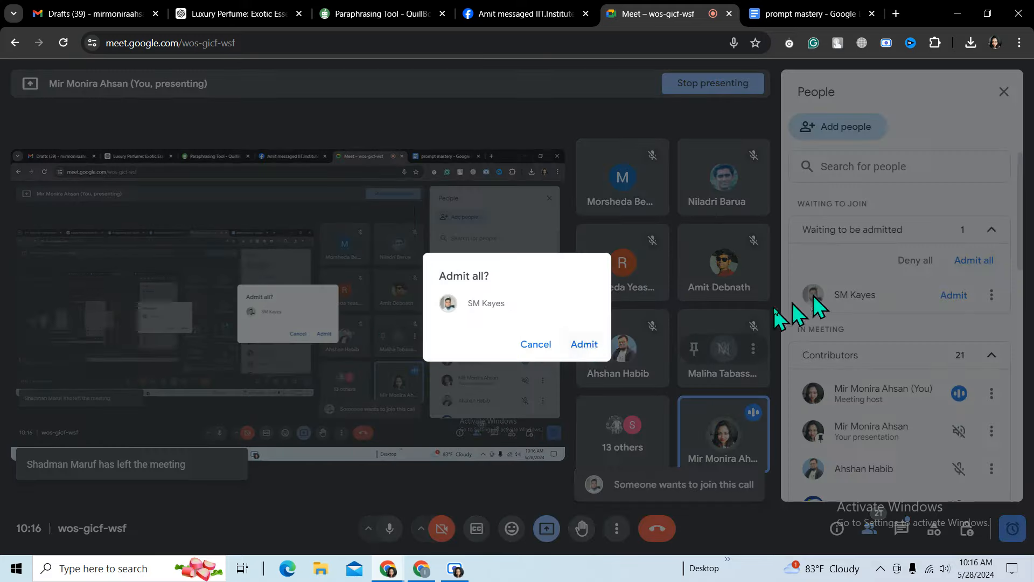
click(584, 342)
click(808, 14)
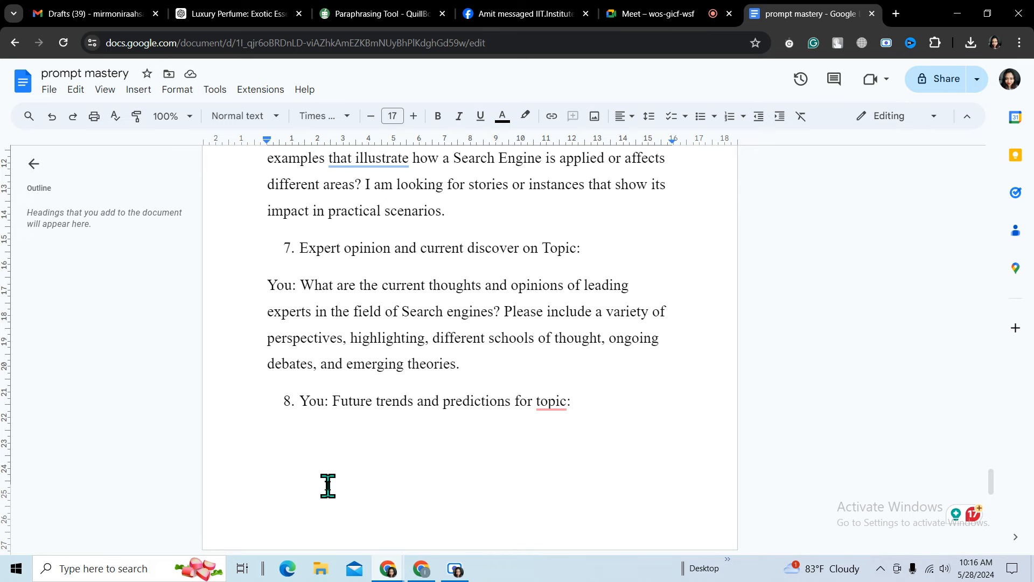
Cut the "You:" label from the start of the item 8 heading.
text(w)
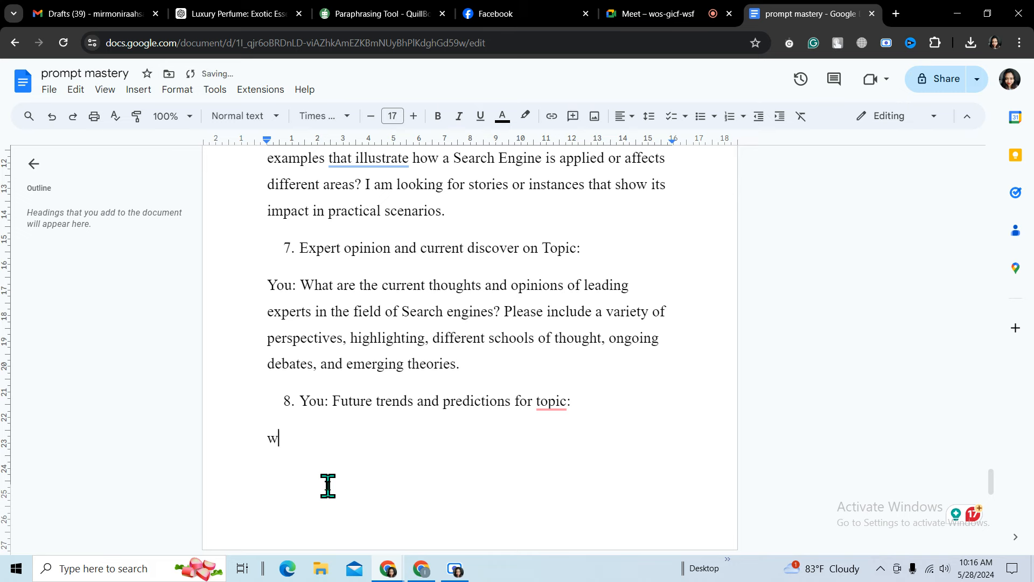
key(BackSpace)
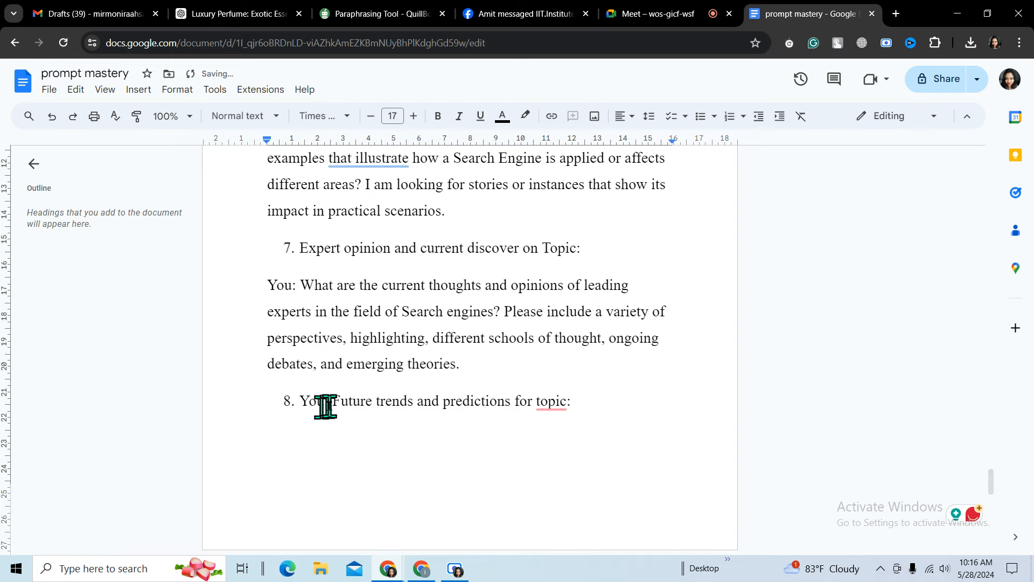
drag(329, 405, 303, 403)
key(ctrl+c)
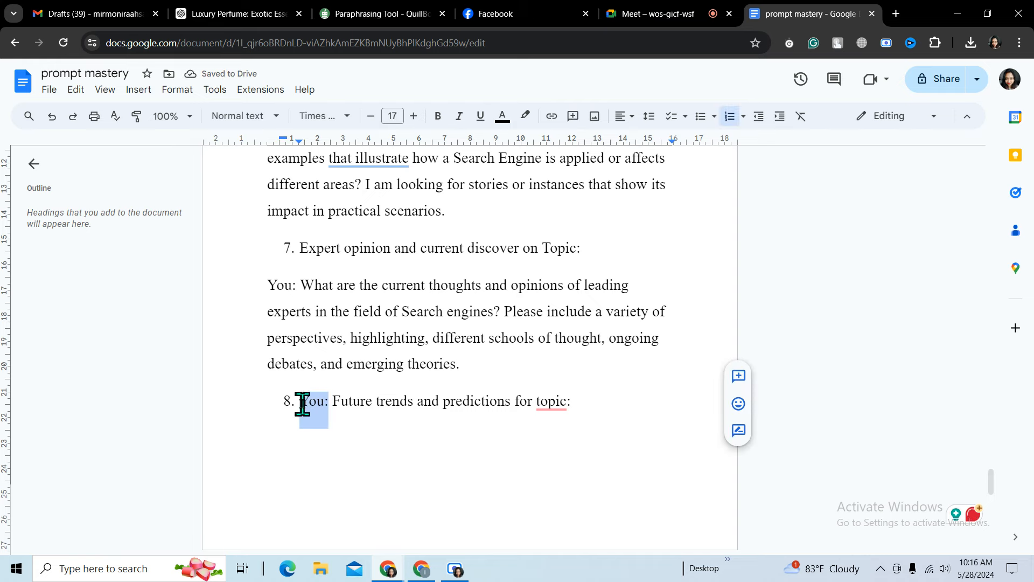
right_click(304, 404)
click(345, 183)
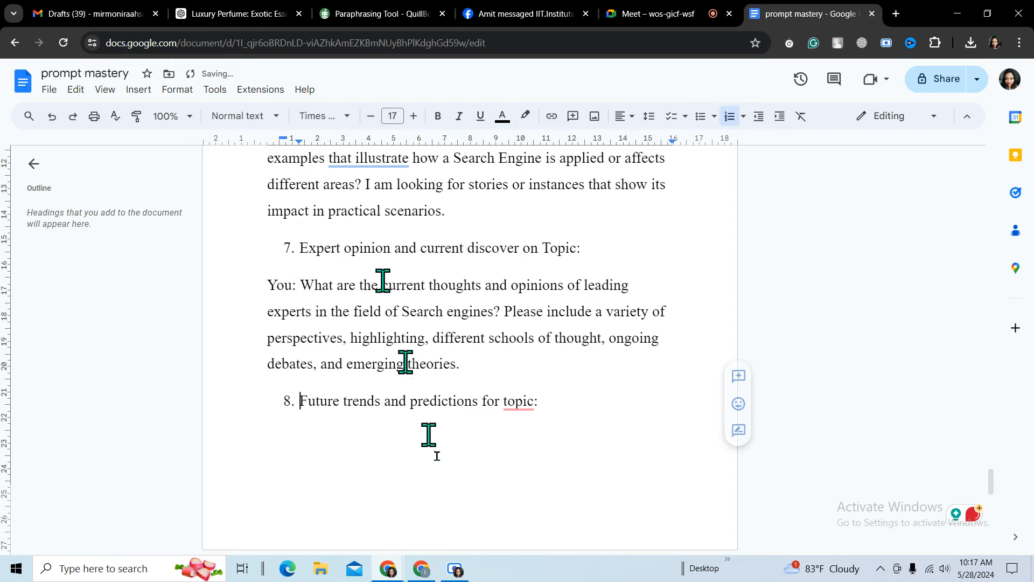
Paste the cut "You:" label onto an unnumbered line below the item 8 heading.
key(Return)
key(Return)
key(BackSpace)
right_click(302, 439)
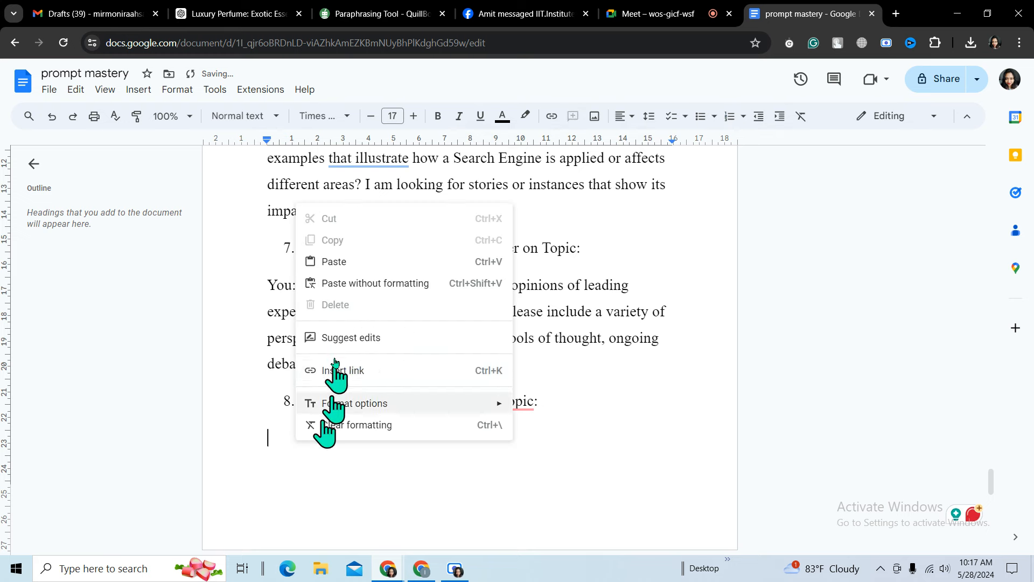
click(338, 283)
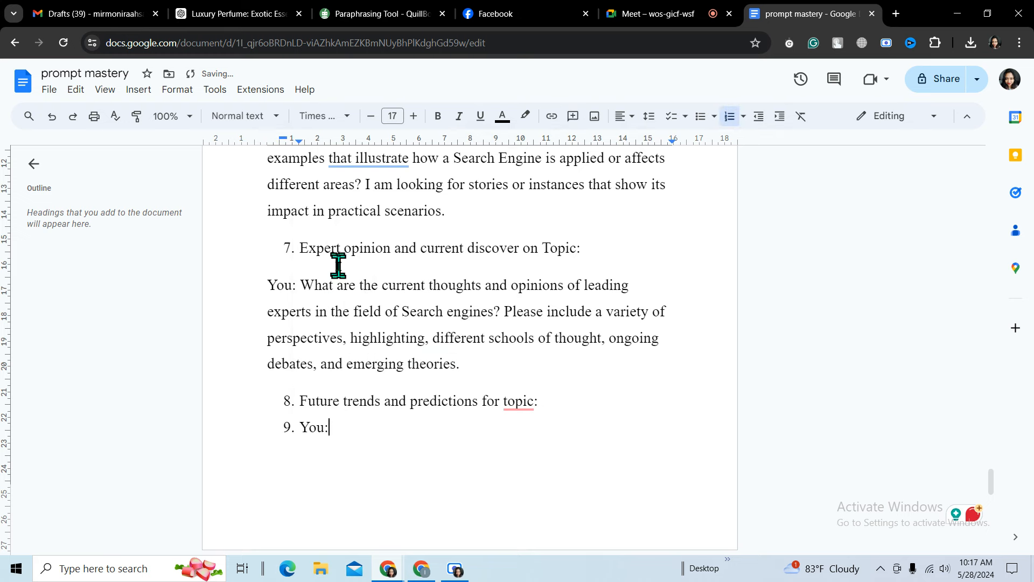
click(300, 426)
key(BackSpace)
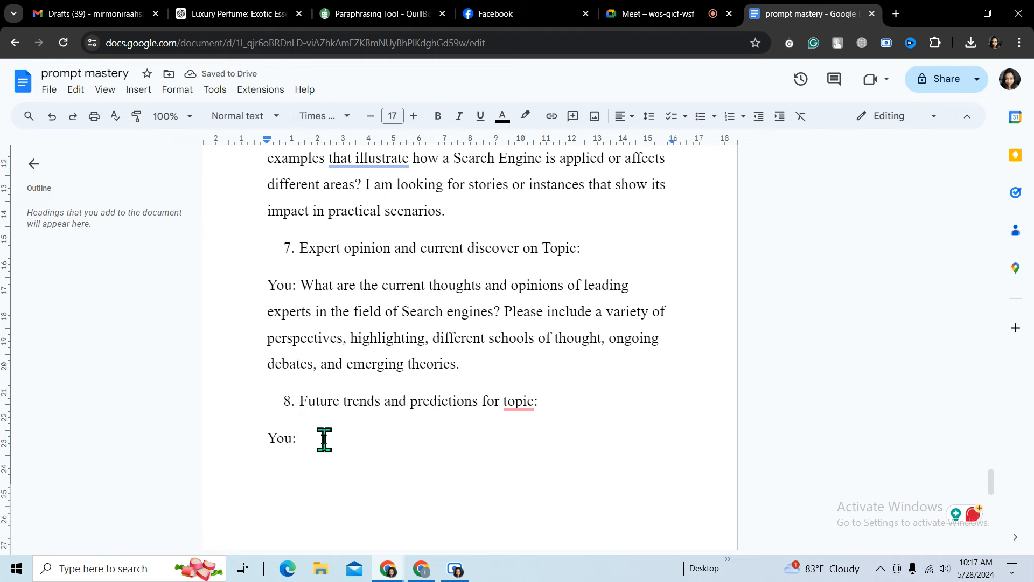
Begin the item 8 prompt after "You:" with "what are the expert predictions".
text(what are the ex)
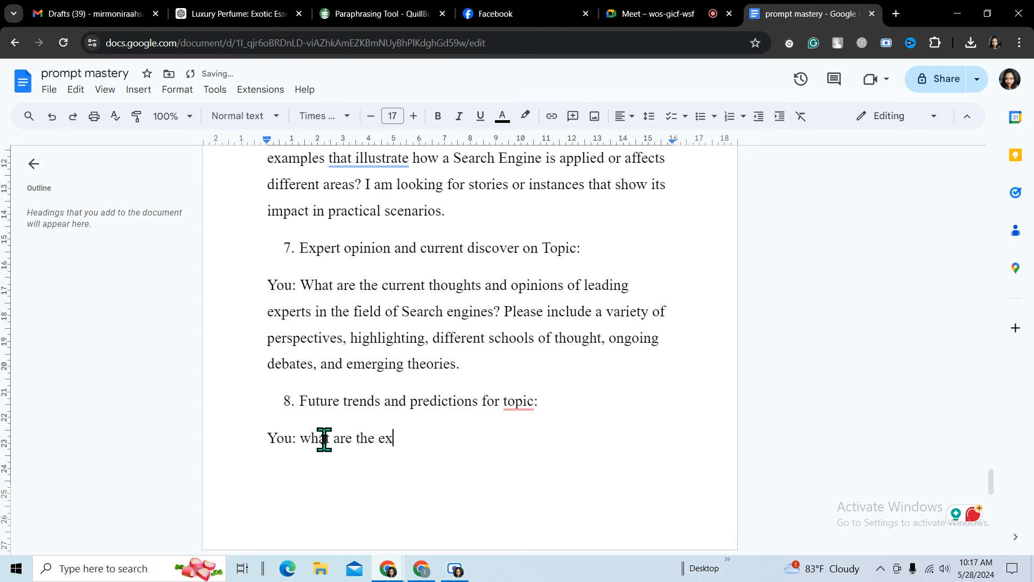
text(pert)
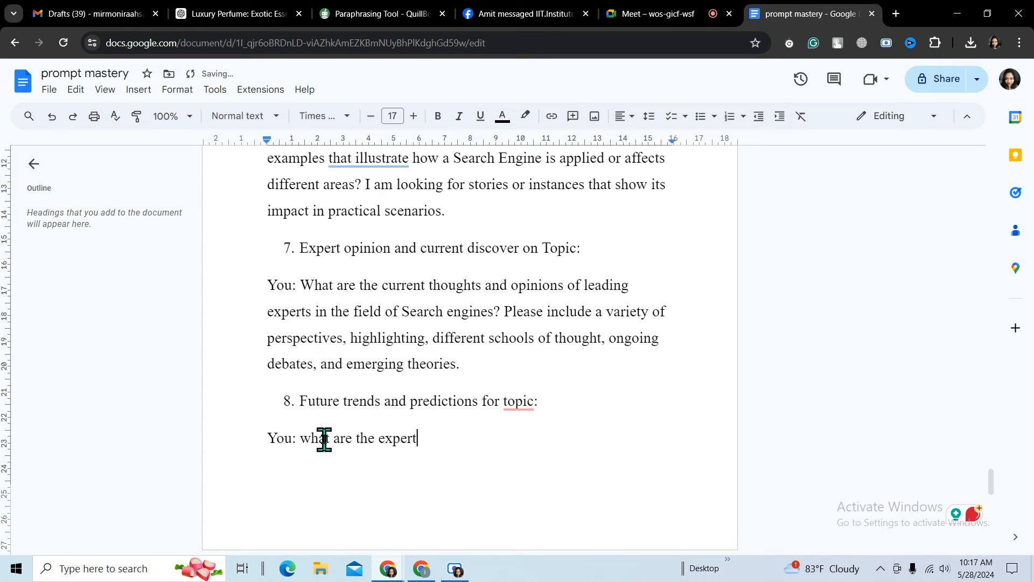
text( predic)
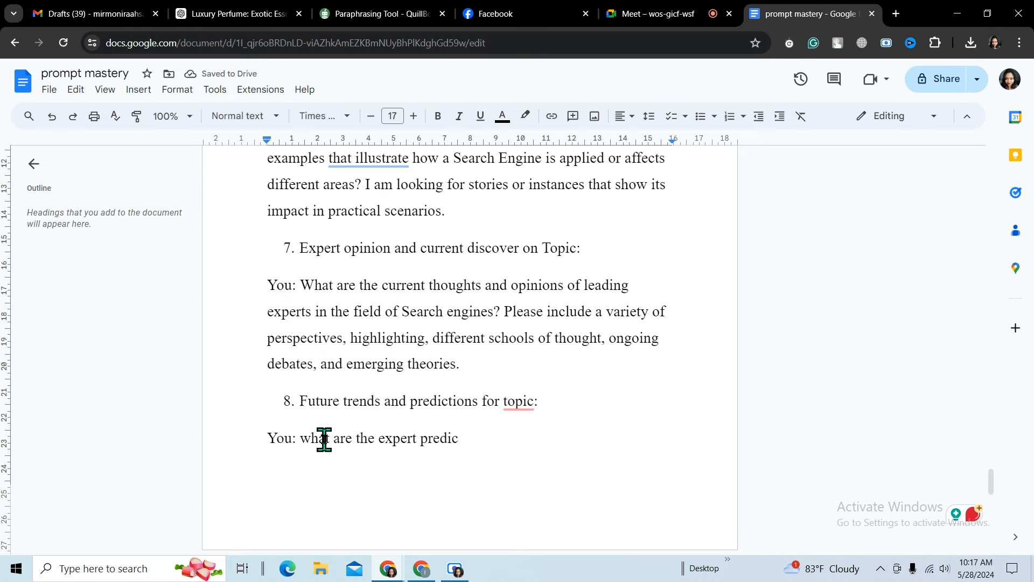
text(ti)
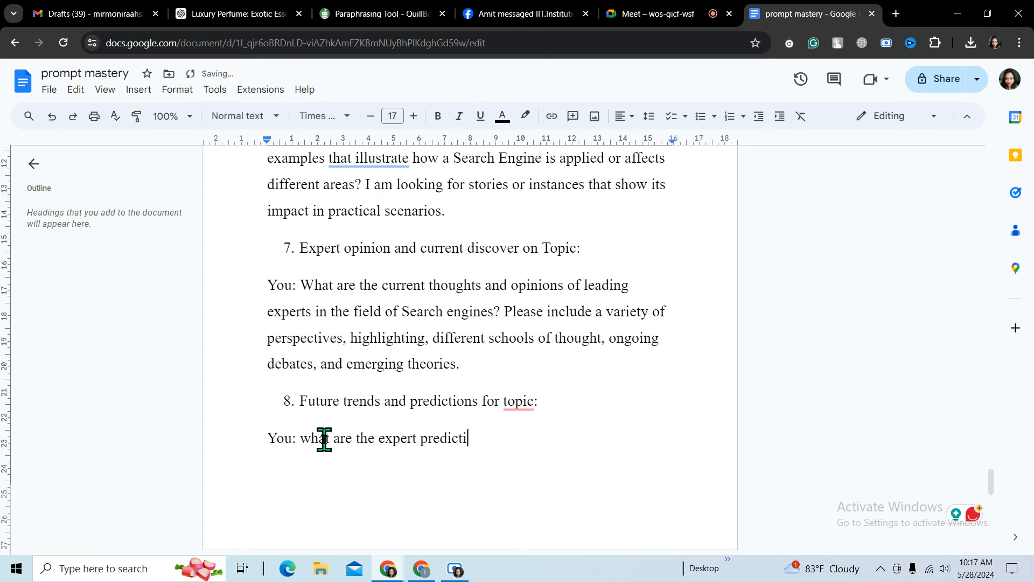
text(ons)
Accept the article correction "the topic" in the item 8 heading and return to the end of the prompt line.
mouse_move(518, 400)
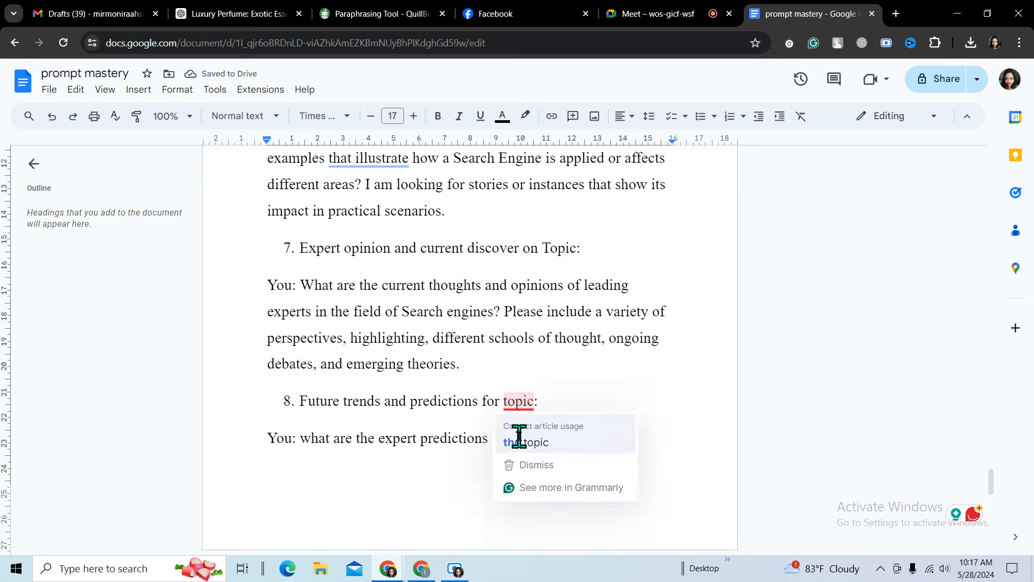
click(521, 440)
click(502, 448)
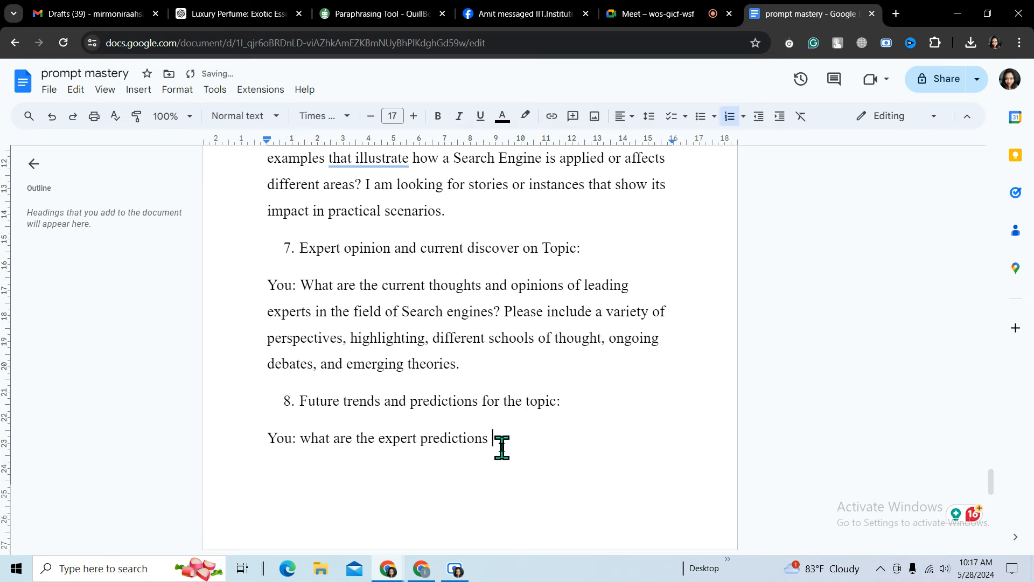
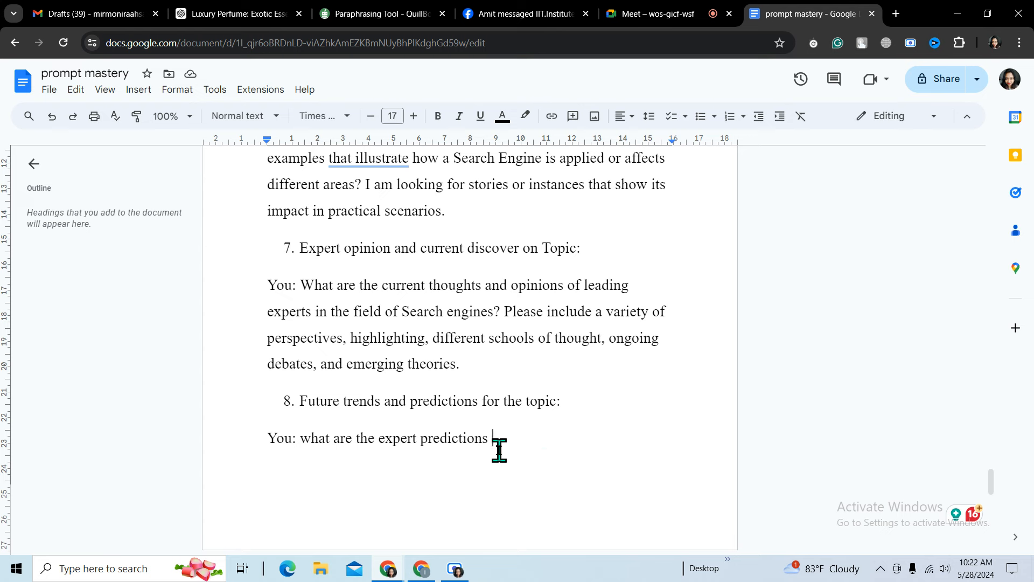
Continue the item 8 prompt with "and anticipated trends for future".
text(and)
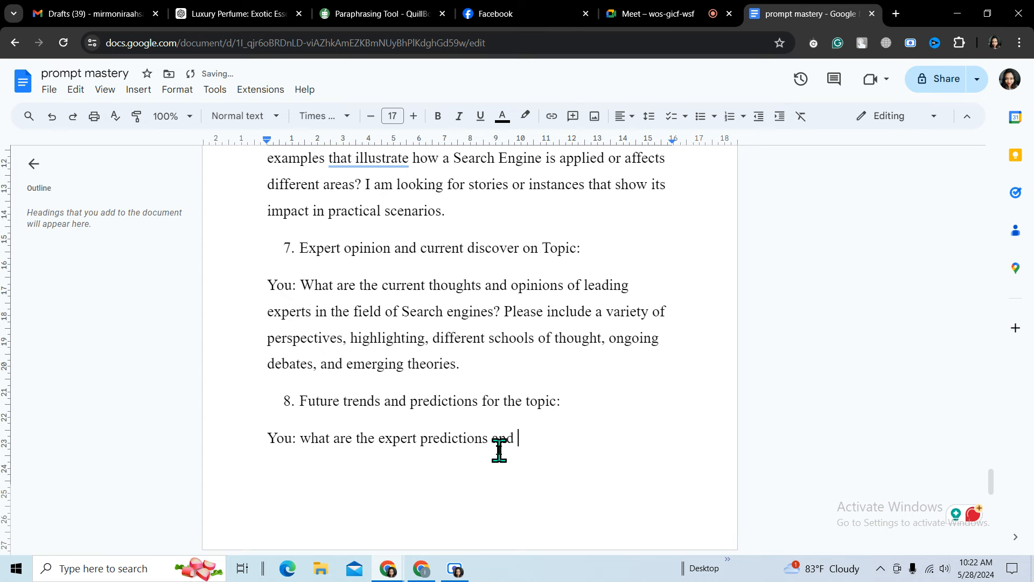
text( anti)
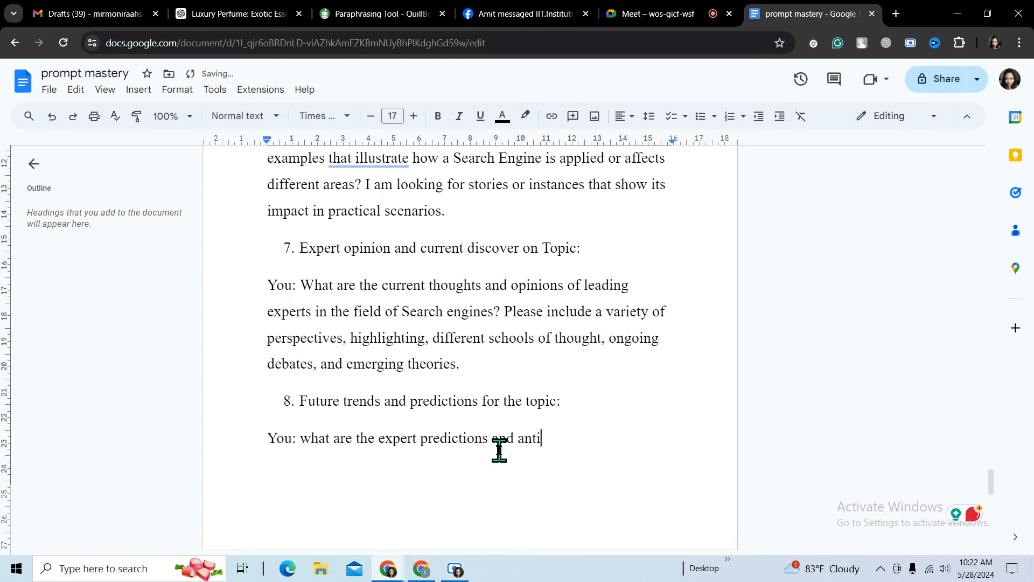
text(cipated )
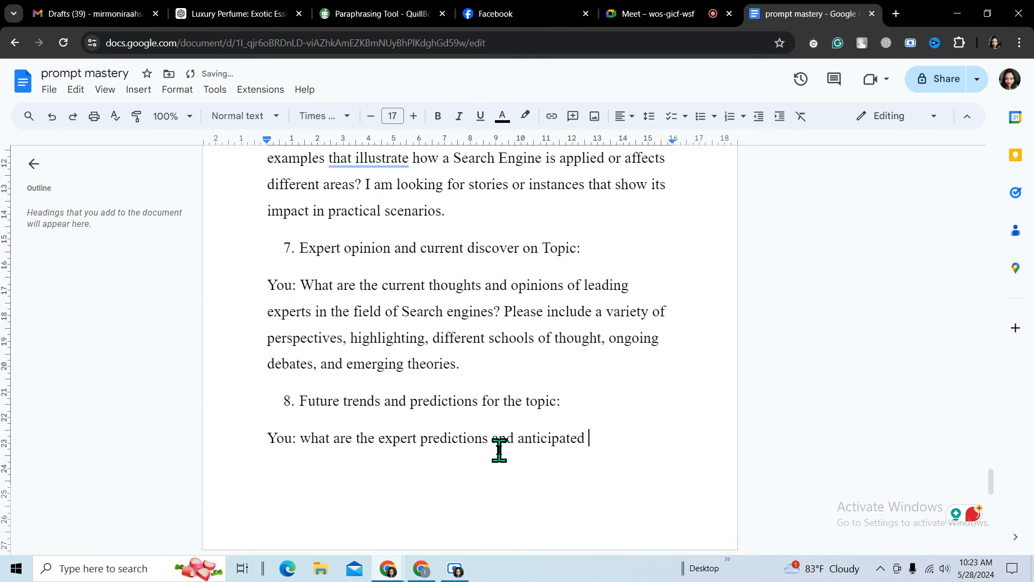
text(trend)
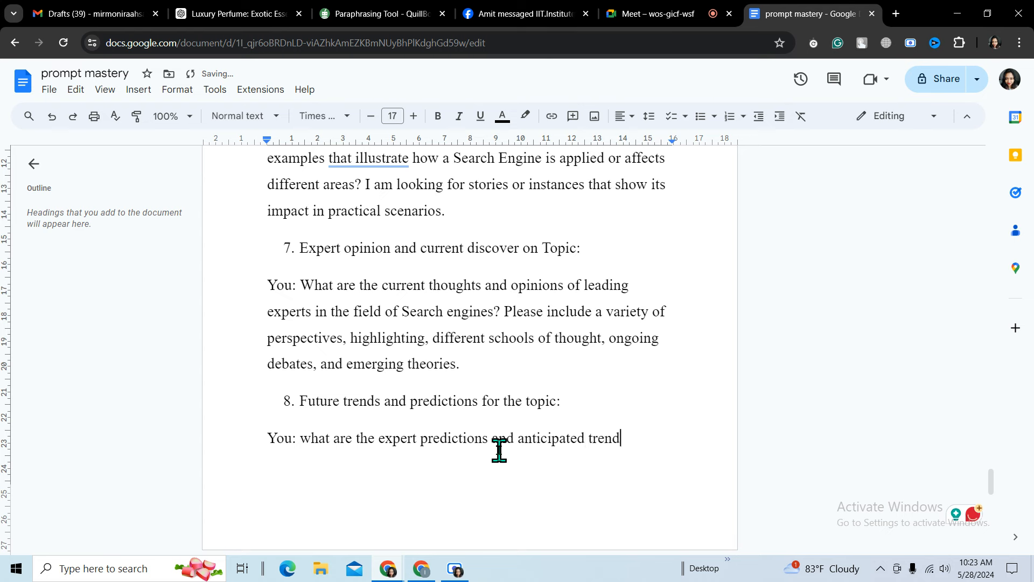
text(s f)
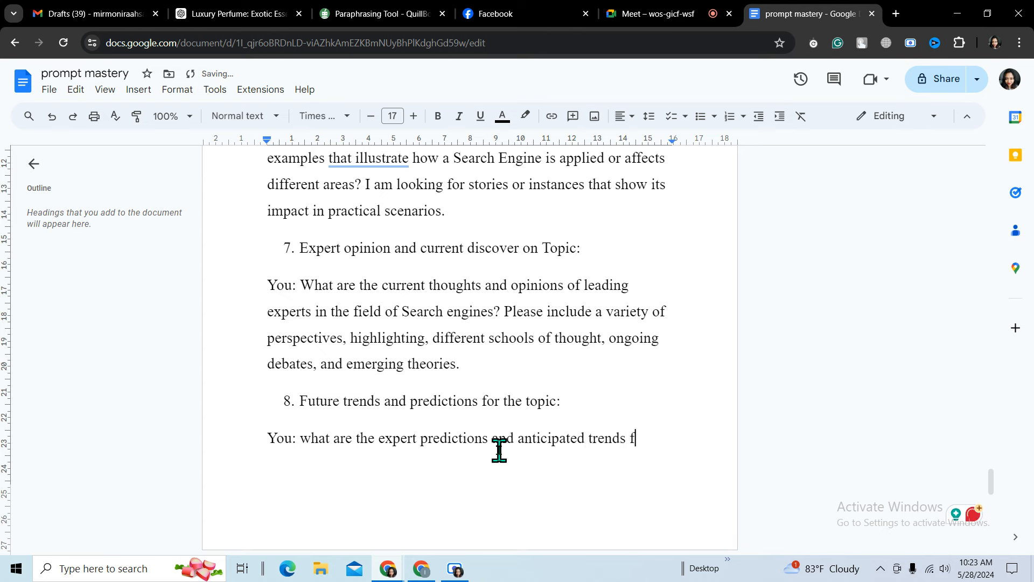
text(or f)
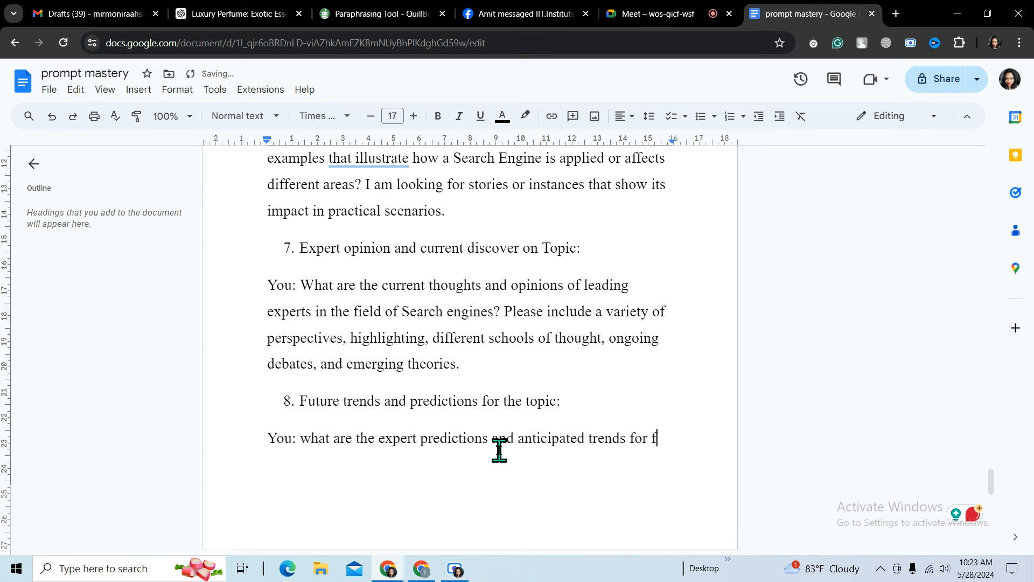
text(ut)
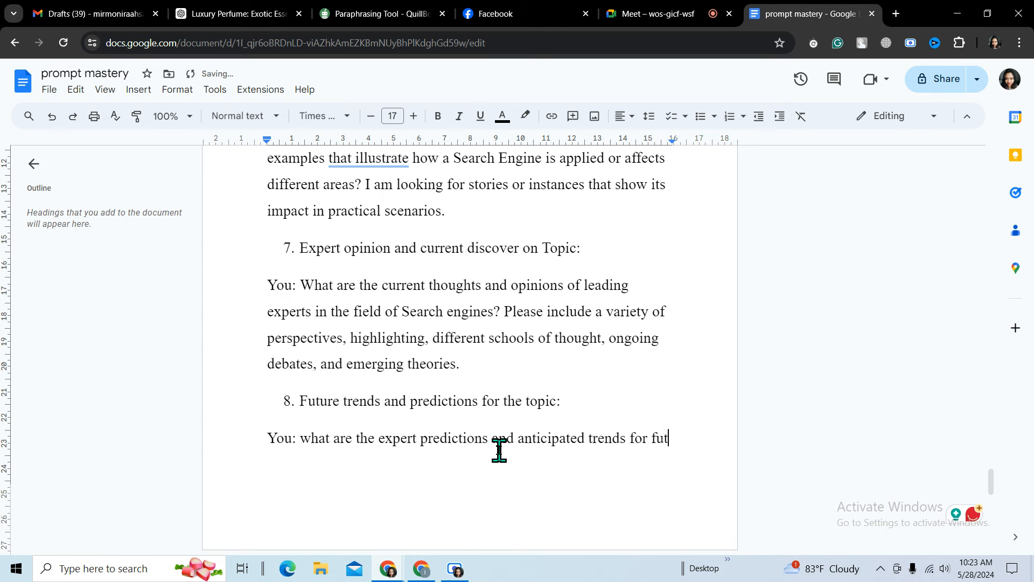
text(ure)
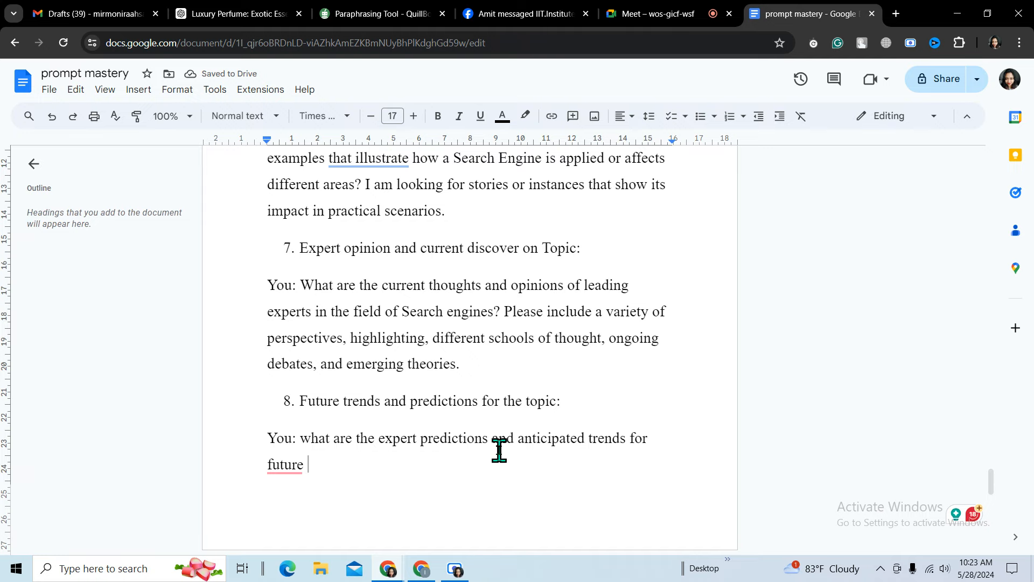
Switch to the Google Meet call, admit the waiting participant and return to the prompt mastery document.
click(668, 13)
click(965, 262)
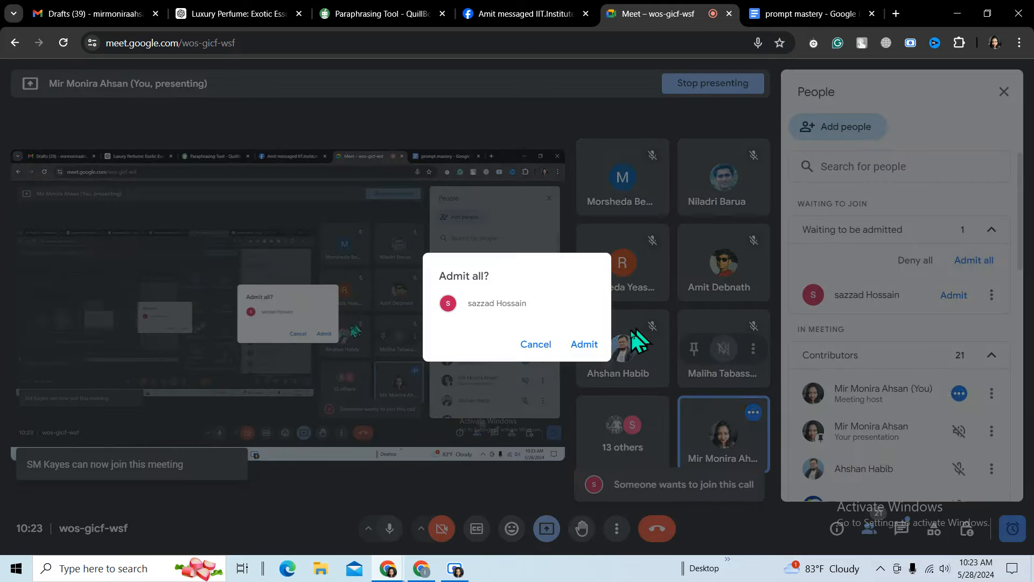
click(588, 342)
click(792, 14)
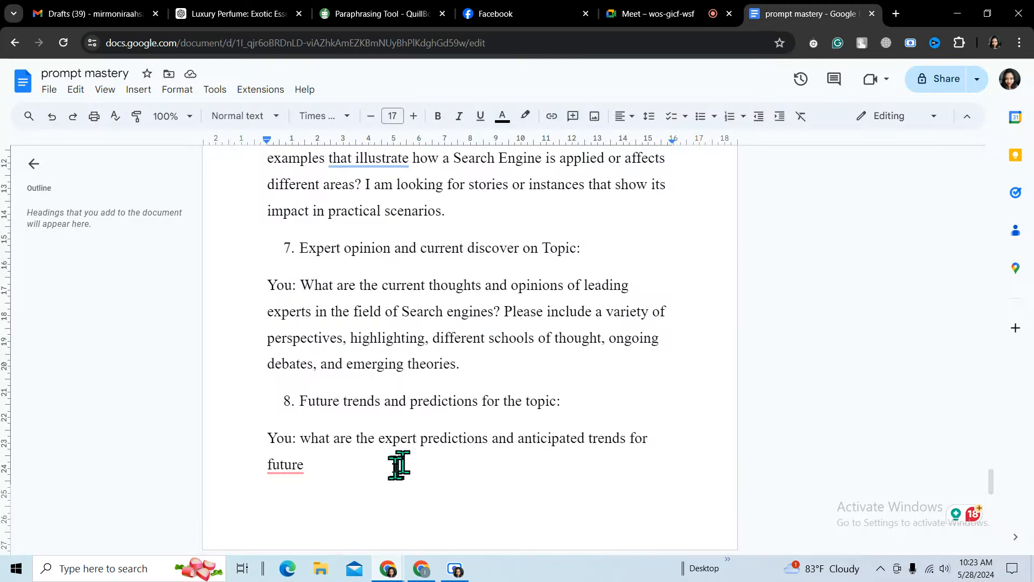
Correct "future" to "the future" in the item 8 prompt and finish the question with "of Search Engine?".
mouse_move(284, 465)
click(297, 396)
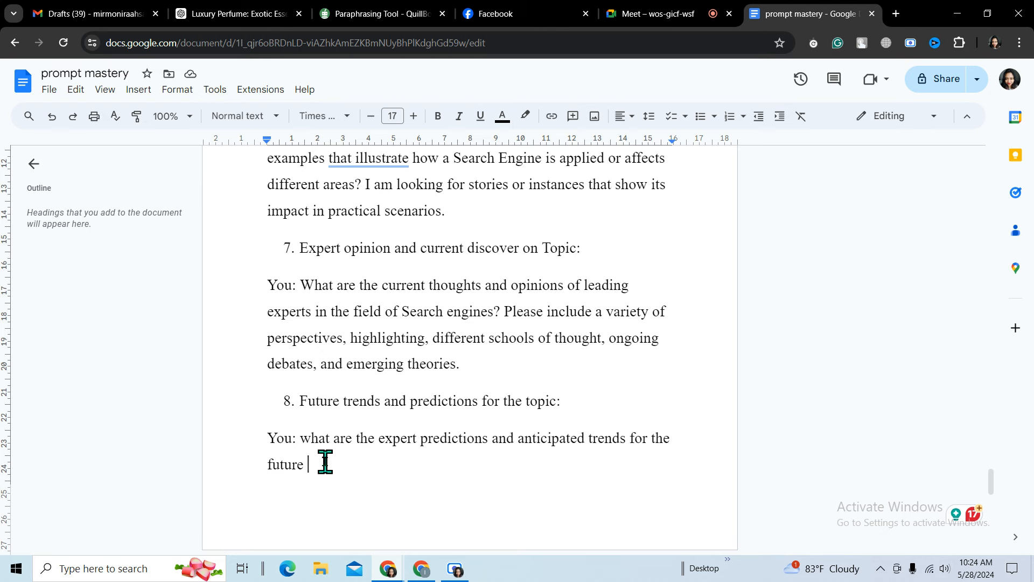
text(of)
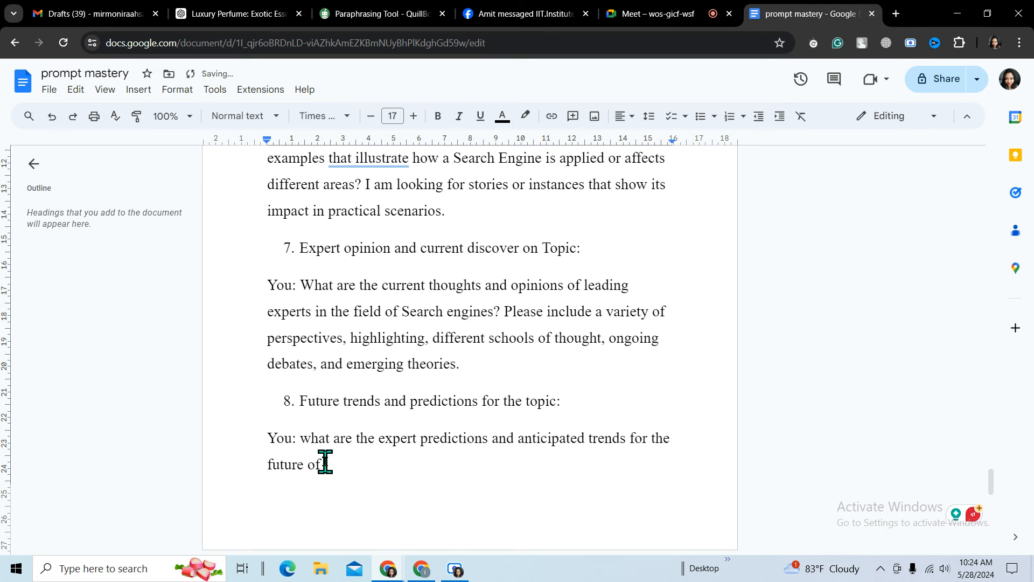
text( Se)
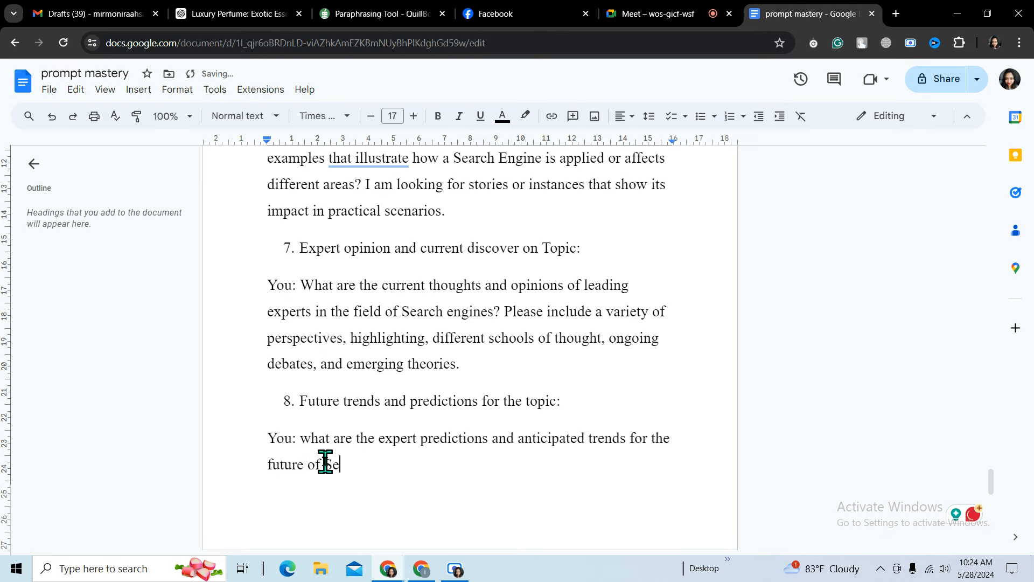
text(arch )
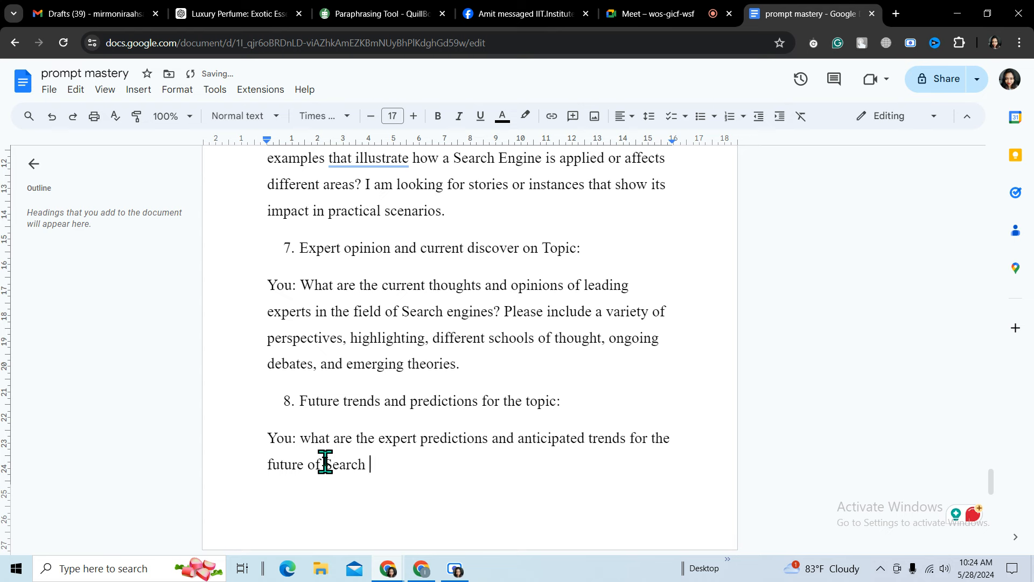
text(Engine)
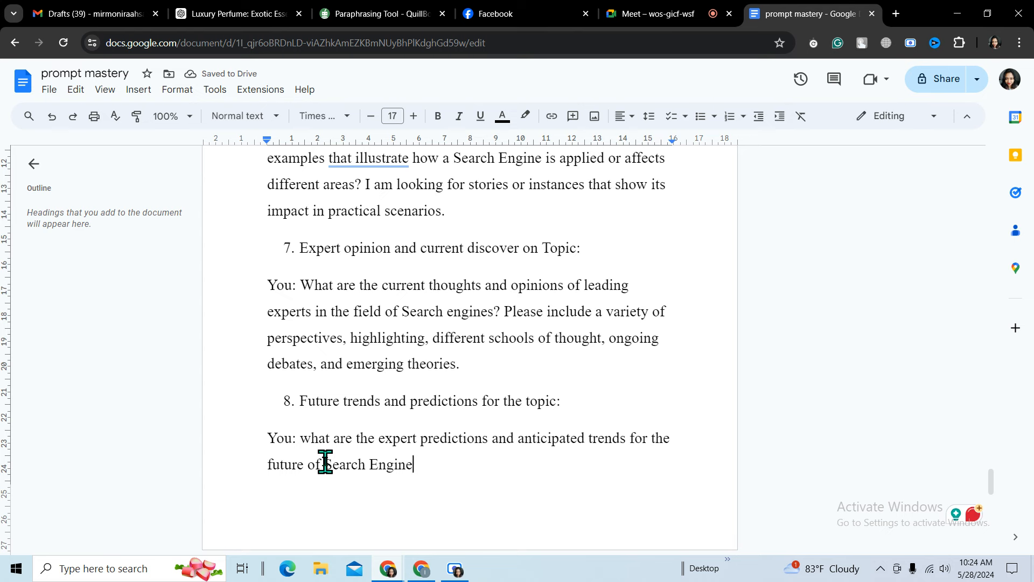
text(?)
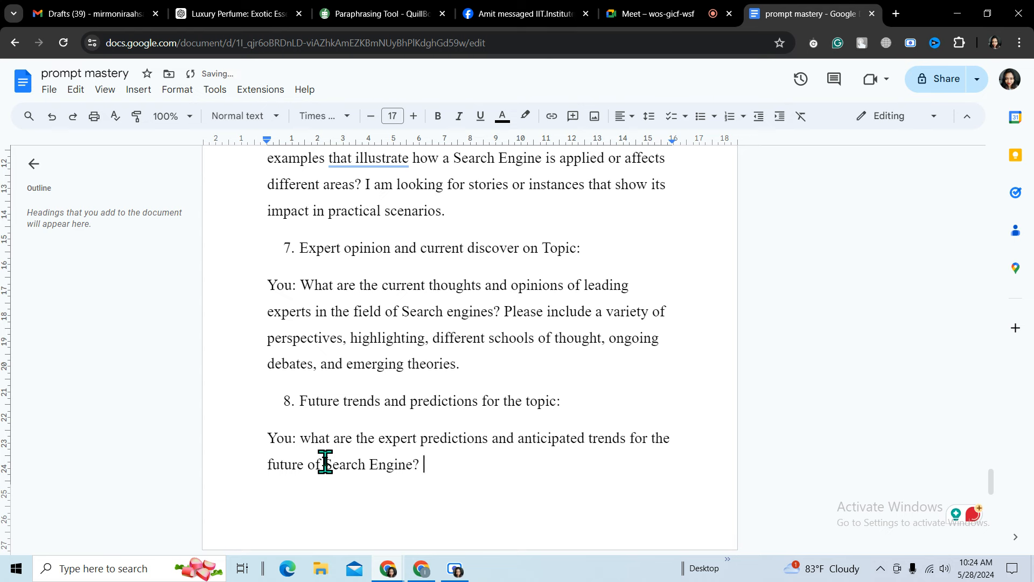
Add "I am interested in heading about" after the question in the item 8 prompt.
text( I am)
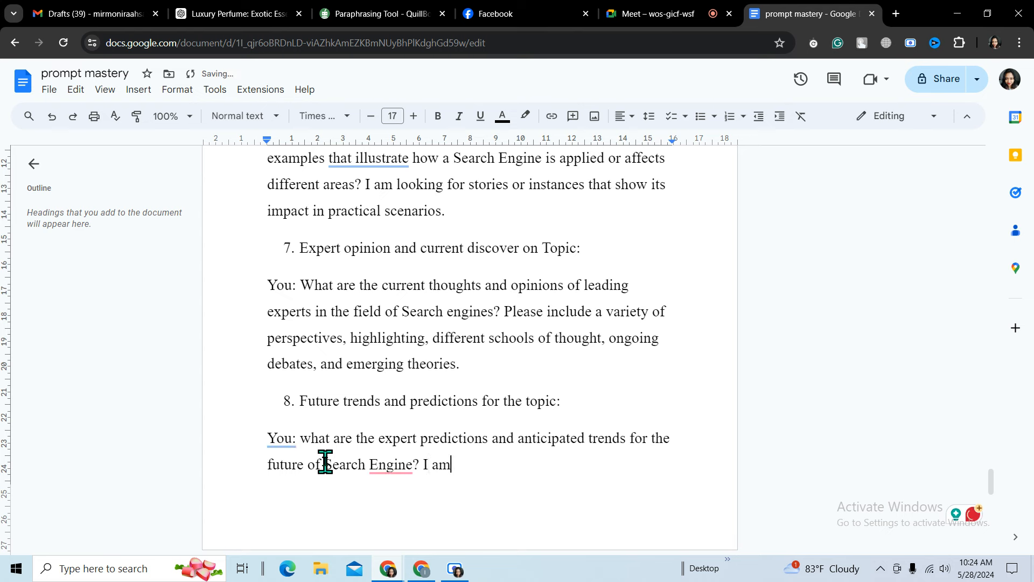
text( in)
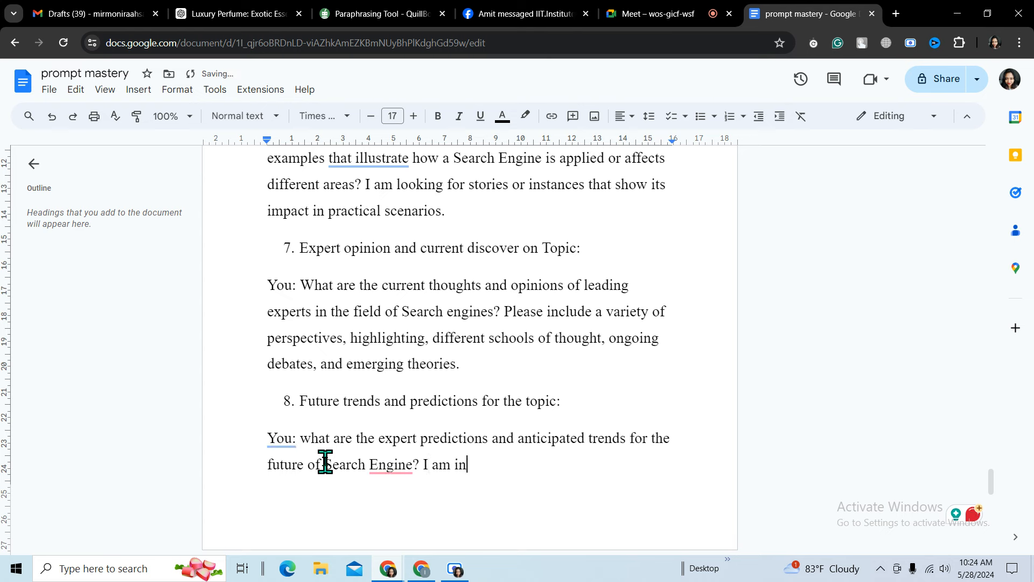
text(terested in heading)
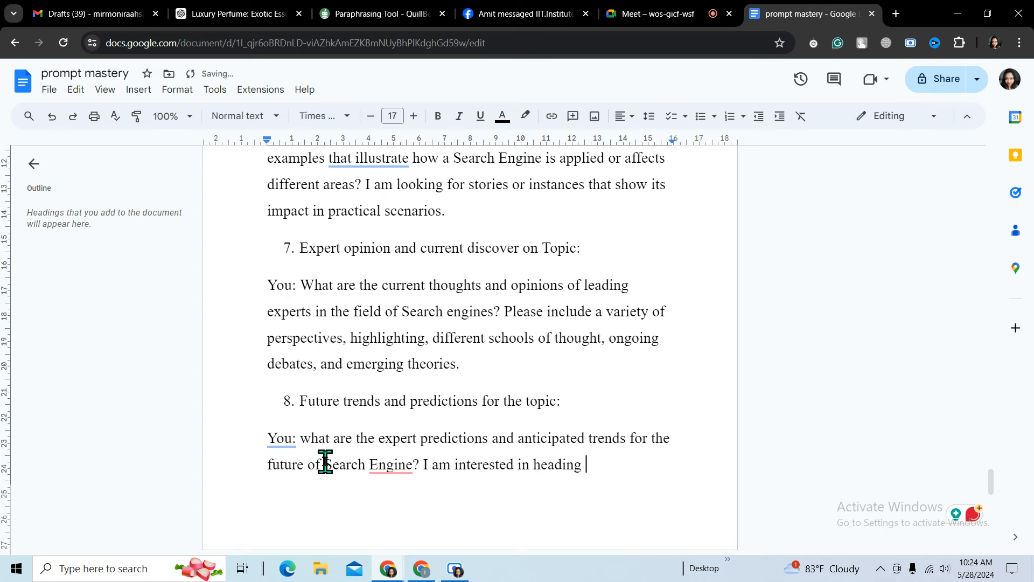
text( a)
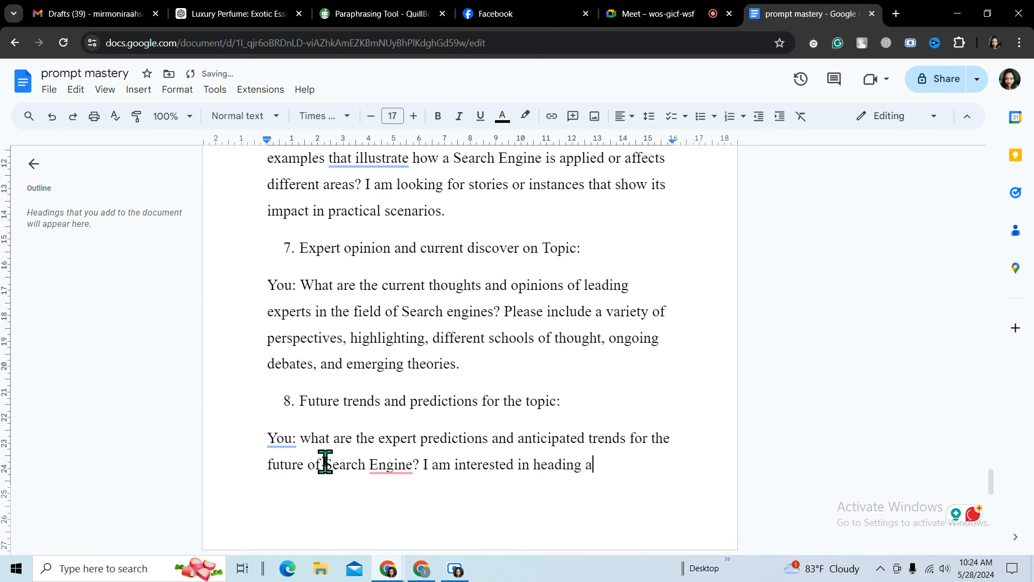
text(nbout)
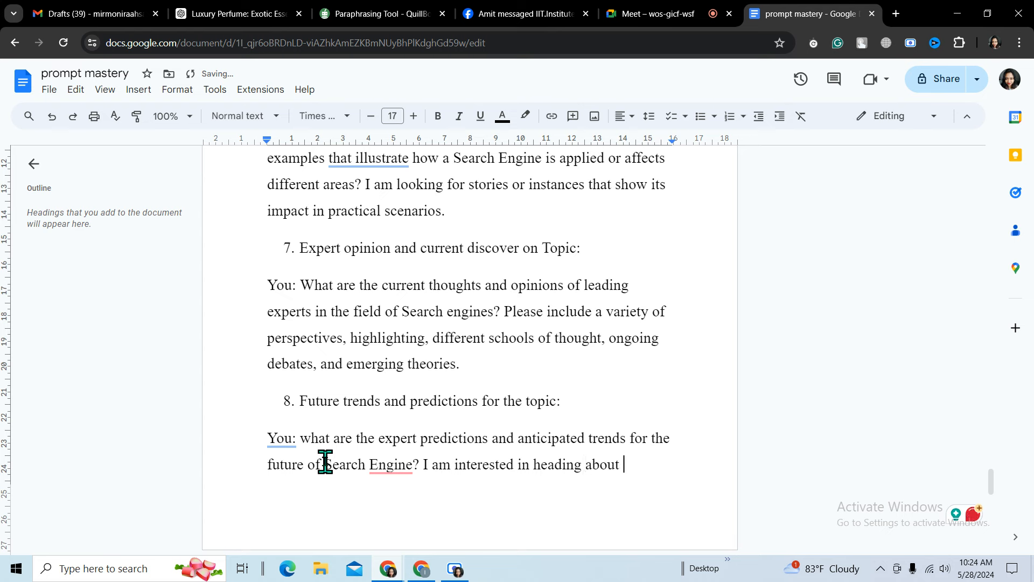
Continue the item 8 prompt sentence with "potential technological advancement,".
text( po)
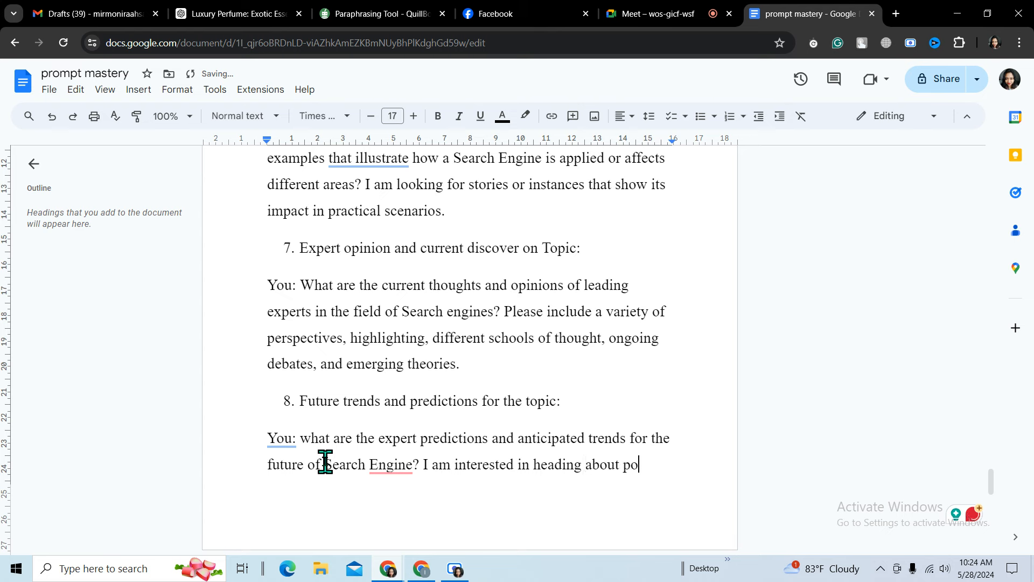
text(tentia)
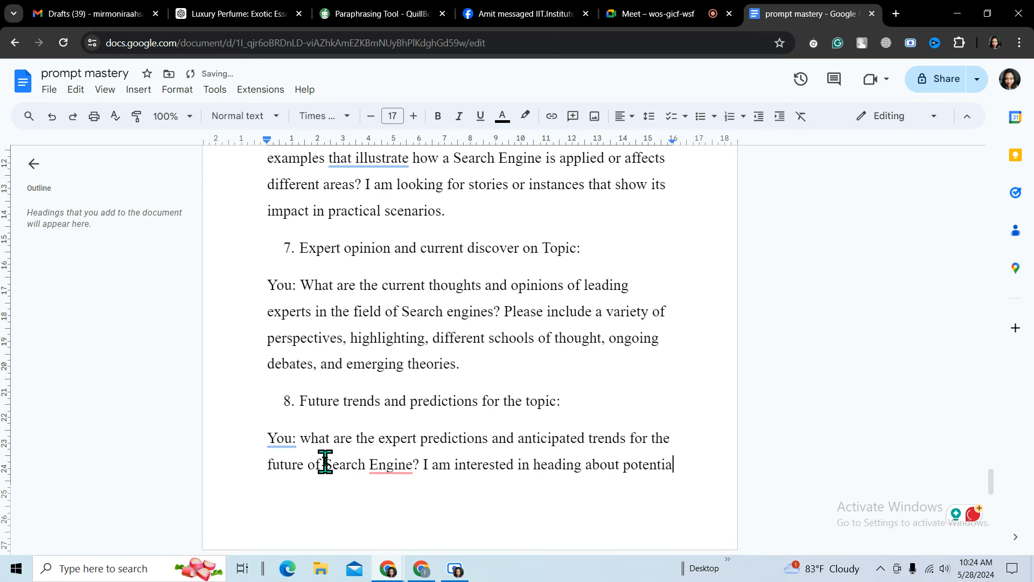
text(l )
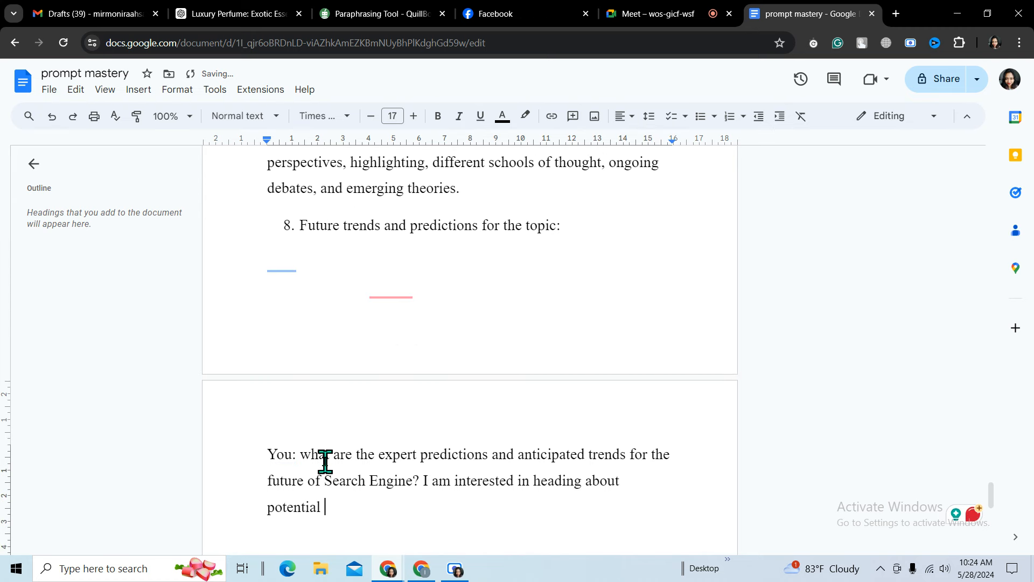
text(te)
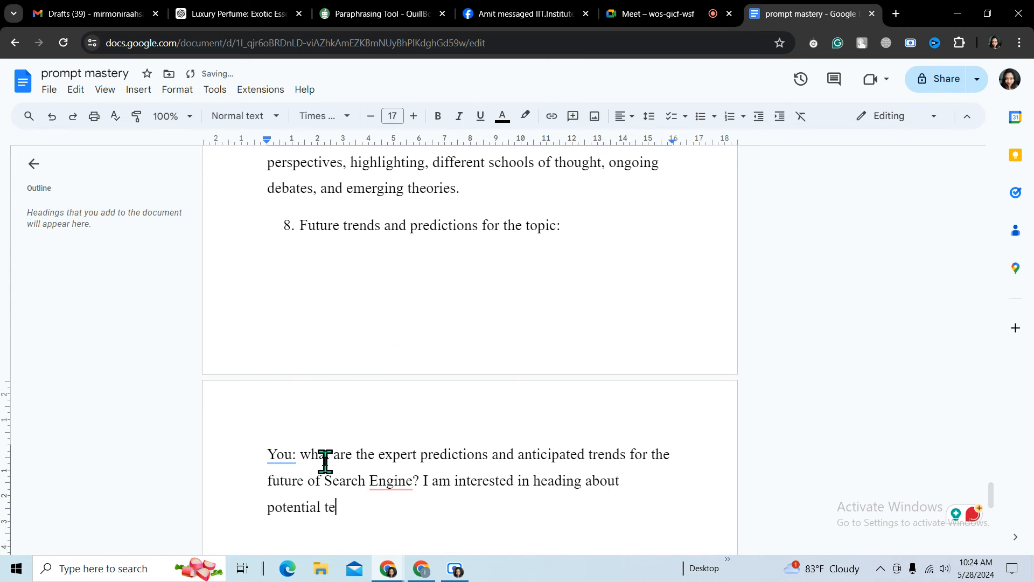
text(chn)
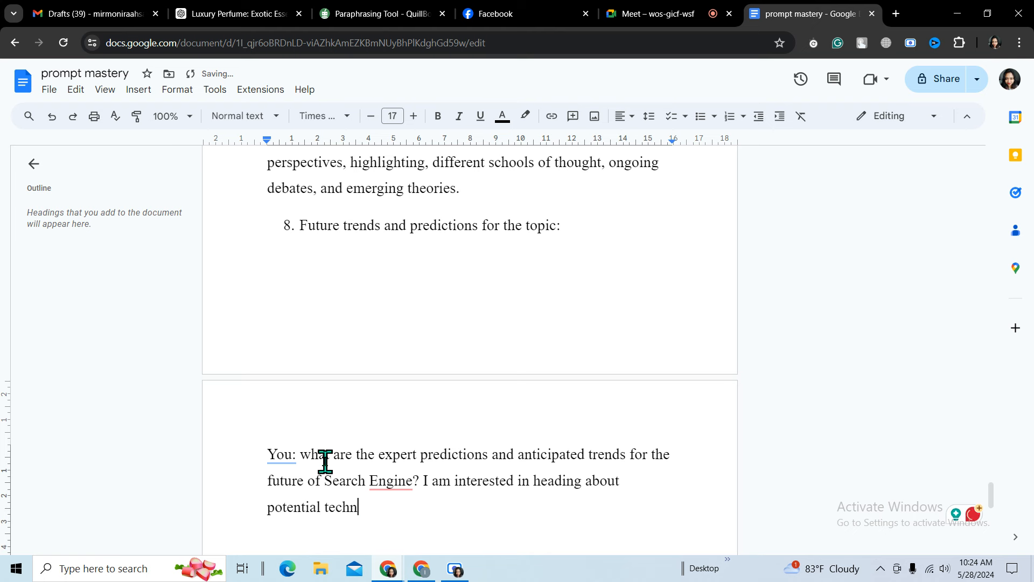
text(ology)
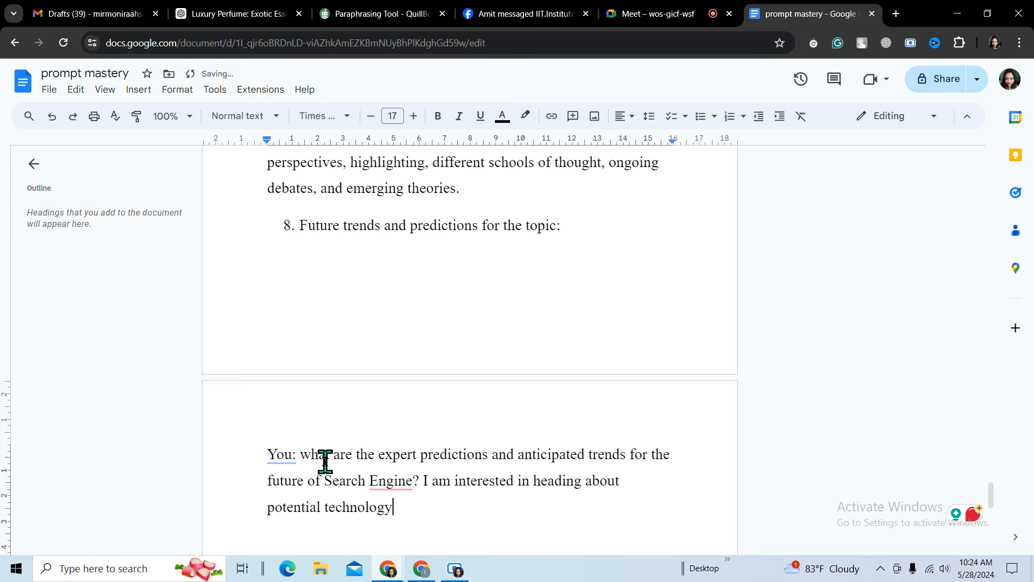
key(BackSpace)
key(BackSpace)
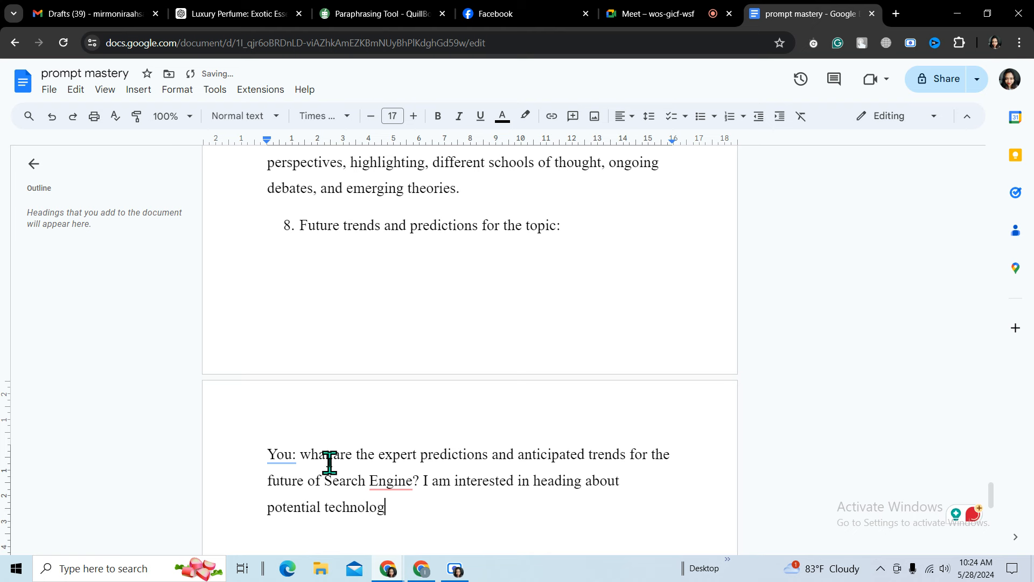
text(gical)
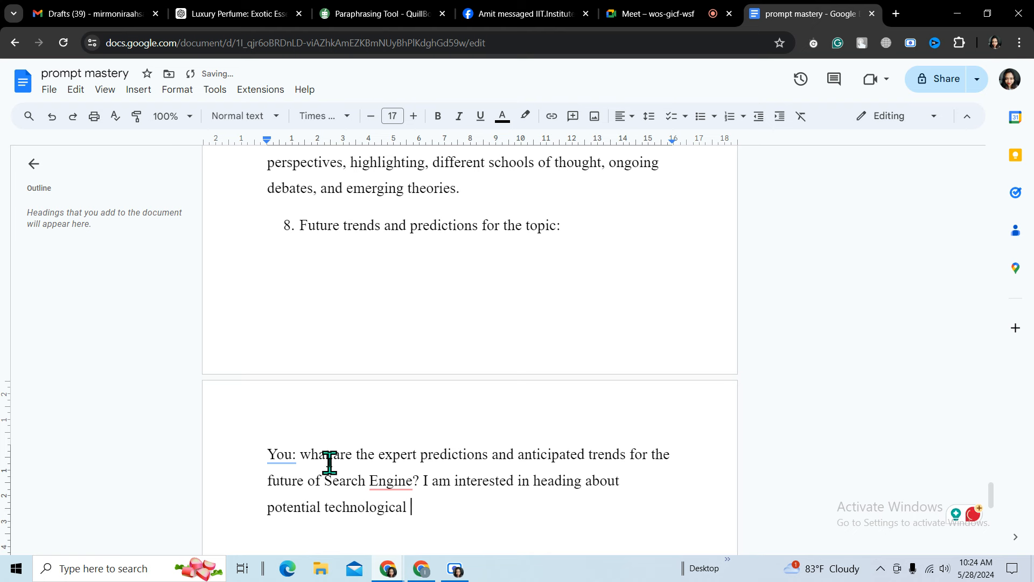
text( ad)
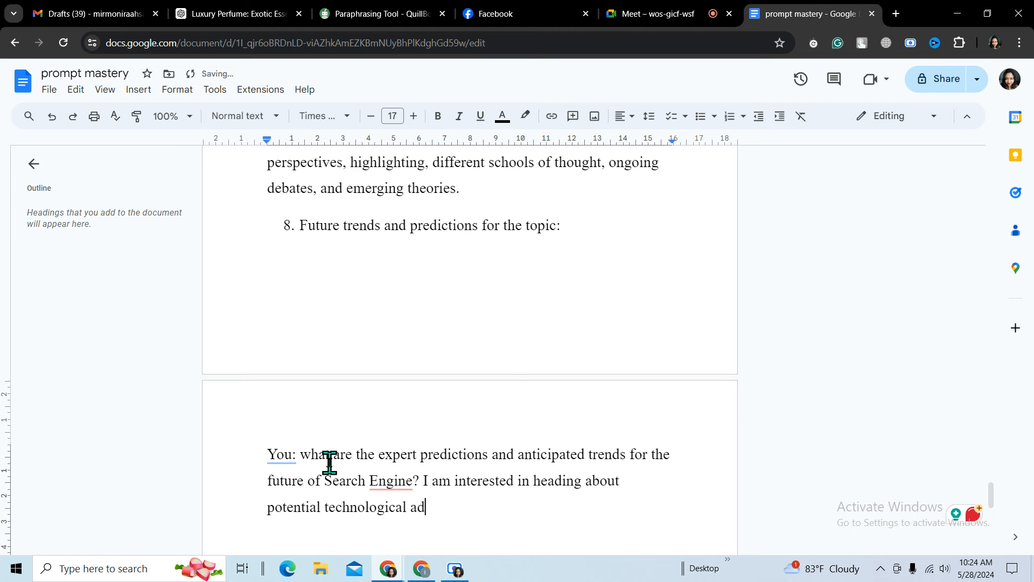
text(vanc)
text(e)
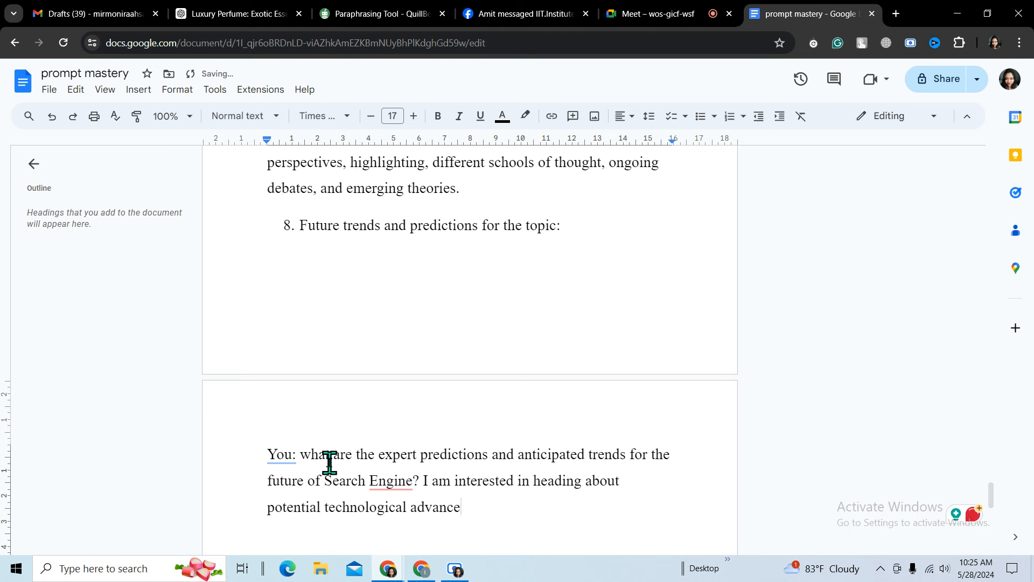
text(ment, u)
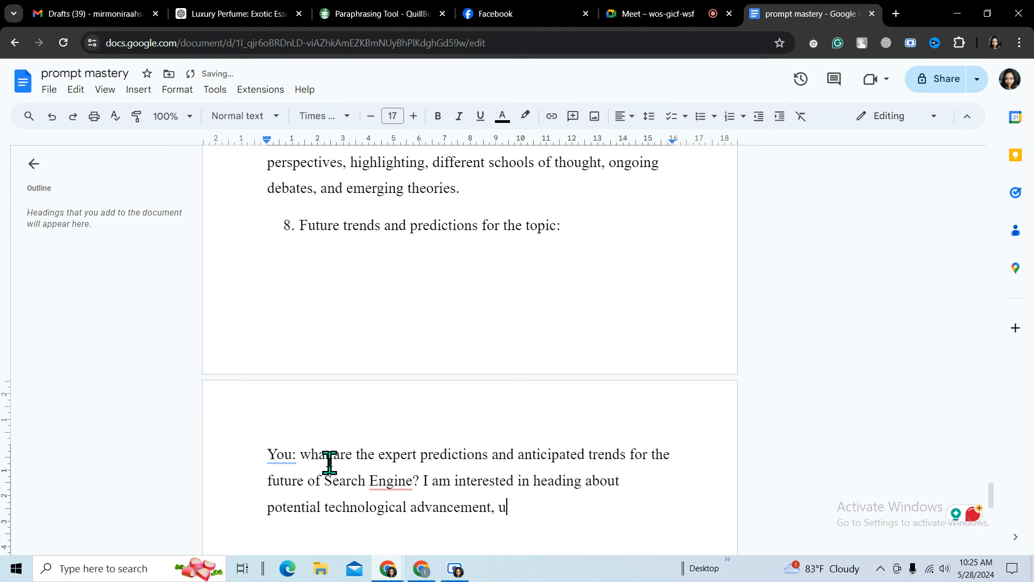
Extend the item 8 prompt's list with "upcoming challenges,".
text(o)
key(BackSpace)
text(p)
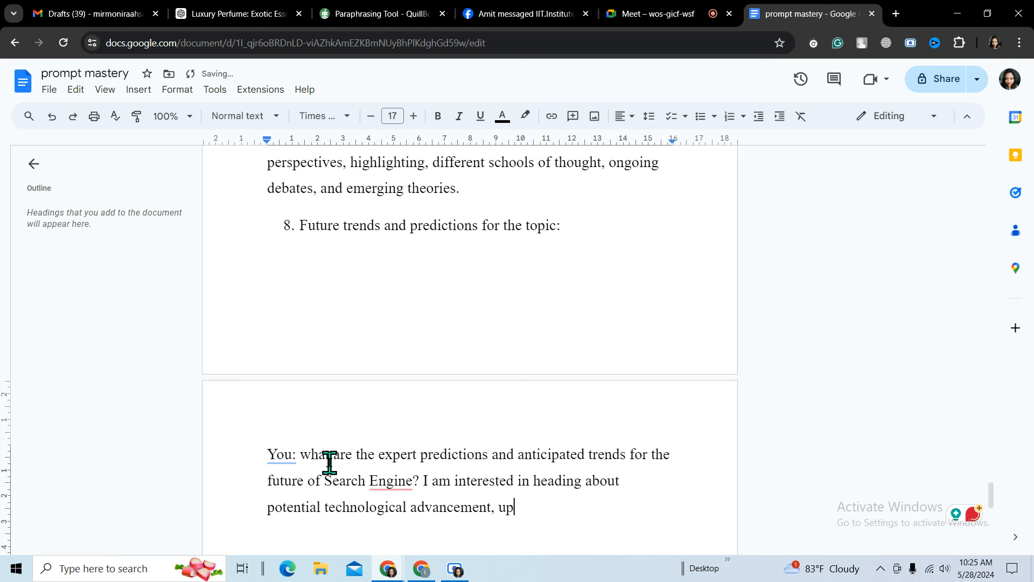
text(comi)
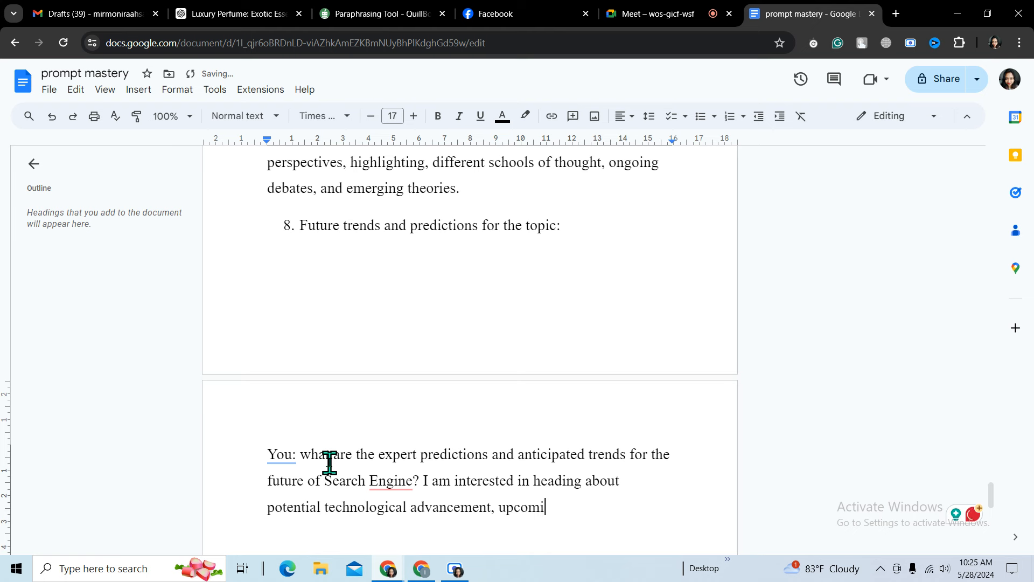
text(ng ch)
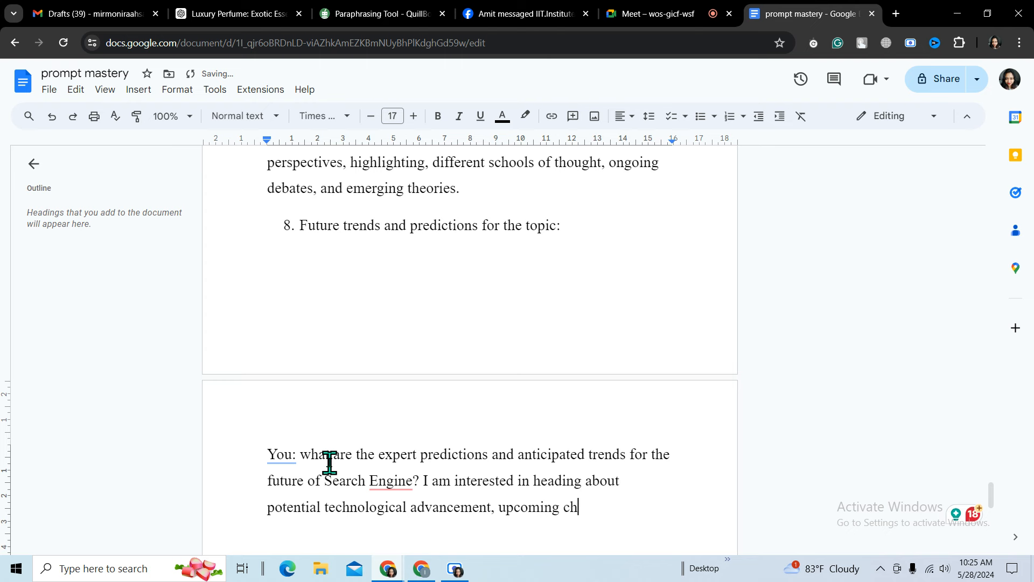
text(all)
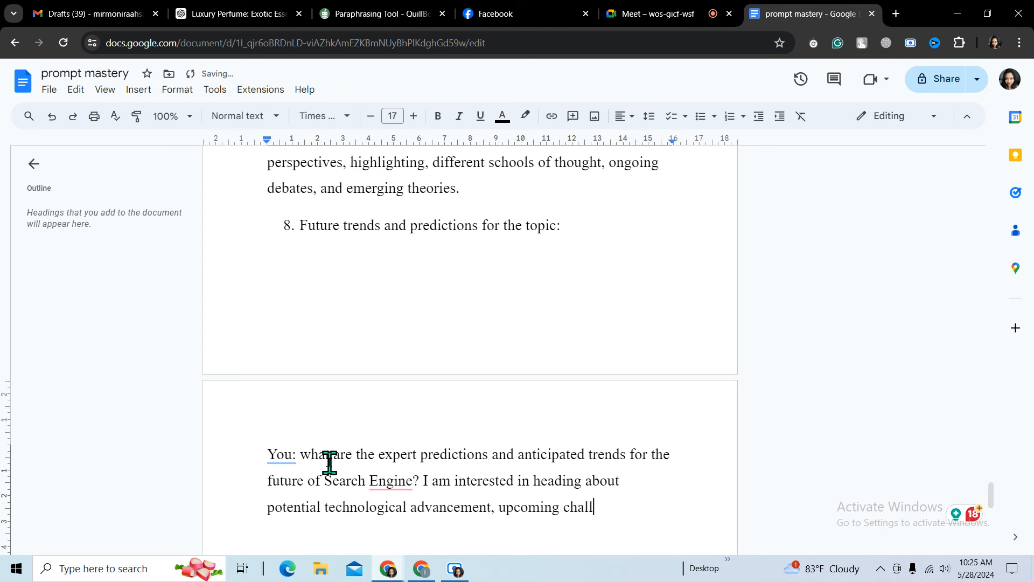
text(eng)
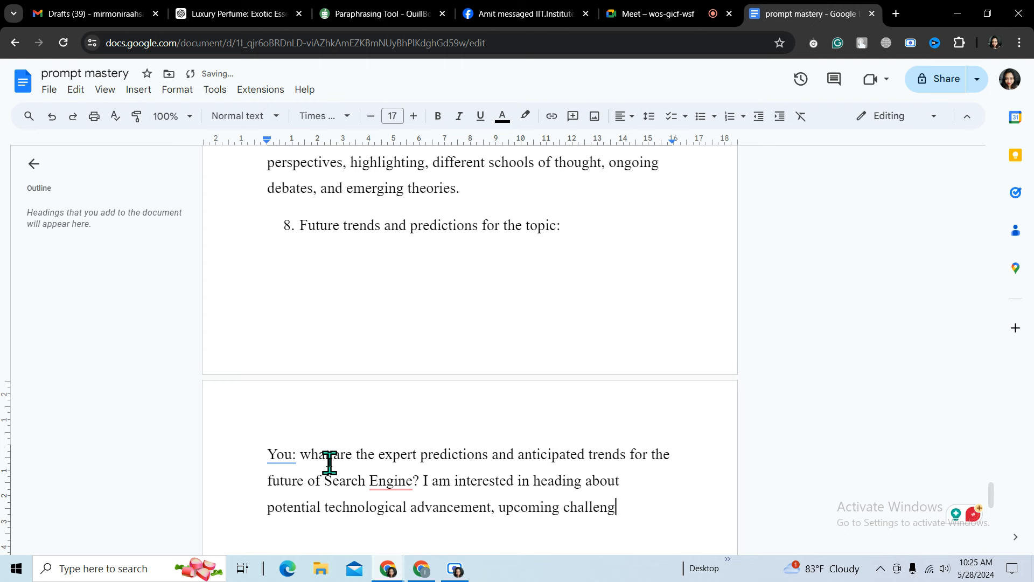
text(es, an)
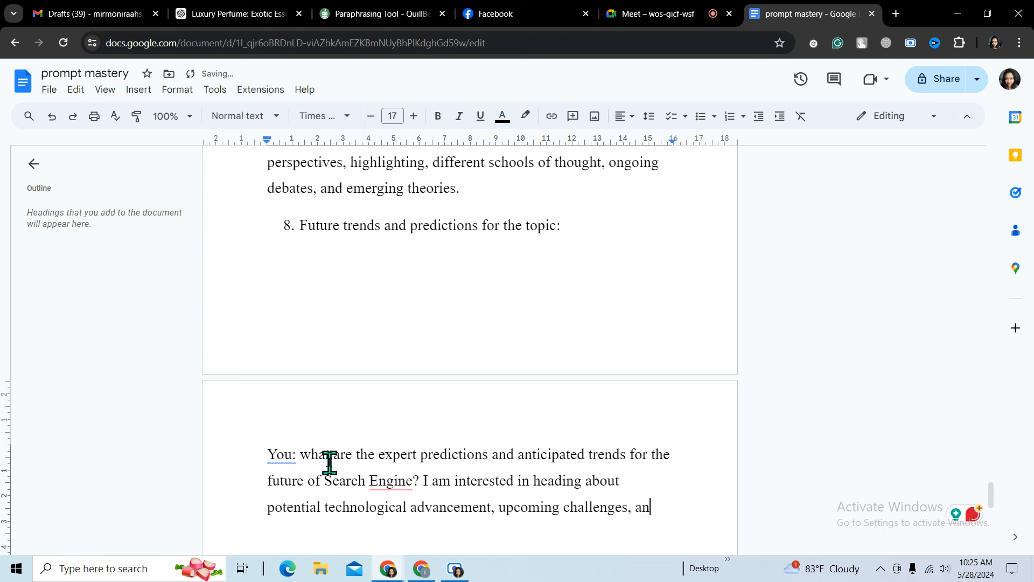
Continue the item 8 prompt with "and opportunities".
text(d o)
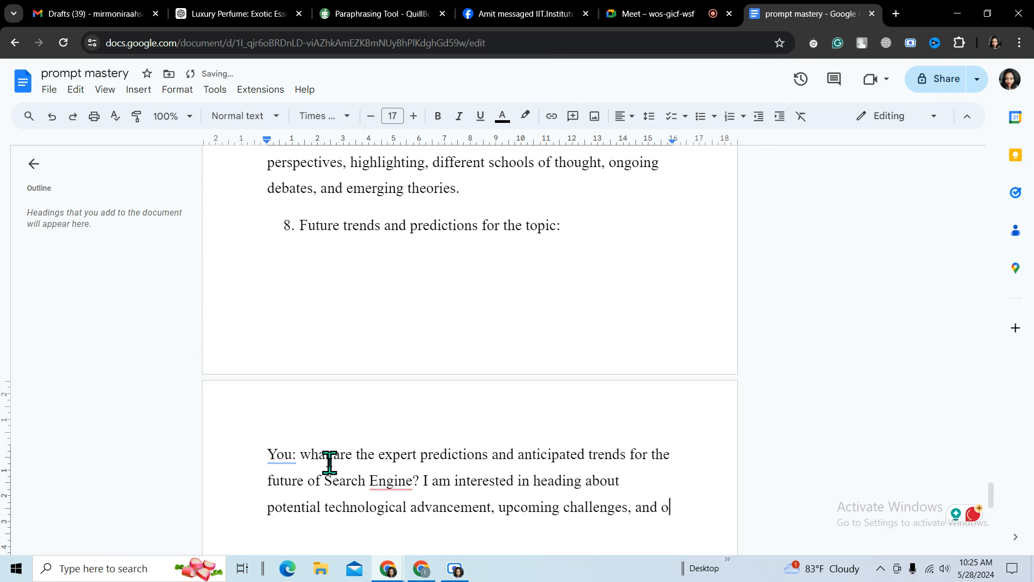
text(pp)
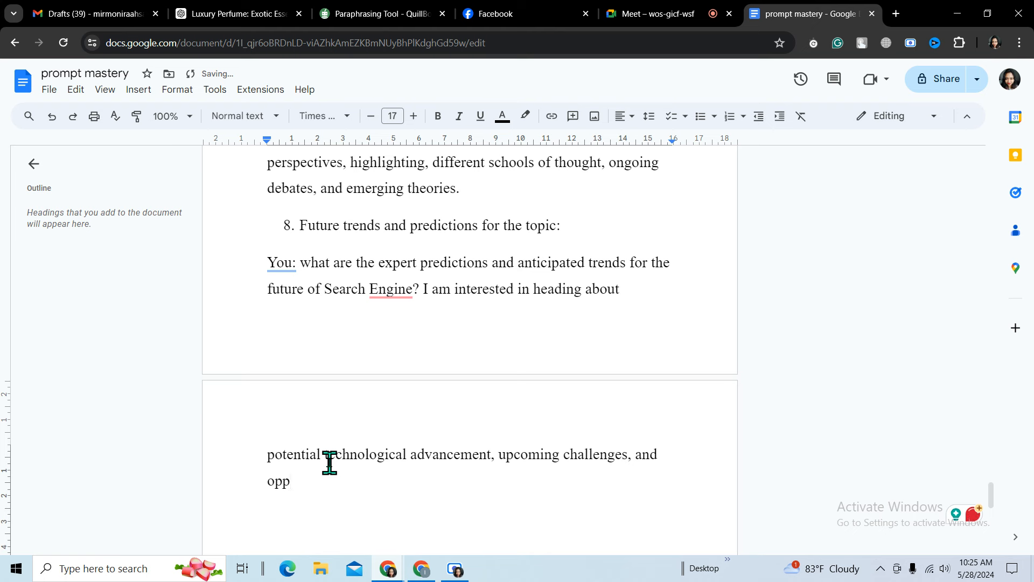
text(u)
text(rt)
text(un)
text(ities)
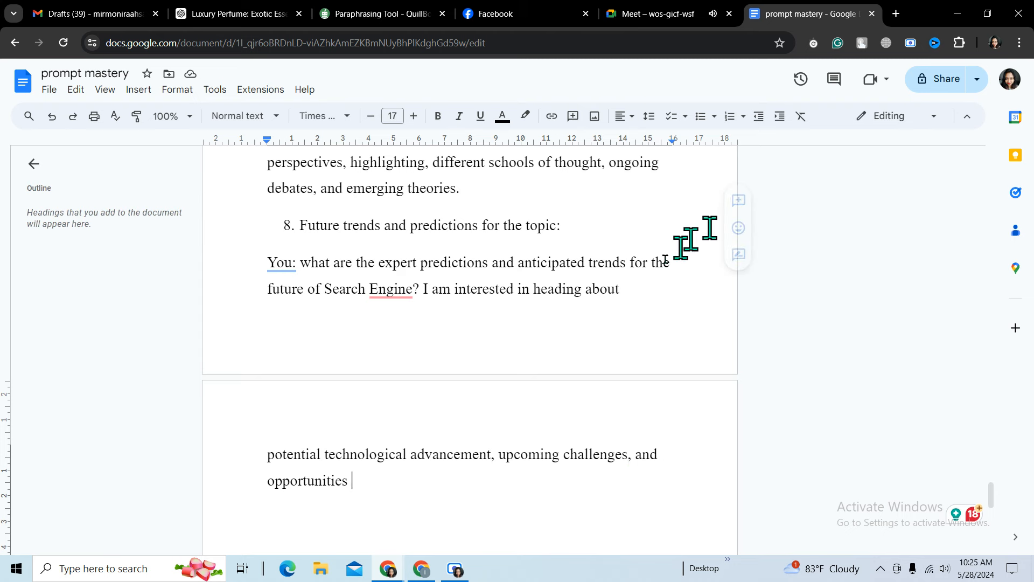
Check the Google Meet call, search for "meet" in a new browser tab and open the Google Meet home page.
mouse_move(436, 577)
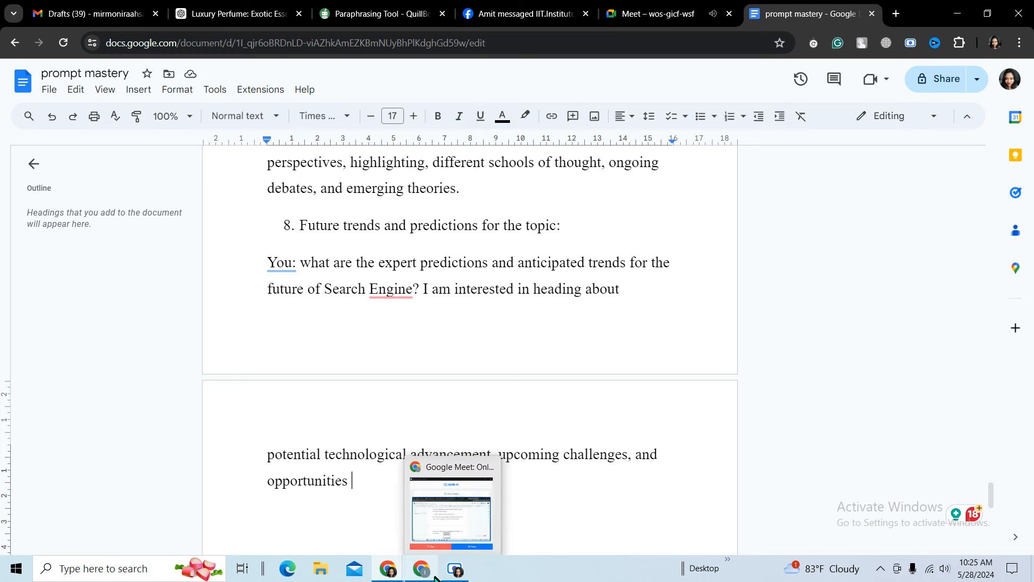
mouse_move(395, 575)
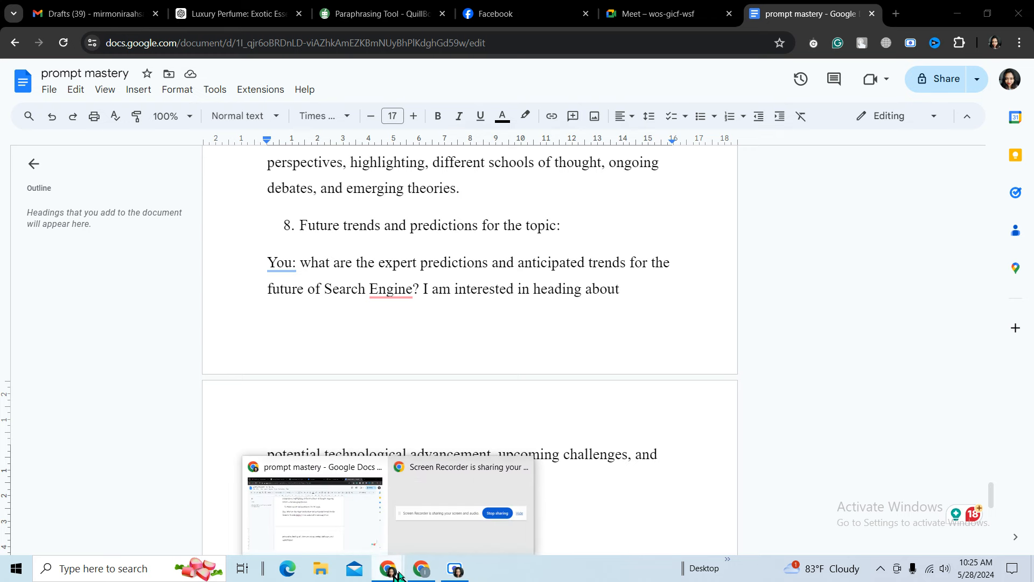
click(725, 19)
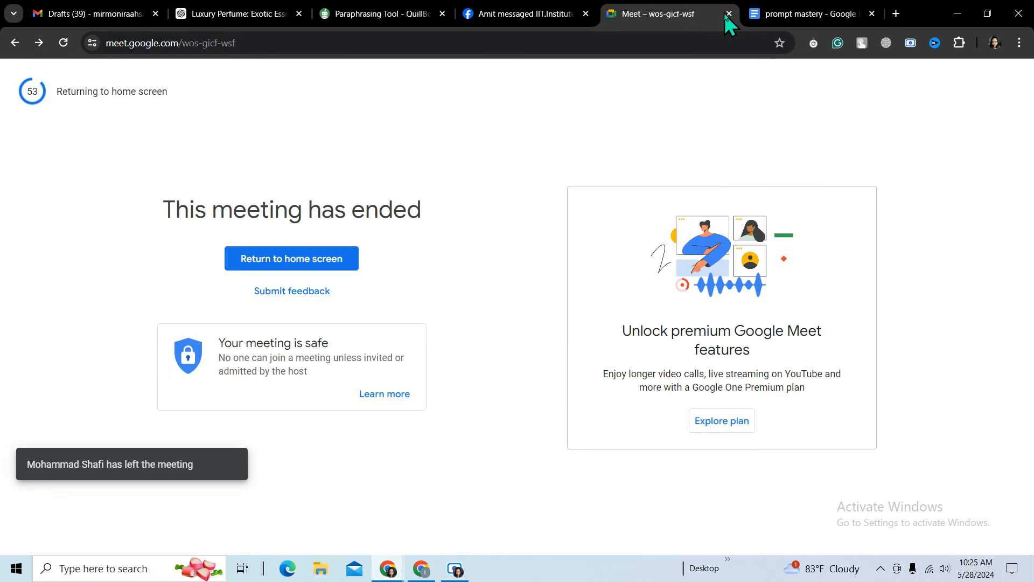
click(896, 14)
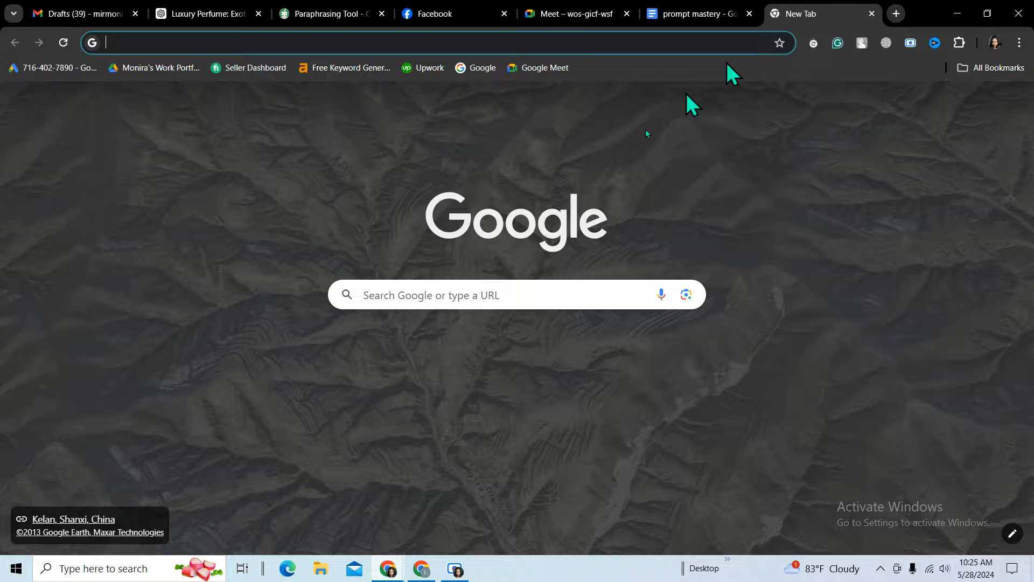
click(453, 294)
click(424, 327)
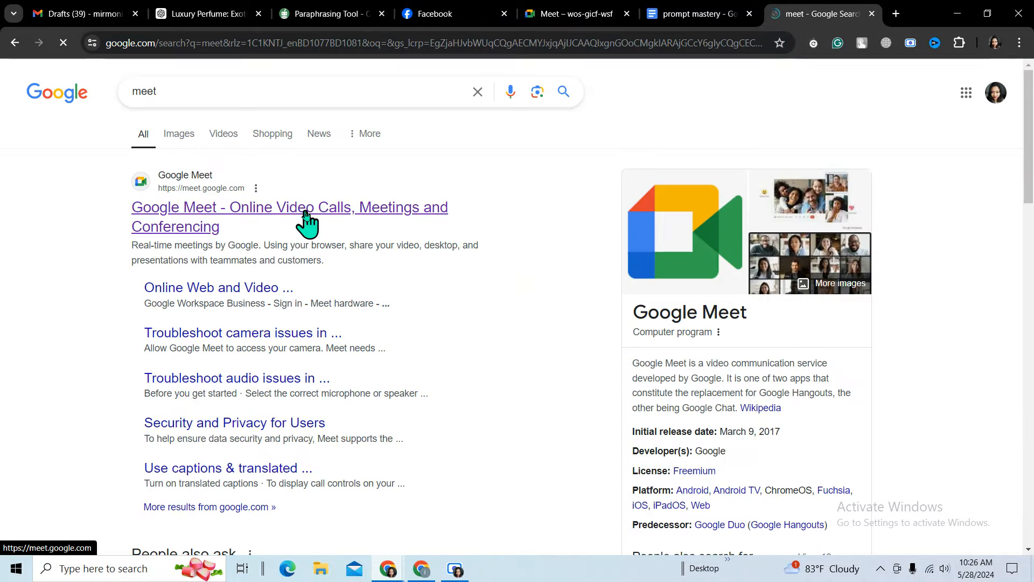
click(304, 214)
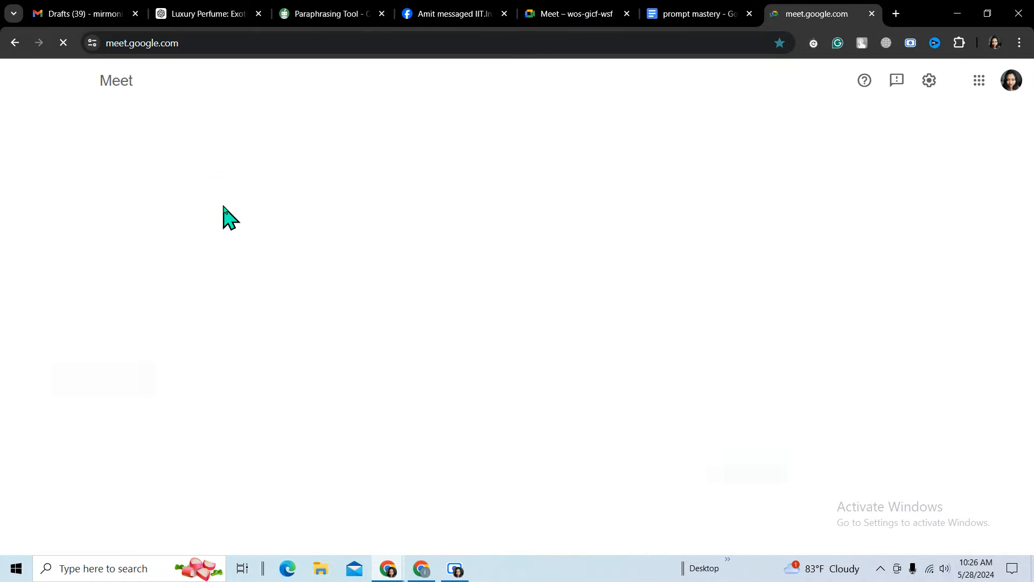
Start a new Google Meet meeting and return to the prompt mastery document.
click(127, 385)
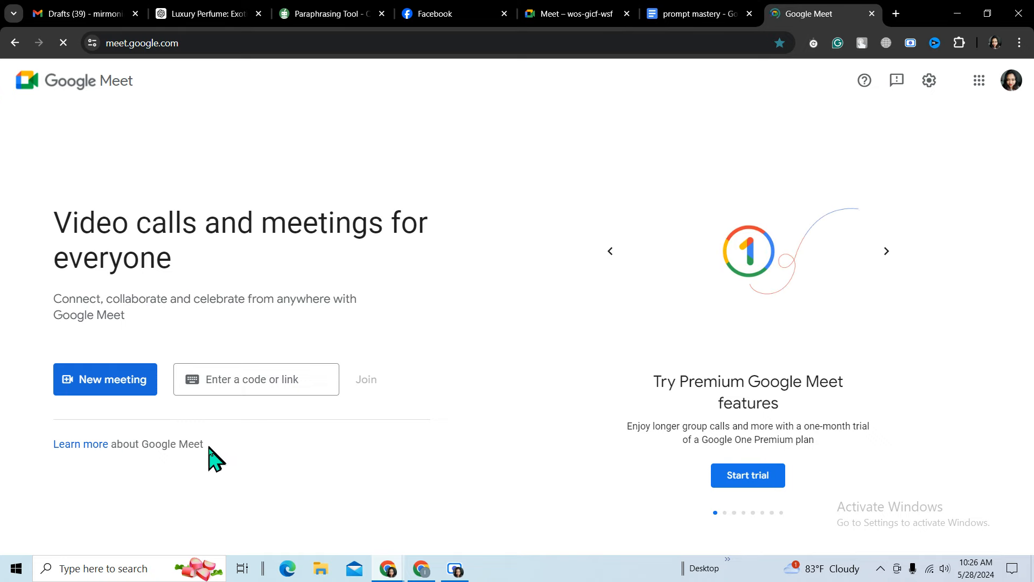
click(455, 568)
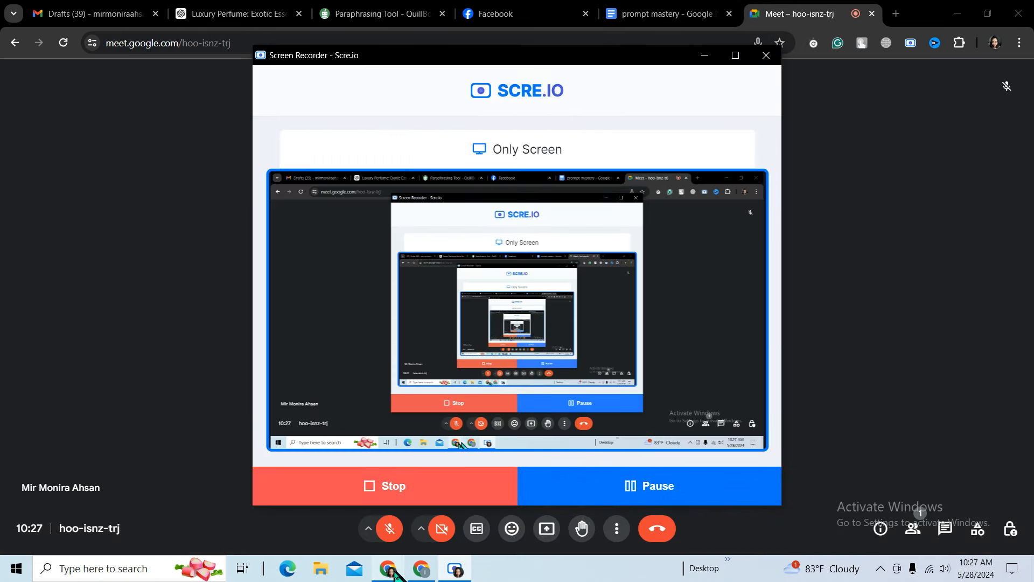
mouse_move(388, 567)
click(354, 510)
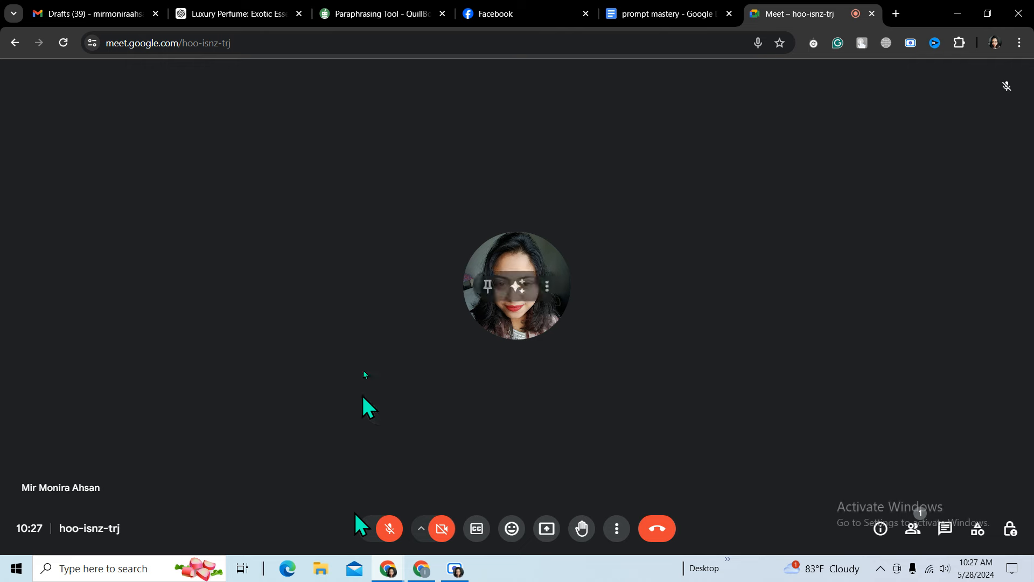
click(690, 12)
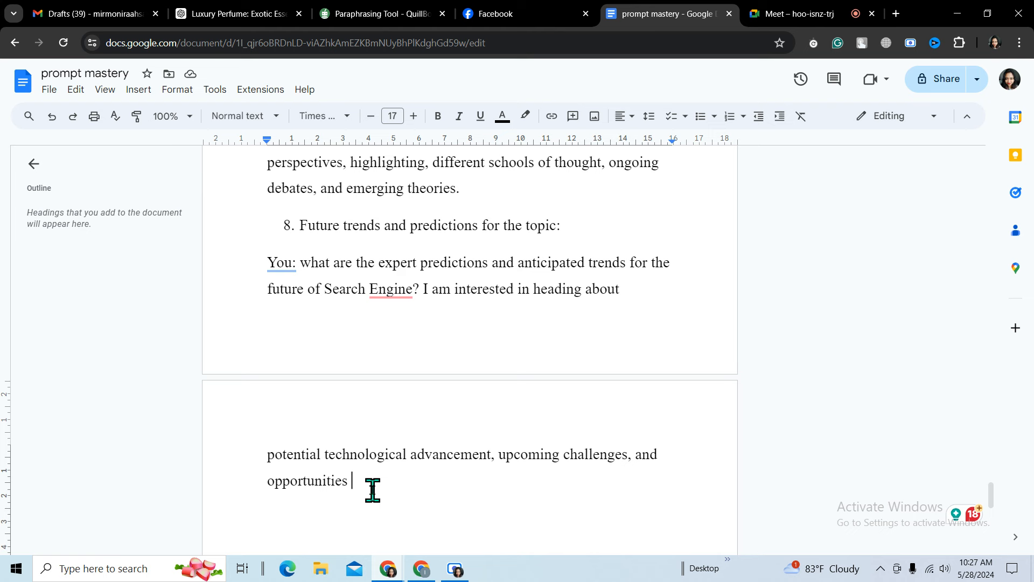
Complete the item 8 prompt with "in the next 5-10 years.".
text(i)
text(n the next )
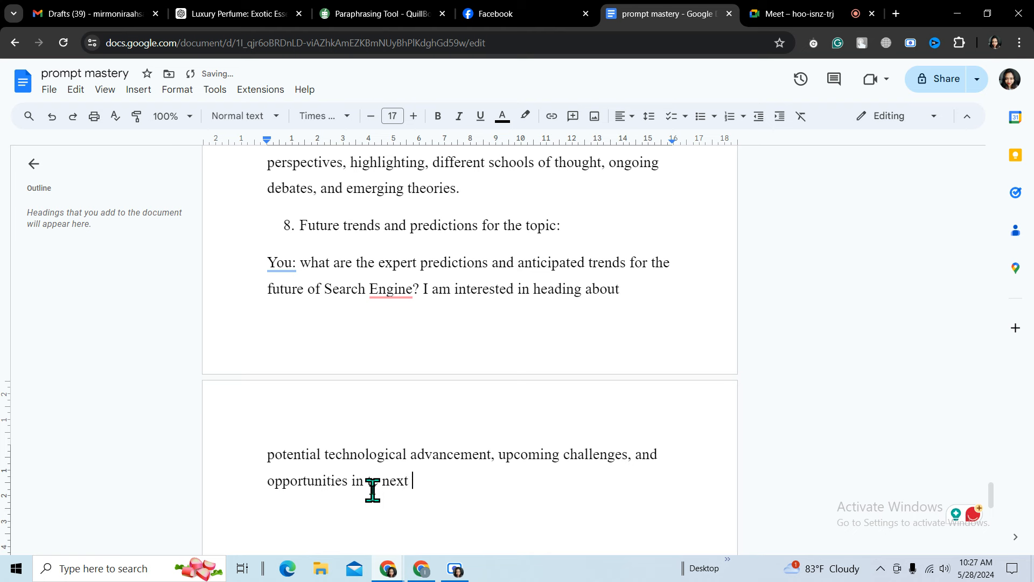
text(5-10 years.)
Check the Google Meet call, the Facebook group chats and the screen recorder, ending back in the prompt mastery document.
click(833, 13)
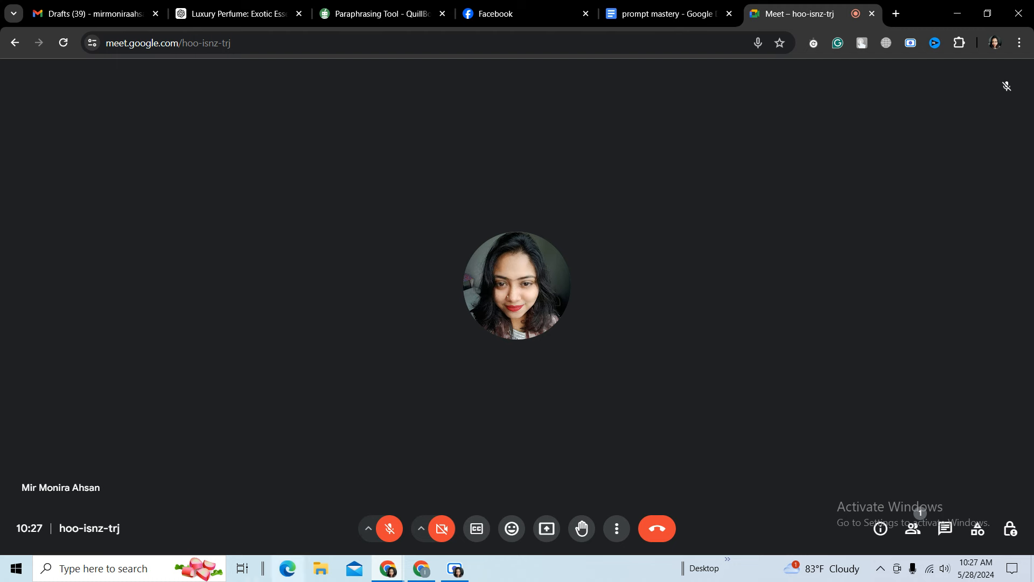
click(488, 11)
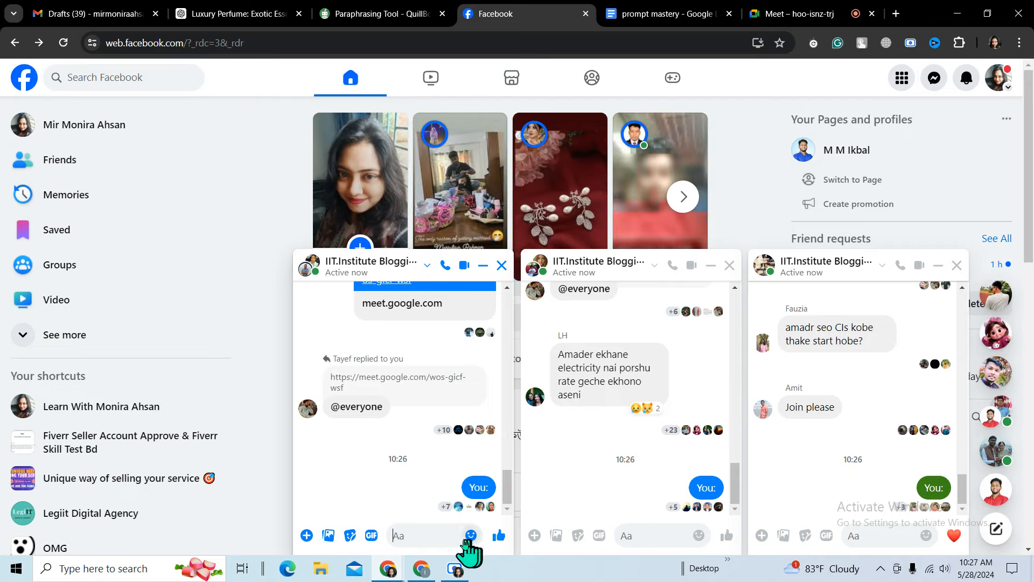
click(806, 12)
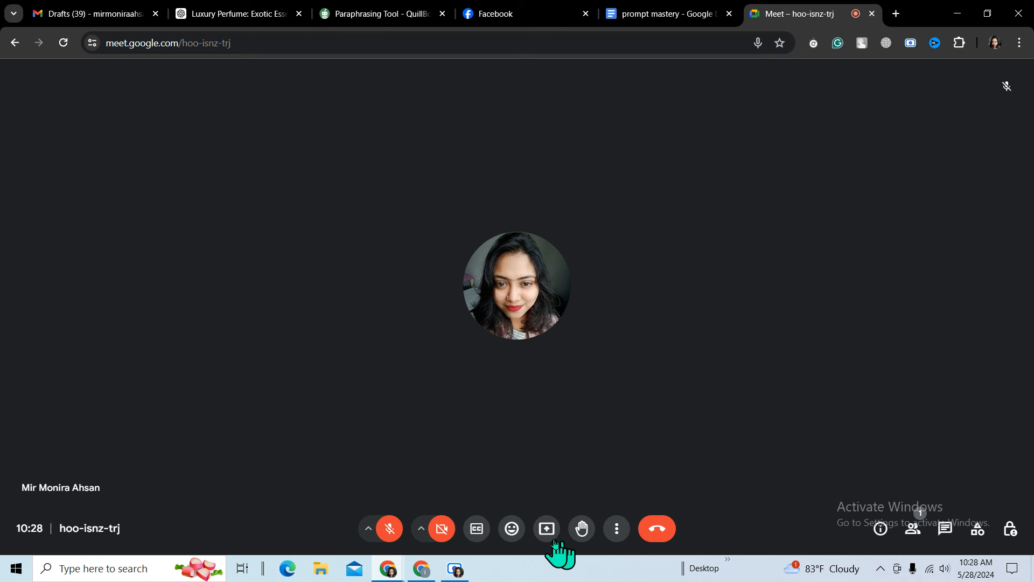
click(618, 530)
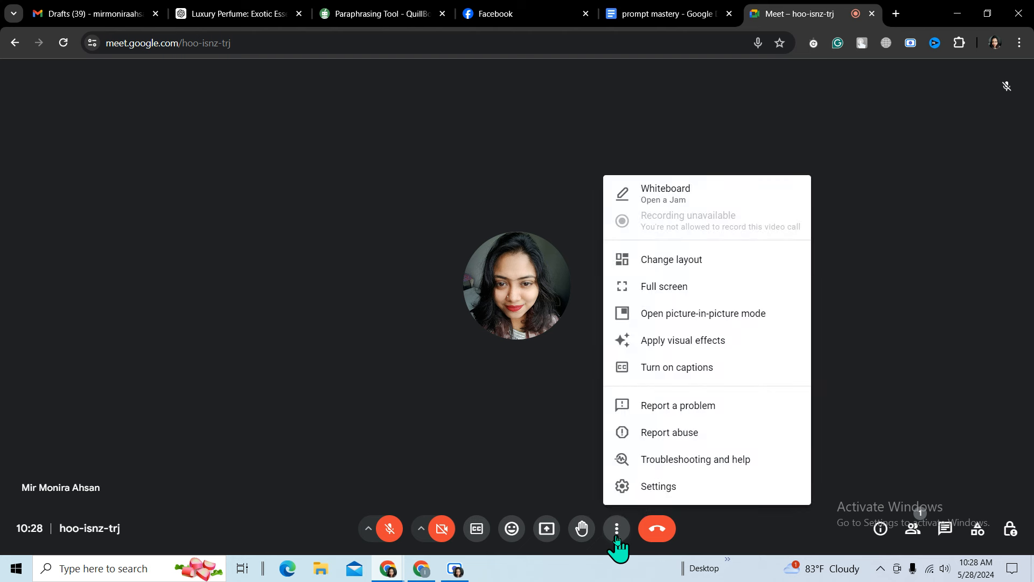
click(536, 449)
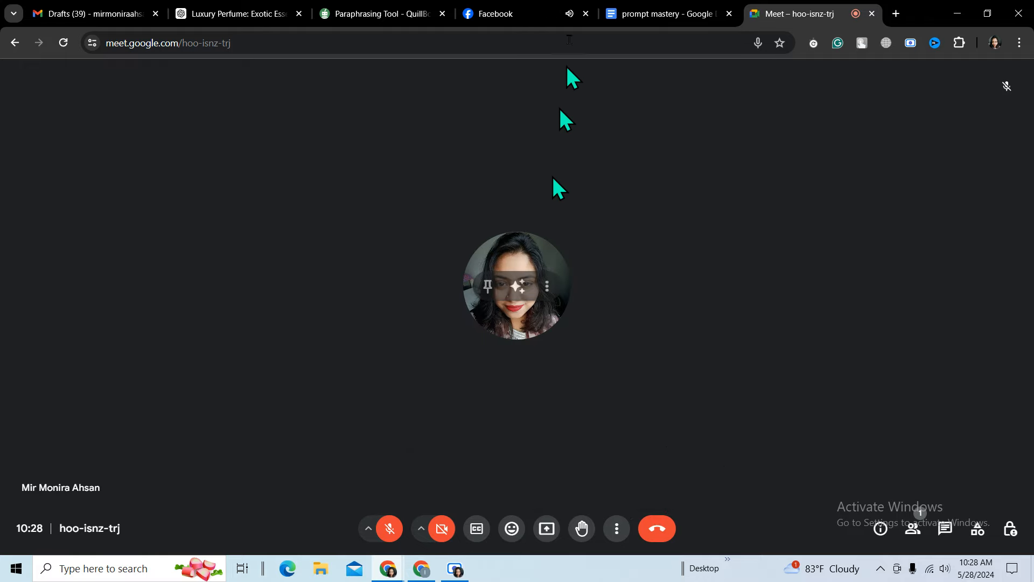
click(457, 568)
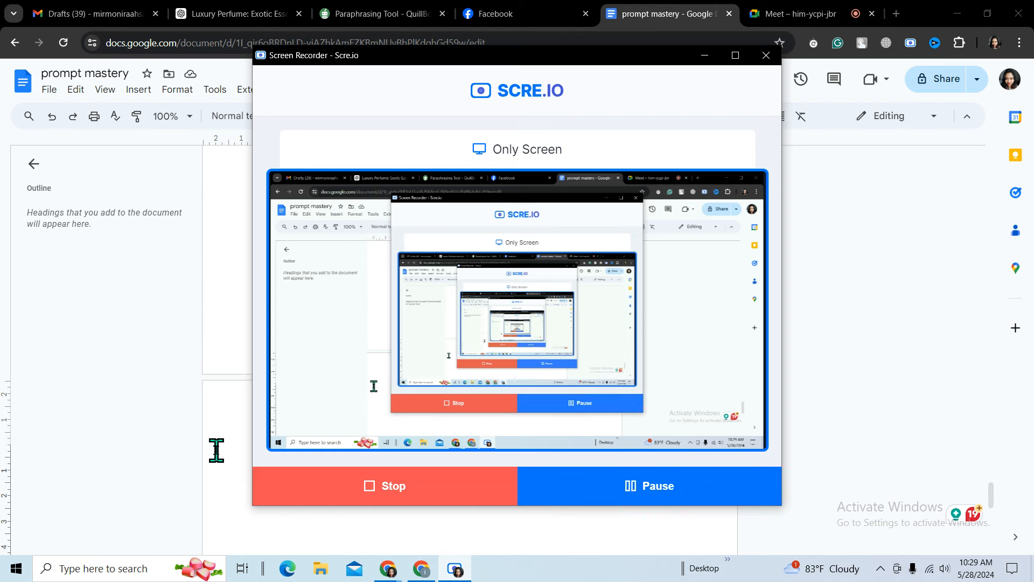
click(215, 451)
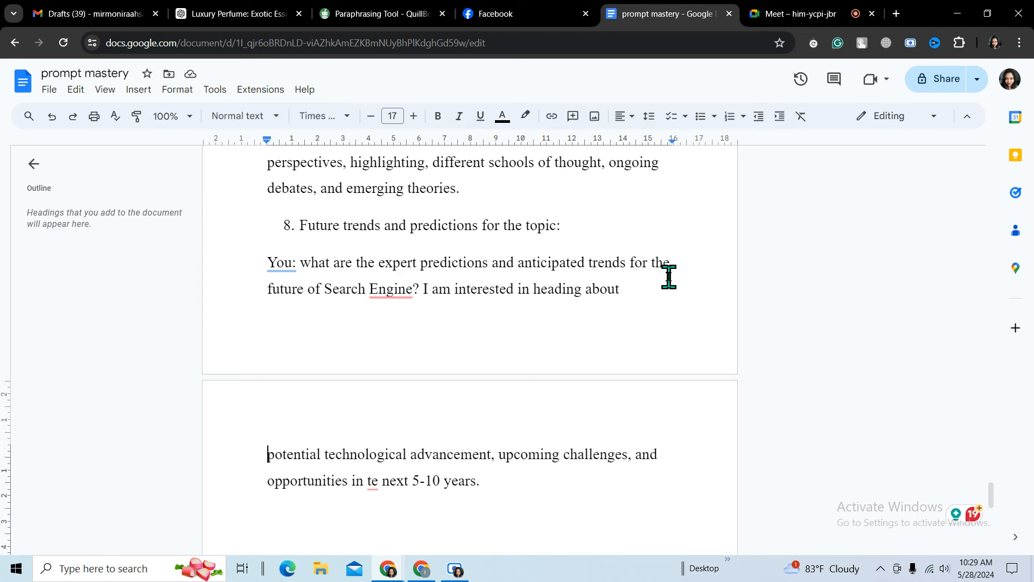
In the item 8 prompt, replace "Engine" with the suggested "engines" and correct "heading" to "hearing".
click(397, 289)
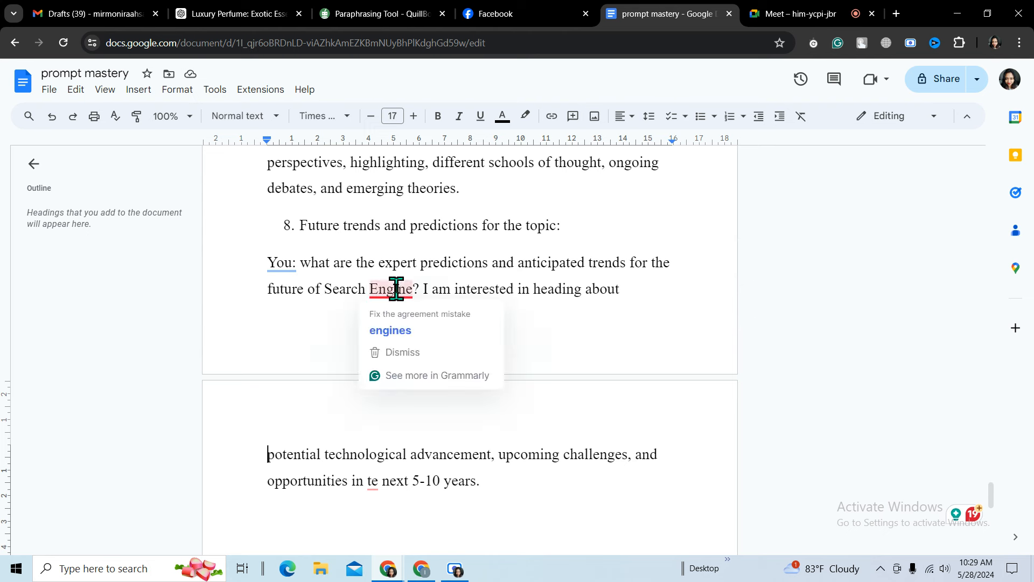
click(397, 329)
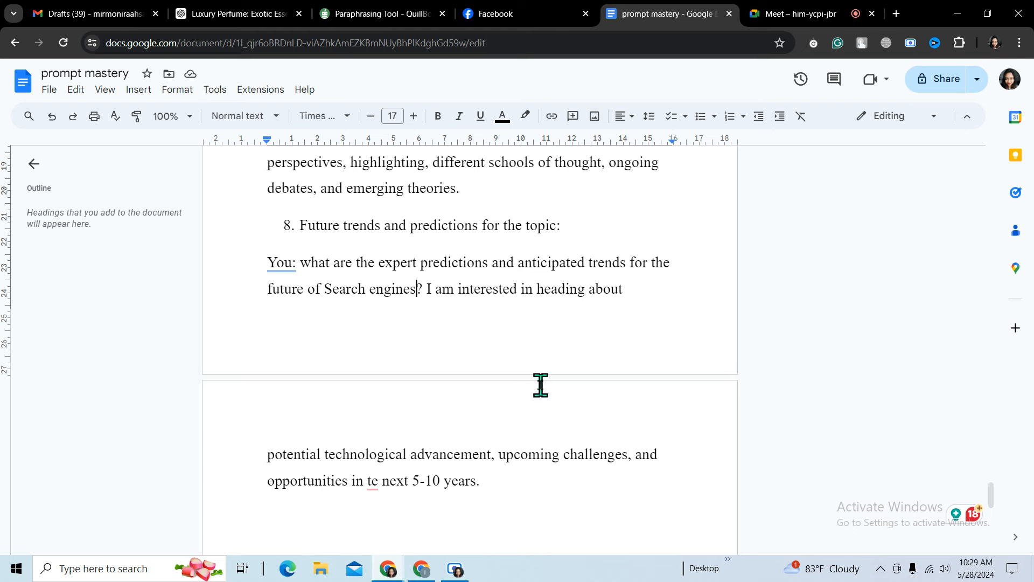
click(568, 289)
key(BackSpace)
text(r)
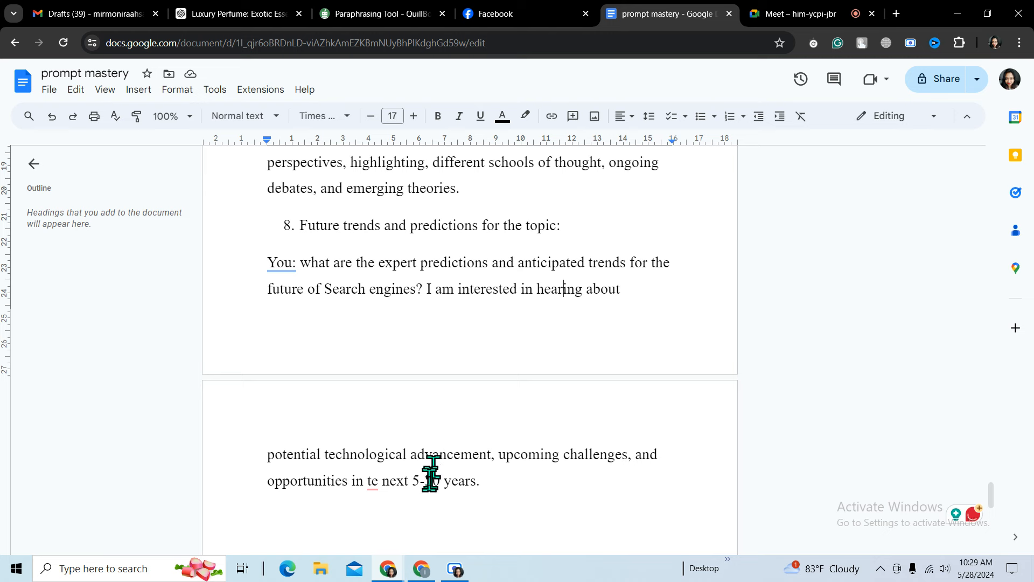
Correct "te" to "the" in the item 8 prompt's last line and start a new paragraph after "years.".
scroll(549, 469, down, 2)
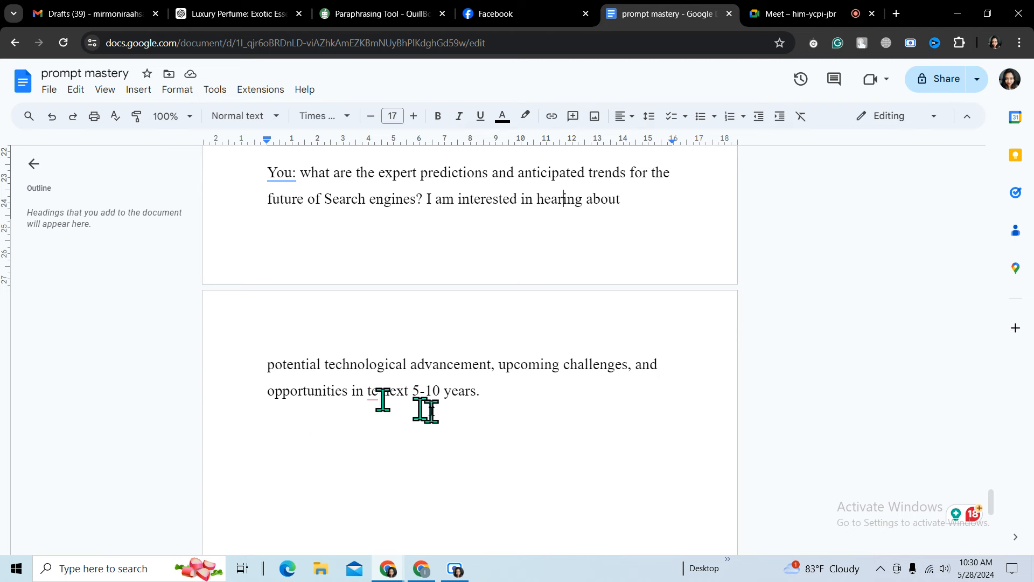
mouse_move(376, 395)
click(377, 432)
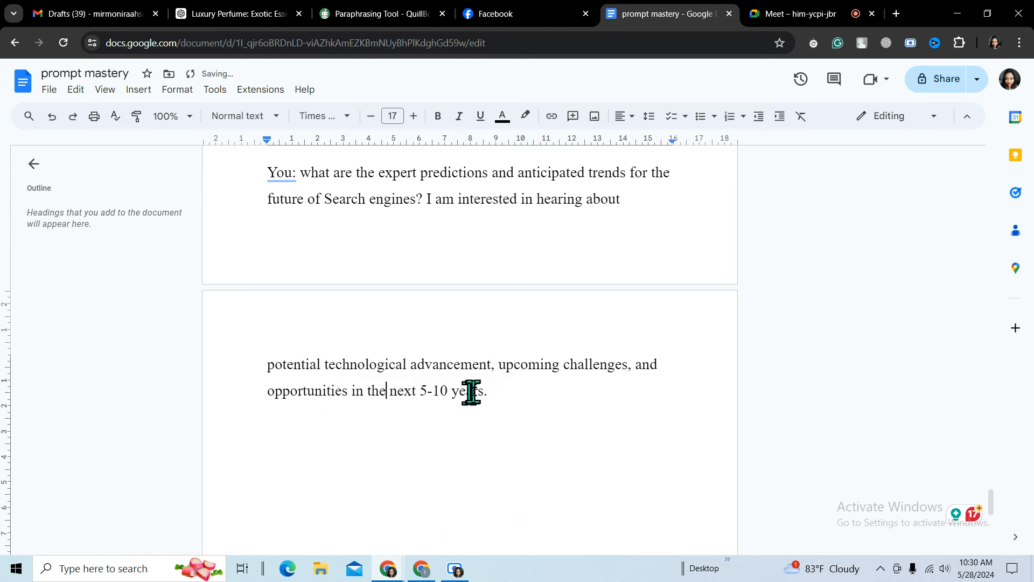
click(491, 397)
key(Return)
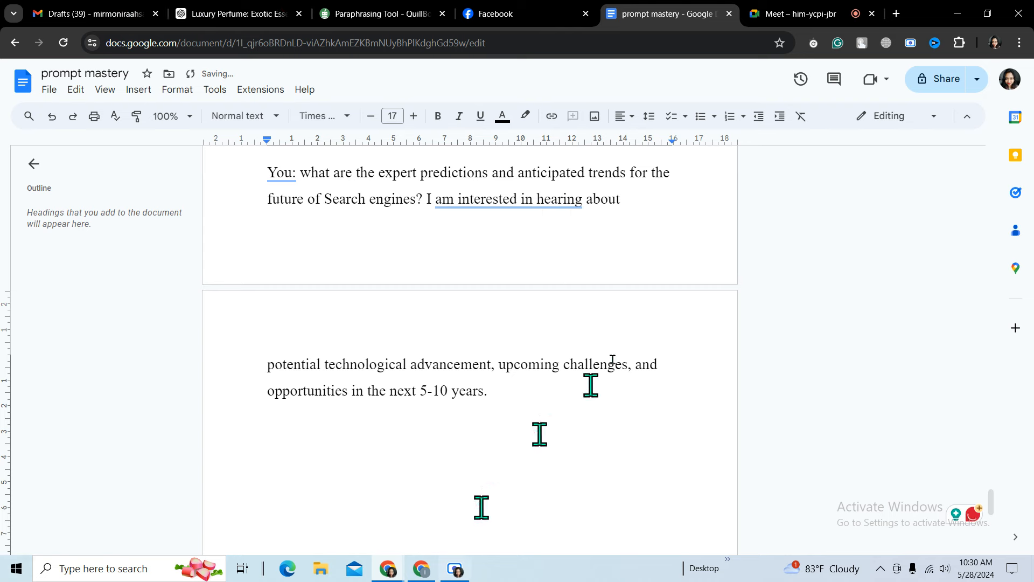
Switch to the Google Meet call and admit everyone waiting to join.
click(807, 13)
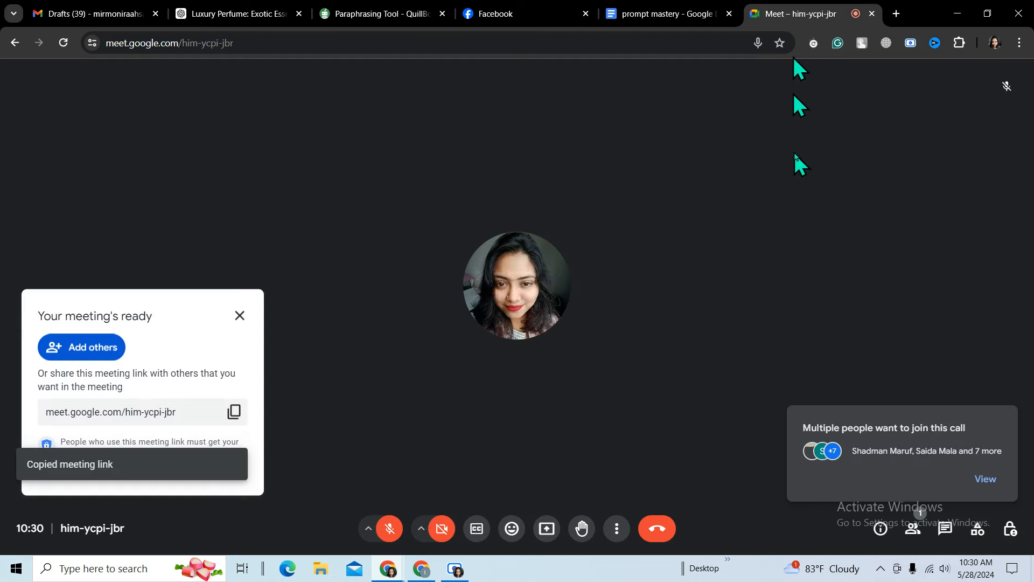
click(982, 480)
click(973, 260)
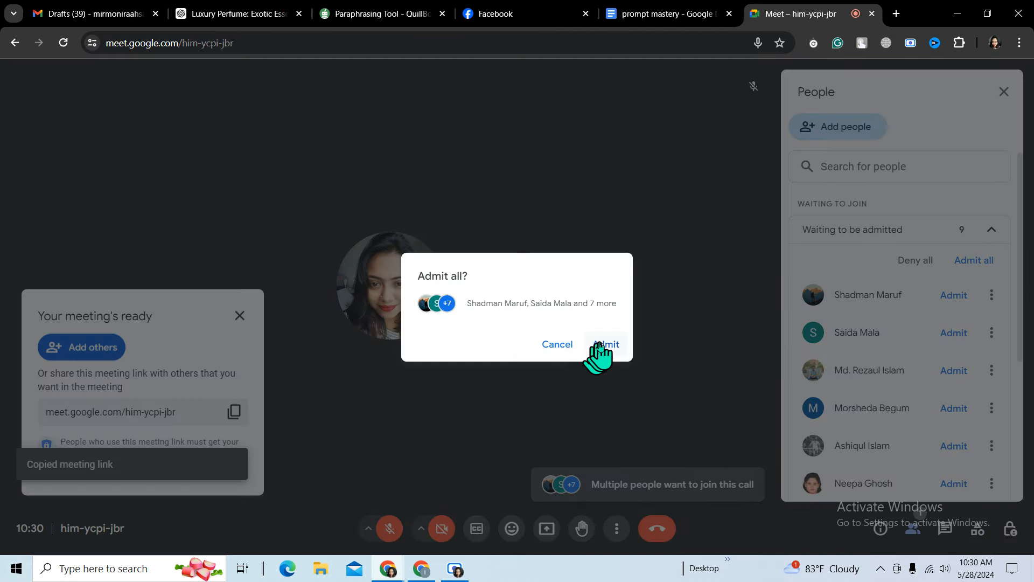
click(601, 343)
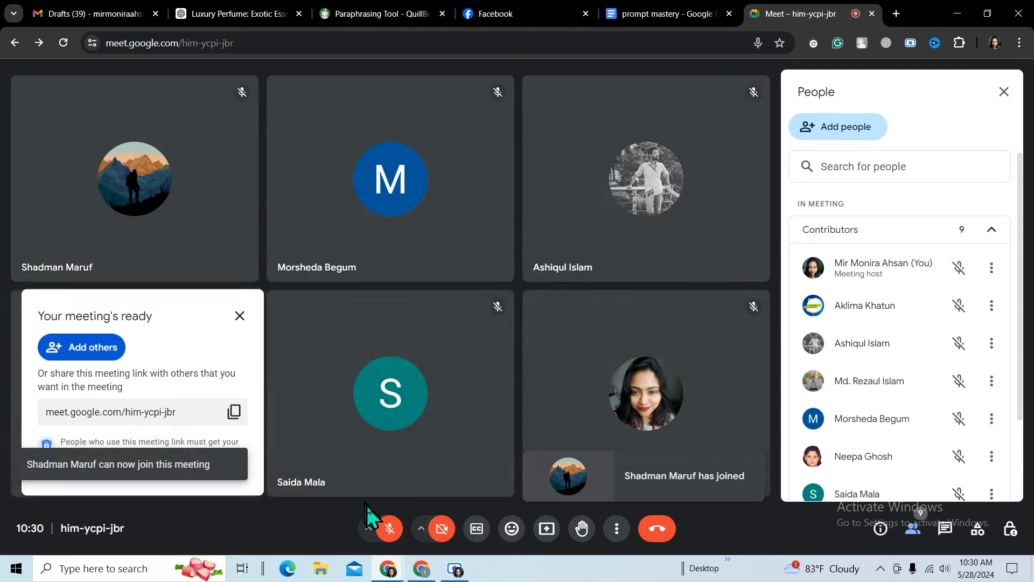
Present the entire screen in the Google Meet call.
click(546, 528)
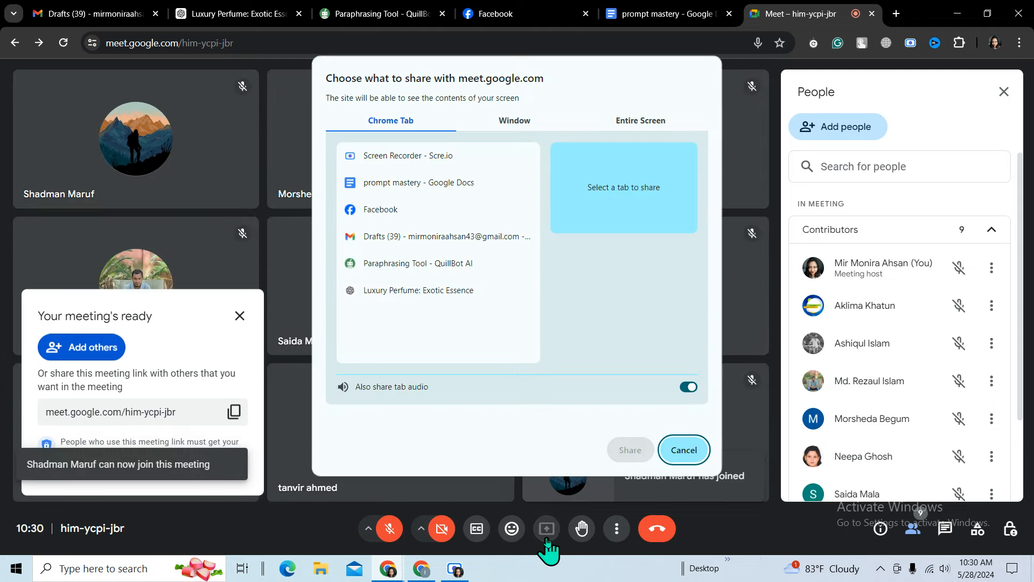
click(635, 123)
click(445, 247)
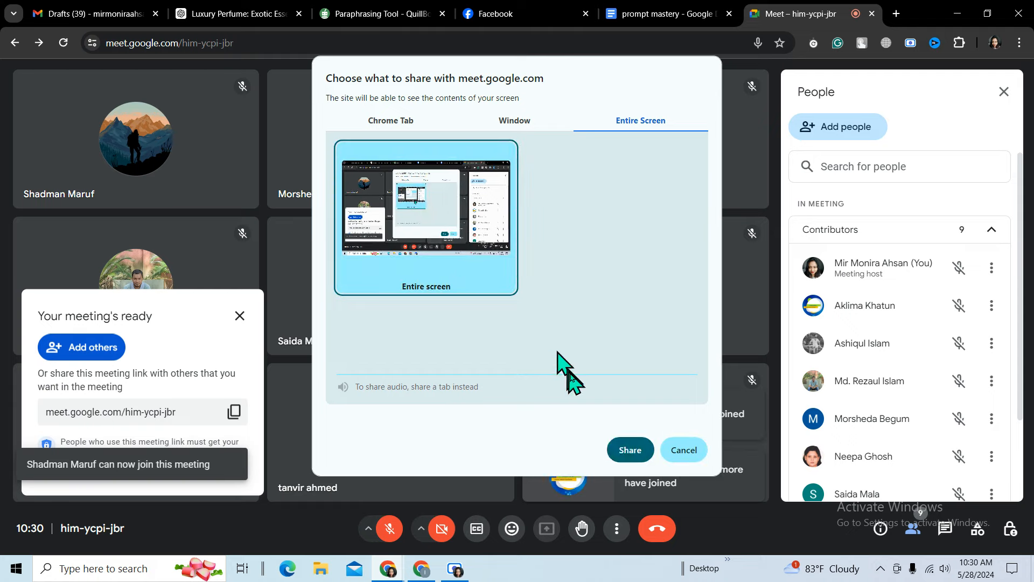
click(630, 450)
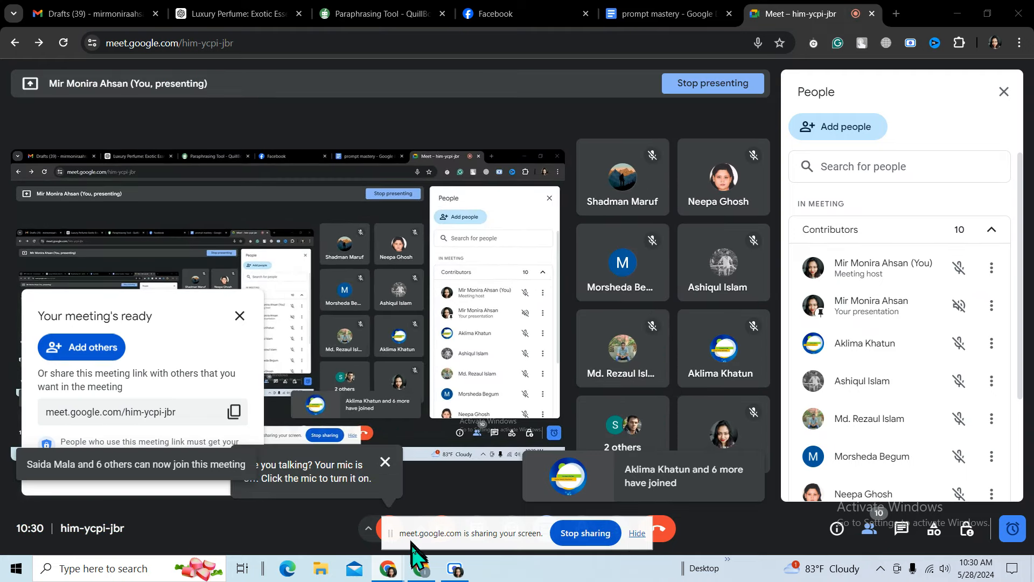
Turn on the microphone in the call and dismiss the card with the meeting link.
mouse_move(398, 568)
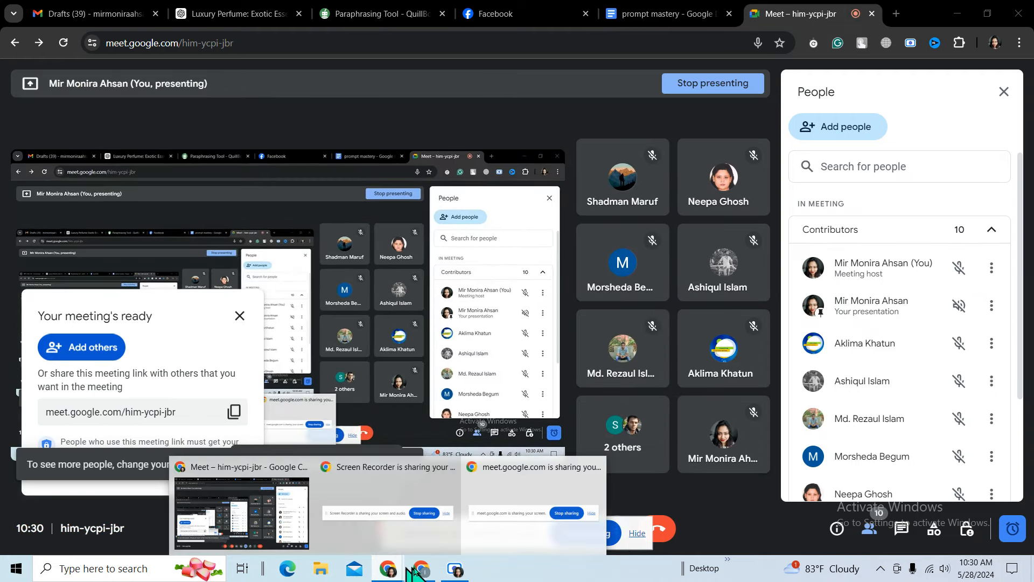
mouse_move(466, 574)
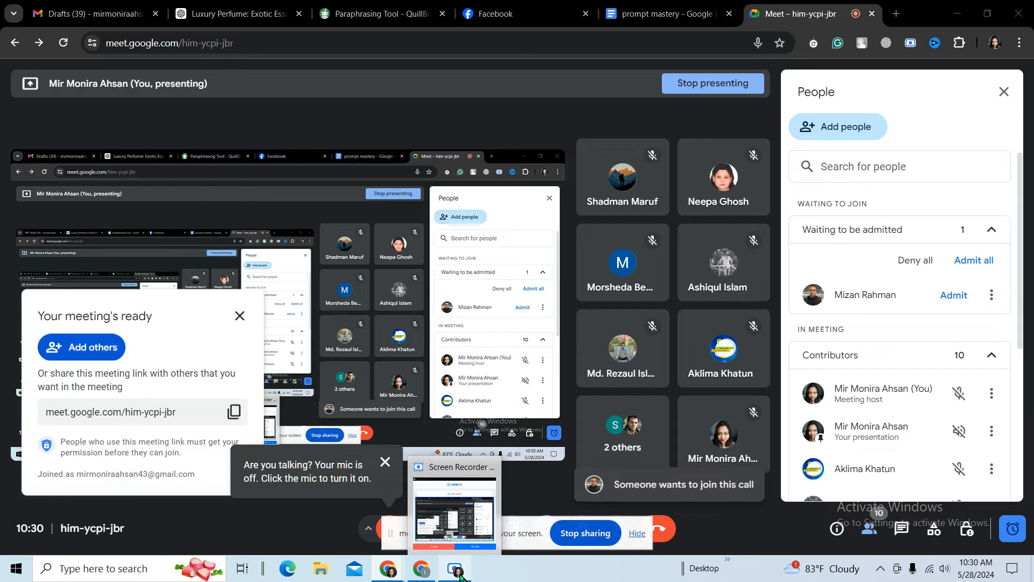
mouse_move(463, 518)
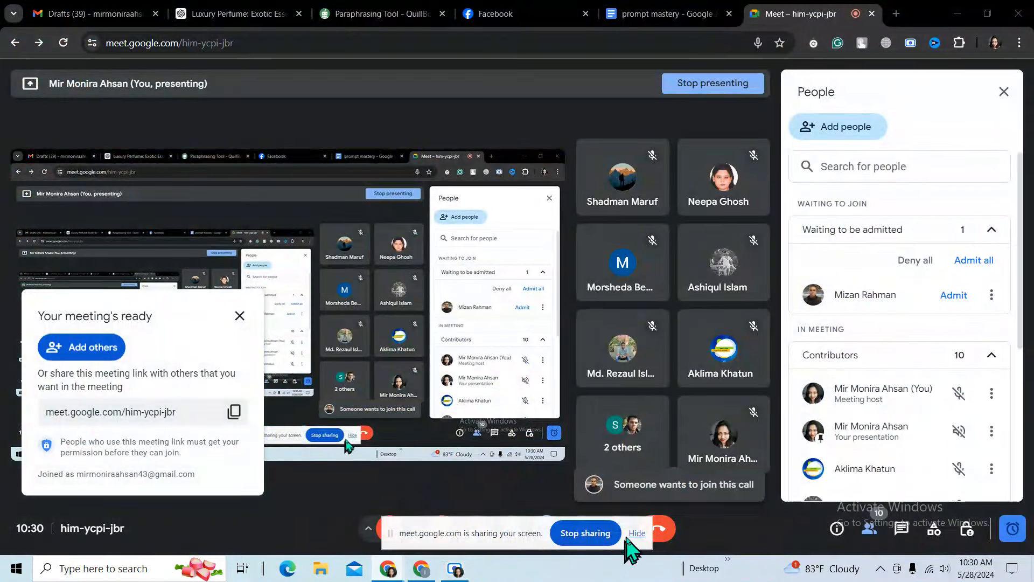
click(389, 529)
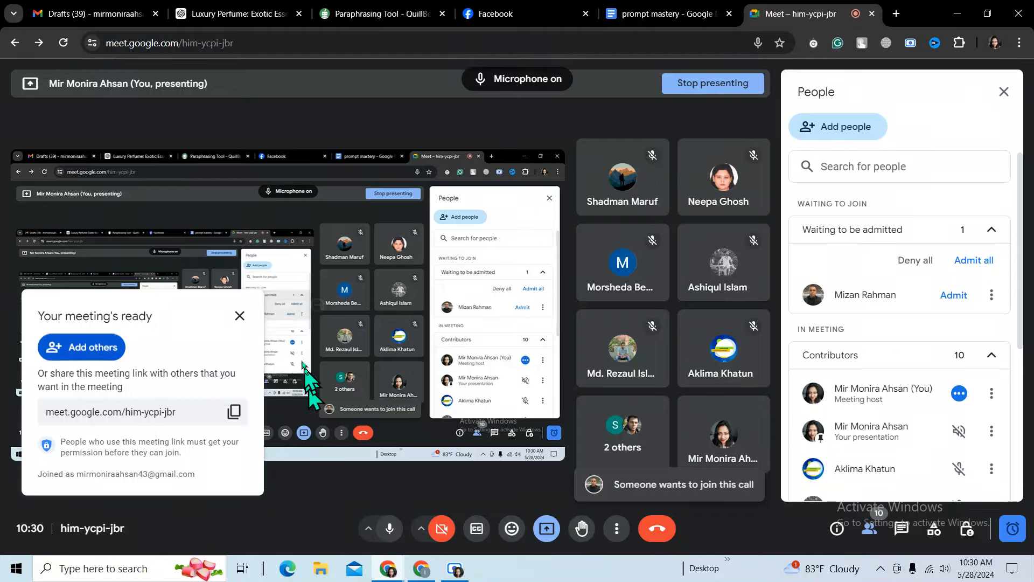
click(240, 319)
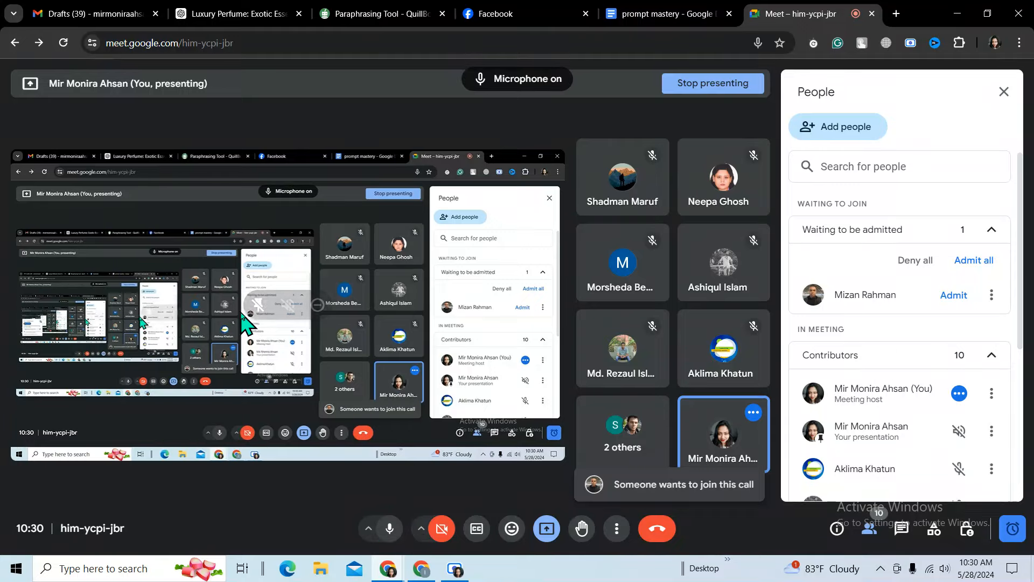
Admit the waiting participant to the call and return to the prompt mastery document.
click(974, 261)
click(591, 347)
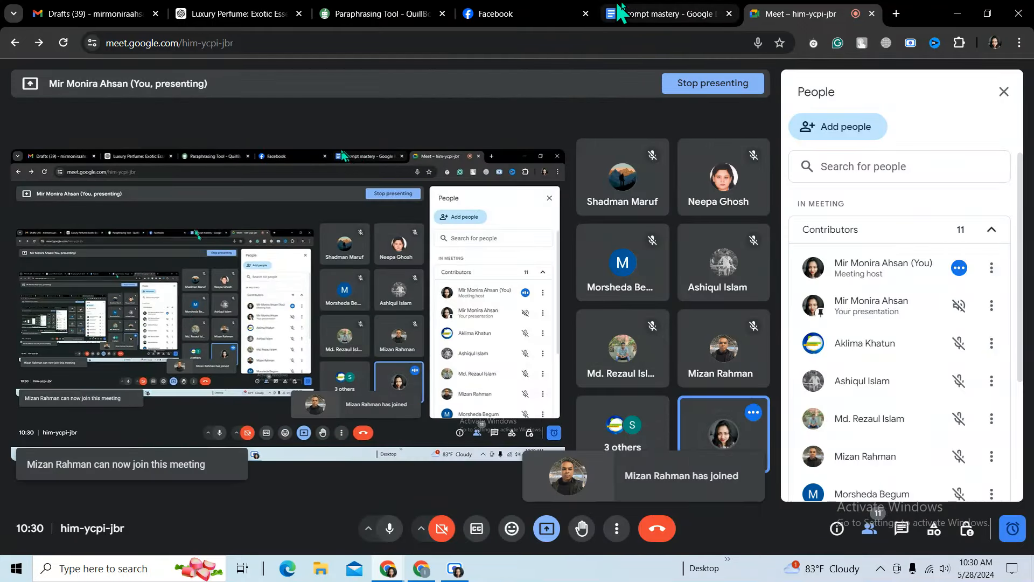
click(646, 13)
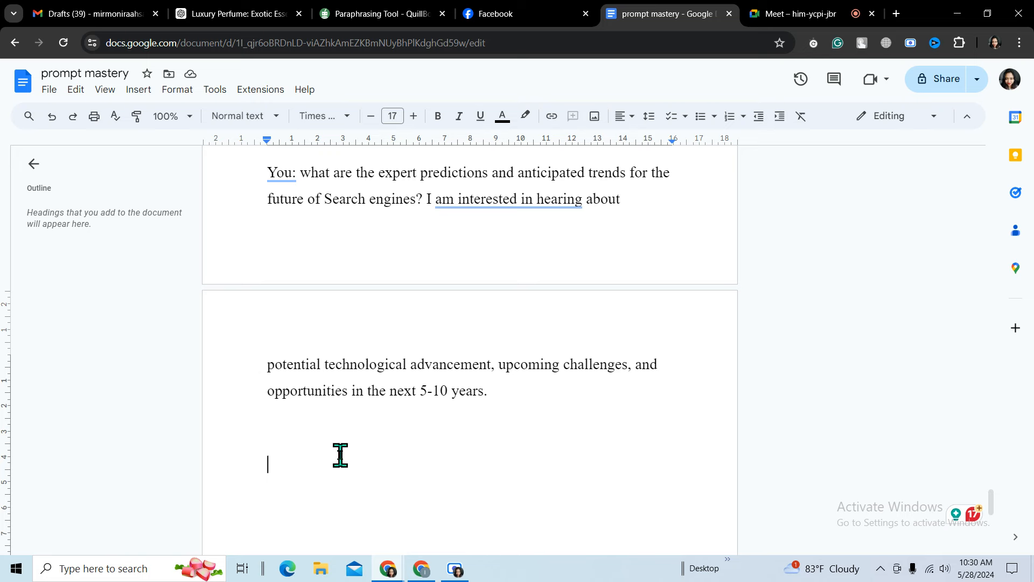
Go back to the Google Meet call, admit all newly waiting participants and look through the participant list.
click(802, 15)
click(973, 261)
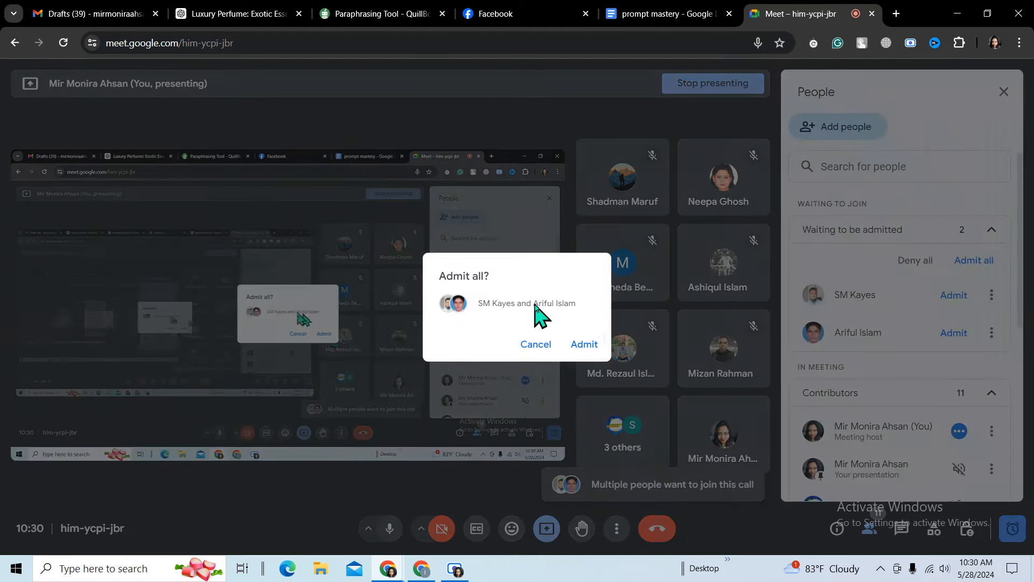
click(590, 343)
scroll(862, 323, down, 5)
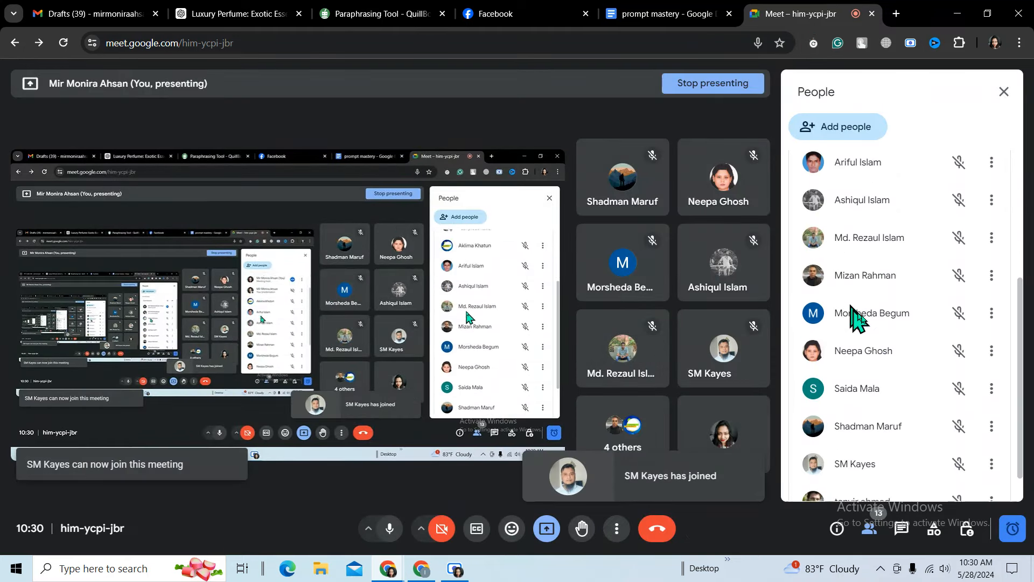
scroll(943, 364, up, 3)
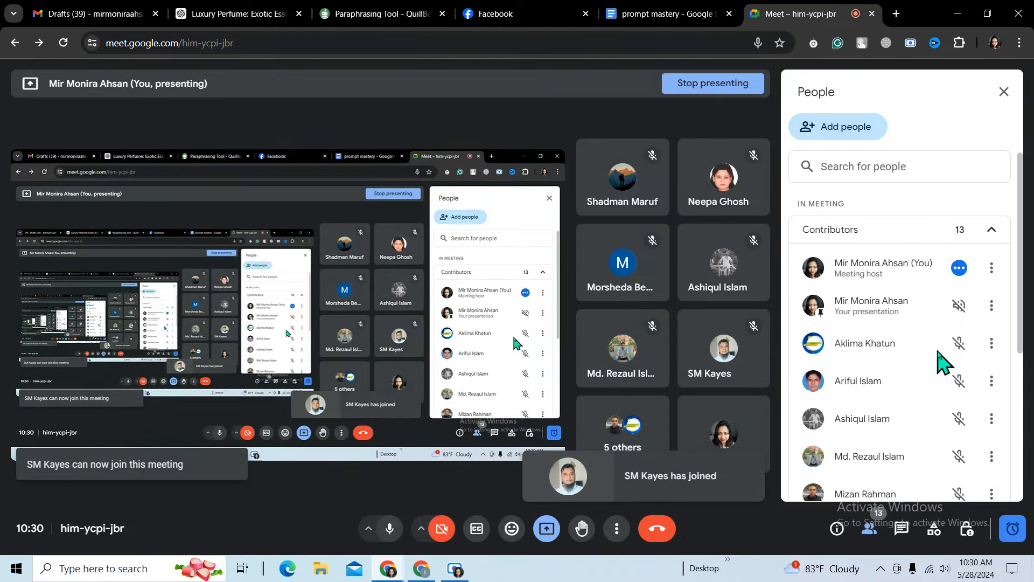
scroll(924, 361, down, 3)
scroll(924, 361, up, 5)
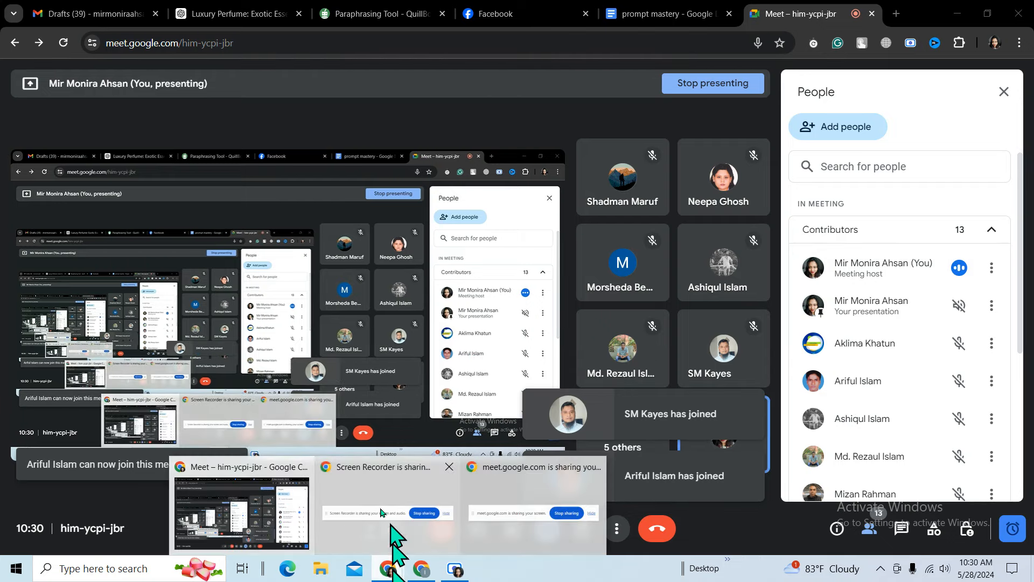
Return to the prompt mastery document and add the numbered heading "9. Historical context:" below the future trends prompt.
click(699, 15)
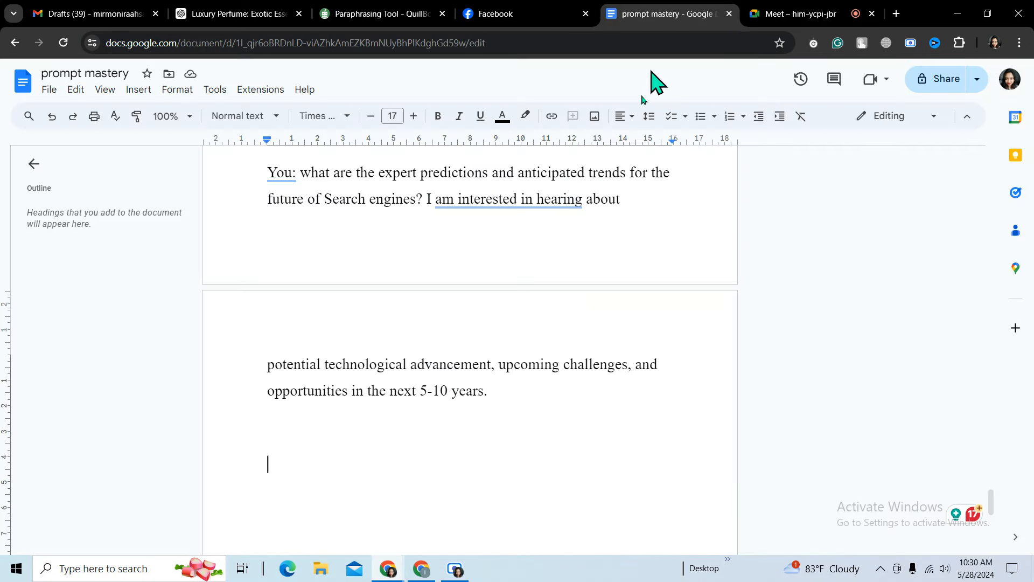
scroll(387, 423, up, 5)
scroll(383, 411, down, 2)
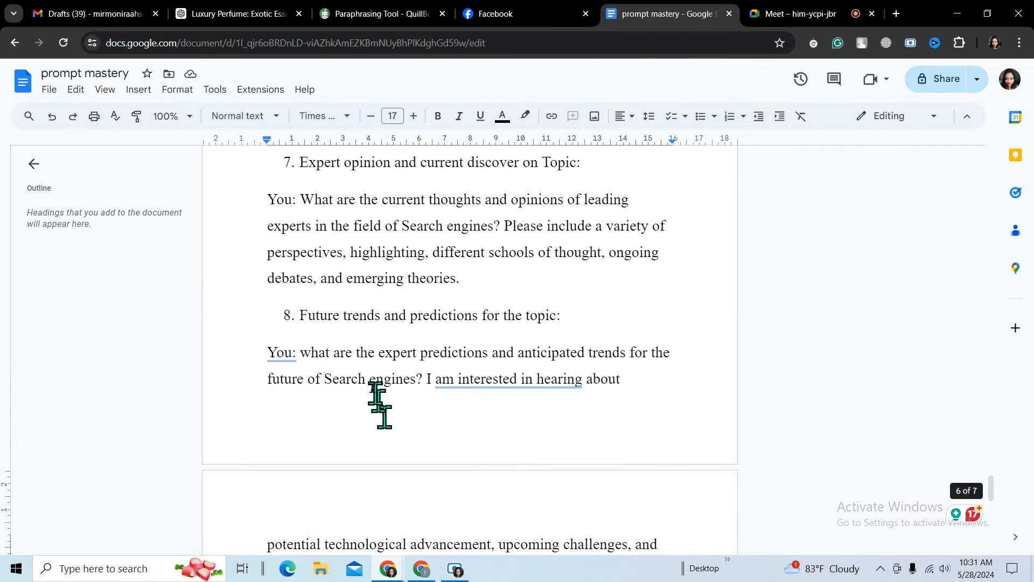
scroll(390, 496, down, 3)
key(Return)
text(9.)
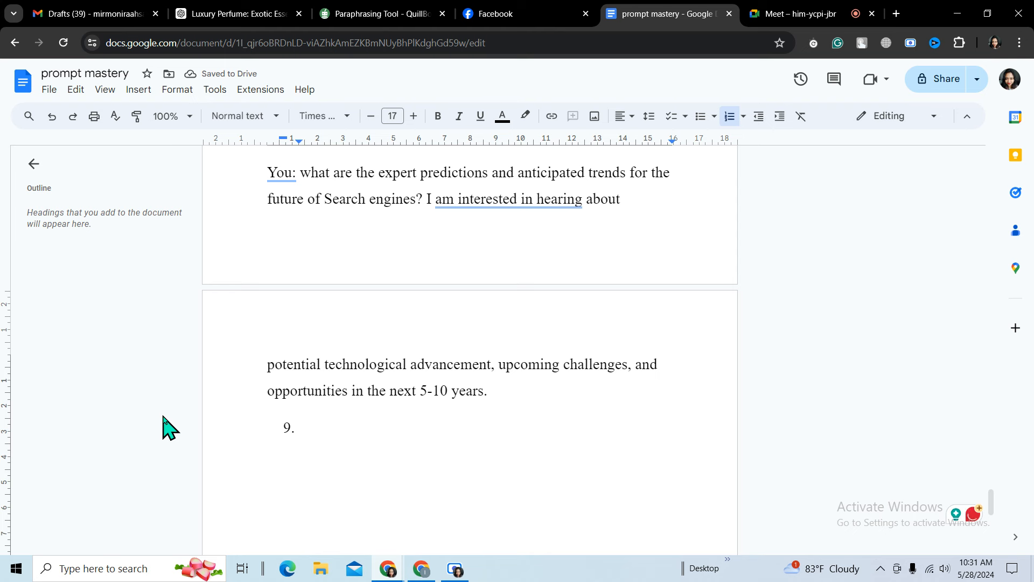
text(historica)
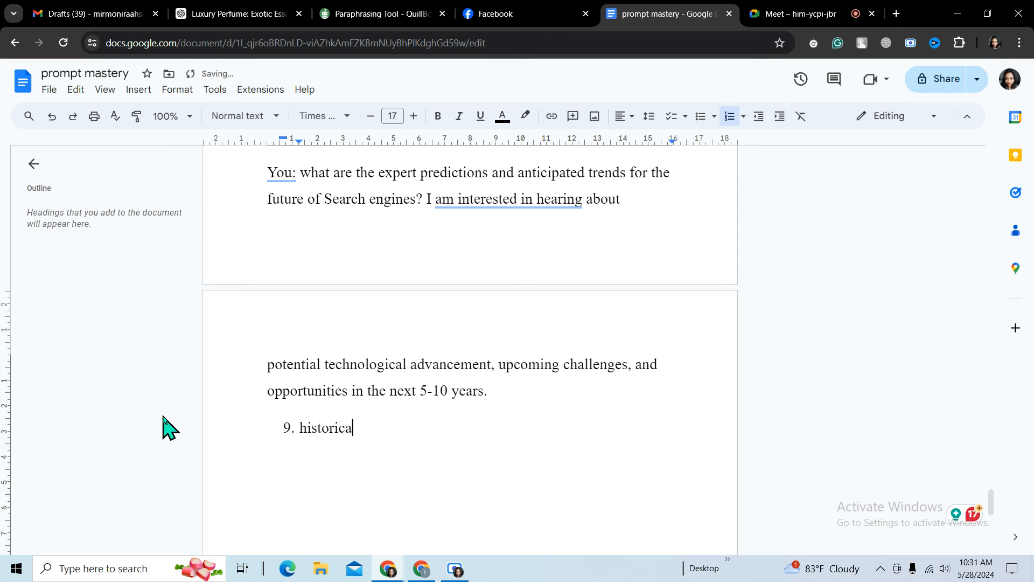
text(l )
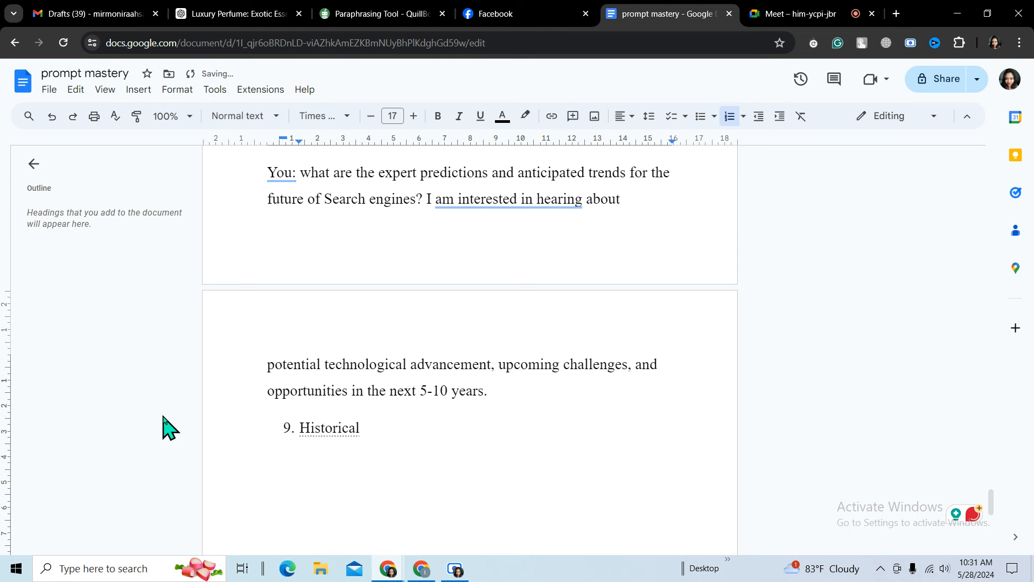
text(cin)
text(text:)
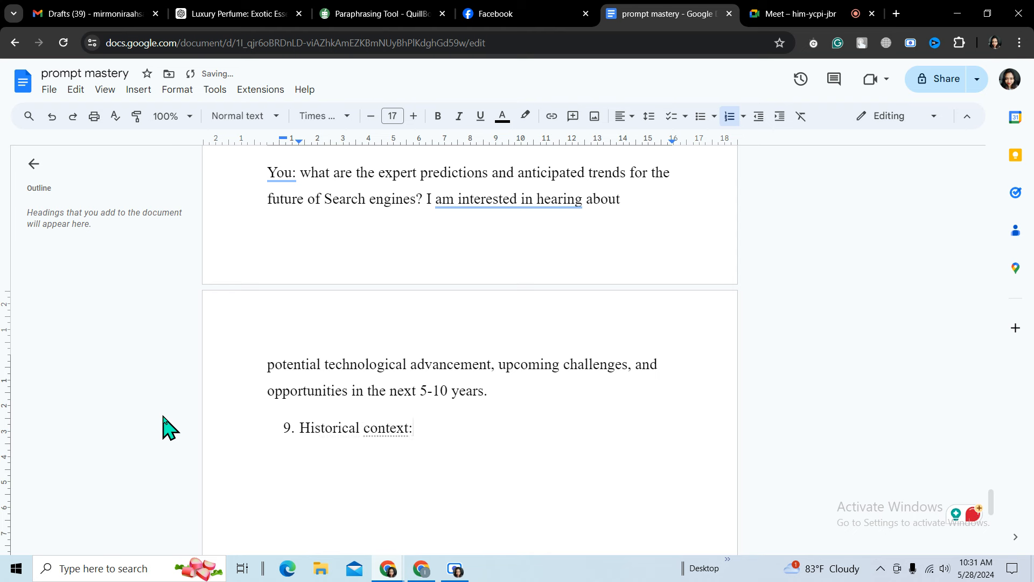
Start the prompt in an unnumbered paragraph under the Historical context heading with "You: I would like a detaild".
key(Return)
key(Return)
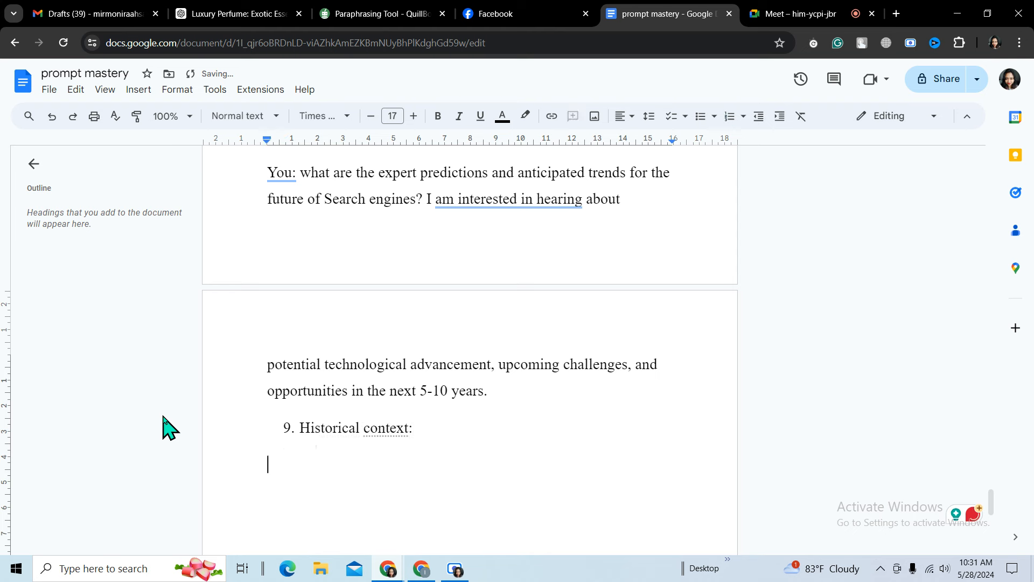
text(you: I woul)
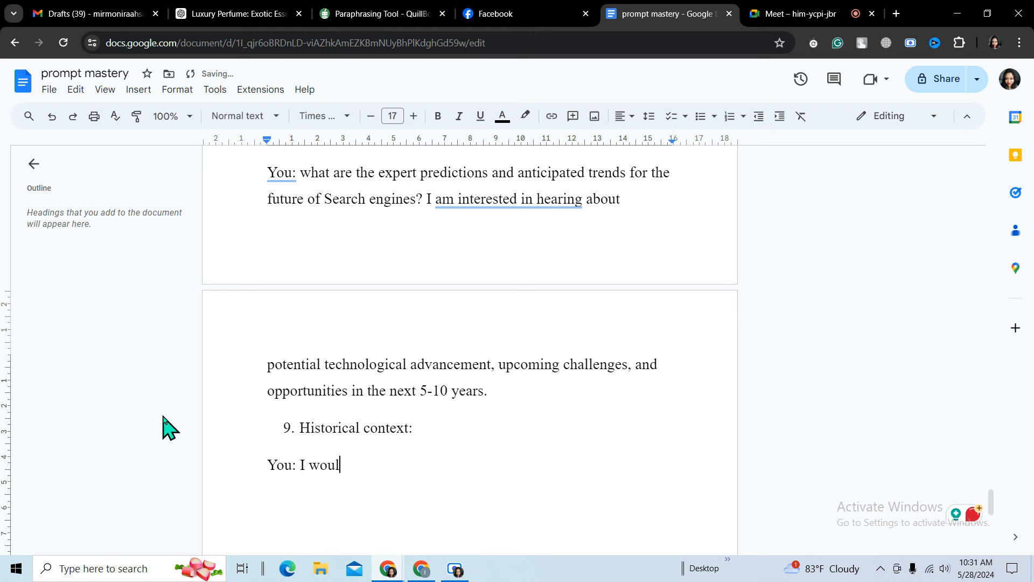
text(d like a detaild)
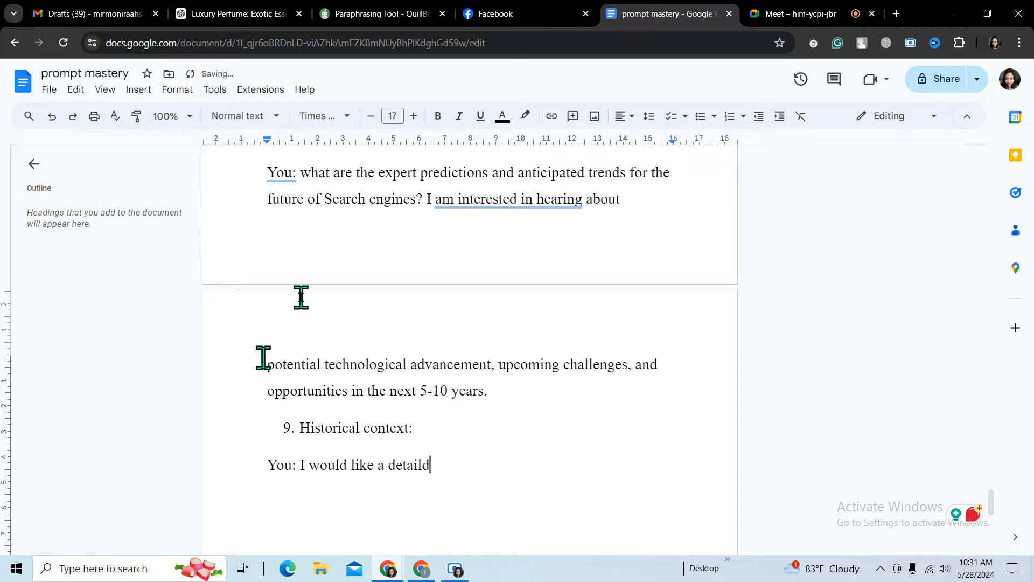
Switch to the Google Meet call, admit all waiting participants and return to the prompt mastery document.
click(807, 13)
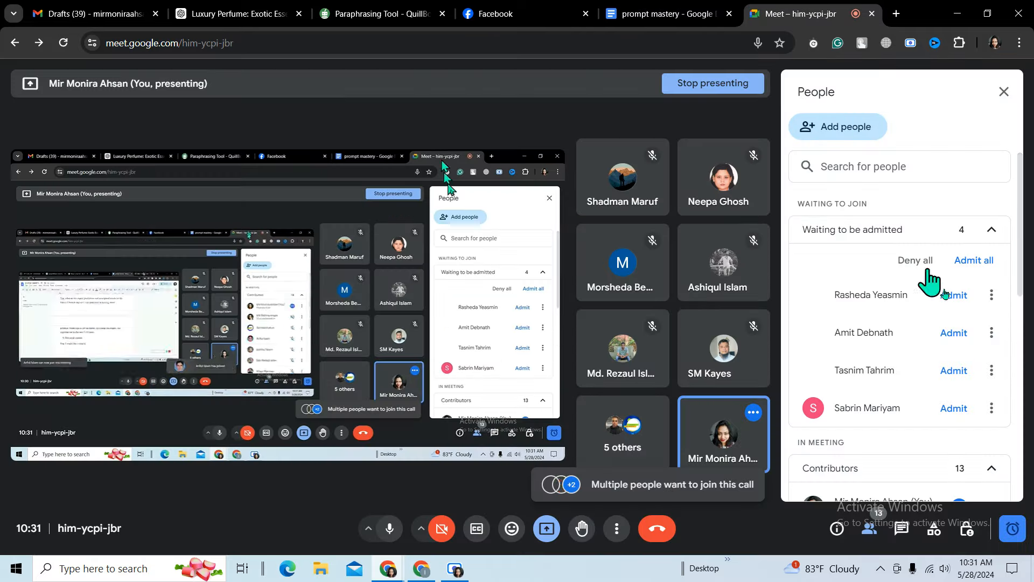
click(974, 260)
click(625, 344)
click(636, 16)
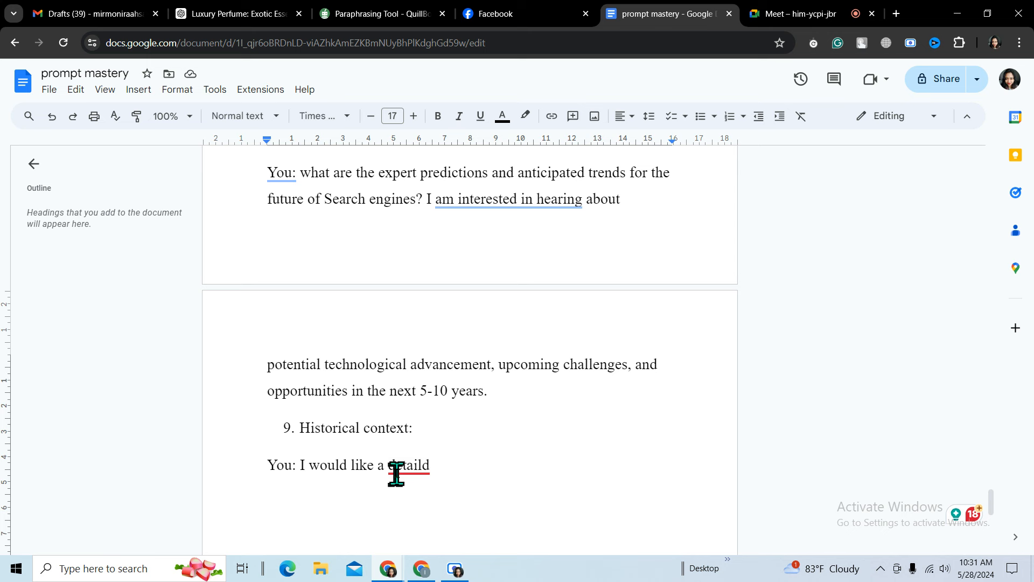
Correct "detaild" to "detailed" and continue the prompt with "history of Search Engine, tracking their".
mouse_move(399, 470)
click(405, 376)
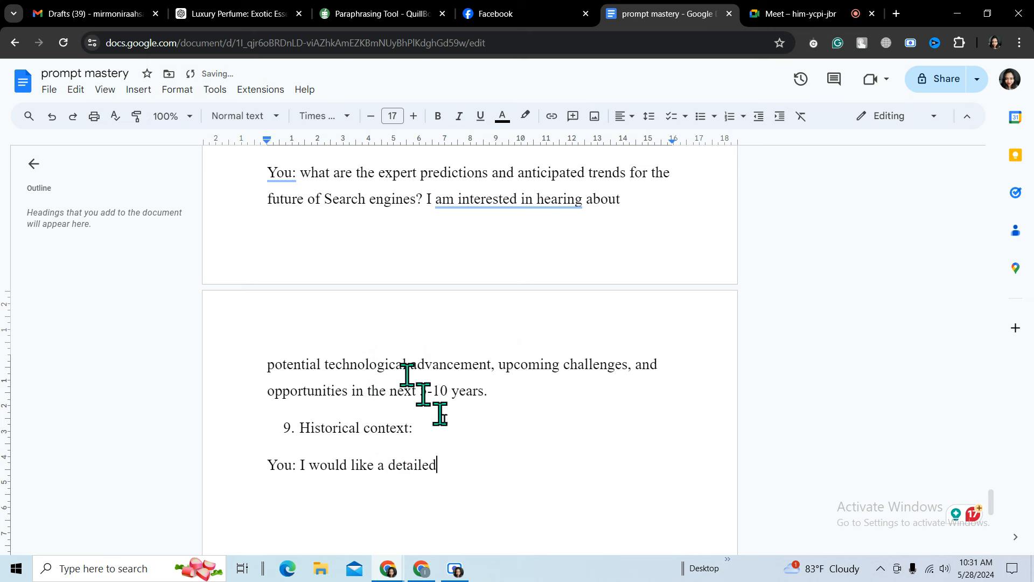
click(463, 465)
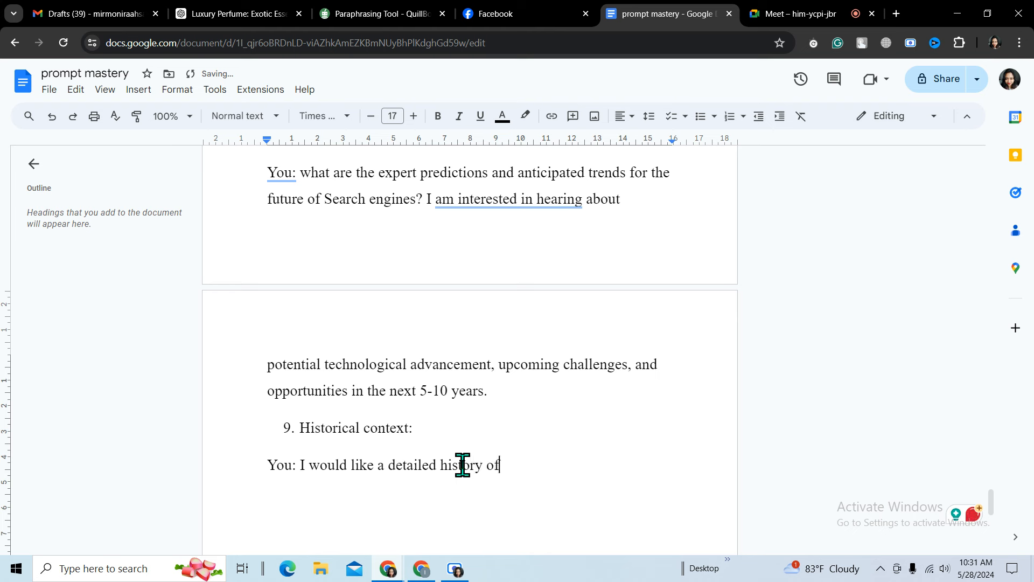
text(history of Search Eng)
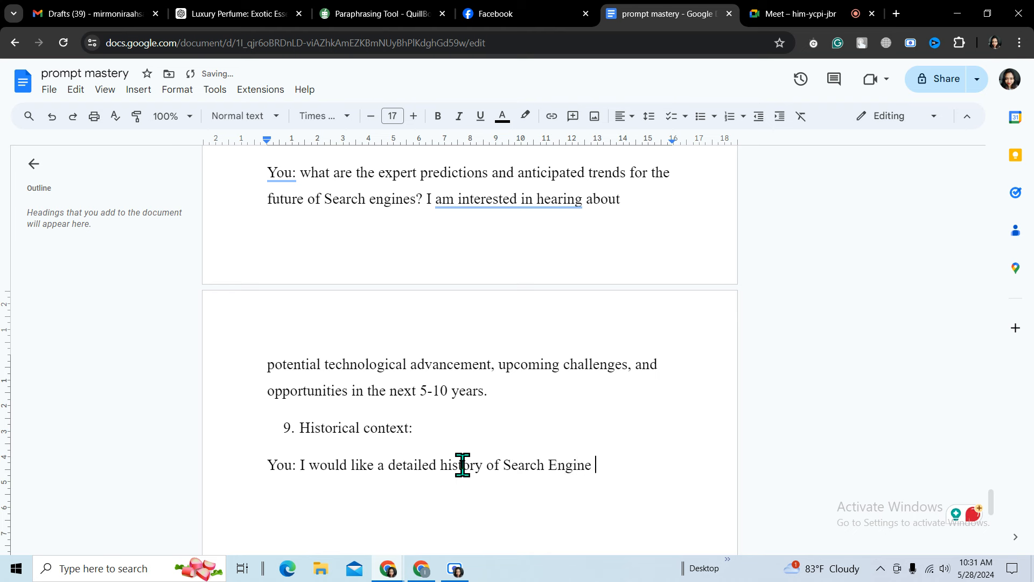
text(ine, tracking their d)
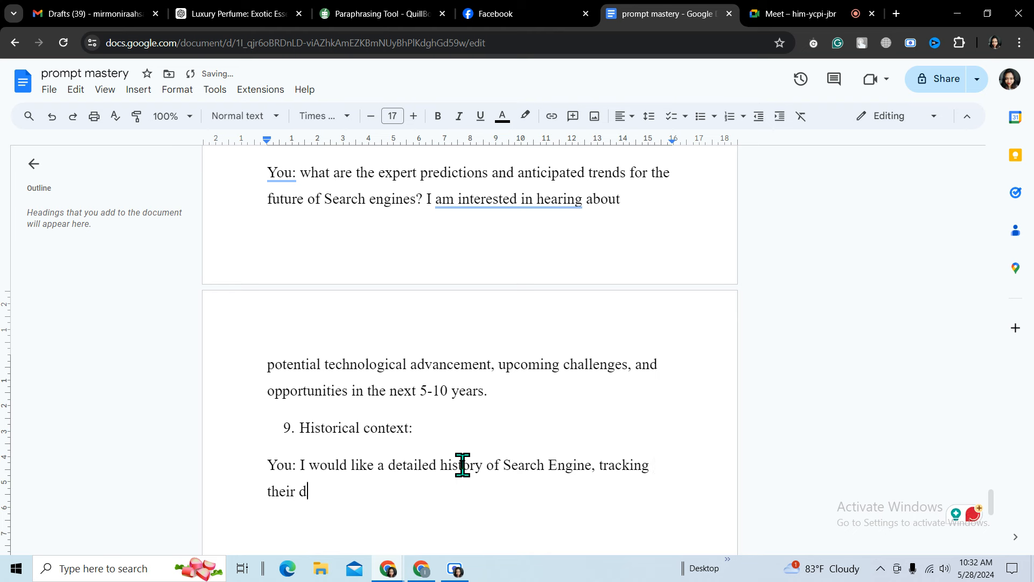
Finish the sentence of the Historical context prompt with "development from inception figures, and how it has impacted society over time.".
text(evelopment from in)
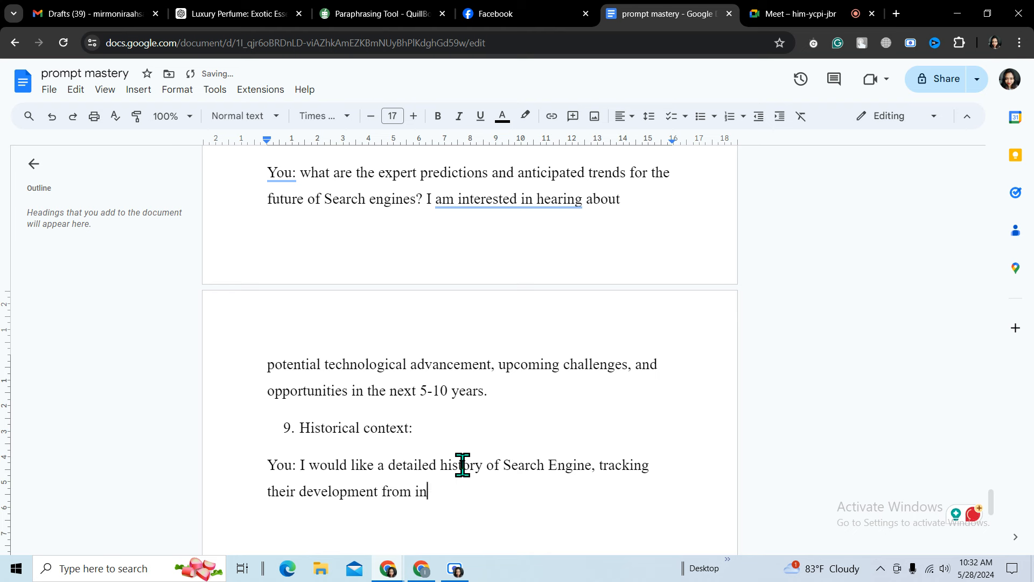
text(ception figures, and)
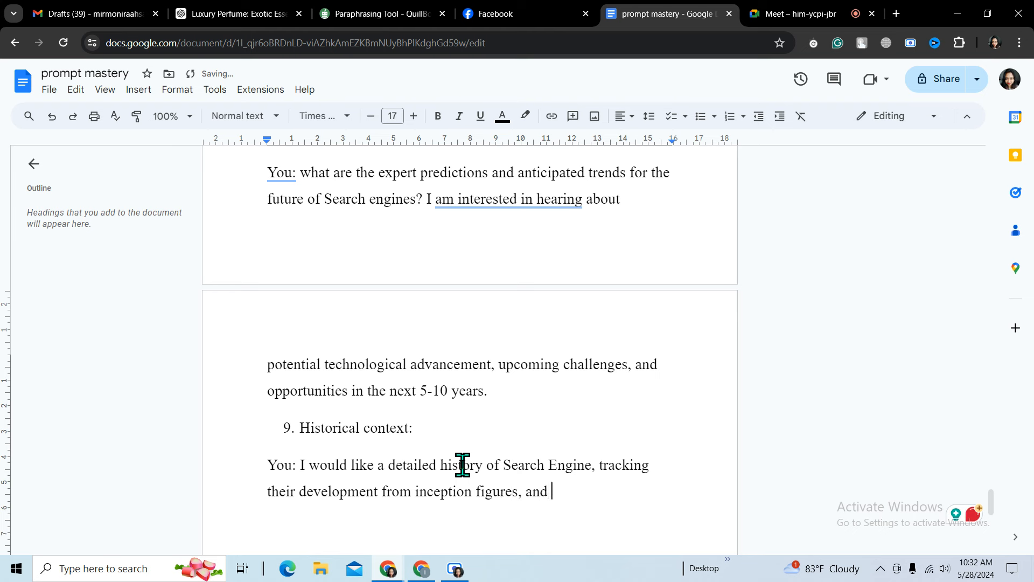
text(how it has impac)
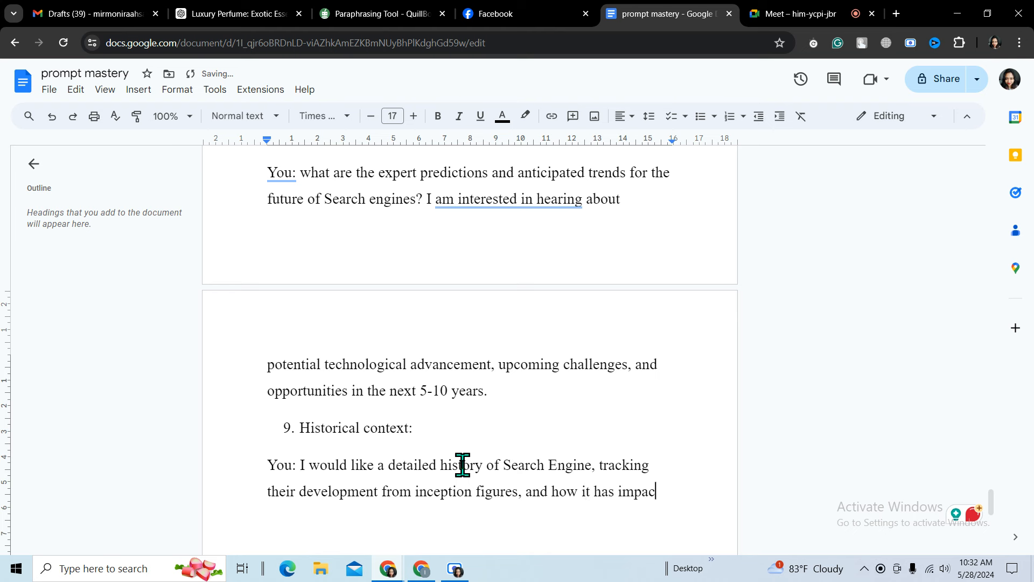
text(ted)
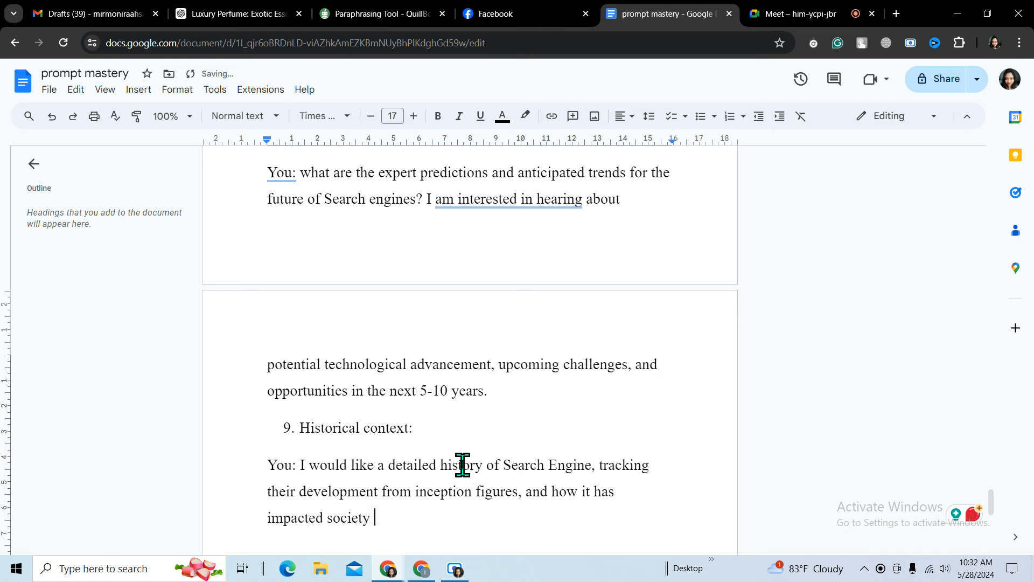
text(society over time.)
Admit the waiting participant to the Google Meet call and return to prompts 7 and 8 in the document.
click(784, 14)
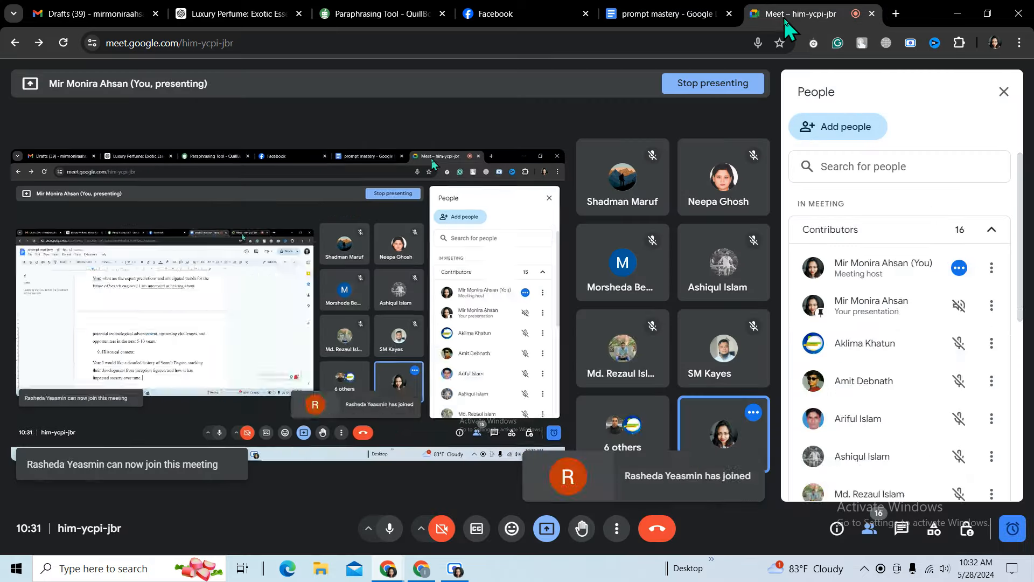
click(974, 269)
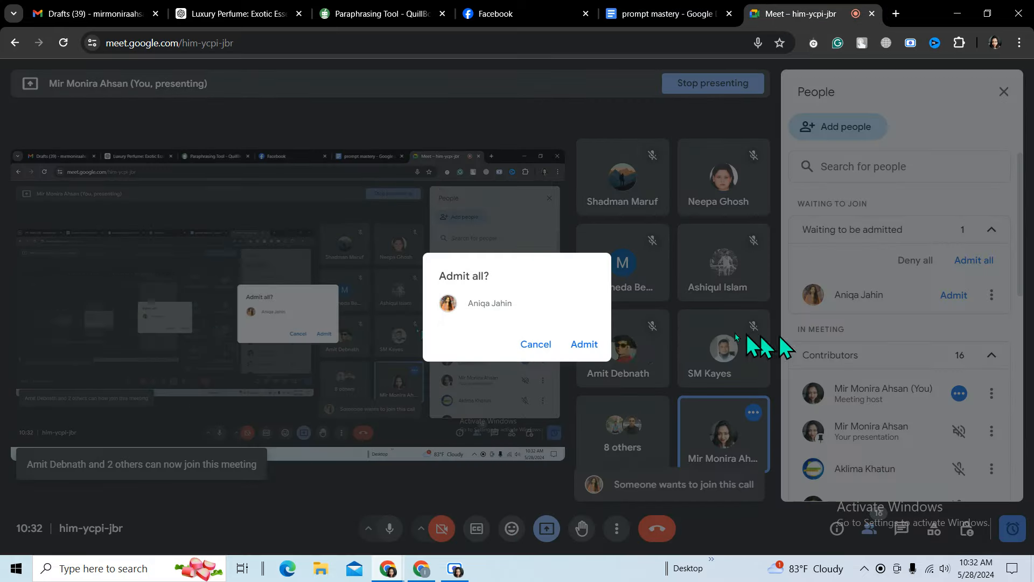
click(595, 344)
click(668, 14)
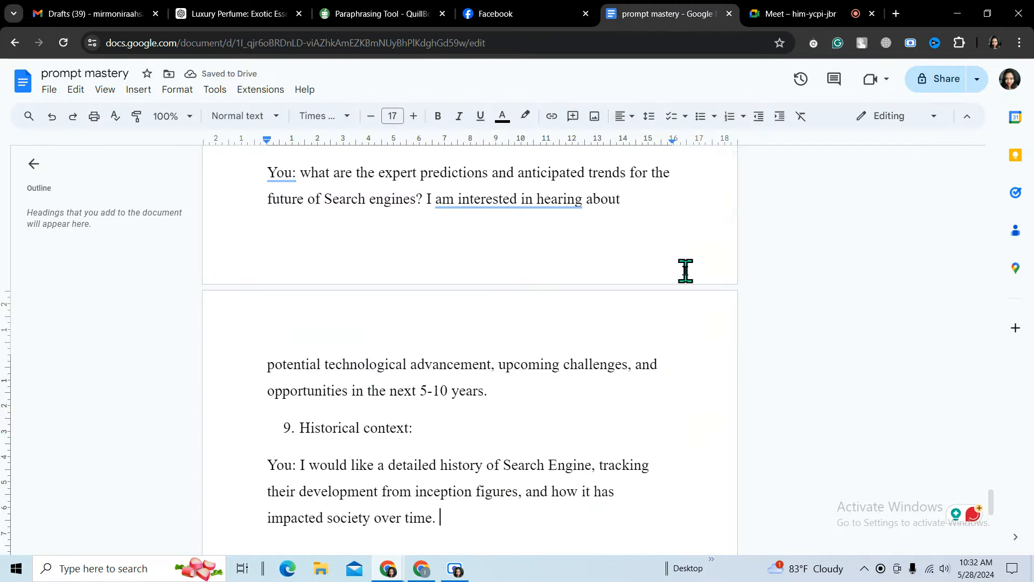
scroll(579, 323, up, 2)
scroll(431, 286, up, 2)
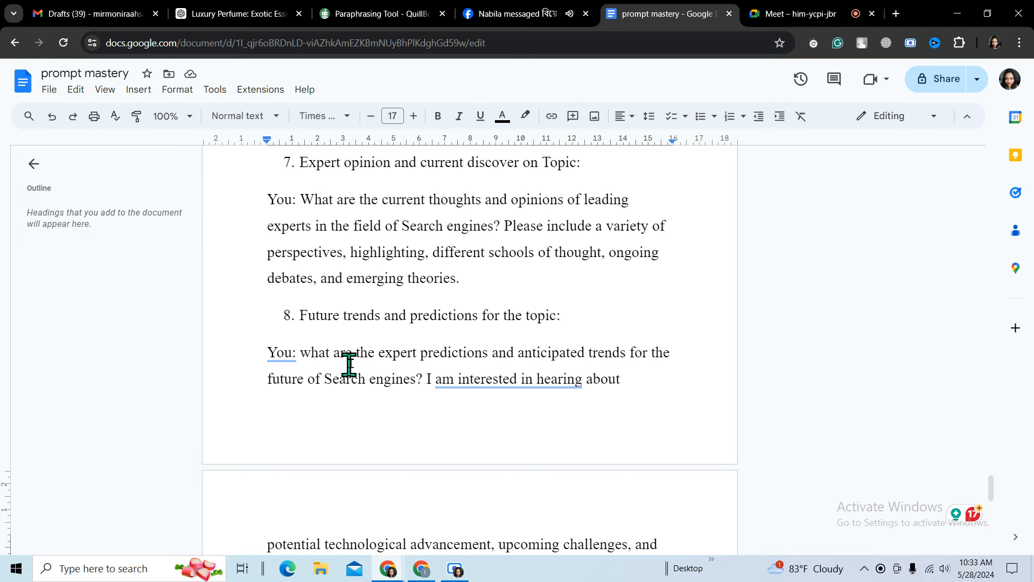
scroll(532, 329, down, 2)
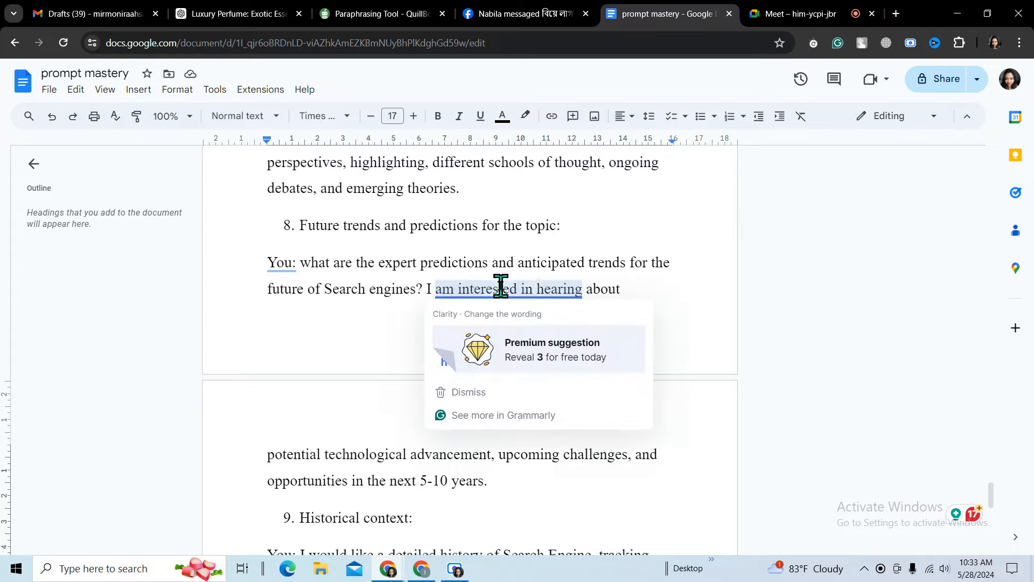
Switch to the Google Meet call again, admit the next waiting participant and return to the Historical context prompt.
click(790, 17)
click(973, 261)
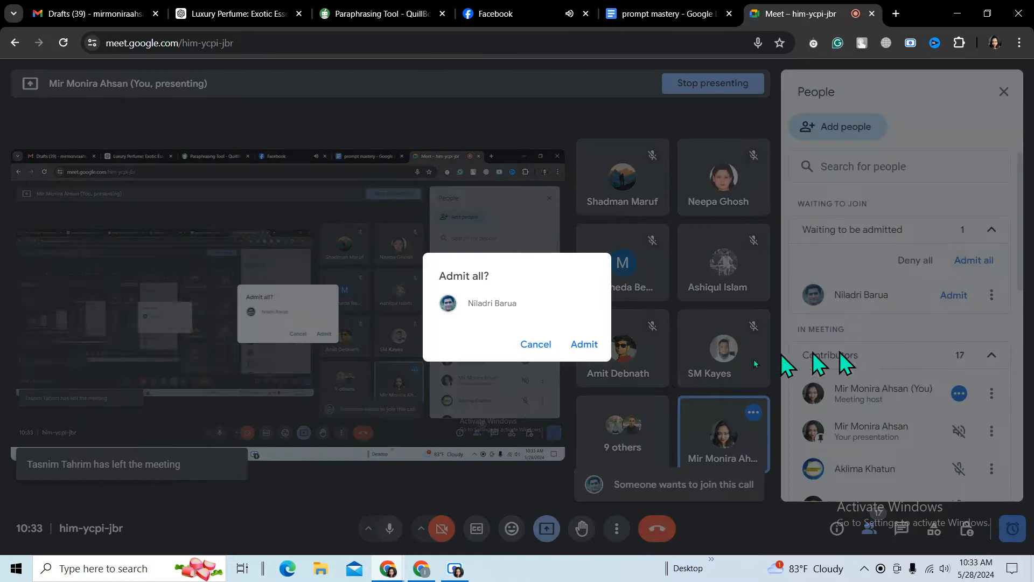
click(584, 344)
click(660, 13)
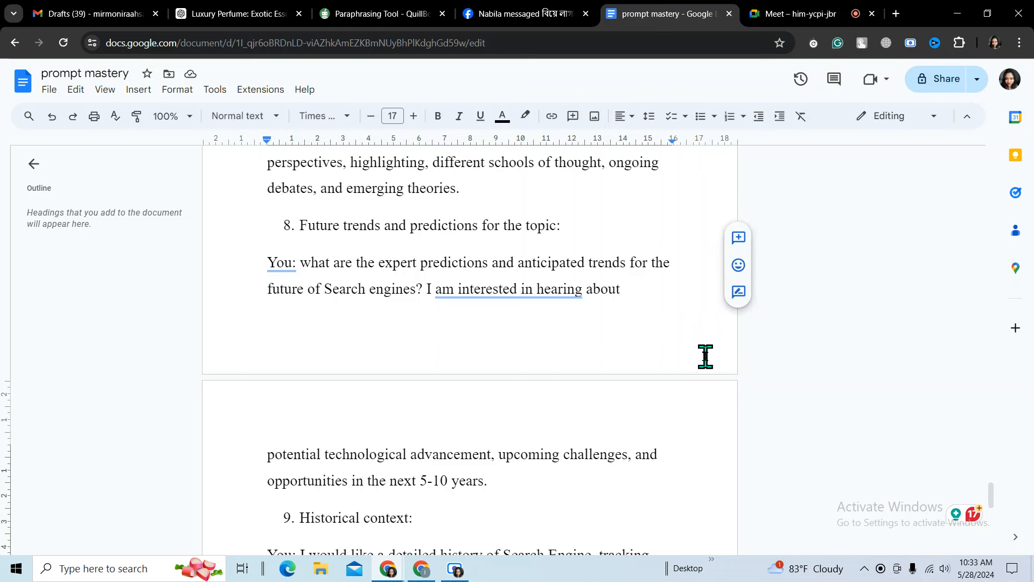
scroll(558, 350, down, 2)
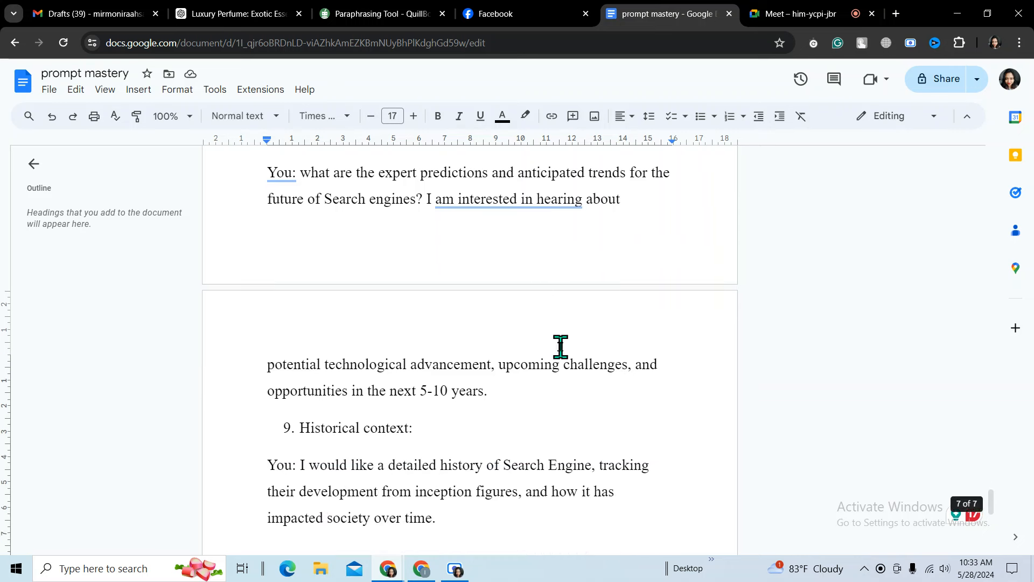
mouse_move(583, 199)
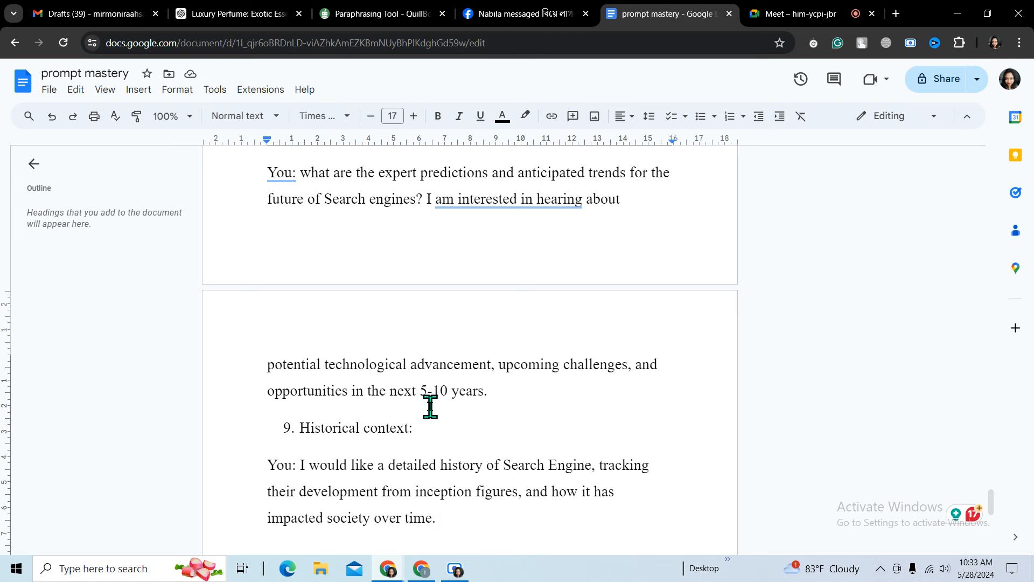
Check the participant list in the Google Meet call and return to the prompt mastery document.
click(806, 15)
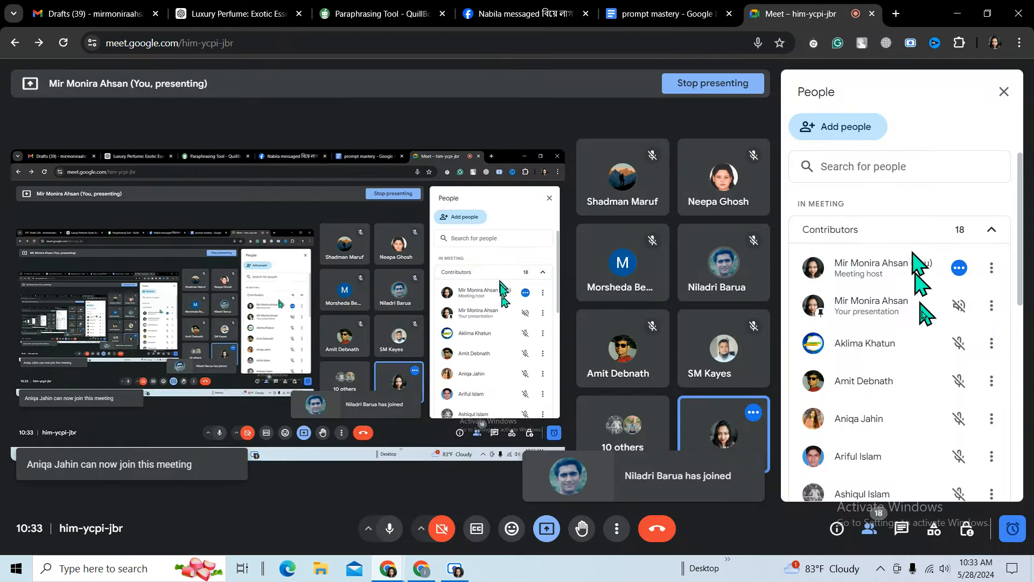
scroll(930, 345, down, 3)
scroll(930, 344, up, 3)
click(627, 15)
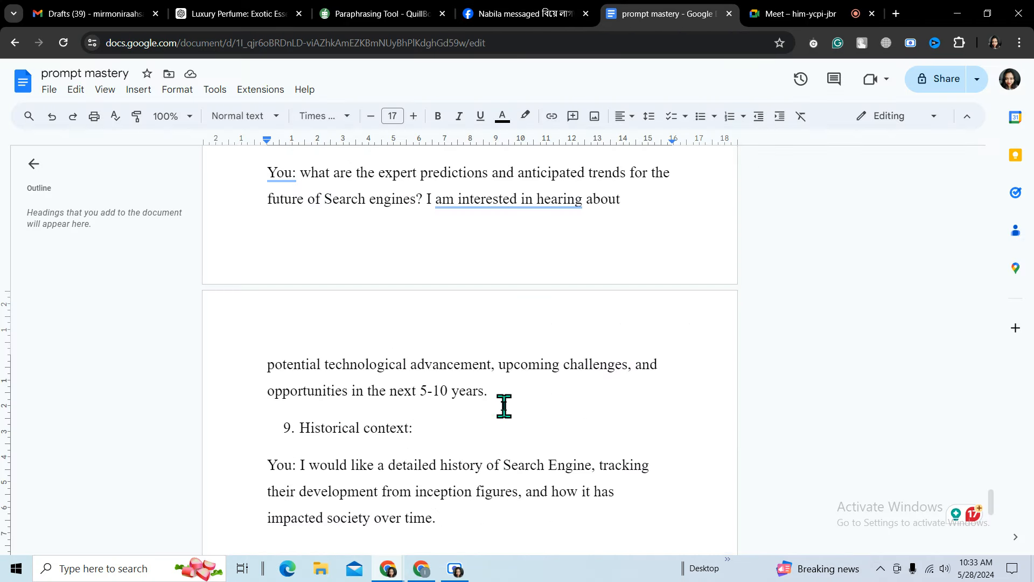
Add a blank line before the Historical context heading and insert "to the present day." after "inception" in its prompt.
click(508, 301)
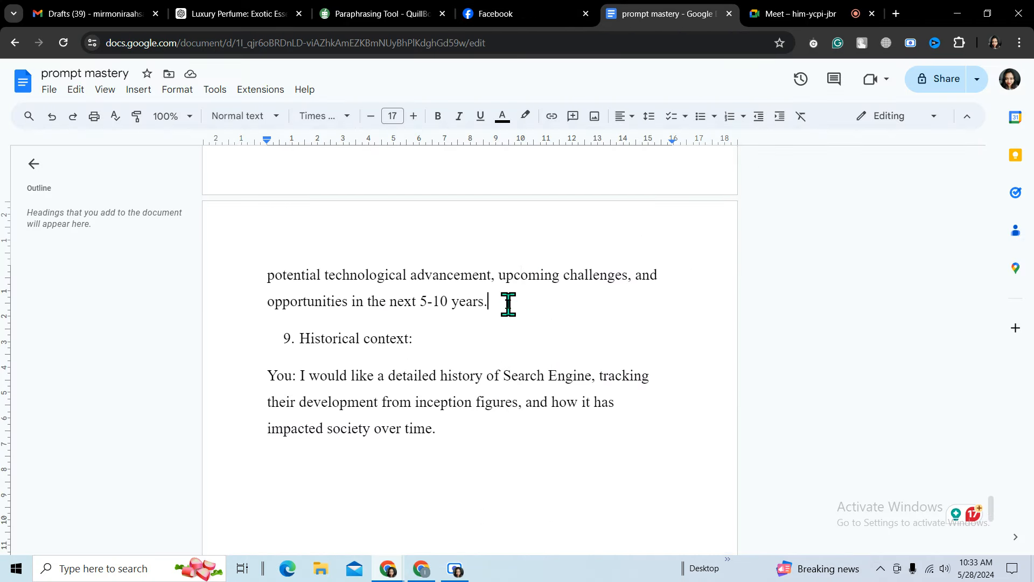
key(Return)
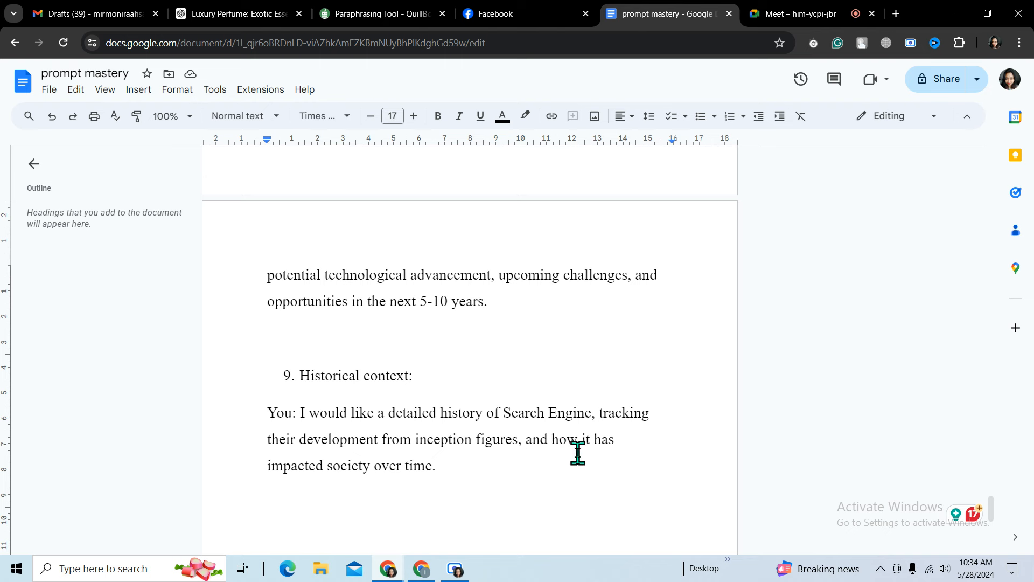
click(472, 441)
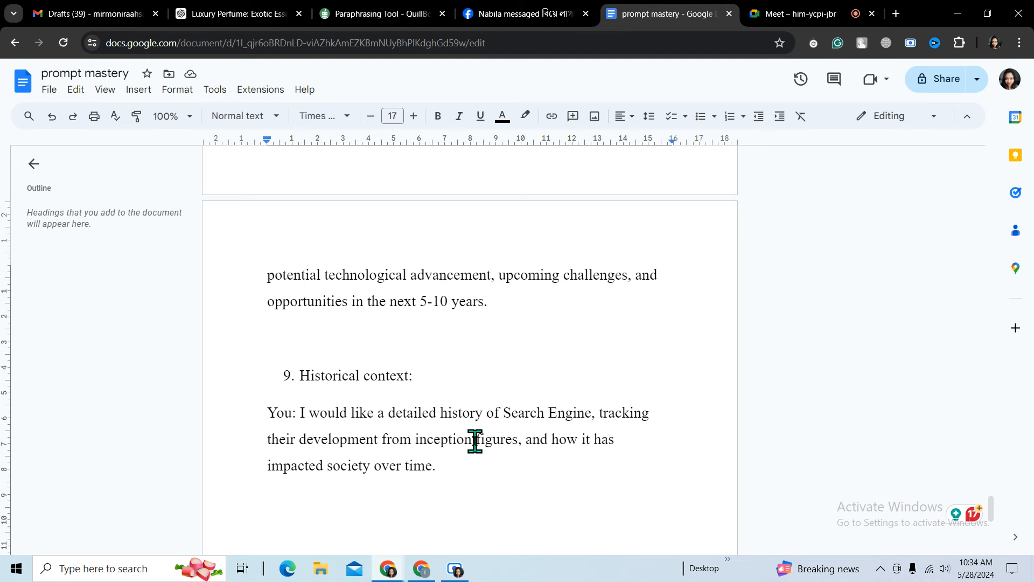
text(to )
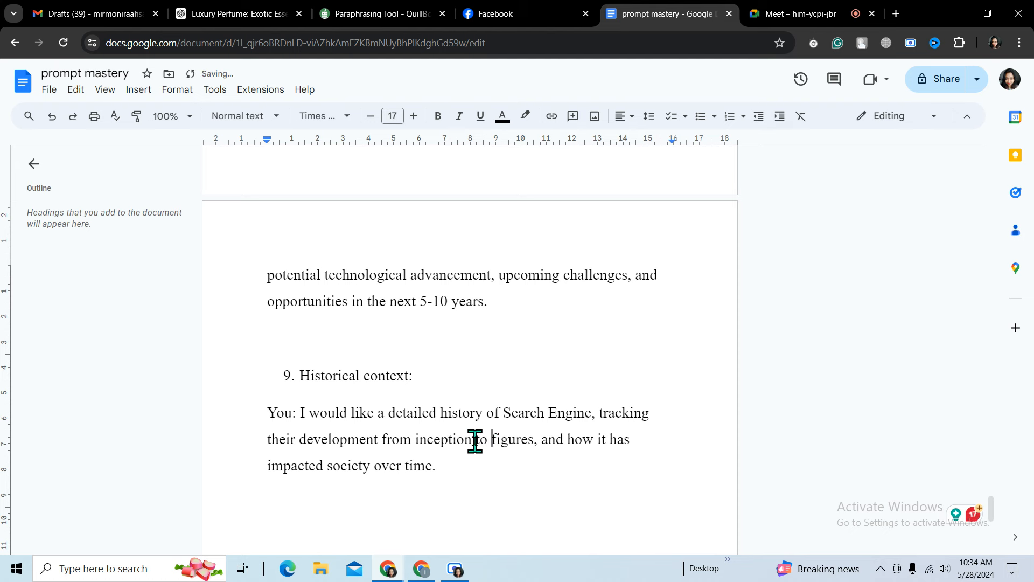
text(the pr)
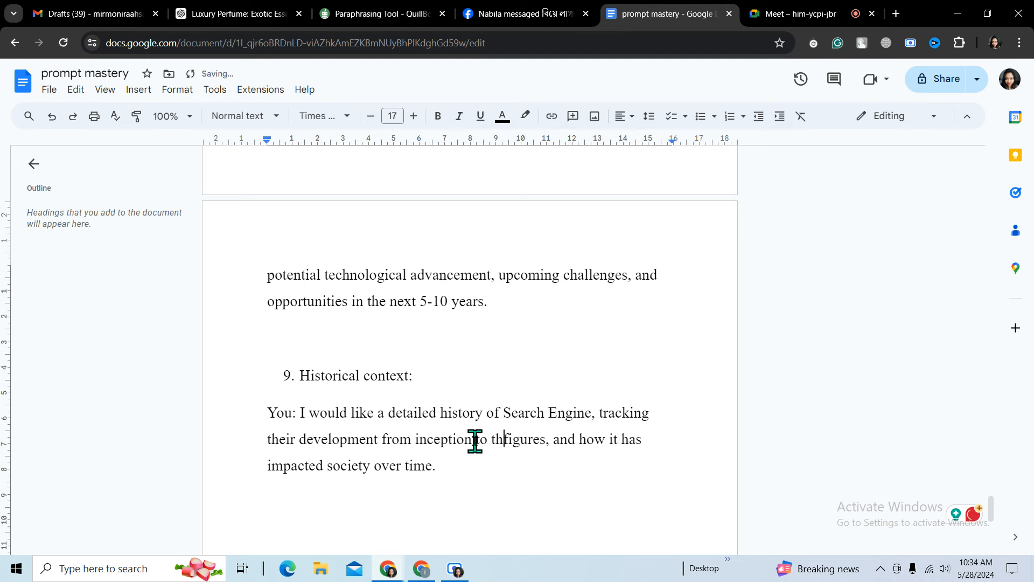
text(esent )
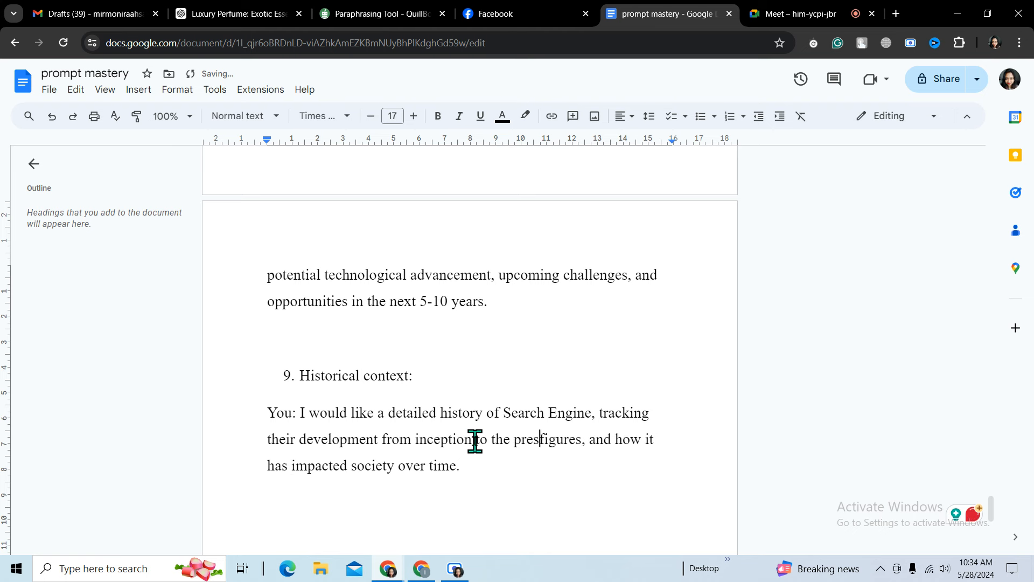
text(day)
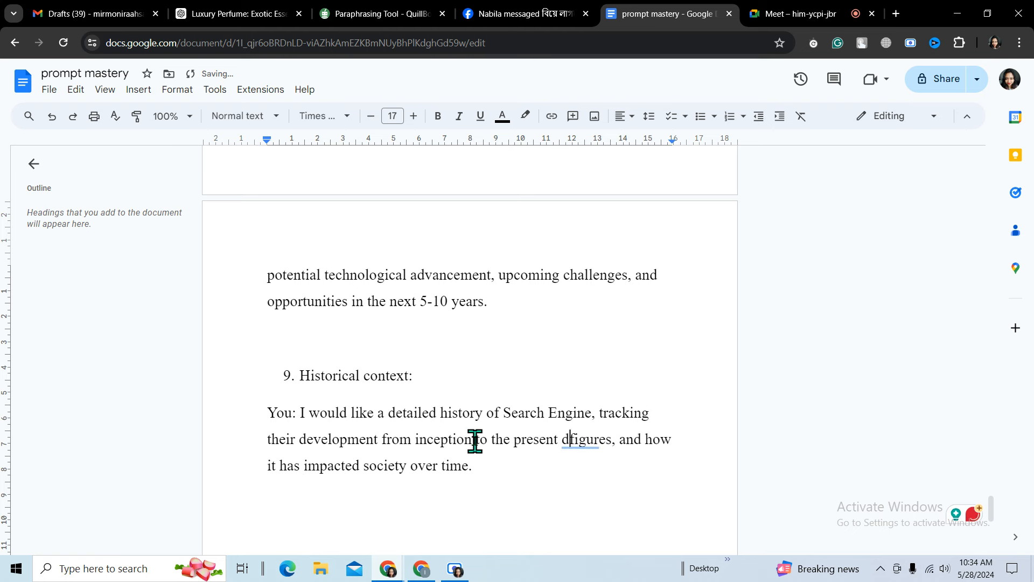
text(. )
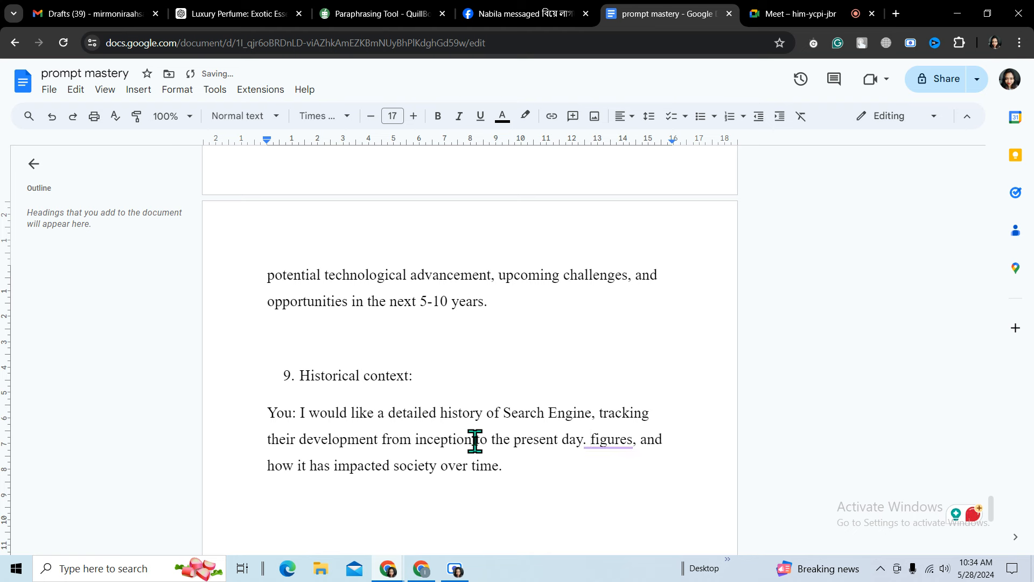
Insert "Please include key milestones, influential" before "figures" in the Historical context prompt.
text(please )
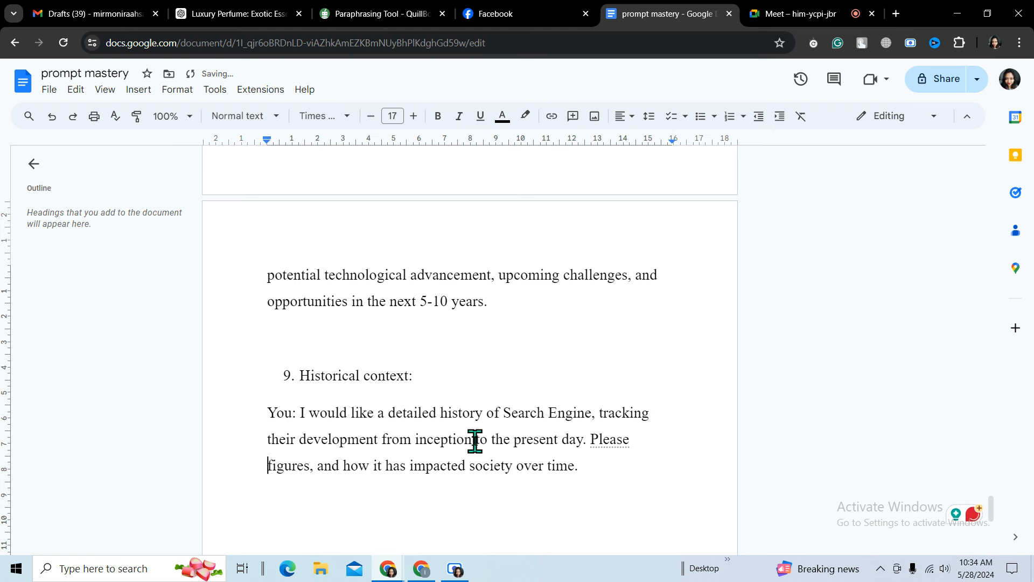
text(incl)
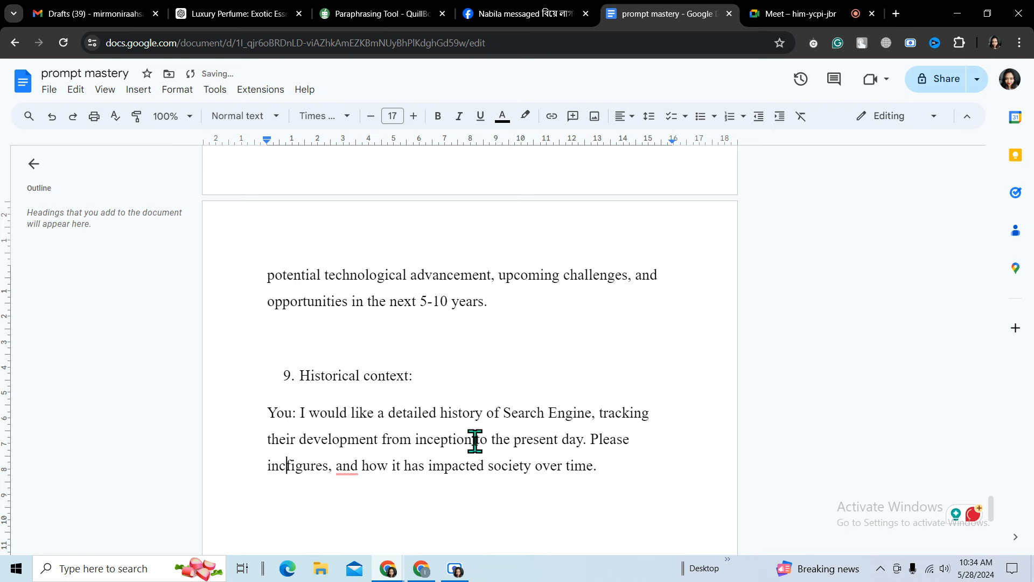
text(ude )
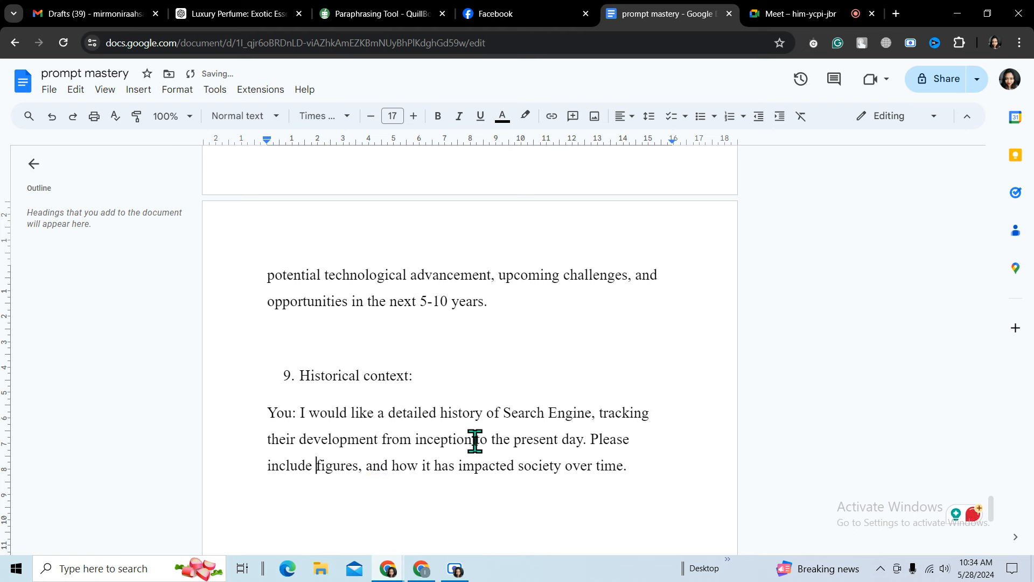
text(key)
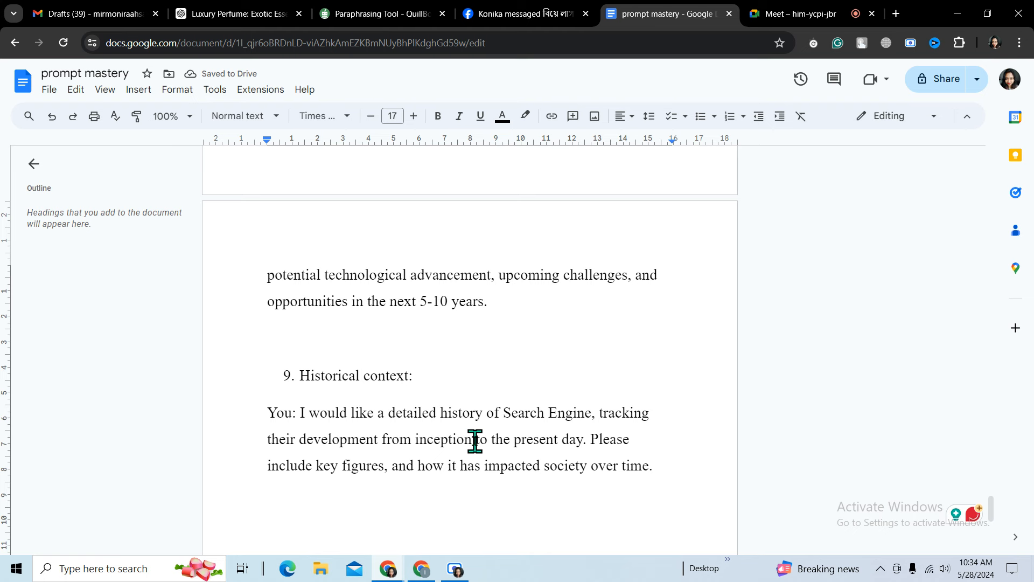
text(mile)
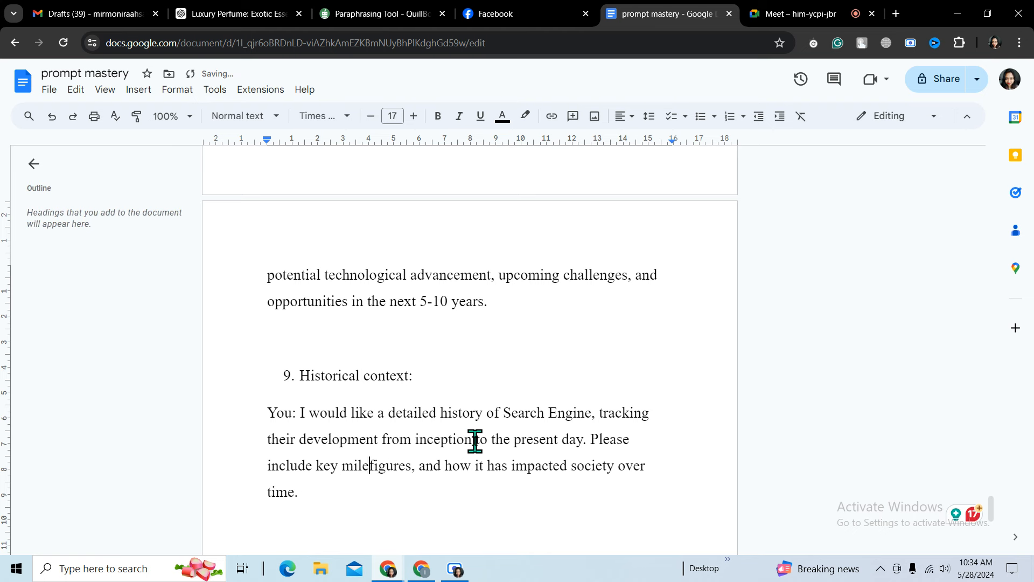
text(st)
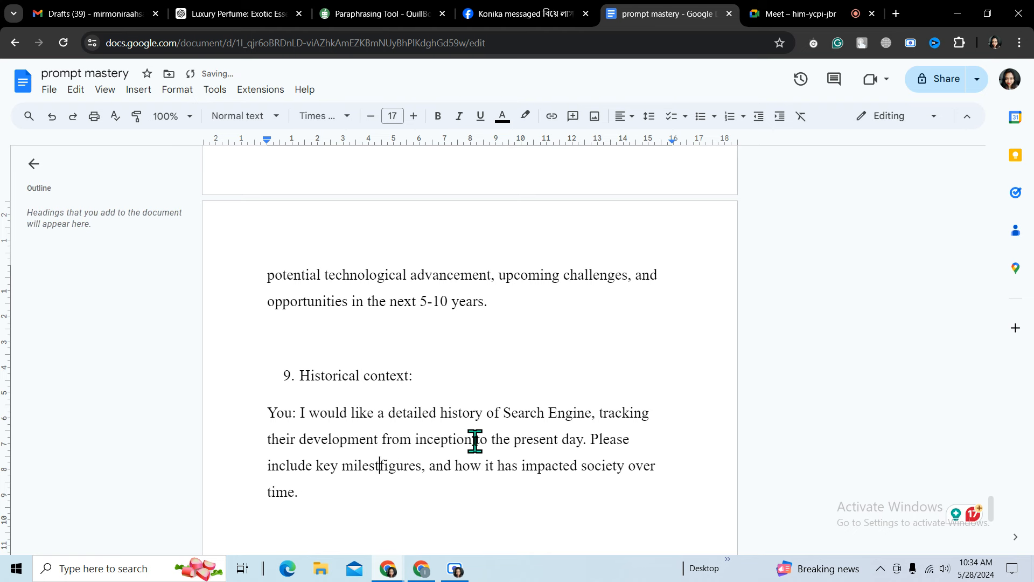
text(ones,)
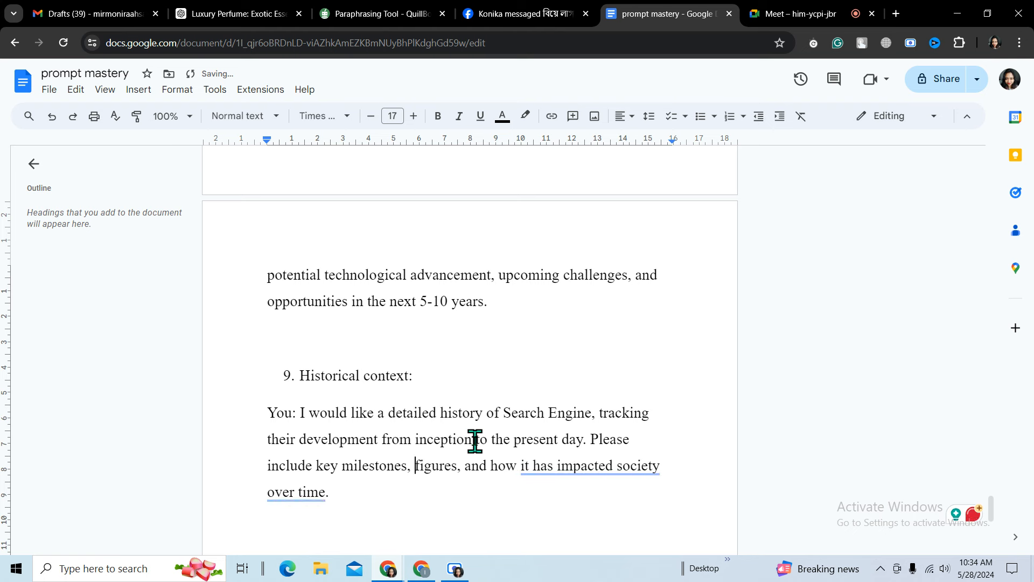
text( inf)
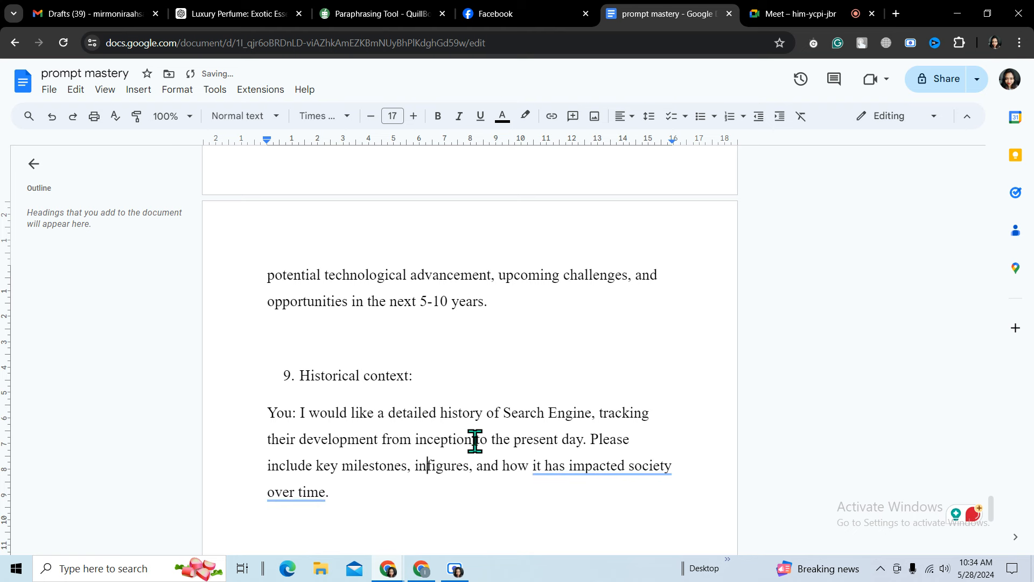
text(lu)
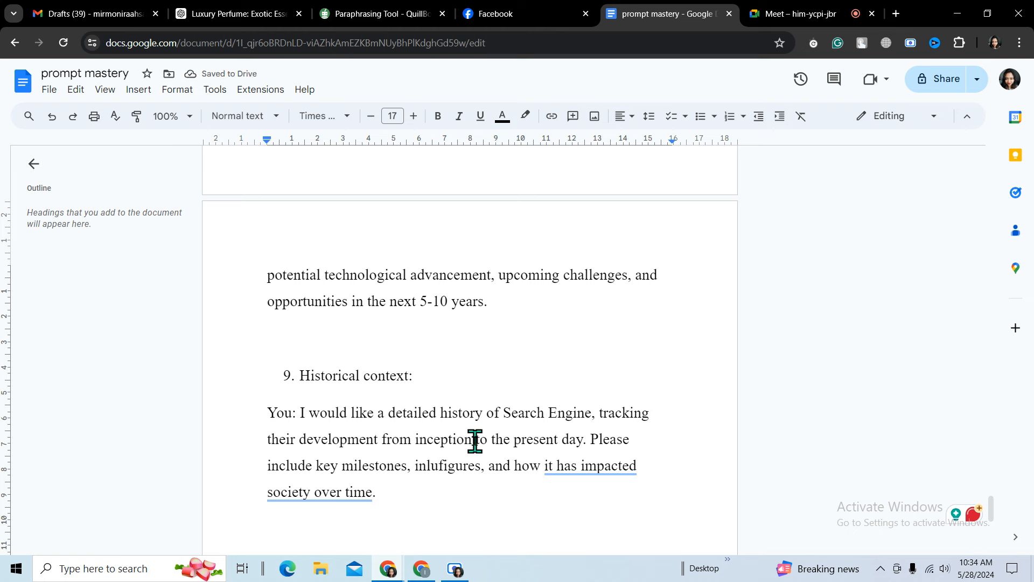
text(enti)
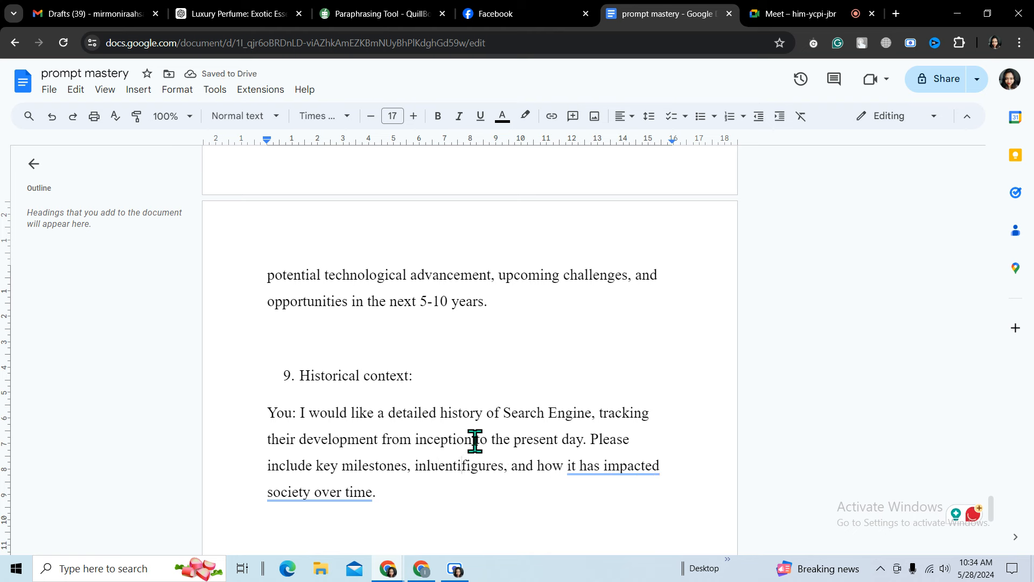
text(al)
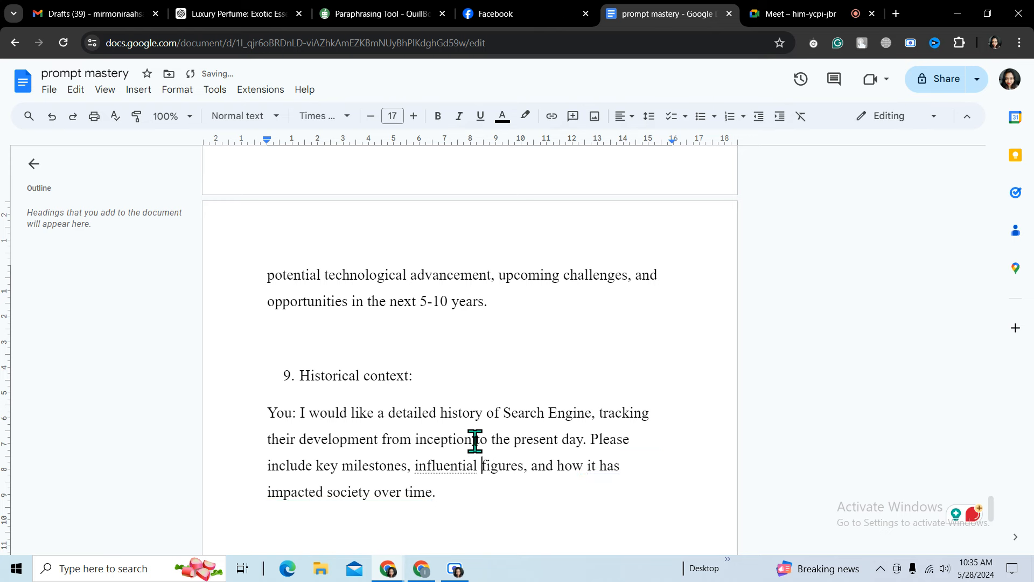
click(441, 492)
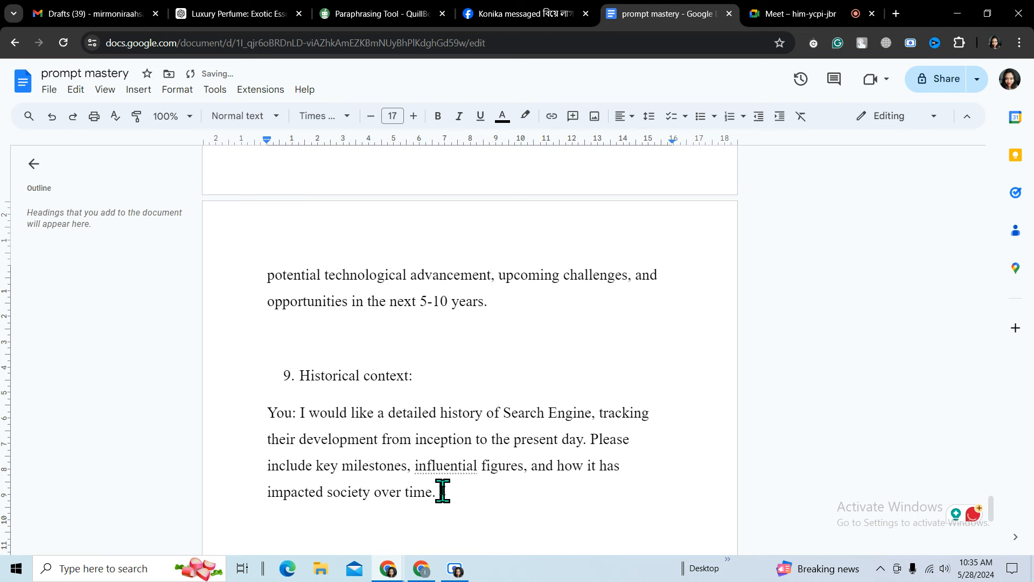
scroll(522, 498, down, 2)
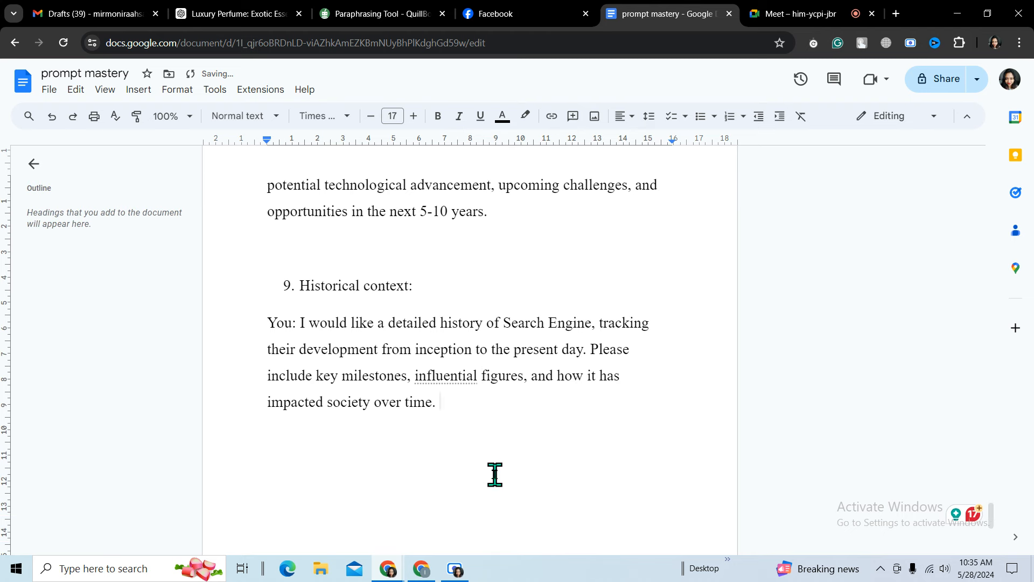
Switch to the Google Meet call, admit everyone waiting to join, and return to the prompt mastery document.
click(846, 14)
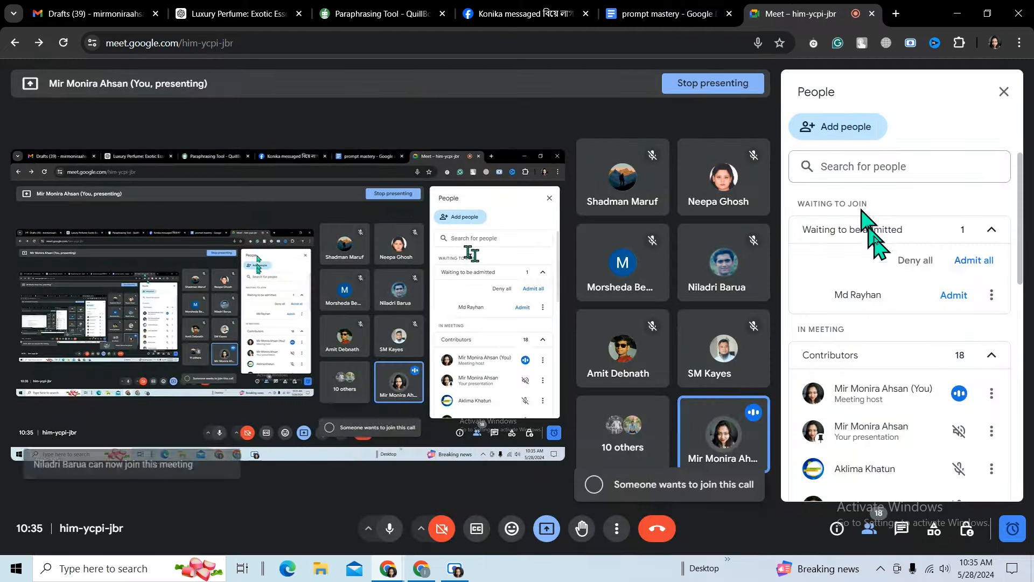
click(969, 260)
click(584, 343)
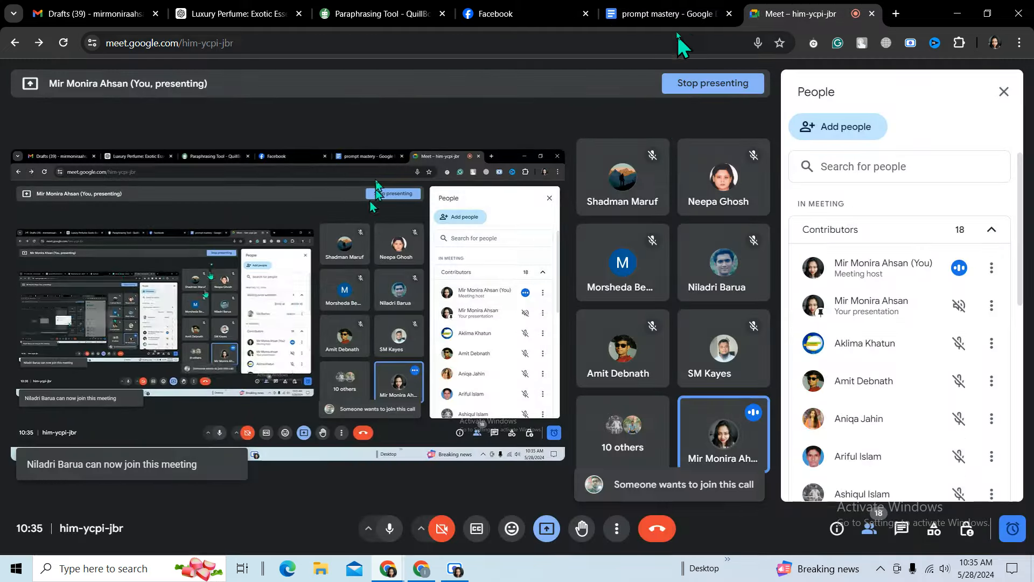
click(645, 13)
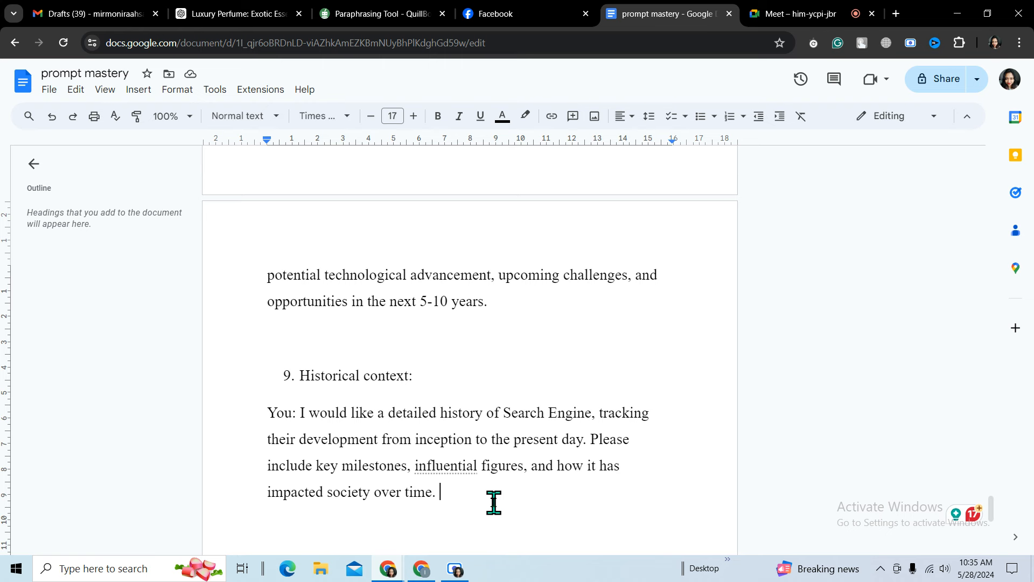
Add list item 10 with the heading "Debunking common misconceptions:" below the Historical context prompt and start an unnumbered line beneath it.
scroll(494, 502, down, 2)
key(Return)
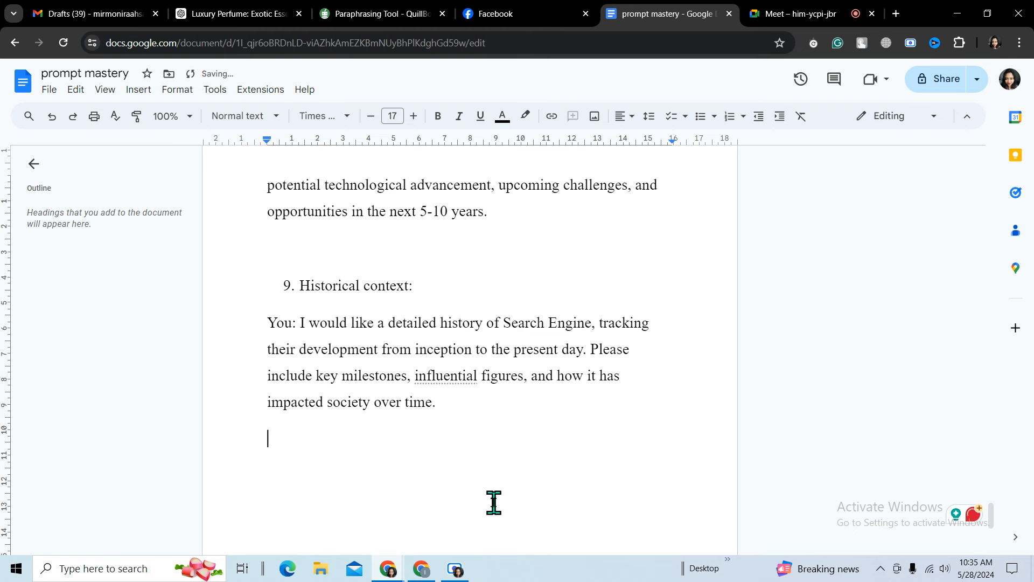
text(10)
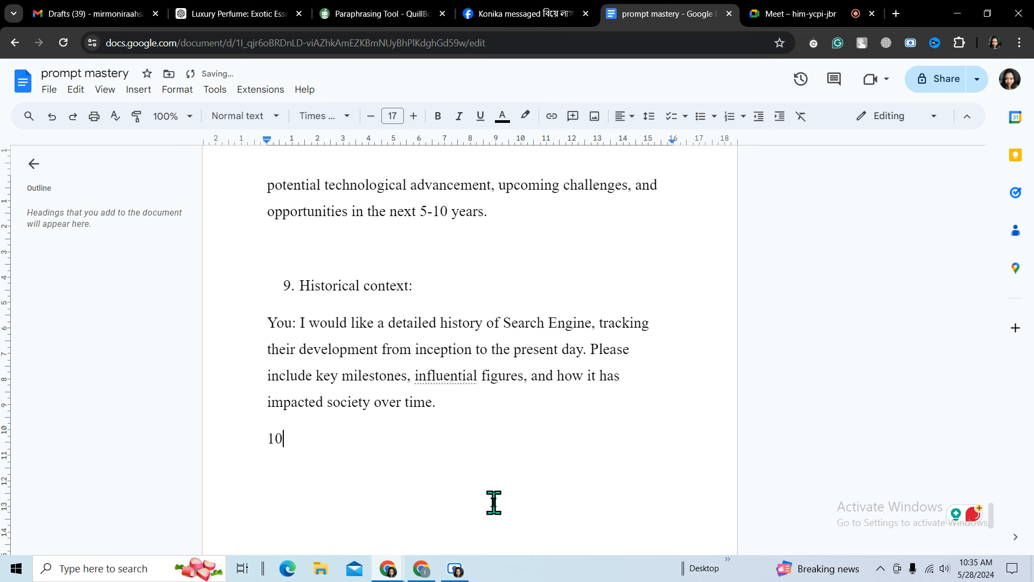
text(.)
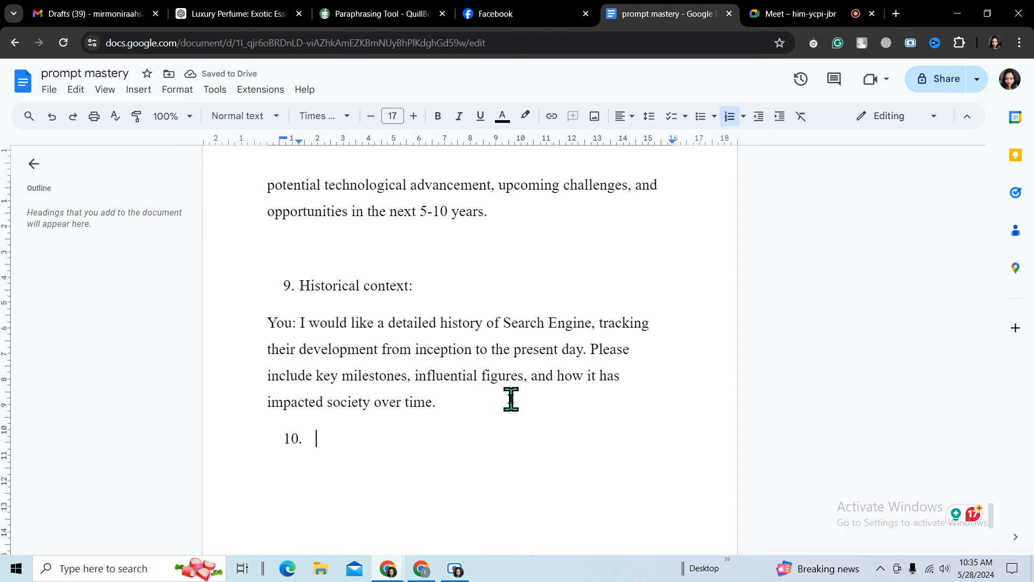
text(De)
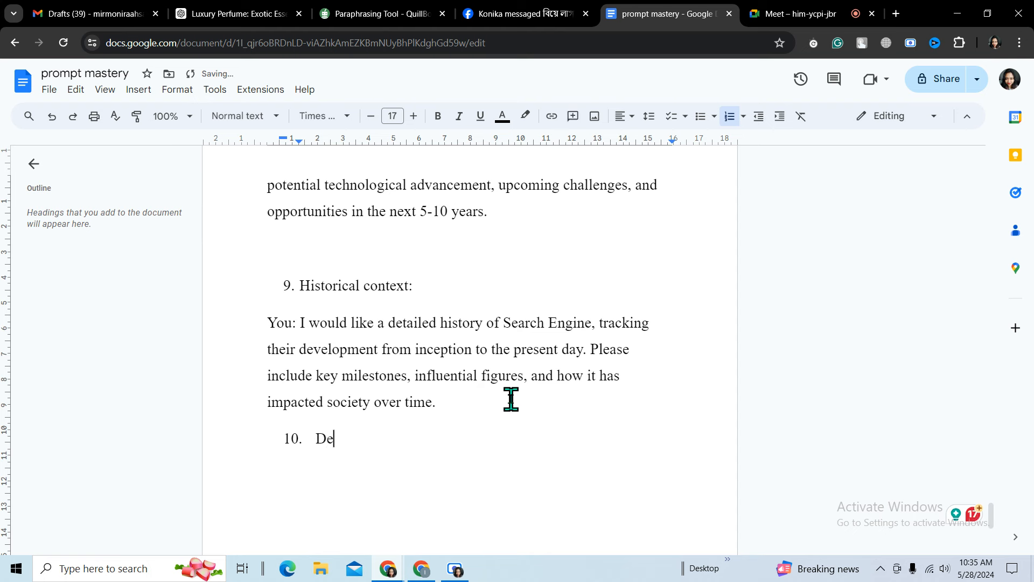
text(bunkin)
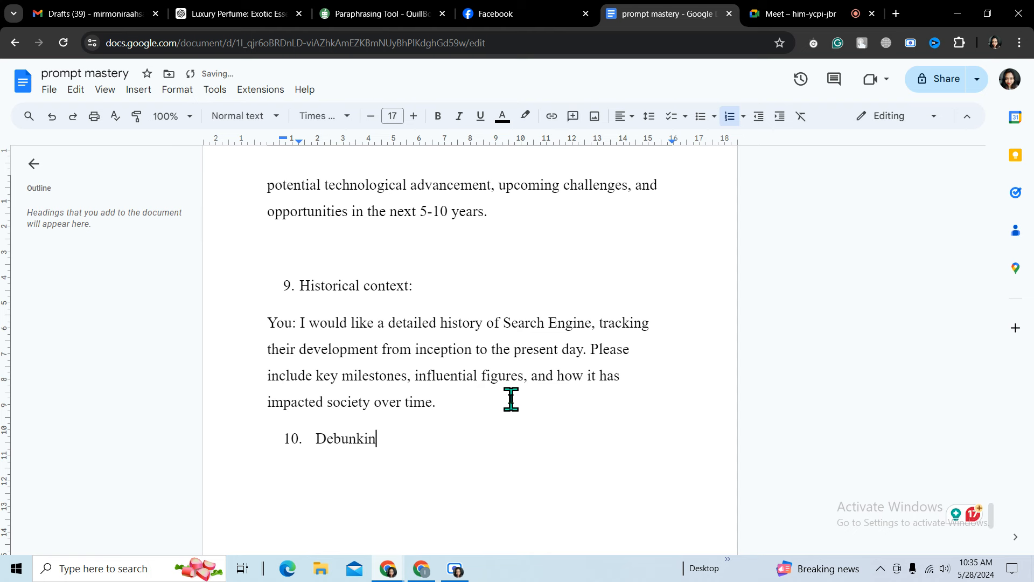
text(g common mi)
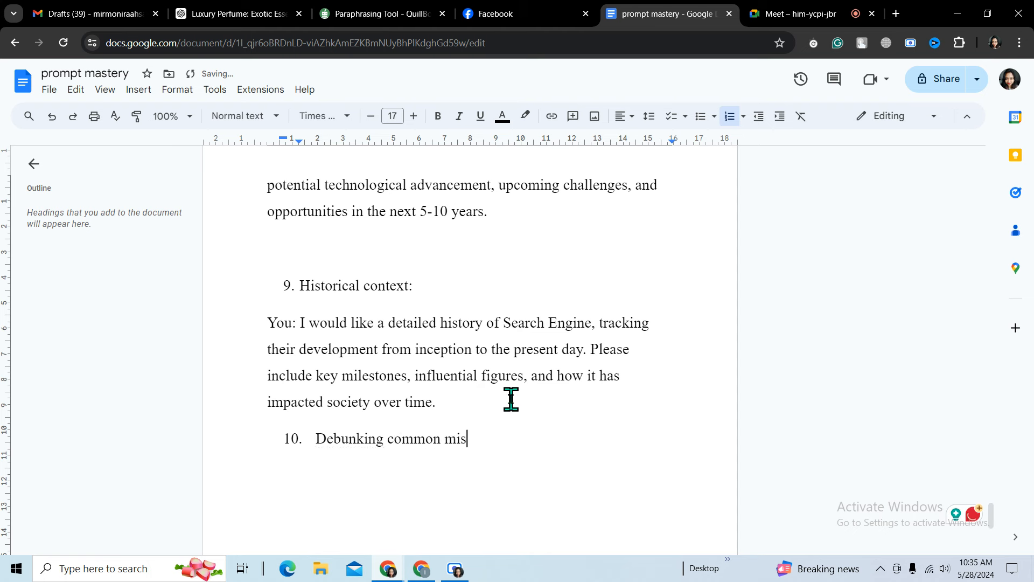
text(s)
text(con)
text(cep)
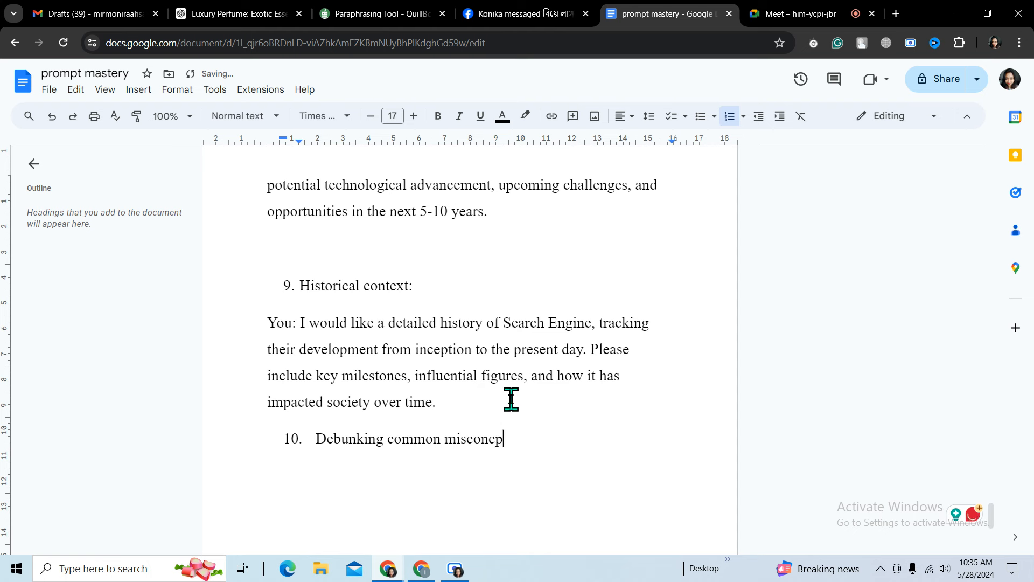
text(tion)
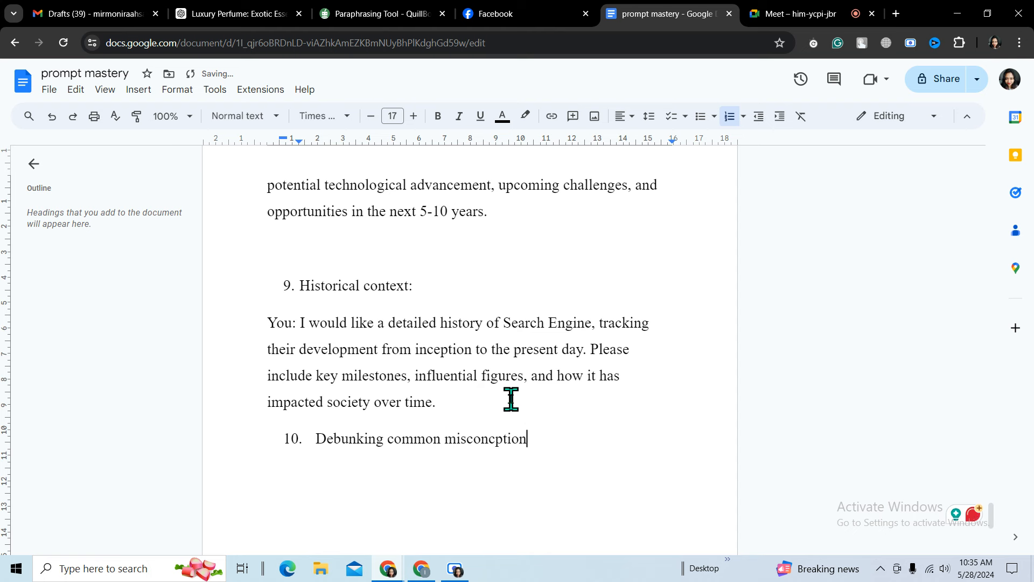
text(s:)
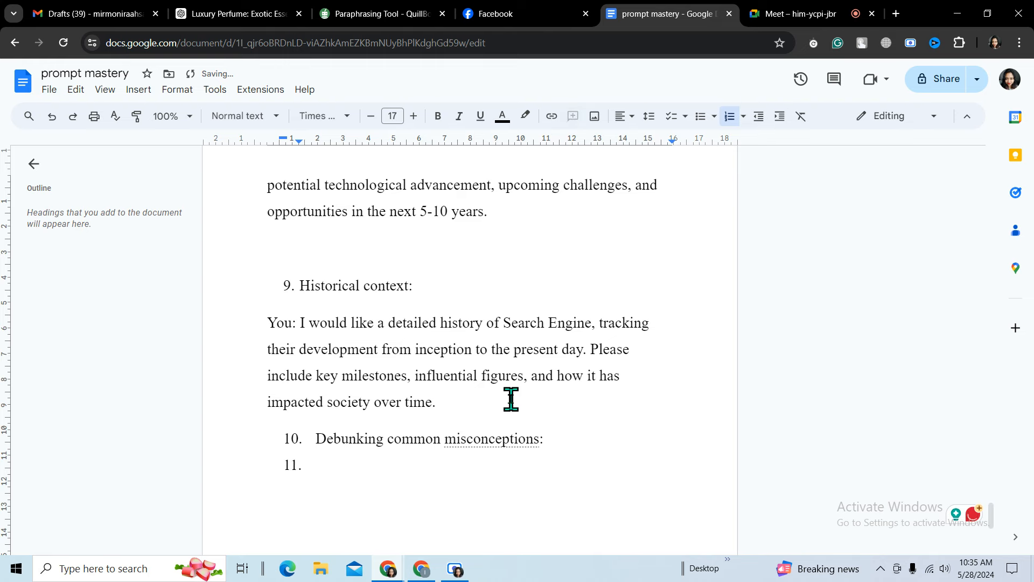
key(Return)
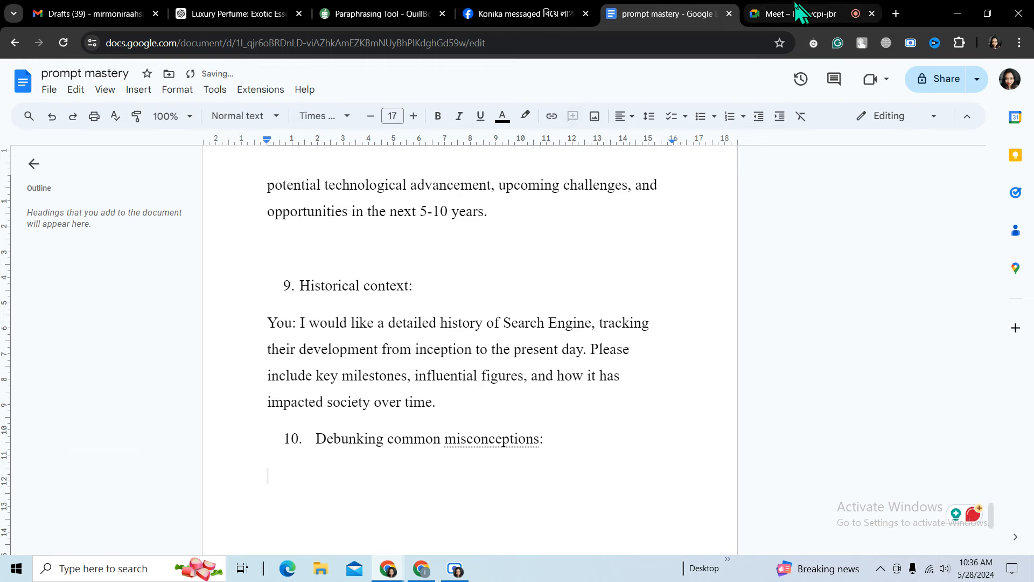
Switch to the Google Meet call, look through its participant list, and return to the prompt mastery document.
click(801, 11)
scroll(948, 301, down, 5)
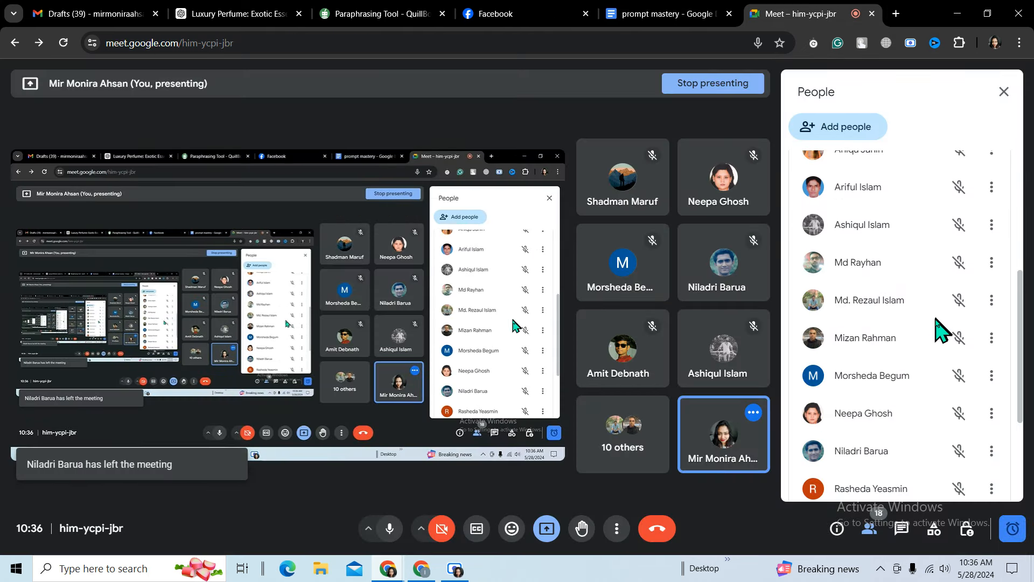
scroll(883, 258, up, 5)
click(676, 14)
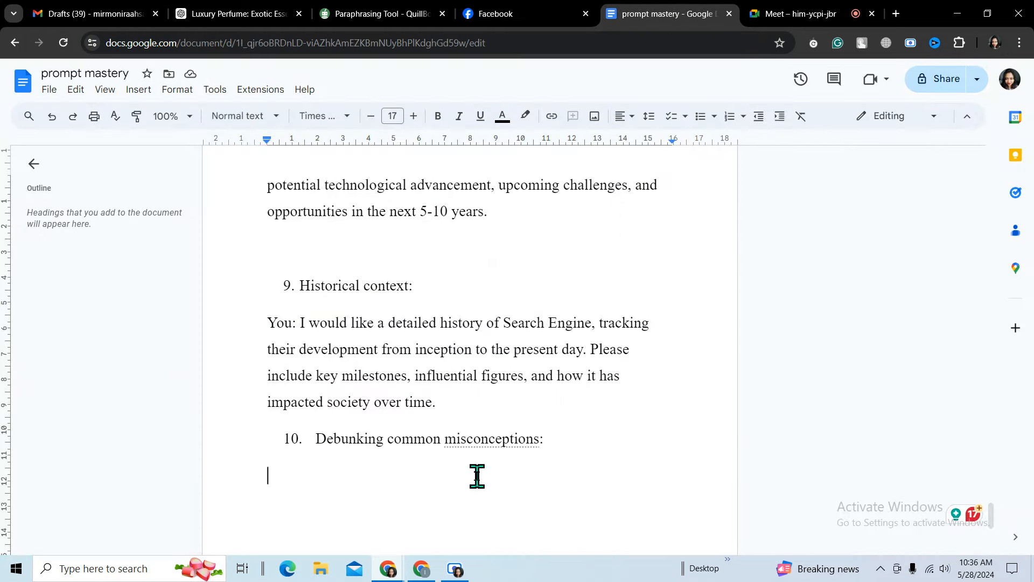
Begin the prompt under heading 10 with "What are some widely held misconceptions about Search engines,".
text(W)
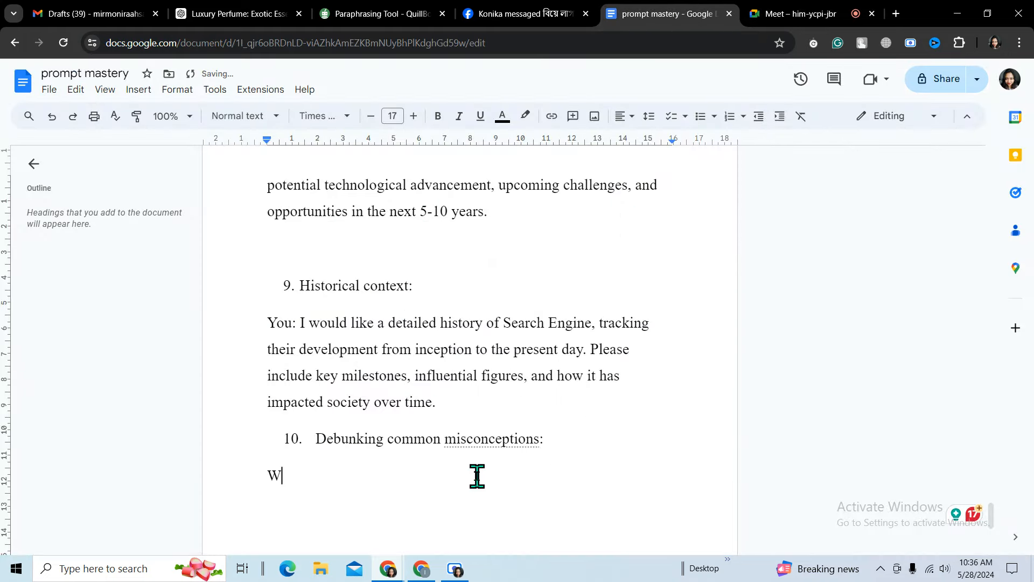
text(hat are the)
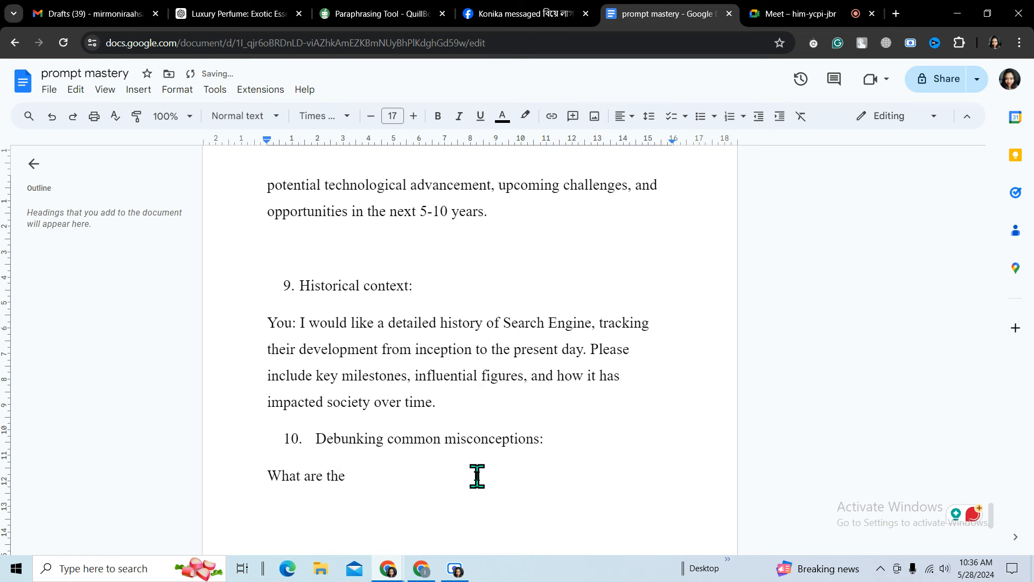
key(BackSpace)
key(BackSpace)
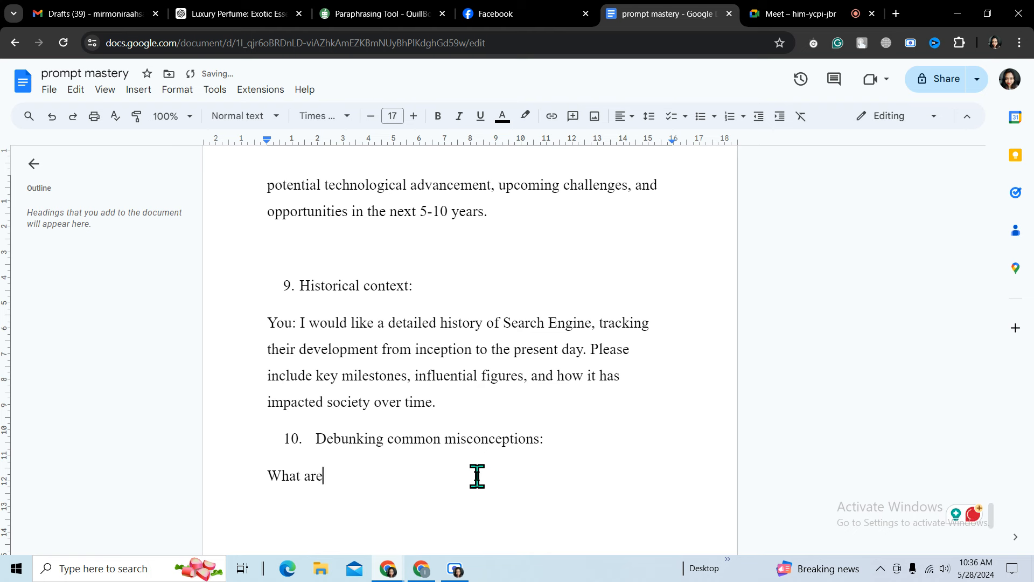
text(ome widely)
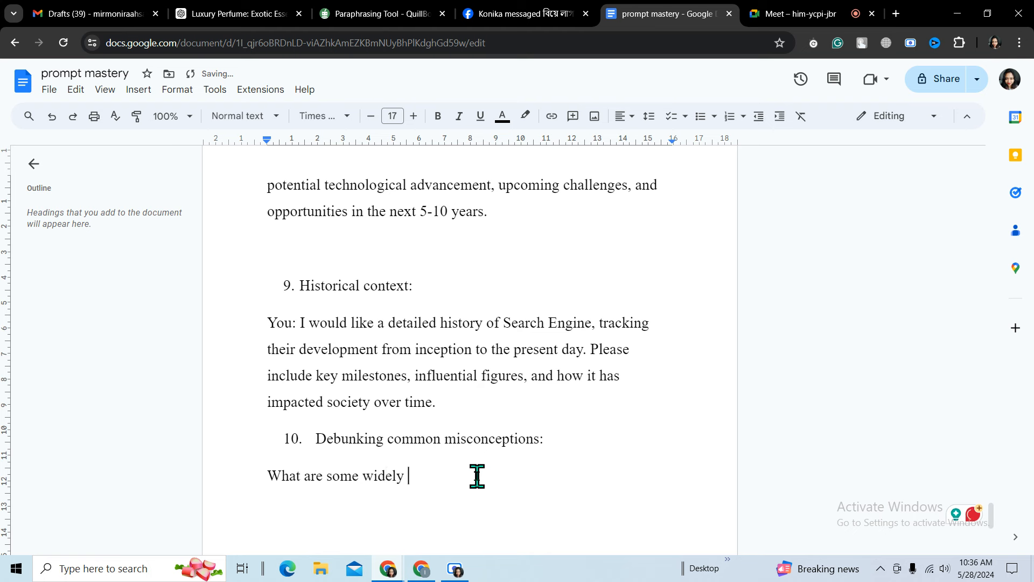
text( held misc)
text(o)
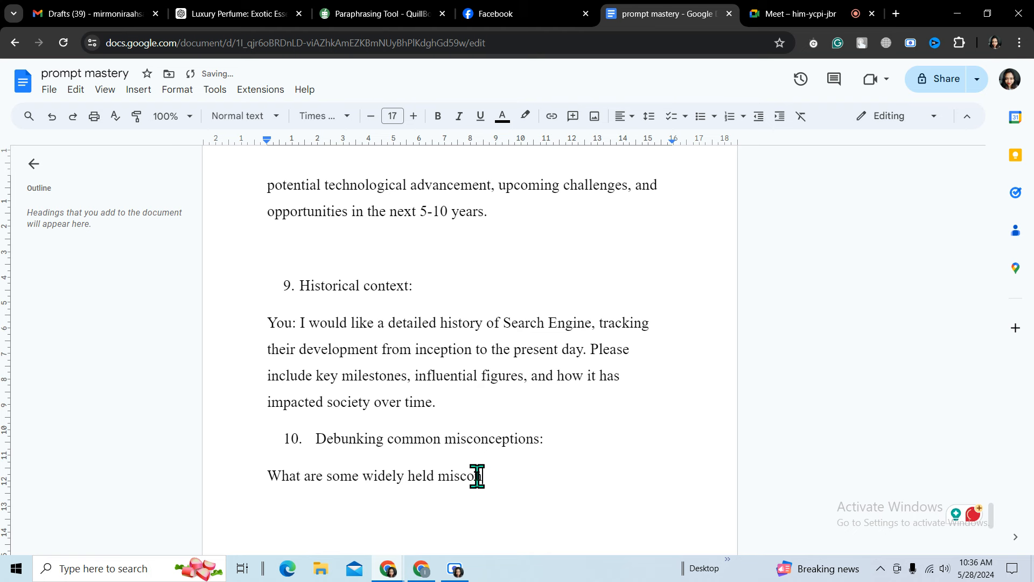
text(ncepti)
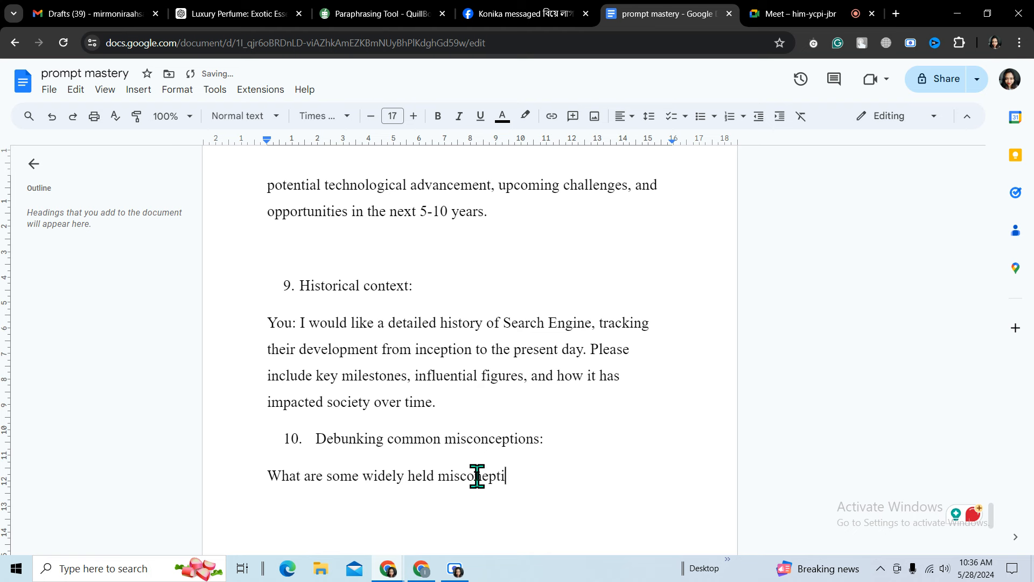
text(ons about )
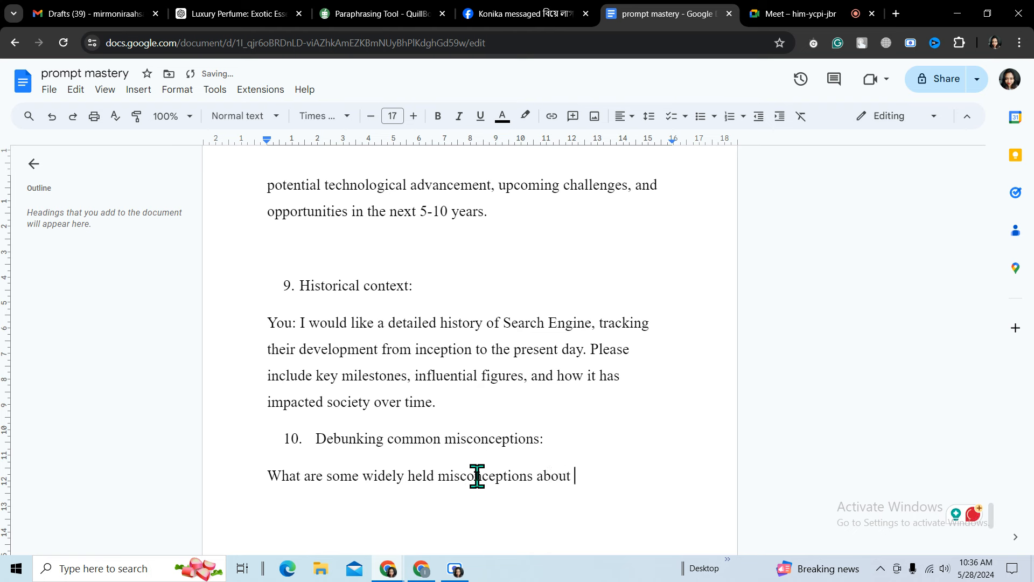
text(Searc)
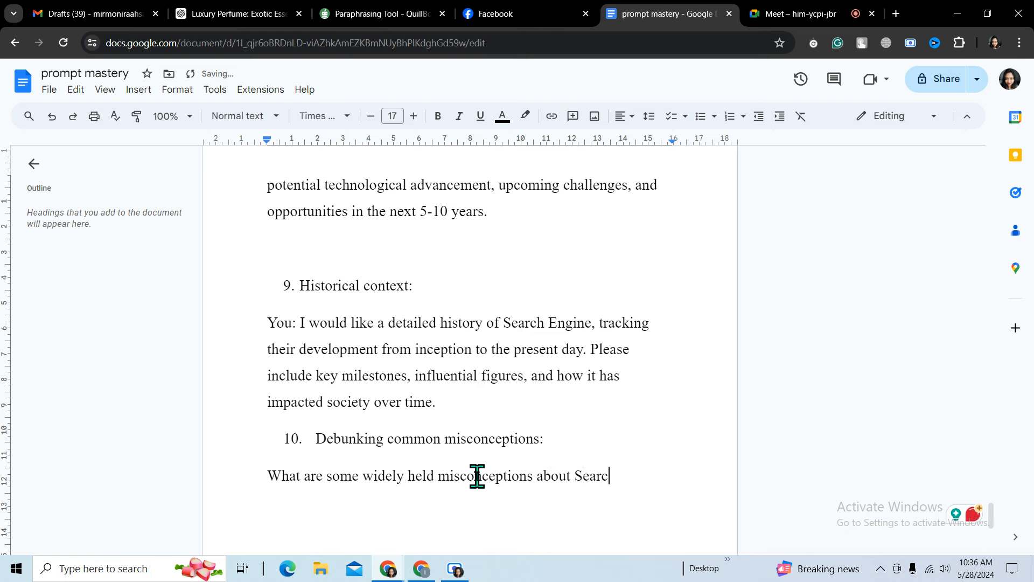
text(h eng)
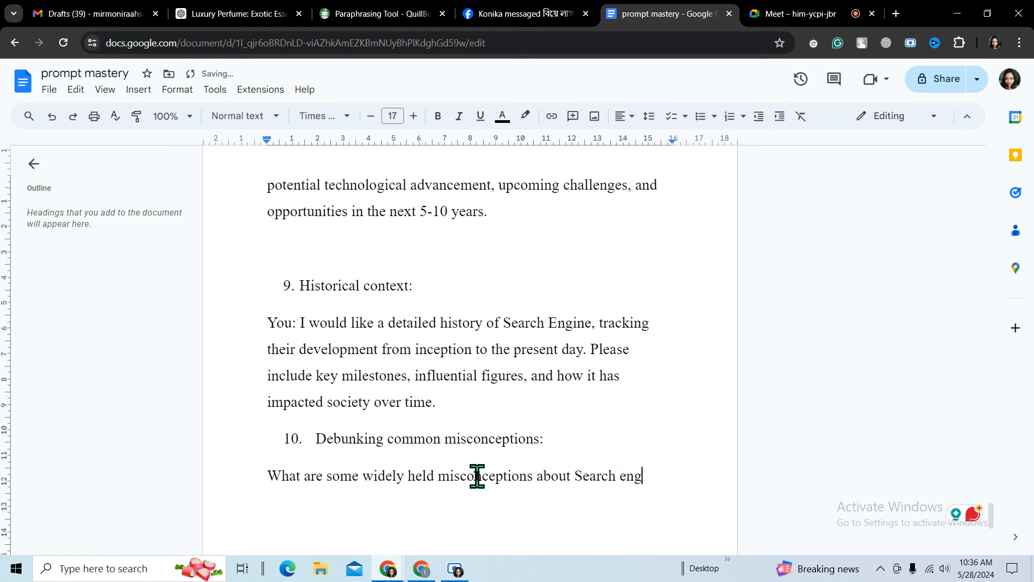
text(ines)
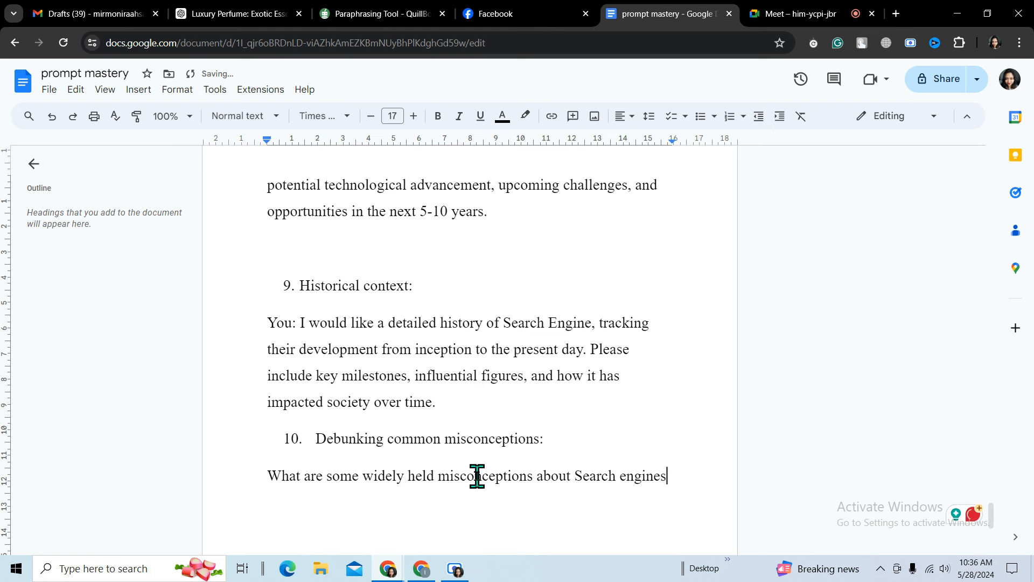
text(, )
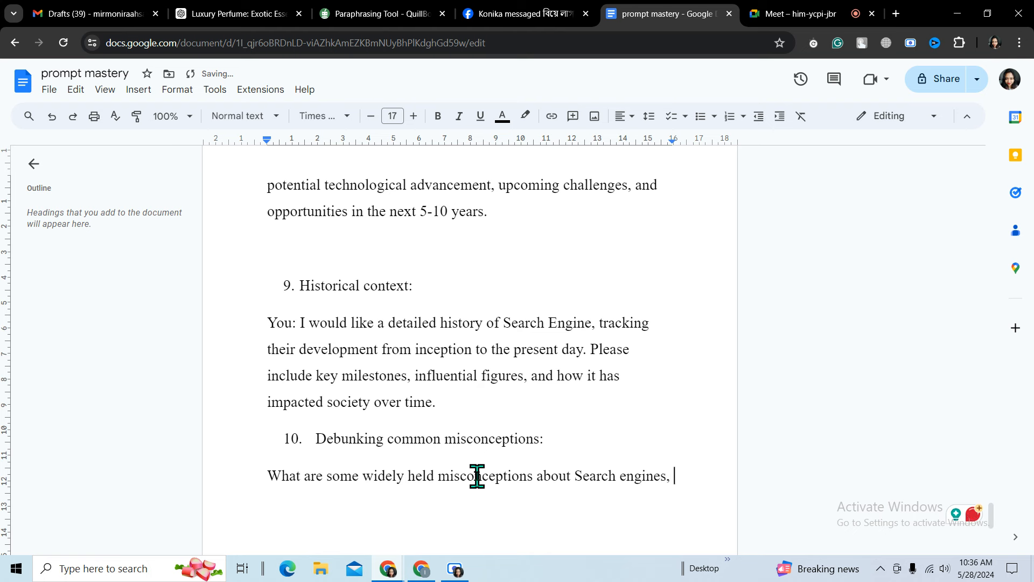
Continue the misconceptions question with "and why are they incorrect", keeping the words properly spaced and leaving off any trailing comma.
text(and why )
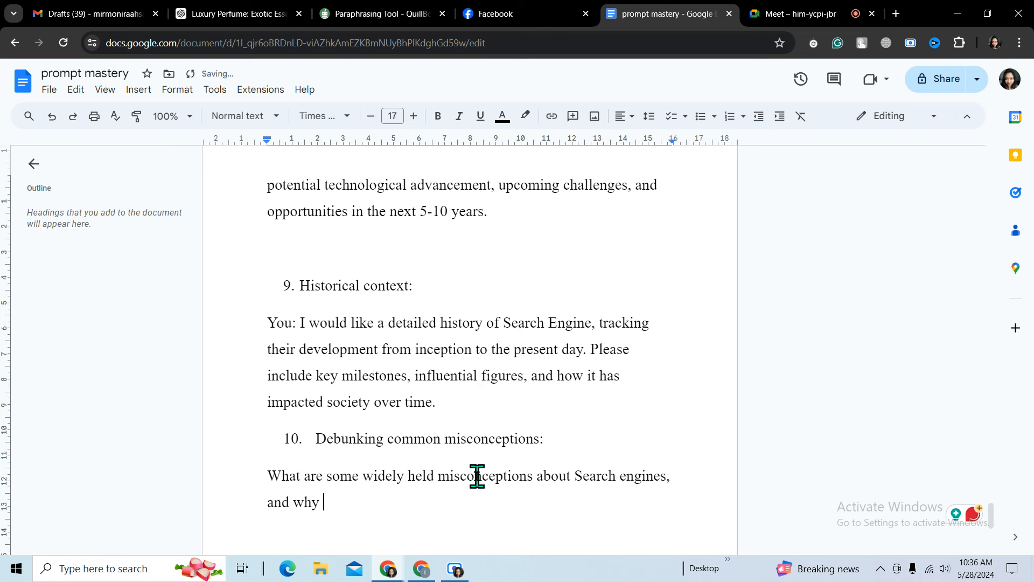
text(aret)
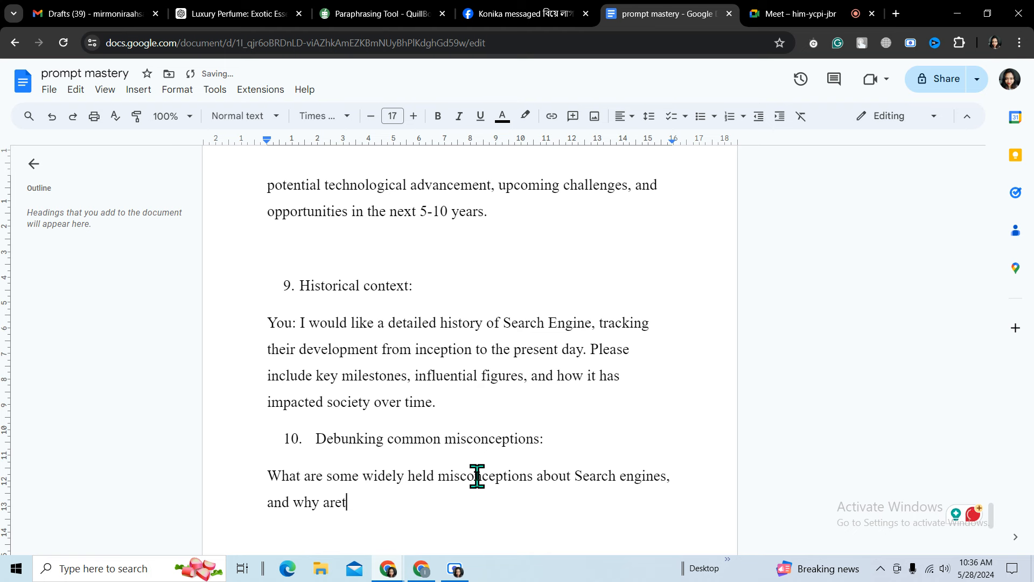
text(he)
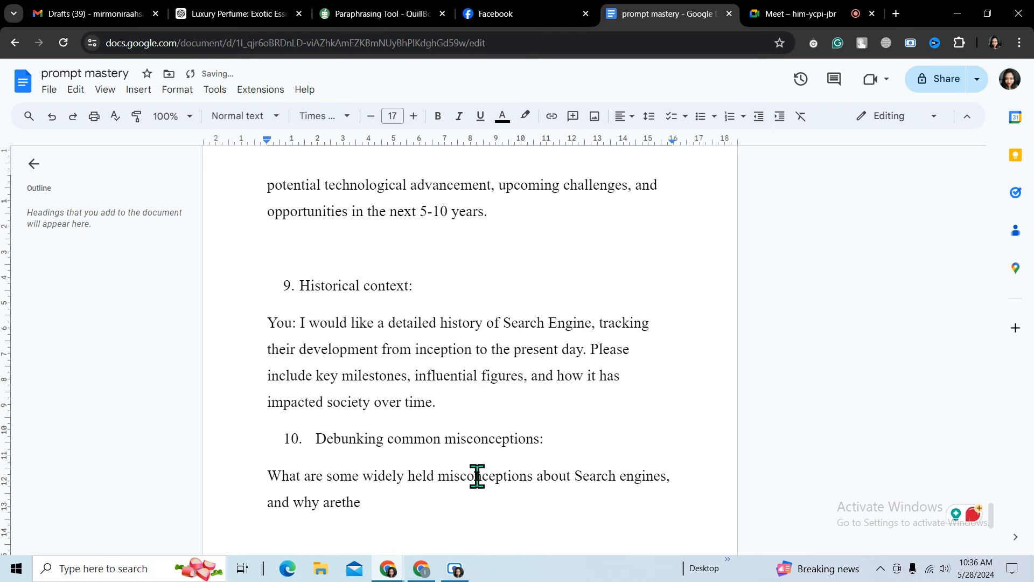
click(343, 502)
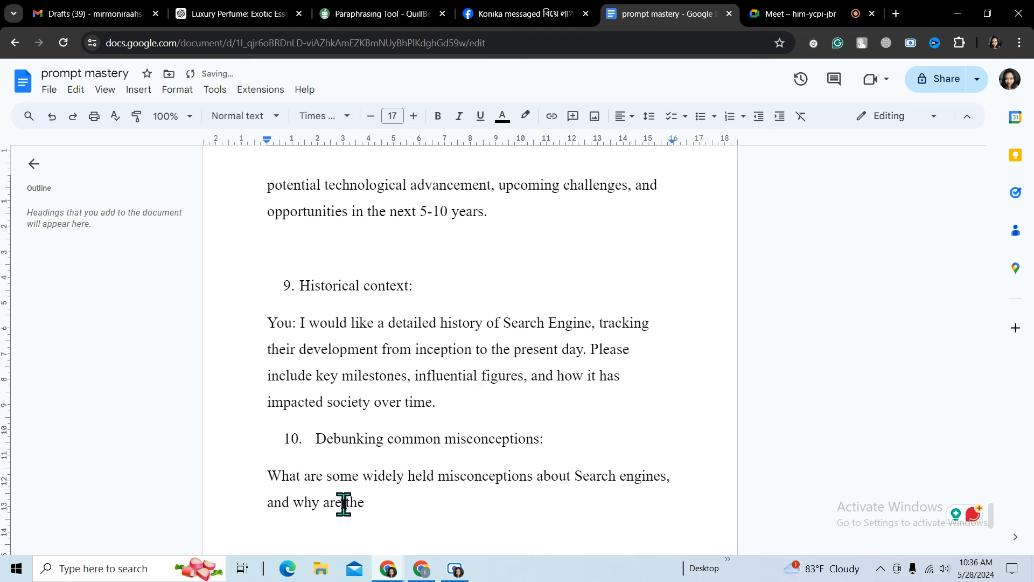
click(397, 509)
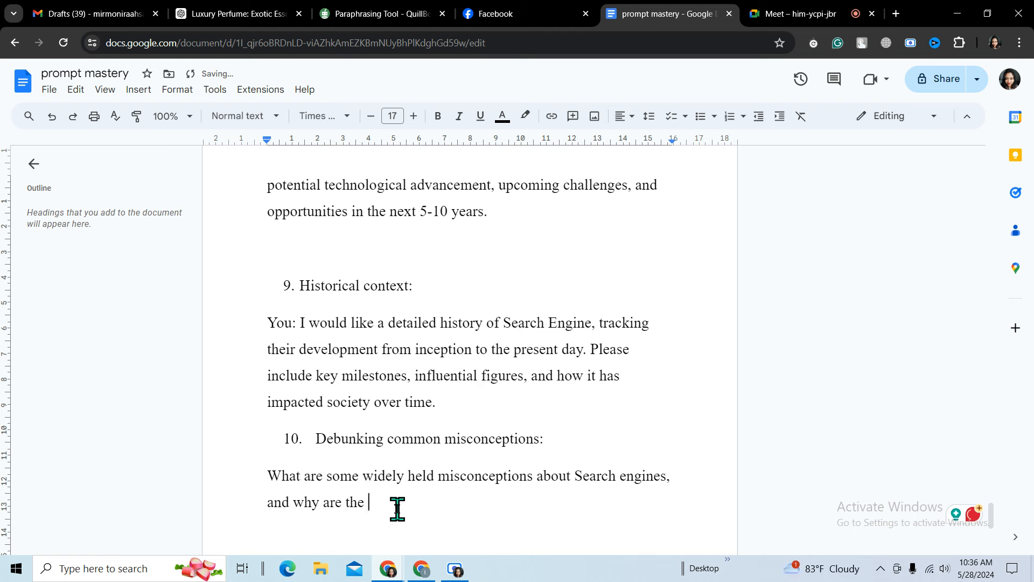
key(BackSpace)
text(y incorr)
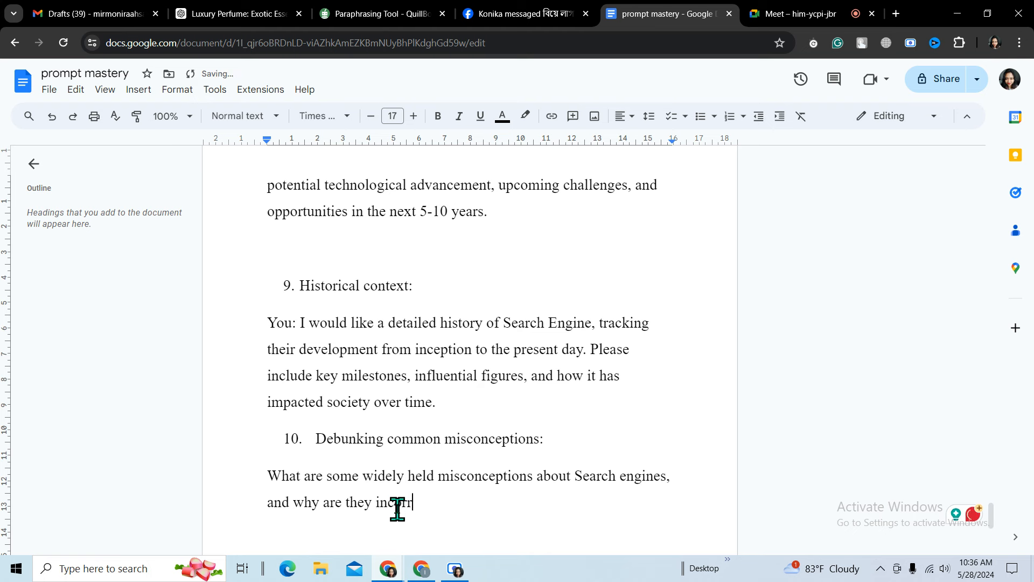
text(ect)
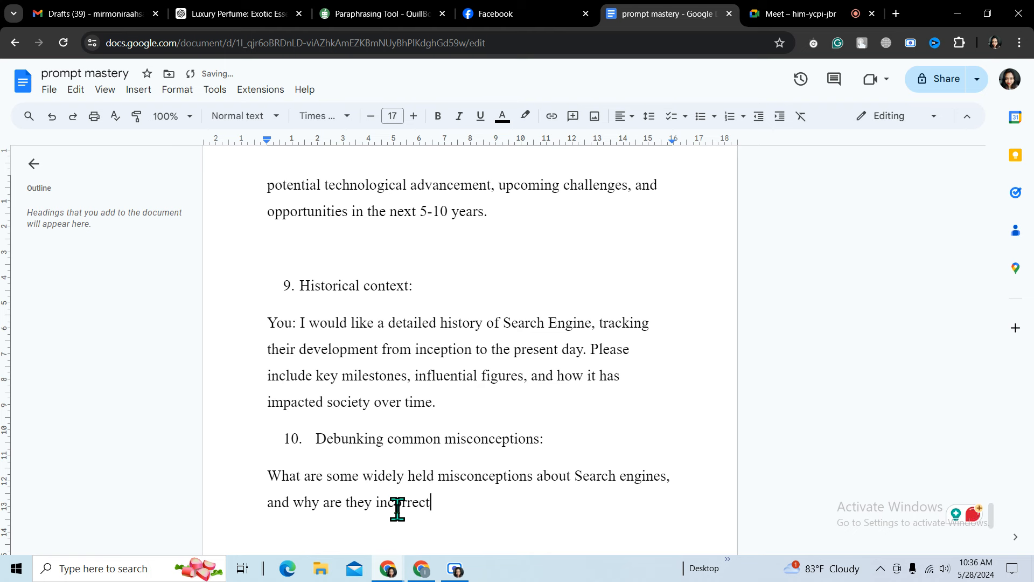
text(,)
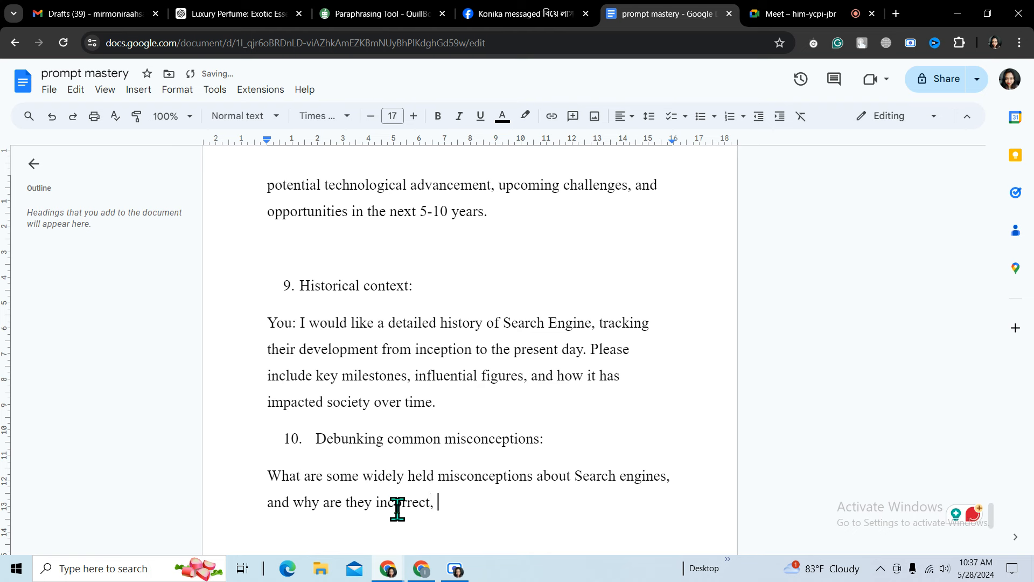
key(BackSpace)
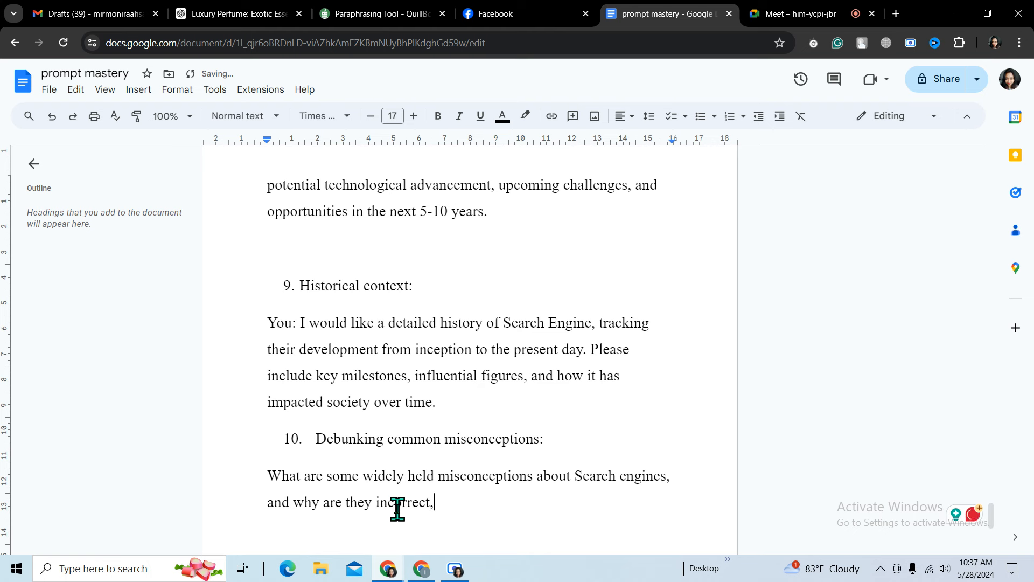
key(BackSpace)
End the question with a period and start a second sentence reading "Please provide a detailed explanation".
text(. ple)
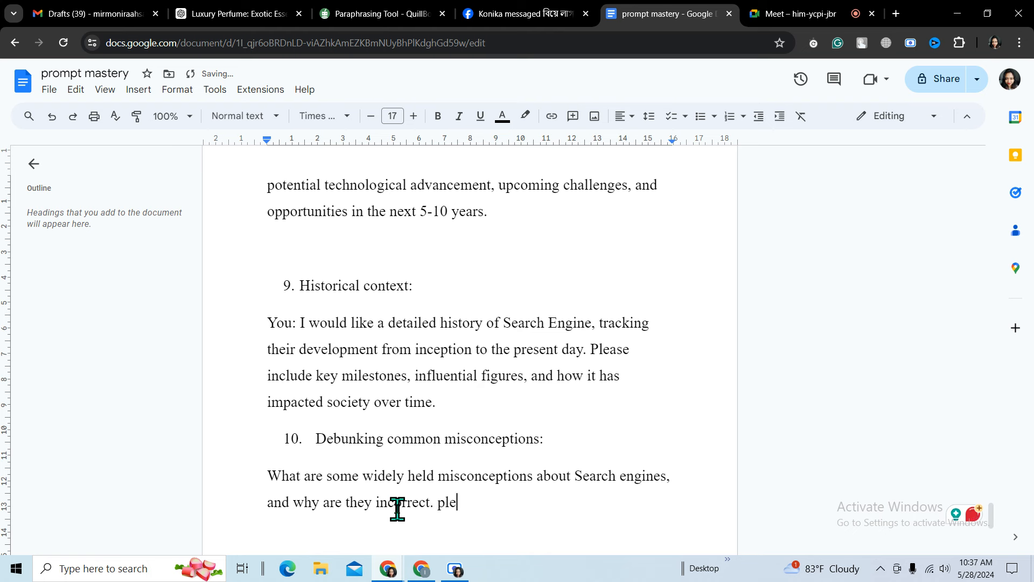
text(ase provide)
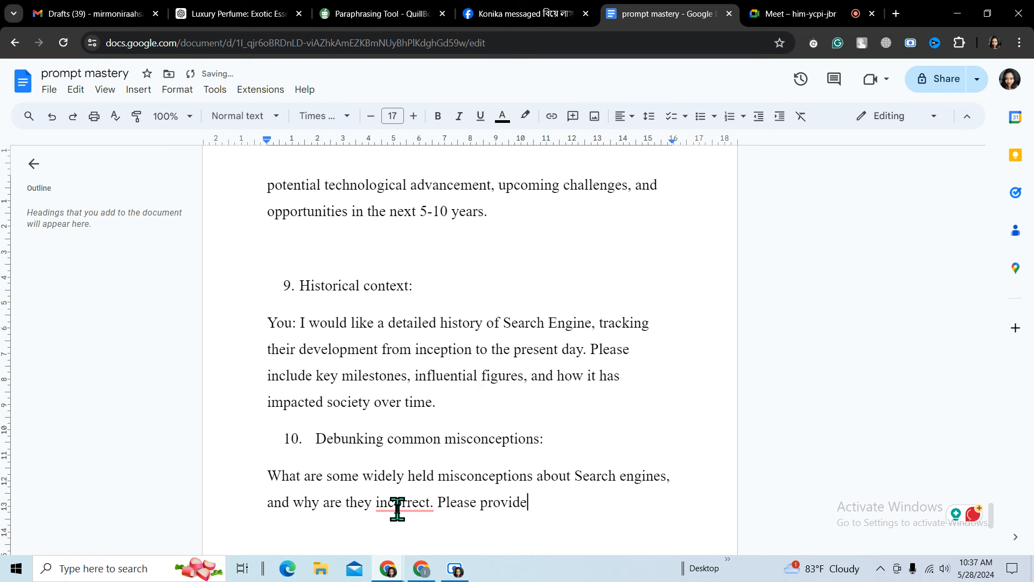
text( a )
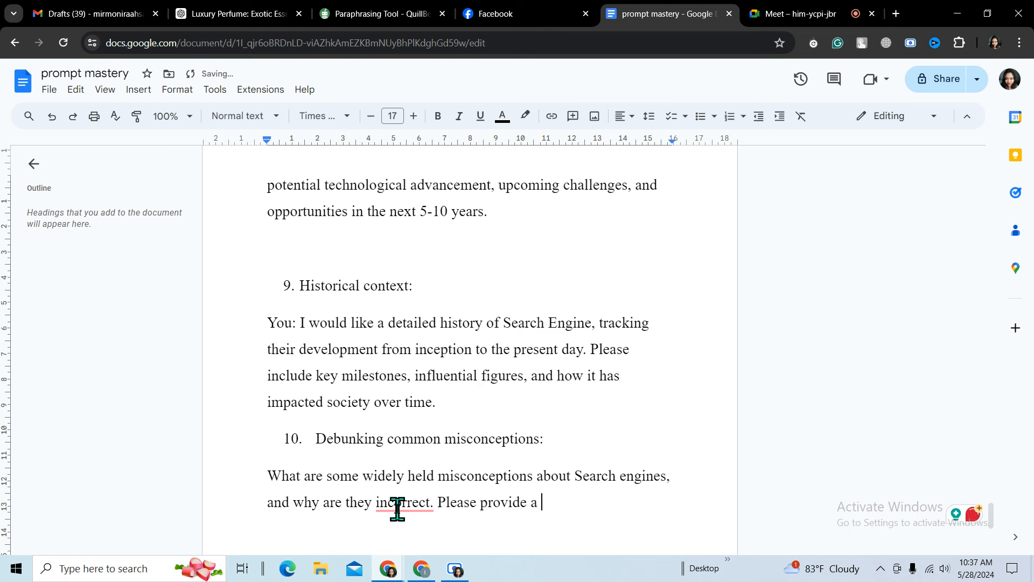
text(detaile)
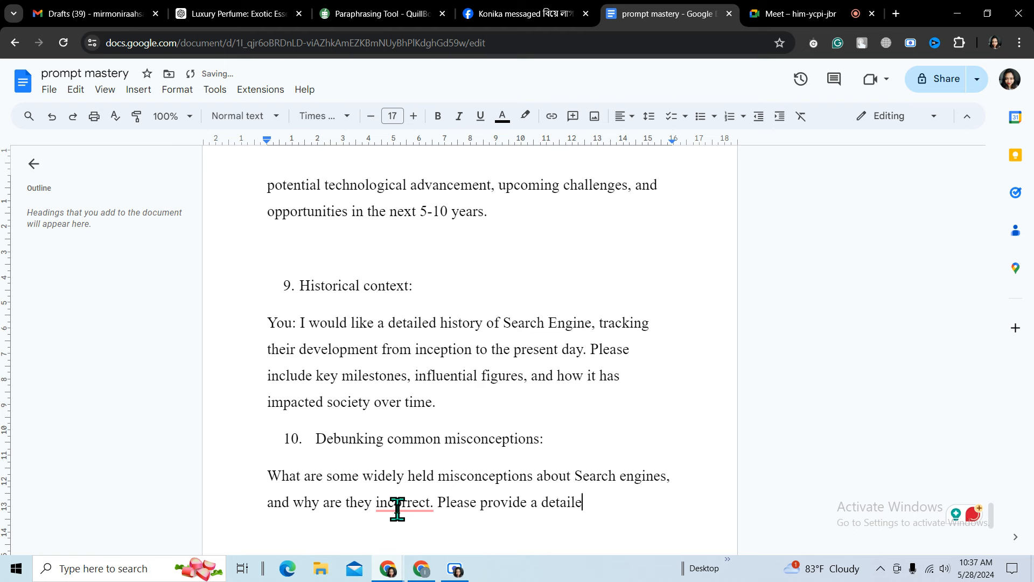
text(d explanation )
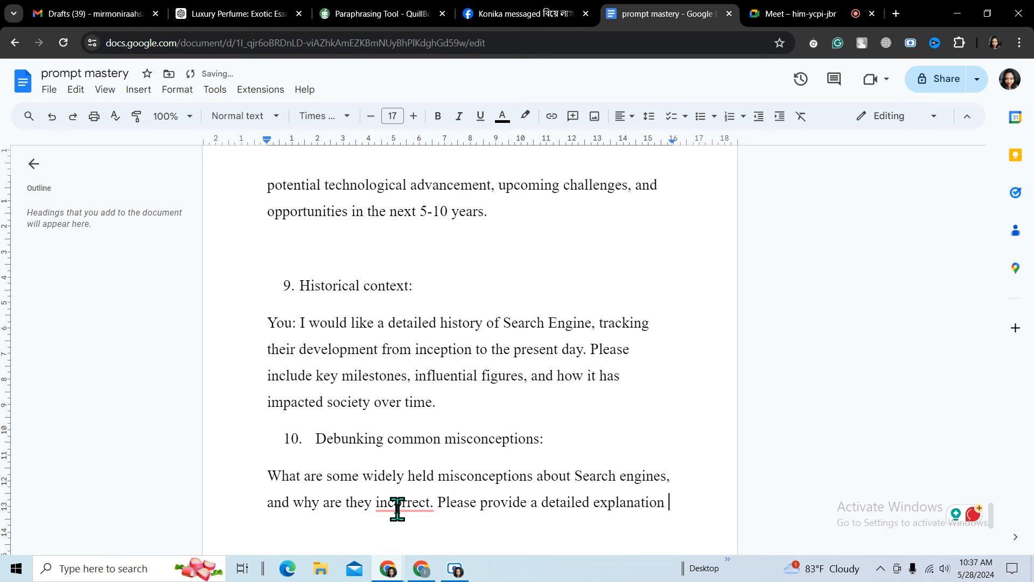
Continue the second sentence under heading 10 with "that addresses", correcting the spelling of "addresses".
text(tha)
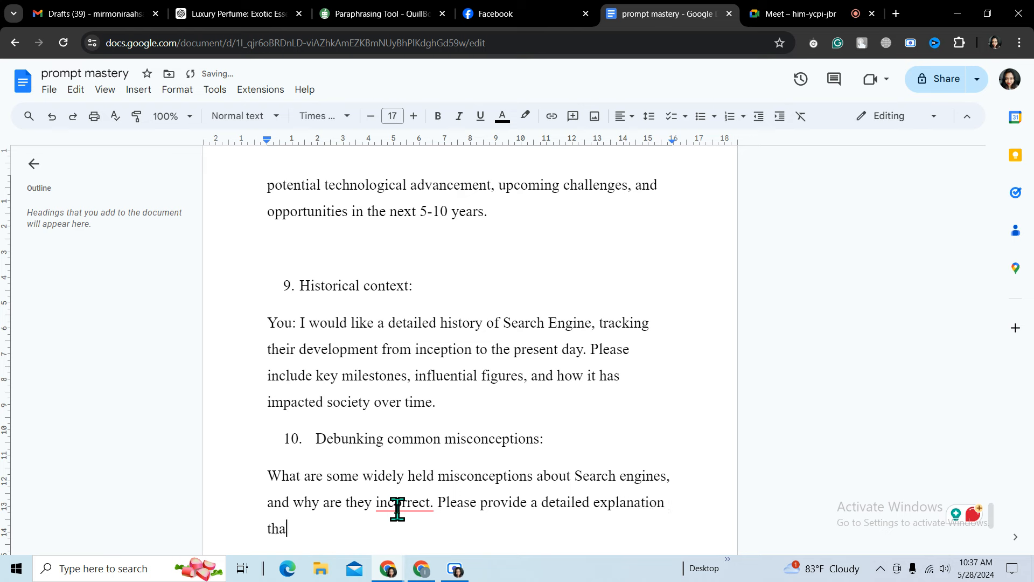
text(t addes)
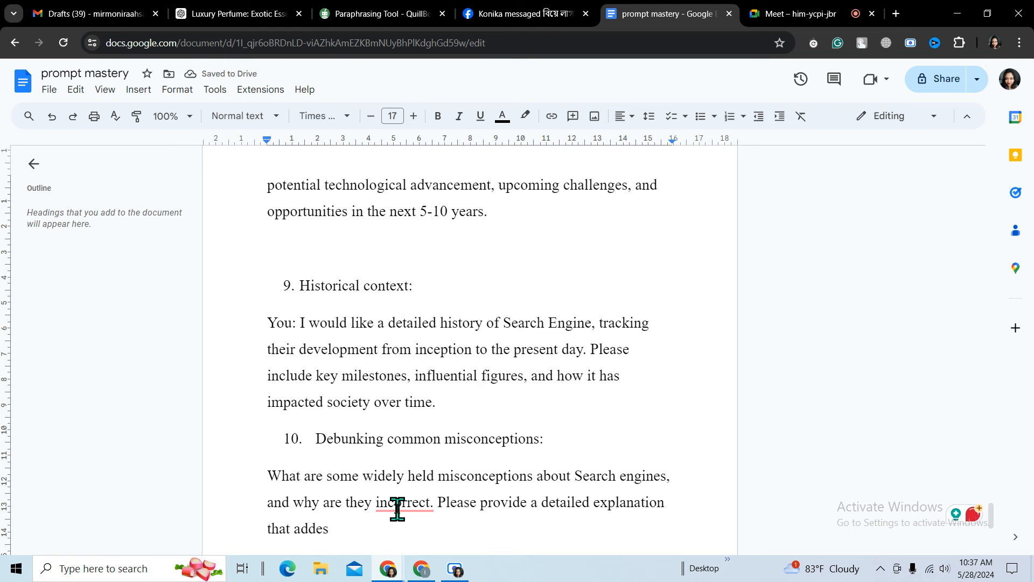
text(ee)
key(BackSpace)
key(BackSpace)
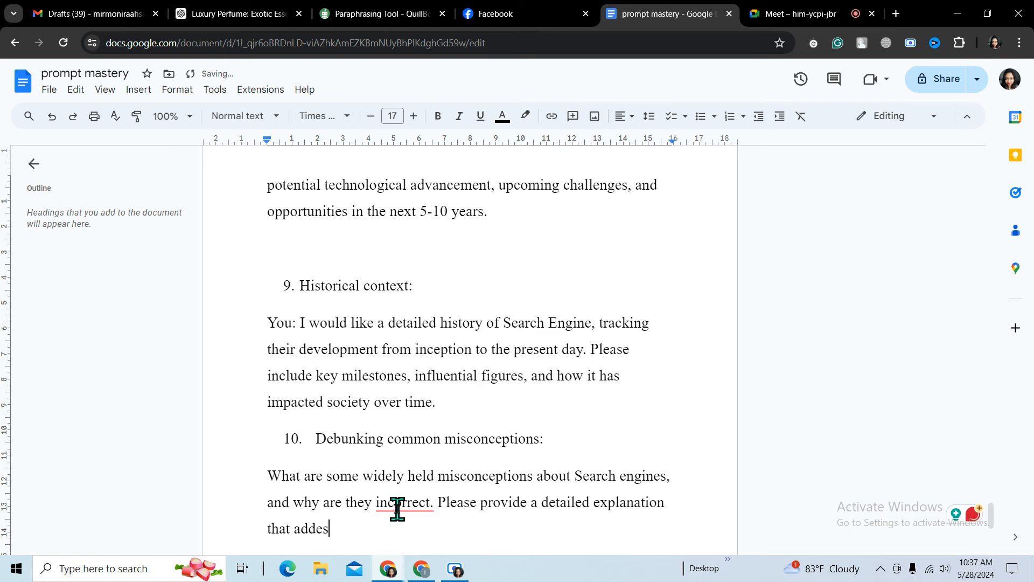
text(sses)
mouse_move(391, 510)
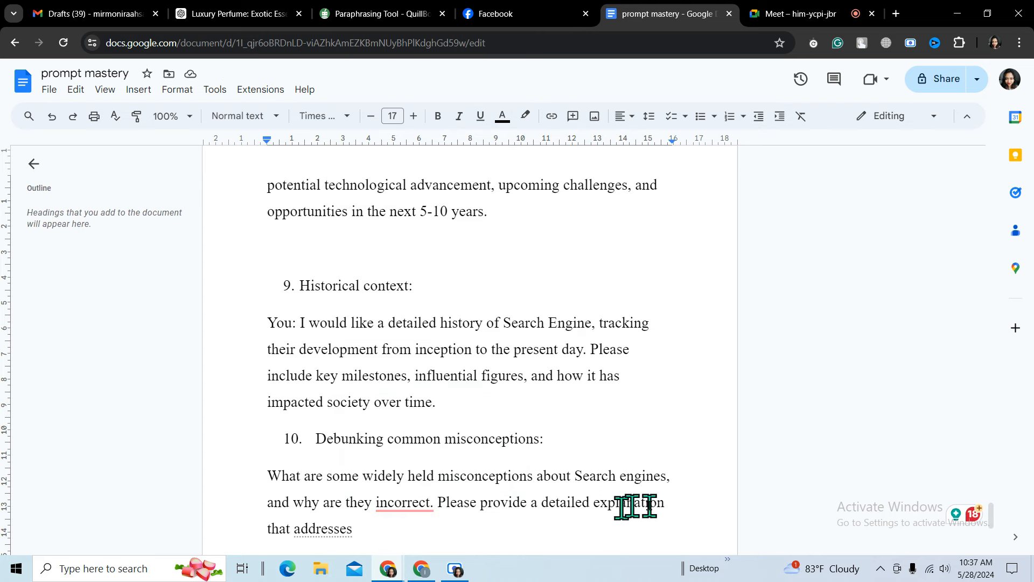
Extend the sentence under heading 10 with "why they these beliefs".
scroll(619, 509, down, 2)
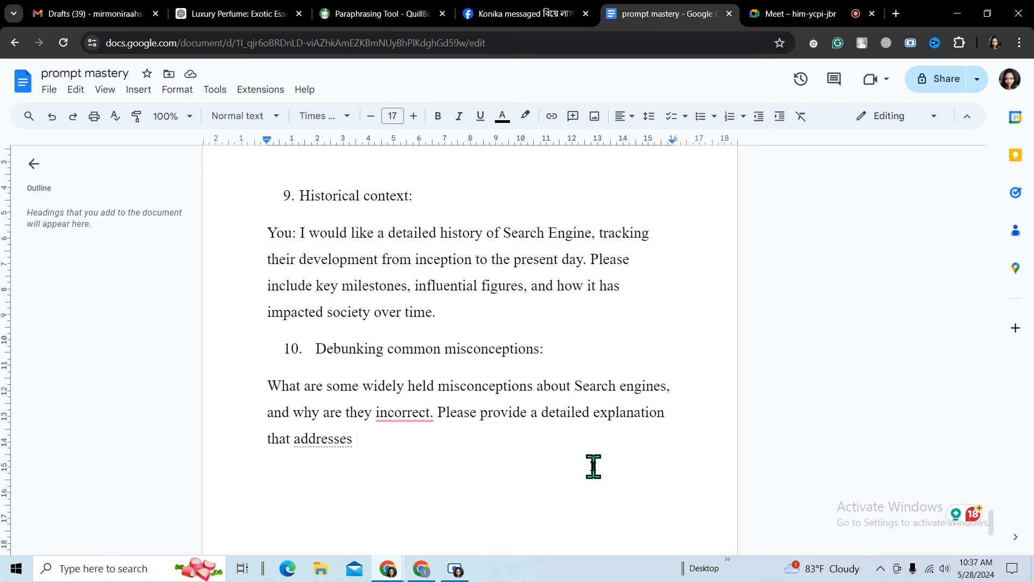
text(wh)
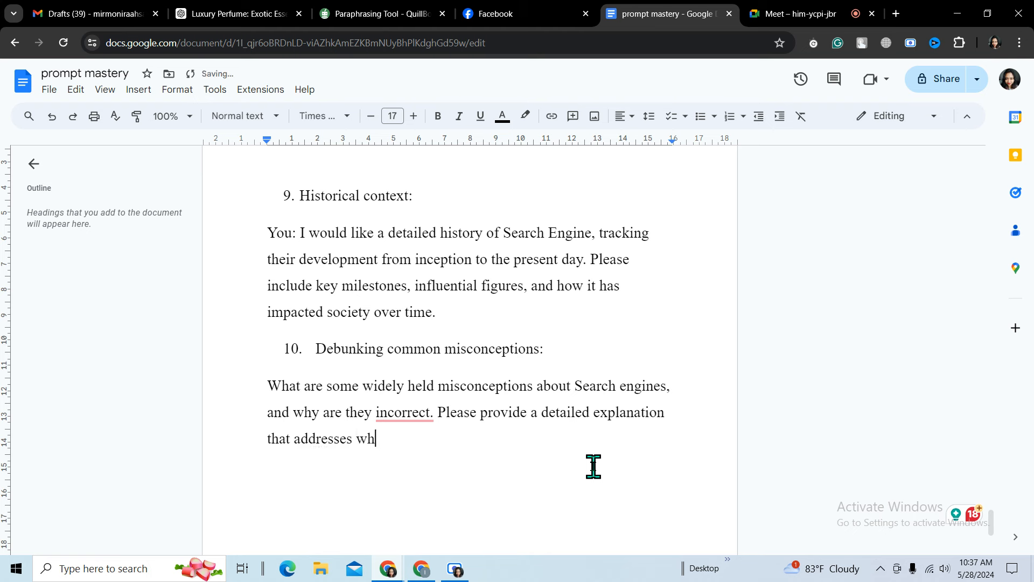
text(ty they)
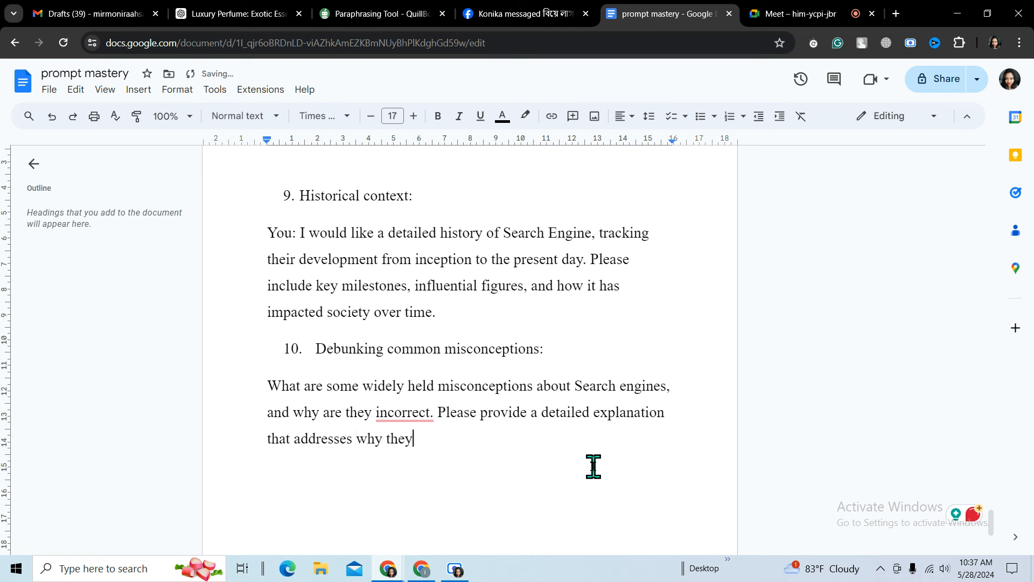
text( the)
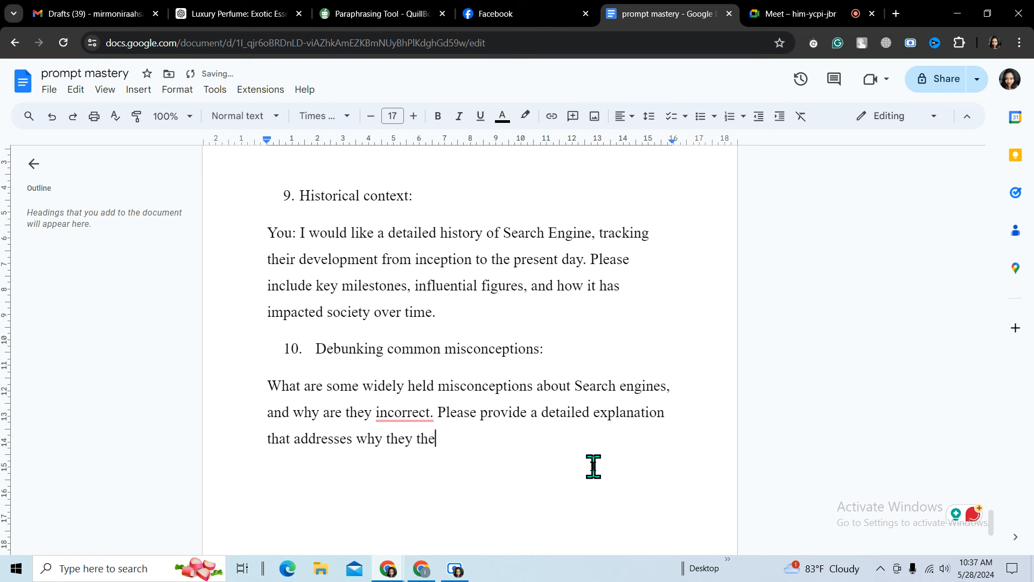
text(r)
key(BackSpace)
text(se)
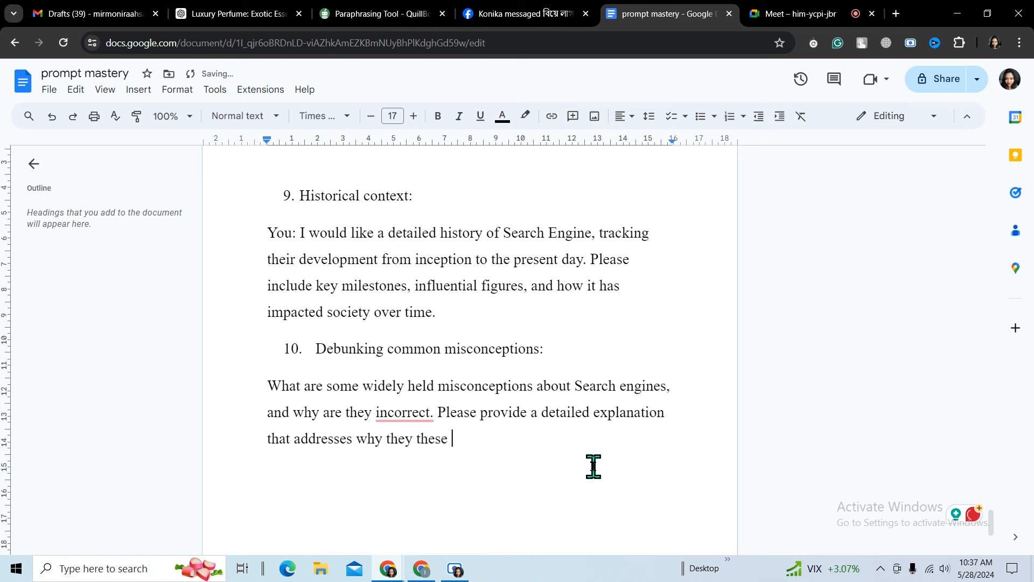
text( b)
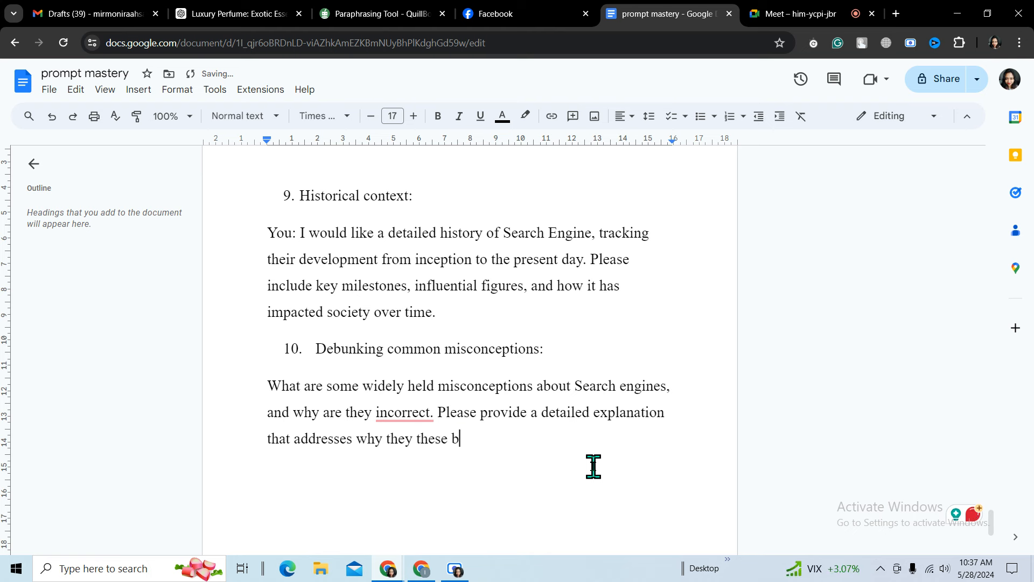
text(el)
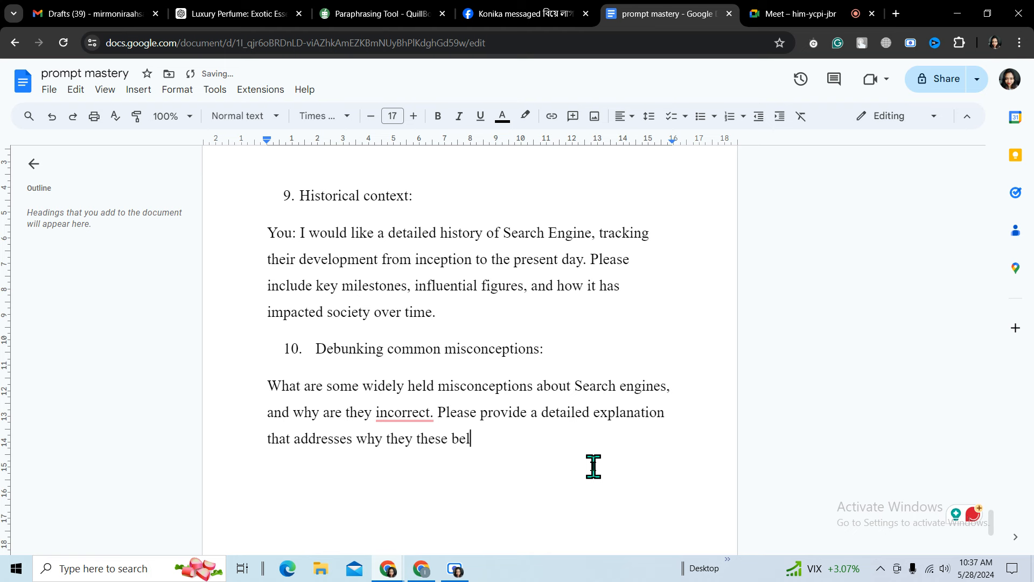
text(ief)
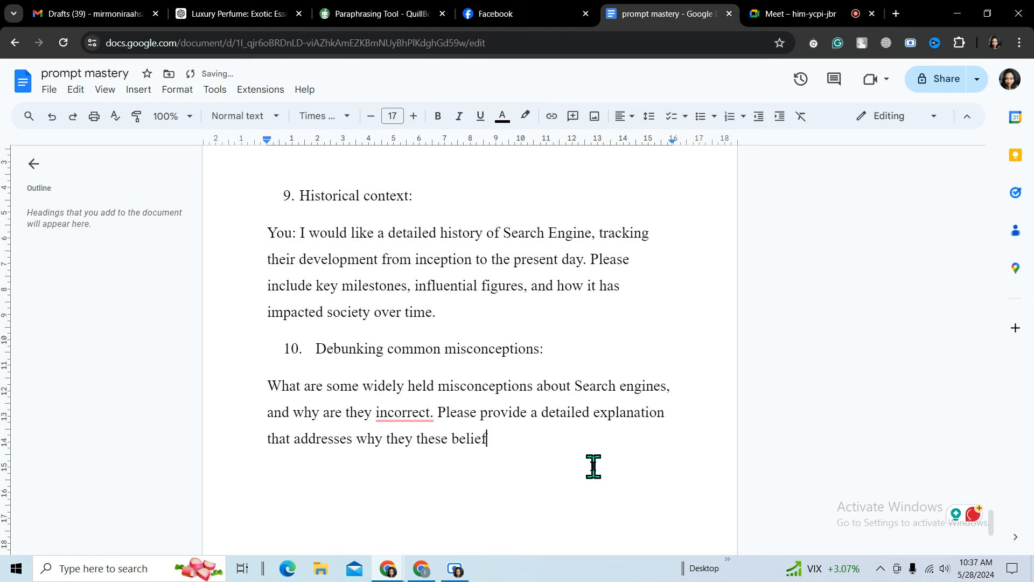
text(s )
Finish the sentence with "persist and what the reality is." and replace the period after "incorrect" with a question mark using the Grammarly correction.
text(persist and w)
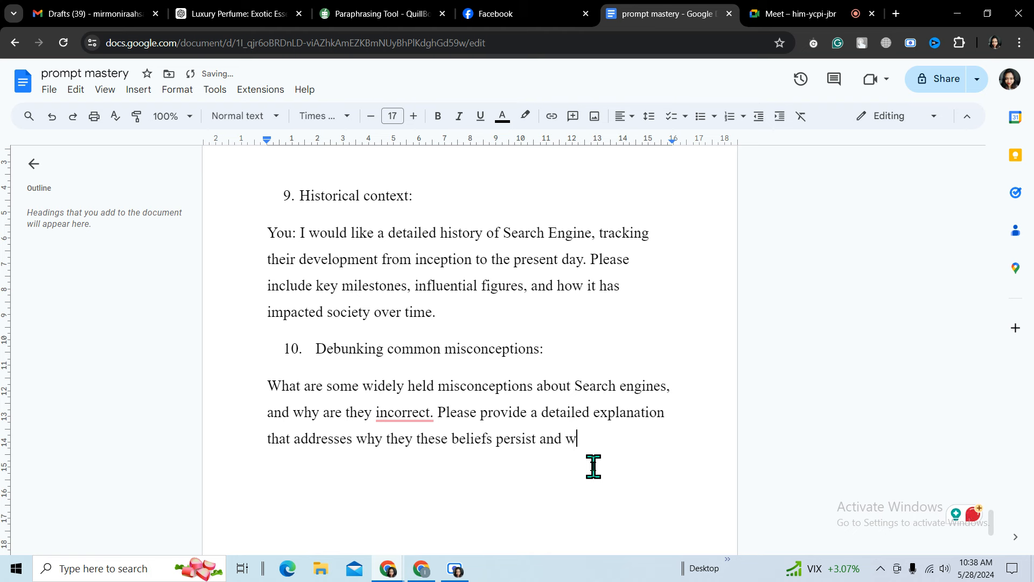
text(hat)
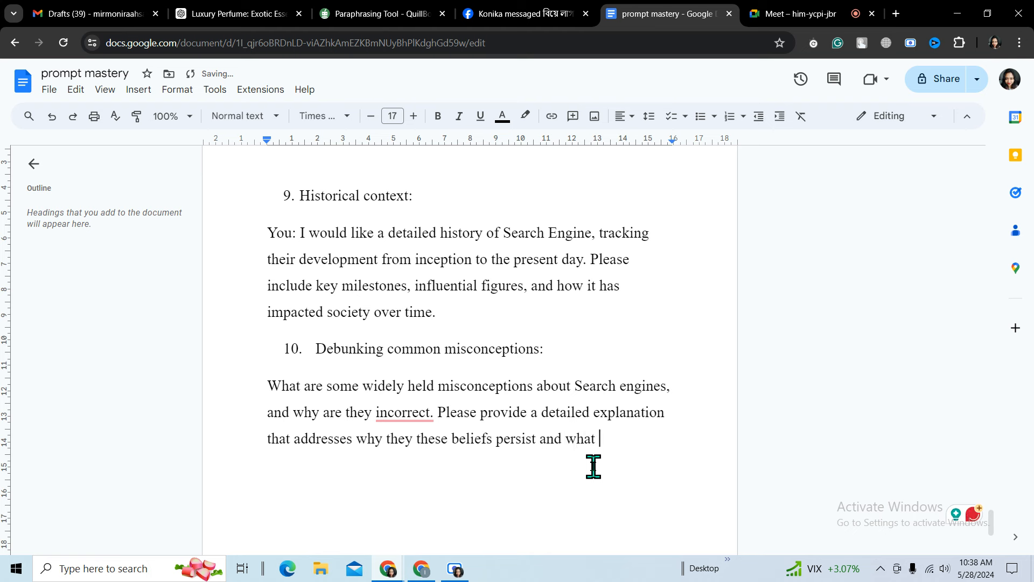
text( the r)
text(eal)
text(ity )
text(is.)
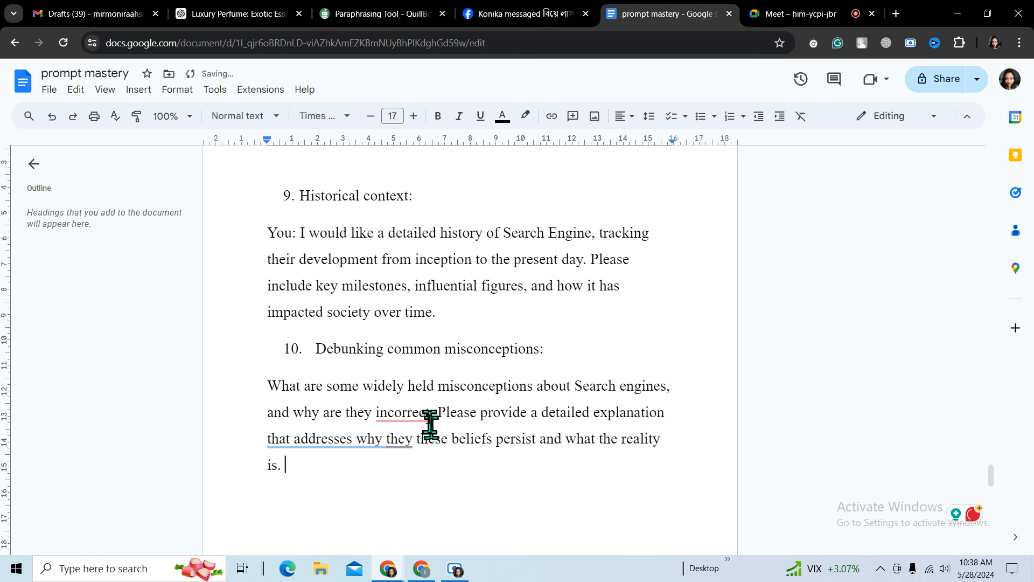
mouse_move(420, 412)
click(404, 453)
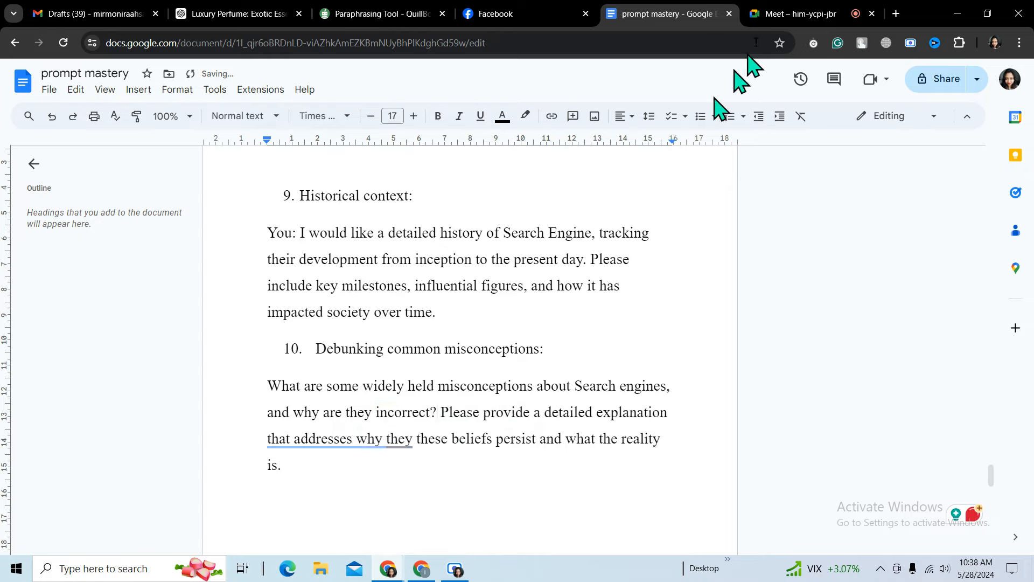
Check the participant list in the Google Meet call and go back to the prompt mastery document.
click(775, 15)
scroll(956, 342, down, 10)
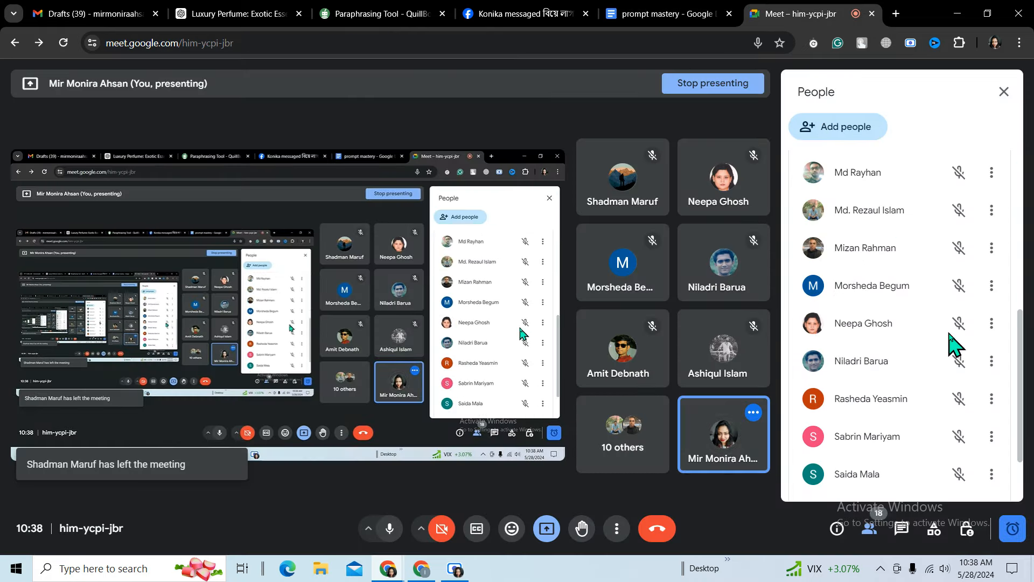
scroll(950, 351, up, 10)
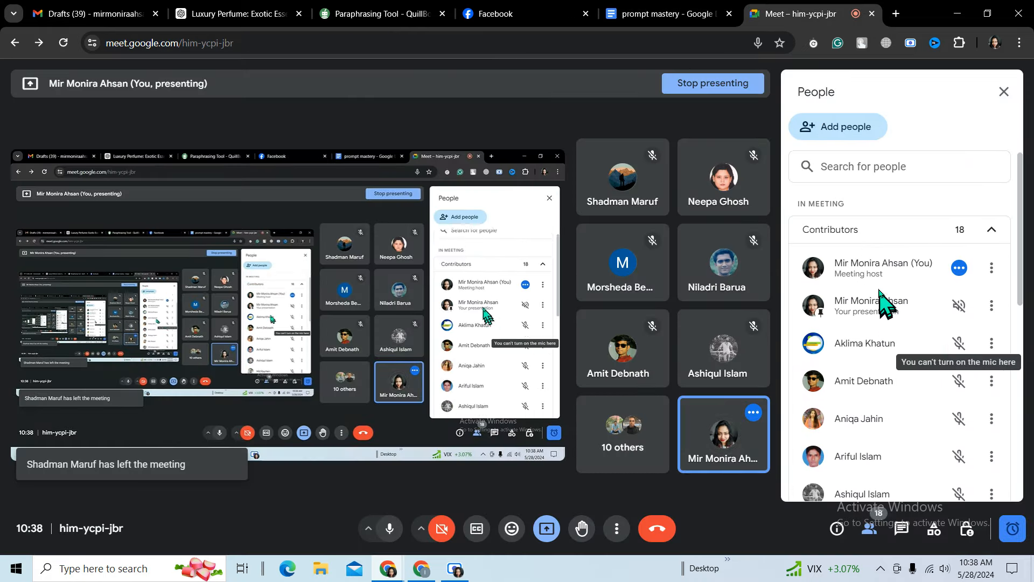
click(666, 13)
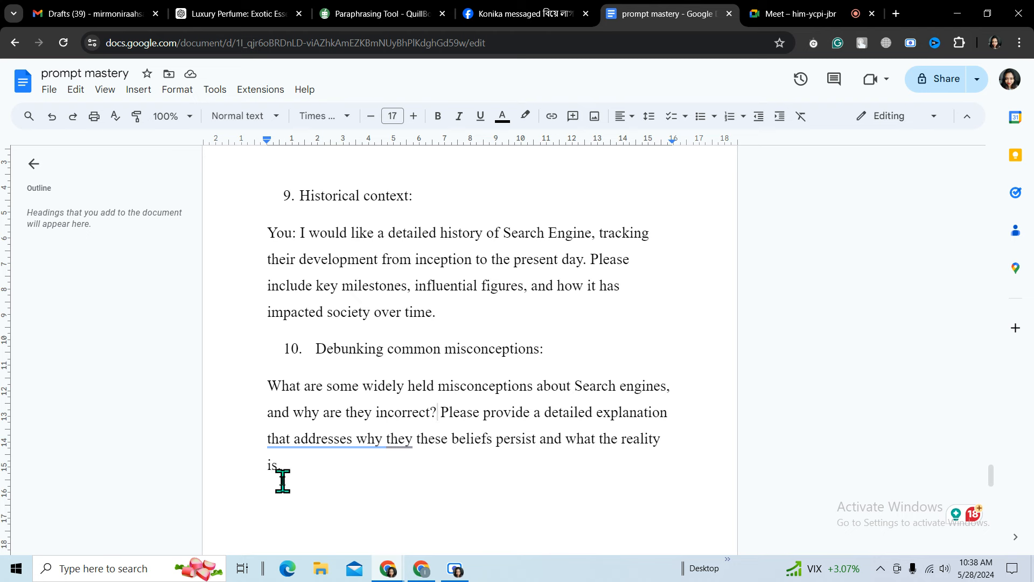
Accept the Grammarly correction that removes the extra "they" before "these beliefs" in prompt 10.
mouse_move(408, 445)
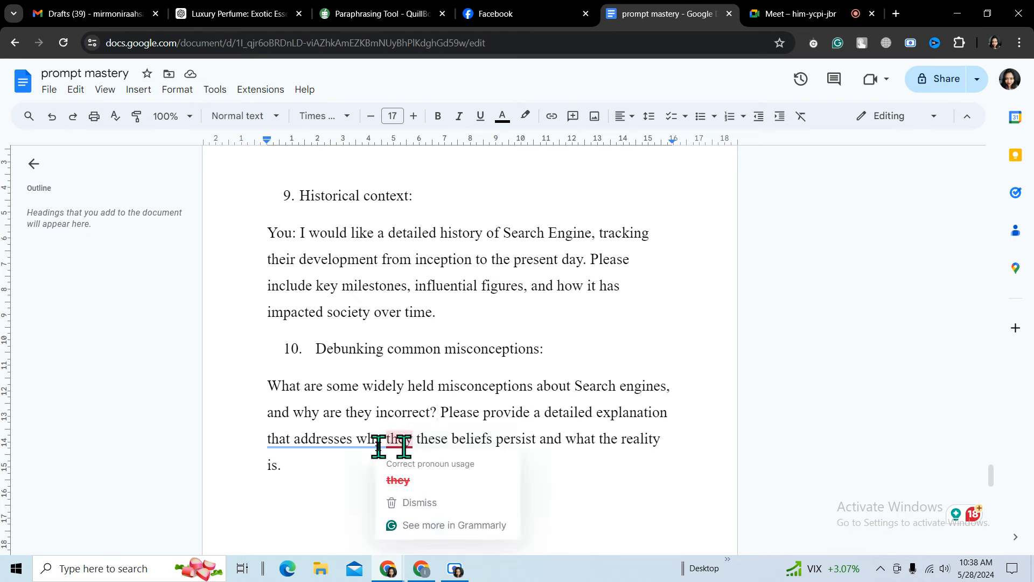
click(398, 438)
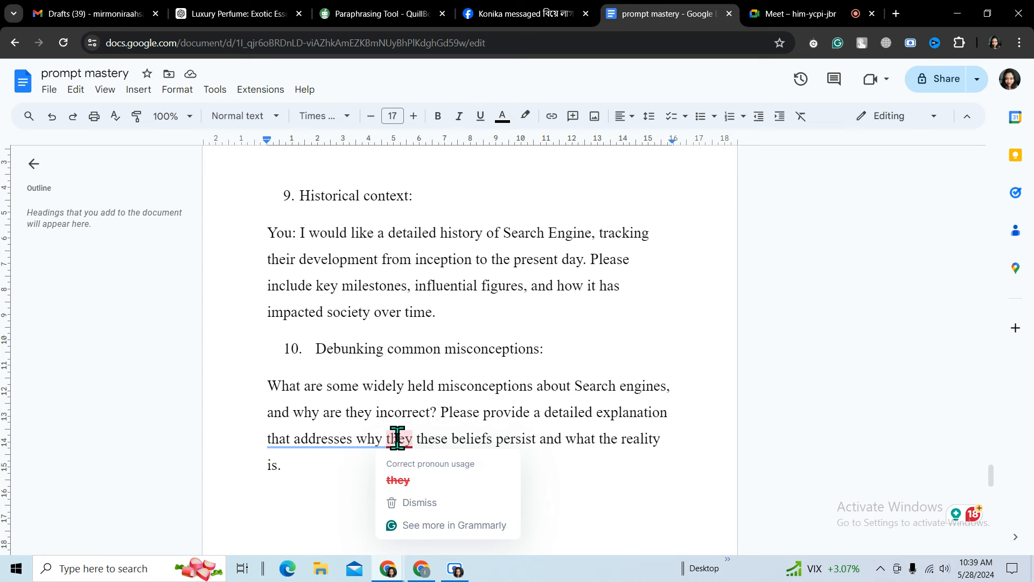
click(401, 470)
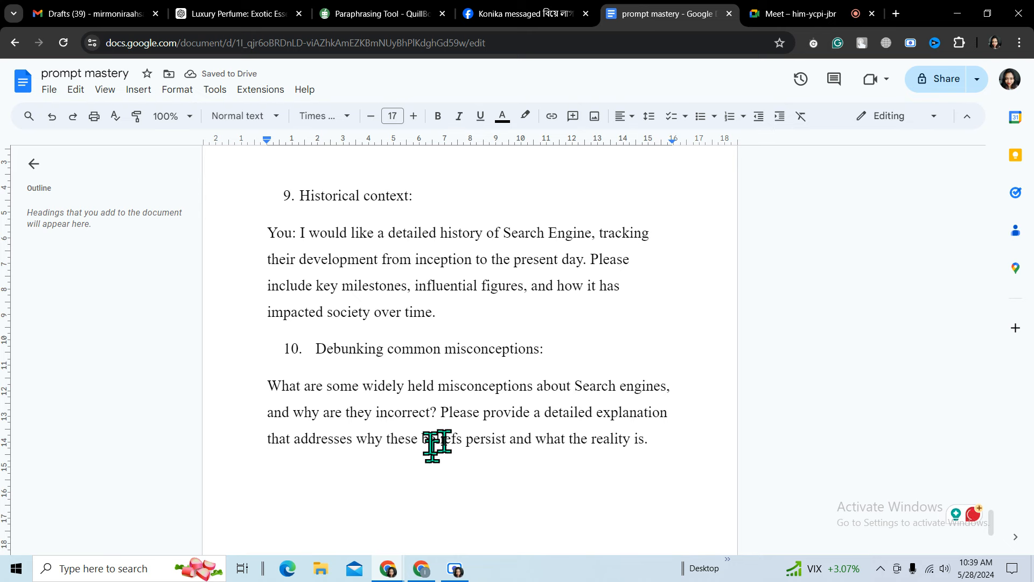
Review the numbered prompts in the "Chat Gpt Advanced Prompt" section of the document.
scroll(578, 466, up, 6)
scroll(581, 458, up, 3)
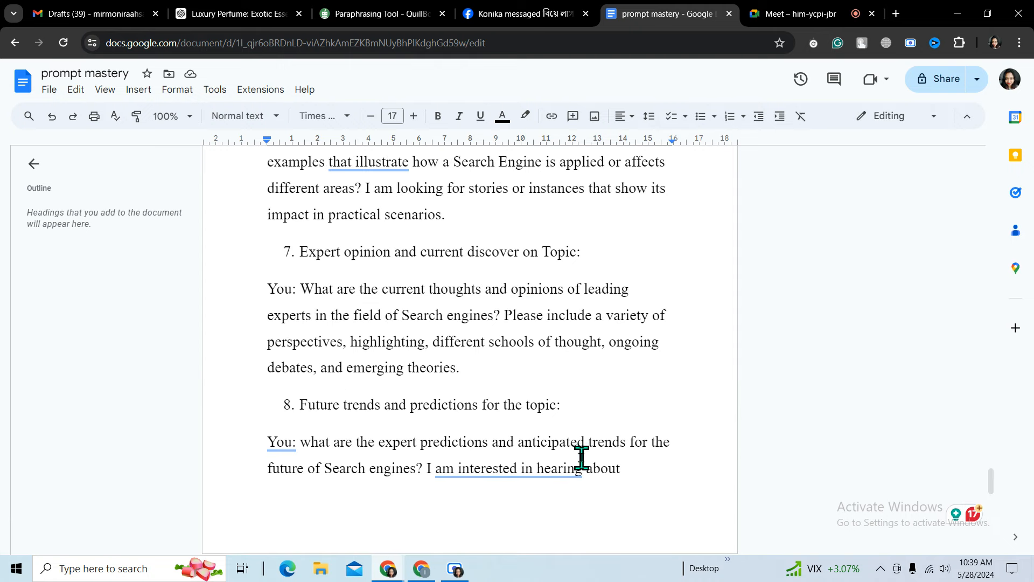
scroll(581, 458, up, 5)
scroll(533, 423, up, 15)
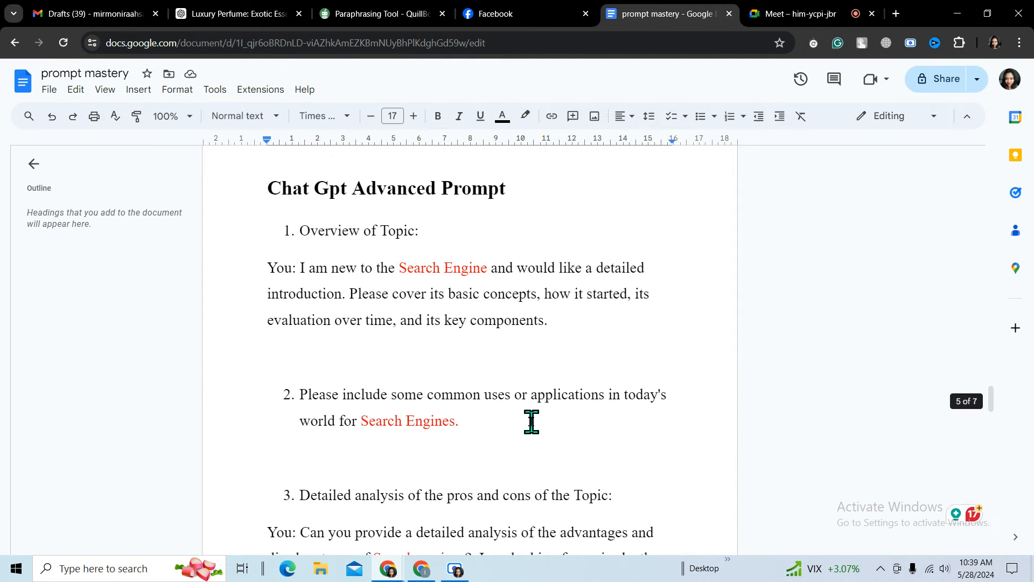
scroll(536, 420, down, 20)
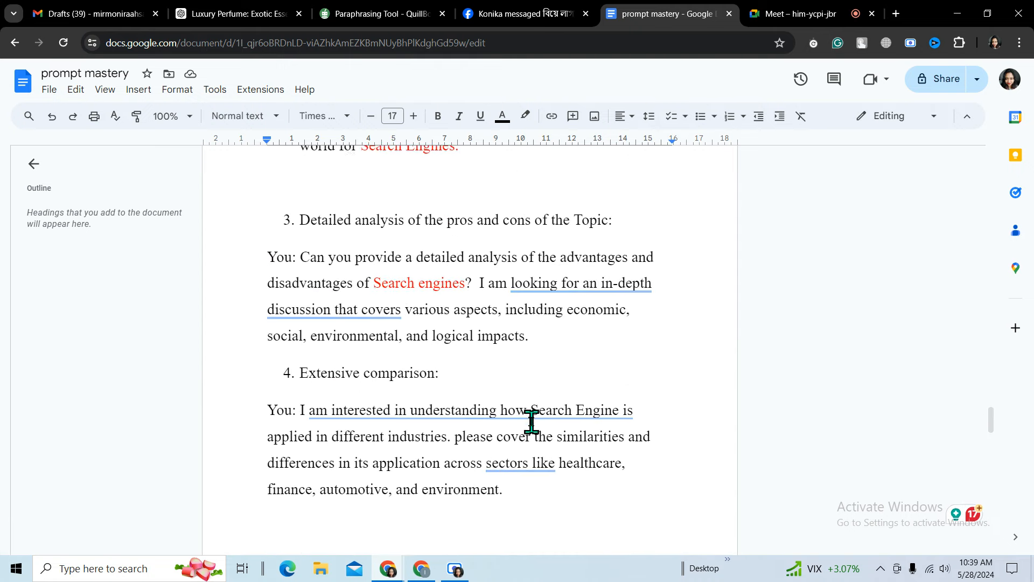
Look over the Google Meet participants again, then return to the document to view the finished prompt 10.
click(772, 13)
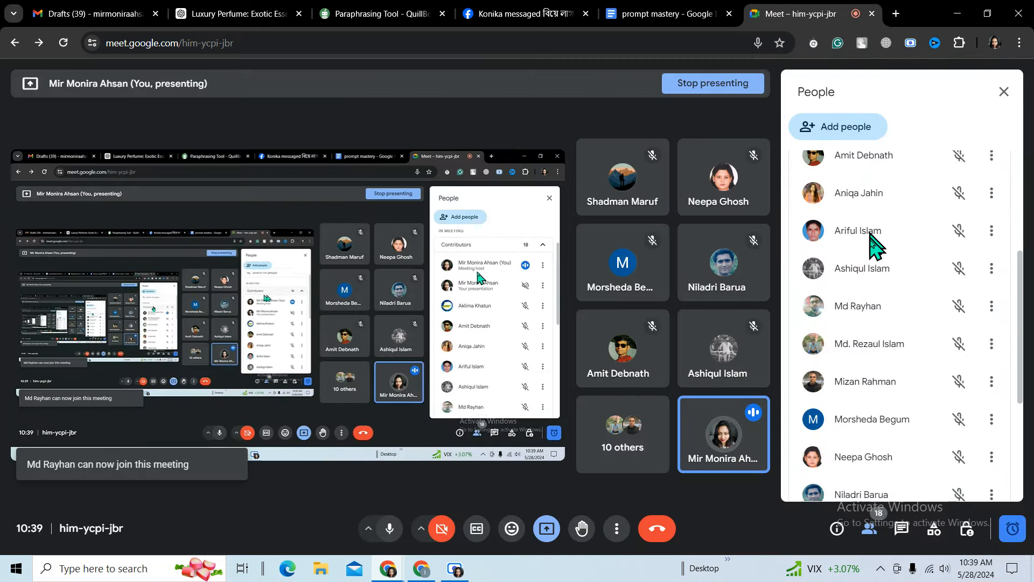
scroll(873, 245, down, 2)
scroll(880, 291, up, 5)
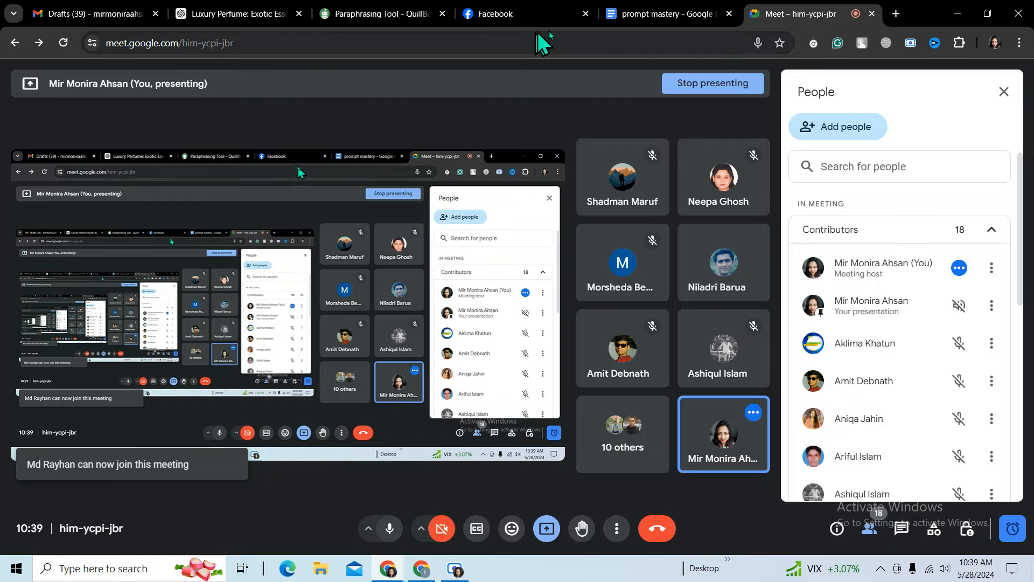
click(625, 13)
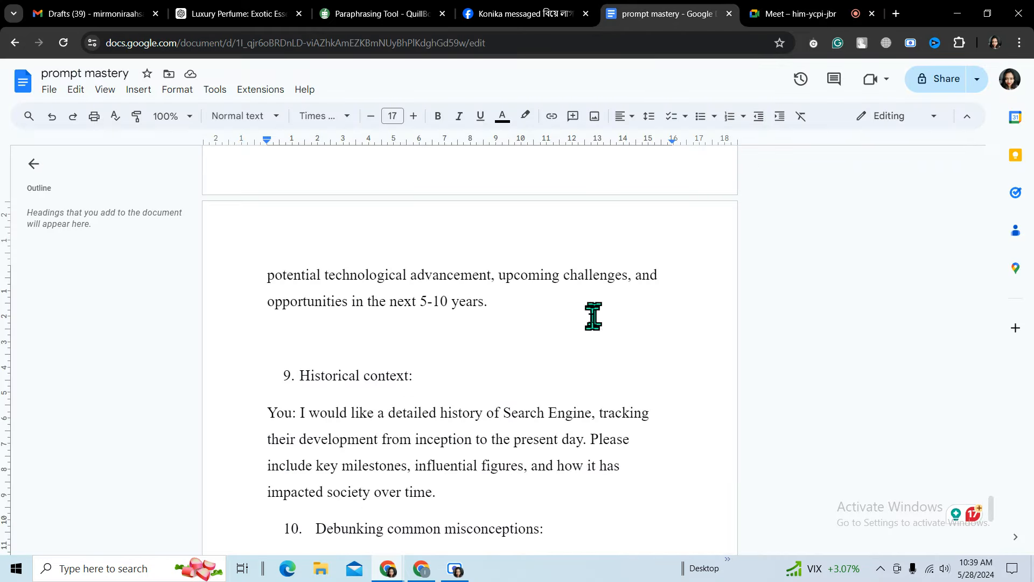
scroll(582, 334, down, 9)
scroll(582, 339, up, 3)
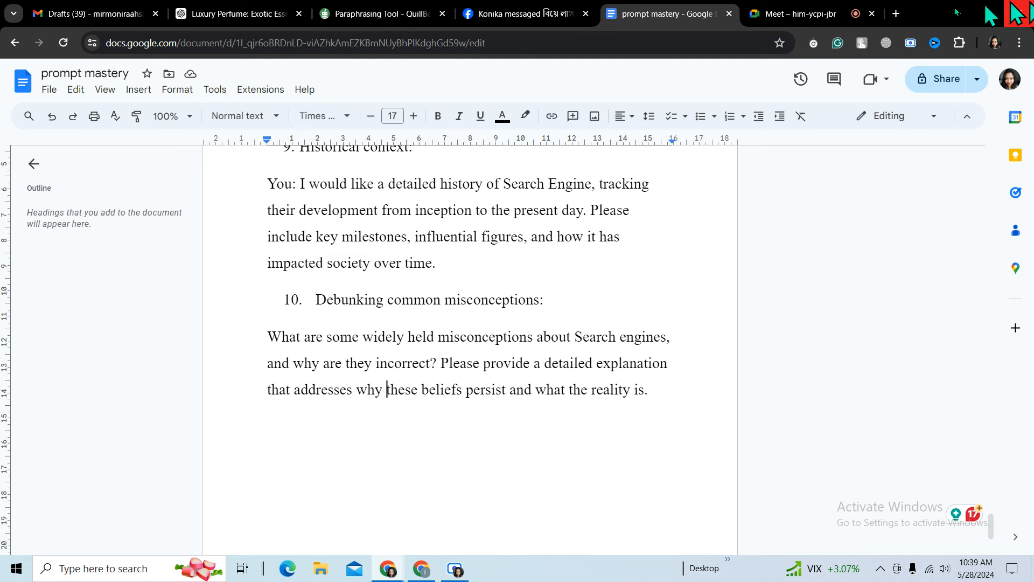
Switch to the Google Meet call and leave the meeting.
click(778, 13)
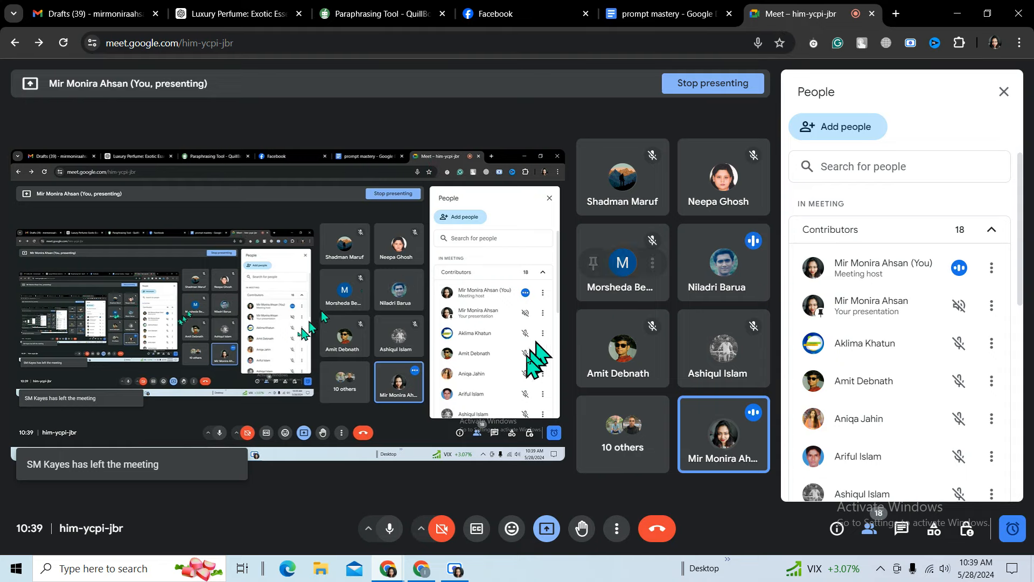
mouse_move(435, 576)
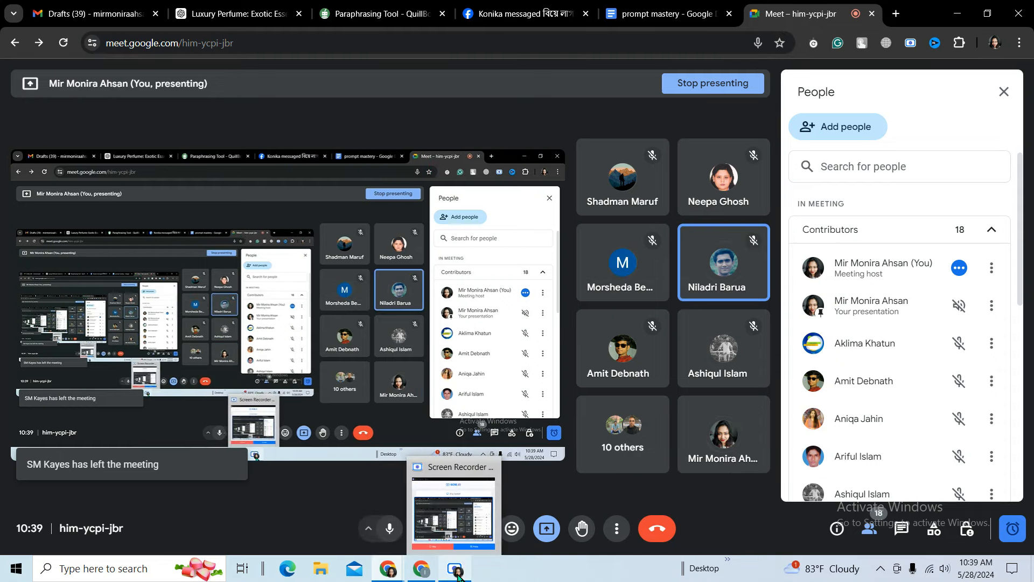
click(456, 575)
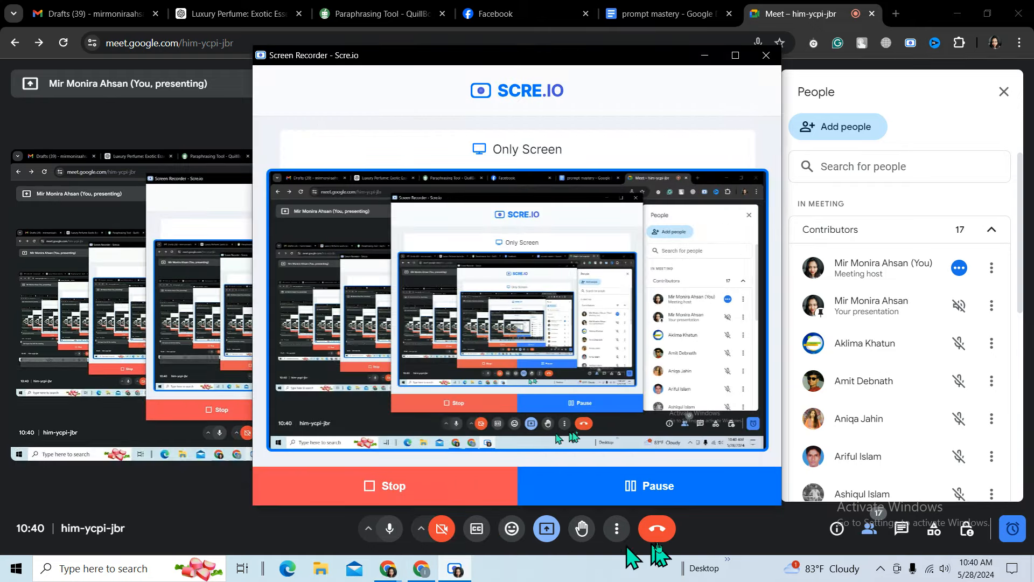
click(700, 539)
click(665, 533)
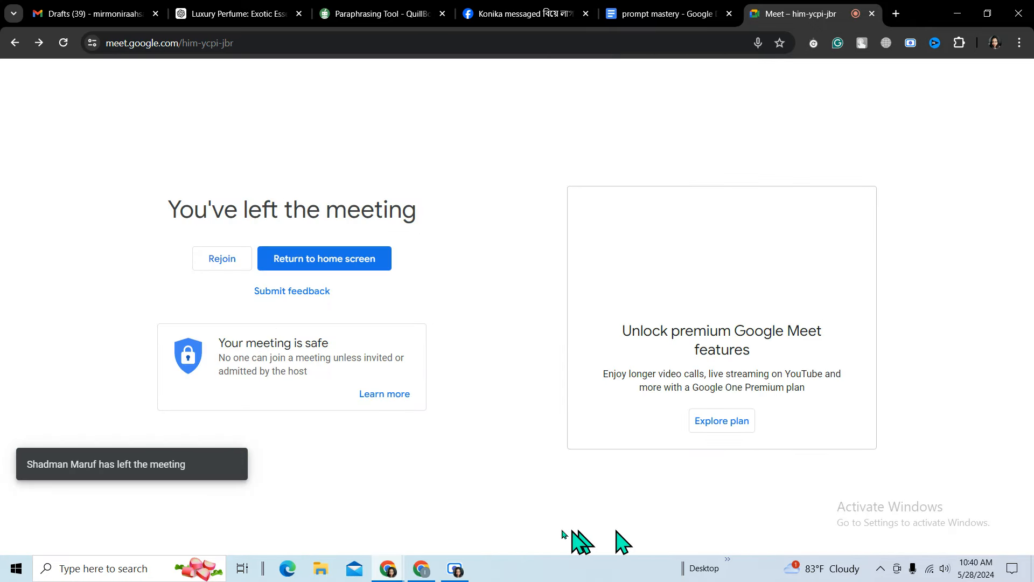